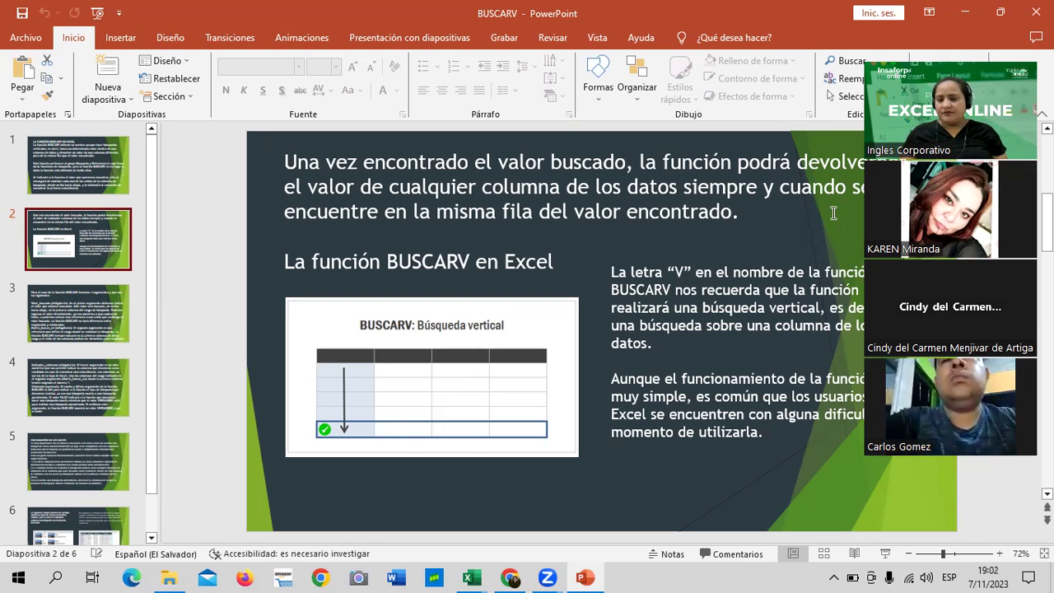
- Bring the Inglés Corporativo course forward and browse the 2.5 Laboratorio 2 and 2.3 Objetivo pages
{"action": "mouse_move", "coordinate": [510, 577]}
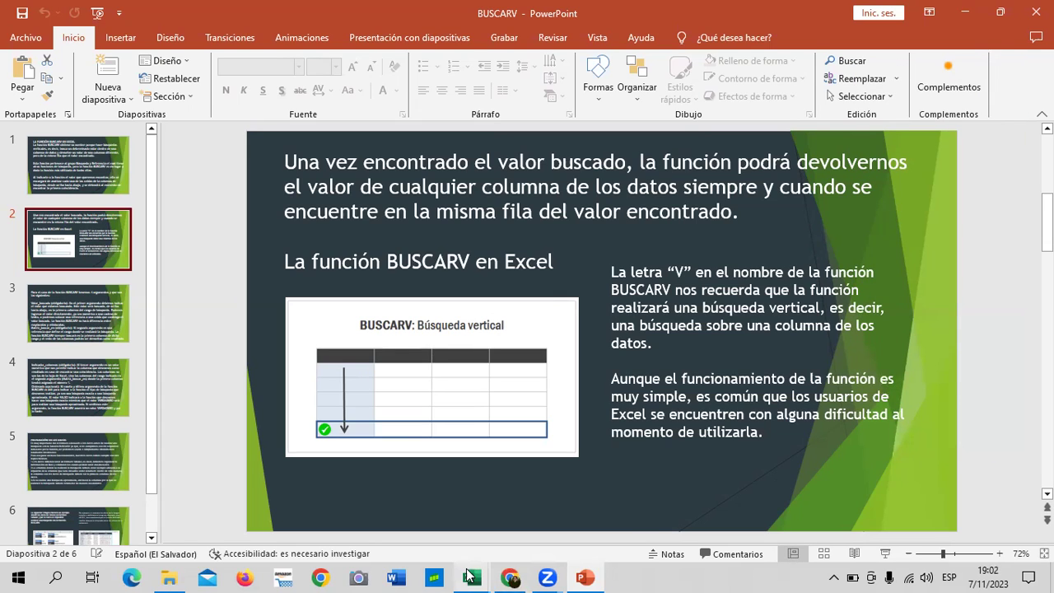
{"action": "mouse_move", "coordinate": [467, 576]}
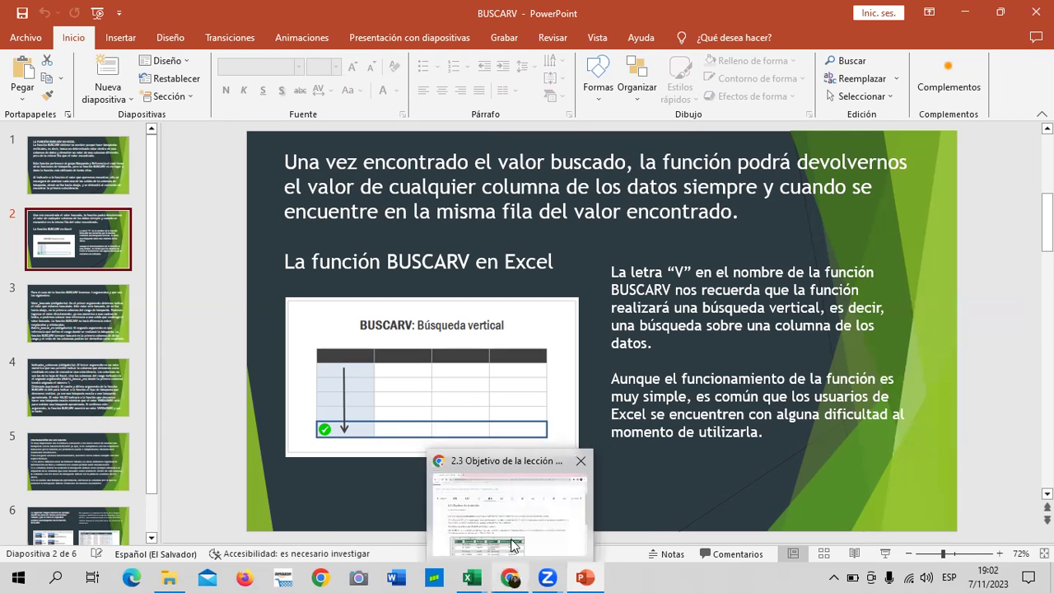
{"action": "left_click", "coordinate": [514, 545]}
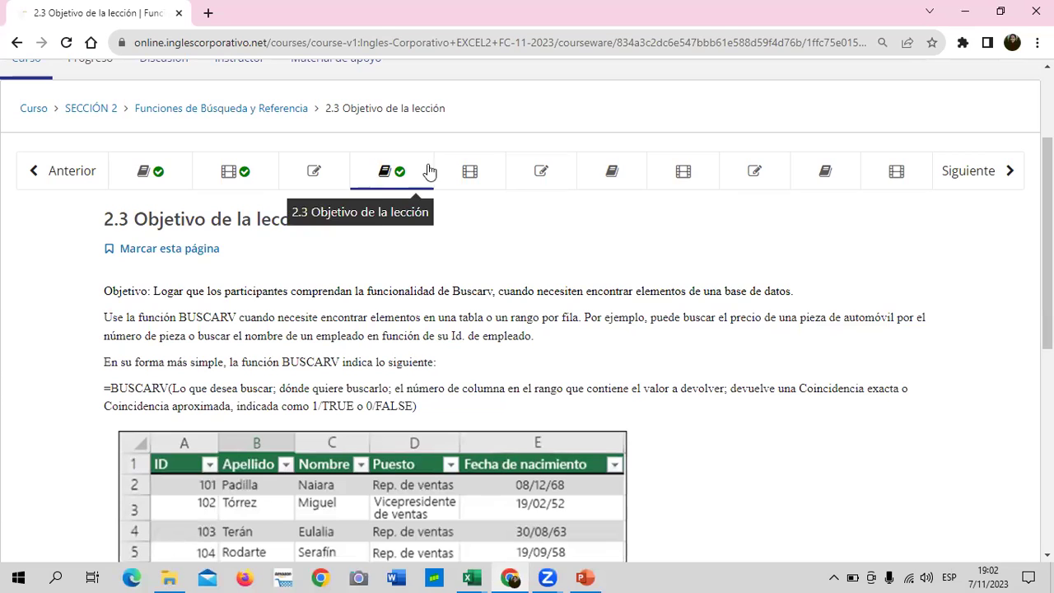
{"action": "left_click", "coordinate": [513, 180]}
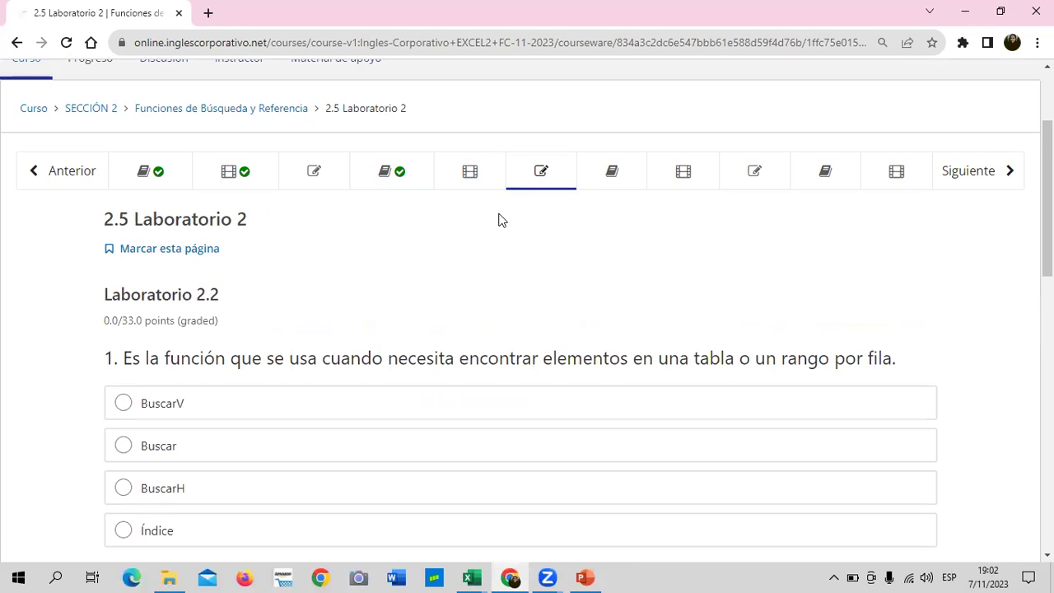
{"action": "scroll", "coordinate": [494, 206], "scroll_direction": "down", "scroll_amount": 2}
{"action": "scroll", "coordinate": [483, 229], "scroll_direction": "up", "scroll_amount": 2}
{"action": "left_click", "coordinate": [427, 170]}
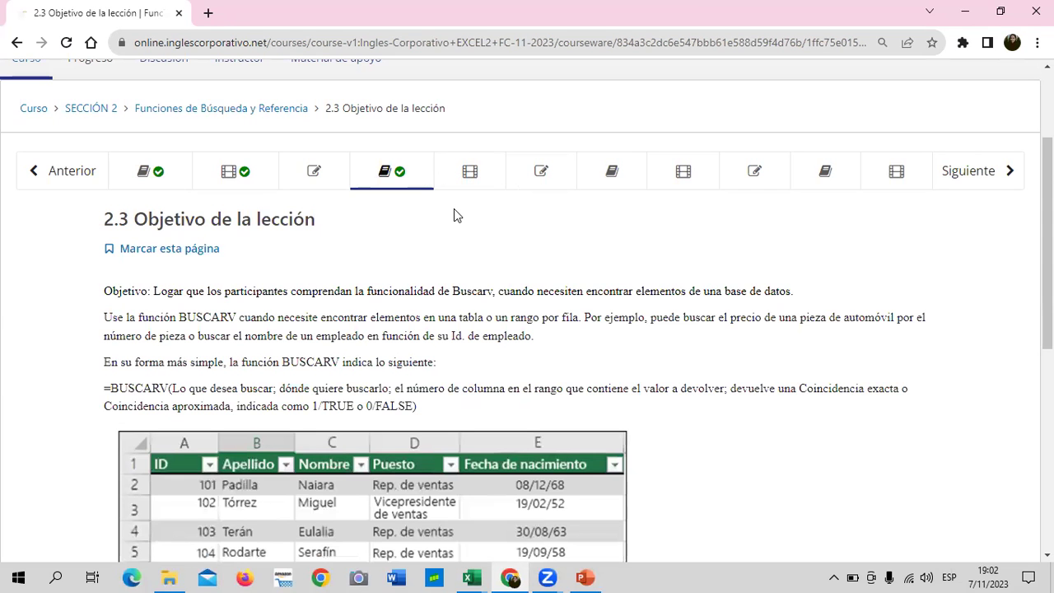
{"action": "scroll", "coordinate": [497, 279], "scroll_direction": "down", "scroll_amount": 5}
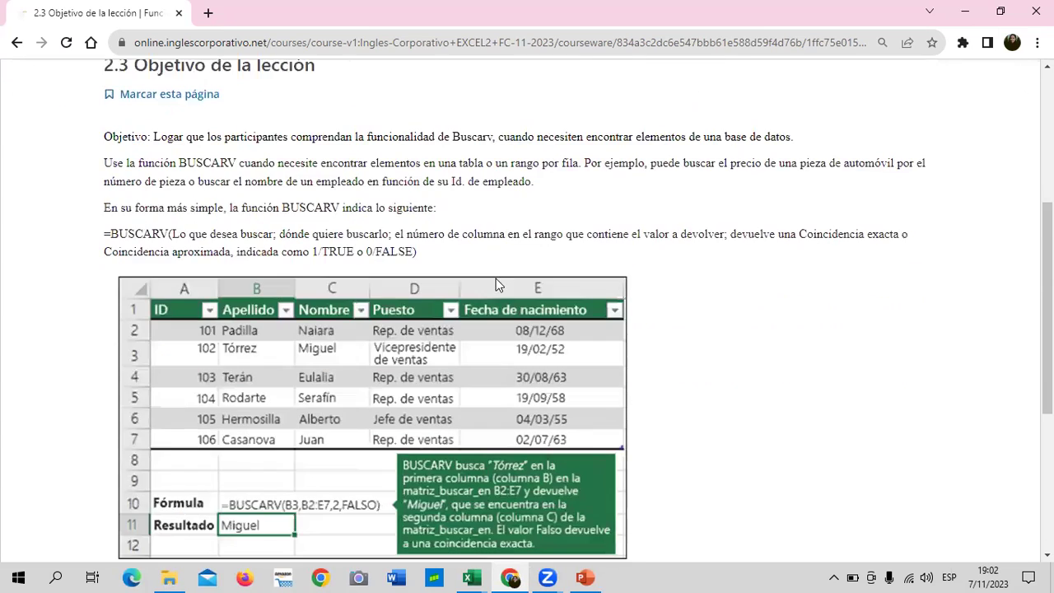
{"action": "scroll", "coordinate": [494, 280], "scroll_direction": "up", "scroll_amount": 4}
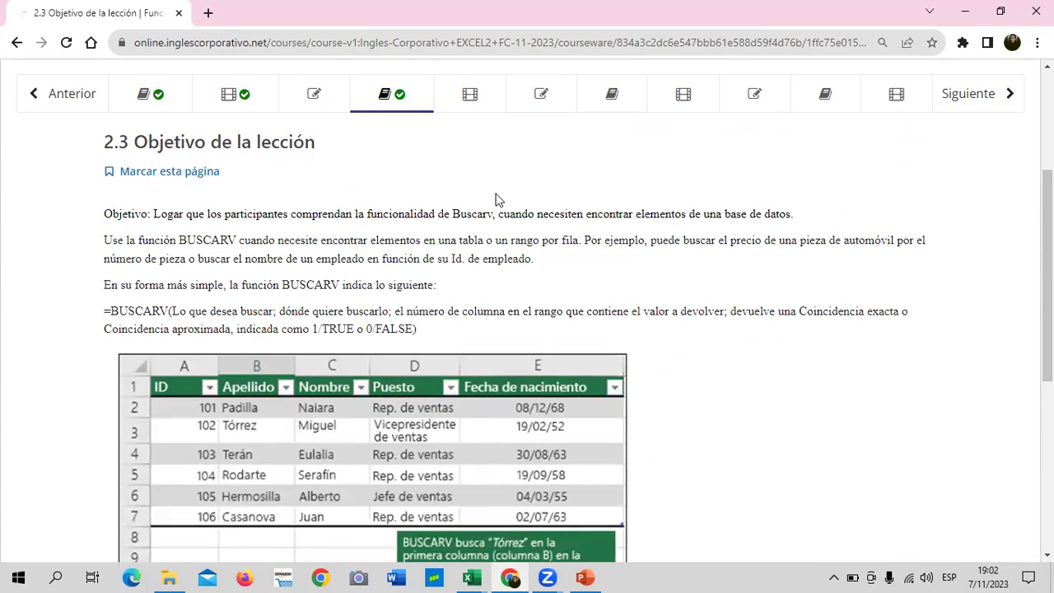
- Open lesson 2.4 Función BuscarV, scroll to its download link, then return to the Excel workbook
{"action": "left_click", "coordinate": [447, 102]}
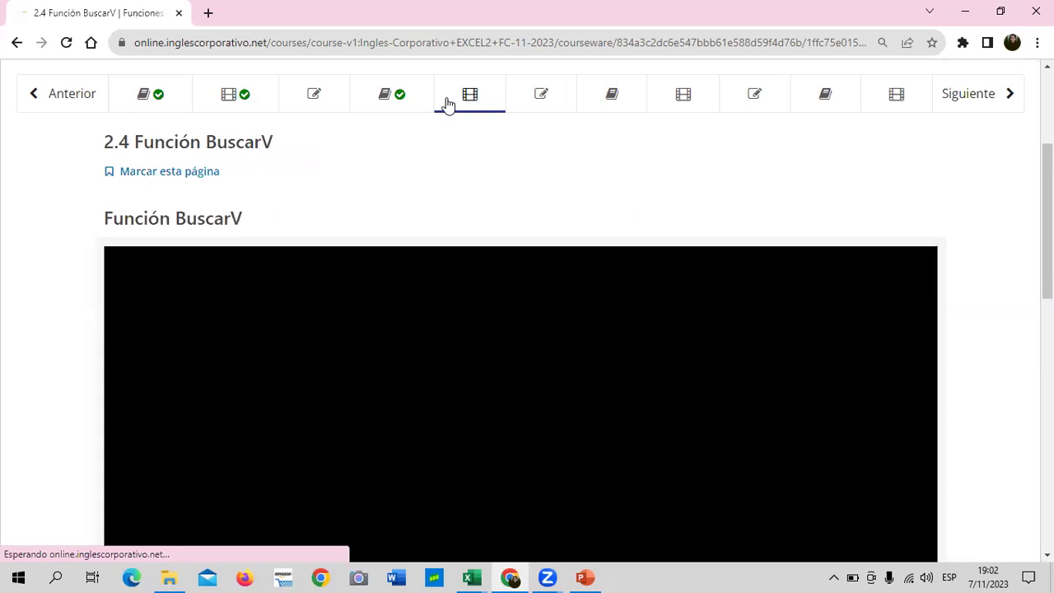
{"action": "scroll", "coordinate": [534, 332], "scroll_direction": "down", "scroll_amount": 2}
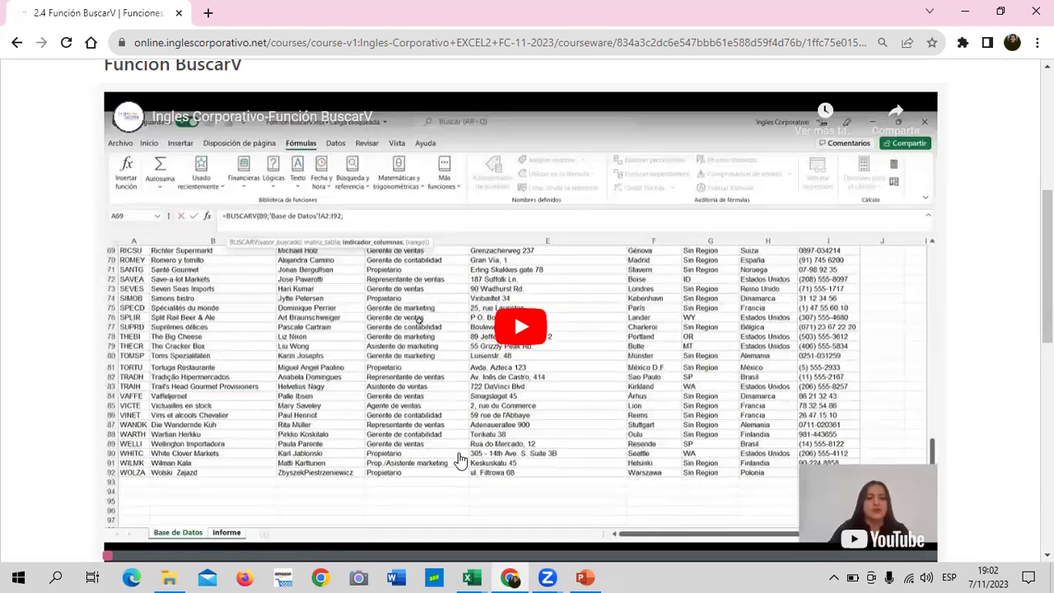
{"action": "scroll", "coordinate": [424, 461], "scroll_direction": "down", "scroll_amount": 1}
{"action": "scroll", "coordinate": [157, 512], "scroll_direction": "down", "scroll_amount": 4}
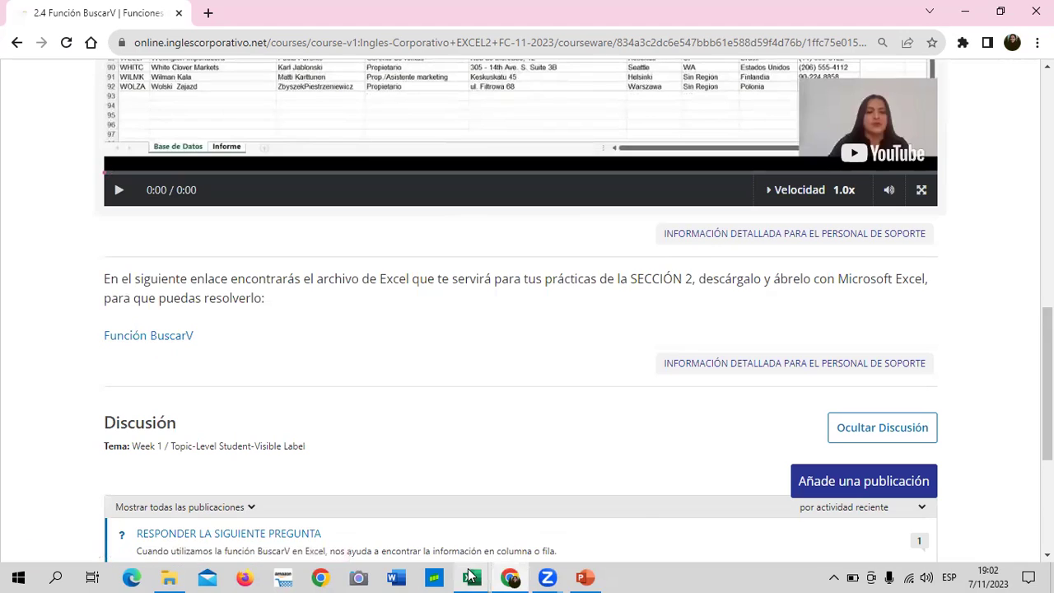
{"action": "mouse_move", "coordinate": [473, 576]}
{"action": "left_click", "coordinate": [409, 515]}
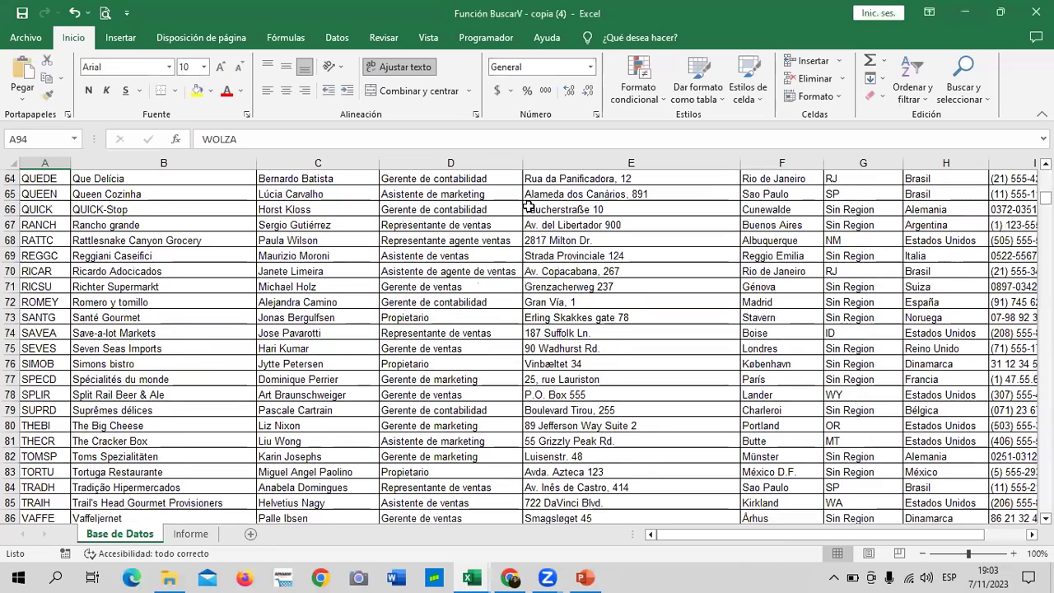
{"action": "scroll", "coordinate": [531, 239], "scroll_direction": "up", "scroll_amount": 3}
{"action": "scroll", "coordinate": [546, 302], "scroll_direction": "up", "scroll_amount": 5}
{"action": "scroll", "coordinate": [547, 304], "scroll_direction": "up", "scroll_amount": 8}
{"action": "scroll", "coordinate": [547, 304], "scroll_direction": "up", "scroll_amount": 4}
{"action": "scroll", "coordinate": [547, 303], "scroll_direction": "up", "scroll_amount": 1}
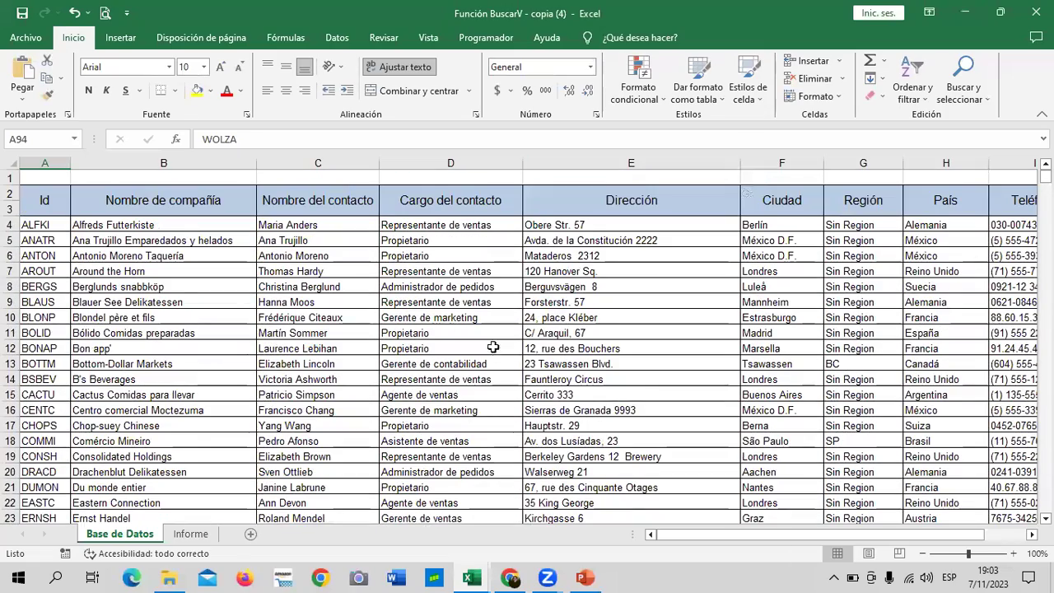
{"action": "left_click", "coordinate": [46, 206]}
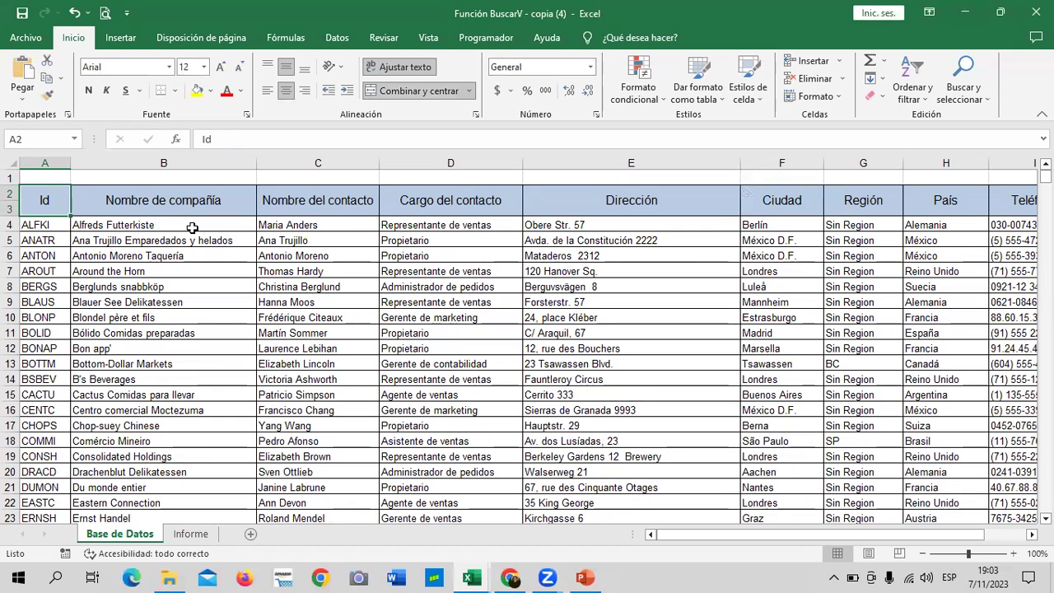
{"action": "key", "text": "Down"}
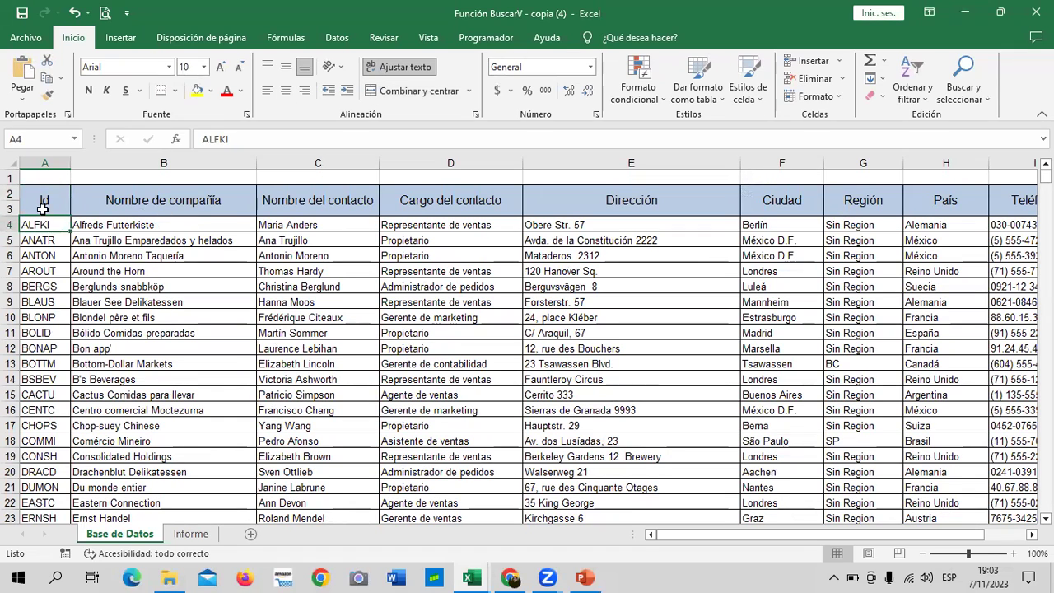
{"action": "left_click", "coordinate": [43, 207]}
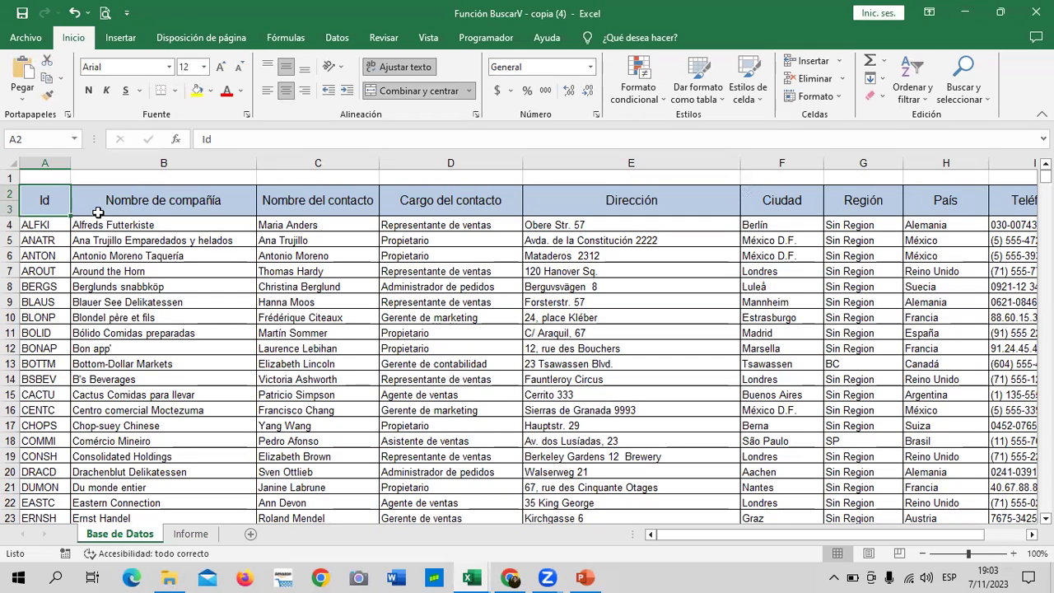
{"action": "key", "text": "Down"}
{"action": "key", "text": "Down"}
{"action": "key", "text": "Down"}
{"action": "key", "text": "Down"}
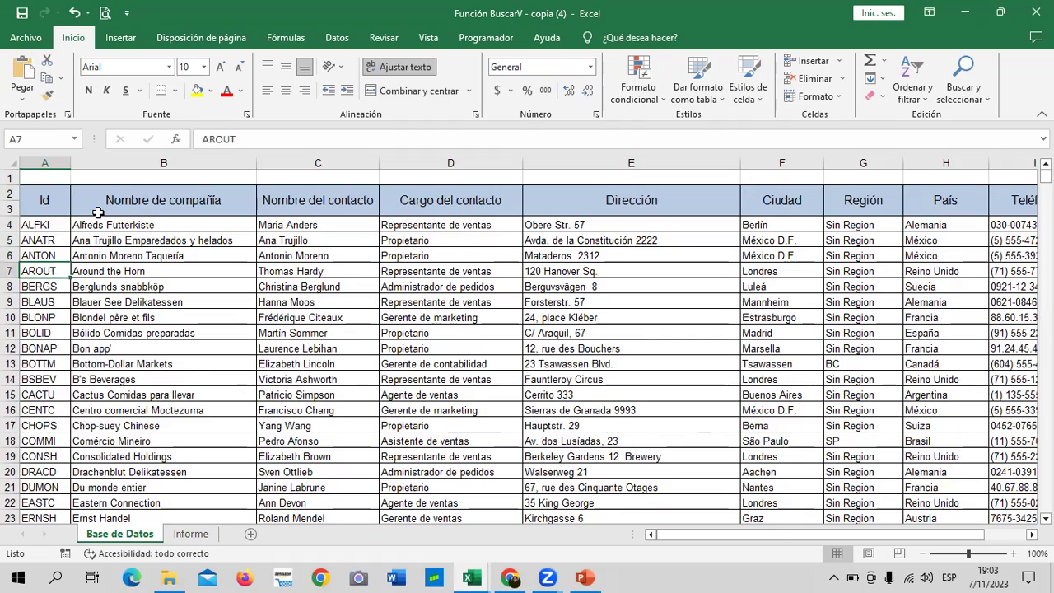
{"action": "key", "text": "ctrl+Down"}
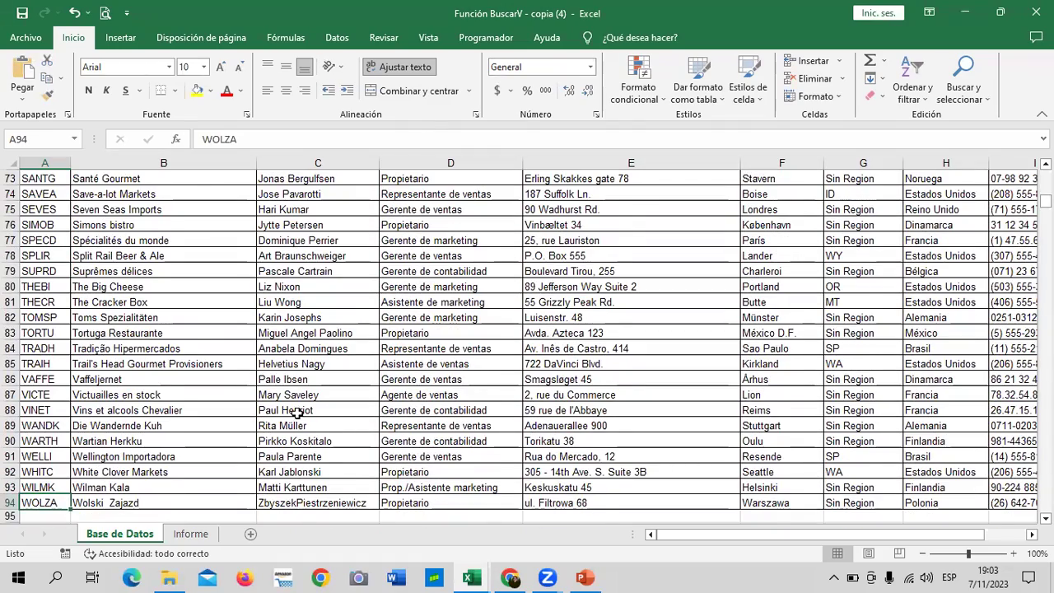
{"action": "scroll", "coordinate": [296, 414], "scroll_direction": "up", "scroll_amount": 5}
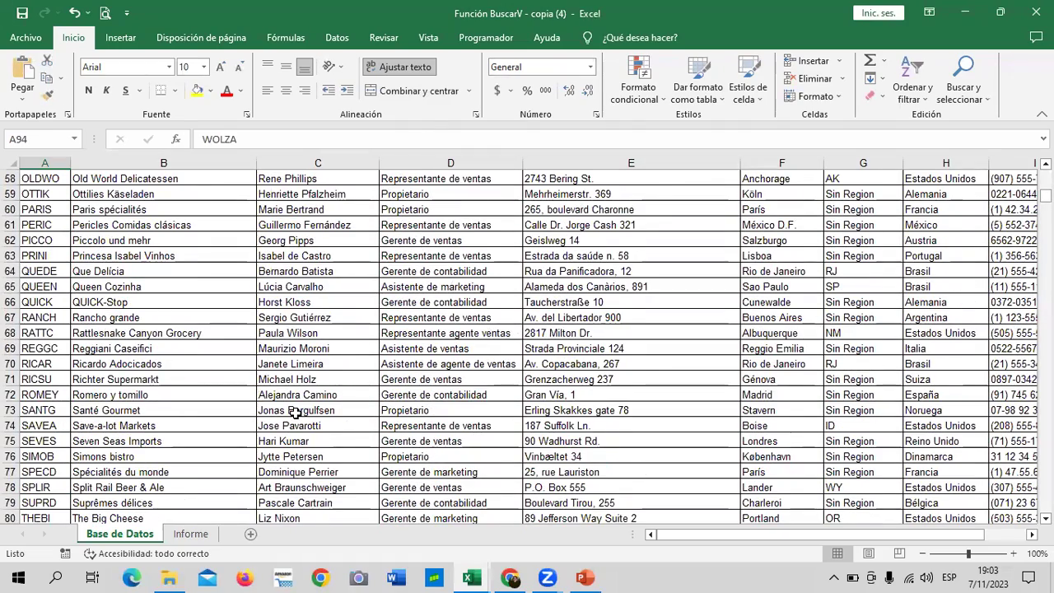
{"action": "key", "text": "ctrl+Up"}
{"action": "scroll", "coordinate": [312, 371], "scroll_direction": "up", "scroll_amount": 1}
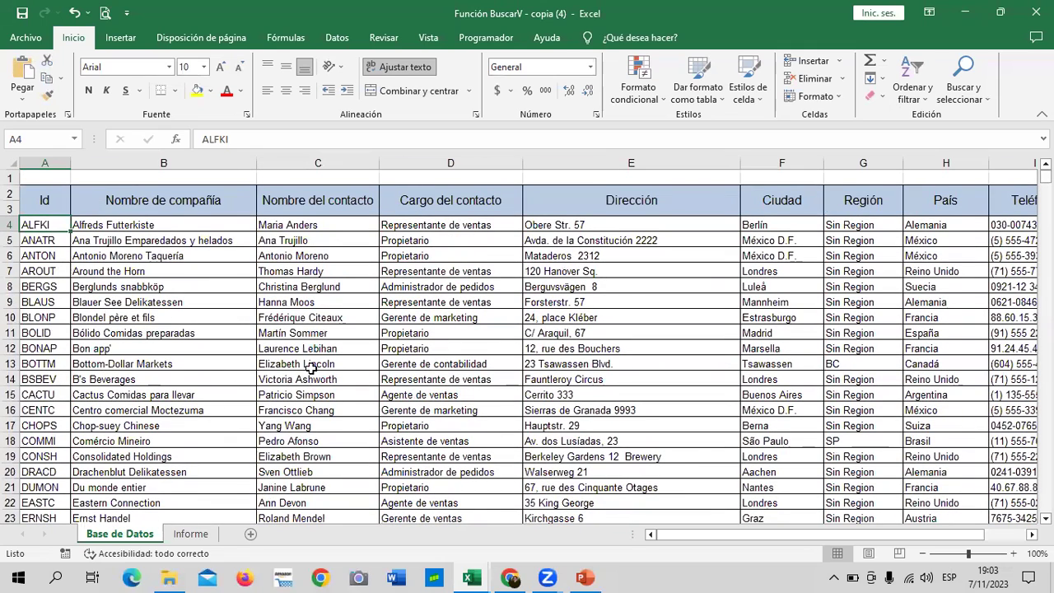
- Open the Informe sheet, check Codigo de Cliente cells B10–B21, glance at Base de Datos, and return
{"action": "left_click", "coordinate": [189, 536]}
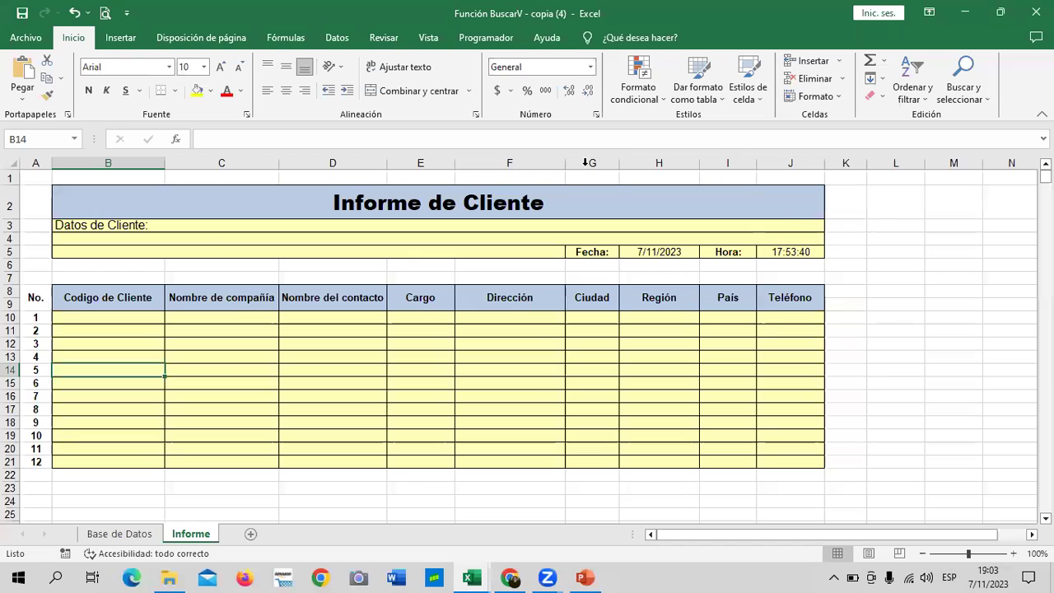
{"action": "left_click", "coordinate": [232, 222]}
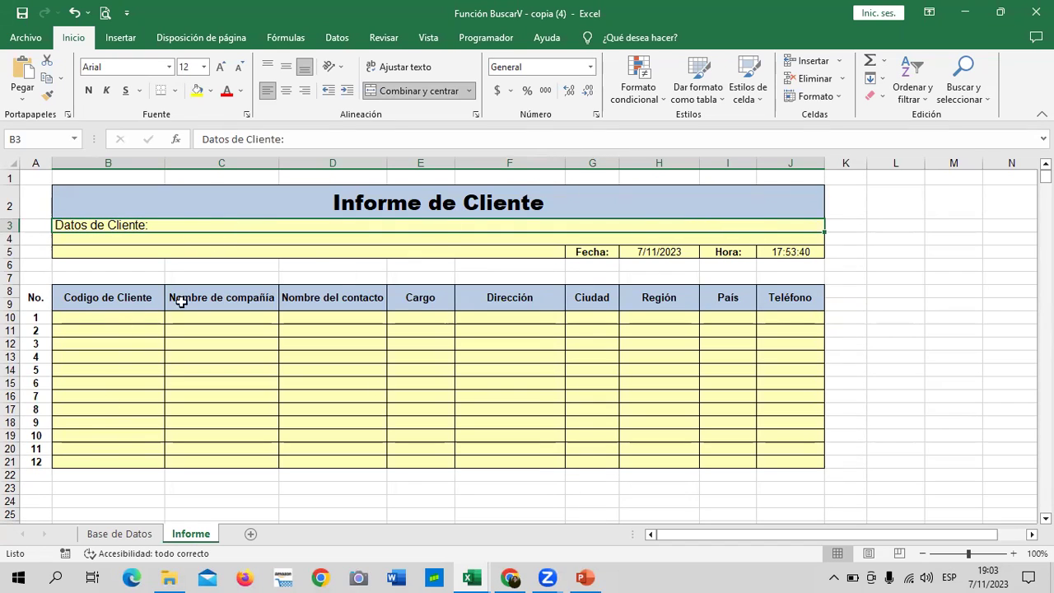
{"action": "left_click", "coordinate": [74, 463]}
{"action": "left_click", "coordinate": [109, 317]}
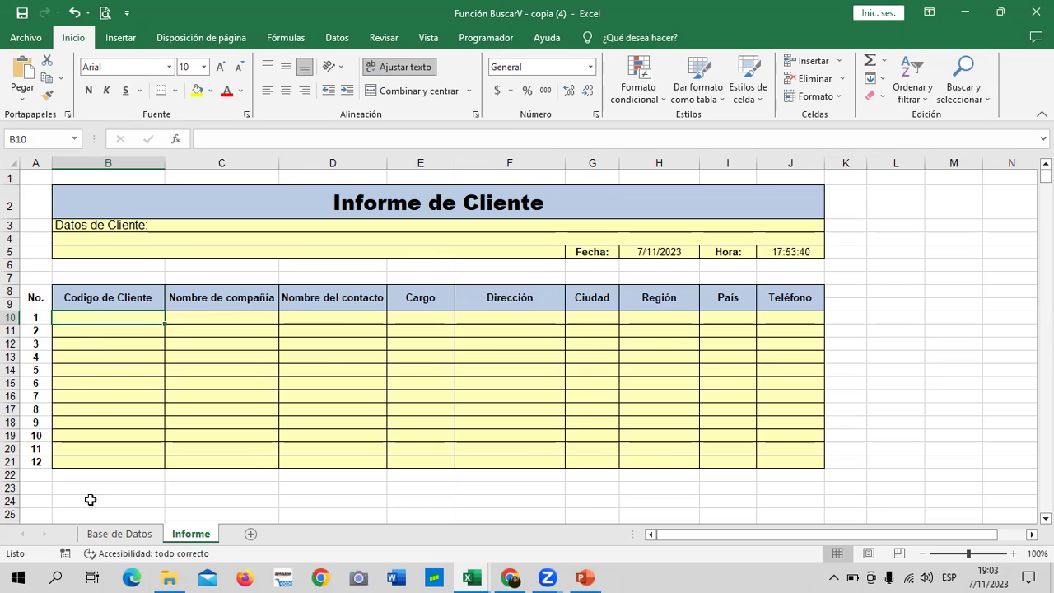
{"action": "left_click", "coordinate": [132, 533]}
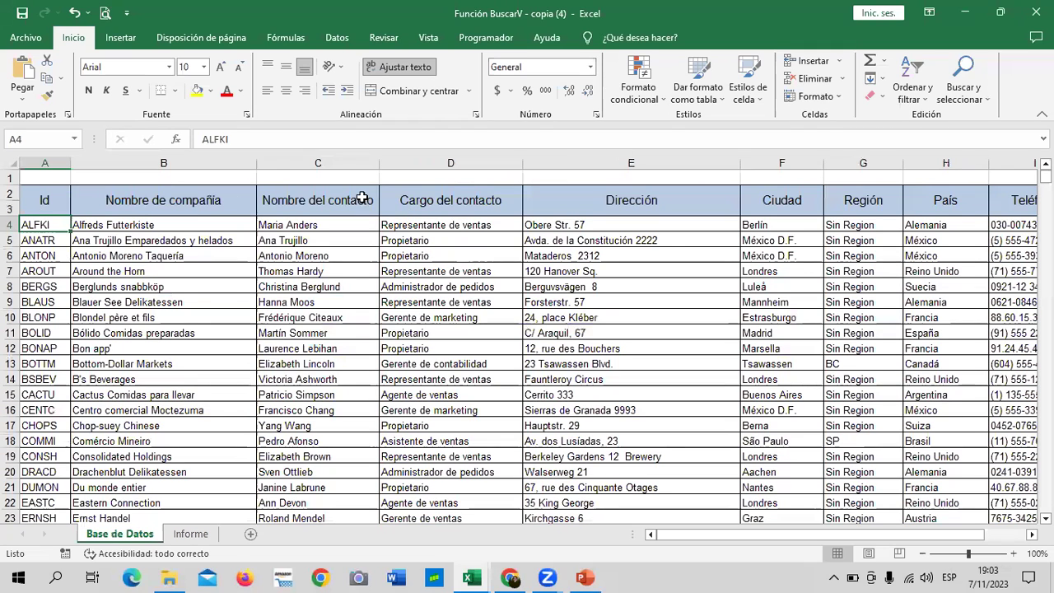
{"action": "left_click_drag", "start_coordinate": [774, 536], "coordinate": [860, 538]}
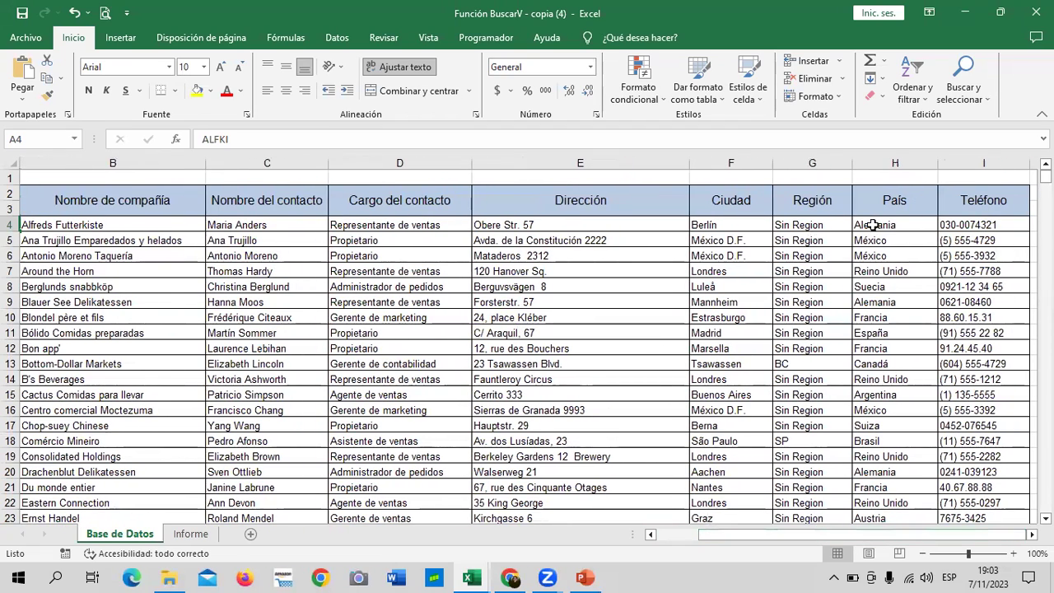
{"action": "left_click", "coordinate": [206, 532]}
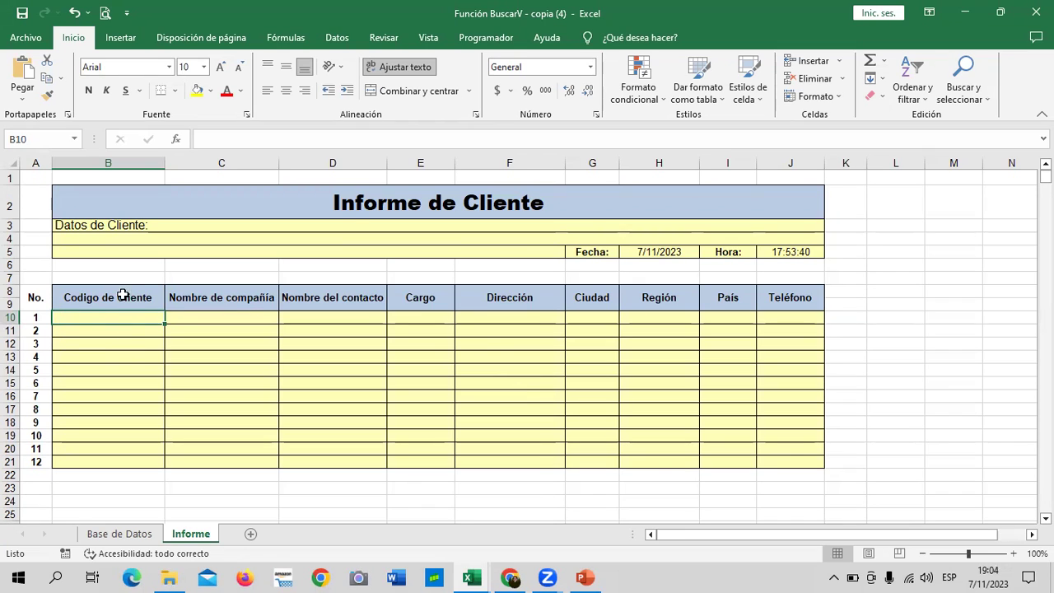
{"action": "left_click", "coordinate": [259, 315]}
{"action": "left_click", "coordinate": [346, 317]}
{"action": "left_click", "coordinate": [415, 307]}
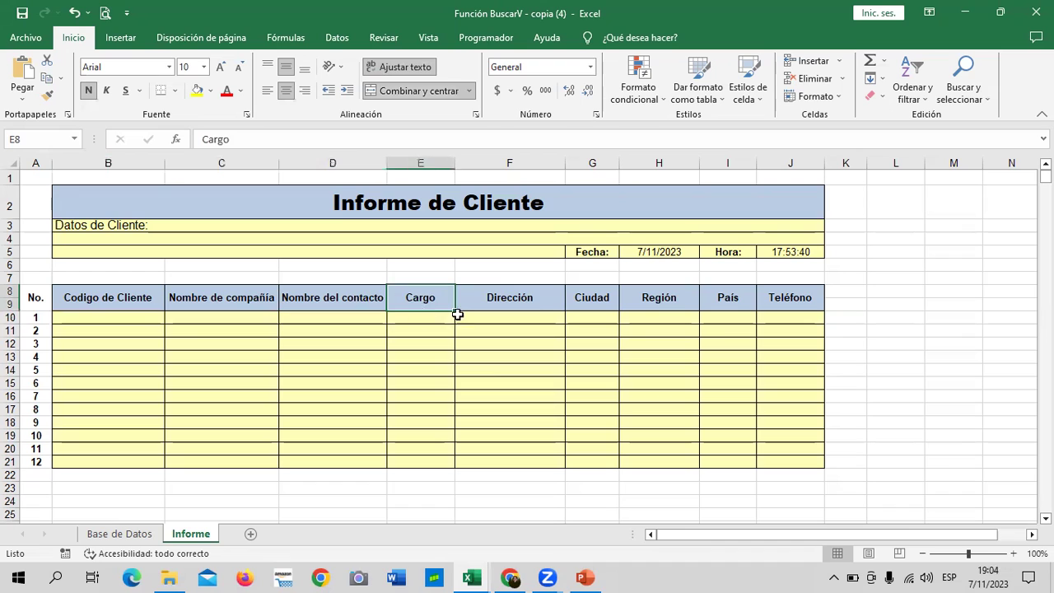
{"action": "left_click", "coordinate": [537, 304]}
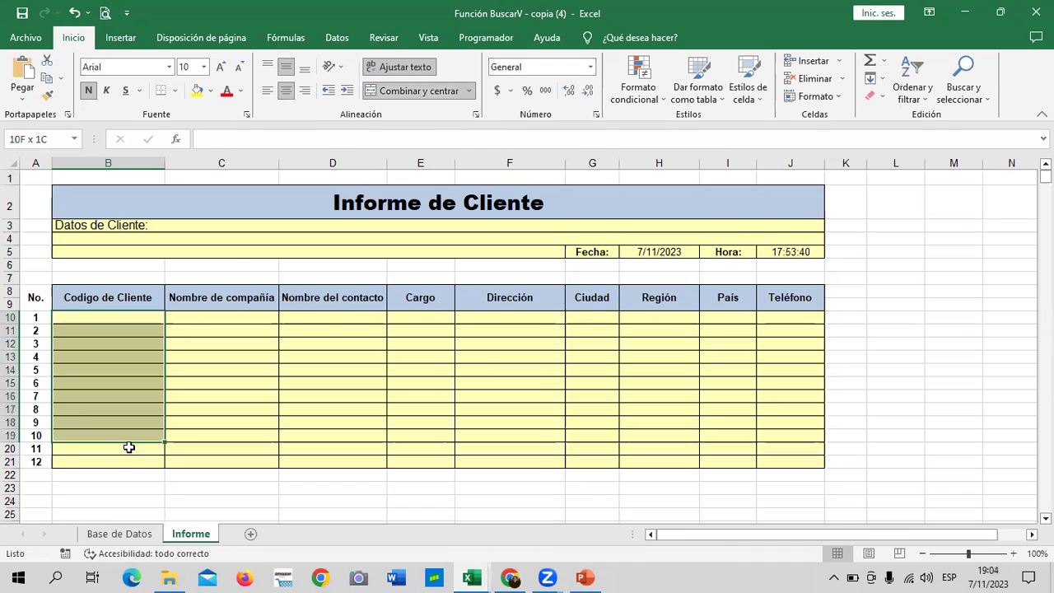
{"action": "left_click_drag", "start_coordinate": [118, 316], "coordinate": [130, 461]}
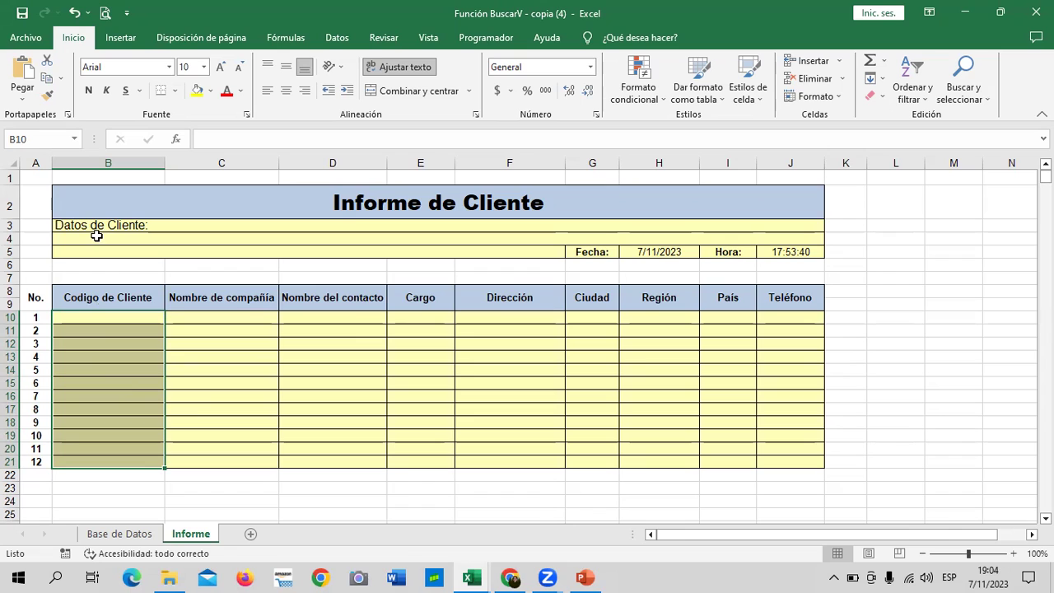
{"action": "left_click", "coordinate": [350, 330]}
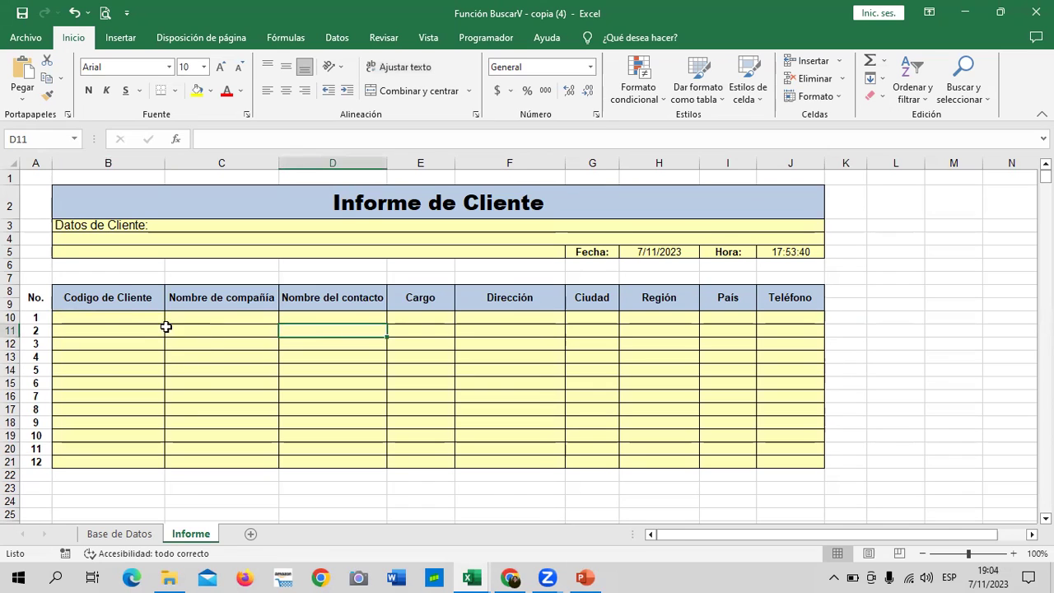
{"action": "left_click", "coordinate": [130, 319]}
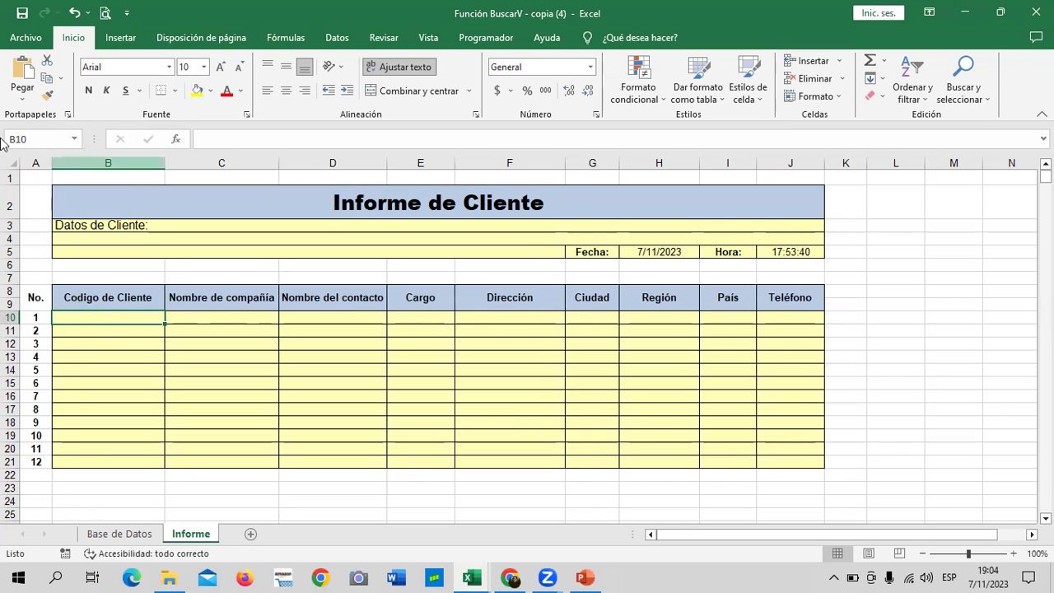
{"action": "left_click", "coordinate": [131, 536]}
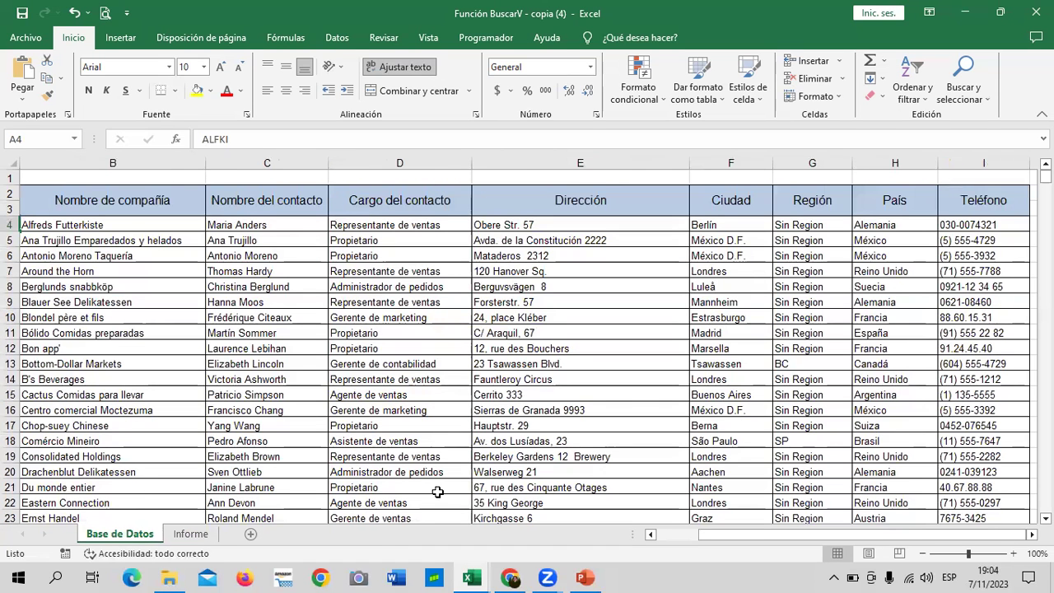
{"action": "left_click_drag", "start_coordinate": [769, 533], "coordinate": [730, 533]}
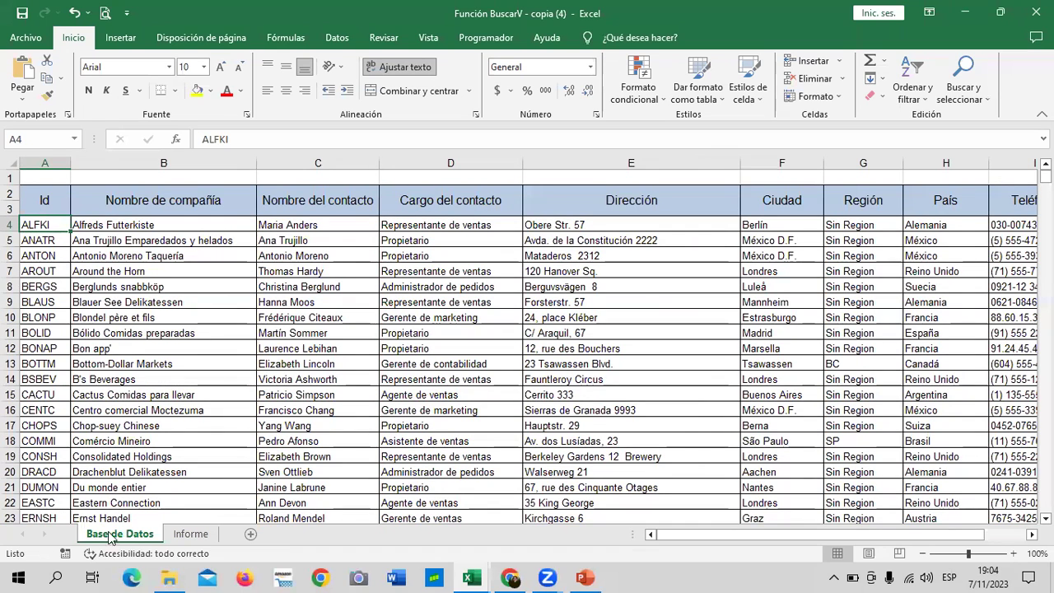
{"action": "left_click", "coordinate": [197, 534]}
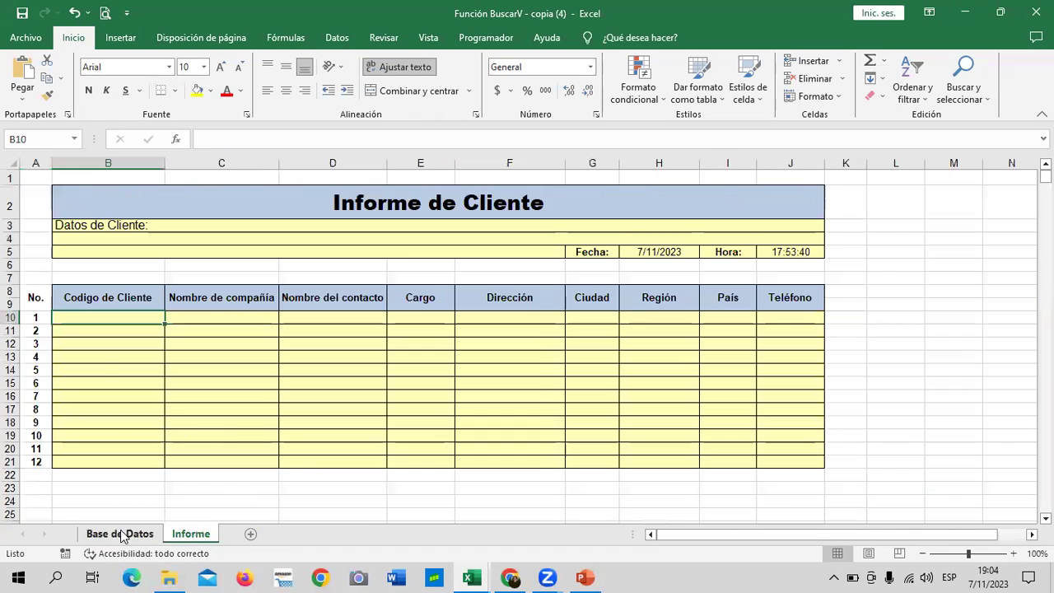
{"action": "left_click_drag", "start_coordinate": [117, 332], "coordinate": [127, 459]}
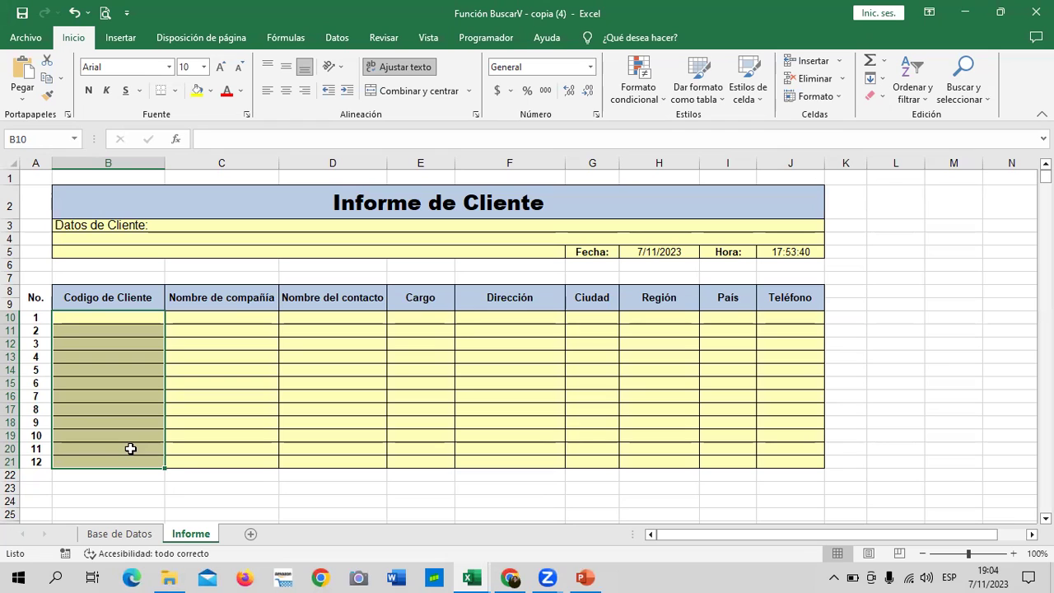
{"action": "left_click", "coordinate": [131, 534]}
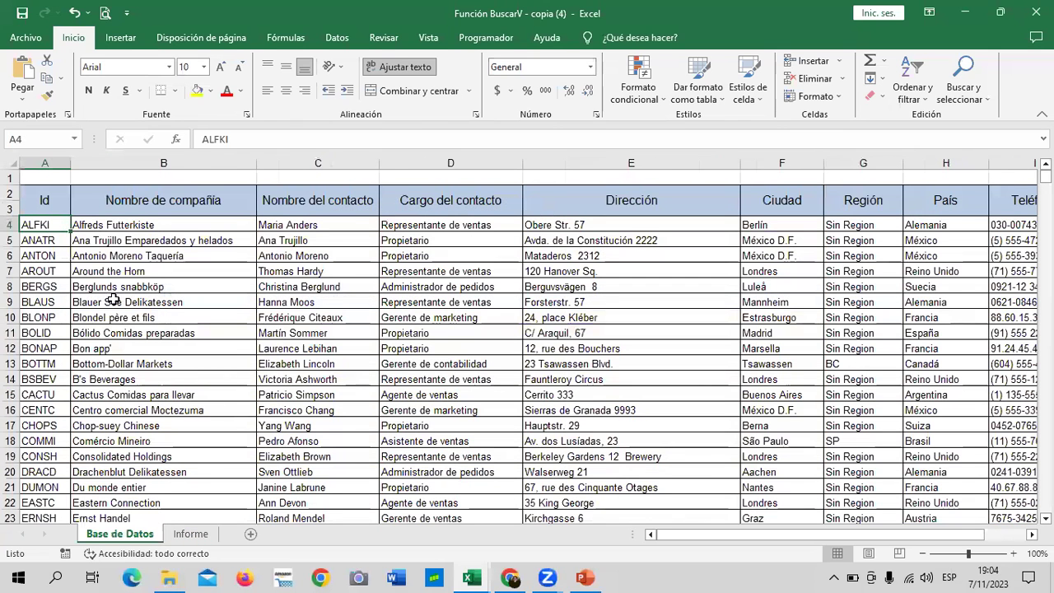
{"action": "left_click", "coordinate": [41, 350]}
{"action": "left_click", "coordinate": [38, 437]}
{"action": "left_click", "coordinate": [44, 516]}
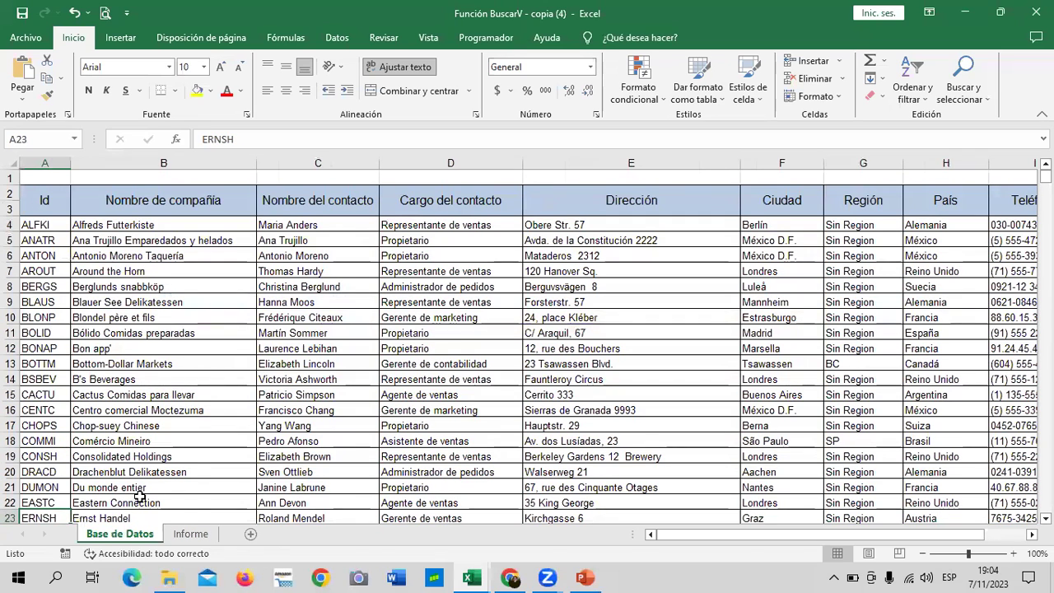
{"action": "left_click", "coordinate": [190, 534]}
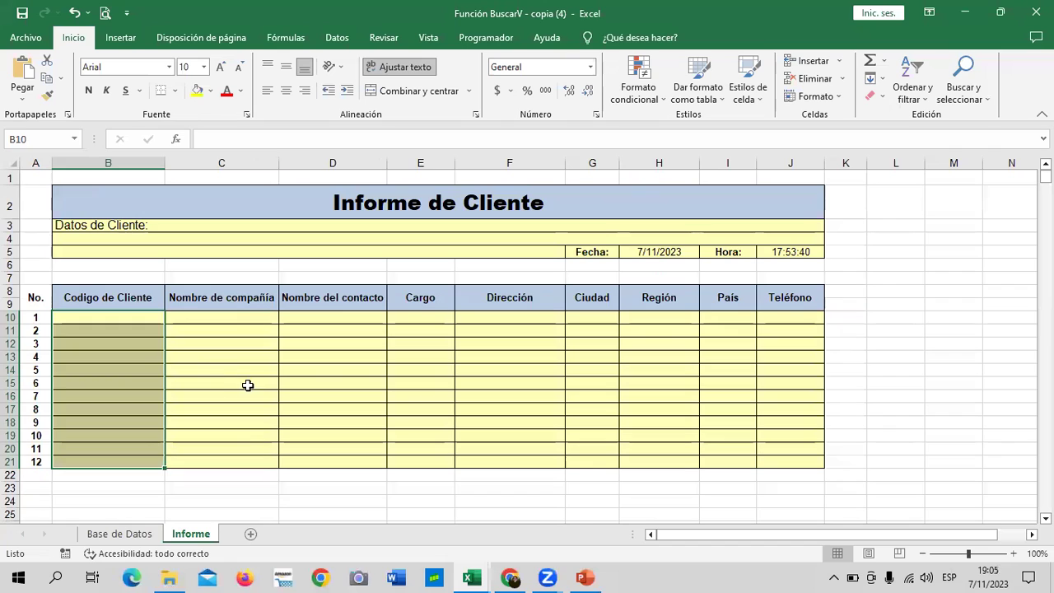
{"action": "left_click", "coordinate": [247, 385]}
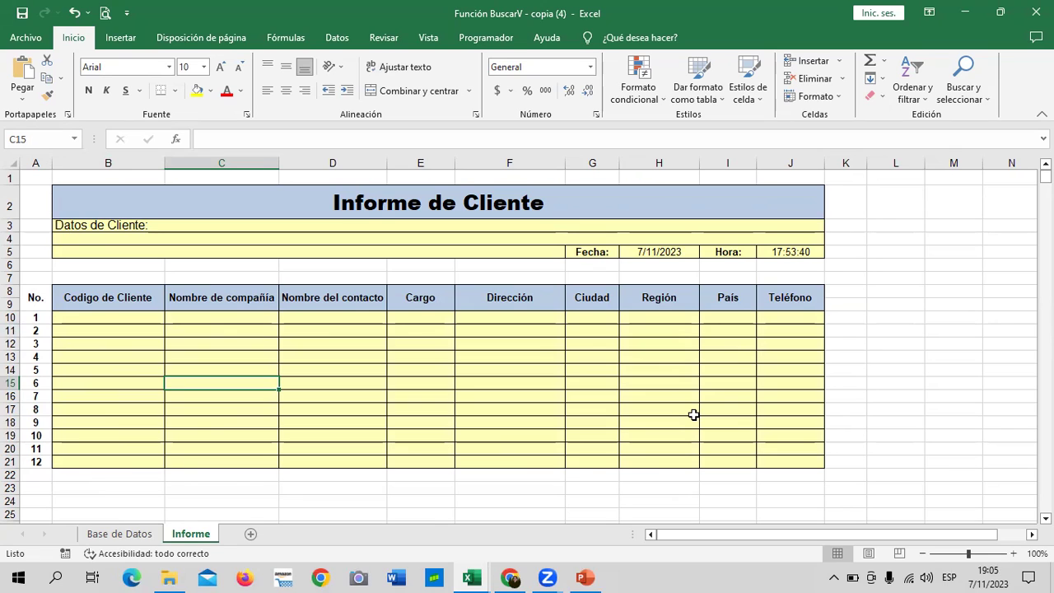
{"action": "left_click", "coordinate": [663, 251]}
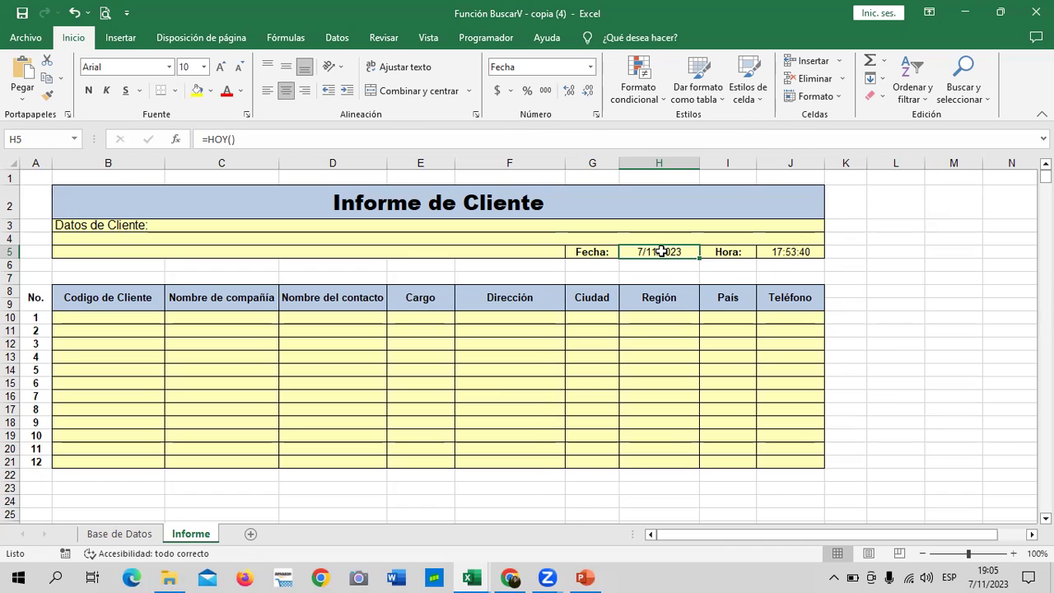
{"action": "left_click", "coordinate": [786, 253]}
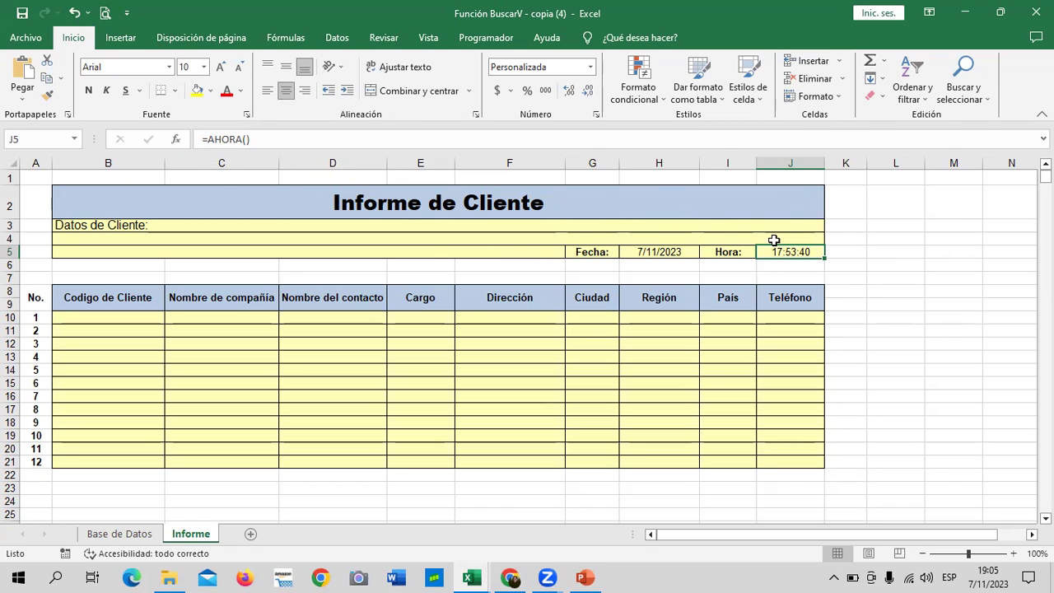
{"action": "left_click", "coordinate": [914, 250]}
{"action": "left_click", "coordinate": [799, 252]}
{"action": "left_click", "coordinate": [604, 156]}
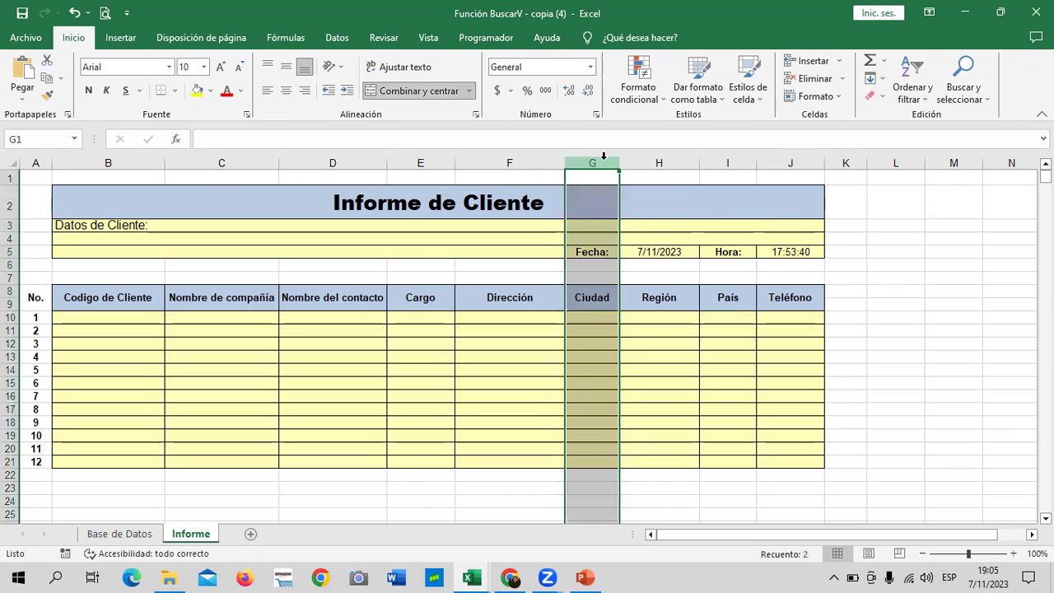
{"action": "left_click", "coordinate": [811, 155]}
{"action": "left_click", "coordinate": [912, 317]}
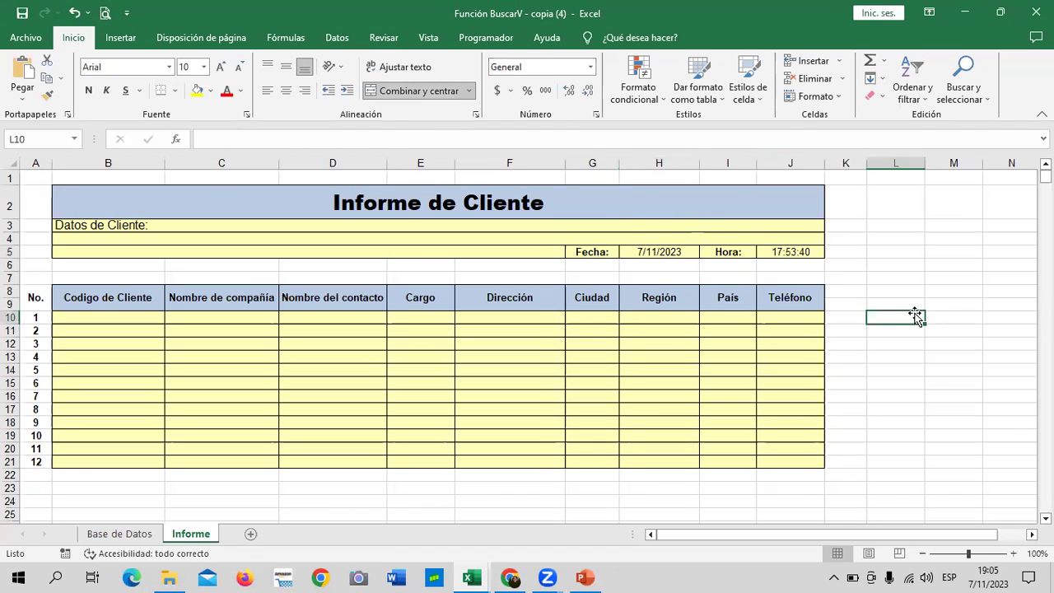
{"action": "left_click", "coordinate": [782, 251]}
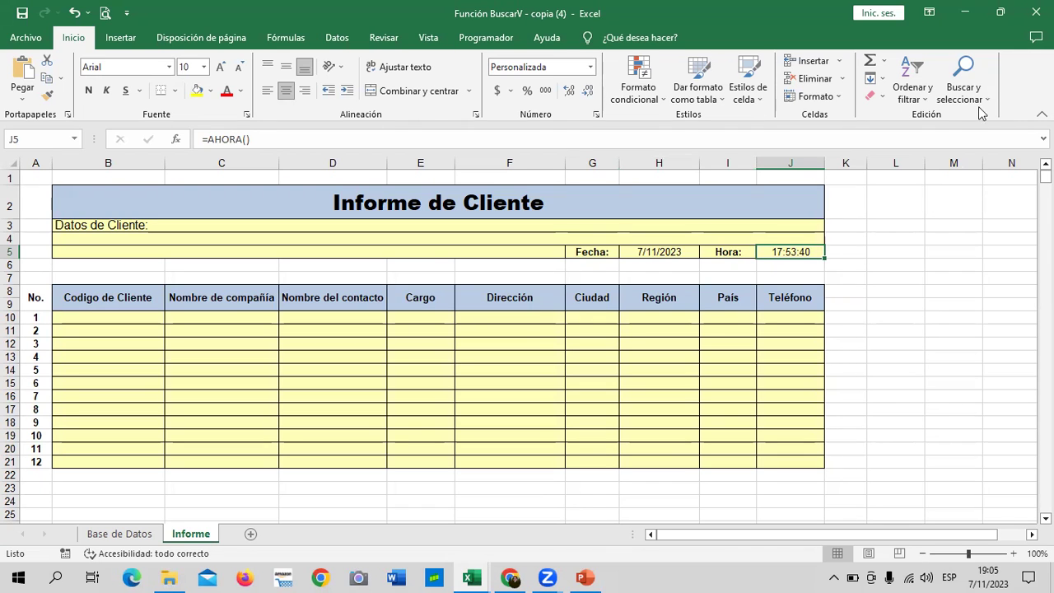
{"action": "left_click", "coordinate": [597, 115]}
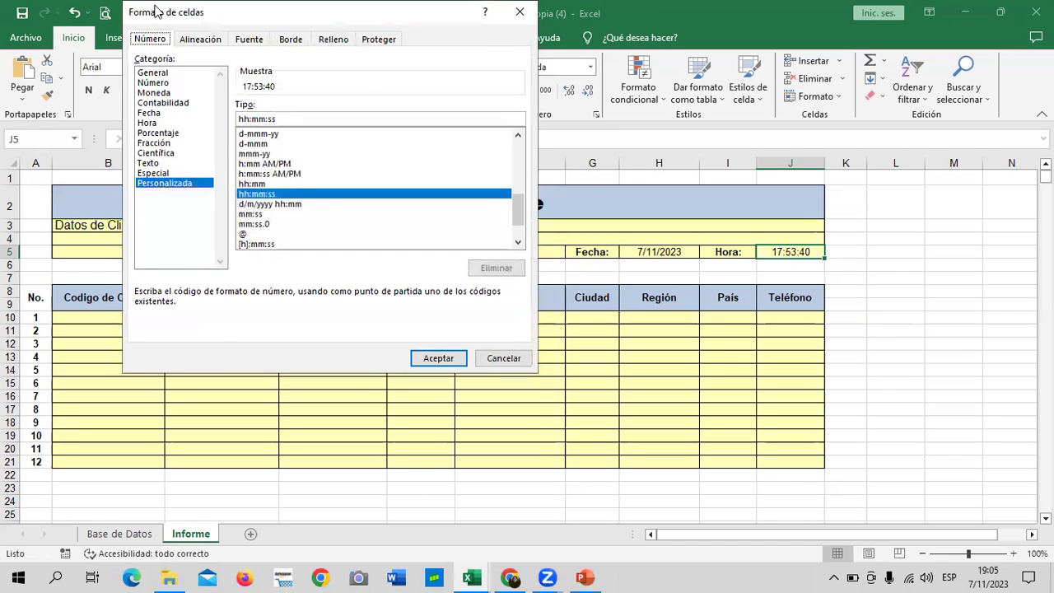
{"action": "left_click_drag", "start_coordinate": [159, 10], "coordinate": [162, 90]}
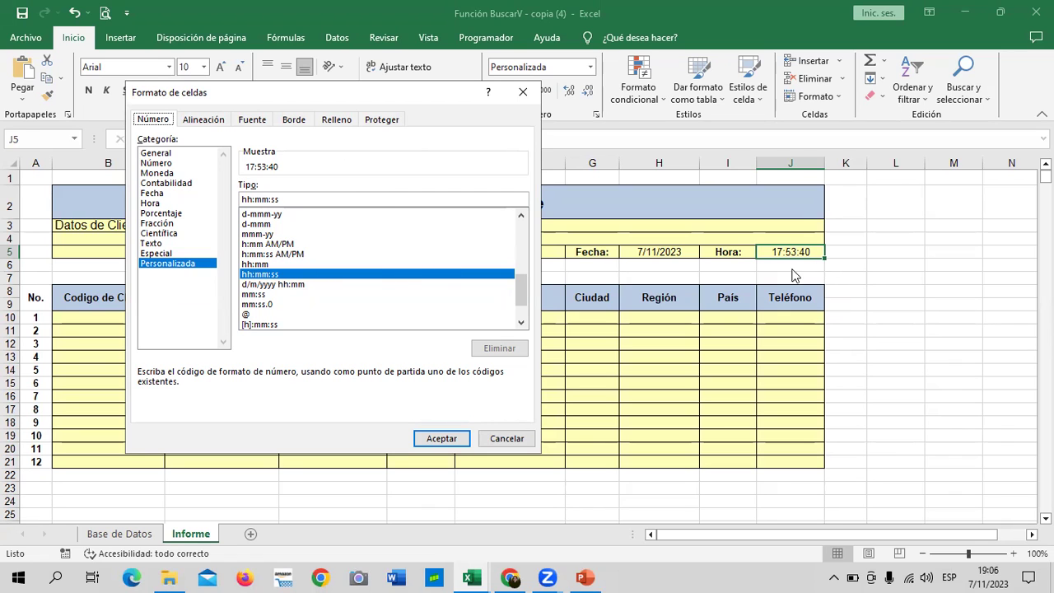
{"action": "left_click", "coordinate": [442, 438]}
{"action": "left_click_drag", "start_coordinate": [873, 317], "coordinate": [922, 276]}
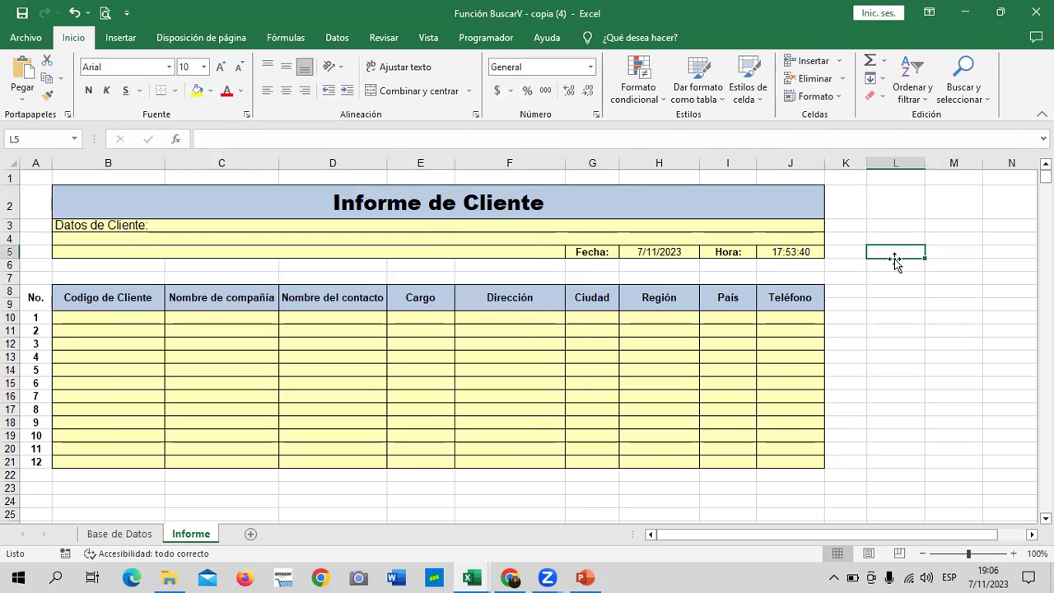
- At 120% zoom, enter =AHORA() in L5 and widen column L to show 7/11/2023 19:06
{"action": "left_click", "coordinate": [1013, 553]}
{"action": "left_click", "coordinate": [1013, 554]}
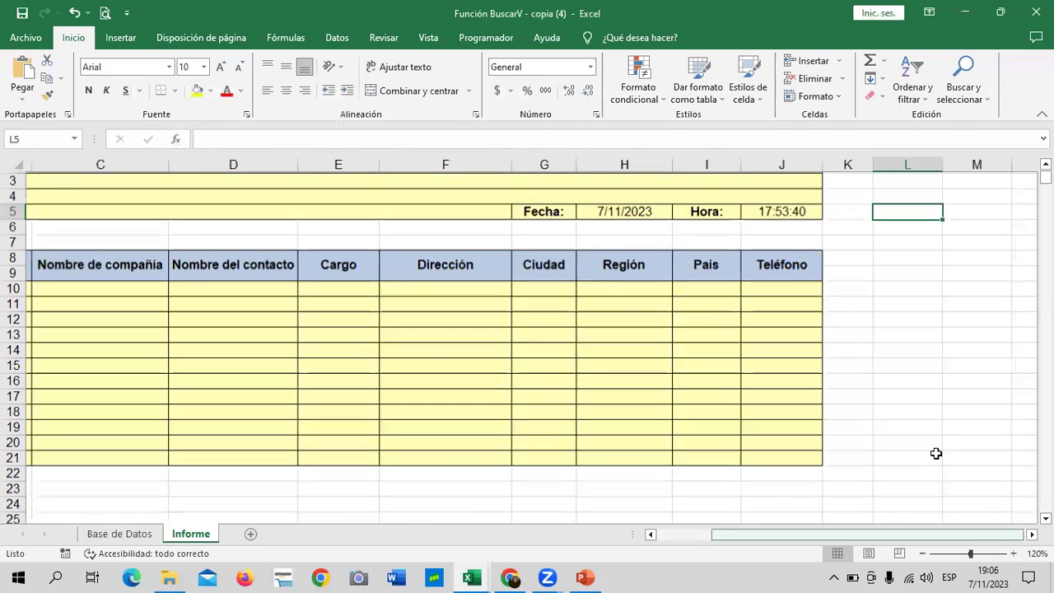
{"action": "left_click", "coordinate": [889, 262]}
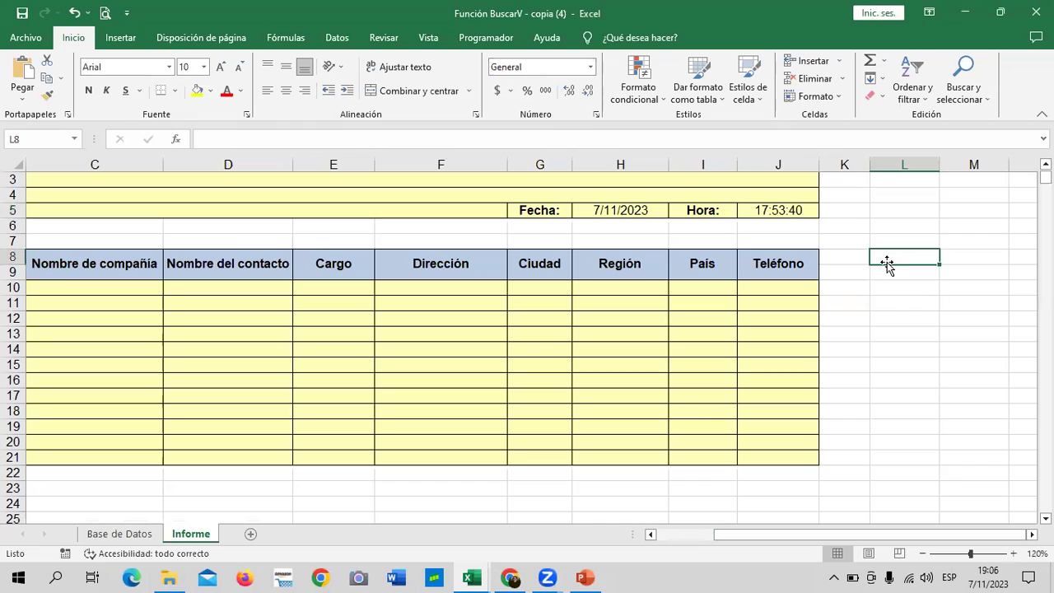
{"action": "left_click", "coordinate": [886, 213]}
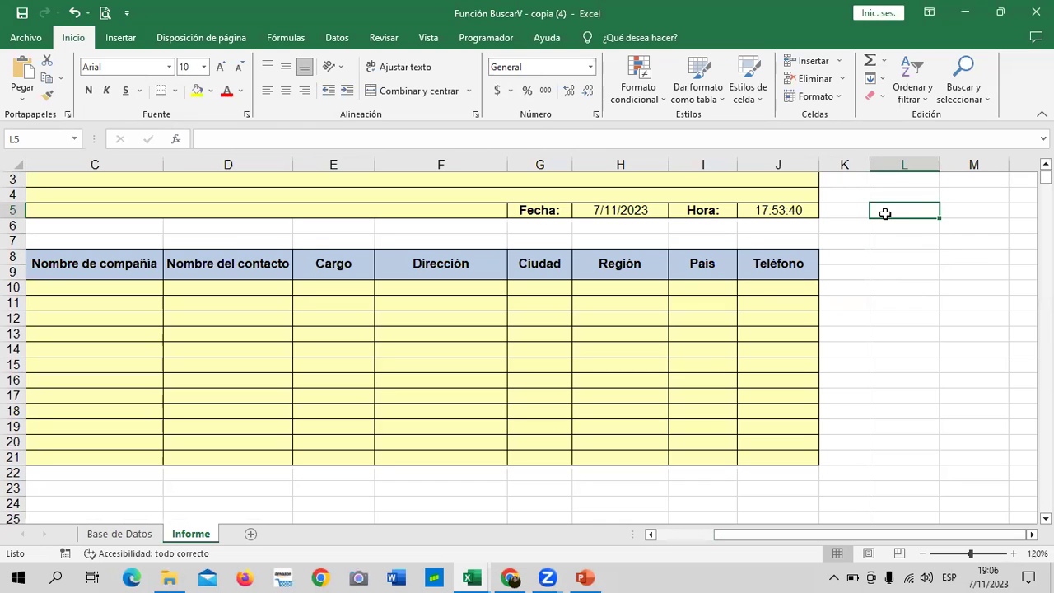
{"action": "type", "text": "=ahora()"}
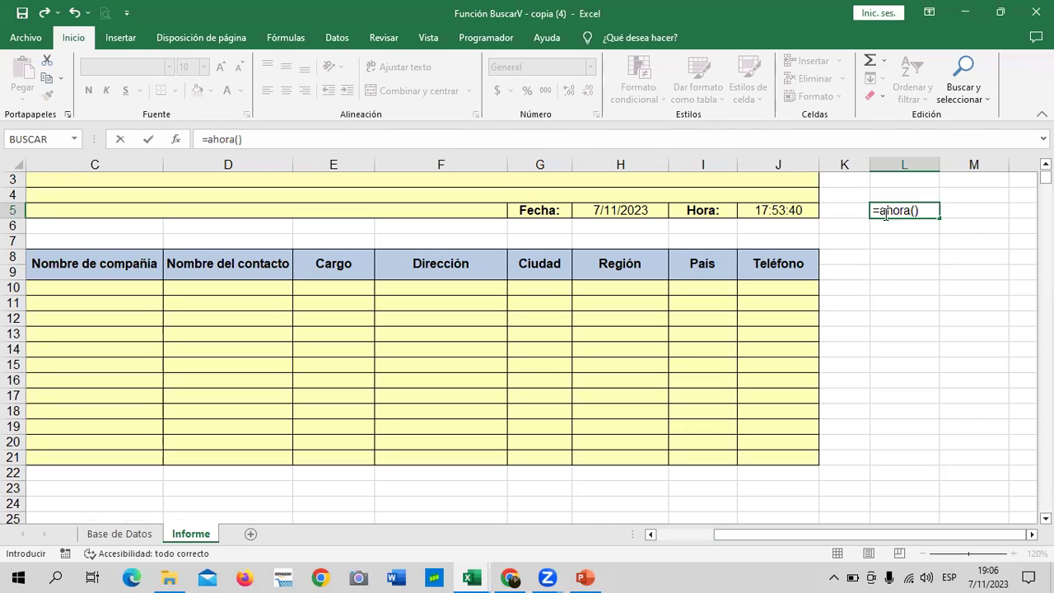
{"action": "key", "text": "Return"}
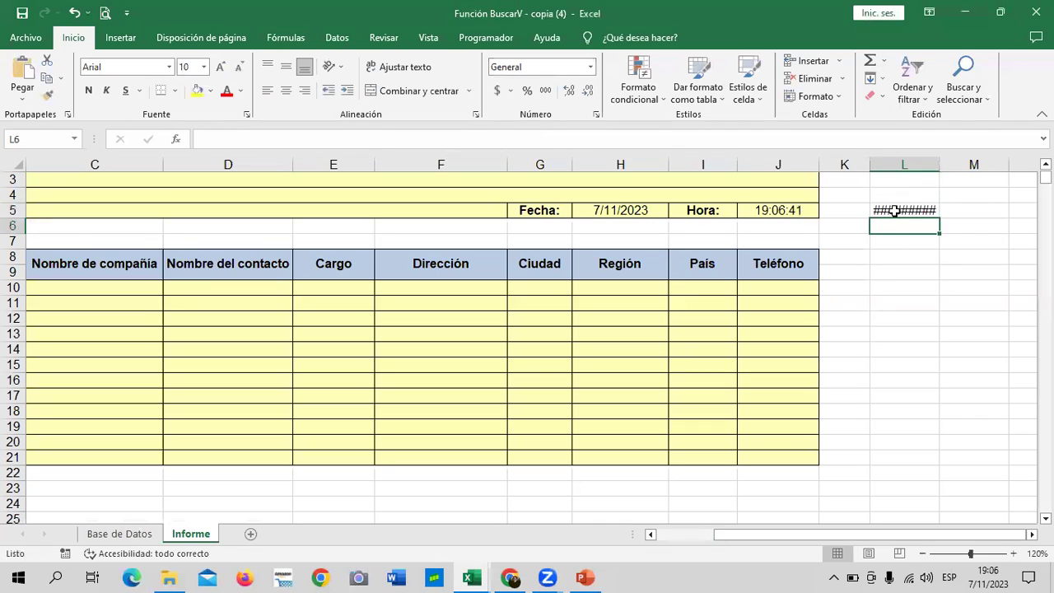
{"action": "left_click", "coordinate": [895, 210]}
{"action": "left_click_drag", "start_coordinate": [941, 165], "coordinate": [966, 165]}
{"action": "left_click", "coordinate": [932, 299]}
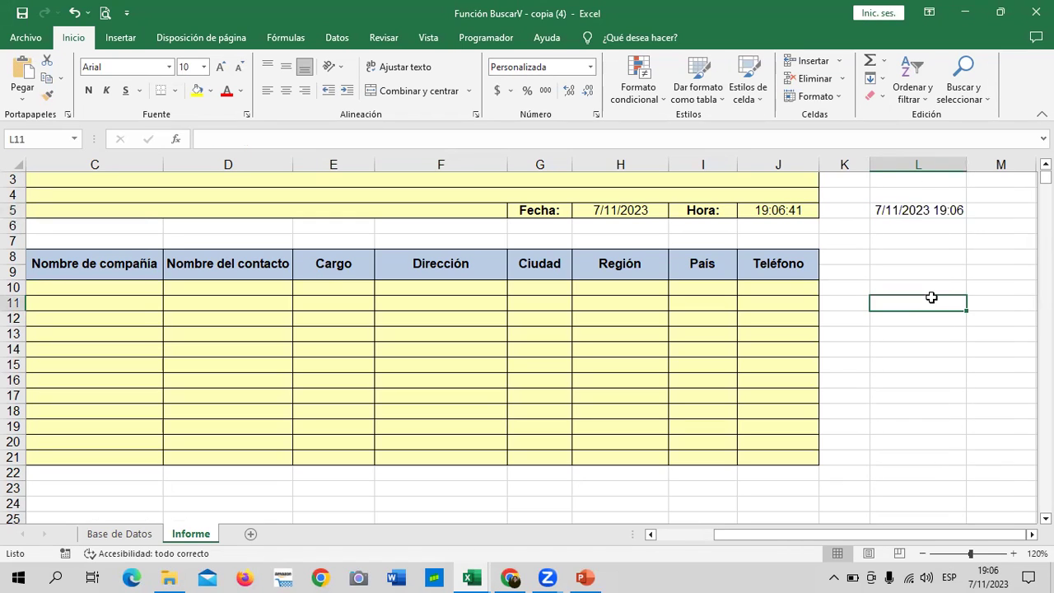
{"action": "left_click", "coordinate": [906, 208]}
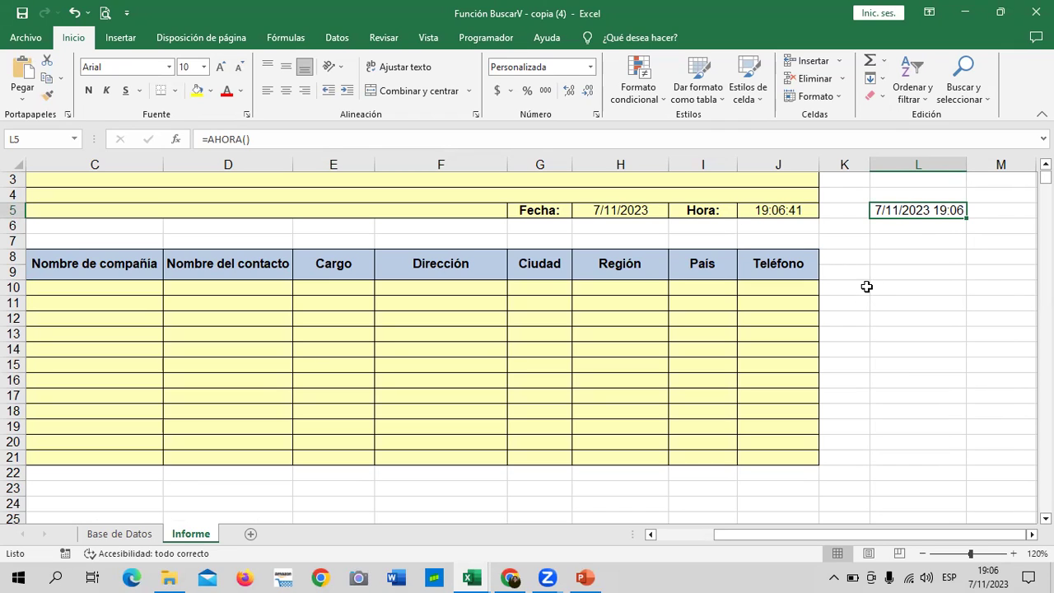
{"action": "left_click", "coordinate": [970, 257]}
- Give L5 the custom hh:mm number format so it displays 19:06
{"action": "left_click", "coordinate": [915, 211]}
{"action": "left_click", "coordinate": [598, 115]}
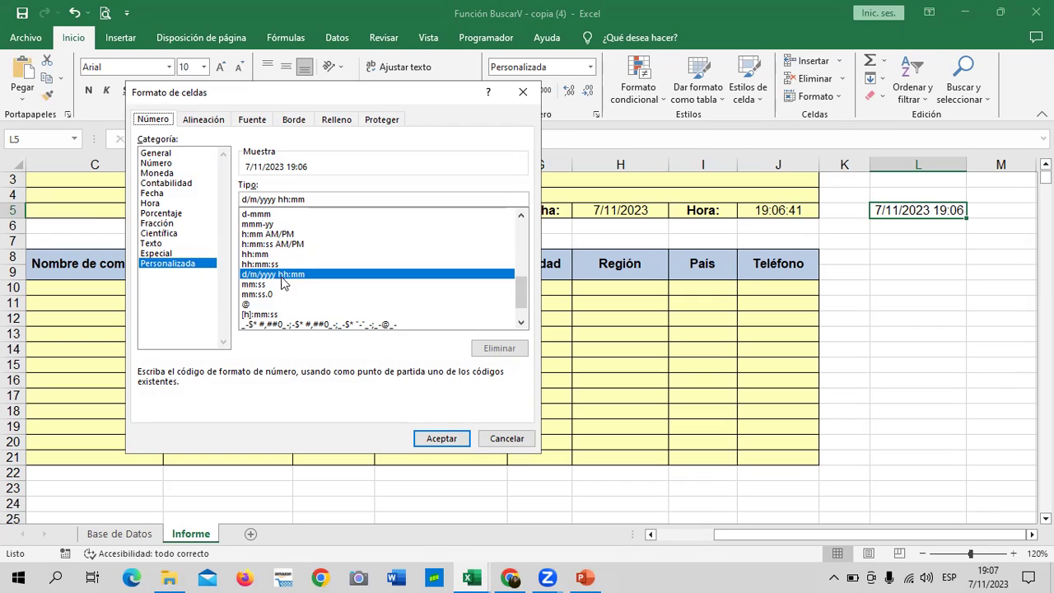
{"action": "left_click", "coordinate": [257, 255]}
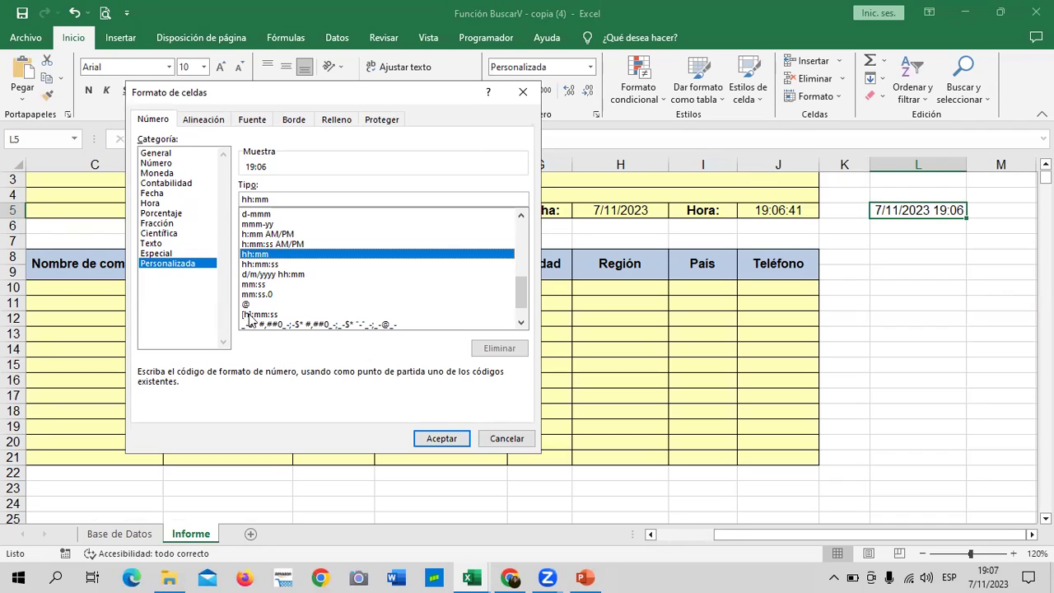
{"action": "left_click", "coordinate": [440, 438]}
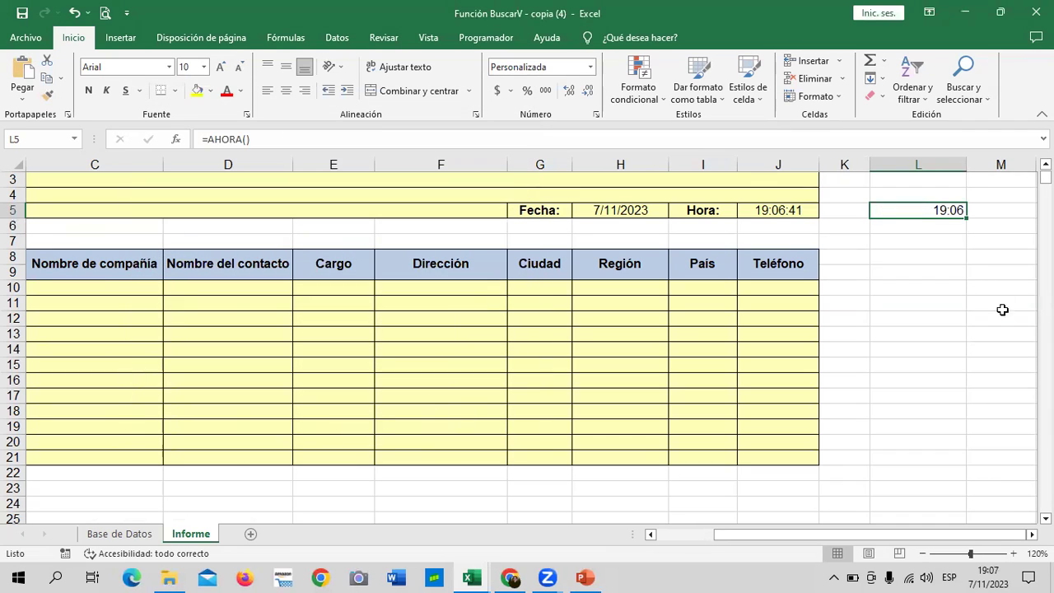
{"action": "left_click", "coordinate": [976, 305]}
- Clear the test formula from L5, check J5's current-time formula, then go to Base de Datos
{"action": "left_click", "coordinate": [932, 212]}
{"action": "key", "text": "Delete"}
{"action": "left_click", "coordinate": [947, 292]}
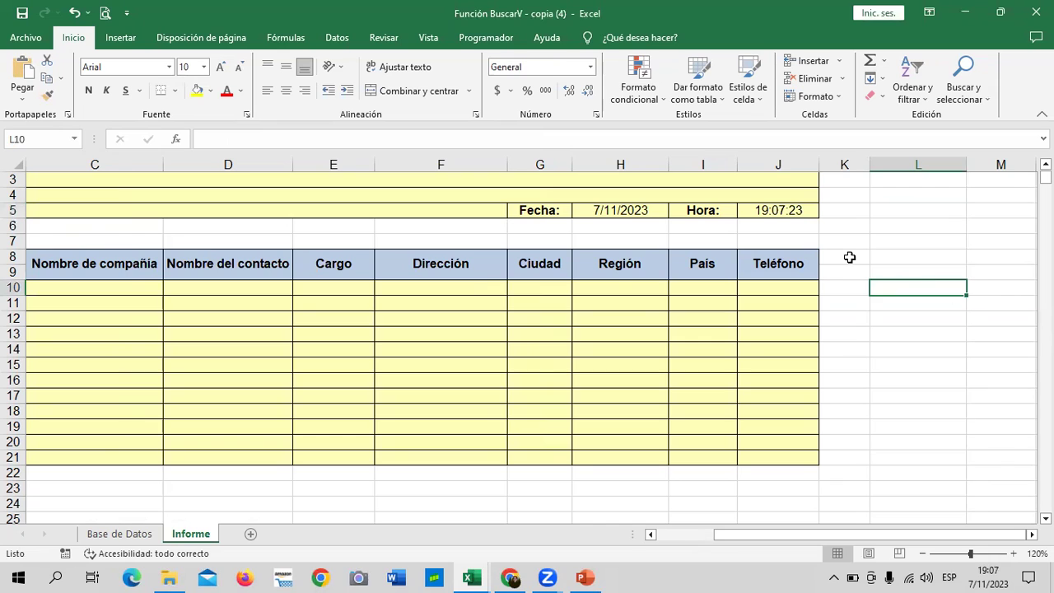
{"action": "left_click", "coordinate": [774, 204]}
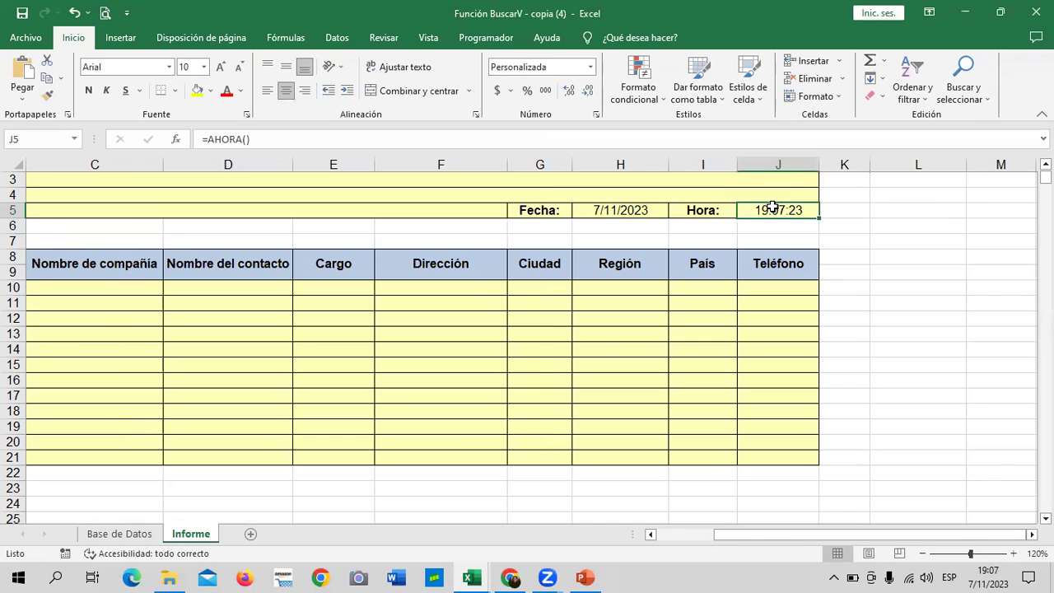
{"action": "left_click_drag", "start_coordinate": [736, 537], "coordinate": [680, 535]}
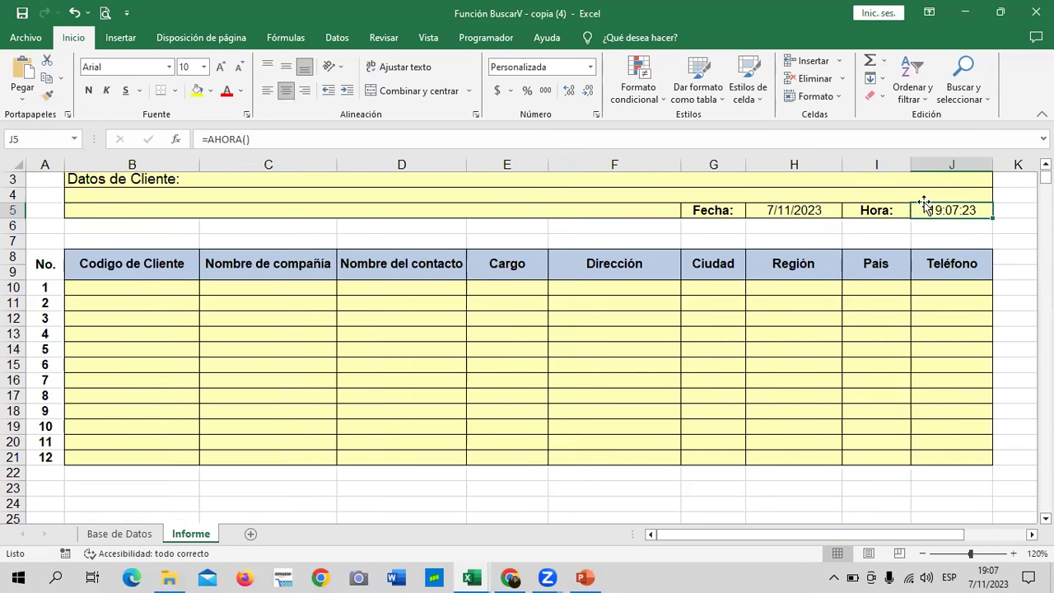
{"action": "left_click", "coordinate": [116, 535]}
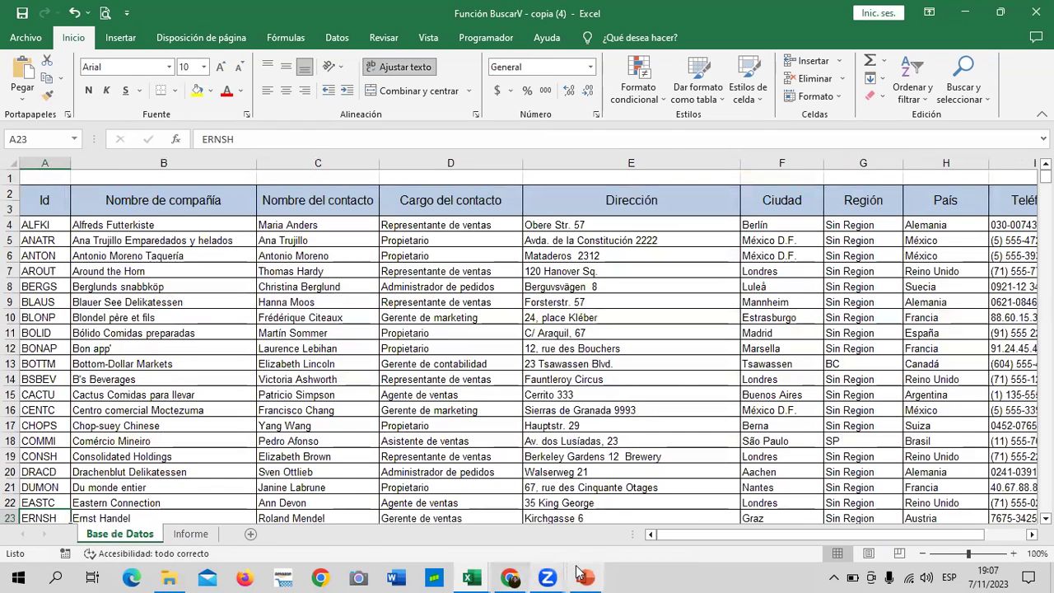
{"action": "left_click", "coordinate": [585, 578]}
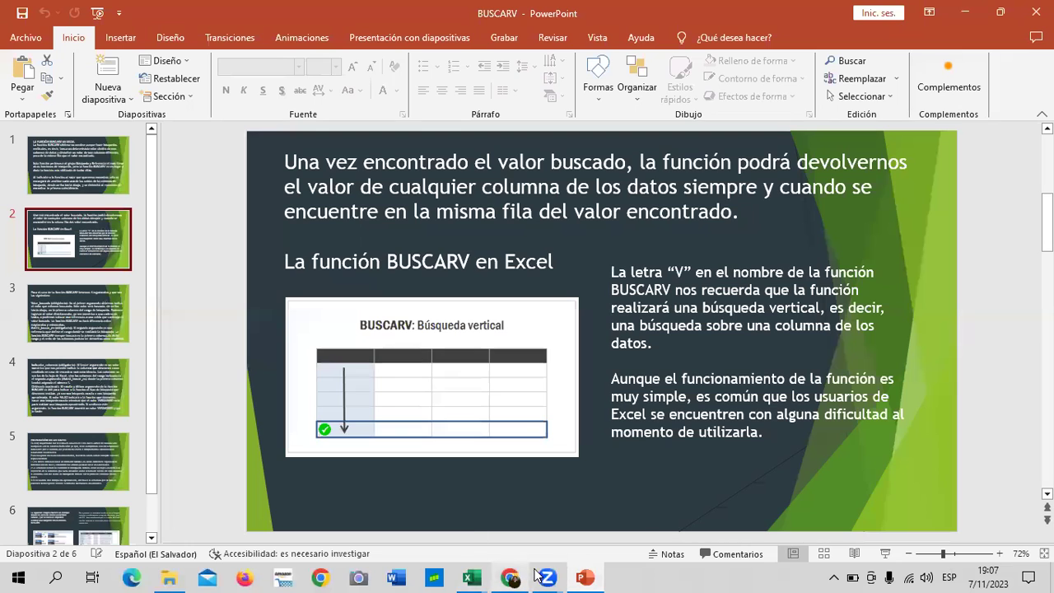
{"action": "scroll", "coordinate": [466, 332], "scroll_direction": "up", "scroll_amount": 1}
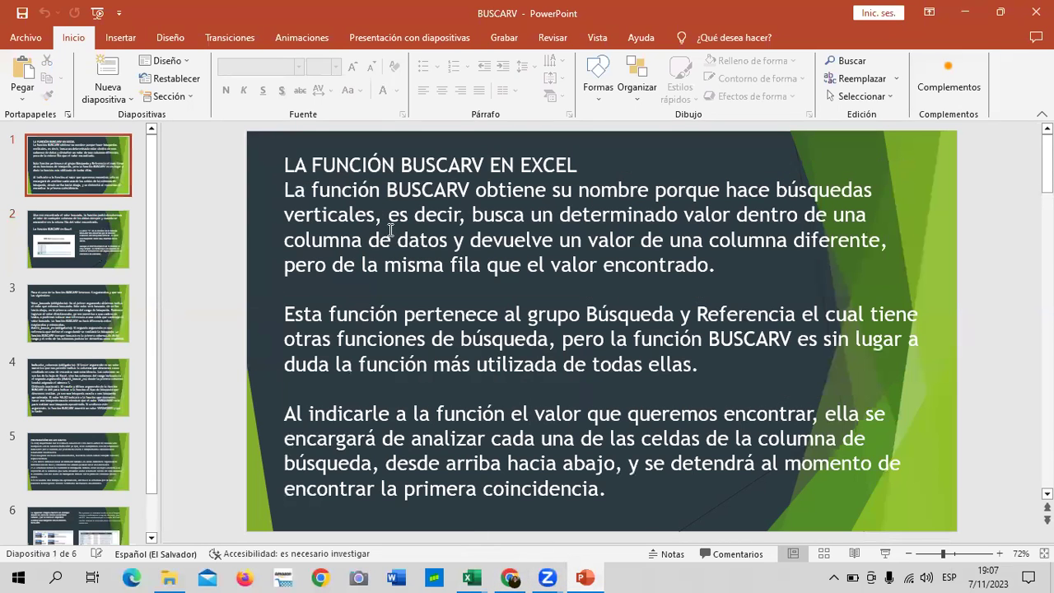
{"action": "left_click", "coordinate": [885, 553]}
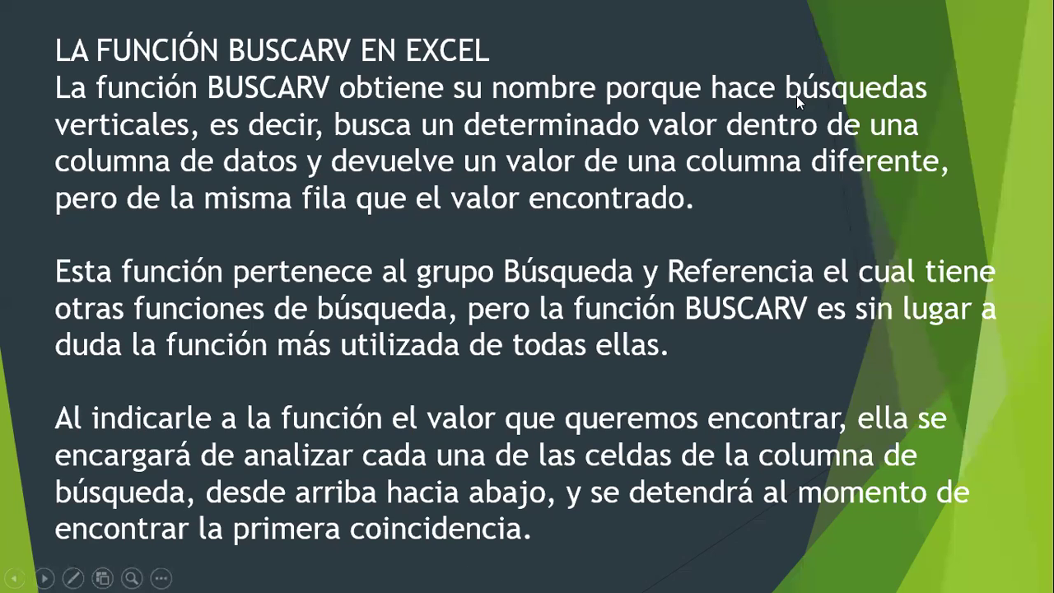
{"action": "left_click", "coordinate": [507, 505]}
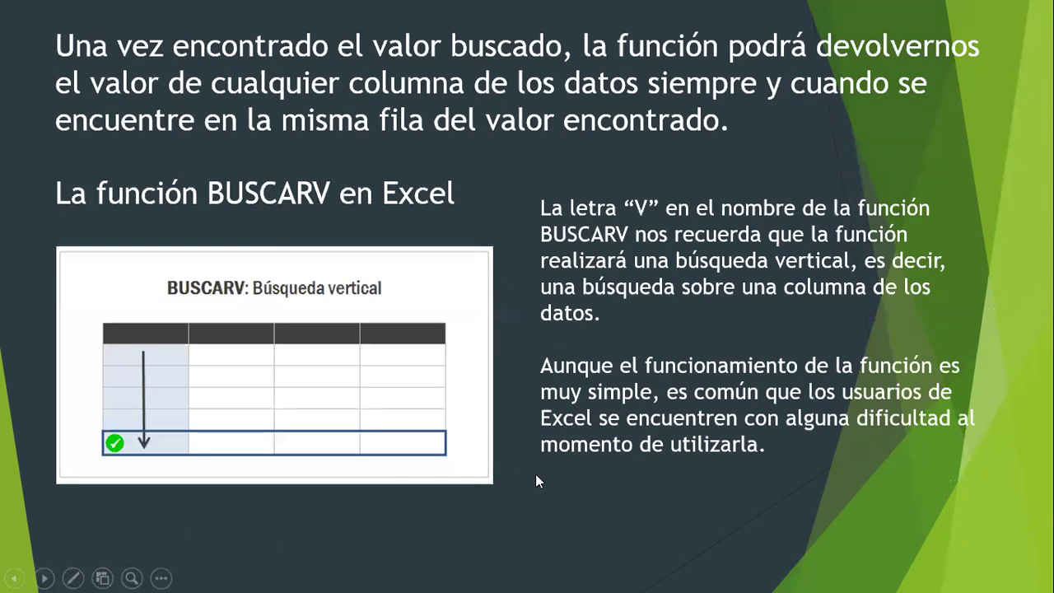
{"action": "key", "text": "Escape"}
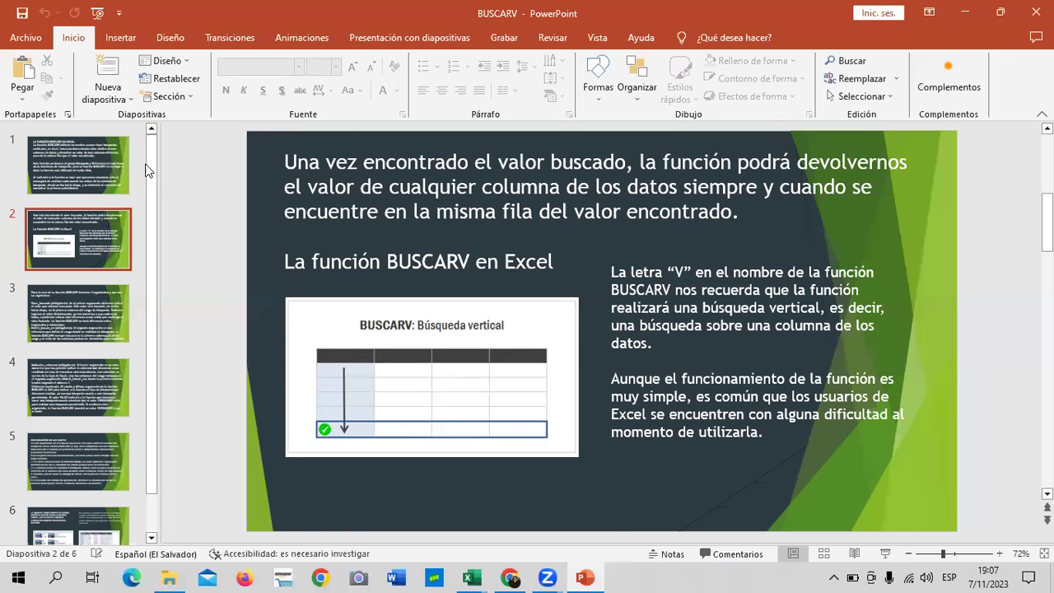
- Start the BUSCARV slide show from slide 1, LA FUNCIÓN BUSCARV EN EXCEL
{"action": "left_click", "coordinate": [99, 164]}
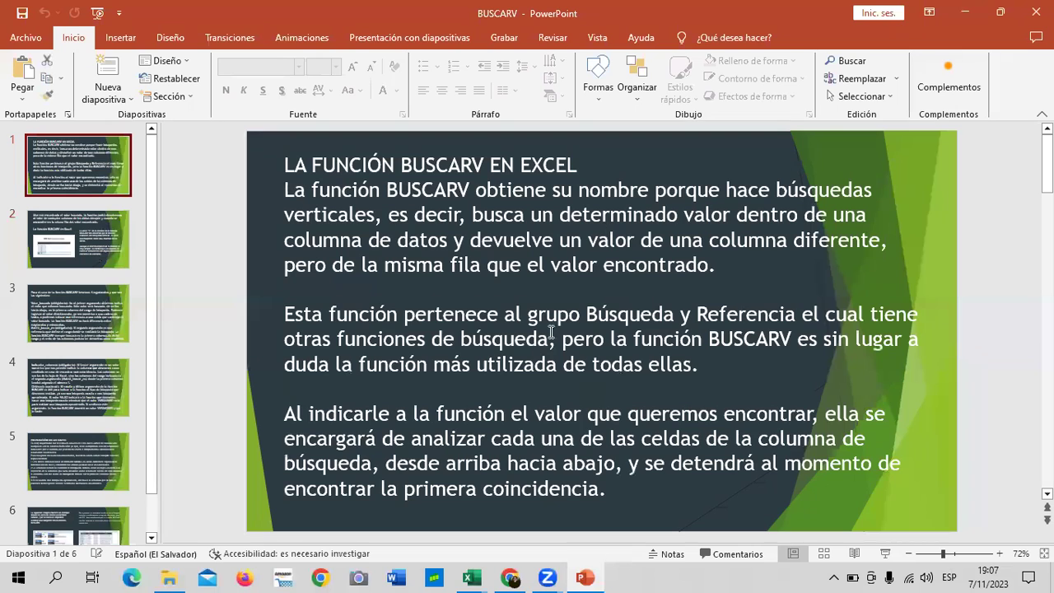
{"action": "left_click", "coordinate": [885, 553]}
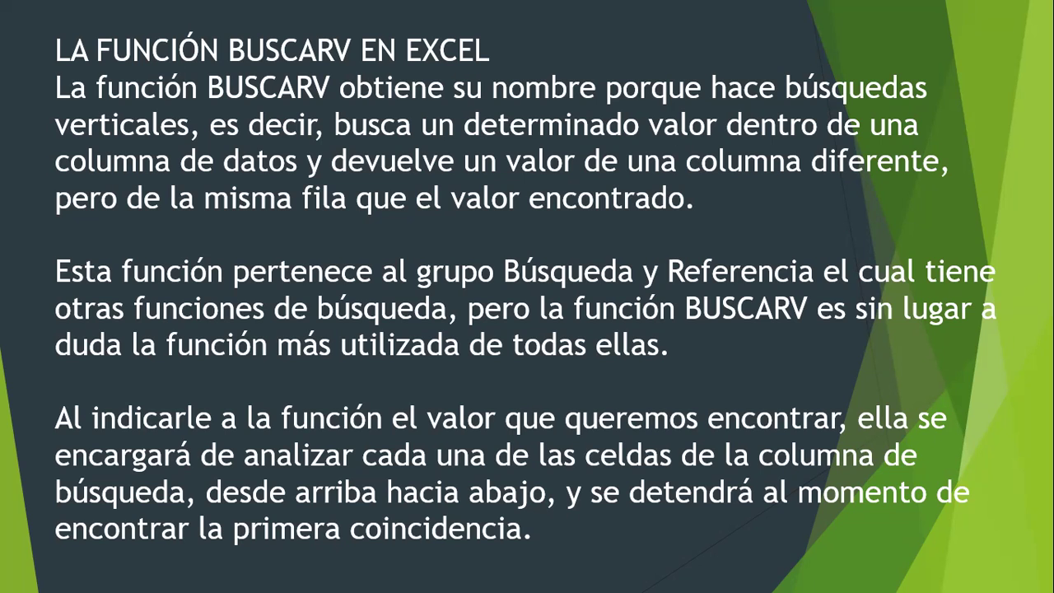
- Advance past the vertical-search diagram and argument slides to PREPARACIÓN DE LOS DATOS
{"action": "key", "text": "Right"}
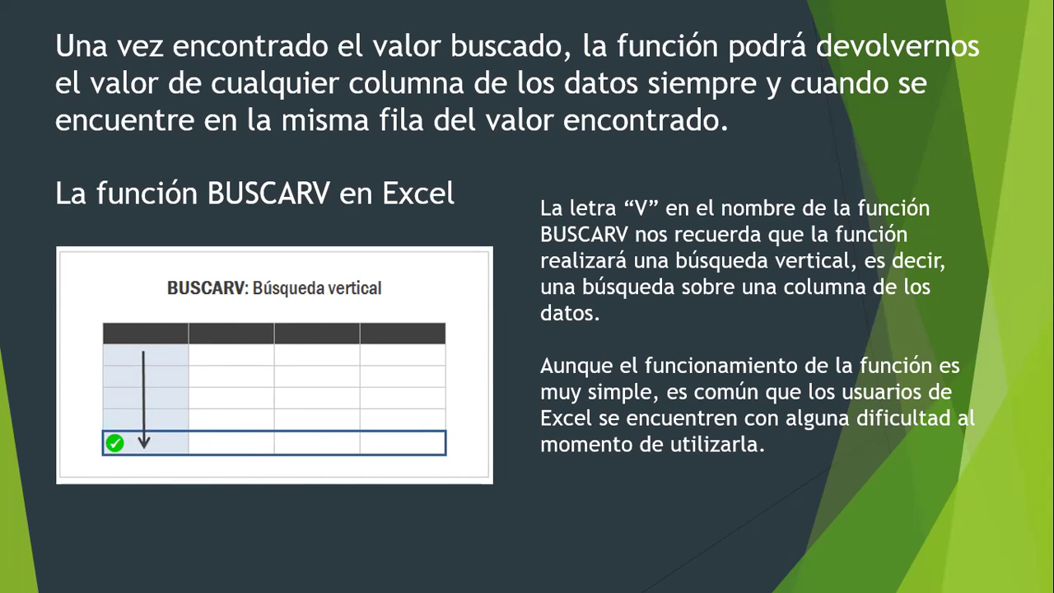
{"action": "key", "text": "Right"}
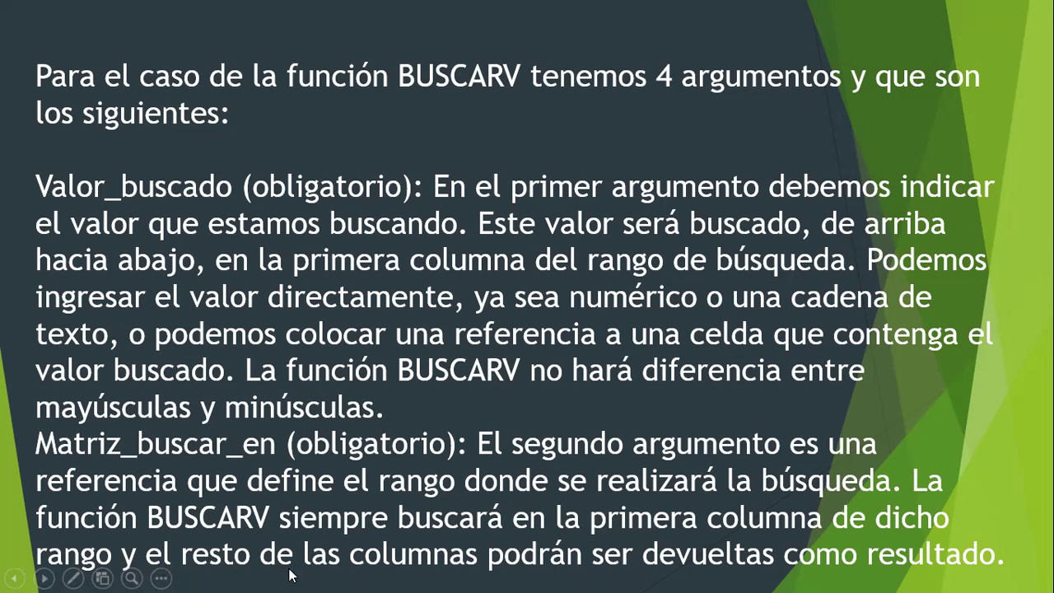
{"action": "left_click", "coordinate": [322, 506]}
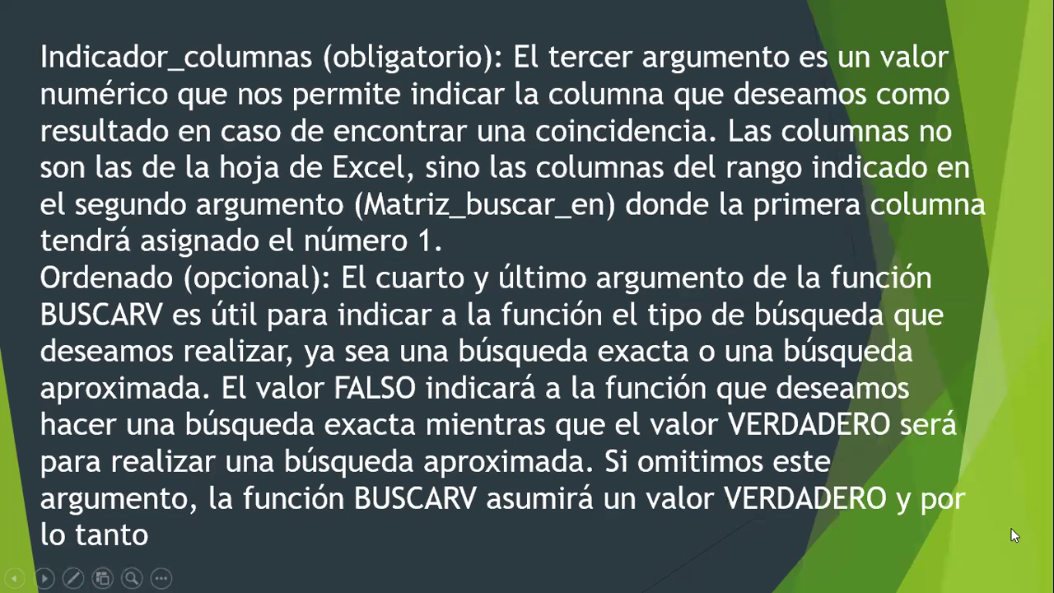
{"action": "left_click", "coordinate": [583, 504]}
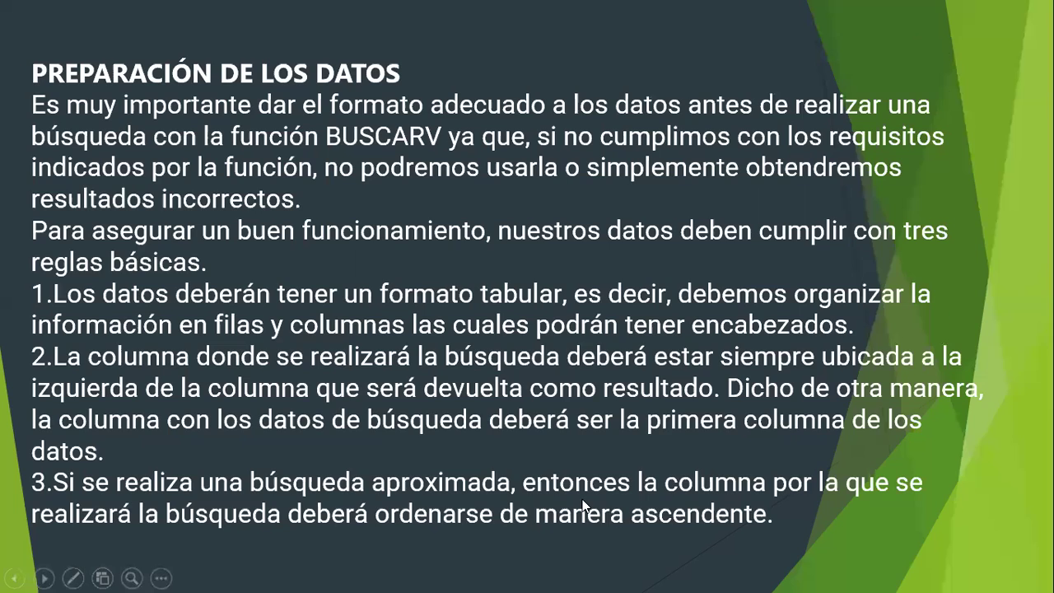
- Go back to the Indicador_columnas and Ordenado slide covering FALSO versus VERDADERO lookups
{"action": "left_click", "coordinate": [583, 504]}
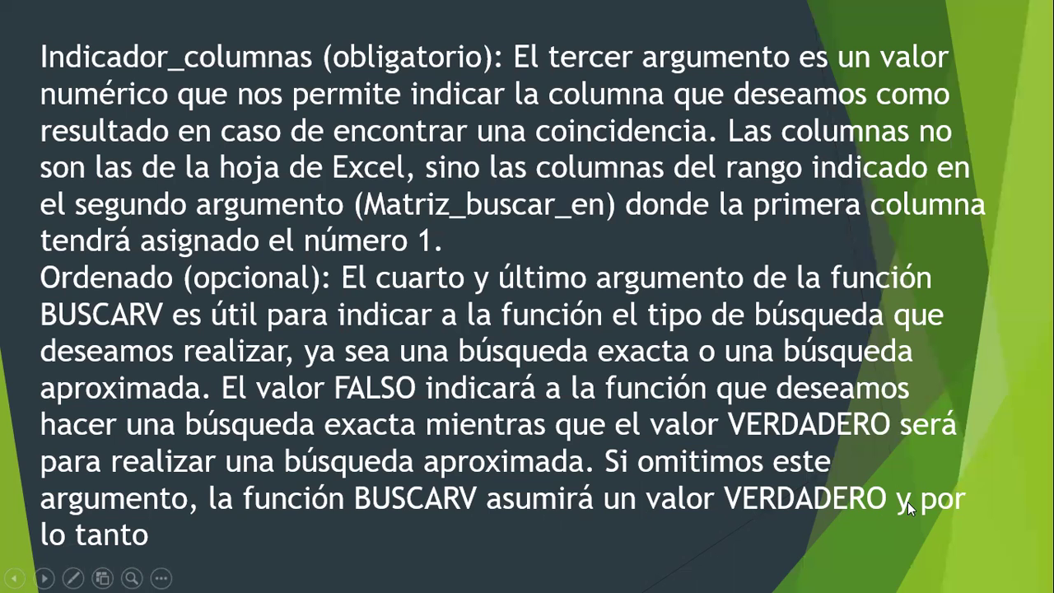
- Present the data-preparation and example-tables slides, then end the slide show
{"action": "left_click", "coordinate": [196, 527]}
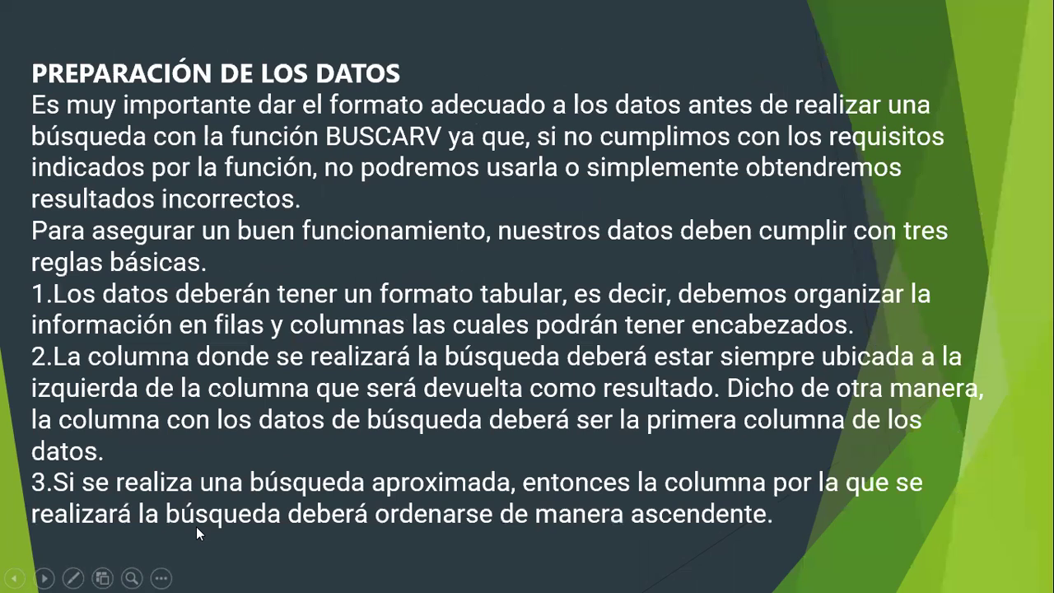
{"action": "key", "text": "Left"}
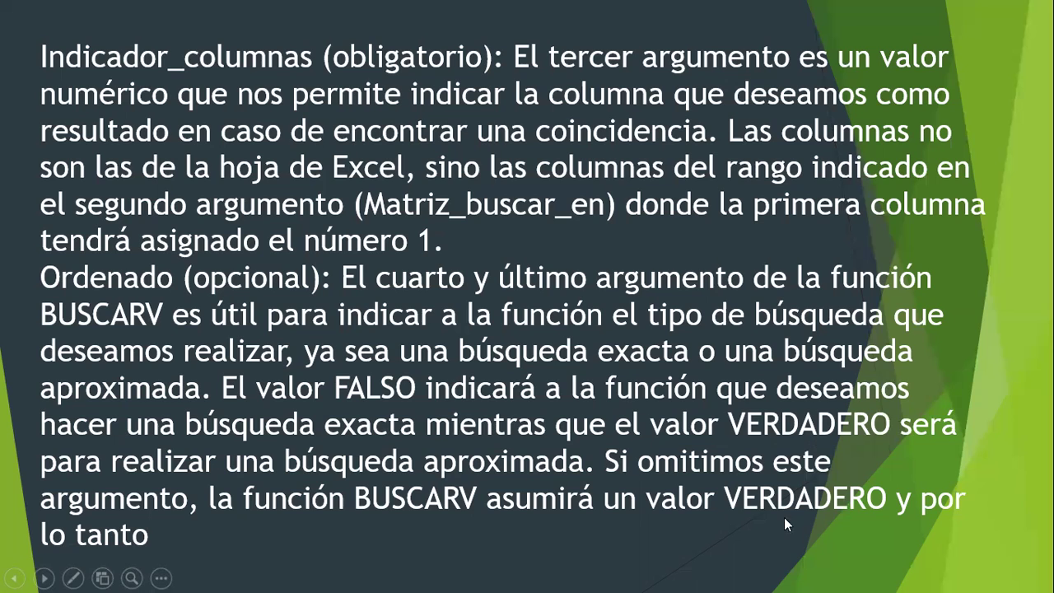
{"action": "left_click", "coordinate": [859, 520]}
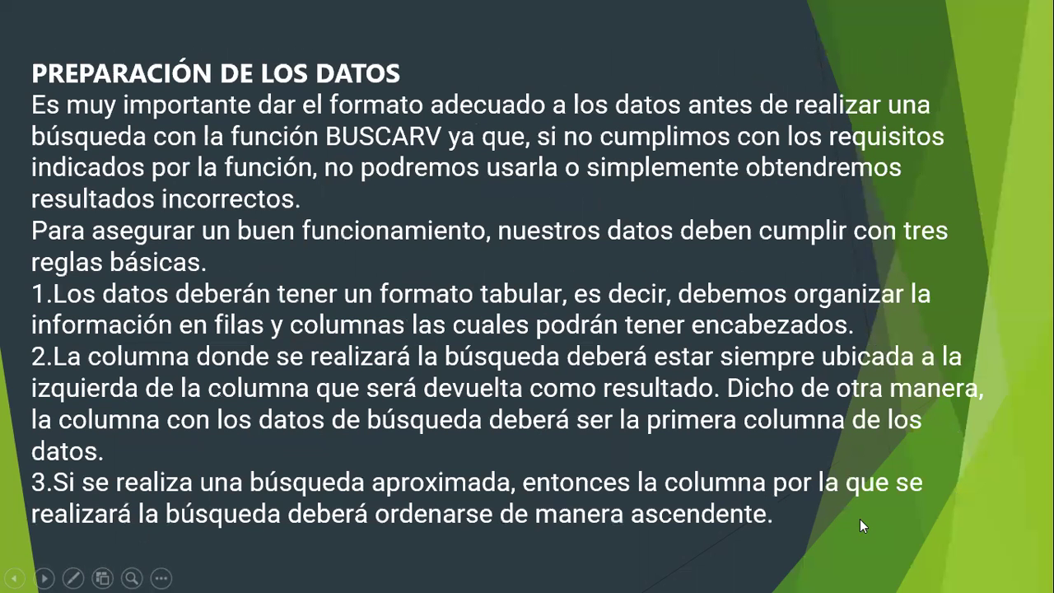
{"action": "left_click", "coordinate": [860, 519]}
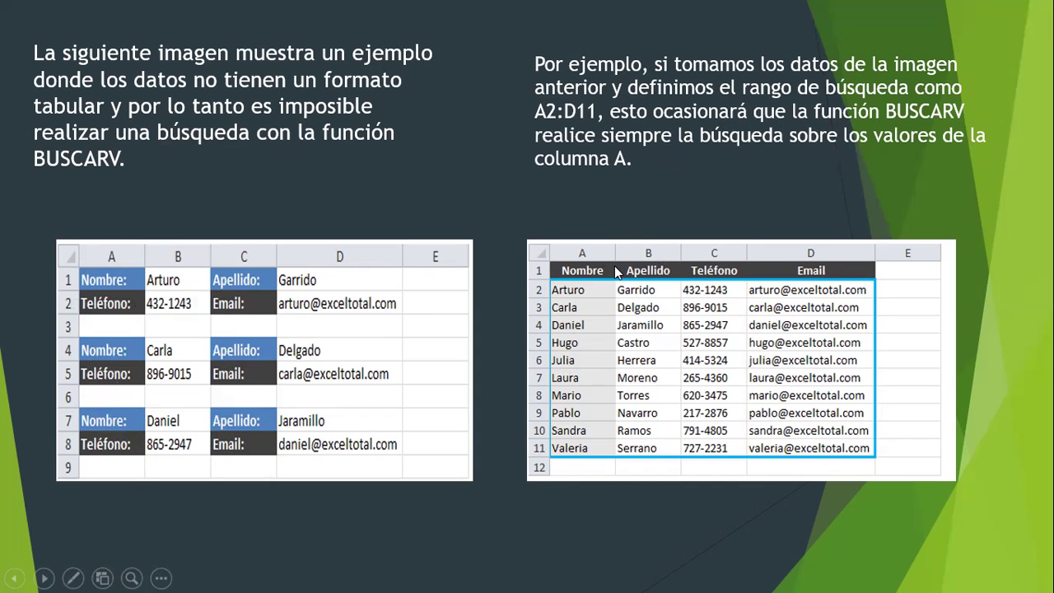
{"action": "left_click", "coordinate": [710, 344]}
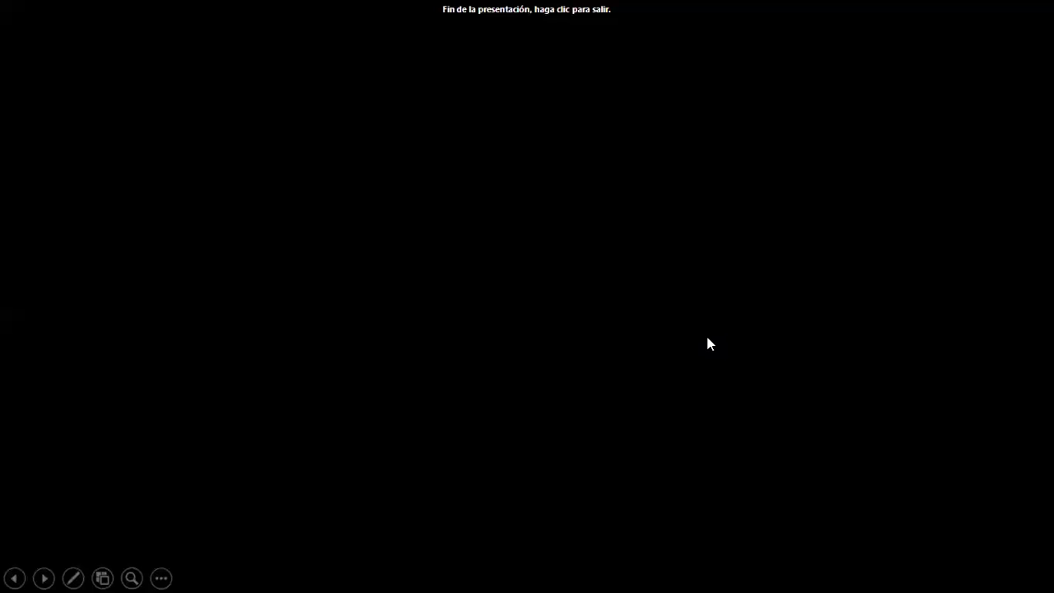
{"action": "left_click", "coordinate": [709, 345]}
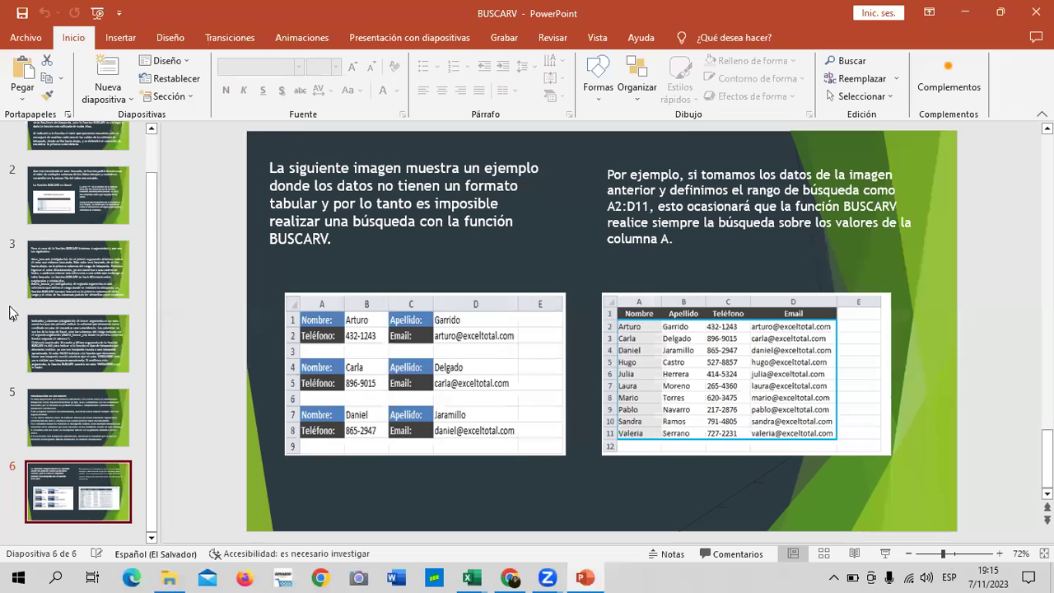
- Review slides 5 and 4 in the editor, ending on slide 5, PREPARACIÓN DE LOS DATOS
{"action": "left_click", "coordinate": [75, 423]}
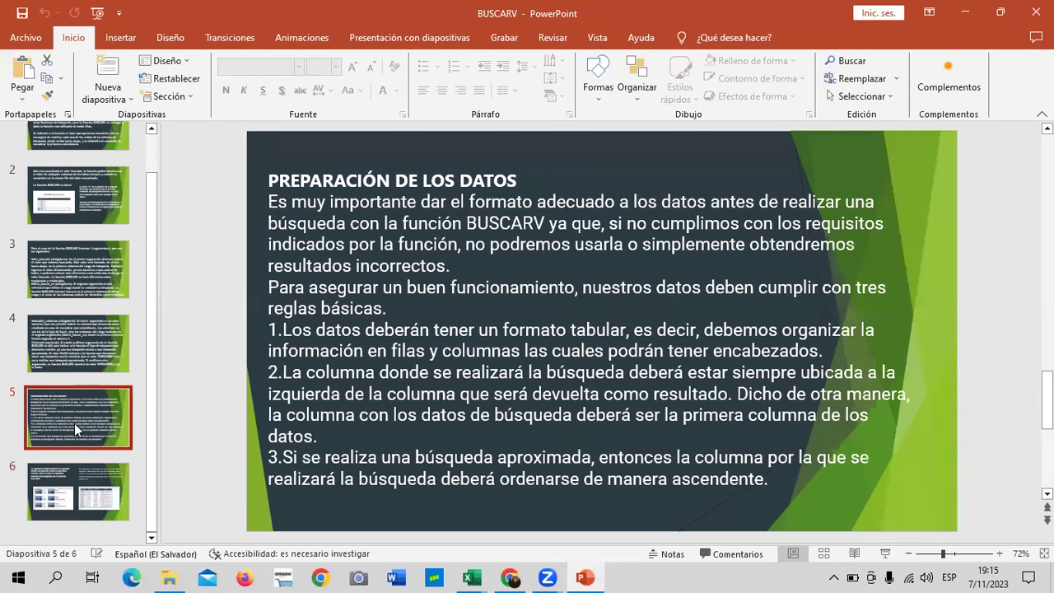
{"action": "left_click", "coordinate": [83, 343]}
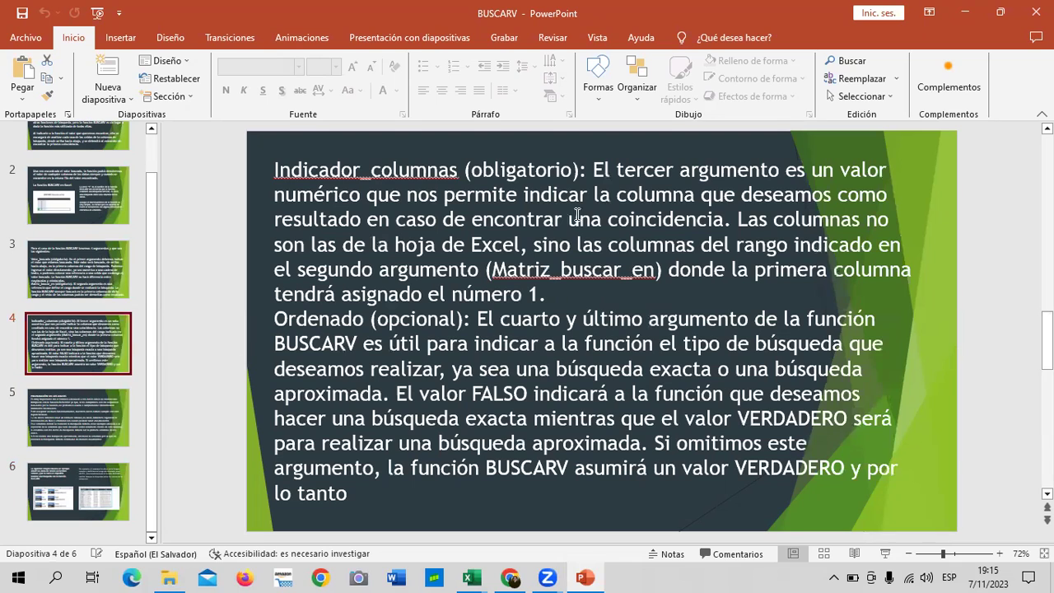
{"action": "left_click", "coordinate": [106, 429]}
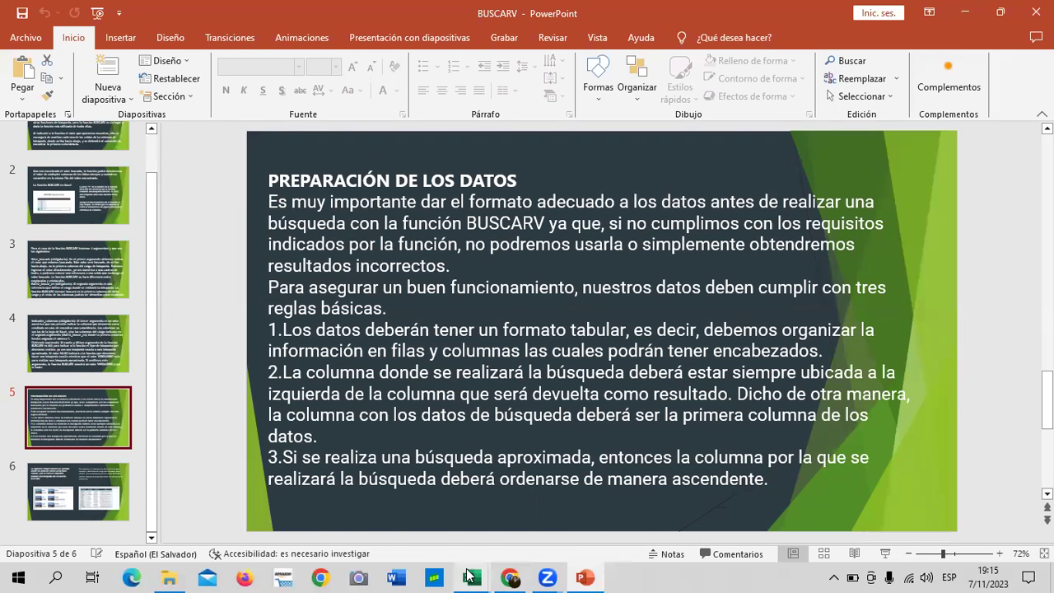
- Return to the Función BuscarV - copia (4) workbook and inspect the Base de Datos Id column
{"action": "mouse_move", "coordinate": [468, 577]}
{"action": "left_click", "coordinate": [363, 466]}
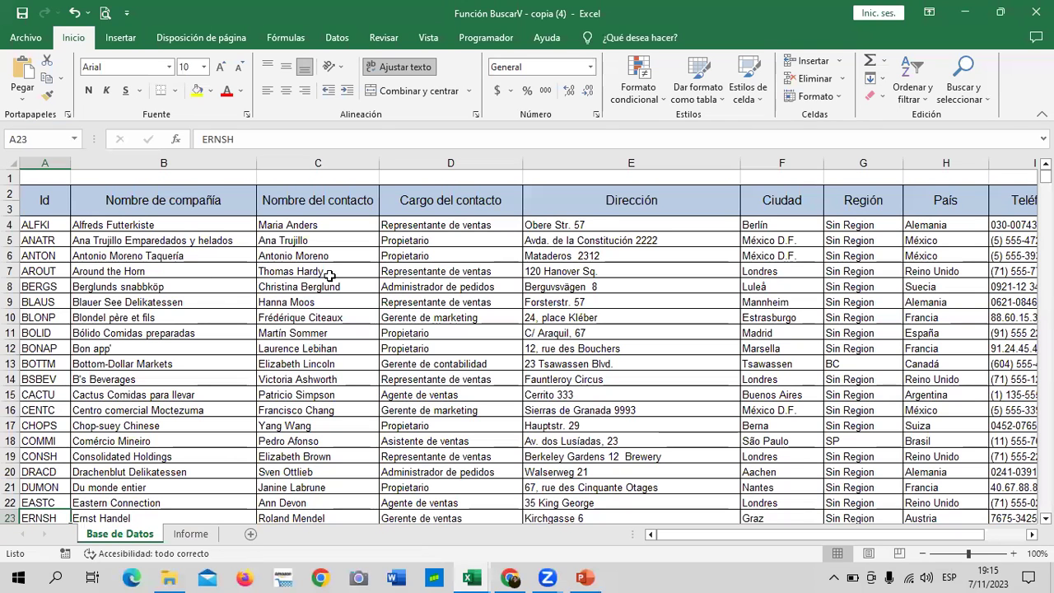
{"action": "scroll", "coordinate": [354, 370], "scroll_direction": "down", "scroll_amount": 4}
{"action": "scroll", "coordinate": [354, 387], "scroll_direction": "down", "scroll_amount": 6}
{"action": "scroll", "coordinate": [361, 398], "scroll_direction": "down", "scroll_amount": 4}
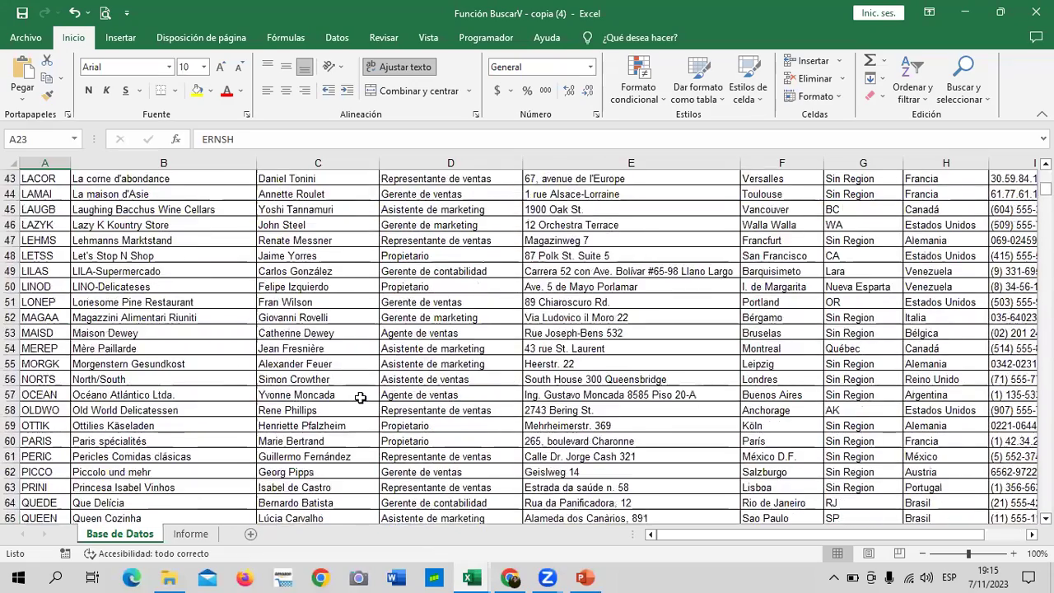
{"action": "scroll", "coordinate": [361, 398], "scroll_direction": "up", "scroll_amount": 6}
{"action": "scroll", "coordinate": [360, 397], "scroll_direction": "up", "scroll_amount": 8}
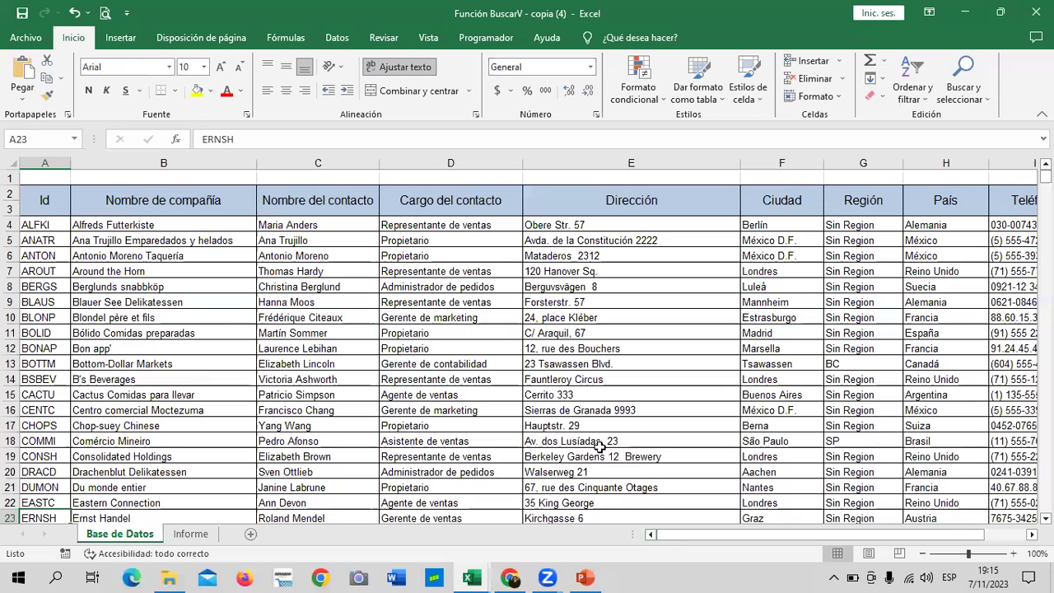
{"action": "left_click", "coordinate": [57, 170]}
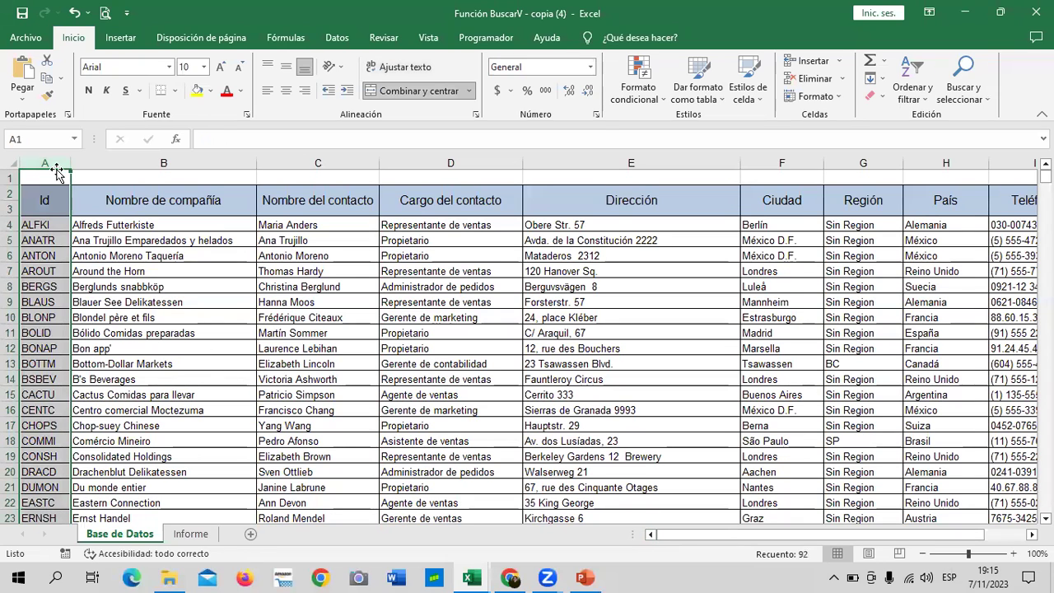
{"action": "left_click", "coordinate": [280, 302]}
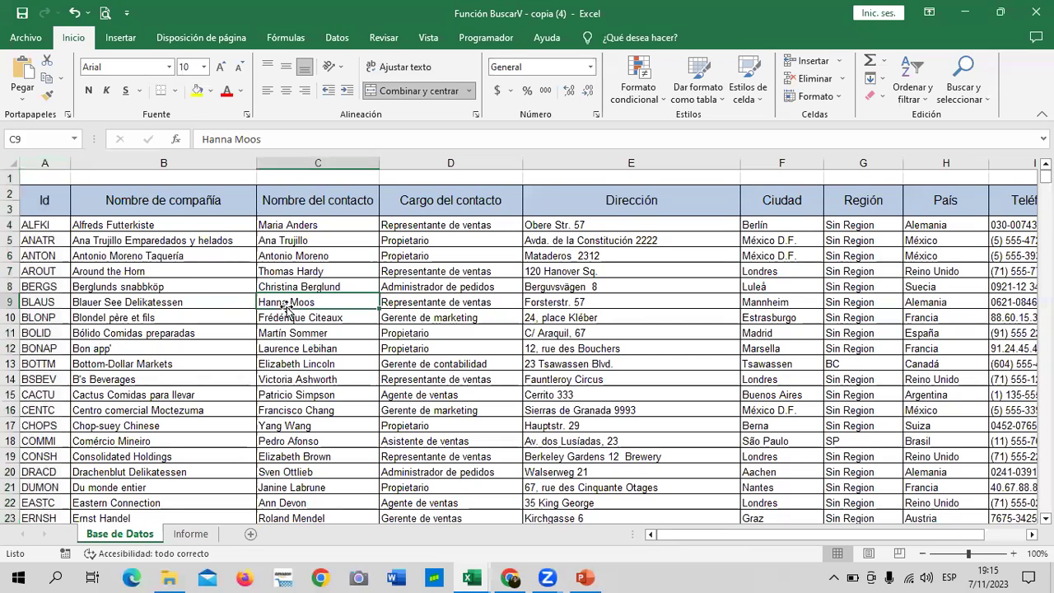
{"action": "left_click", "coordinate": [60, 201]}
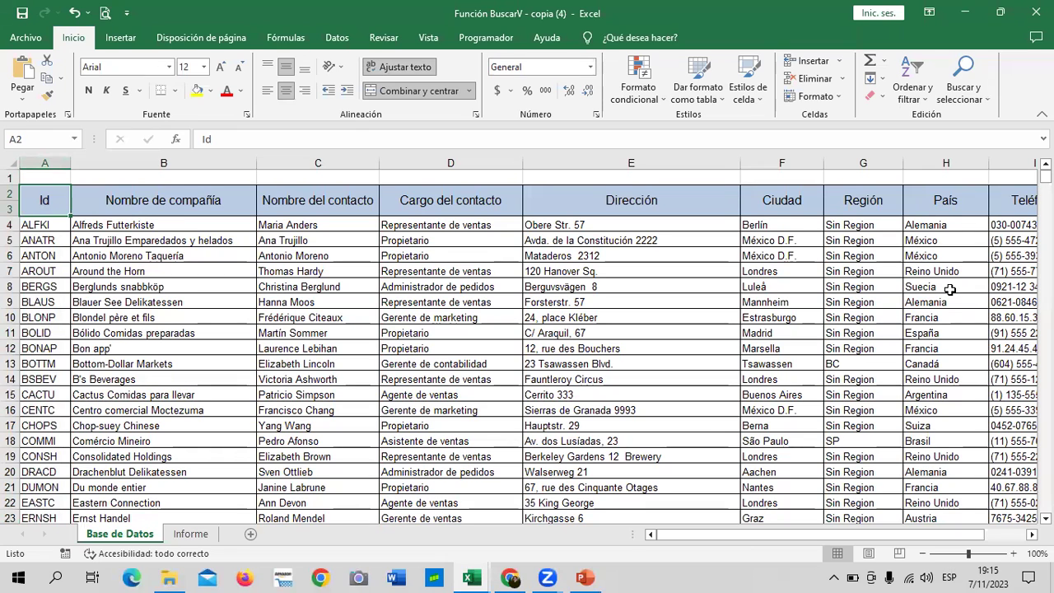
- Step through the Base de Datos headings from Id to Región and País, then open Informe
{"action": "left_click", "coordinate": [953, 204]}
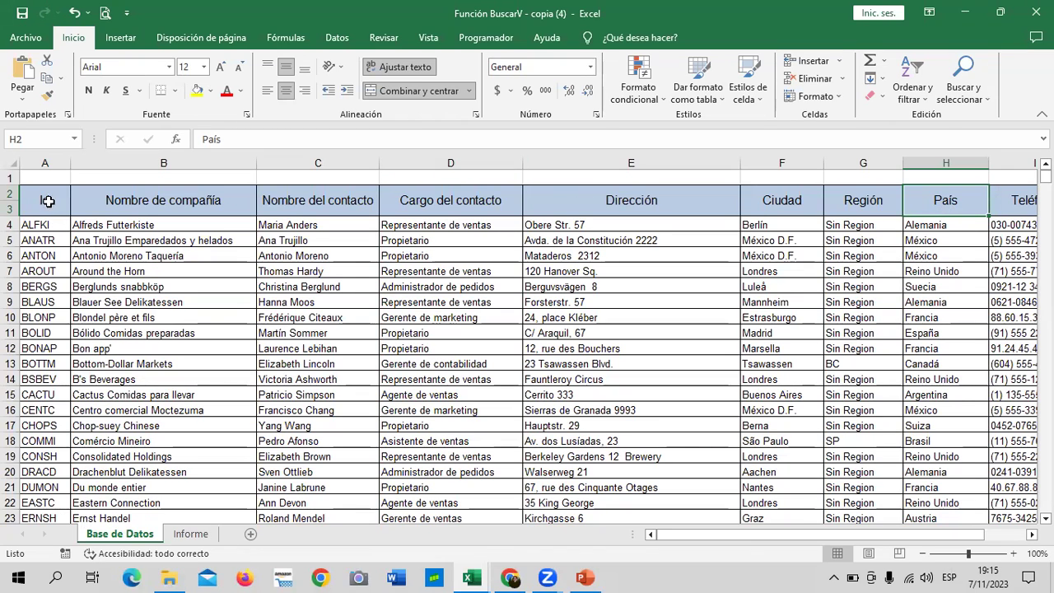
{"action": "left_click", "coordinate": [47, 200]}
{"action": "left_click", "coordinate": [161, 203]}
{"action": "left_click", "coordinate": [330, 200]}
{"action": "left_click", "coordinate": [422, 200]}
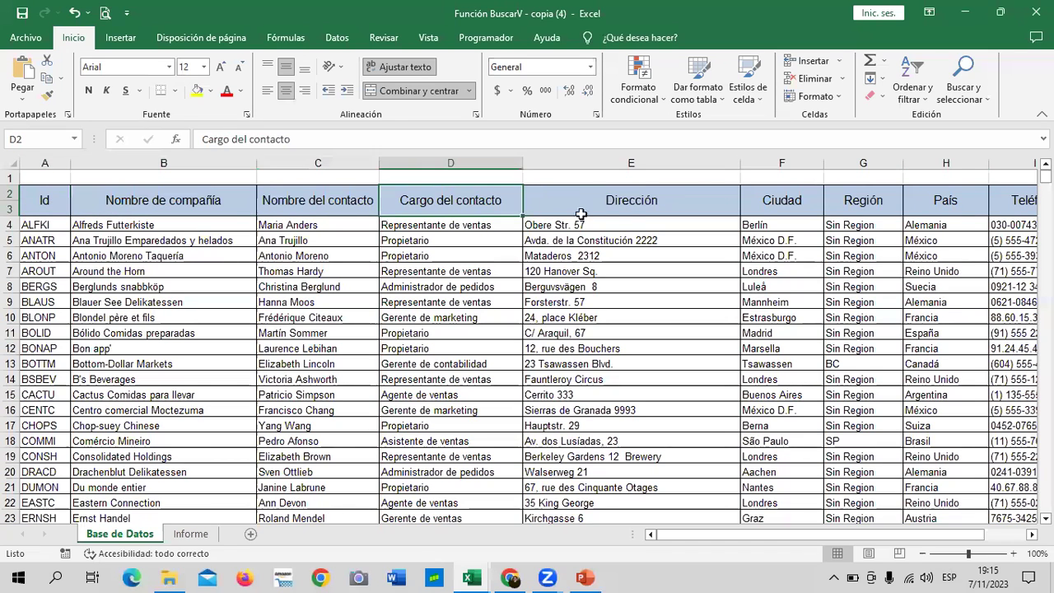
{"action": "left_click", "coordinate": [631, 206]}
{"action": "left_click", "coordinate": [773, 201]}
{"action": "left_click", "coordinate": [894, 200]}
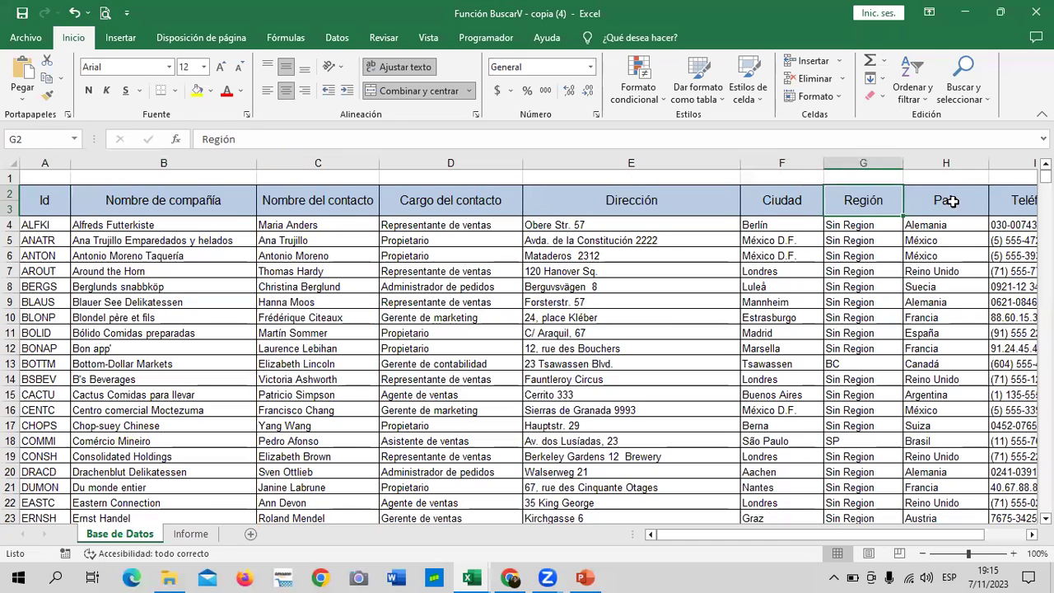
{"action": "left_click", "coordinate": [960, 202]}
{"action": "left_click_drag", "start_coordinate": [952, 539], "coordinate": [995, 539]}
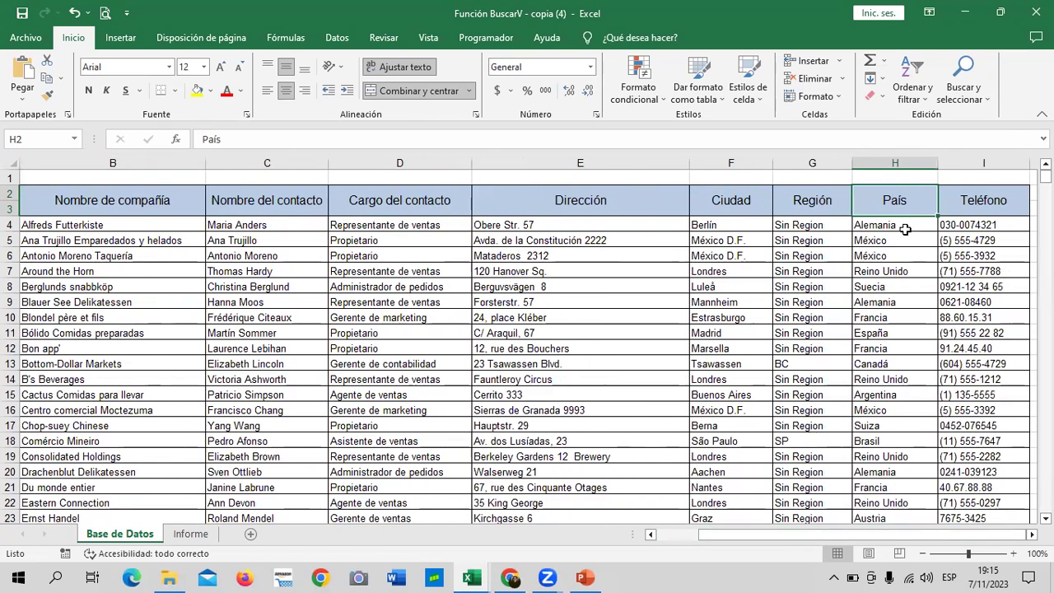
{"action": "left_click_drag", "start_coordinate": [803, 535], "coordinate": [680, 543]}
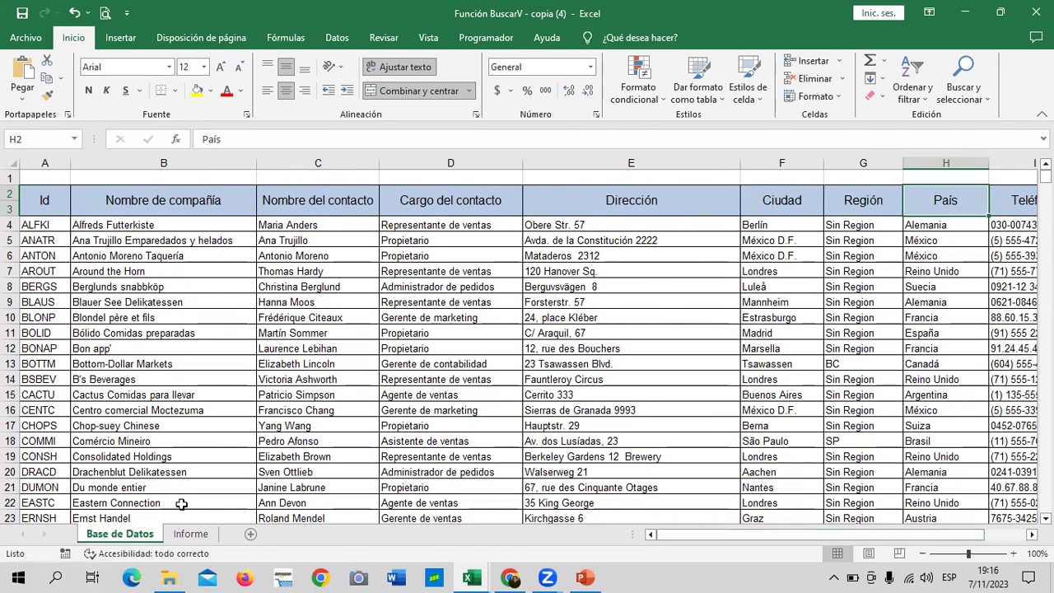
{"action": "left_click", "coordinate": [192, 539]}
{"action": "scroll", "coordinate": [469, 321], "scroll_direction": "up", "scroll_amount": 1}
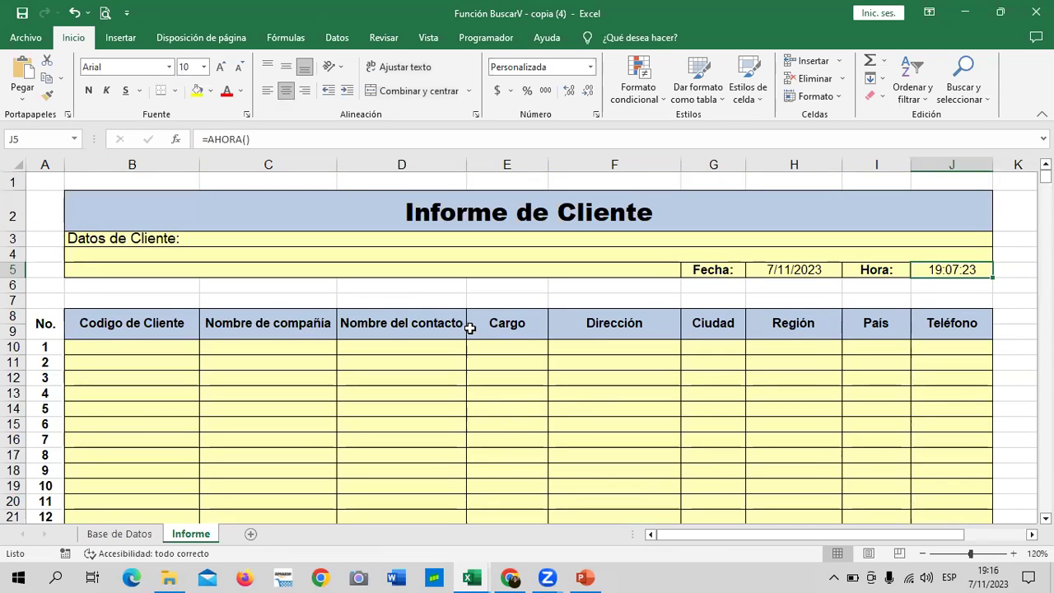
{"action": "scroll", "coordinate": [469, 328], "scroll_direction": "down", "scroll_amount": 1}
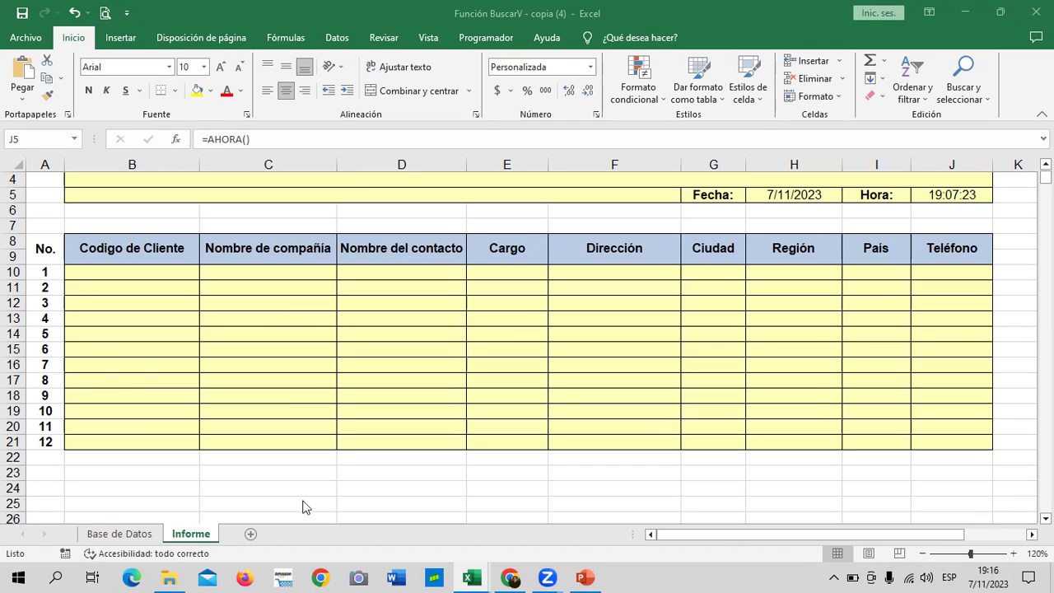
{"action": "left_click", "coordinate": [141, 535]}
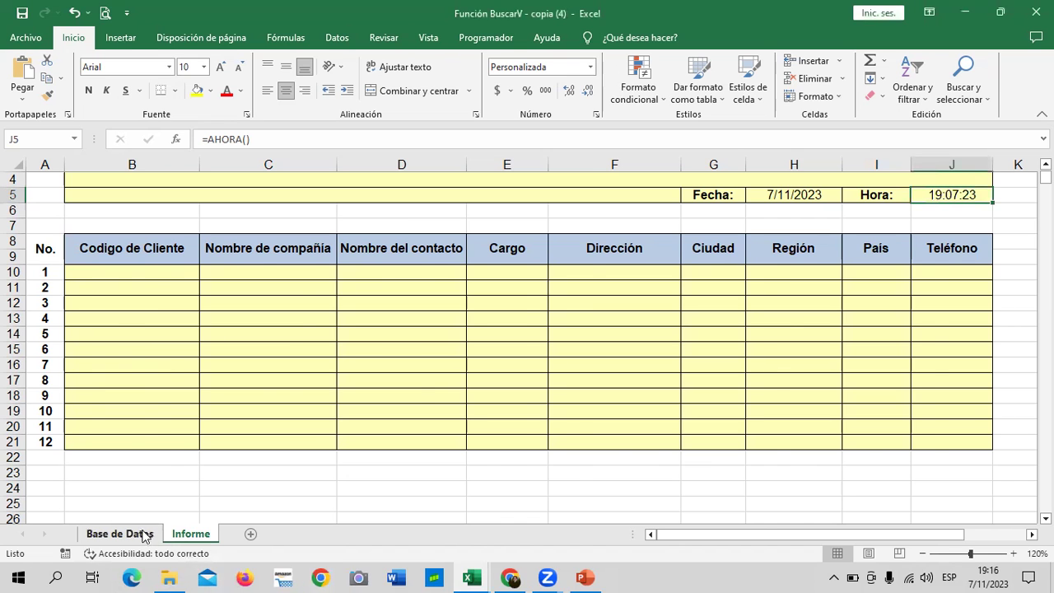
{"action": "left_click", "coordinate": [143, 535]}
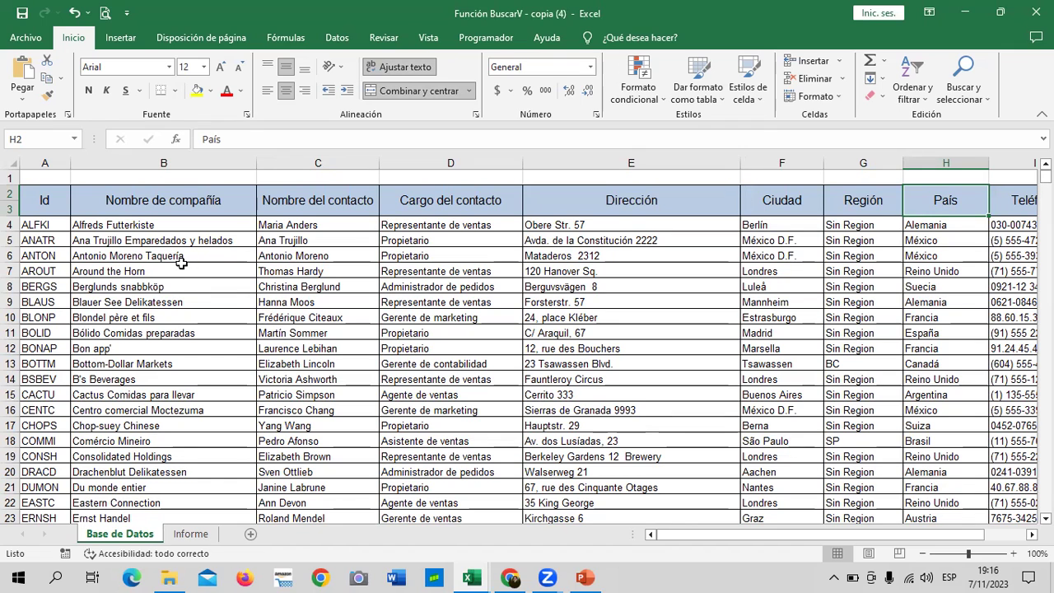
{"action": "left_click", "coordinate": [60, 164]}
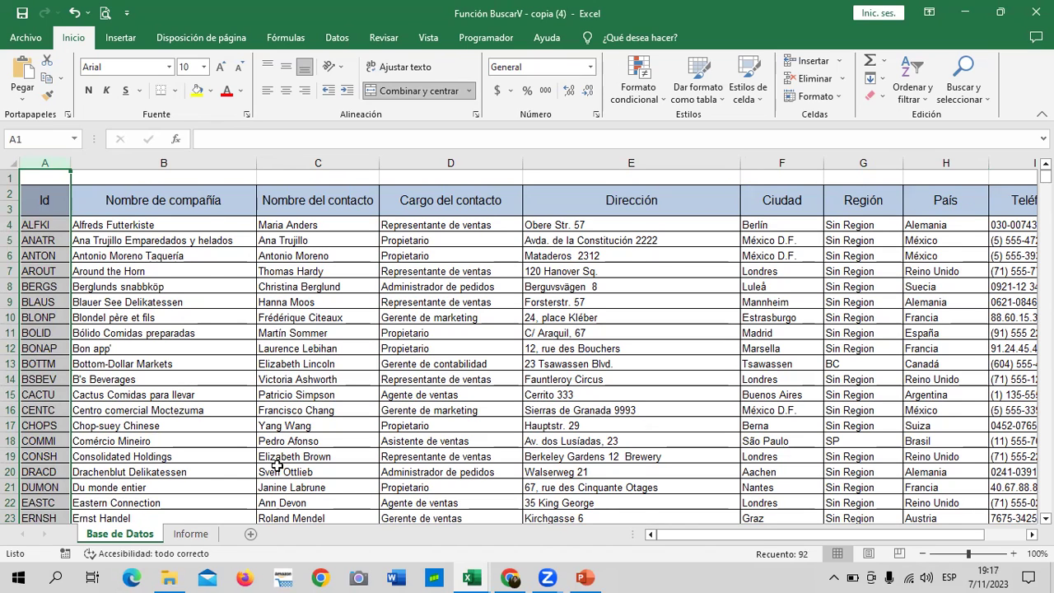
{"action": "left_click", "coordinate": [461, 334]}
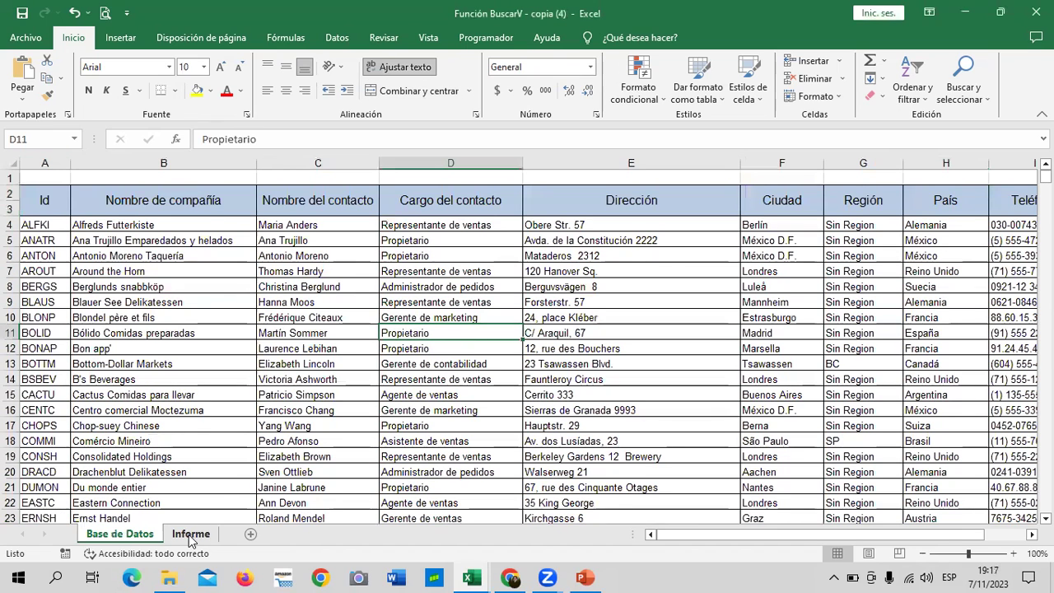
{"action": "left_click", "coordinate": [190, 534]}
- Select the Codigo de Cliente cells B10:B21 in the report table
{"action": "left_click", "coordinate": [592, 364]}
{"action": "scroll", "coordinate": [593, 358], "scroll_direction": "up", "scroll_amount": 1}
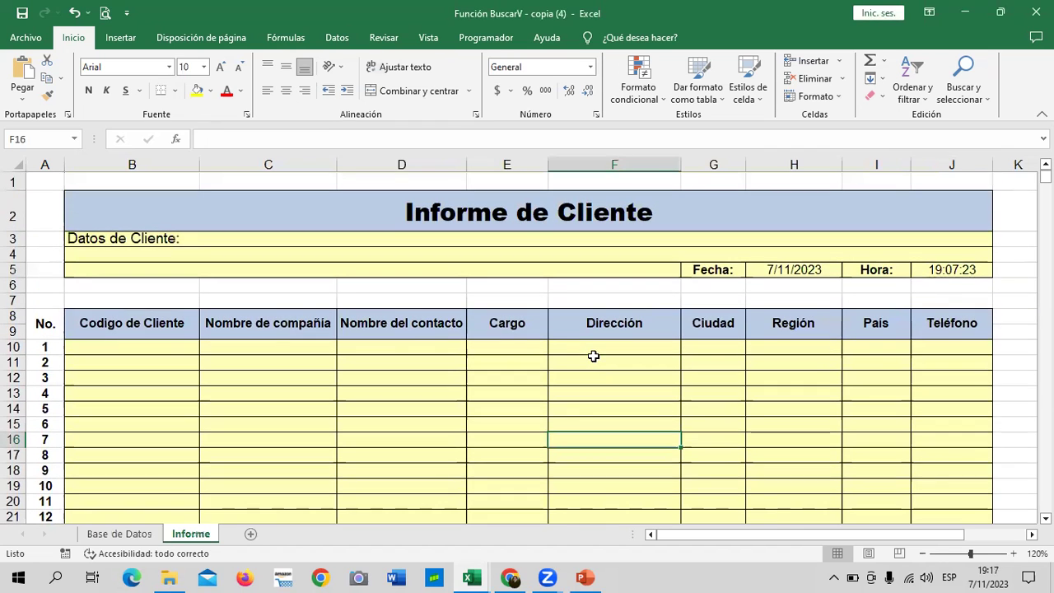
{"action": "scroll", "coordinate": [593, 354], "scroll_direction": "down", "scroll_amount": 2}
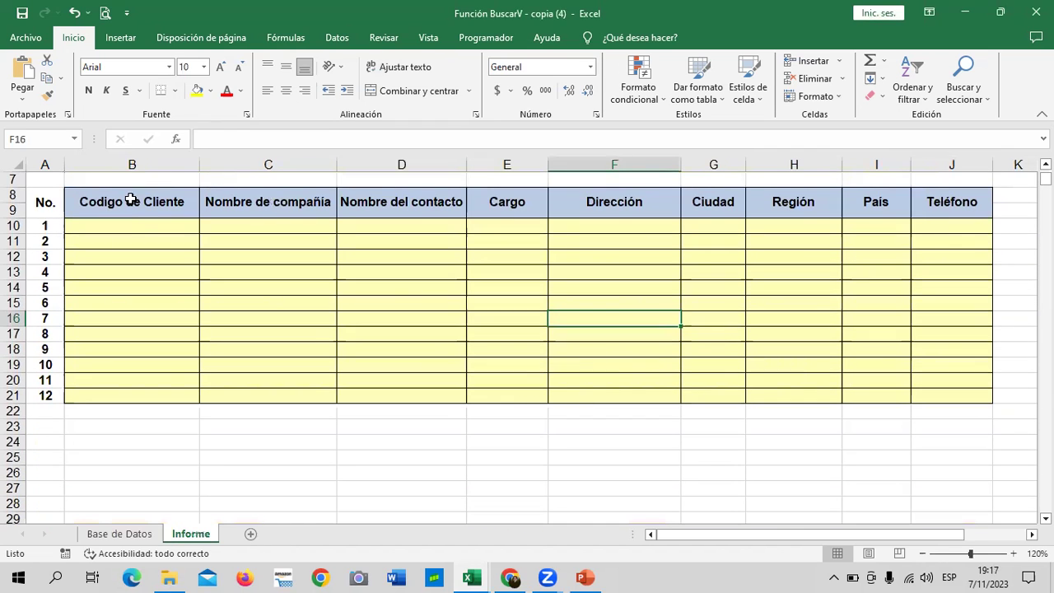
{"action": "left_click", "coordinate": [140, 234]}
{"action": "left_click_drag", "start_coordinate": [140, 234], "coordinate": [153, 395]}
{"action": "left_click", "coordinate": [376, 318]}
{"action": "left_click", "coordinate": [178, 224]}
{"action": "left_click_drag", "start_coordinate": [179, 251], "coordinate": [186, 397]}
{"action": "left_click", "coordinate": [352, 286]}
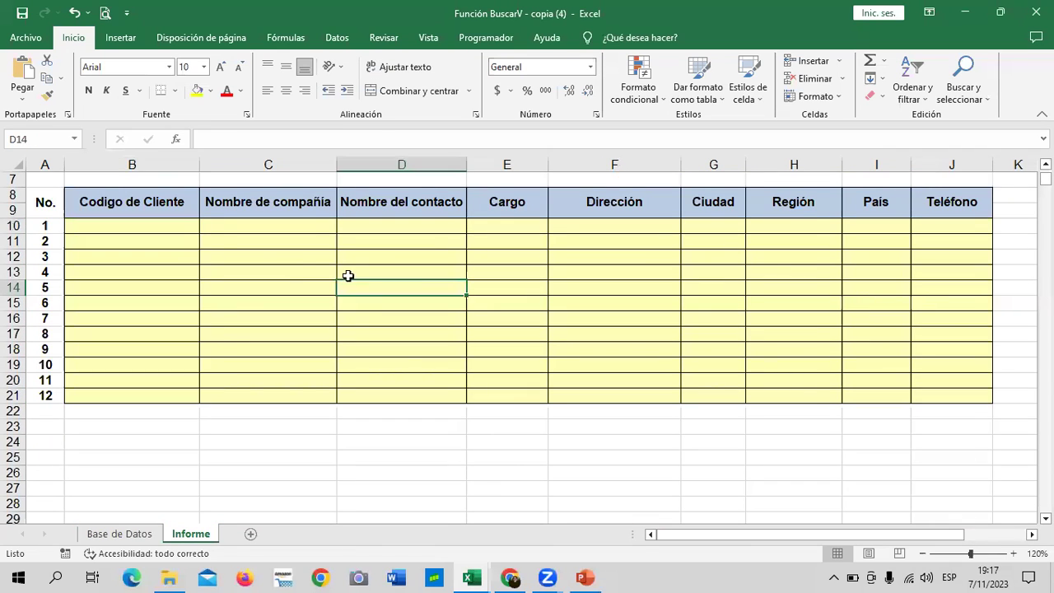
{"action": "mouse_move", "coordinate": [177, 224]}
{"action": "left_mouse_down"}
{"action": "mouse_move", "coordinate": [183, 392]}
{"action": "mouse_move", "coordinate": [183, 380]}
{"action": "left_mouse_up"}
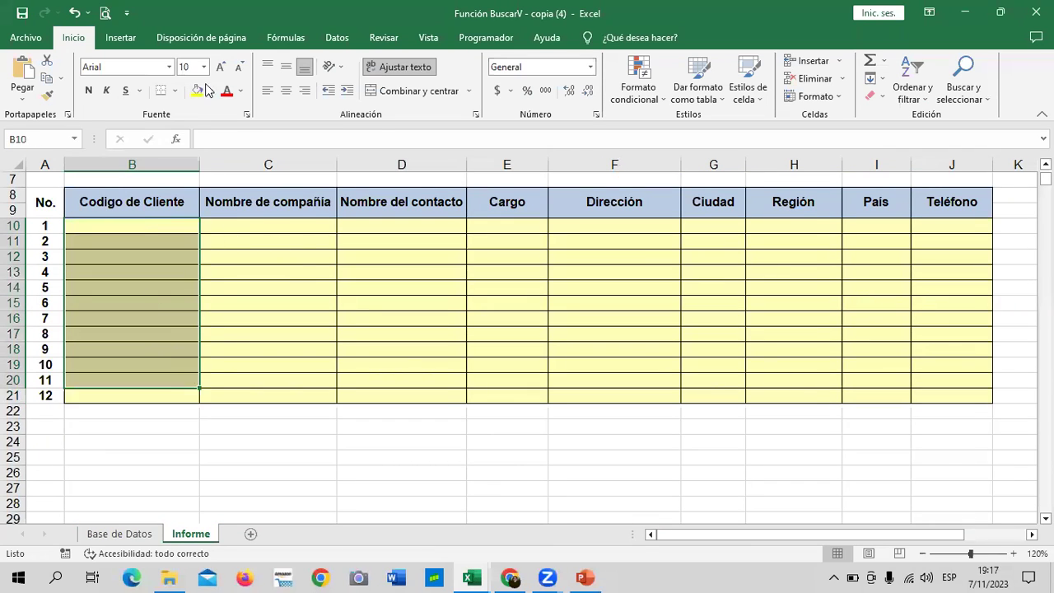
- Try a List rule in Data Validation for B10:B21, then cancel it
{"action": "left_click", "coordinate": [337, 37]}
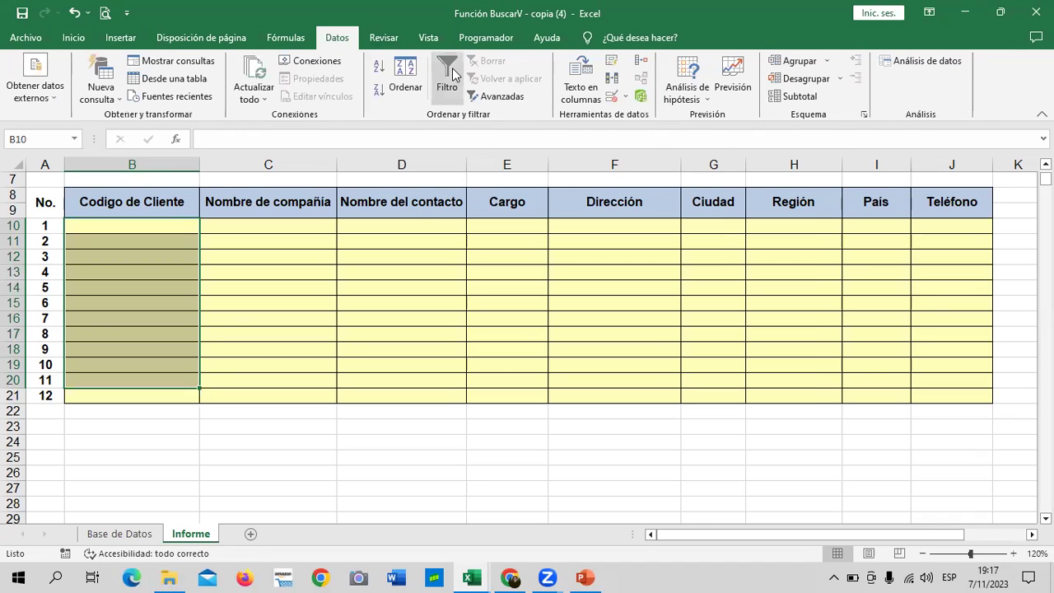
{"action": "left_click", "coordinate": [617, 98]}
{"action": "left_click", "coordinate": [280, 234]}
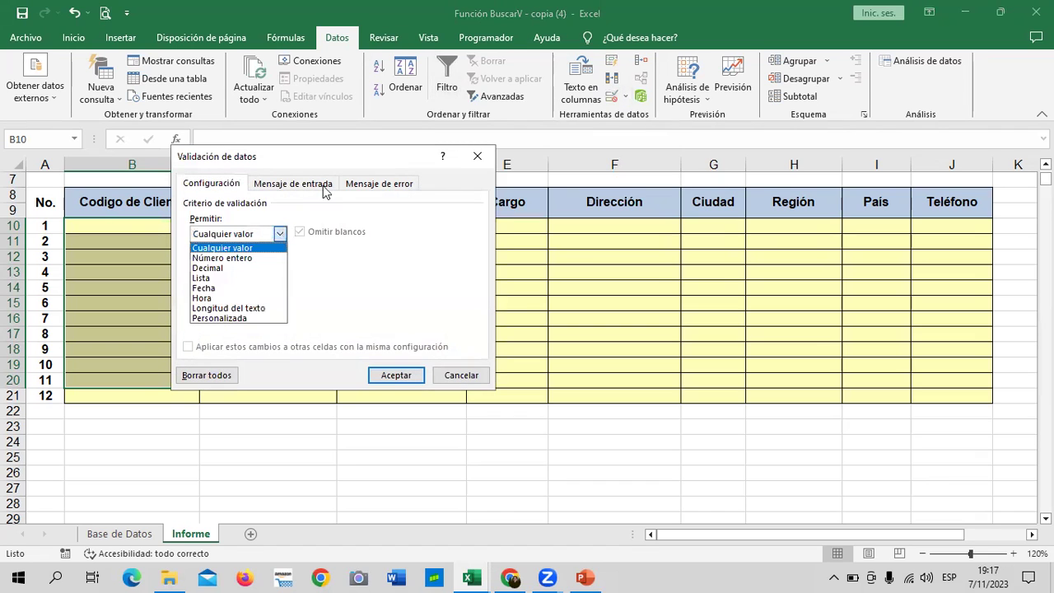
{"action": "left_click", "coordinate": [369, 153]}
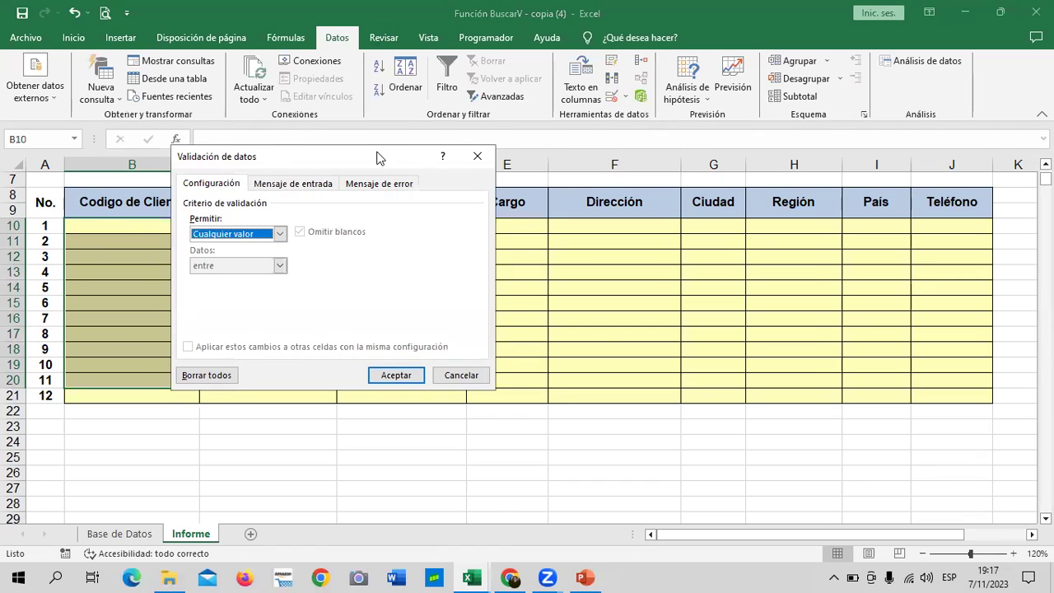
{"action": "left_click_drag", "start_coordinate": [377, 156], "coordinate": [559, 105]}
{"action": "left_click", "coordinate": [458, 183]}
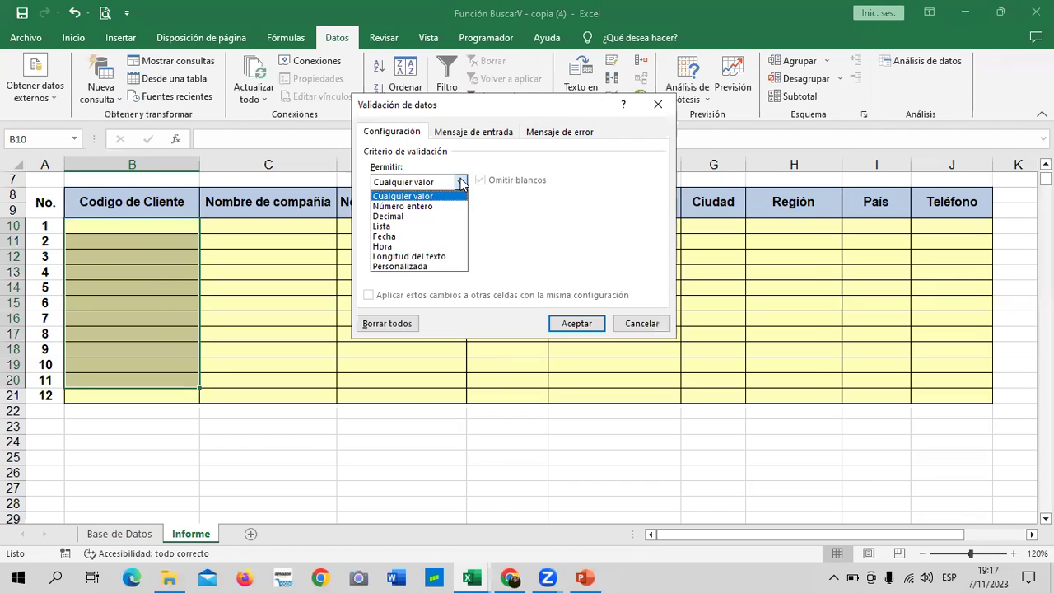
{"action": "left_click", "coordinate": [395, 226]}
{"action": "left_click", "coordinate": [640, 324]}
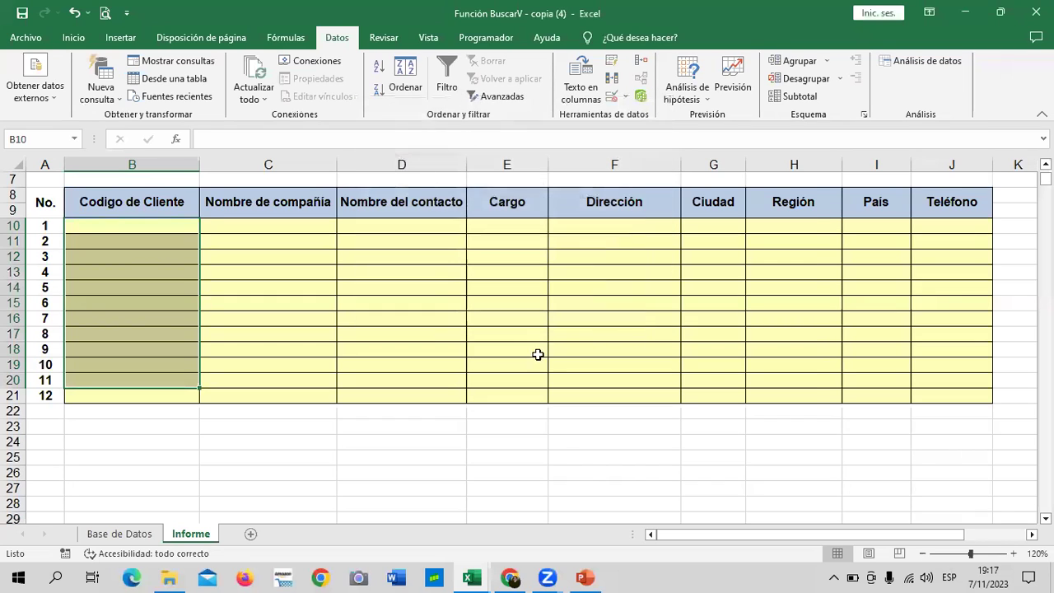
- Reselect B10:B21 and set a List validation sourced from 'Base de Datos'!$A$4:$A$94
{"action": "left_click_drag", "start_coordinate": [532, 363], "coordinate": [527, 349]}
{"action": "left_click_drag", "start_coordinate": [146, 222], "coordinate": [160, 389]}
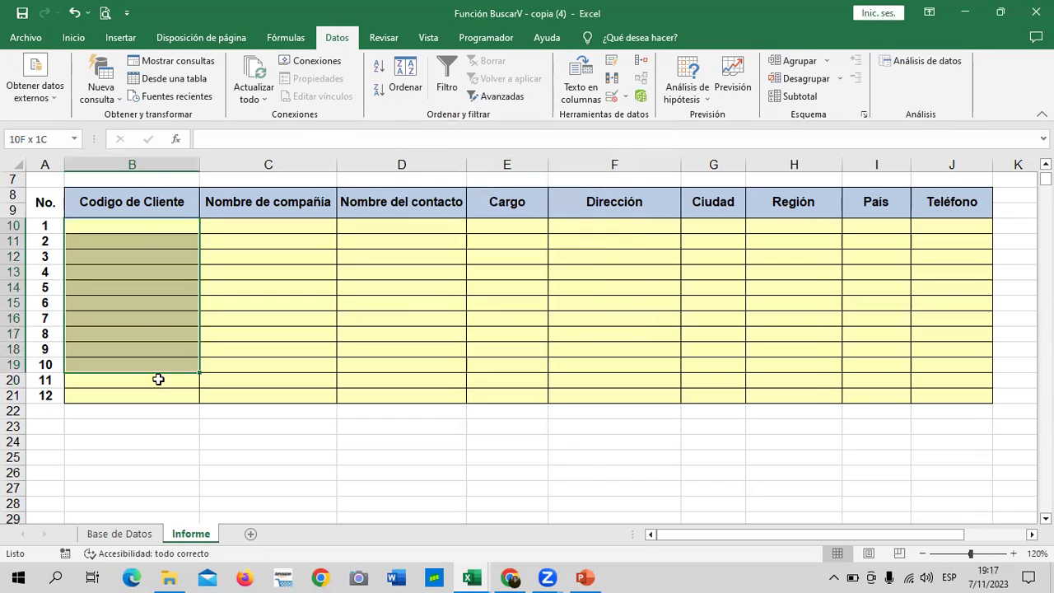
{"action": "left_click", "coordinate": [613, 96]}
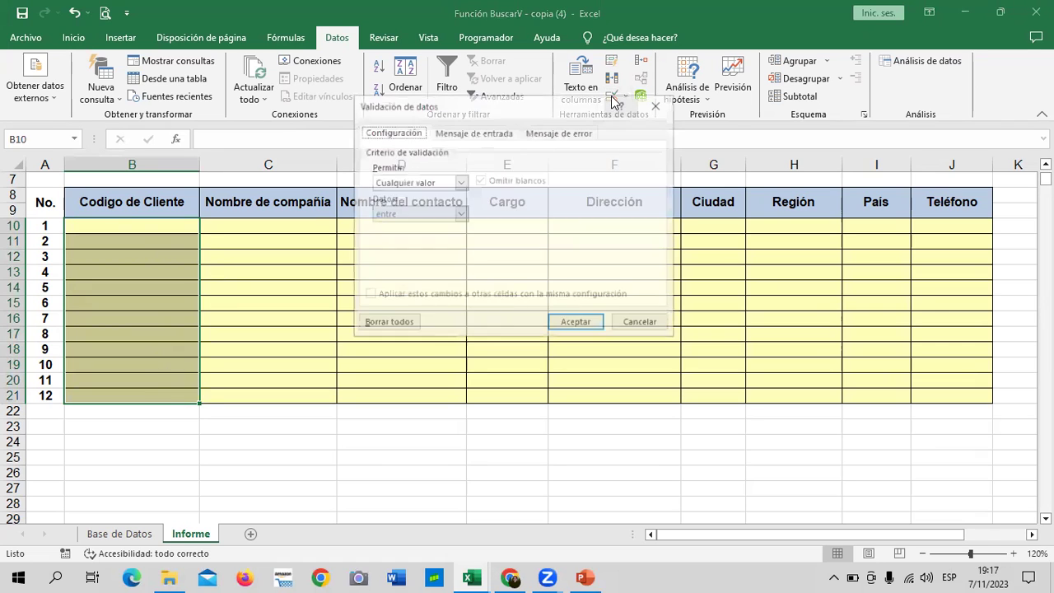
{"action": "left_click", "coordinate": [461, 182]}
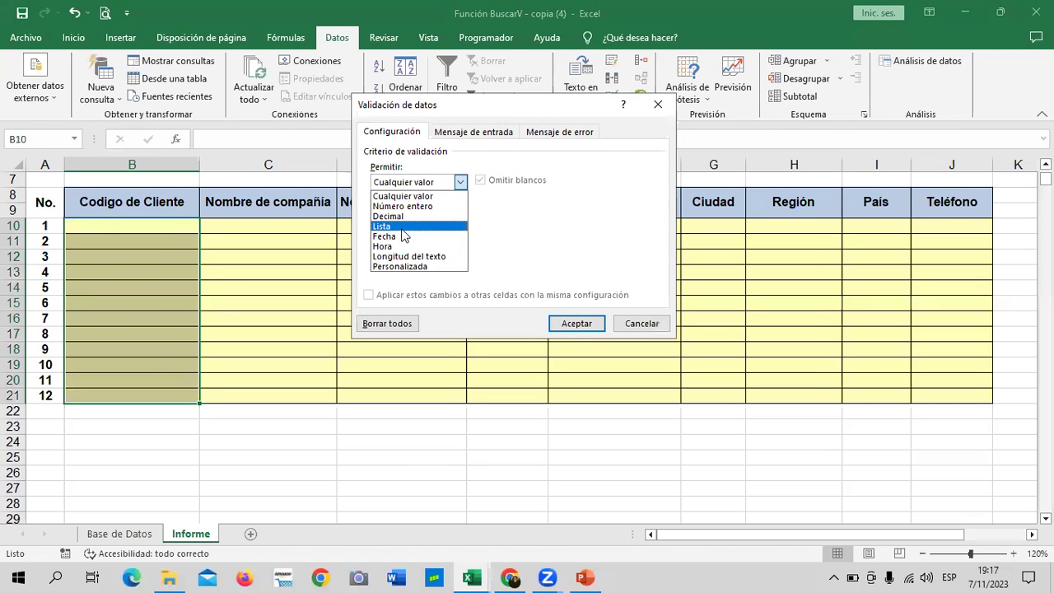
{"action": "left_click", "coordinate": [416, 226]}
{"action": "left_click", "coordinate": [590, 244]}
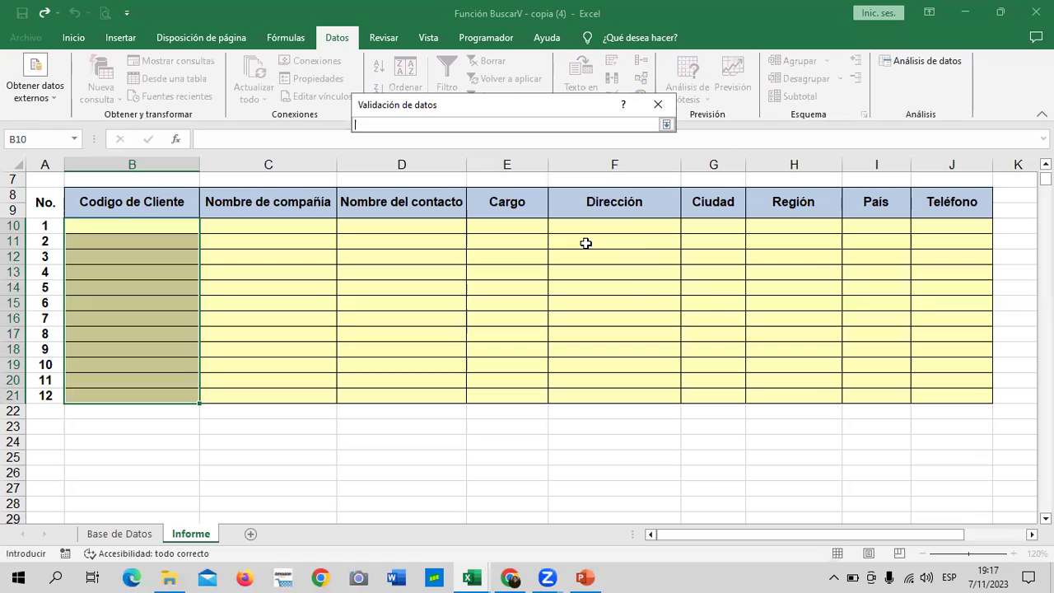
{"action": "left_click", "coordinate": [138, 534]}
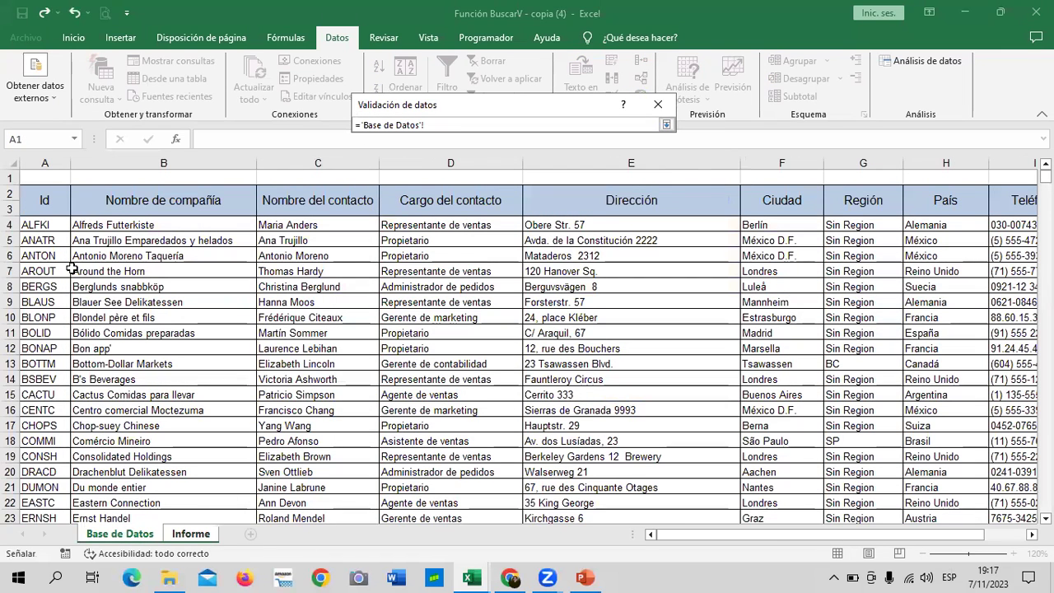
{"action": "mouse_move", "coordinate": [37, 224]}
{"action": "left_mouse_down"}
{"action": "mouse_move", "coordinate": [47, 453]}
{"action": "mouse_move", "coordinate": [39, 574]}
{"action": "mouse_move", "coordinate": [7, 442]}
{"action": "left_mouse_up"}
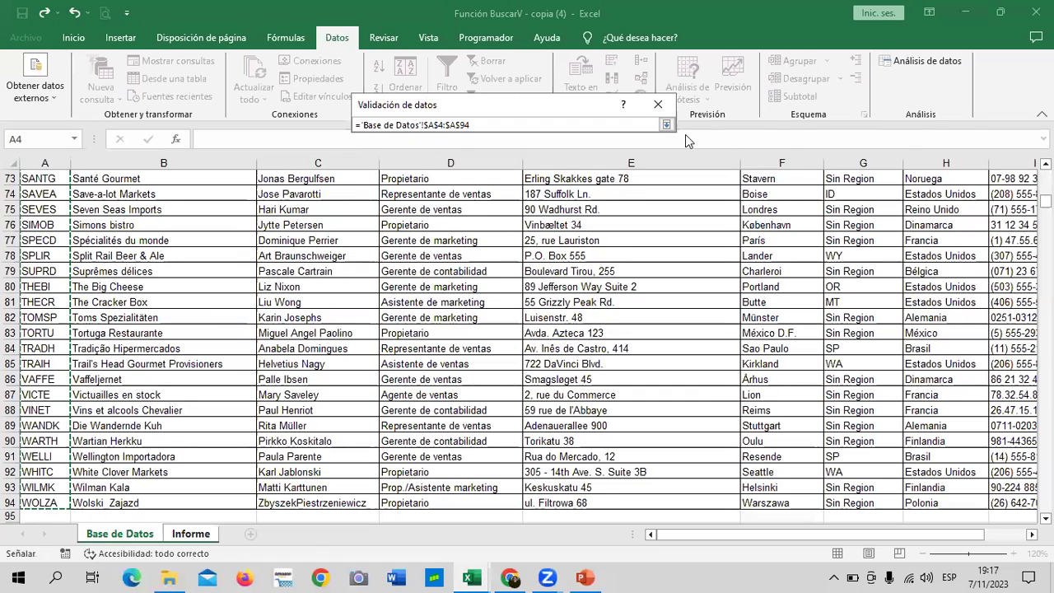
{"action": "left_click", "coordinate": [665, 125]}
- Apply the client code validation and choose BLAUS for B11
{"action": "left_click", "coordinate": [595, 319]}
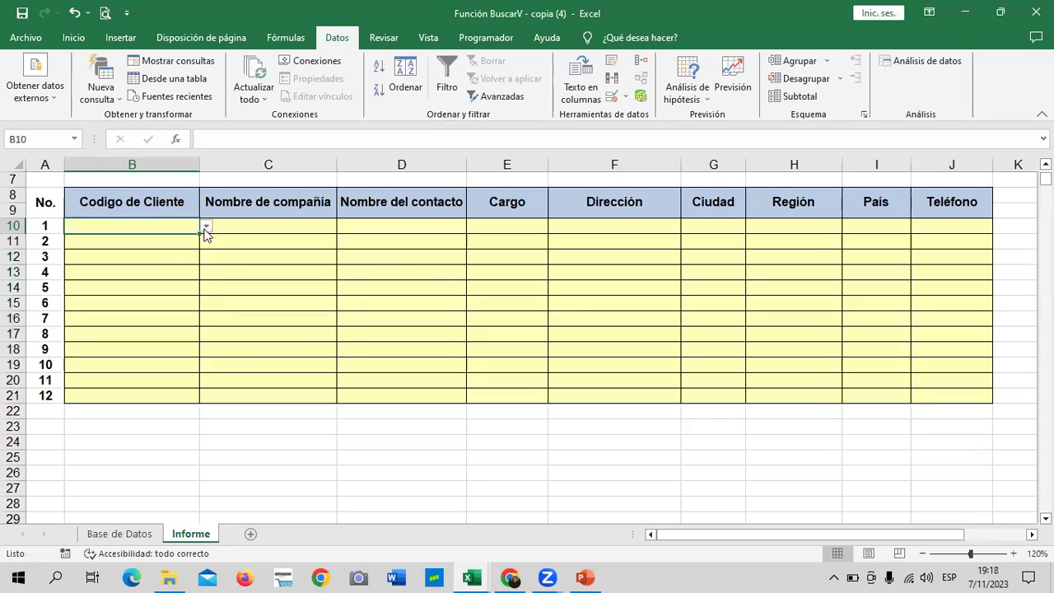
{"action": "left_click", "coordinate": [206, 227]}
{"action": "key", "text": "Escape"}
{"action": "left_click", "coordinate": [190, 245]}
{"action": "left_click", "coordinate": [206, 243]}
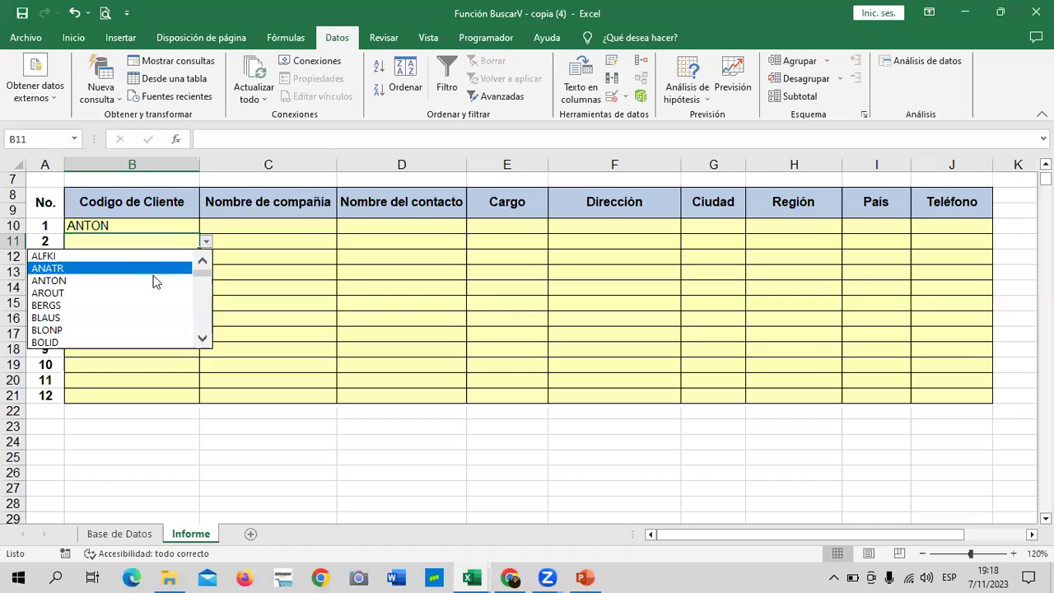
{"action": "left_click", "coordinate": [137, 313]}
{"action": "left_click", "coordinate": [196, 258]}
- Fill B12 from the dropdown, finally settling on LONEP
{"action": "left_click", "coordinate": [206, 257]}
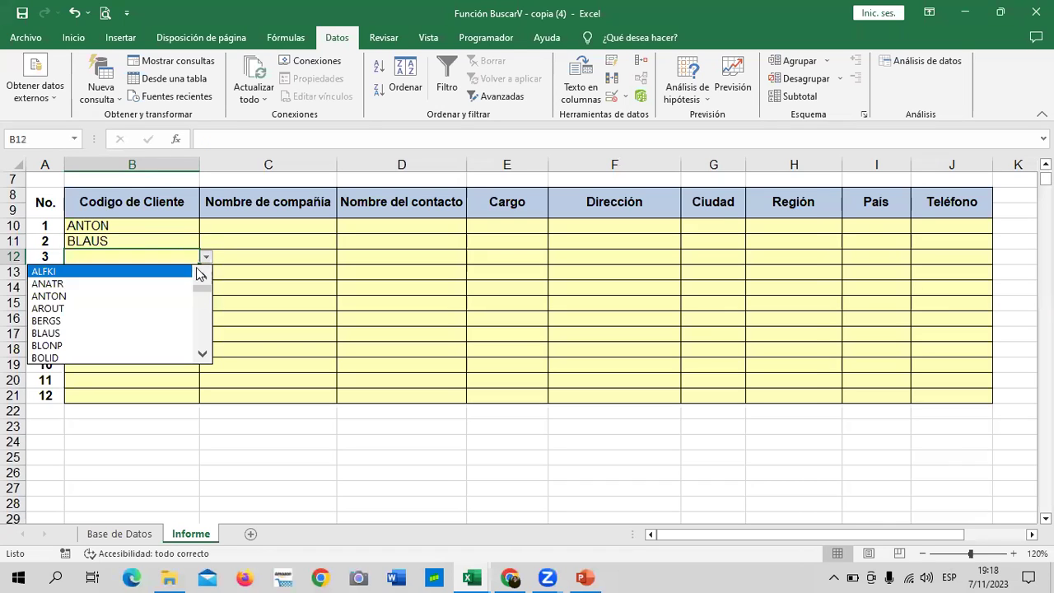
{"action": "left_click", "coordinate": [152, 330]}
{"action": "left_click", "coordinate": [194, 275]}
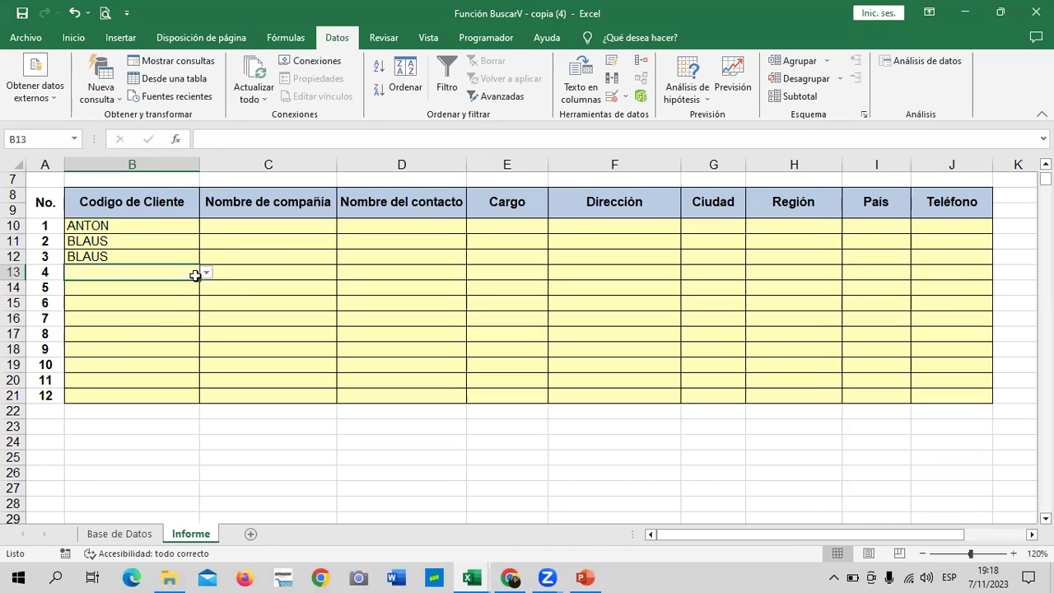
{"action": "left_click", "coordinate": [193, 256]}
{"action": "left_click", "coordinate": [206, 257]}
{"action": "scroll", "coordinate": [144, 333], "scroll_direction": "down", "scroll_amount": 2}
{"action": "scroll", "coordinate": [145, 334], "scroll_direction": "down", "scroll_amount": 10}
{"action": "left_click", "coordinate": [144, 333]}
- Choose MAGAA for B13, OCEAN for B14 and WARTH for B15
{"action": "left_click", "coordinate": [174, 280]}
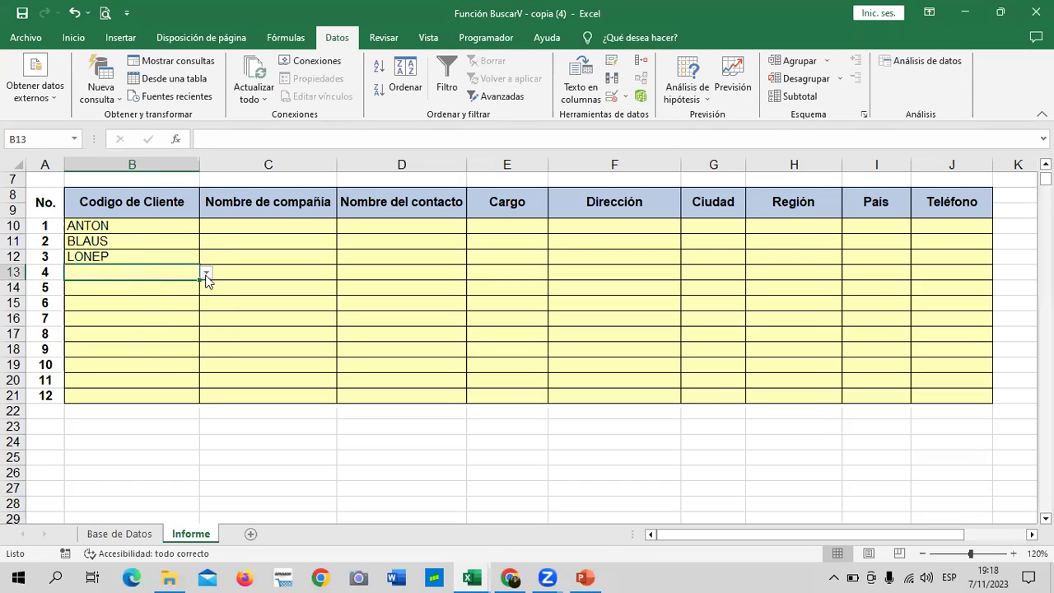
{"action": "left_click", "coordinate": [206, 273]}
{"action": "left_click_drag", "start_coordinate": [202, 303], "coordinate": [198, 339]}
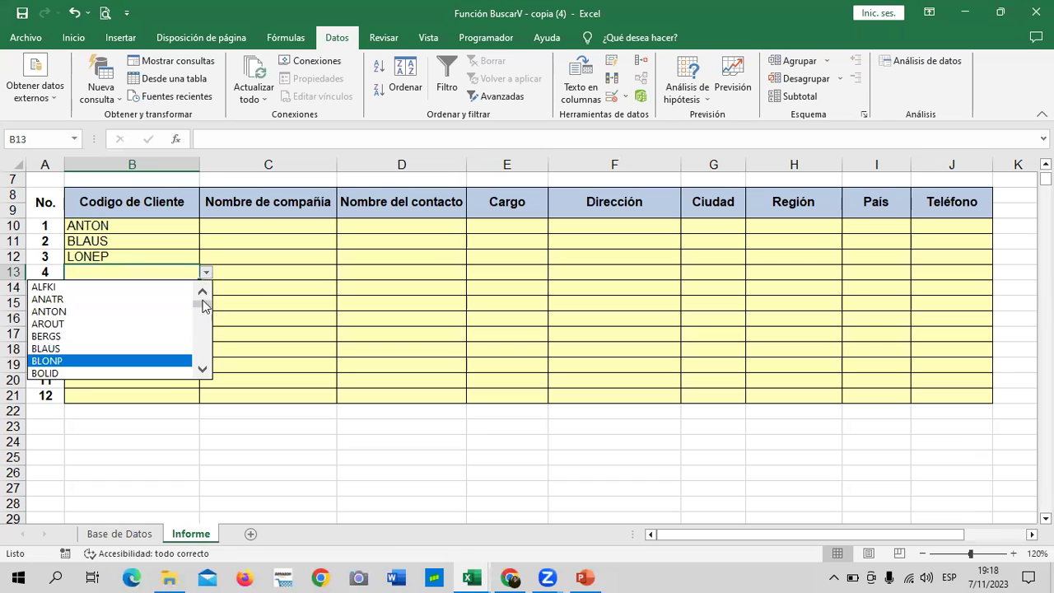
{"action": "left_click", "coordinate": [145, 349]}
{"action": "left_click", "coordinate": [168, 293]}
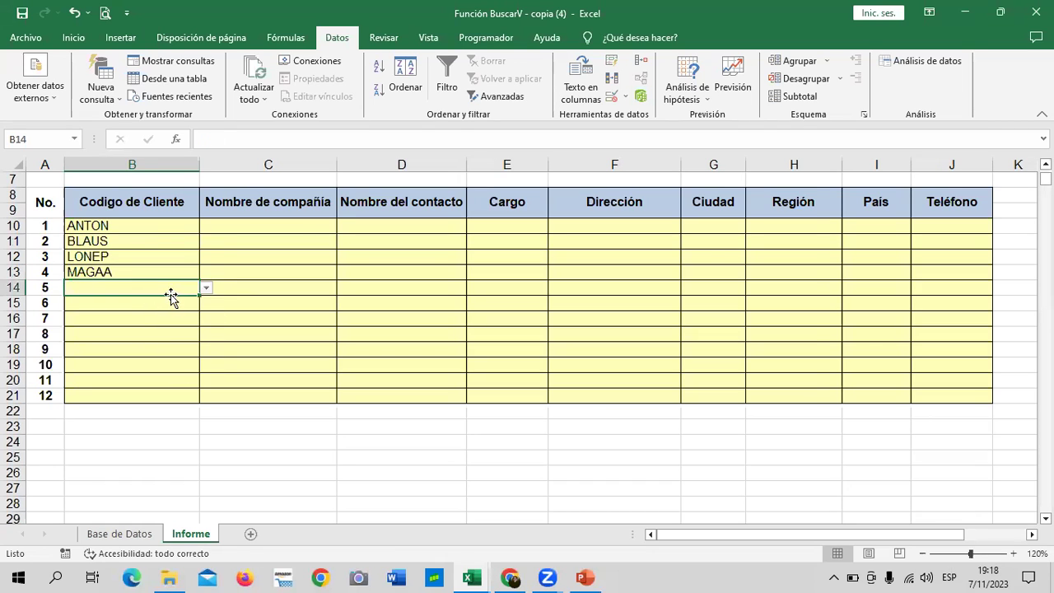
{"action": "left_click", "coordinate": [206, 287]}
{"action": "left_click_drag", "start_coordinate": [202, 325], "coordinate": [202, 350]}
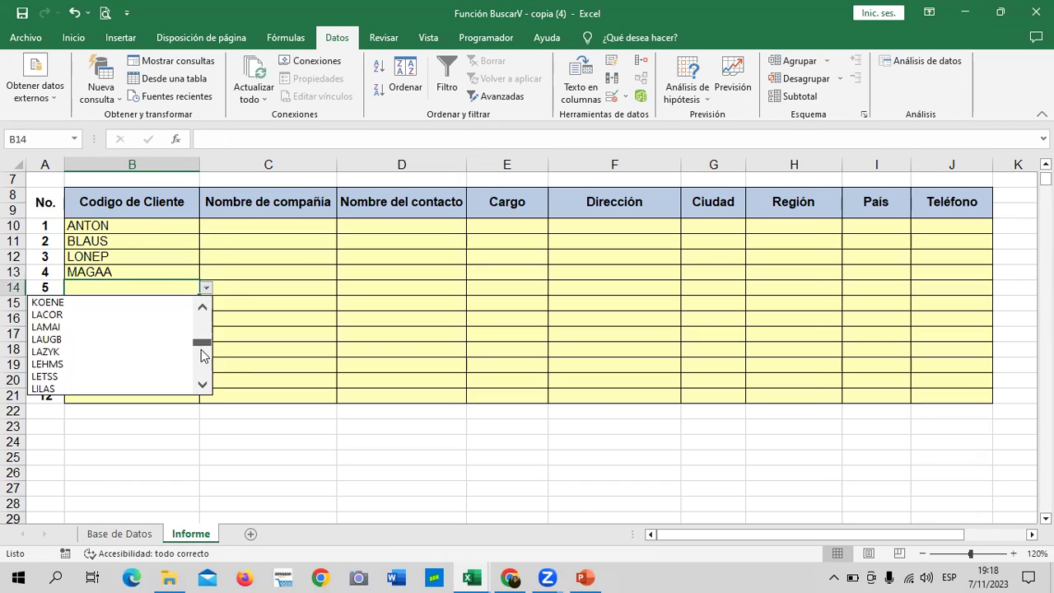
{"action": "left_click", "coordinate": [157, 371]}
{"action": "left_click", "coordinate": [148, 302]}
{"action": "left_click", "coordinate": [206, 304]}
{"action": "left_click_drag", "start_coordinate": [203, 338], "coordinate": [203, 365]}
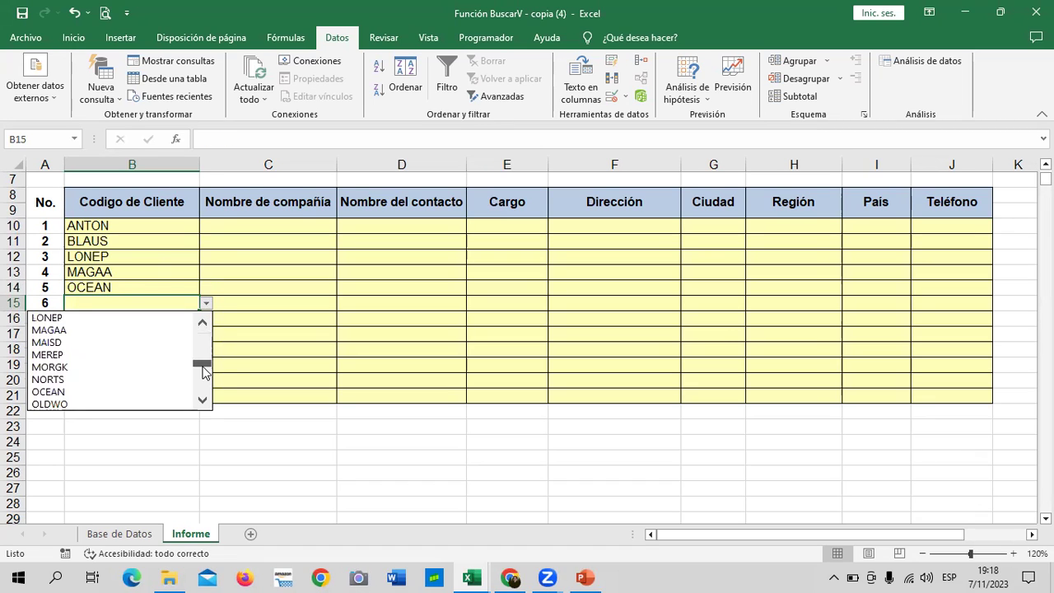
{"action": "scroll", "coordinate": [152, 375], "scroll_direction": "down", "scroll_amount": 5}
{"action": "scroll", "coordinate": [148, 388], "scroll_direction": "down", "scroll_amount": 5}
{"action": "left_click", "coordinate": [130, 405]}
- Choose VICTE for B16 and PERIC for B17
{"action": "left_click", "coordinate": [160, 319]}
{"action": "left_click", "coordinate": [205, 320]}
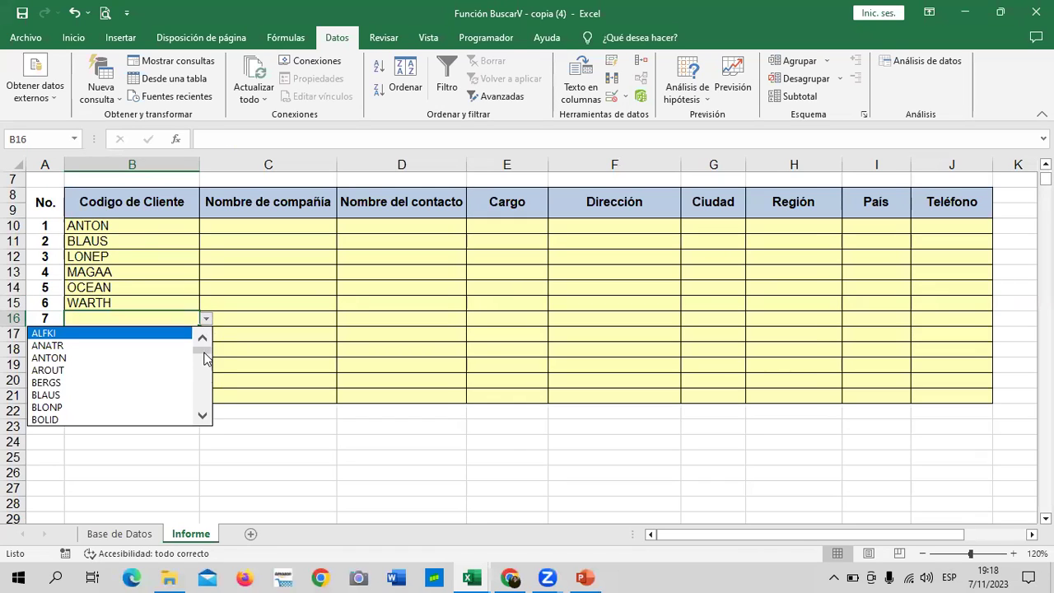
{"action": "left_click_drag", "start_coordinate": [205, 359], "coordinate": [204, 406]}
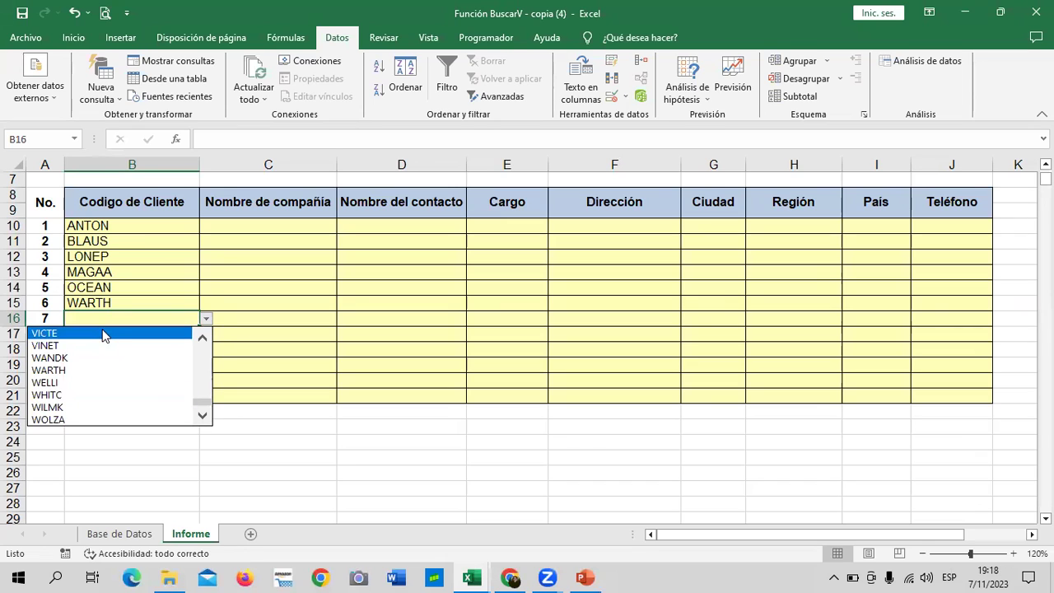
{"action": "left_click", "coordinate": [104, 334]}
{"action": "left_click", "coordinate": [186, 337]}
{"action": "left_click", "coordinate": [205, 335]}
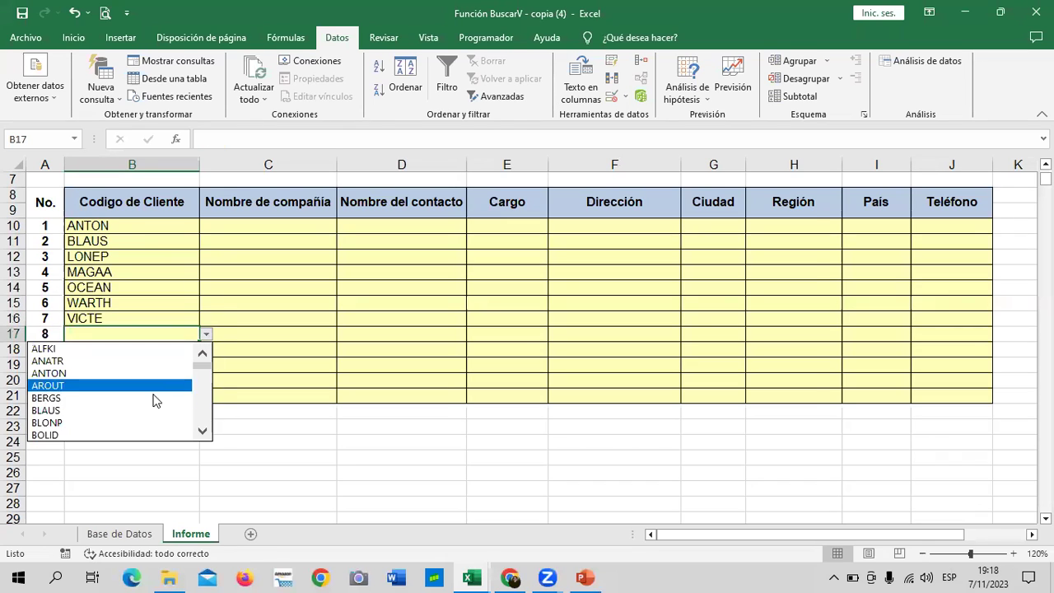
{"action": "left_click_drag", "start_coordinate": [204, 365], "coordinate": [201, 402]}
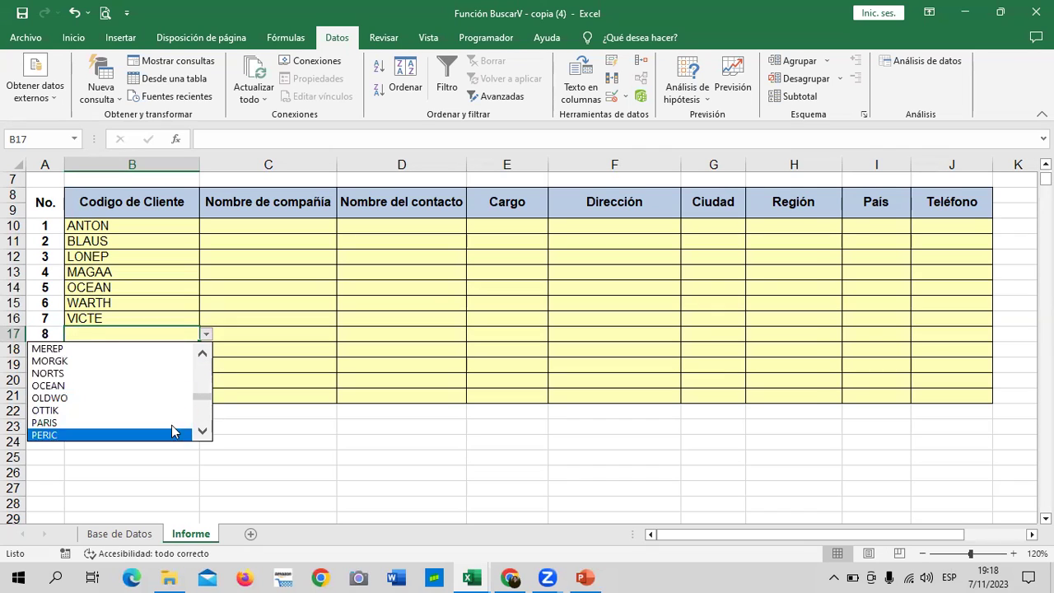
{"action": "left_click", "coordinate": [150, 434]}
- Choose RANCH for B18 and THEBI for B19
{"action": "left_click", "coordinate": [153, 353]}
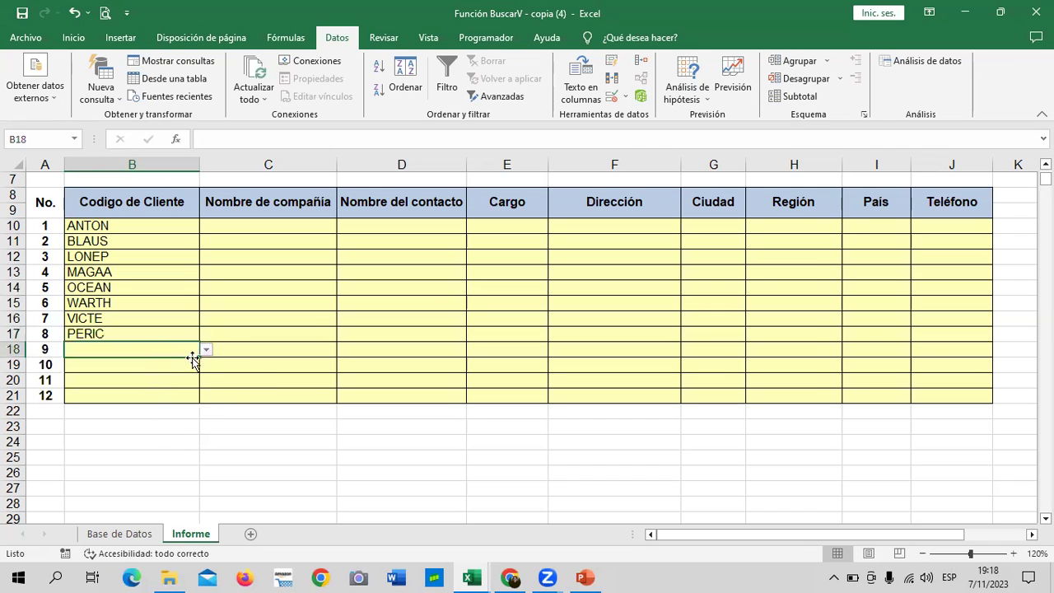
{"action": "left_click", "coordinate": [206, 350]}
{"action": "left_click_drag", "start_coordinate": [202, 375], "coordinate": [202, 423]}
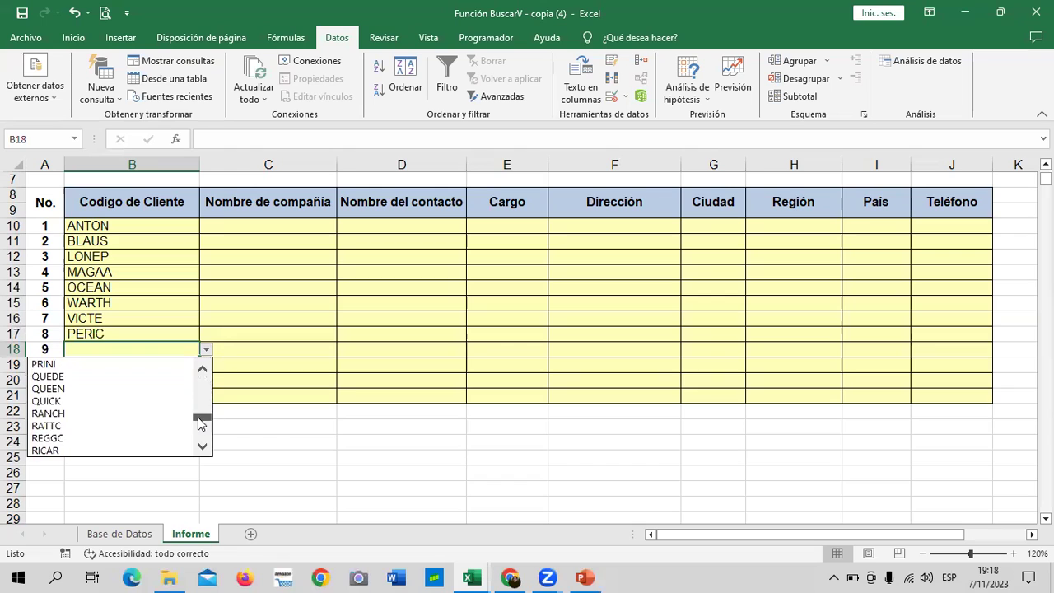
{"action": "left_click", "coordinate": [120, 413]}
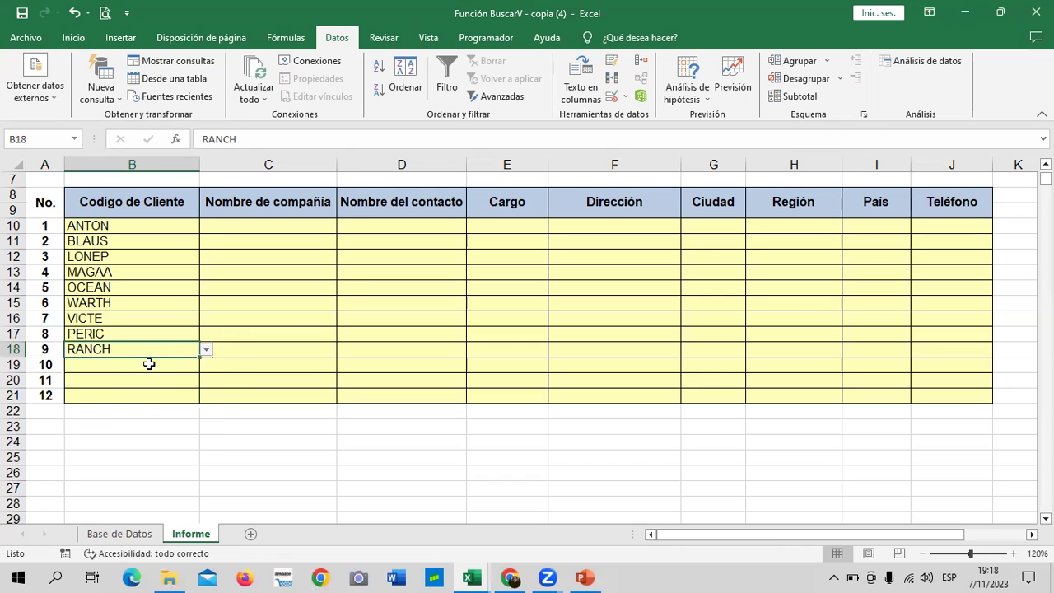
{"action": "left_click", "coordinate": [149, 363]}
{"action": "left_click", "coordinate": [206, 364]}
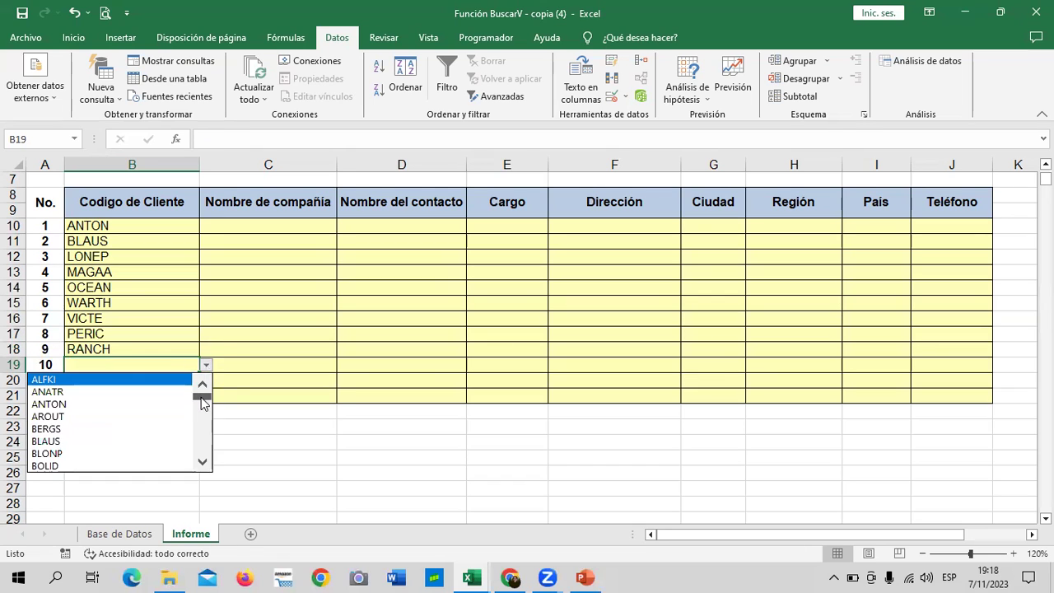
{"action": "left_click_drag", "start_coordinate": [202, 402], "coordinate": [203, 441]}
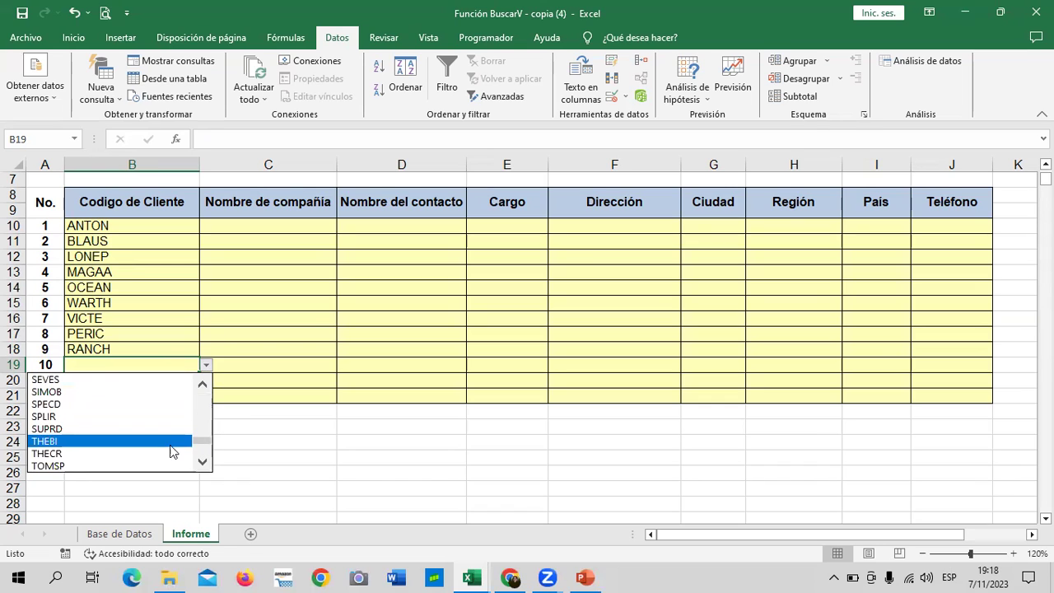
{"action": "left_click", "coordinate": [120, 442]}
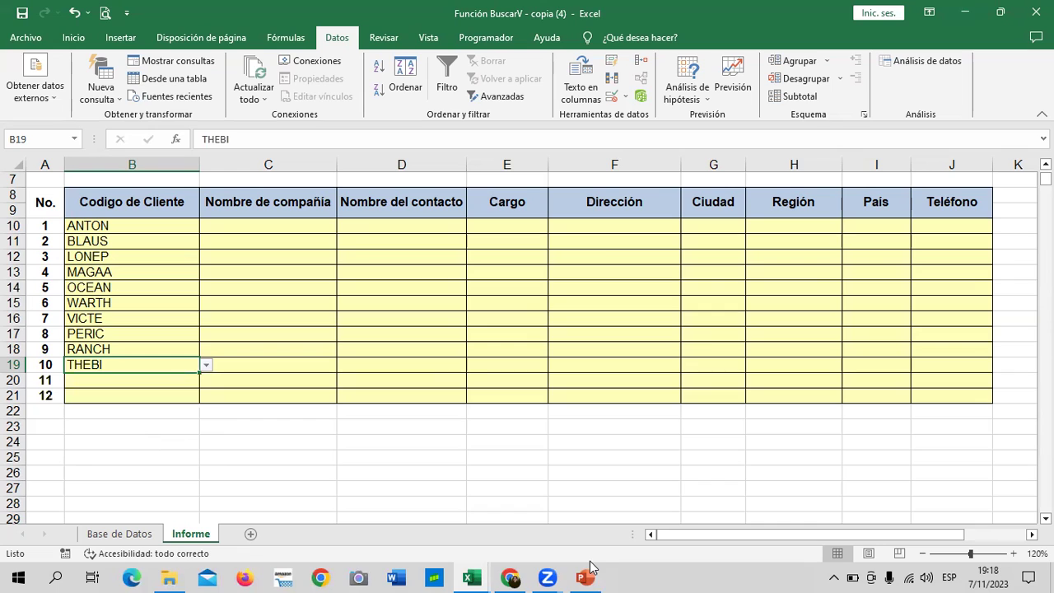
- Choose QUEDE for B20 and ALFKI for B21
{"action": "mouse_move", "coordinate": [558, 568]}
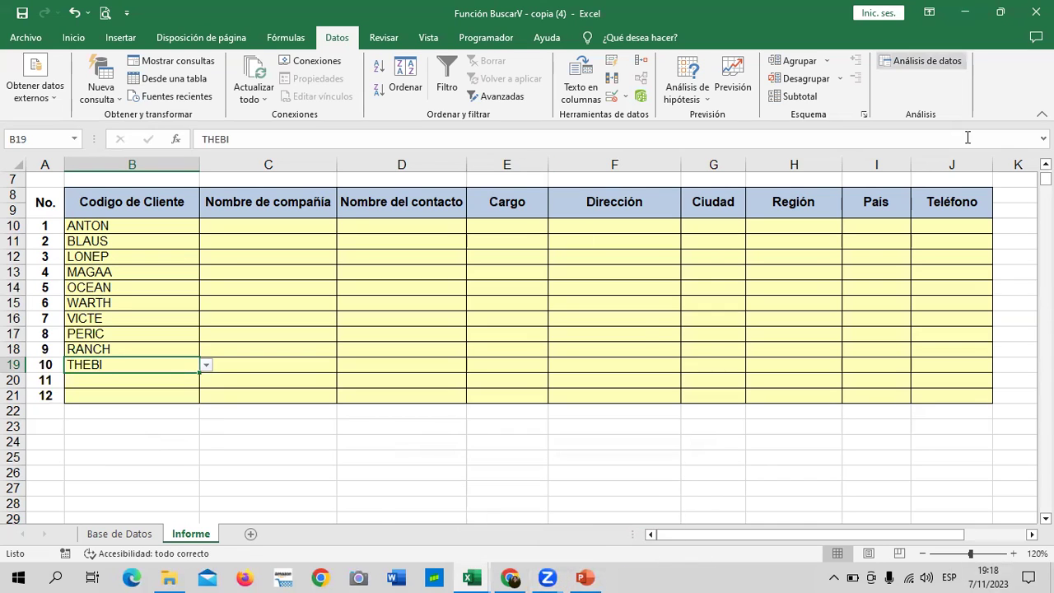
{"action": "left_click", "coordinate": [186, 379]}
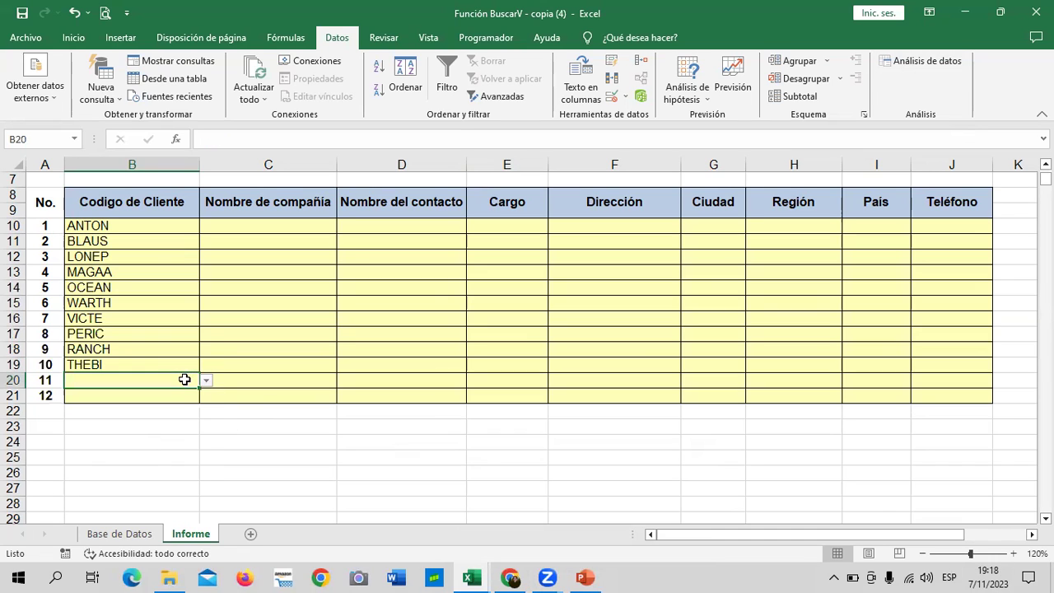
{"action": "left_click", "coordinate": [206, 380]}
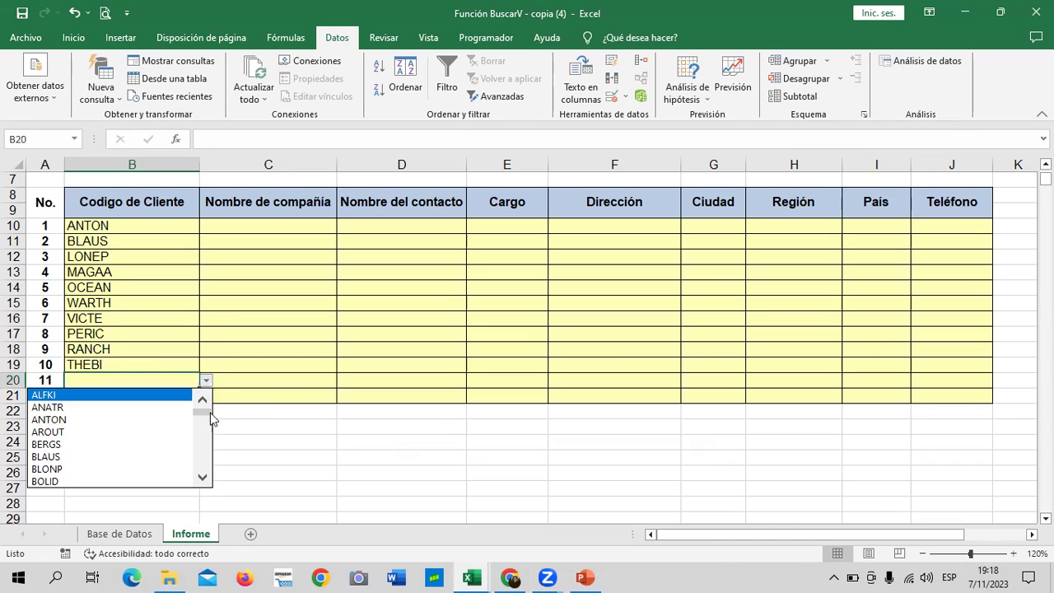
{"action": "left_click_drag", "start_coordinate": [206, 413], "coordinate": [202, 453]}
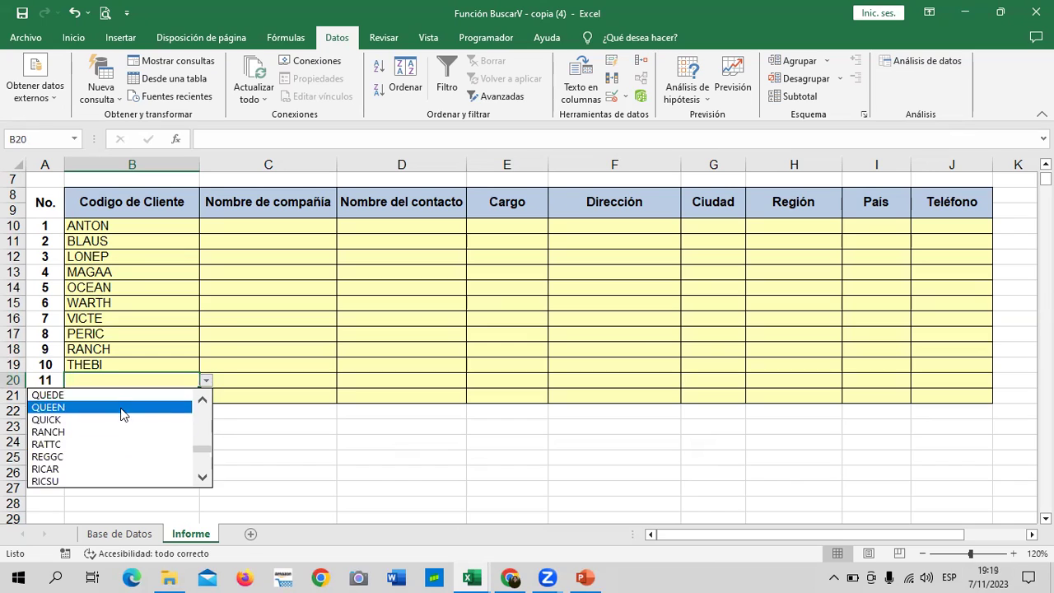
{"action": "left_click", "coordinate": [119, 395]}
{"action": "left_click", "coordinate": [130, 395]}
{"action": "left_click", "coordinate": [205, 398]}
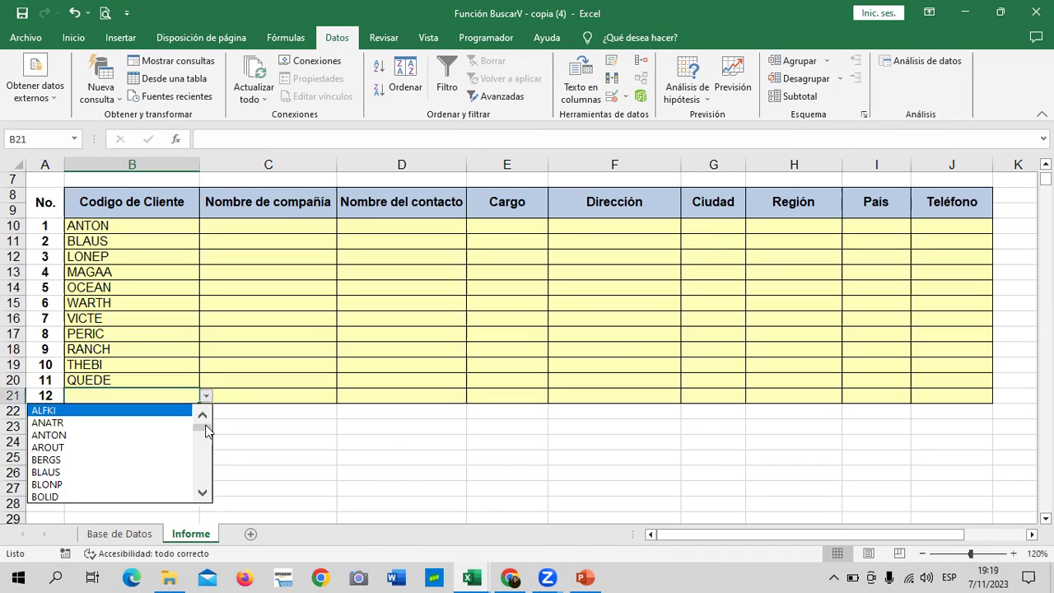
{"action": "left_click", "coordinate": [98, 410]}
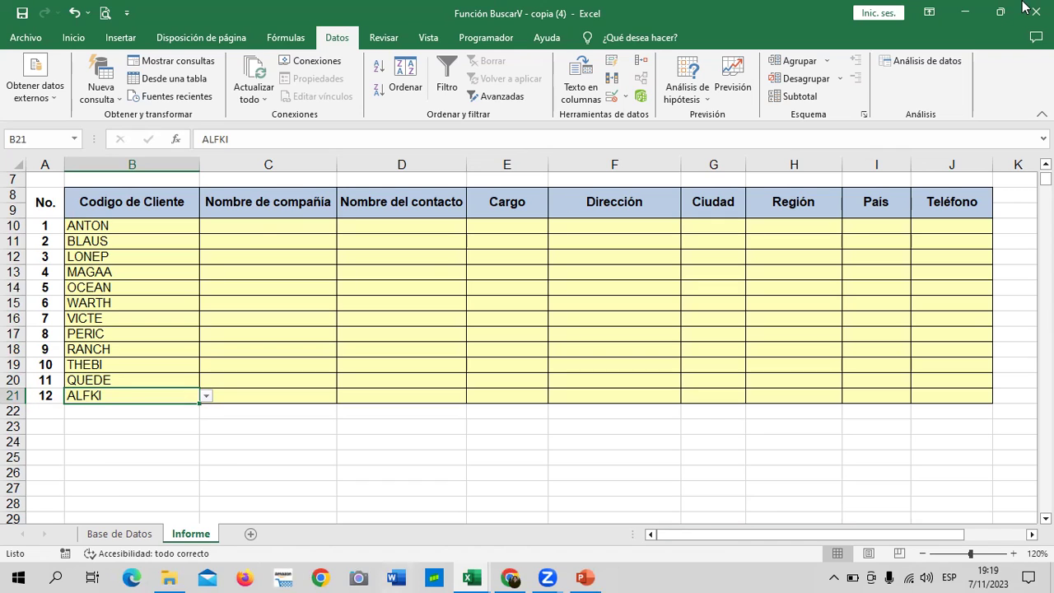
- Narrow column B so its header wraps, and select cell C10
{"action": "left_click", "coordinate": [288, 225]}
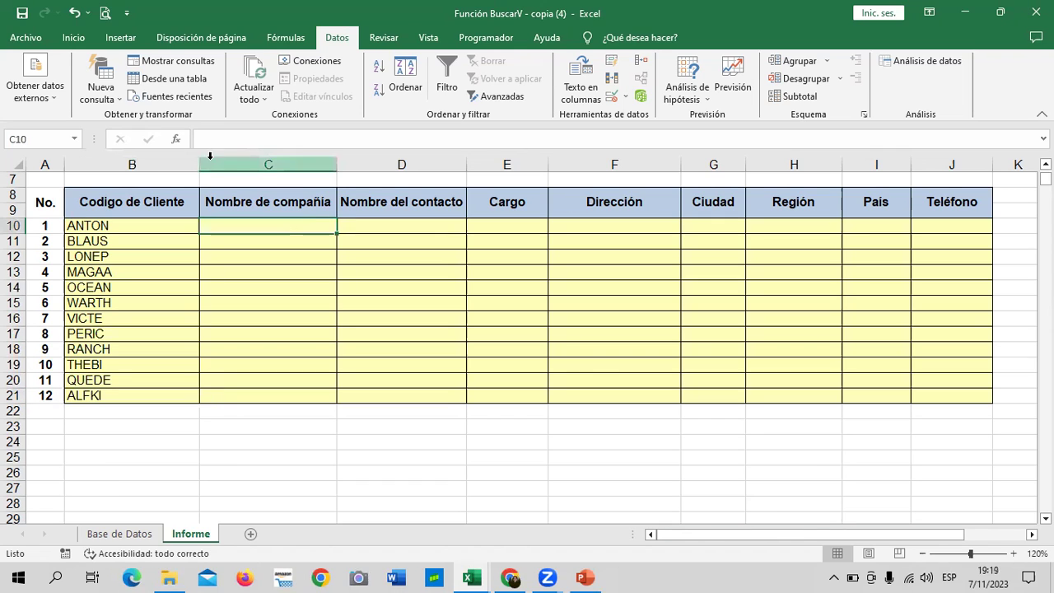
{"action": "left_click_drag", "start_coordinate": [199, 165], "coordinate": [165, 171]}
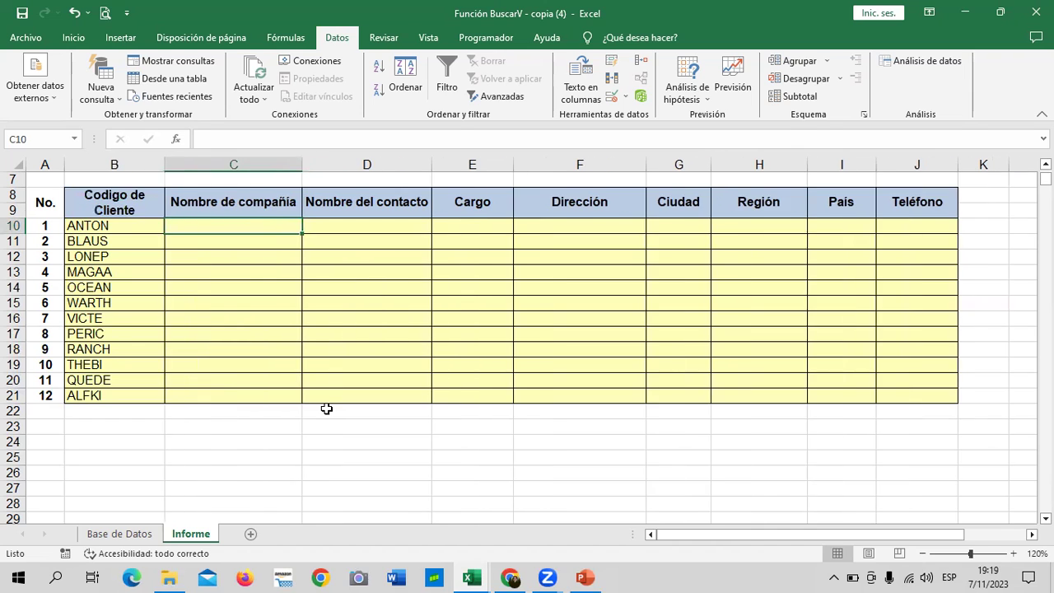
{"action": "scroll", "coordinate": [328, 407], "scroll_direction": "up", "scroll_amount": 2}
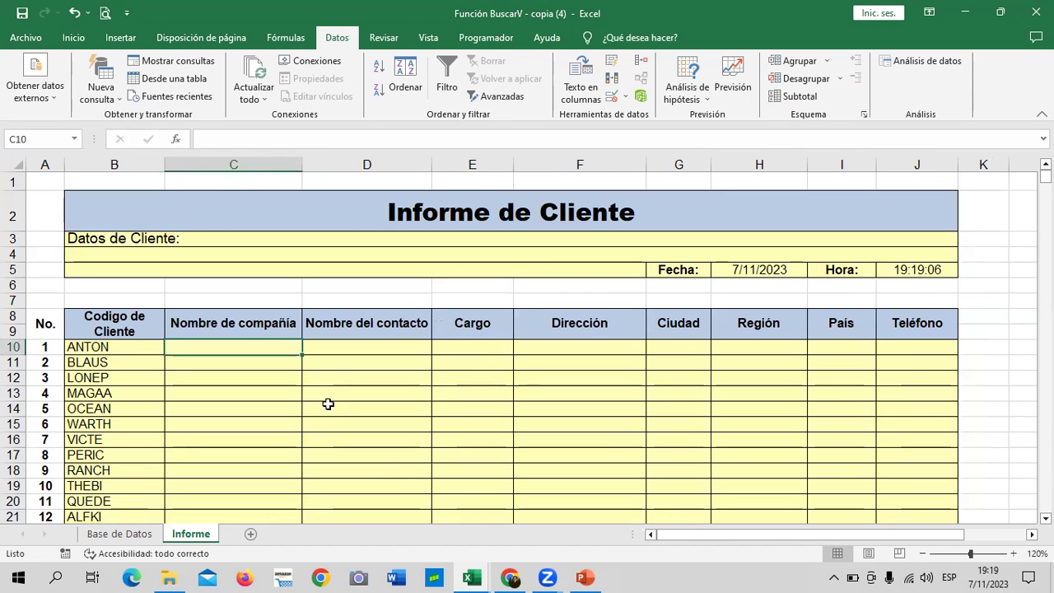
{"action": "scroll", "coordinate": [332, 403], "scroll_direction": "down", "scroll_amount": 2}
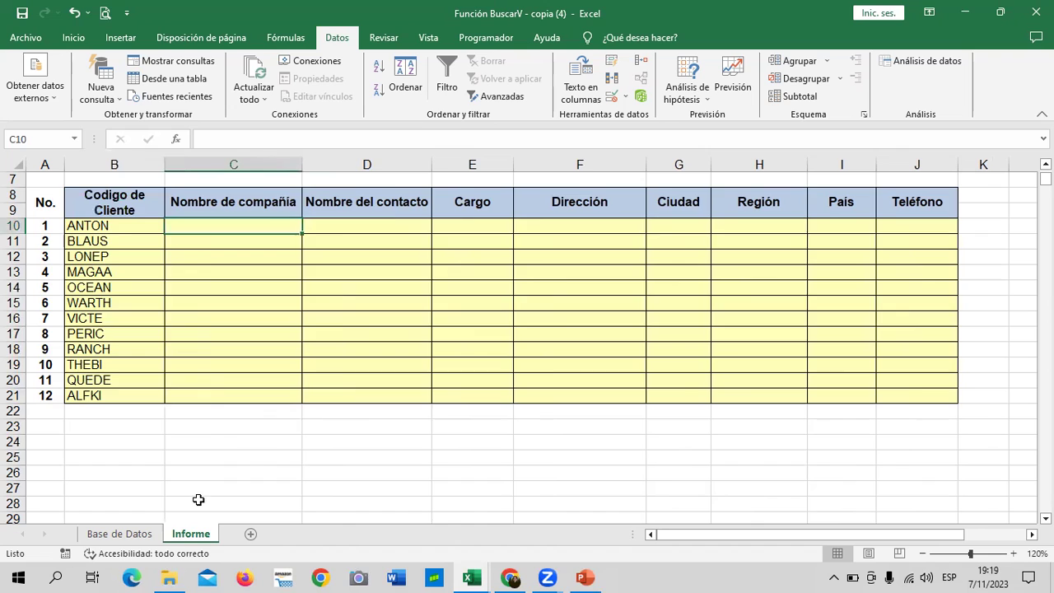
{"action": "scroll", "coordinate": [356, 444], "scroll_direction": "up", "scroll_amount": 2}
{"action": "left_click", "coordinate": [567, 389]}
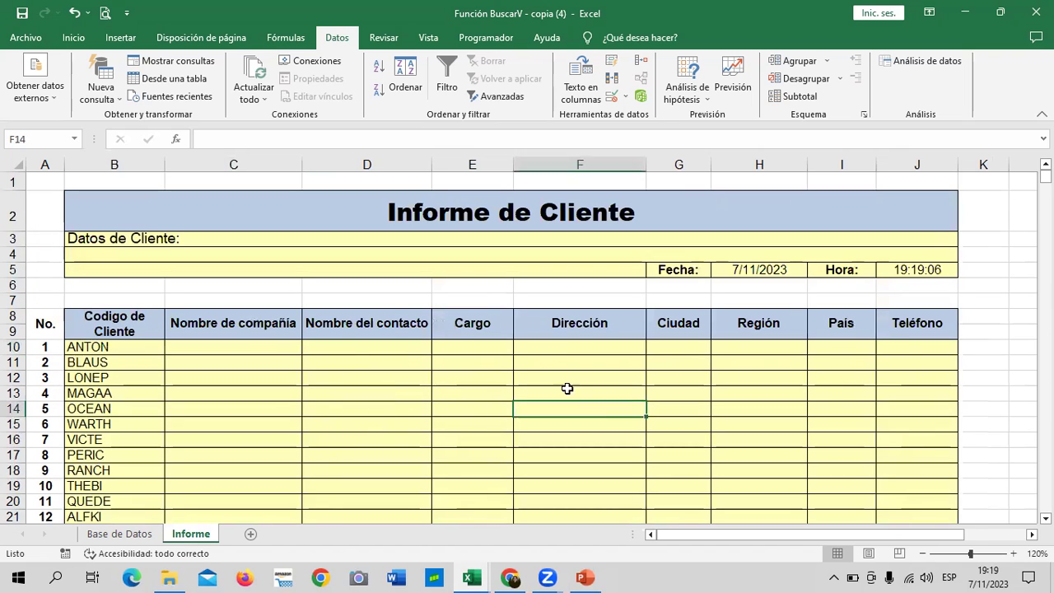
{"action": "left_click", "coordinate": [266, 347]}
- Start a BUSCARV formula in C10 using B10 as the lookup value
{"action": "type", "text": "=b"}
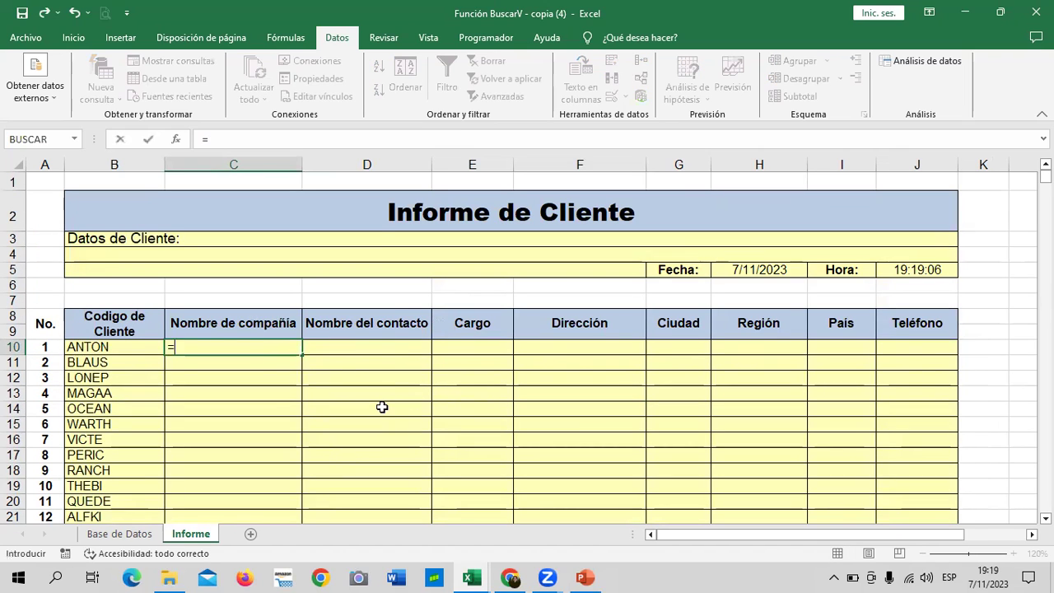
{"action": "type", "text": "uscar"}
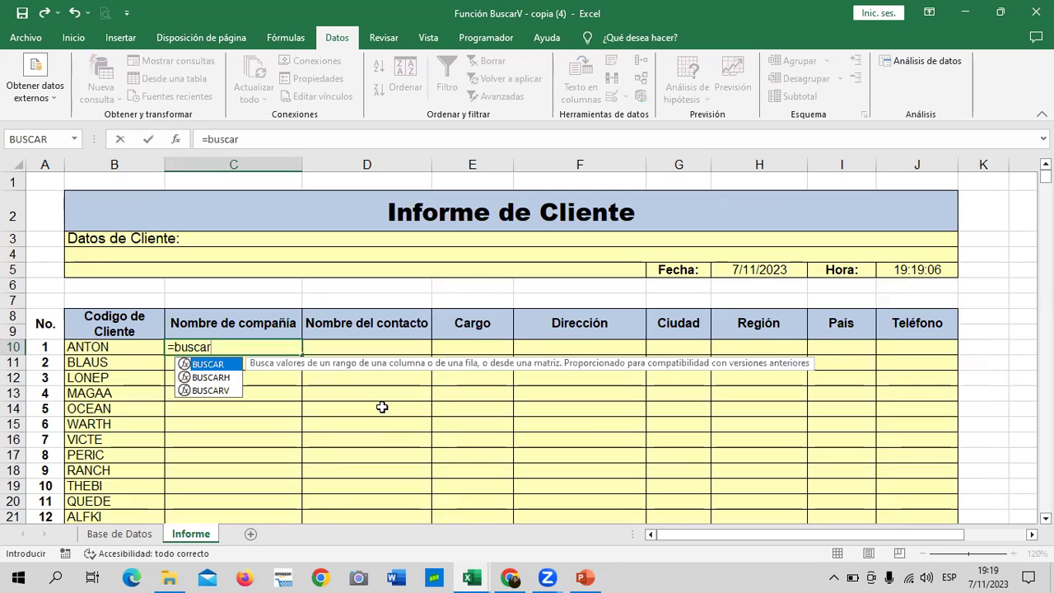
{"action": "left_click", "coordinate": [222, 392]}
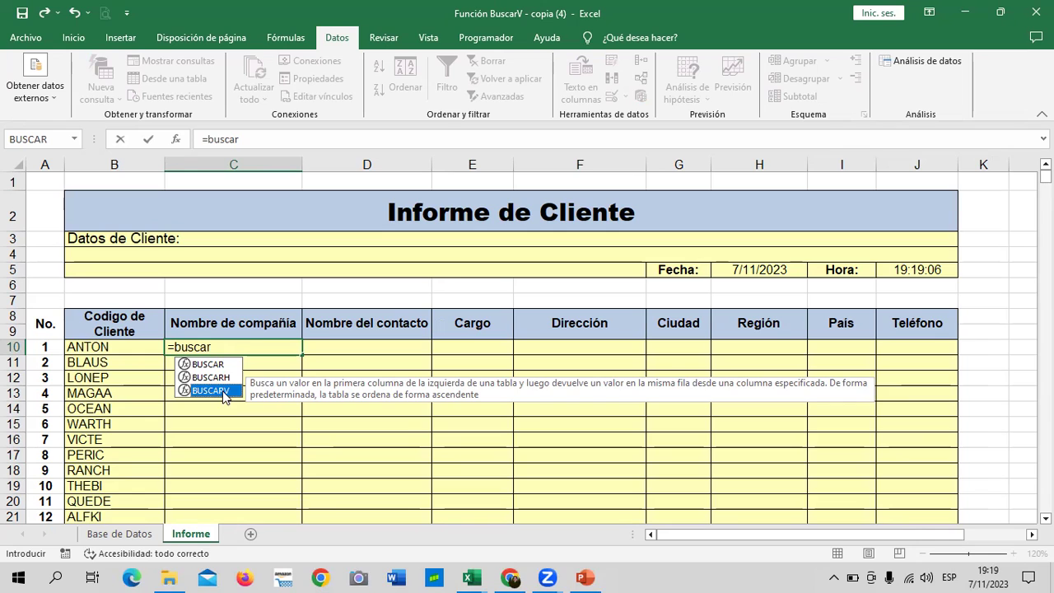
{"action": "double_click", "coordinate": [223, 392]}
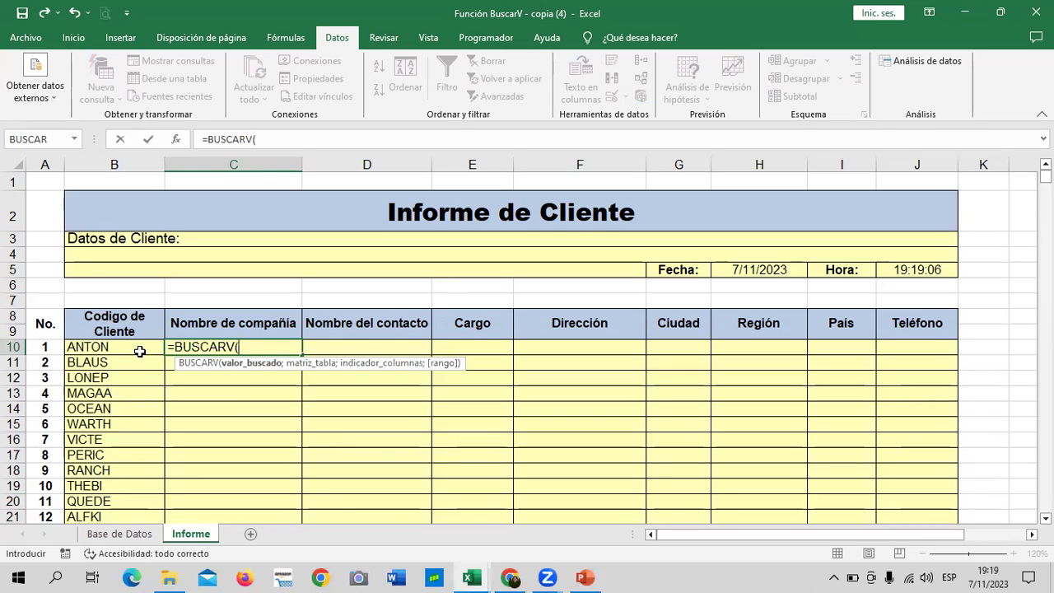
{"action": "left_click", "coordinate": [138, 347]}
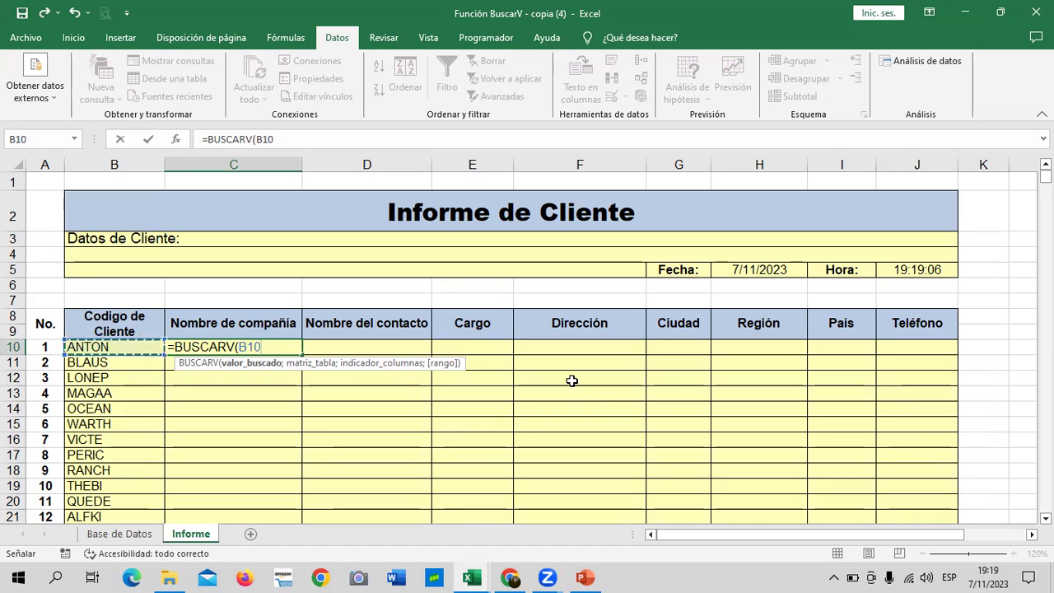
{"action": "type", "text": ";"}
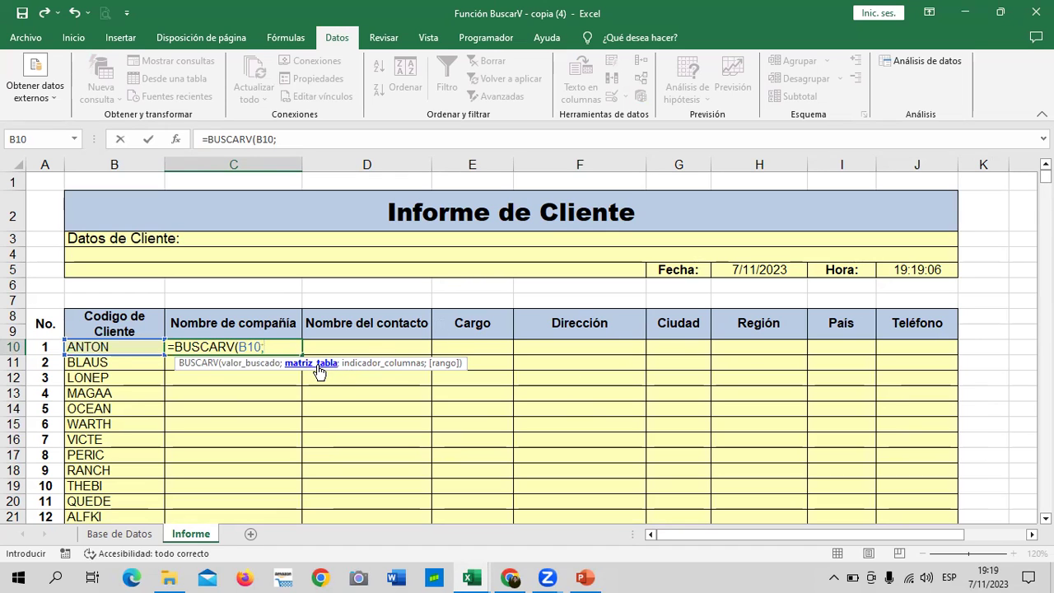
- Use the Base de Datos table A2:I94 as the lookup range
{"action": "left_click", "coordinate": [122, 535]}
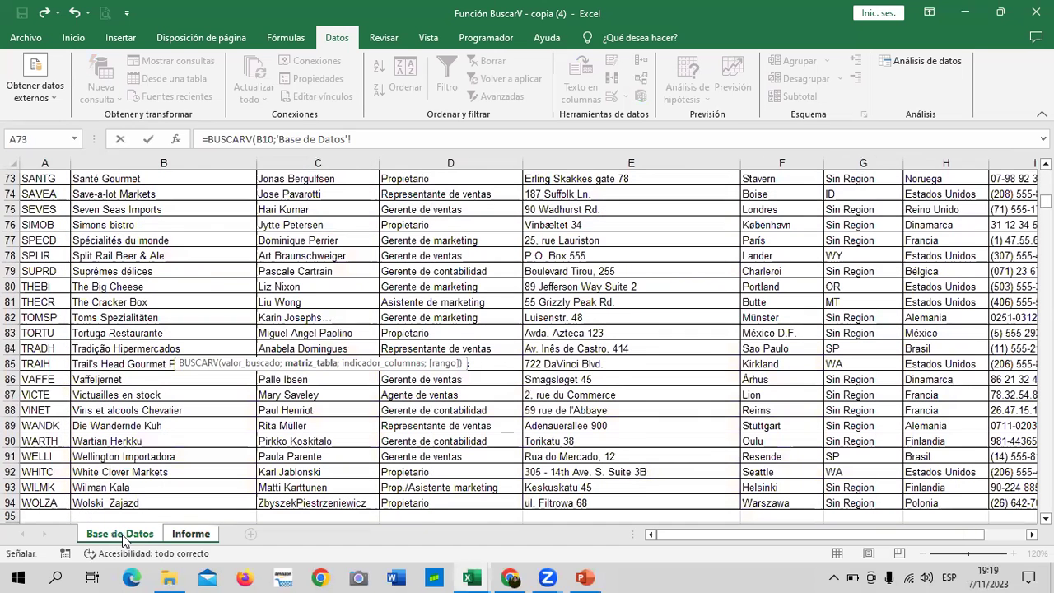
{"action": "scroll", "coordinate": [516, 402], "scroll_direction": "up", "scroll_amount": 3}
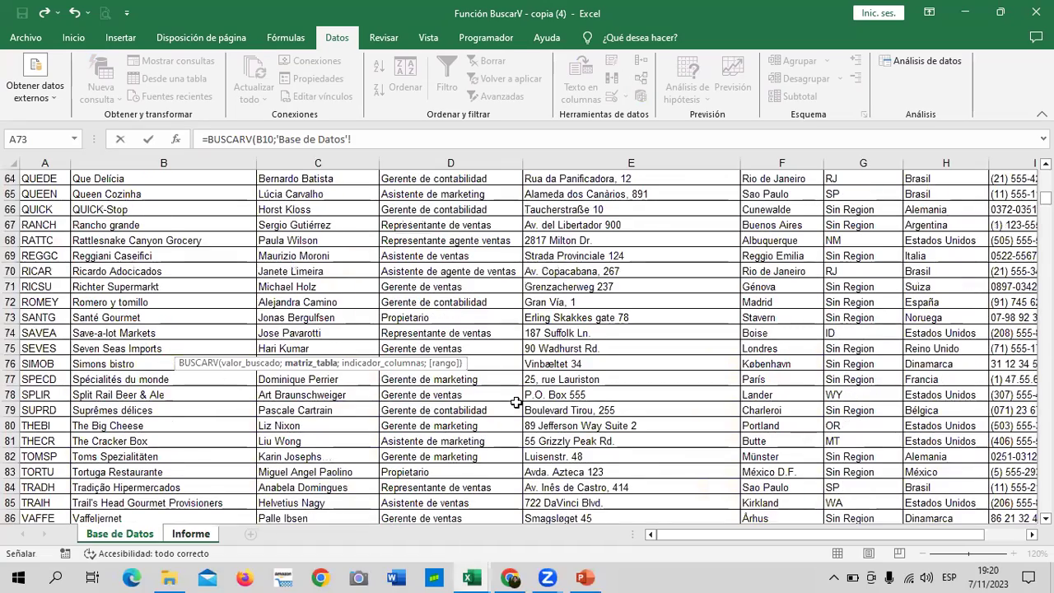
{"action": "scroll", "coordinate": [384, 410], "scroll_direction": "up", "scroll_amount": 8}
{"action": "scroll", "coordinate": [385, 410], "scroll_direction": "up", "scroll_amount": 5}
{"action": "scroll", "coordinate": [385, 410], "scroll_direction": "up", "scroll_amount": 7}
{"action": "scroll", "coordinate": [385, 410], "scroll_direction": "up", "scroll_amount": 1}
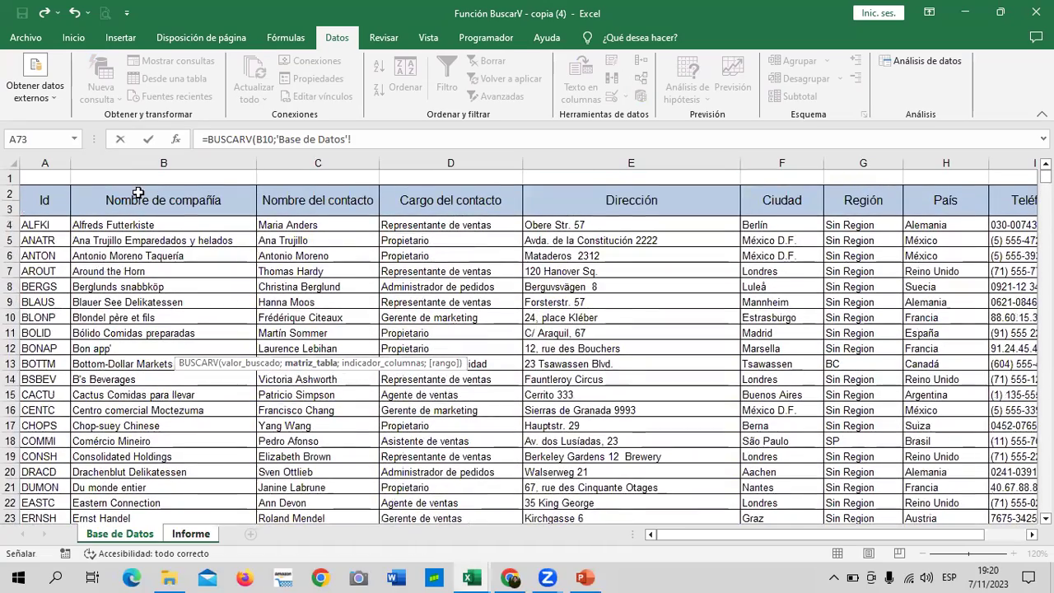
{"action": "mouse_move", "coordinate": [49, 200]}
{"action": "left_mouse_down"}
{"action": "mouse_move", "coordinate": [995, 552]}
{"action": "mouse_move", "coordinate": [759, 414]}
{"action": "mouse_move", "coordinate": [759, 426]}
{"action": "left_mouse_up"}
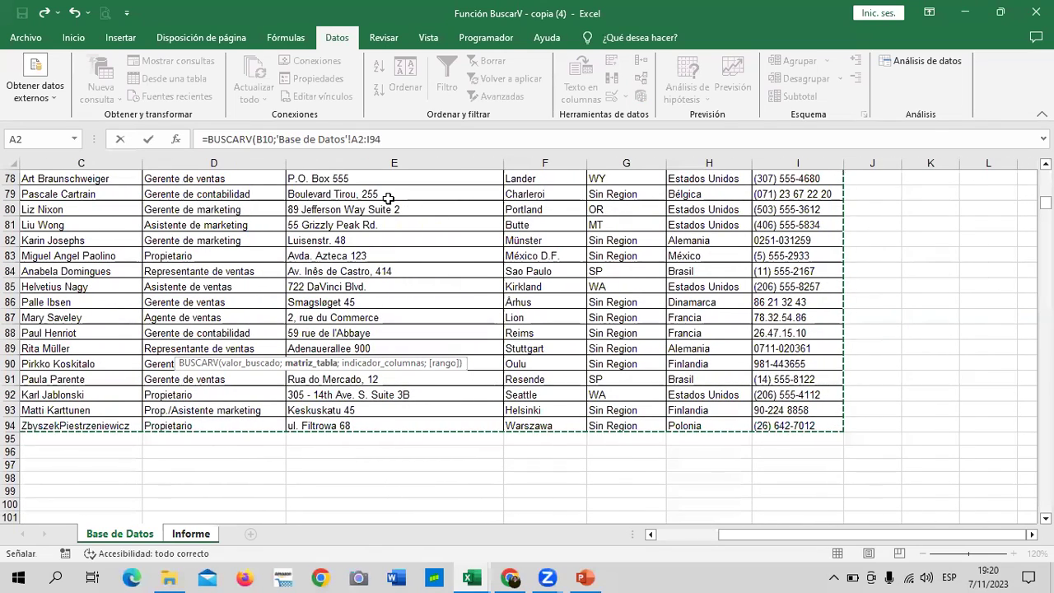
{"action": "left_click", "coordinate": [442, 139]}
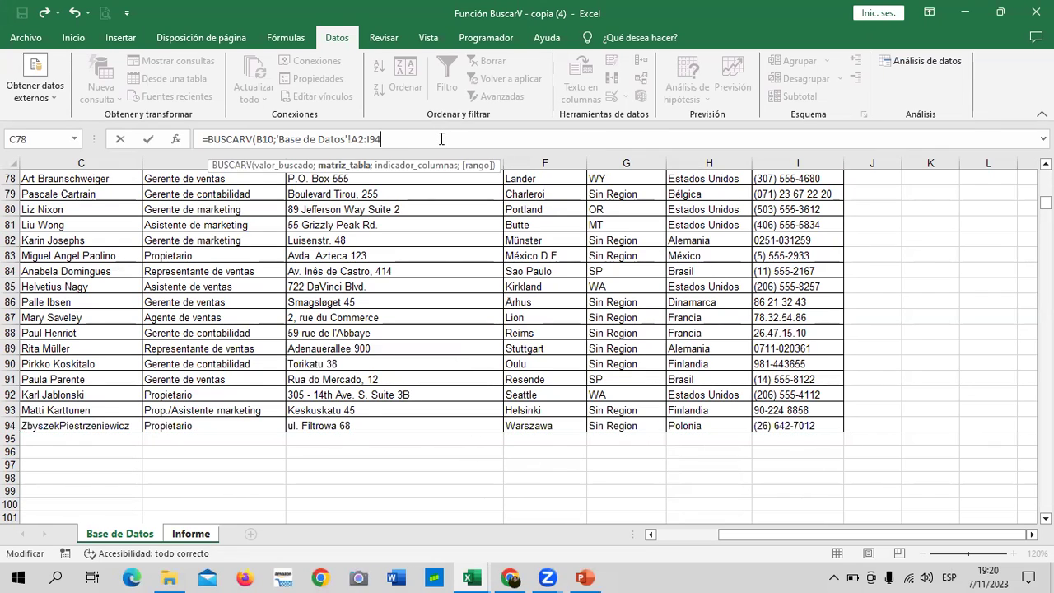
{"action": "type", "text": ";"}
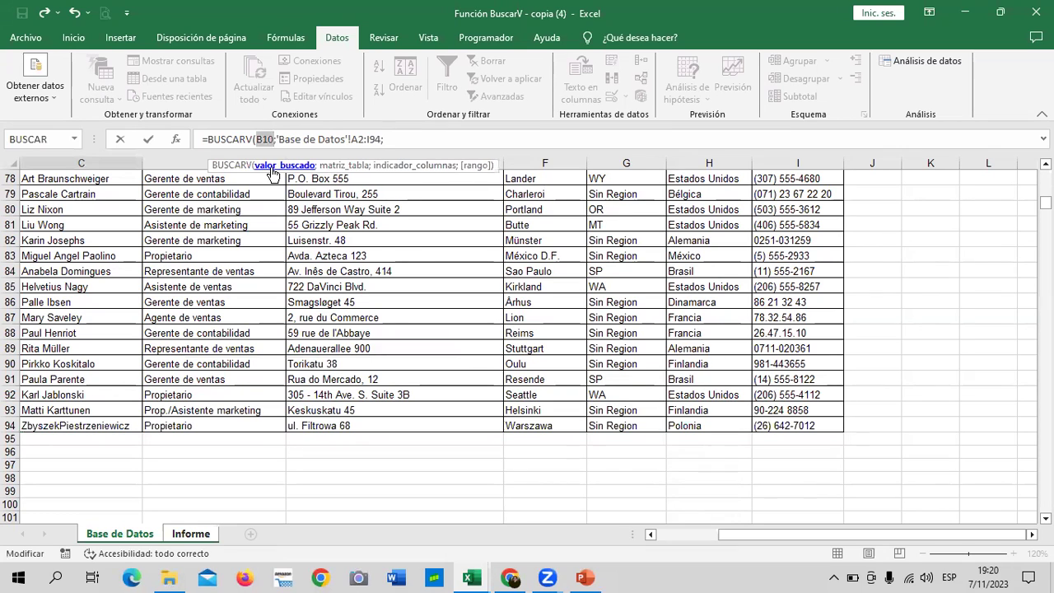
- Finish the lookup with column index 2 and FALSO exact match, and enter it
{"action": "left_click", "coordinate": [334, 168]}
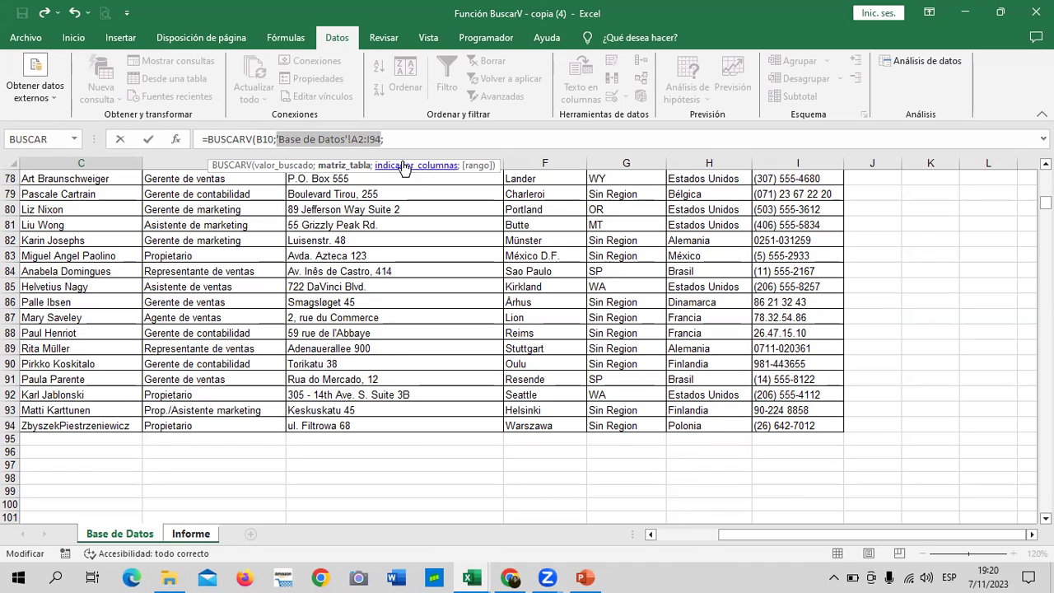
{"action": "left_click", "coordinate": [410, 142]}
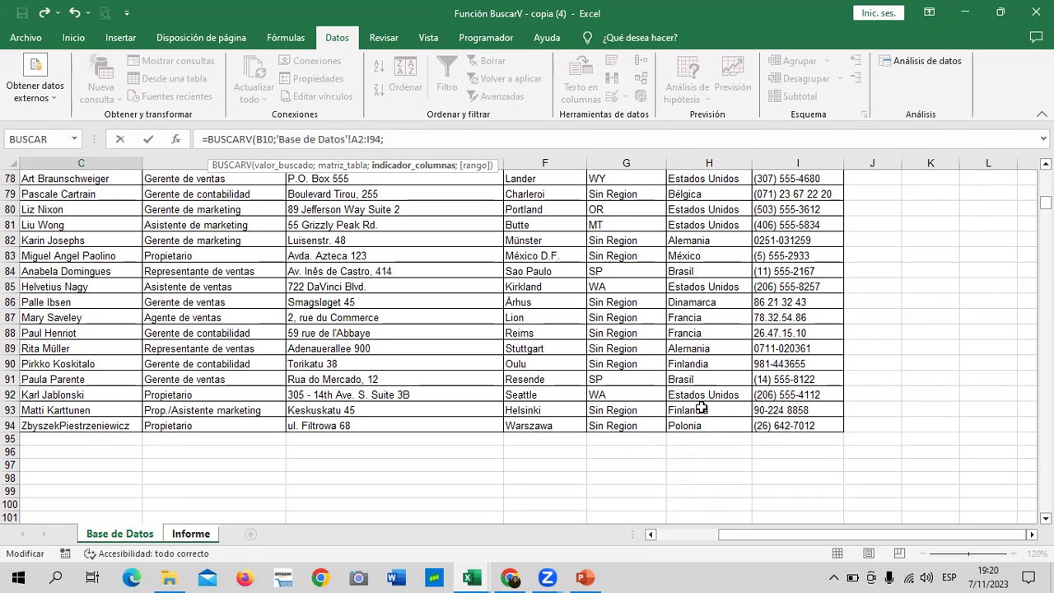
{"action": "left_click_drag", "start_coordinate": [751, 533], "coordinate": [648, 536]}
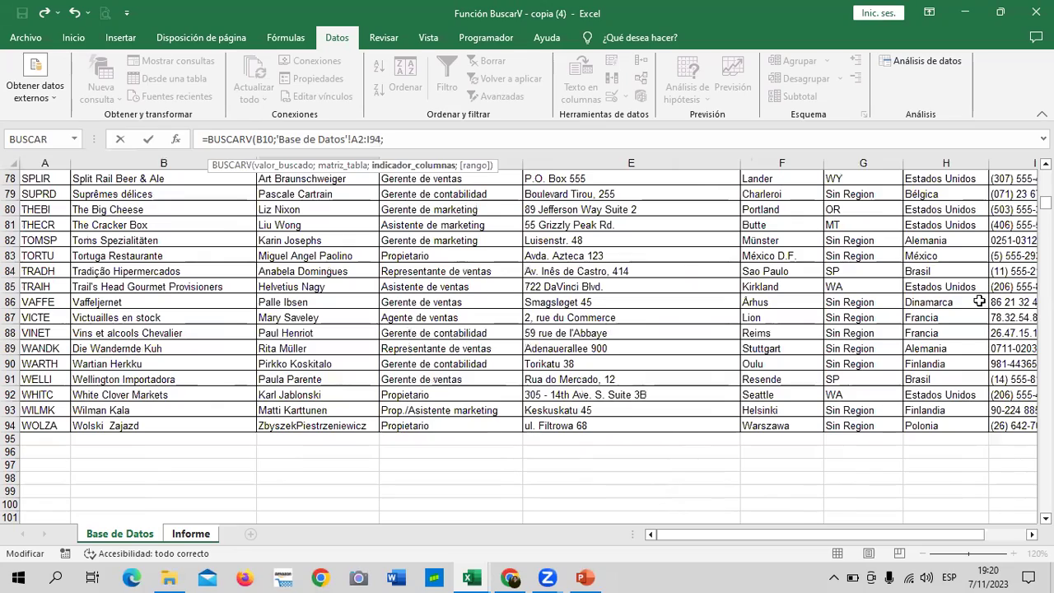
{"action": "left_click_drag", "start_coordinate": [1045, 202], "coordinate": [1045, 177]}
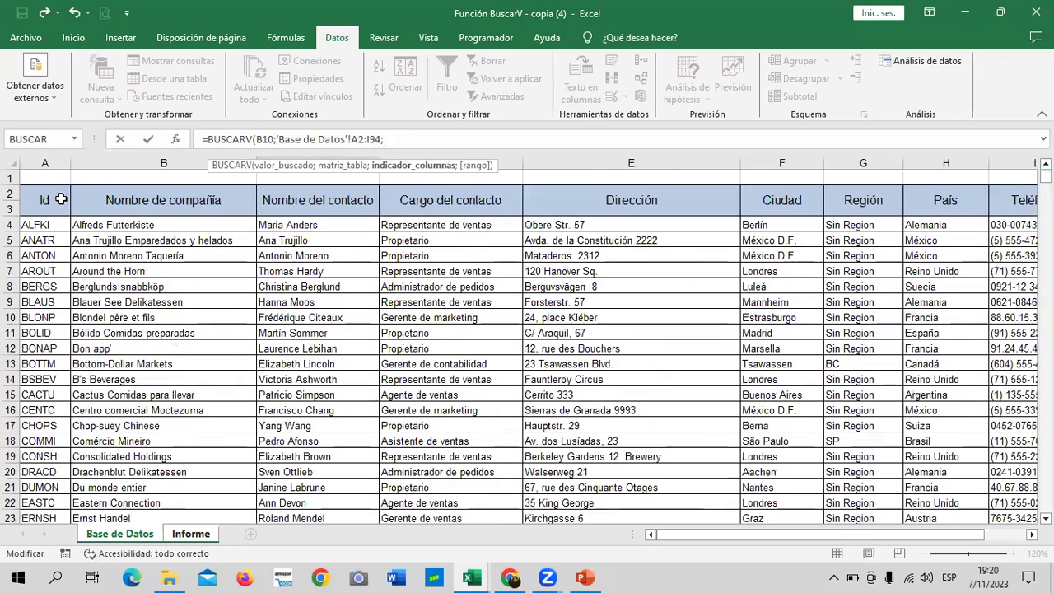
{"action": "type", "text": "2;"}
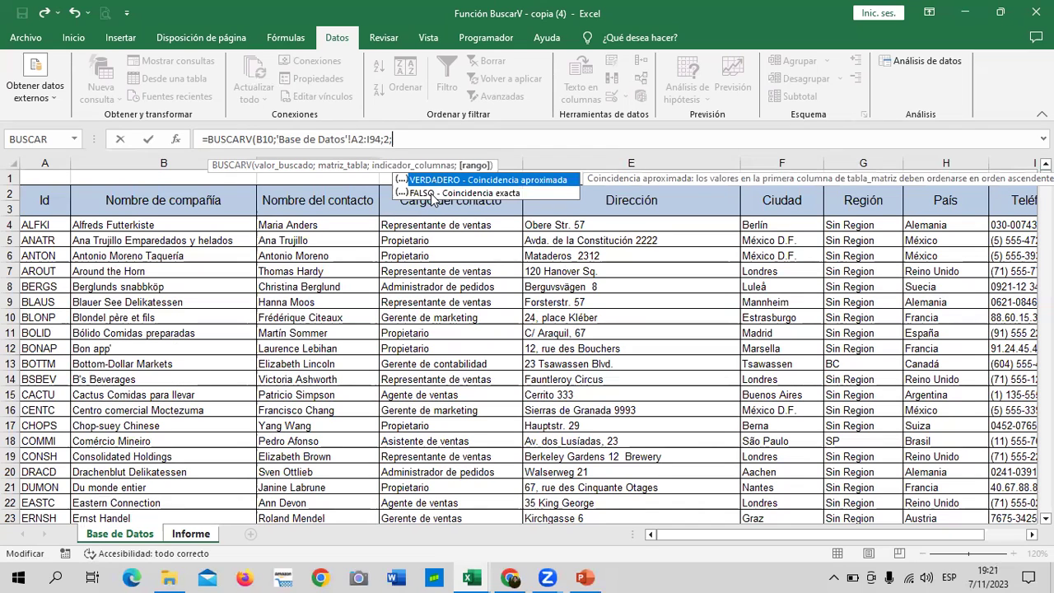
{"action": "double_click", "coordinate": [430, 193]}
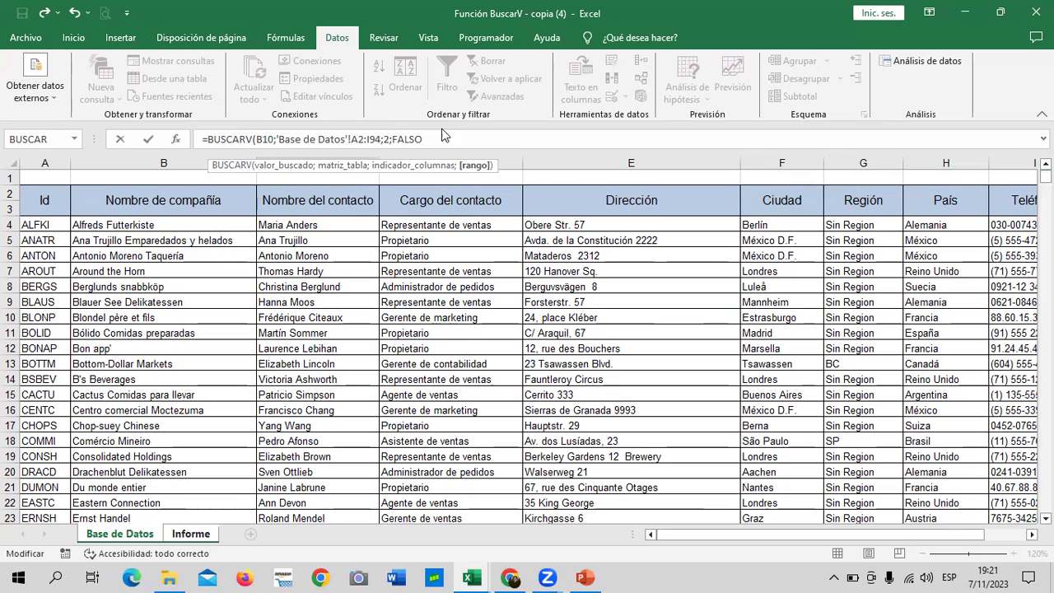
{"action": "left_click", "coordinate": [477, 167]}
{"action": "left_click", "coordinate": [469, 134]}
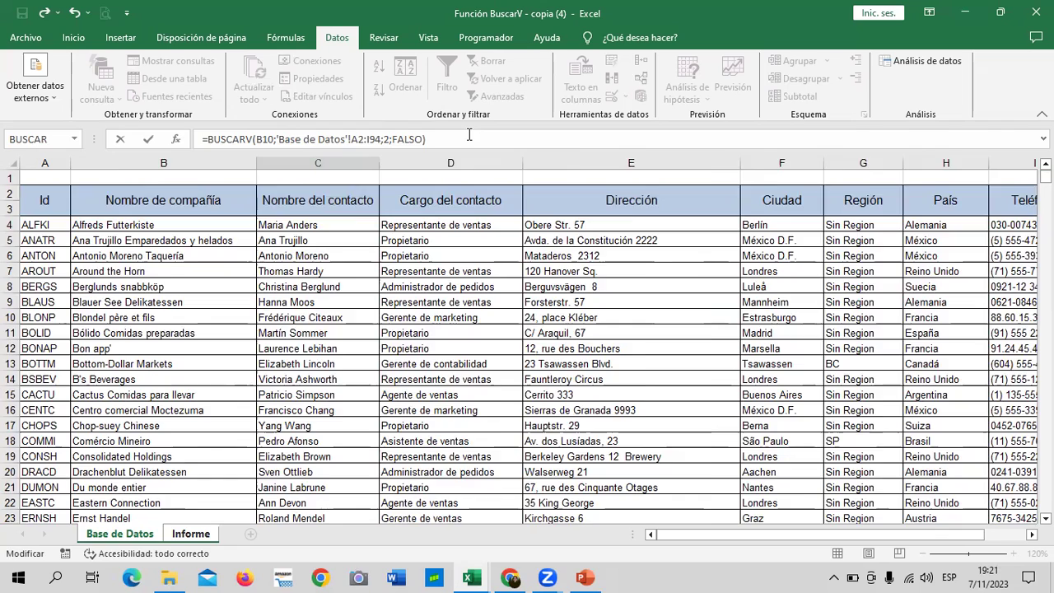
{"action": "key", "text": "Return"}
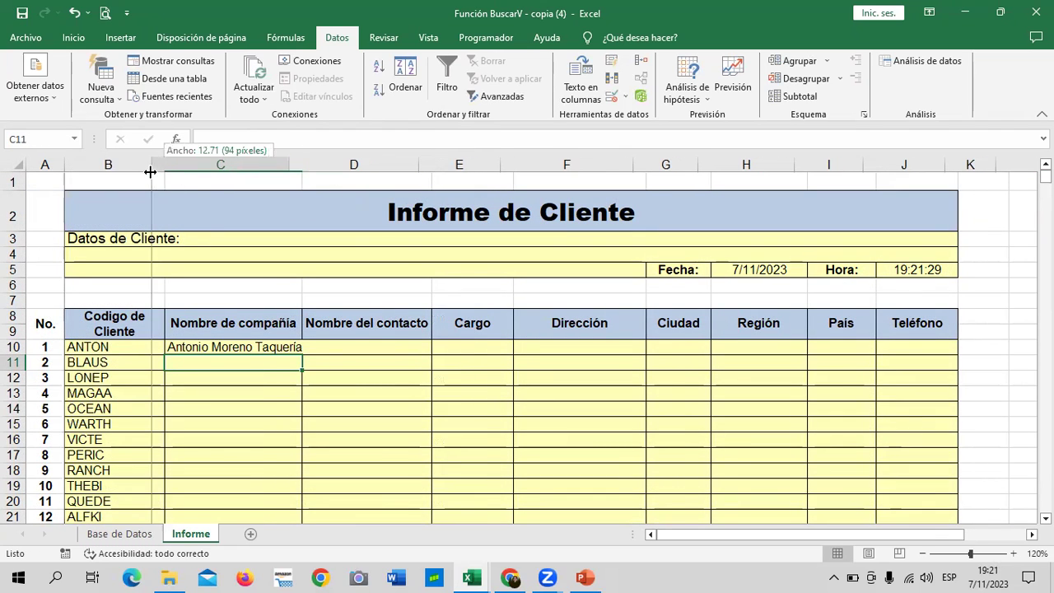
- Narrow column B and widen column C to fit the company name
{"action": "left_click_drag", "start_coordinate": [168, 168], "coordinate": [152, 168]}
{"action": "left_click_drag", "start_coordinate": [289, 156], "coordinate": [309, 156]}
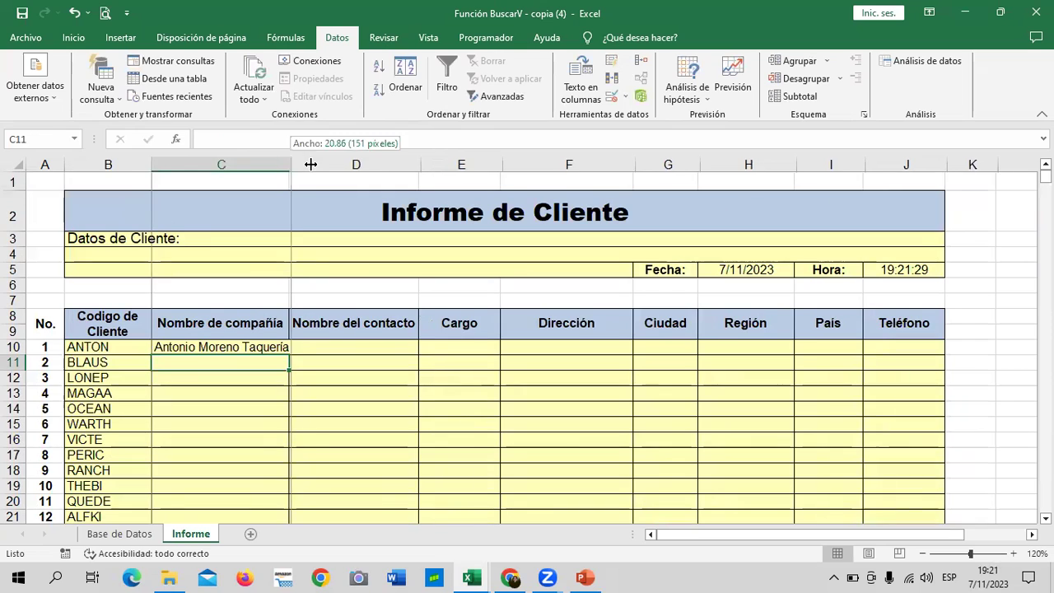
{"action": "left_click", "coordinate": [112, 345]}
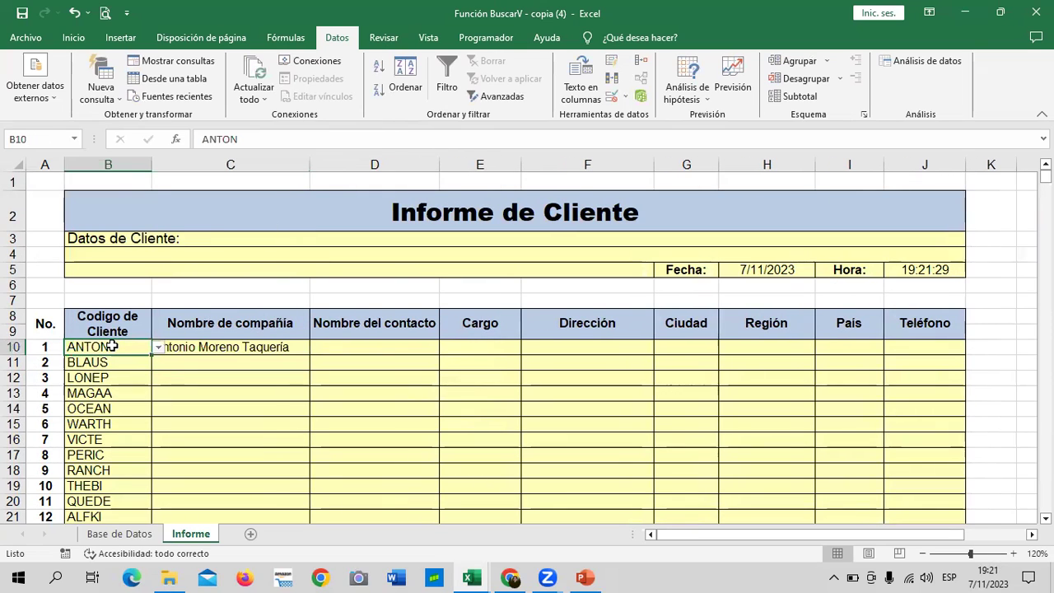
{"action": "left_click", "coordinate": [224, 424]}
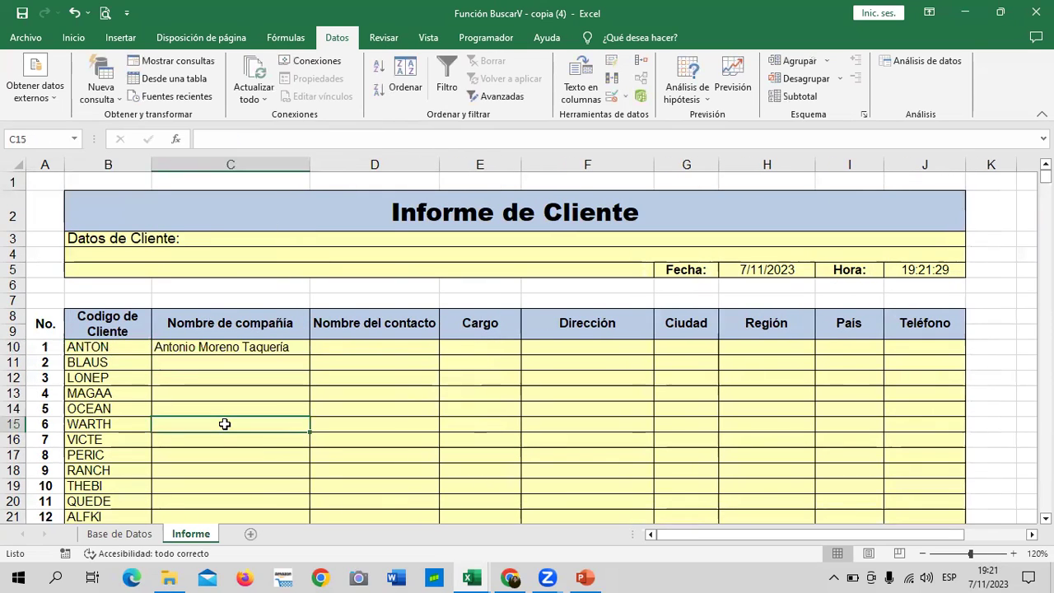
{"action": "left_click", "coordinate": [117, 349]}
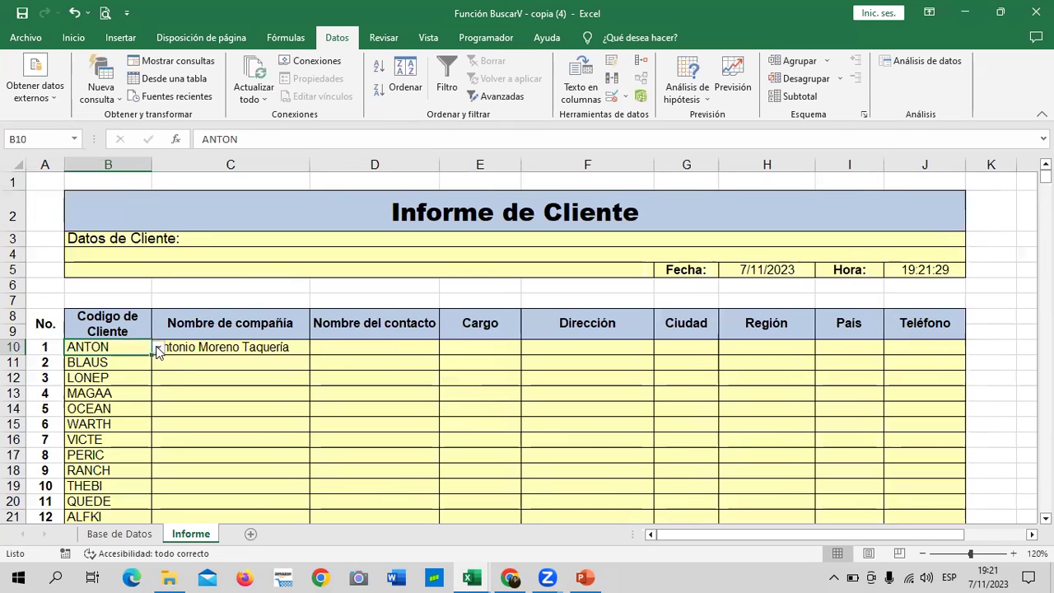
- Test the lookup by switching B10 through BERGS, BONAP, ROMEY and ALFKI
{"action": "left_click", "coordinate": [157, 349]}
{"action": "left_click", "coordinate": [115, 386]}
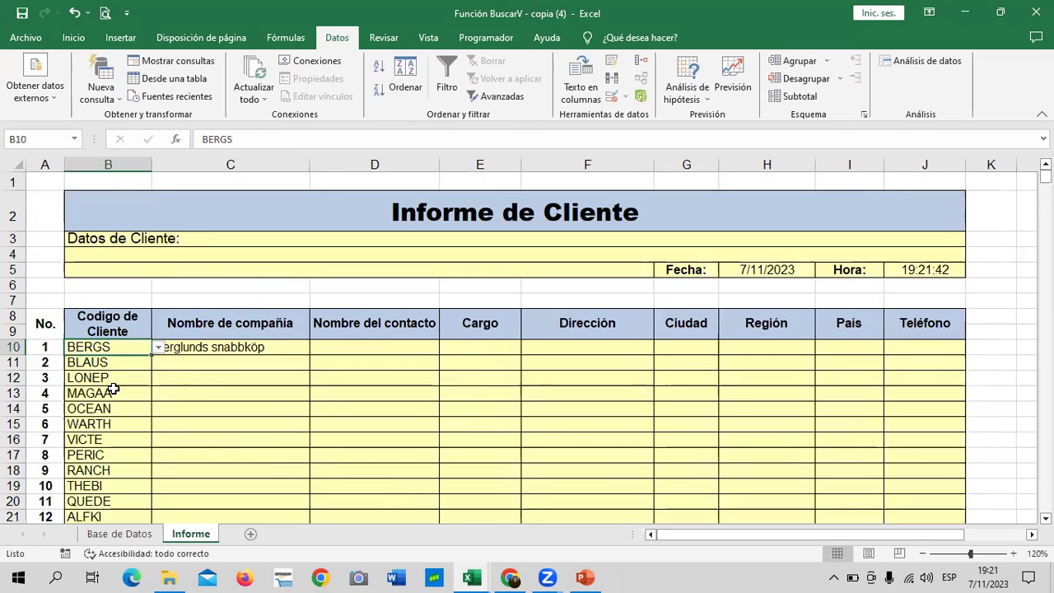
{"action": "left_click", "coordinate": [157, 349]}
{"action": "left_click", "coordinate": [123, 412]}
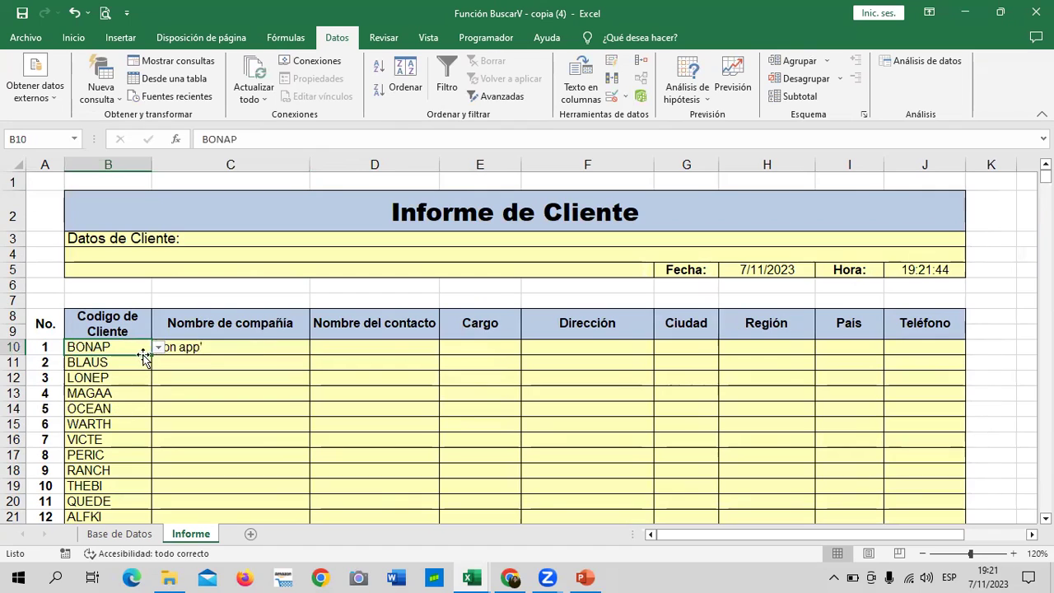
{"action": "left_click", "coordinate": [157, 348]}
{"action": "left_click_drag", "start_coordinate": [156, 391], "coordinate": [156, 425]}
{"action": "left_click", "coordinate": [156, 425]}
{"action": "left_click", "coordinate": [103, 412]}
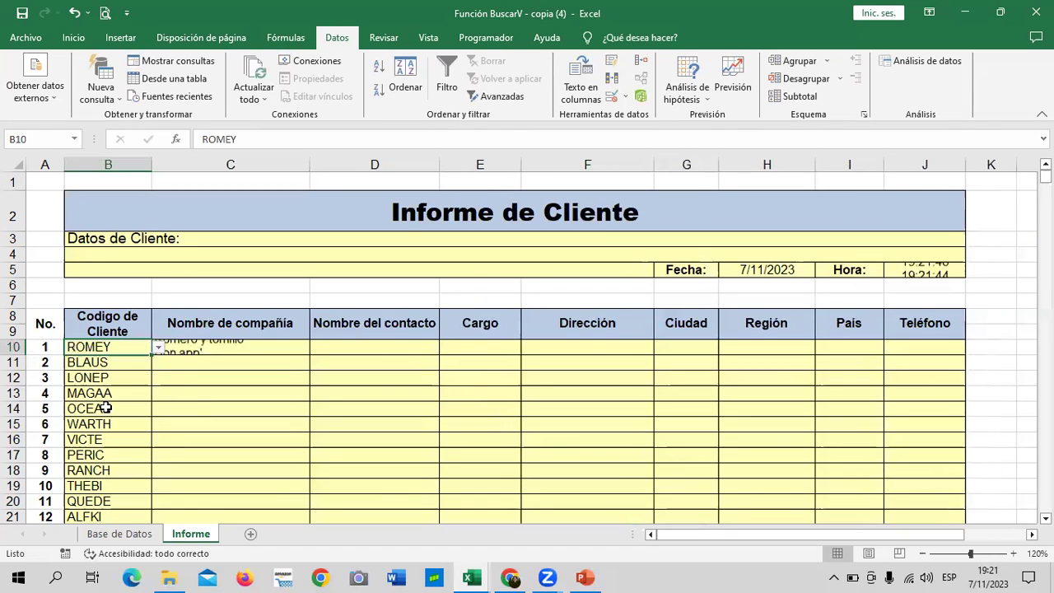
{"action": "left_click", "coordinate": [158, 348]}
{"action": "left_click_drag", "start_coordinate": [154, 412], "coordinate": [153, 375]}
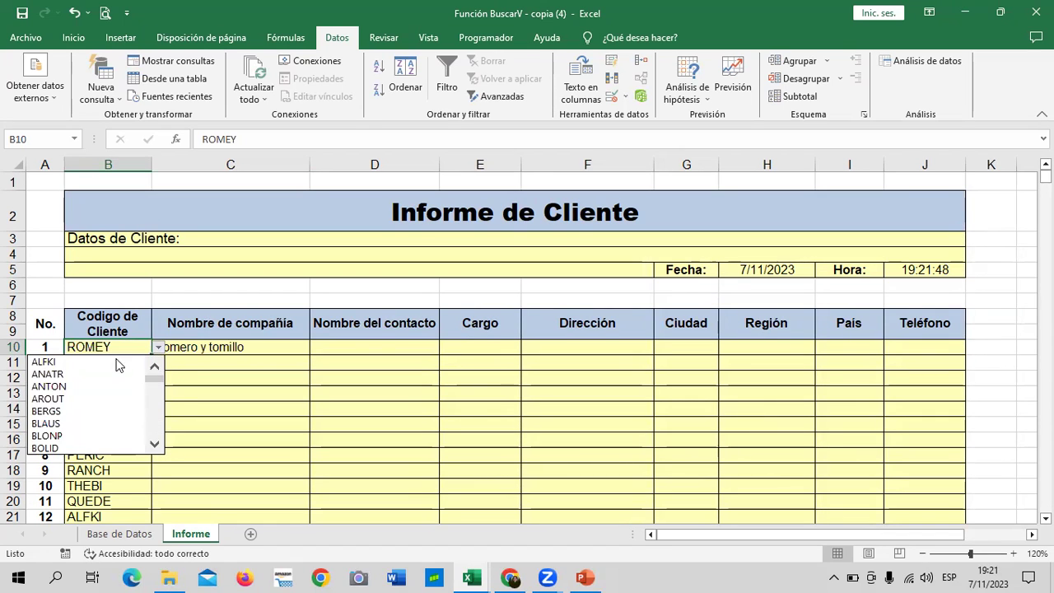
{"action": "left_click", "coordinate": [116, 365]}
{"action": "left_click", "coordinate": [252, 414]}
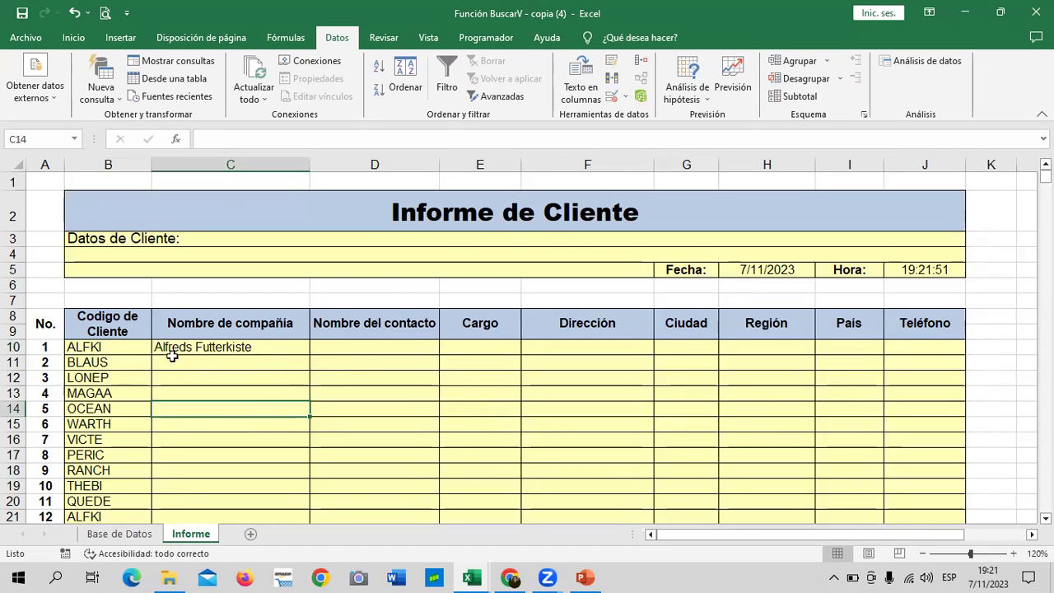
- Set B10 to ANTON, showing Antonio Moreno Taquería, then select D10
{"action": "left_click", "coordinate": [147, 348]}
{"action": "left_click", "coordinate": [157, 347]}
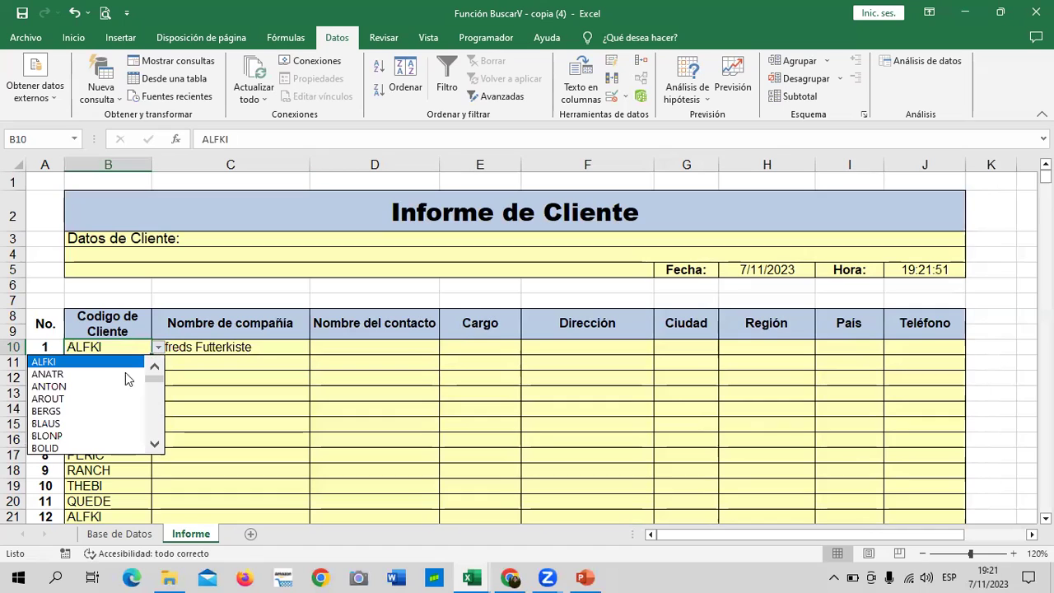
{"action": "left_click", "coordinate": [122, 387]}
{"action": "left_click", "coordinate": [238, 414]}
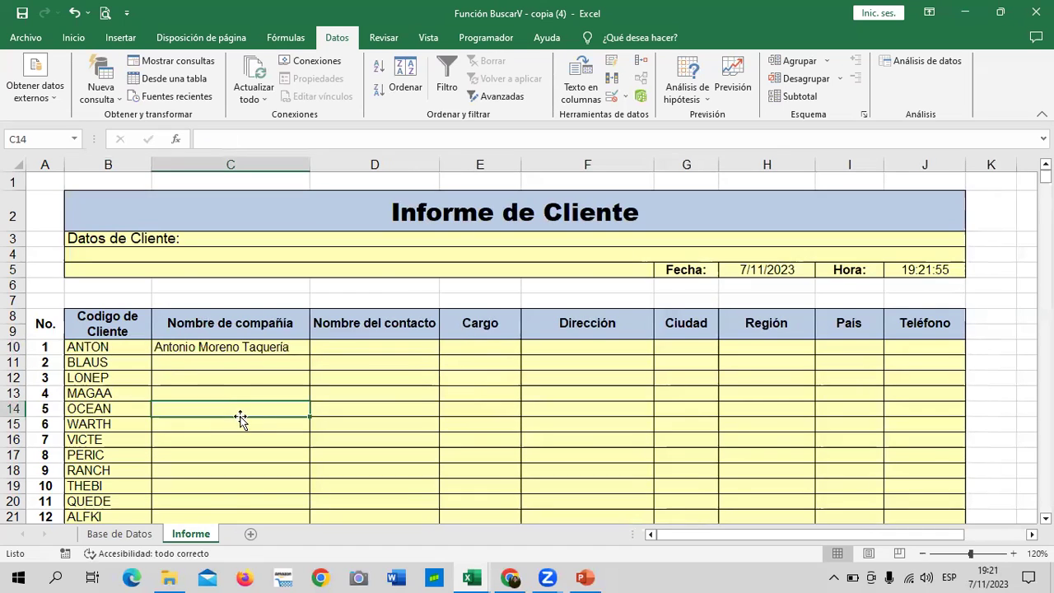
{"action": "left_click", "coordinate": [354, 342]}
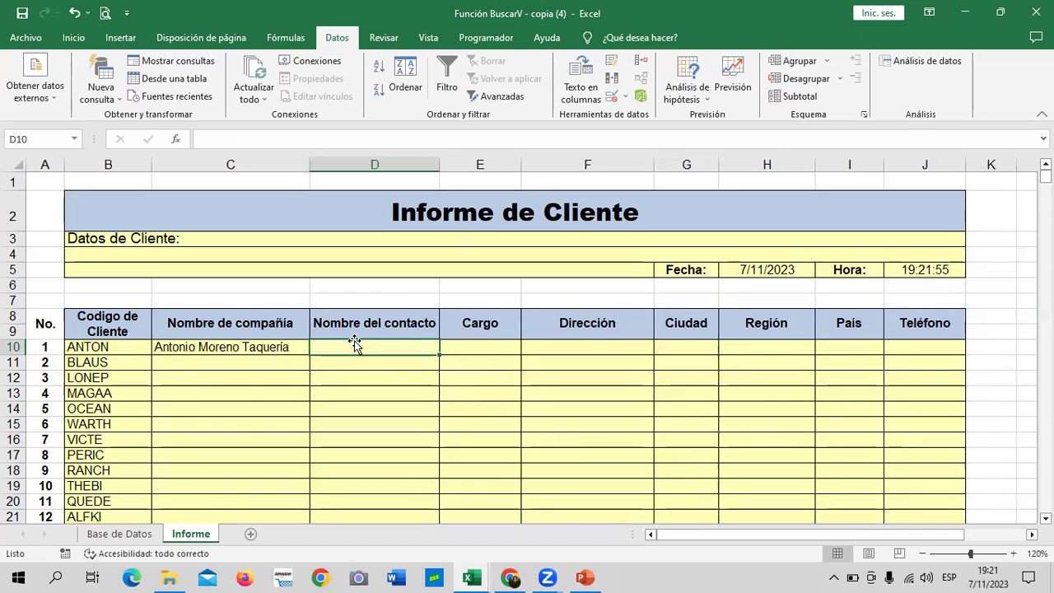
- Begin a BUSCARV in D10 using B10 as lookup value and 'Base de Datos'!A2:I94 as range
{"action": "type", "text": "=buscar"}
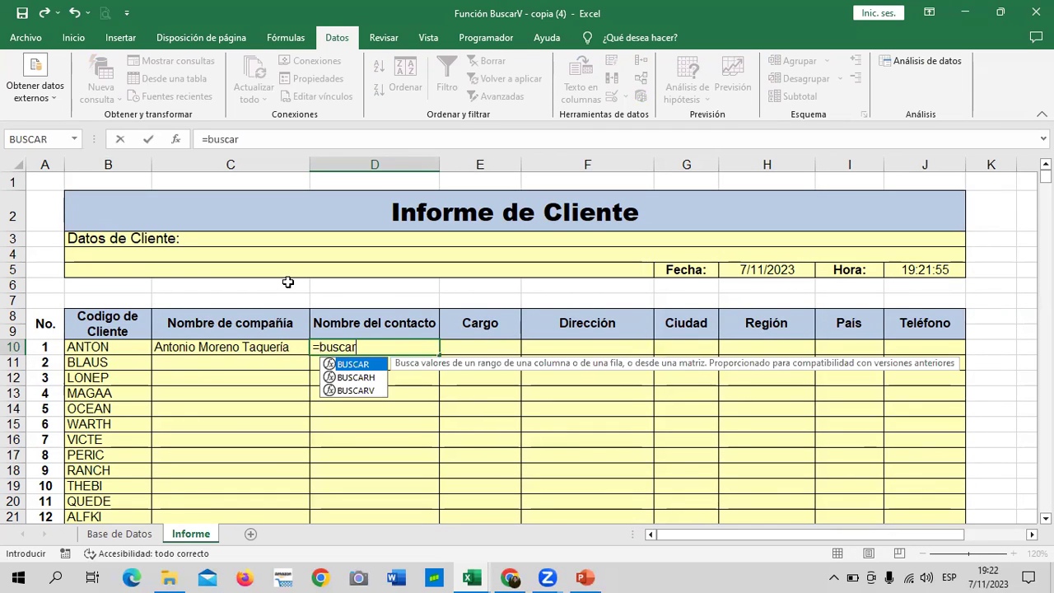
{"action": "double_click", "coordinate": [366, 391]}
{"action": "left_click", "coordinate": [110, 348]}
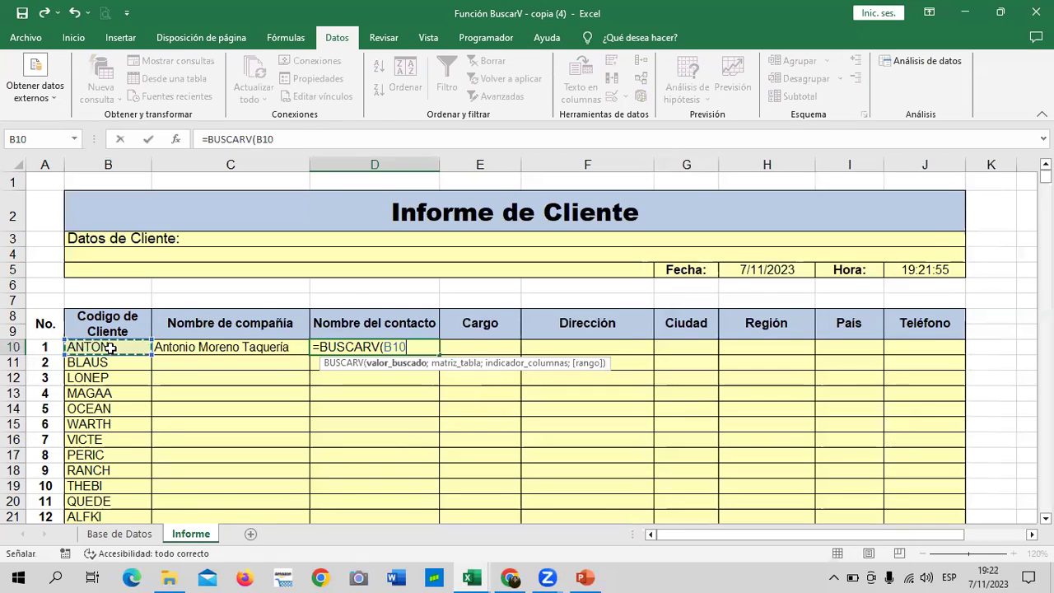
{"action": "type", "text": ";"}
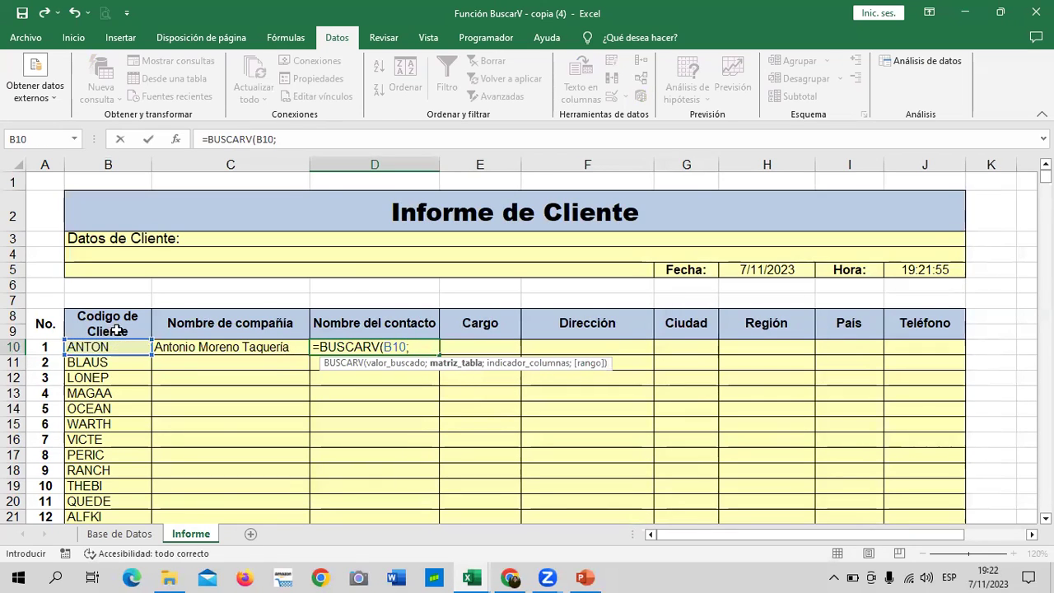
{"action": "left_click", "coordinate": [120, 534]}
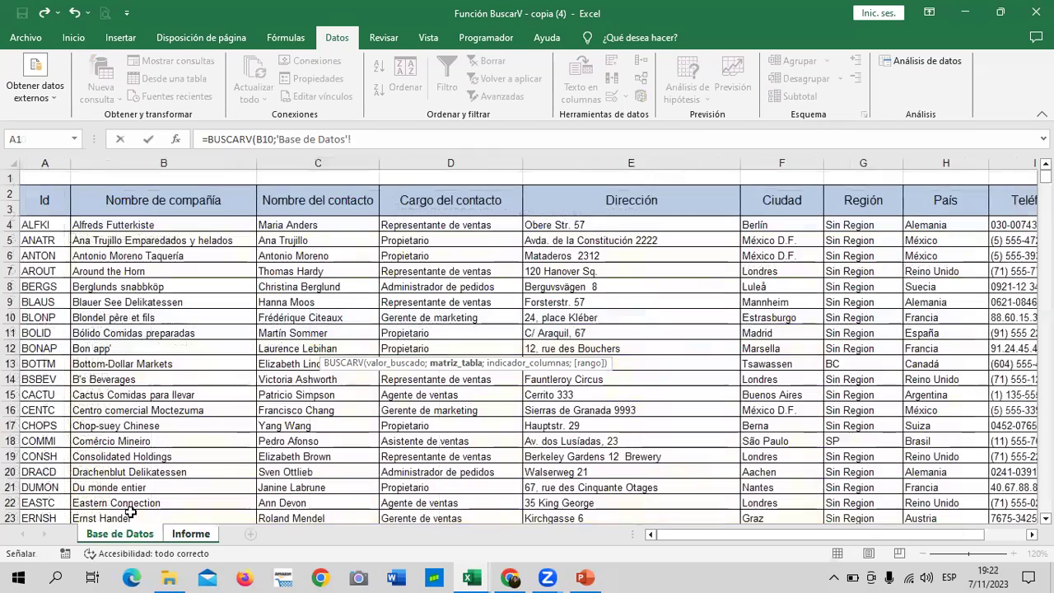
{"action": "left_click", "coordinate": [48, 201]}
{"action": "left_click_drag", "start_coordinate": [127, 214], "coordinate": [1013, 494]}
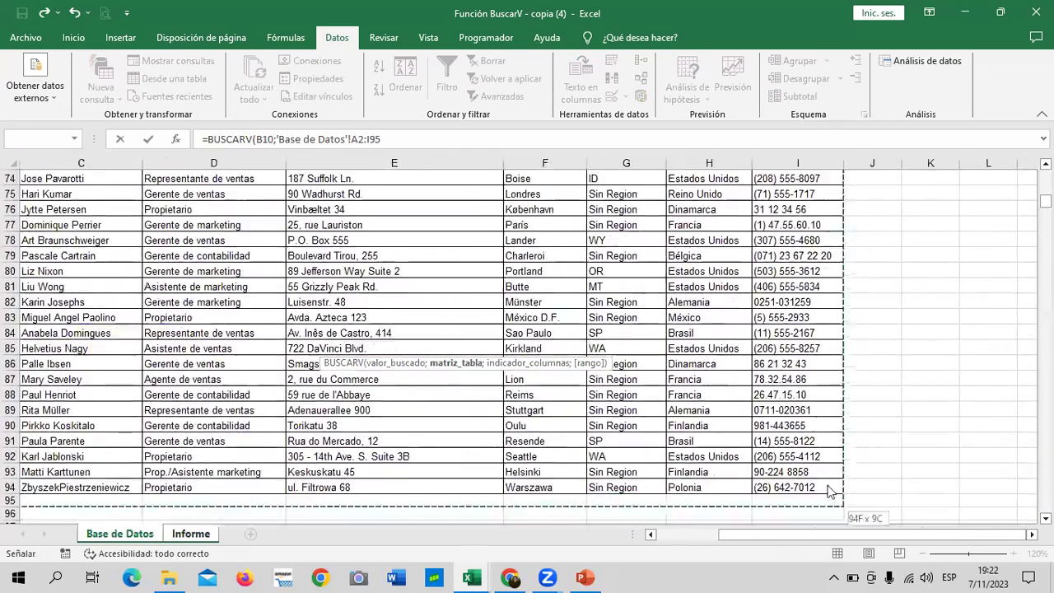
{"action": "left_click_drag", "start_coordinate": [1013, 494], "coordinate": [839, 490]}
- Finish the lookup with column 3 and FALSO, showing contact Antonio Moreno
{"action": "type", "text": ";"}
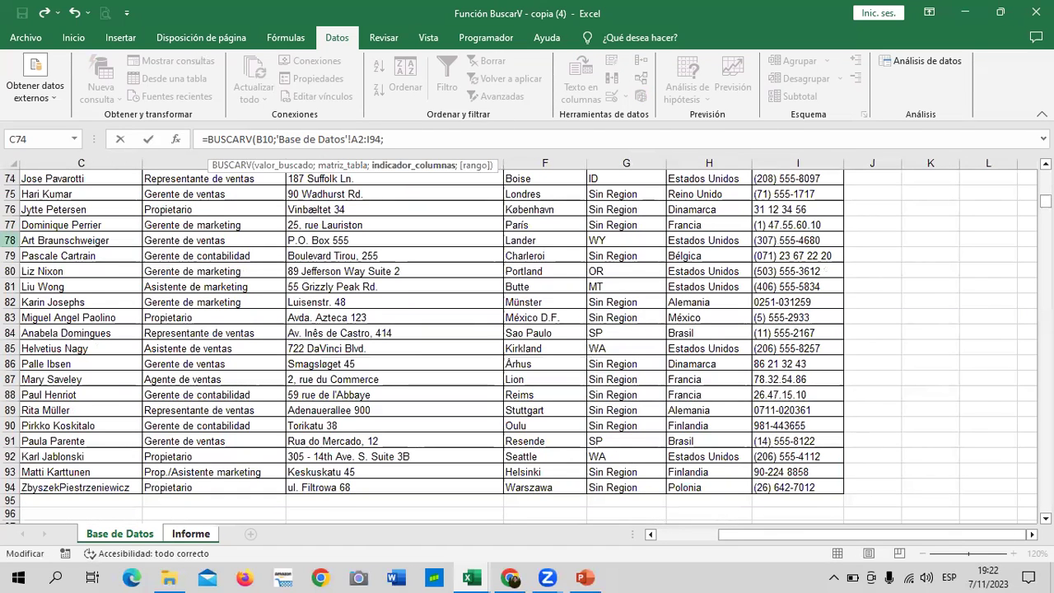
{"action": "scroll", "coordinate": [428, 346], "scroll_direction": "up", "scroll_amount": 20}
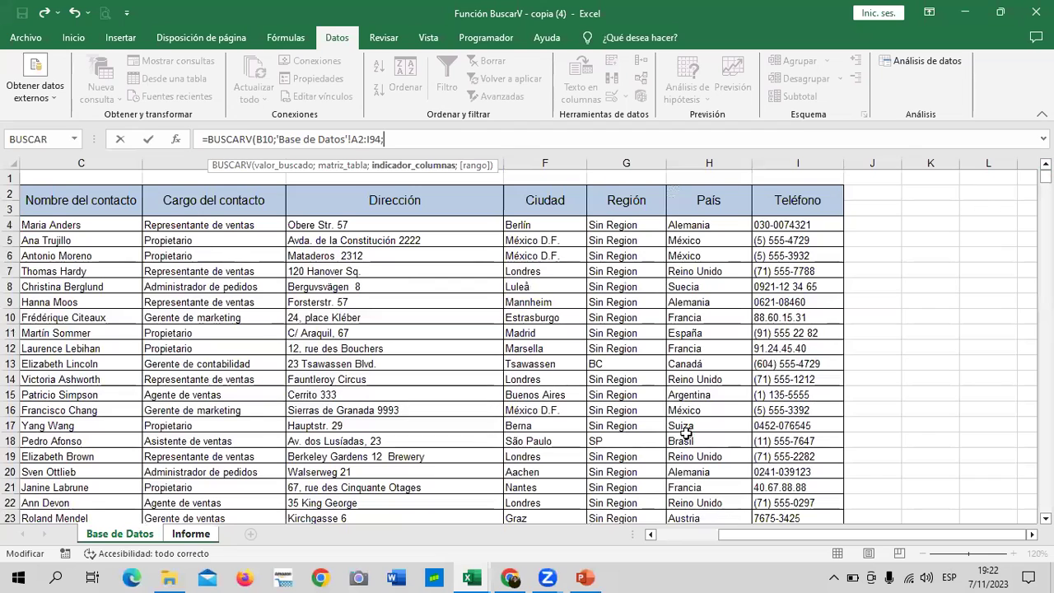
{"action": "left_click_drag", "start_coordinate": [849, 535], "coordinate": [75, 313]}
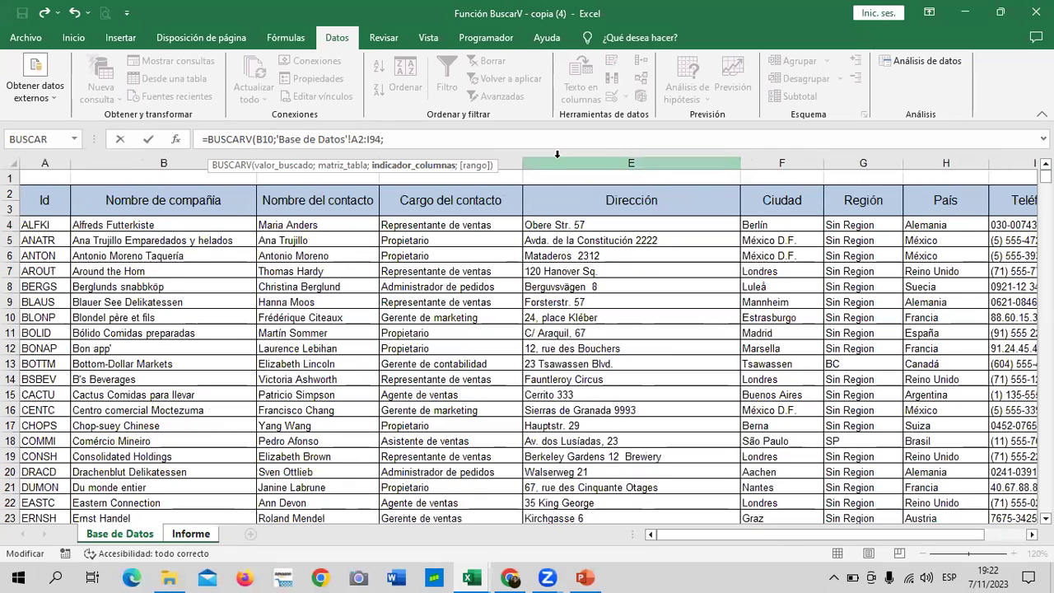
{"action": "type", "text": "3;"}
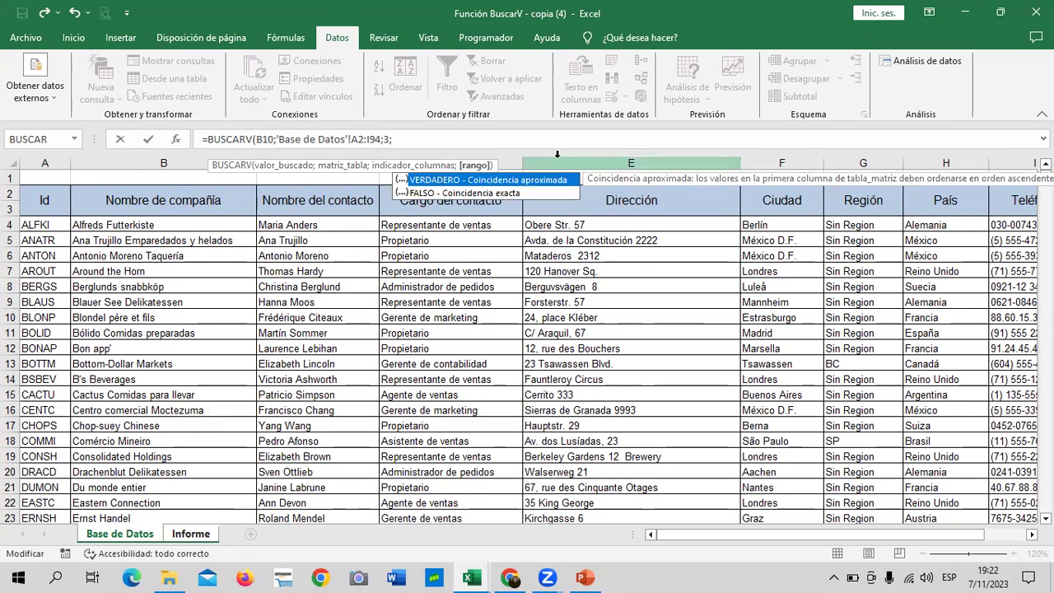
{"action": "double_click", "coordinate": [435, 194]}
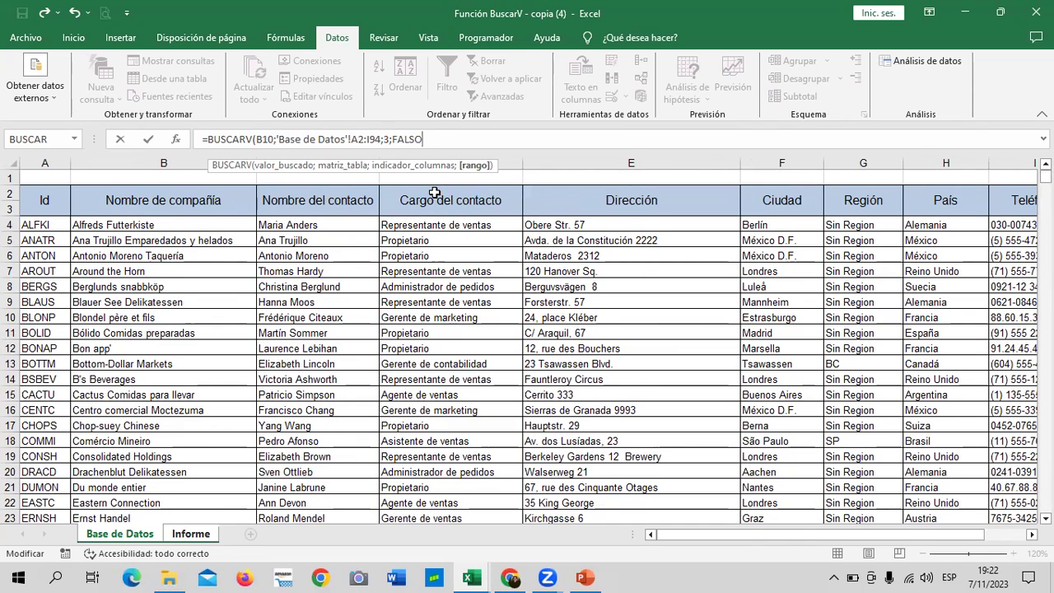
{"action": "type", "text": ")"}
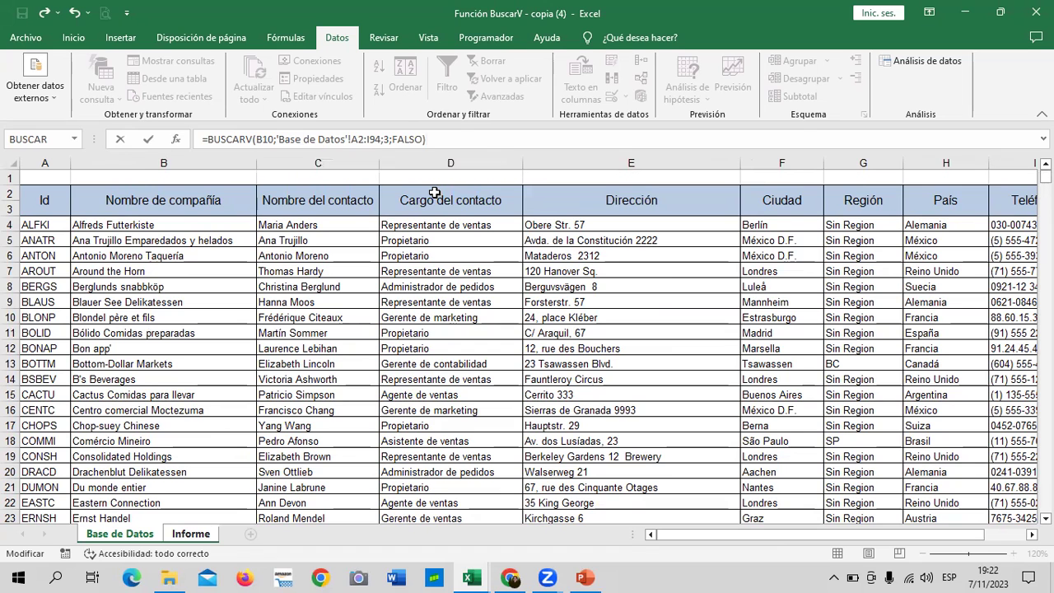
{"action": "key", "text": "Return"}
- Compare the company formula in C10 with the contact formula in D10
{"action": "left_click", "coordinate": [445, 412]}
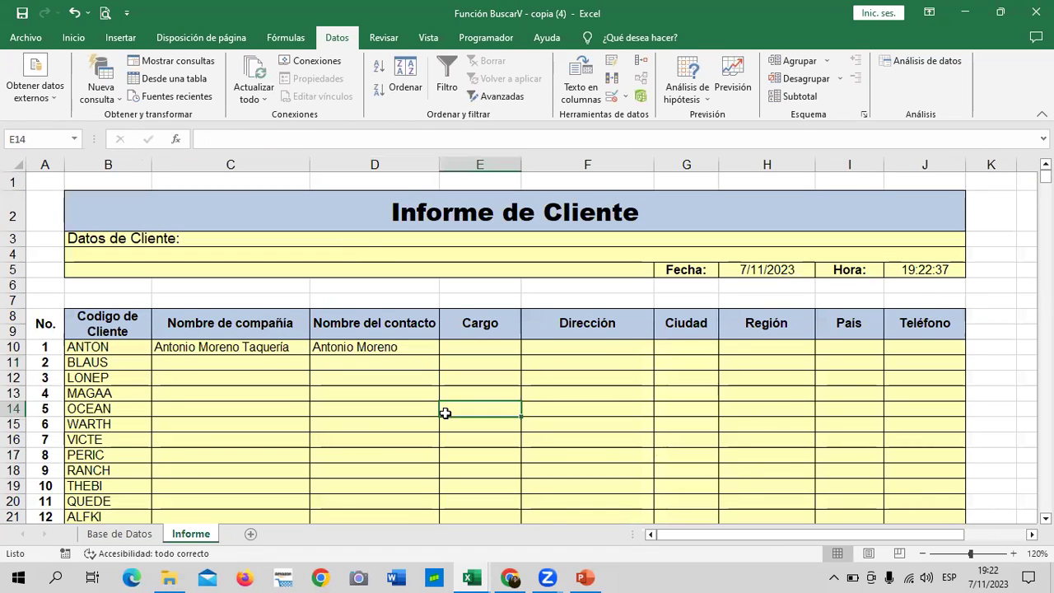
{"action": "left_click", "coordinate": [224, 350]}
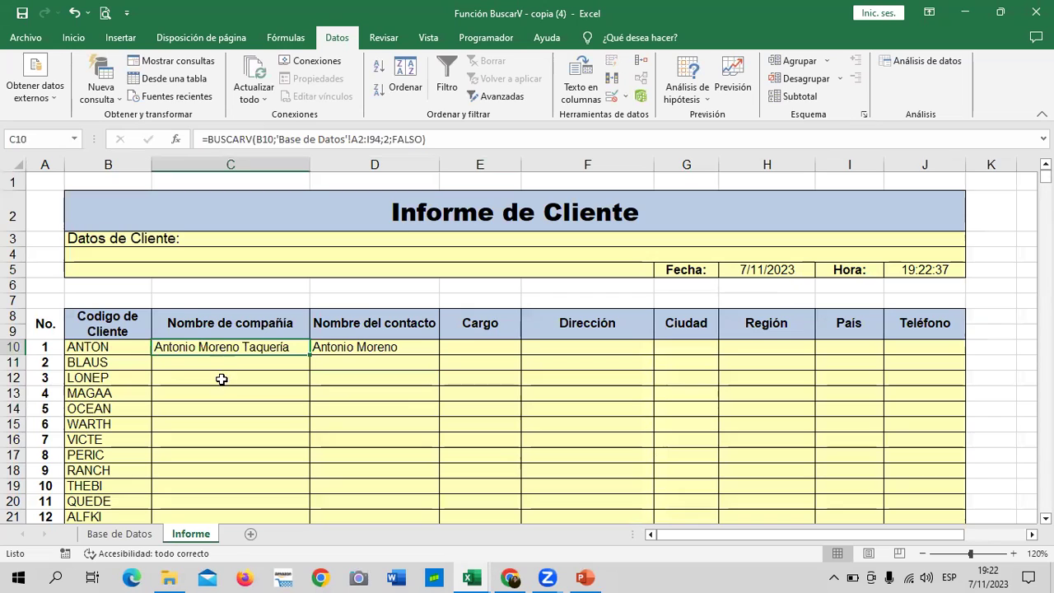
{"action": "left_click", "coordinate": [416, 347]}
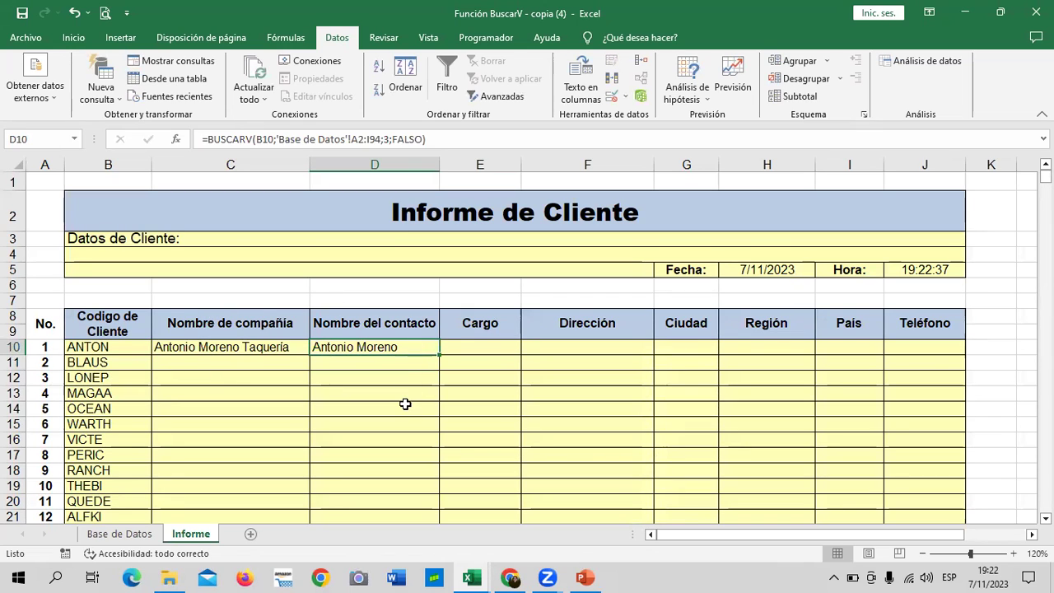
{"action": "left_click", "coordinate": [493, 344]}
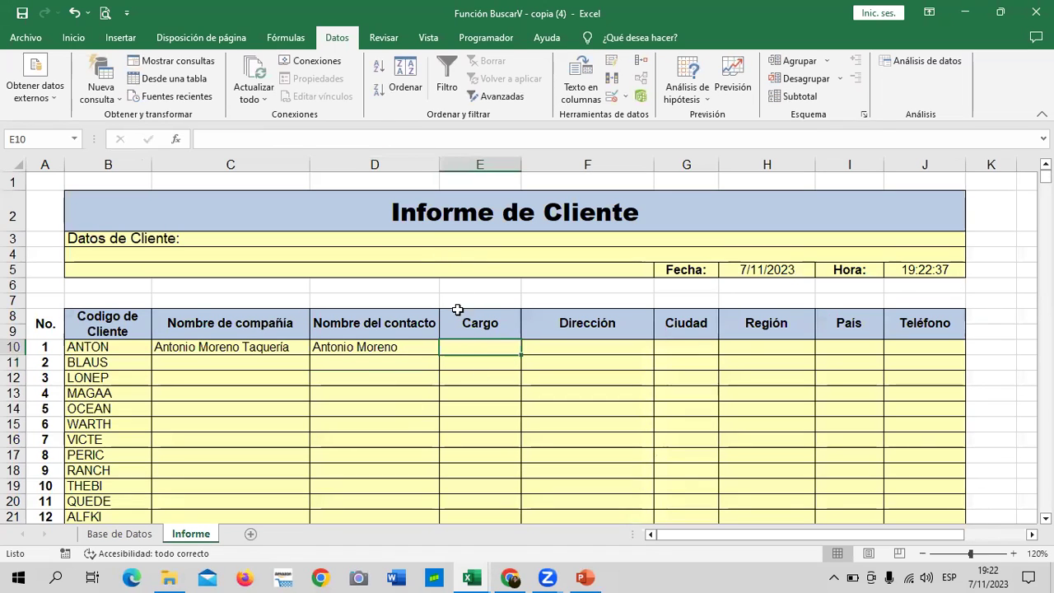
- Begin a BUSCARV in E10 with lookup value B10 and range 'Base de Datos'!A2:I94
{"action": "type", "text": "="}
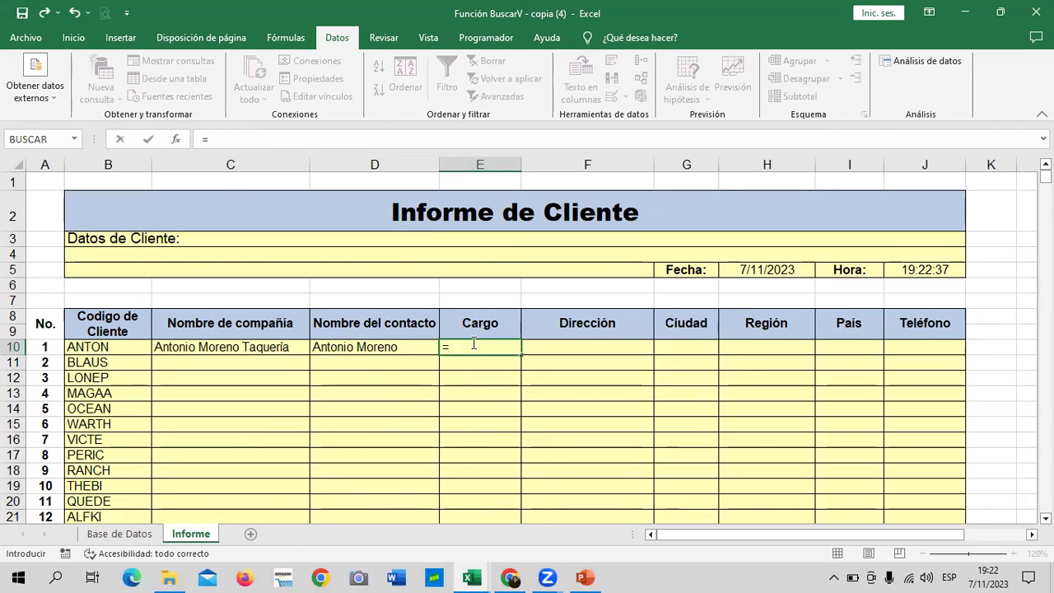
{"action": "type", "text": "buscar"}
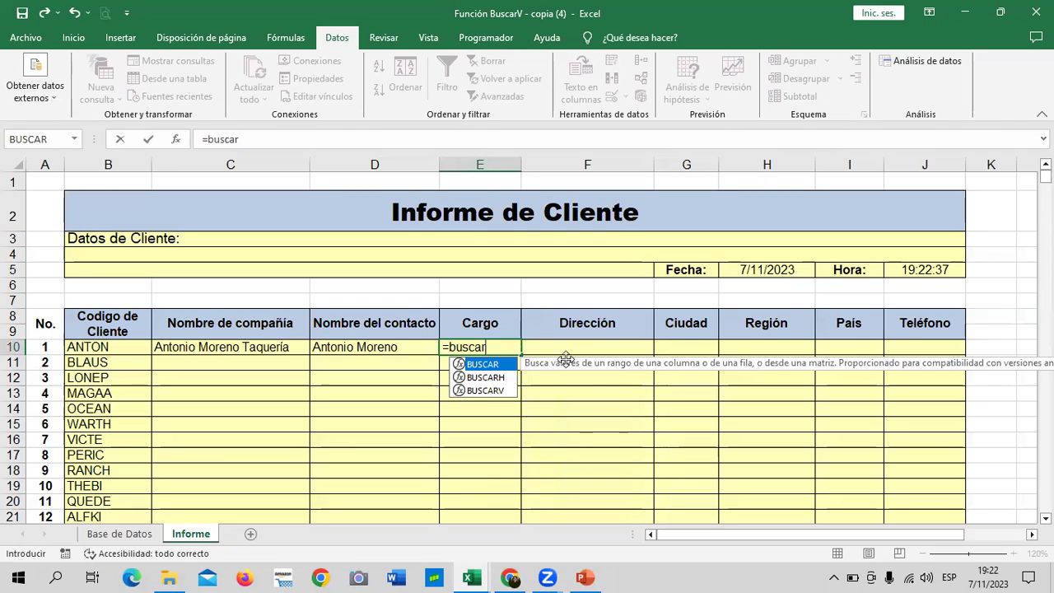
{"action": "double_click", "coordinate": [488, 390]}
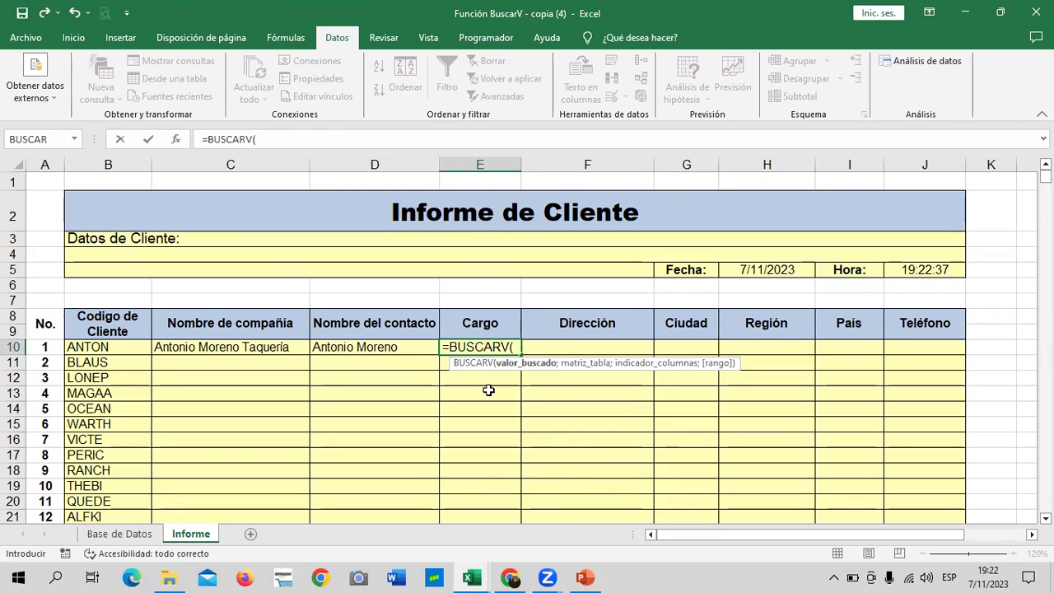
{"action": "left_click", "coordinate": [76, 352]}
{"action": "type", "text": ";"}
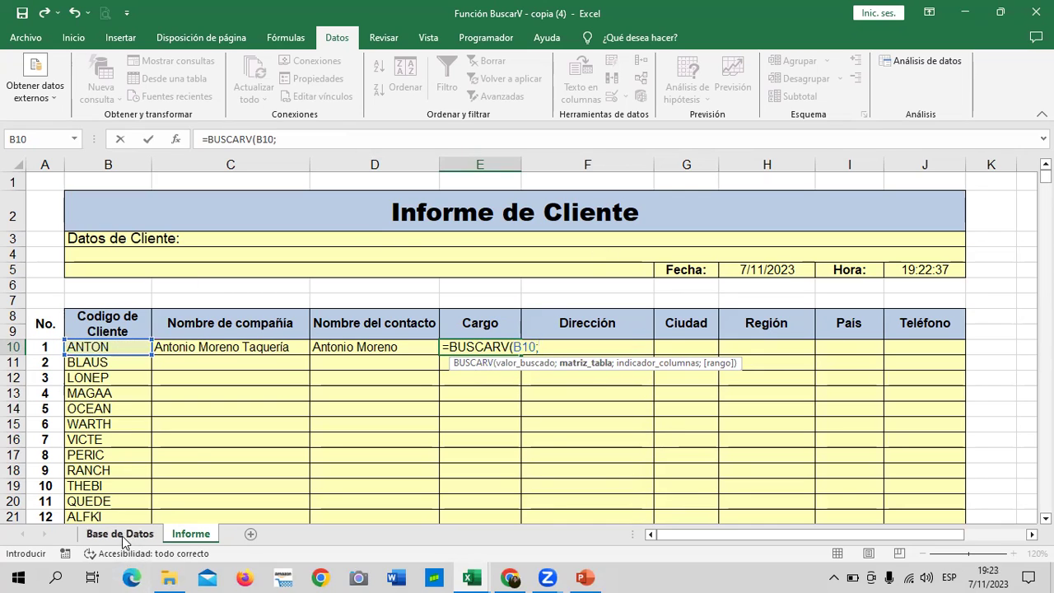
{"action": "left_click", "coordinate": [123, 535]}
{"action": "mouse_move", "coordinate": [54, 198]}
{"action": "left_mouse_down"}
{"action": "mouse_move", "coordinate": [1021, 527]}
{"action": "mouse_move", "coordinate": [763, 455]}
{"action": "mouse_move", "coordinate": [766, 442]}
{"action": "left_mouse_up"}
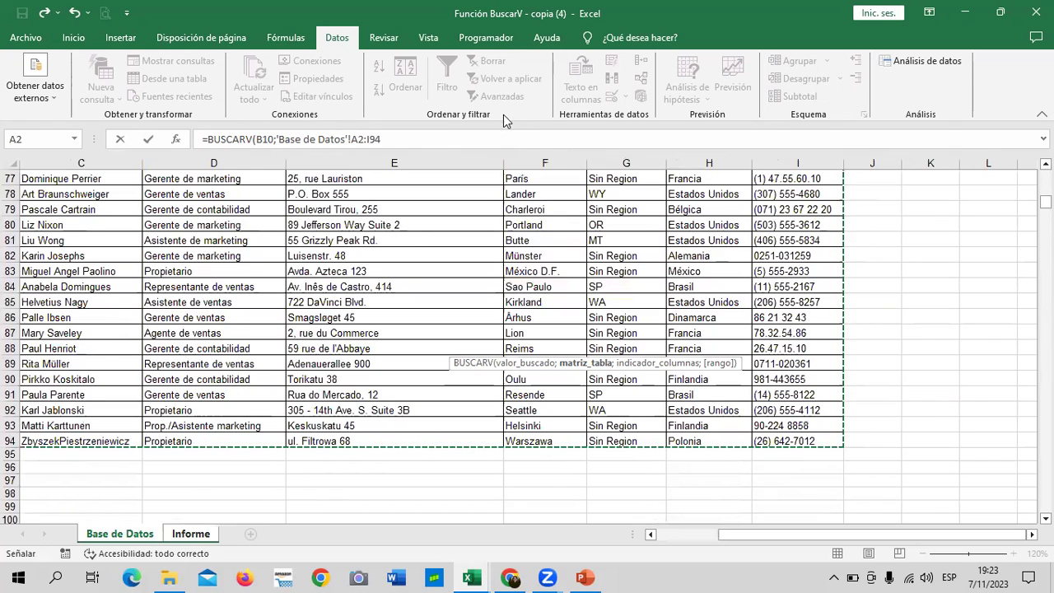
{"action": "left_click", "coordinate": [498, 140]}
- Complete the lookup with column 4 and FALSO, returning Propietario
{"action": "type", "text": ";"}
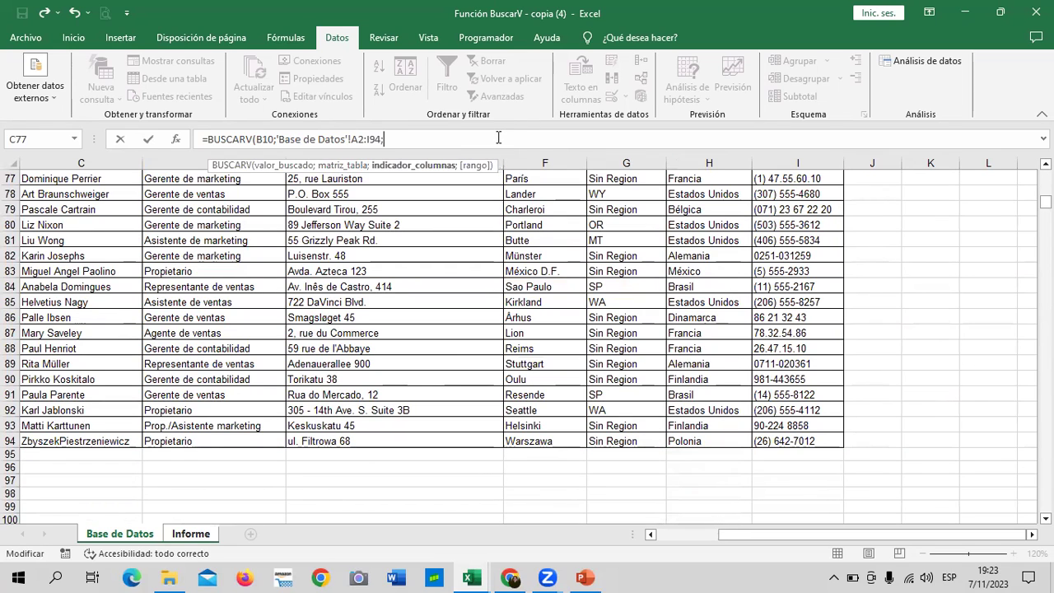
{"action": "left_click_drag", "start_coordinate": [1045, 202], "coordinate": [1045, 171]}
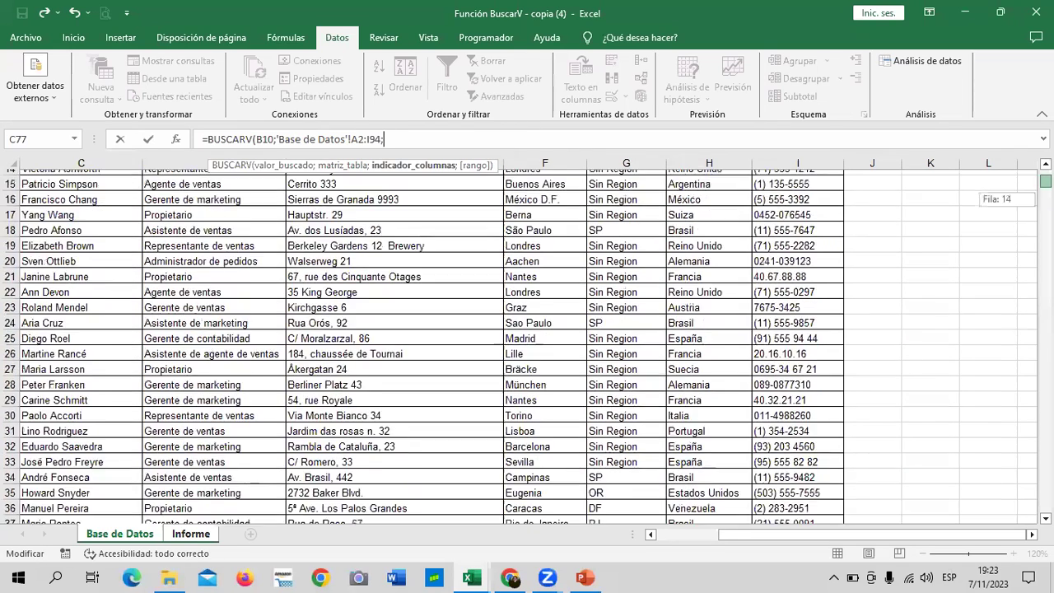
{"action": "left_click_drag", "start_coordinate": [782, 535], "coordinate": [722, 535]}
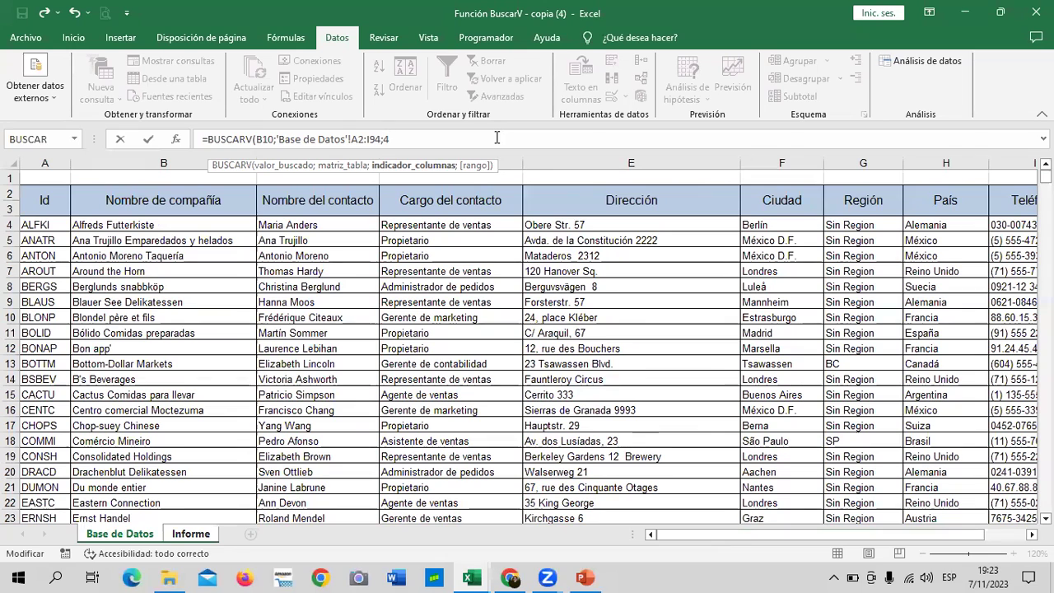
{"action": "type", "text": ";"}
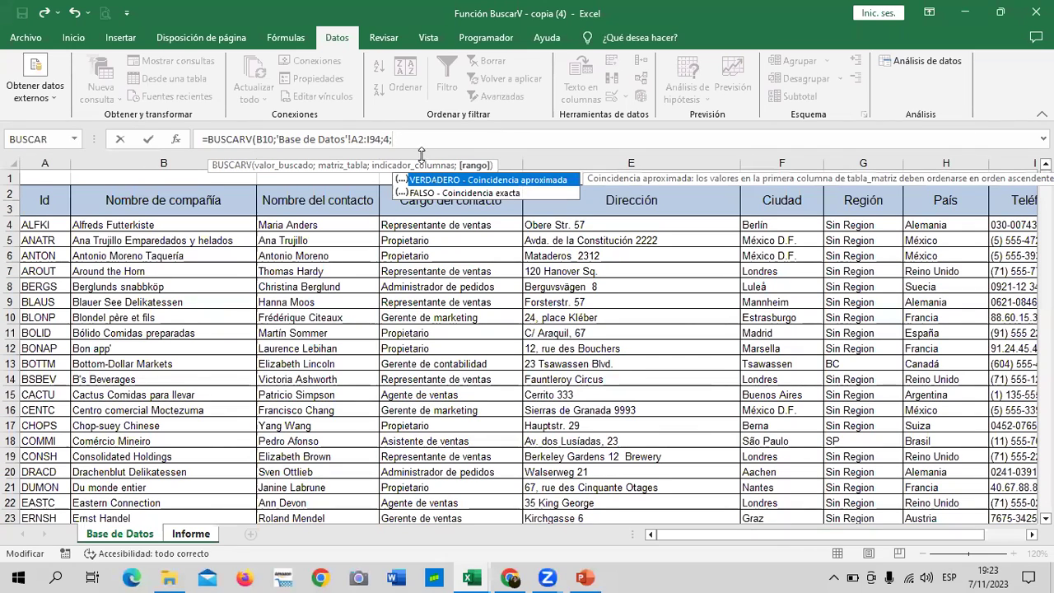
{"action": "double_click", "coordinate": [425, 194]}
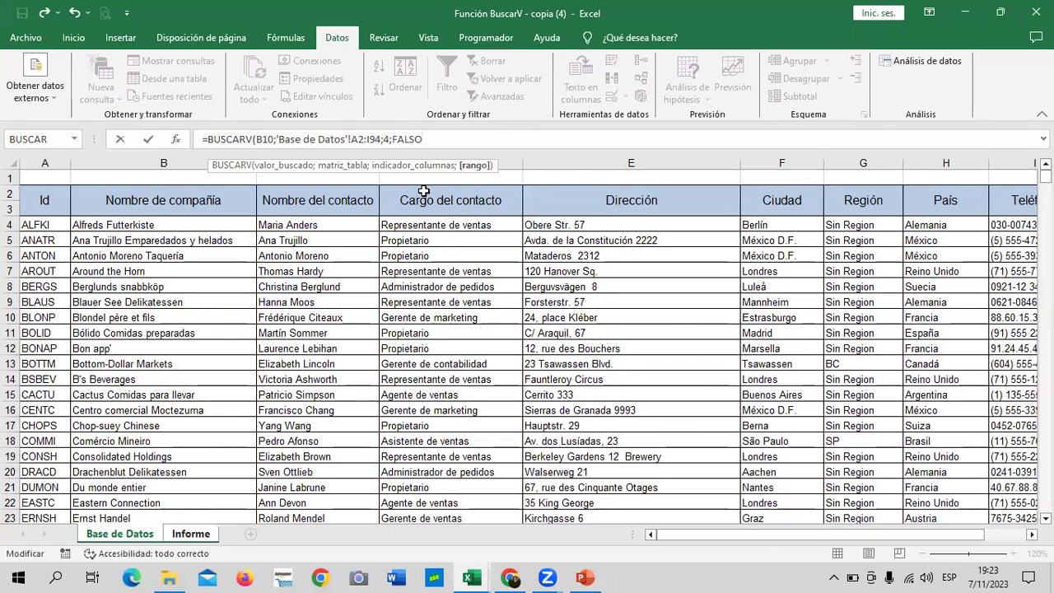
{"action": "type", "text": ")"}
{"action": "key", "text": "Return"}
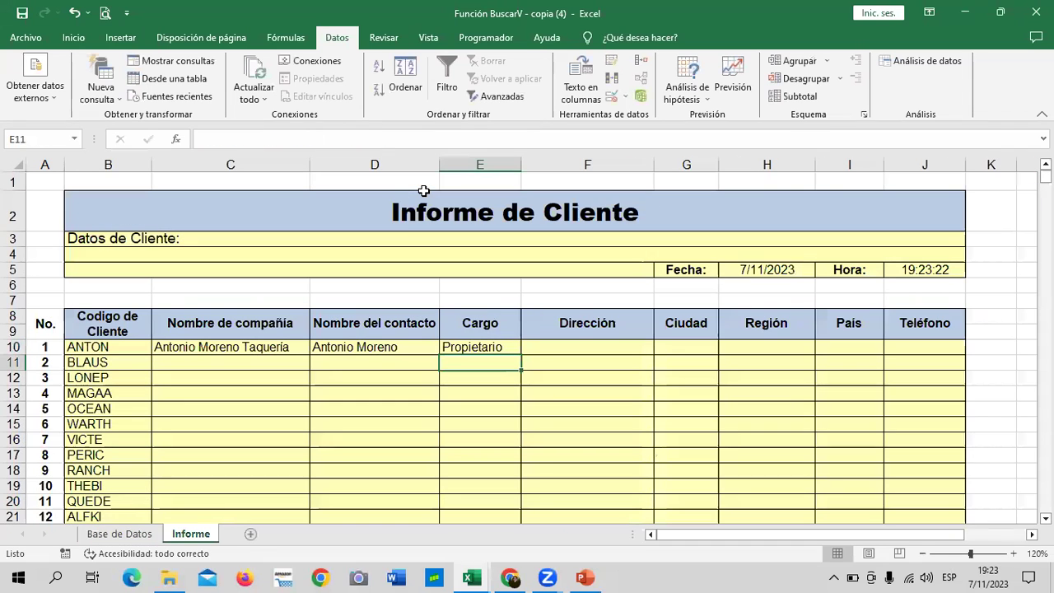
{"action": "left_click", "coordinate": [497, 348]}
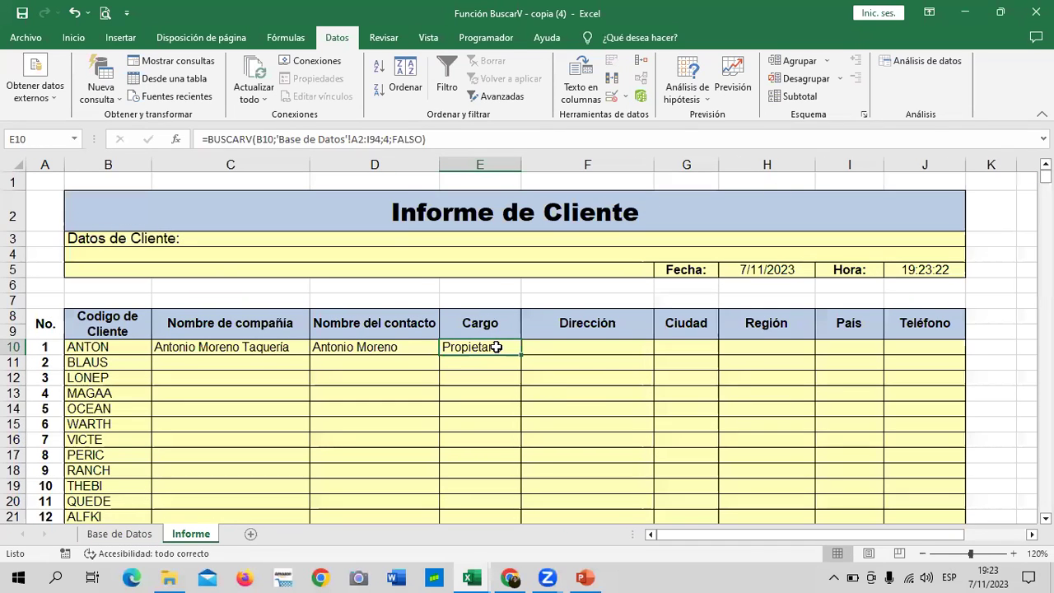
{"action": "left_click", "coordinate": [265, 347]}
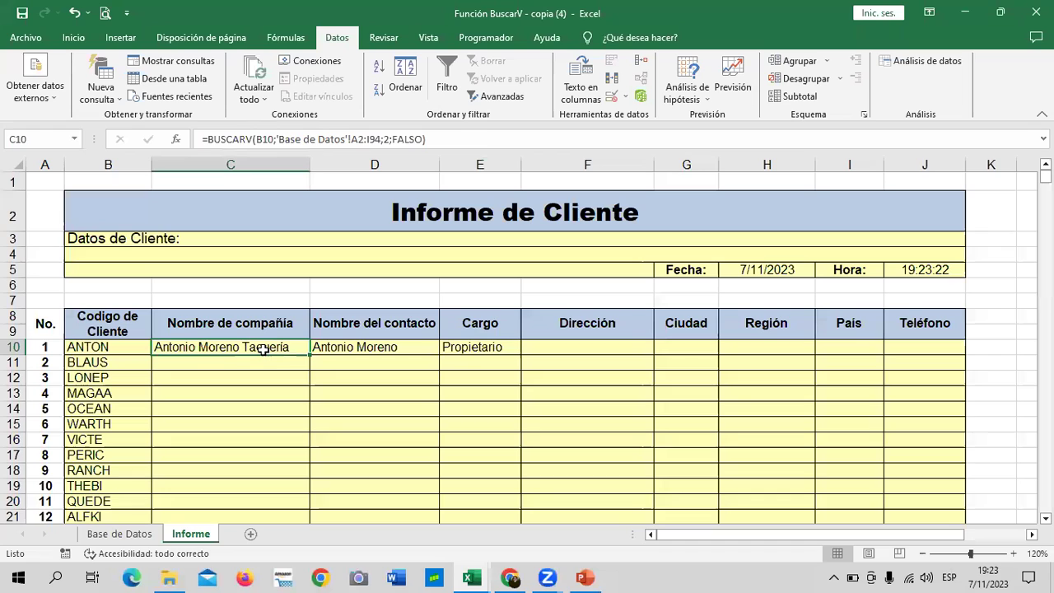
{"action": "left_click", "coordinate": [330, 347]}
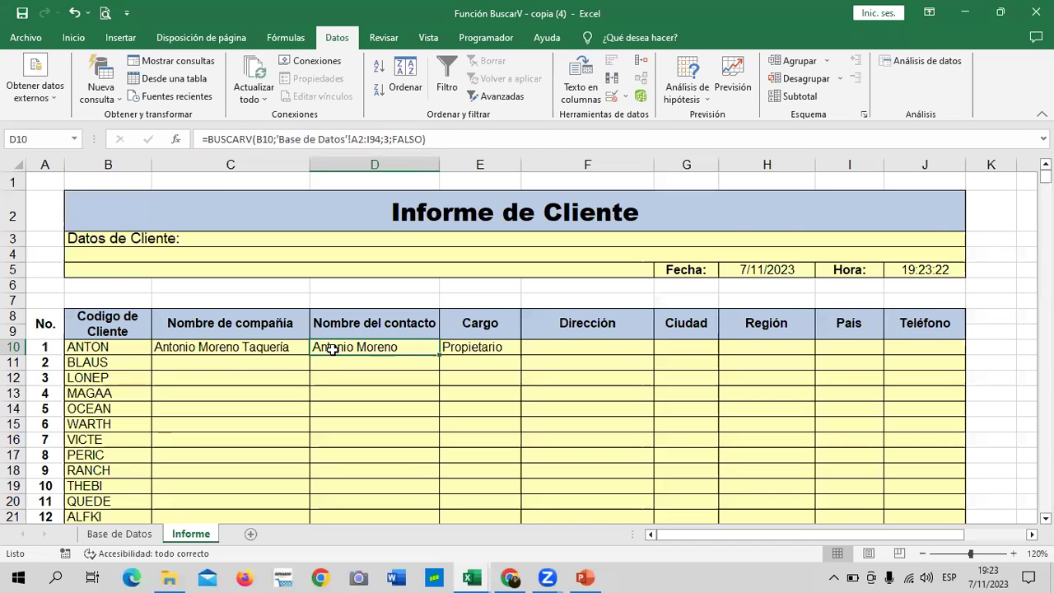
{"action": "left_click", "coordinate": [472, 347]}
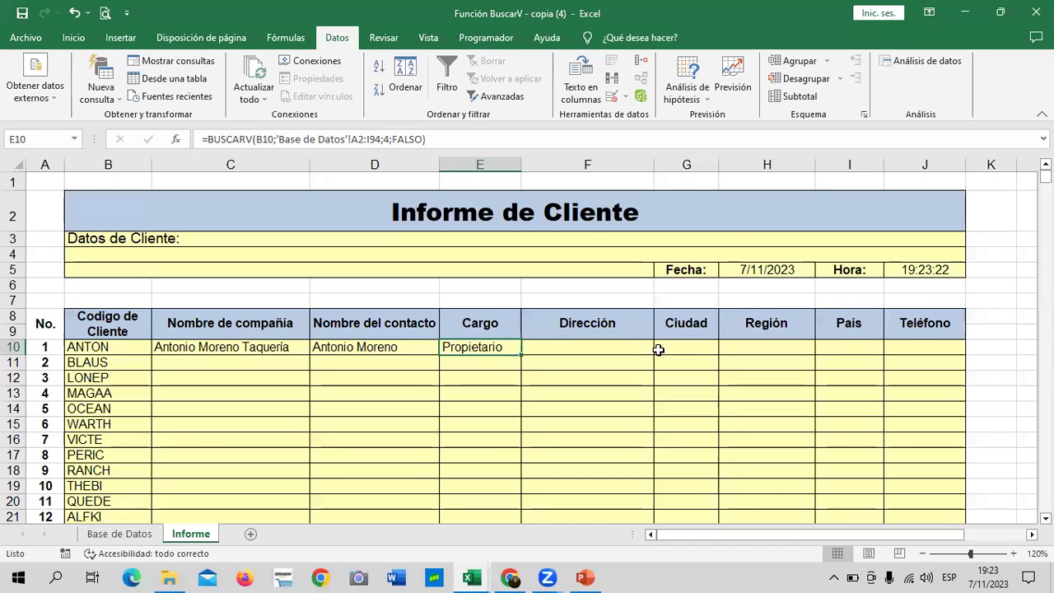
- Begin a BUSCARV in F10 with lookup value B10 and range 'Base de Datos'!A2:I94
{"action": "left_click", "coordinate": [613, 344]}
{"action": "type", "text": "="}
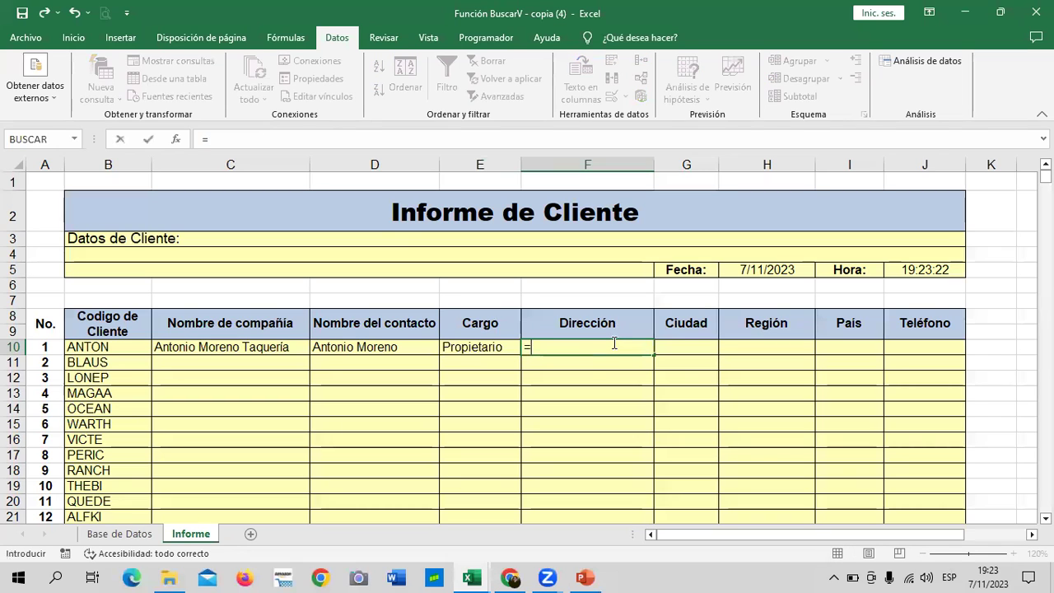
{"action": "type", "text": "buscar"}
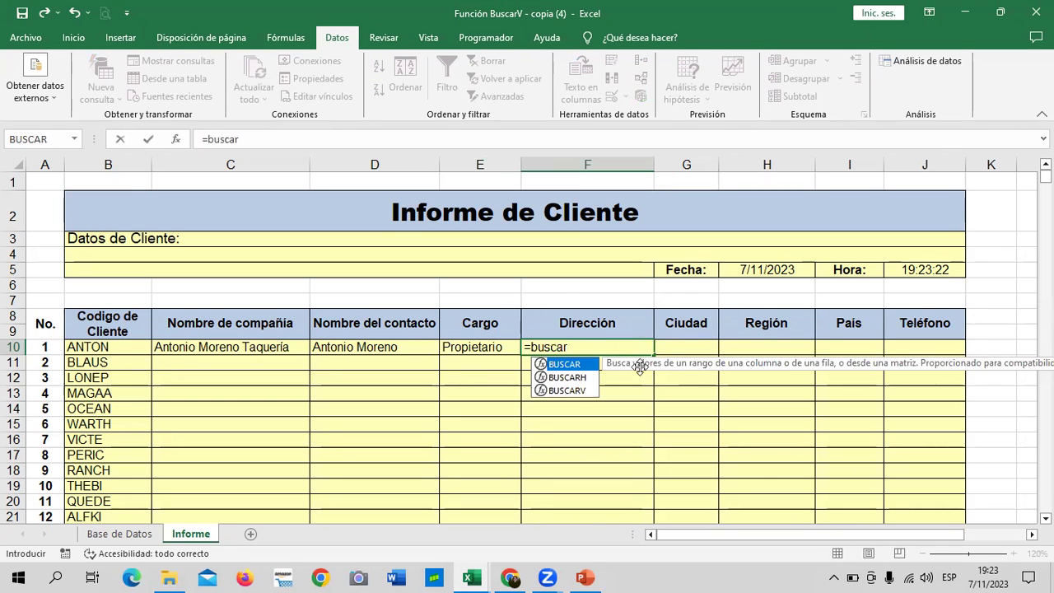
{"action": "double_click", "coordinate": [577, 391]}
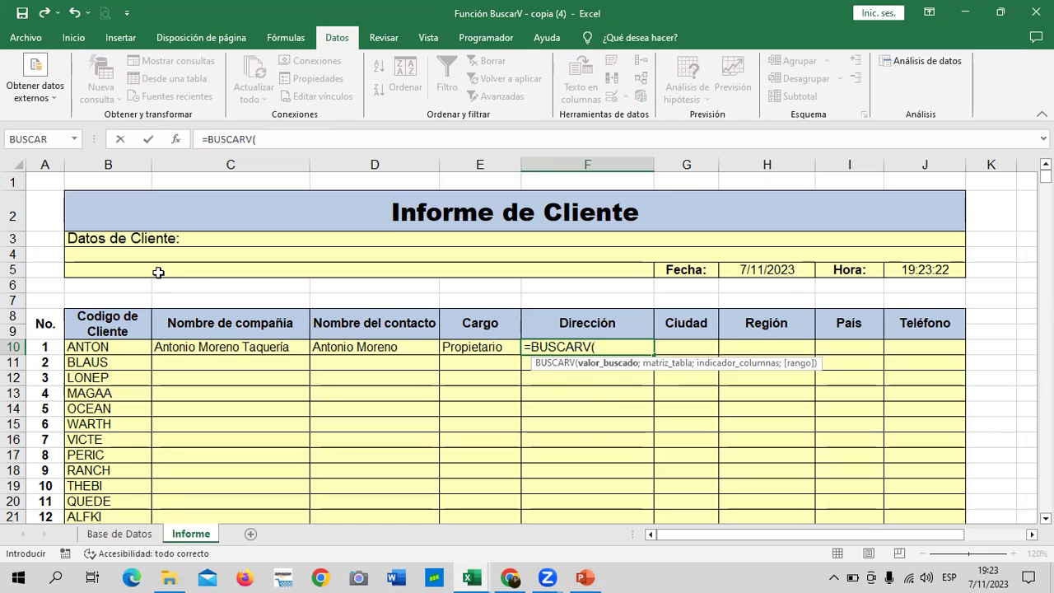
{"action": "left_click", "coordinate": [91, 345]}
{"action": "type", "text": ";"}
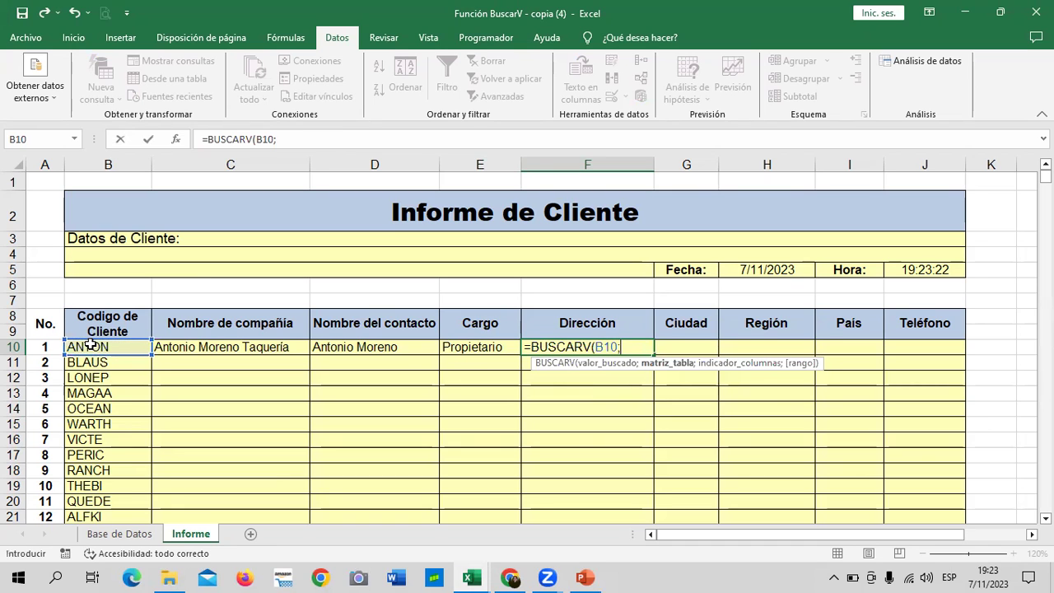
{"action": "left_click", "coordinate": [121, 534]}
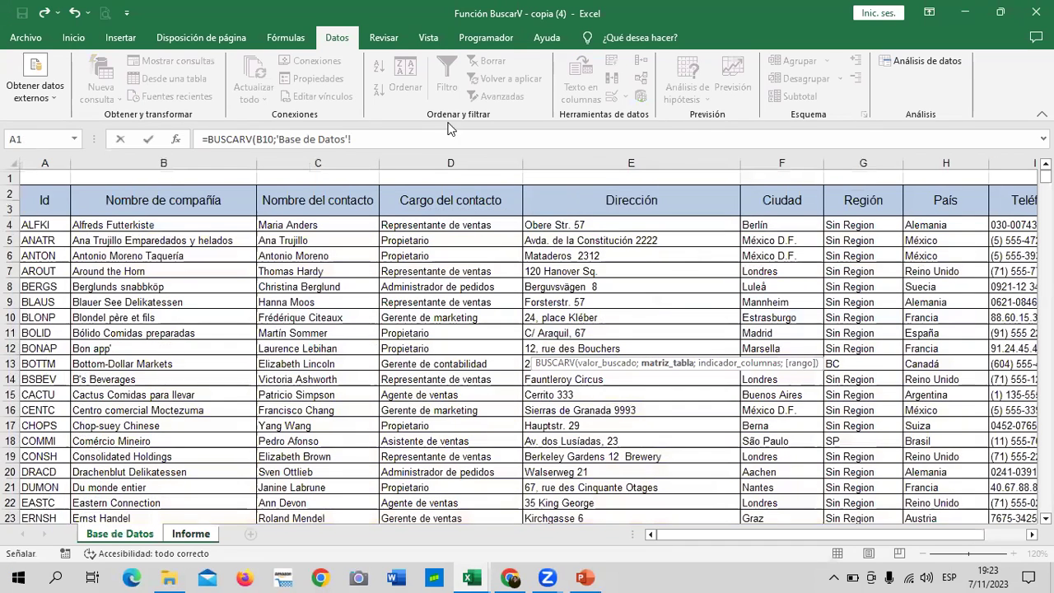
{"action": "mouse_move", "coordinate": [37, 226]}
{"action": "left_mouse_down"}
{"action": "mouse_move", "coordinate": [1012, 574]}
{"action": "mouse_move", "coordinate": [793, 565]}
{"action": "left_mouse_up"}
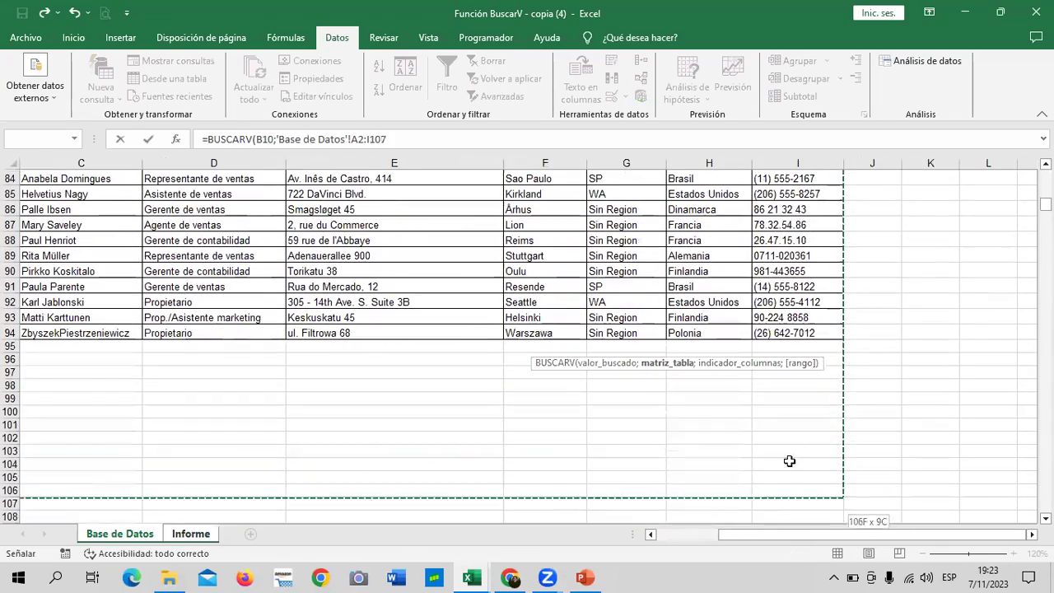
{"action": "left_click_drag", "start_coordinate": [791, 565], "coordinate": [790, 334]}
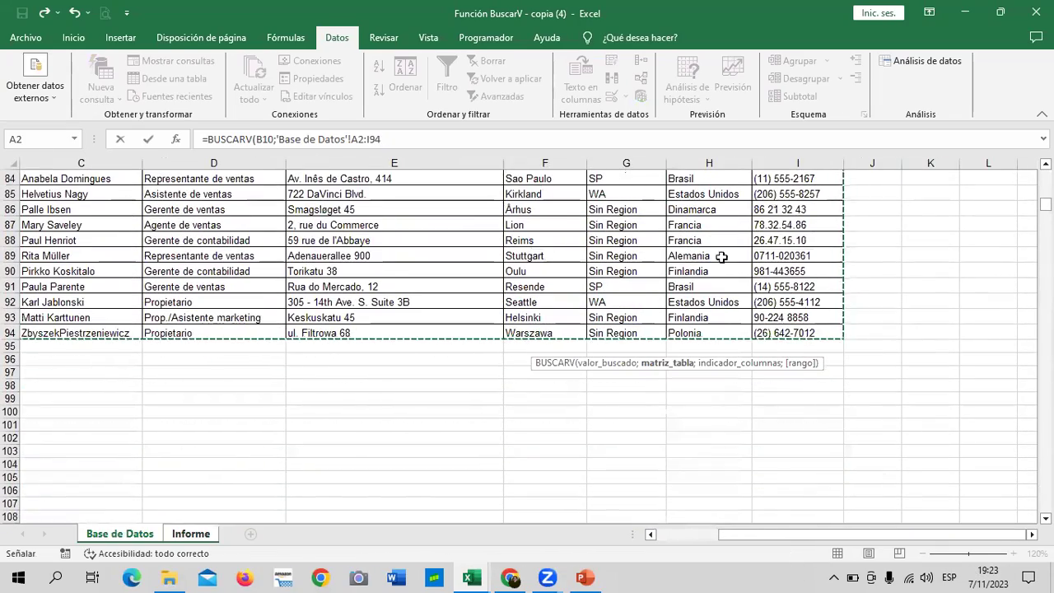
{"action": "left_click", "coordinate": [420, 140]}
- Complete the lookup with column 5 and FALSO, giving Mataderos 2312
{"action": "type", "text": ";"}
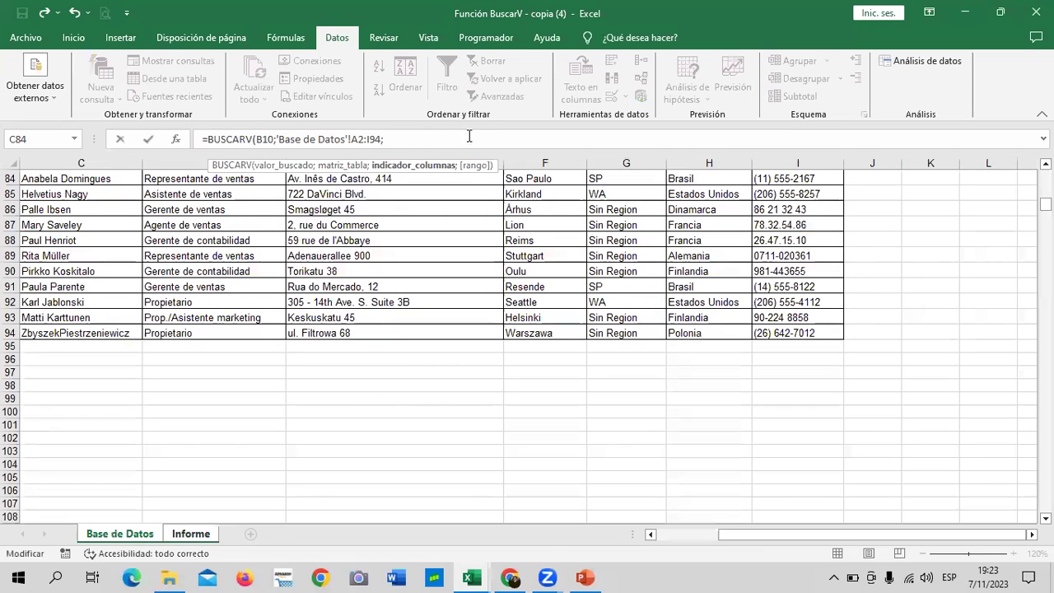
{"action": "left_click_drag", "start_coordinate": [1045, 204], "coordinate": [1045, 175]}
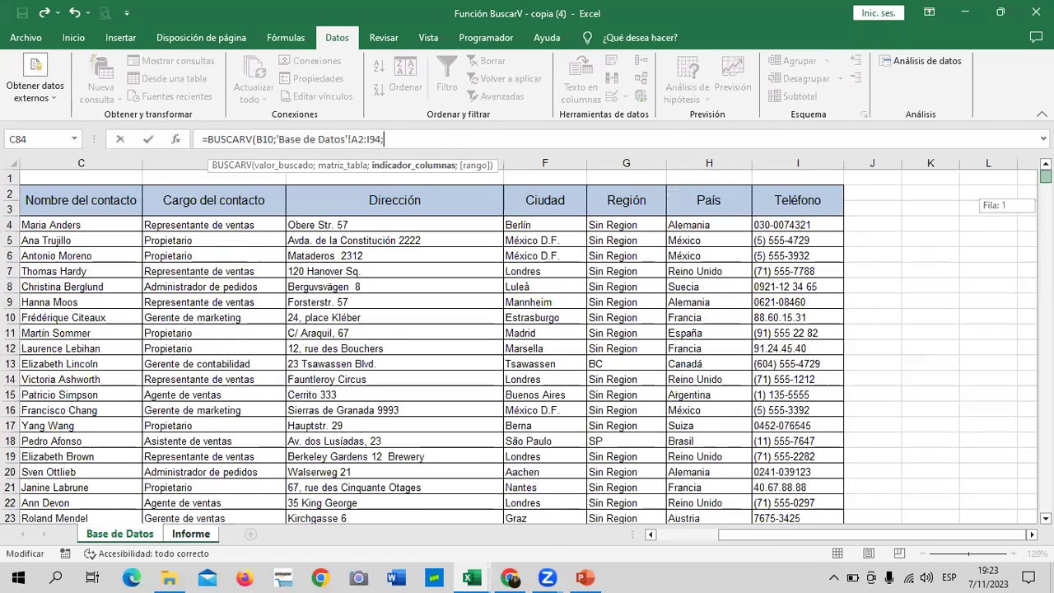
{"action": "left_click_drag", "start_coordinate": [799, 538], "coordinate": [738, 541]}
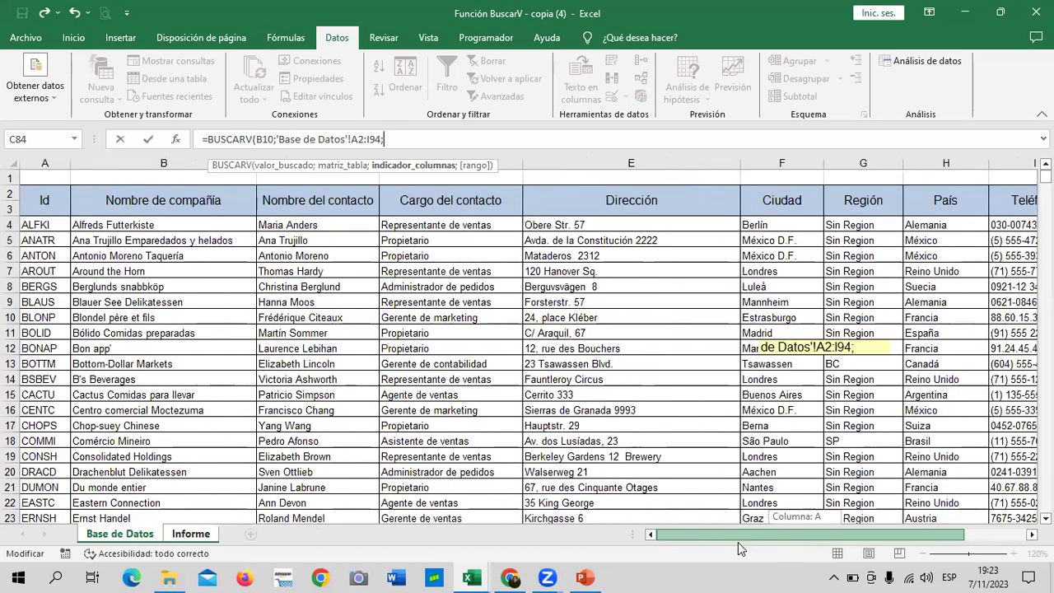
{"action": "left_click_drag", "start_coordinate": [738, 541], "coordinate": [738, 542]}
{"action": "type", "text": "5"}
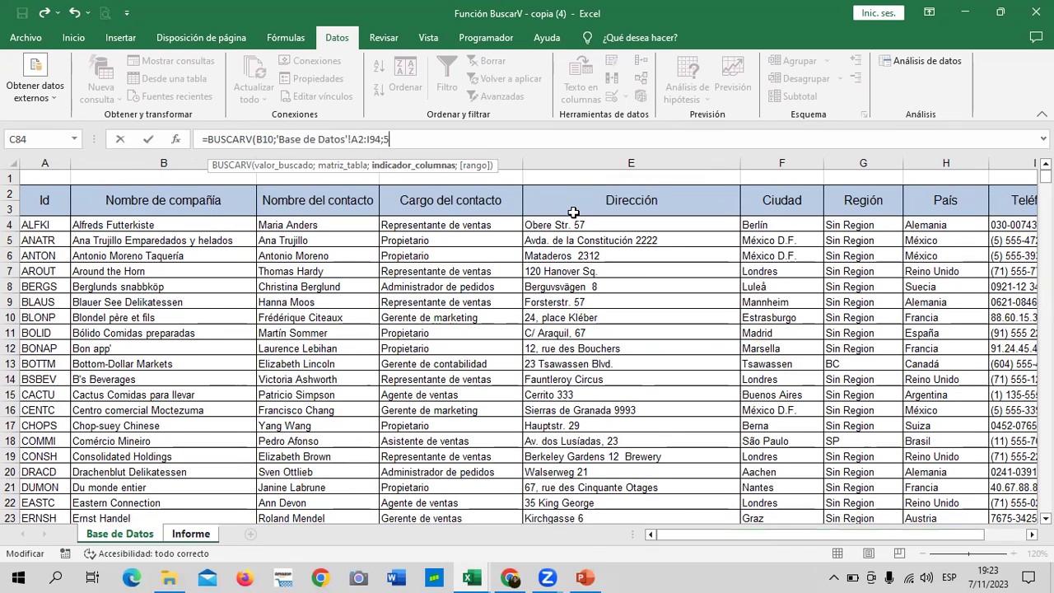
{"action": "type", "text": ";"}
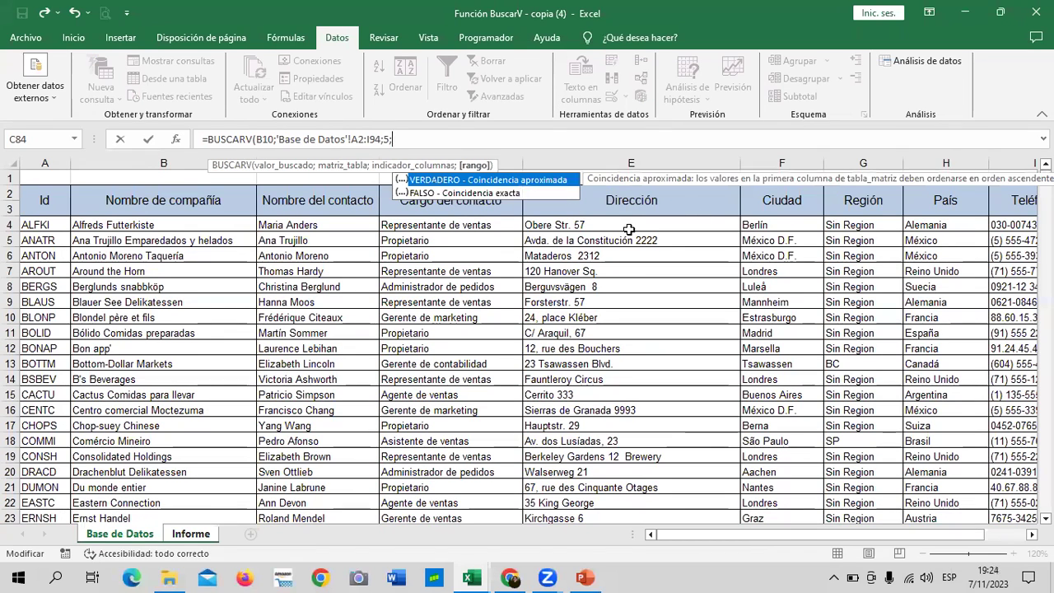
{"action": "double_click", "coordinate": [551, 193]}
{"action": "type", "text": ")"}
{"action": "key", "text": "Return"}
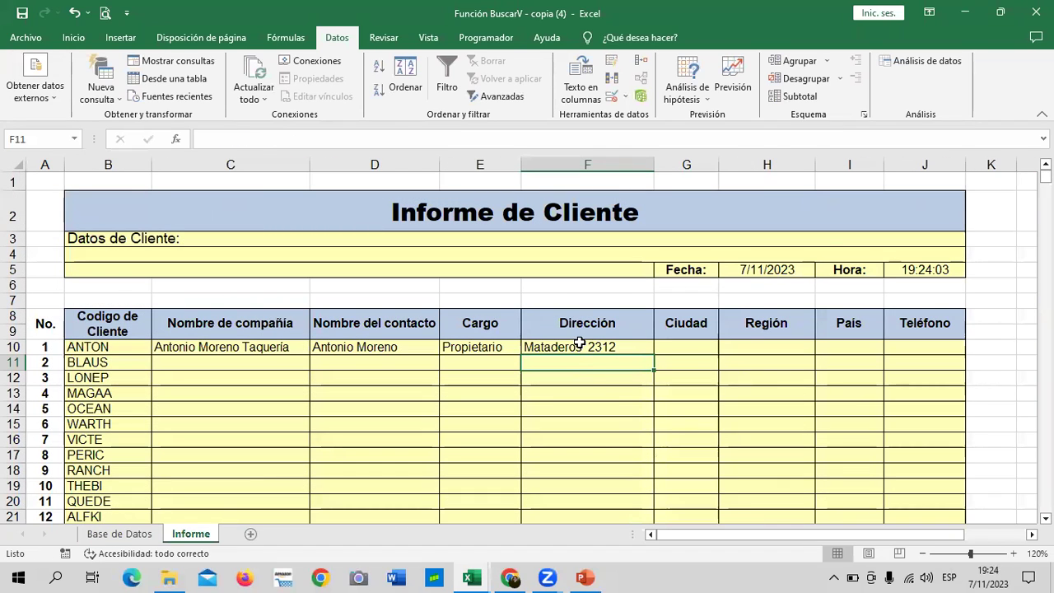
{"action": "left_click", "coordinate": [579, 346]}
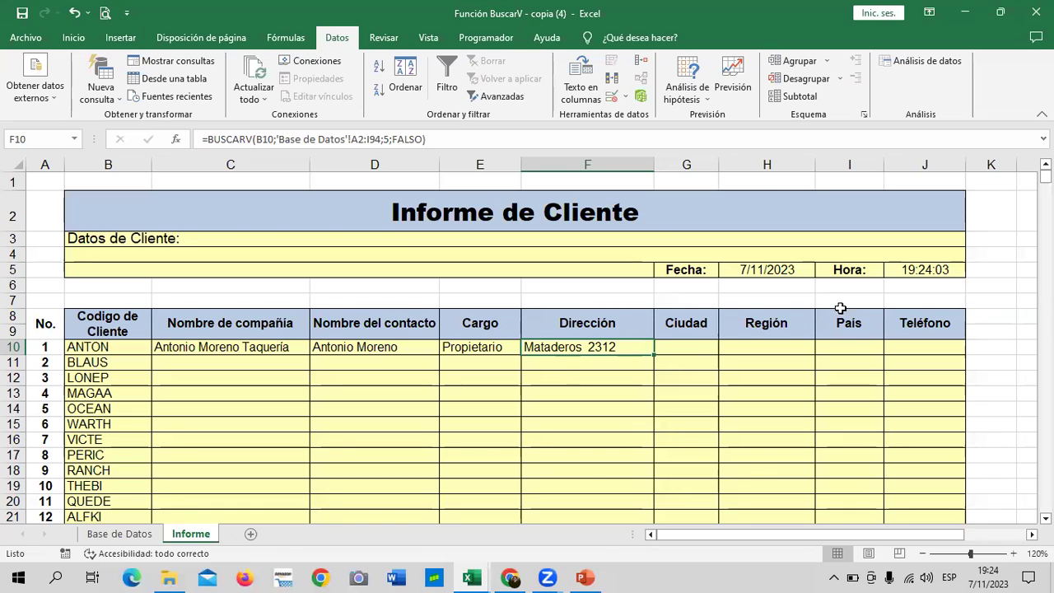
- Start =BUSCARV(B10; in G10 for the Ciudad column
{"action": "left_click", "coordinate": [686, 342]}
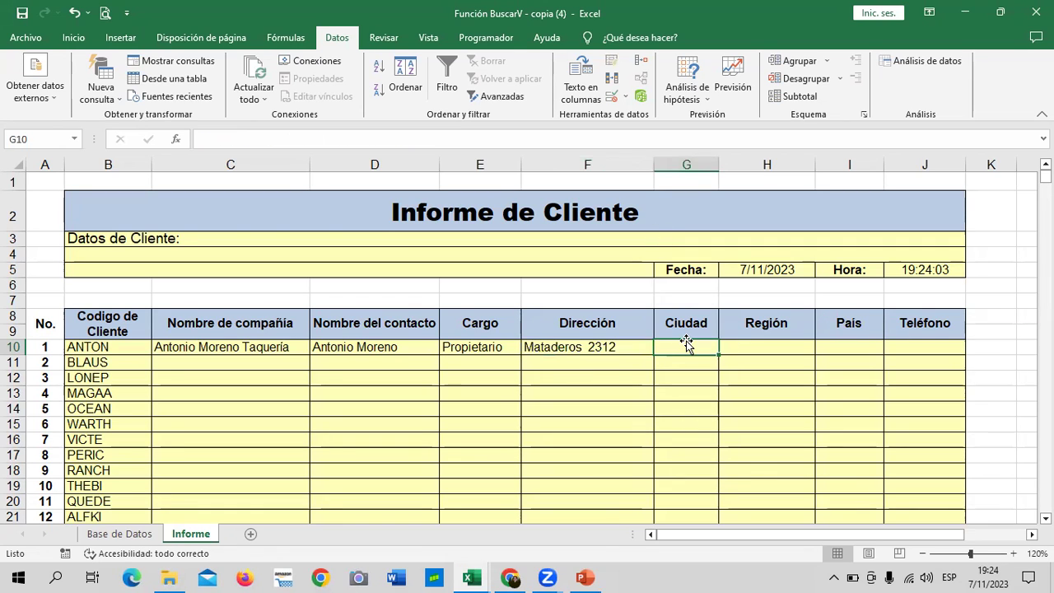
{"action": "type", "text": "="}
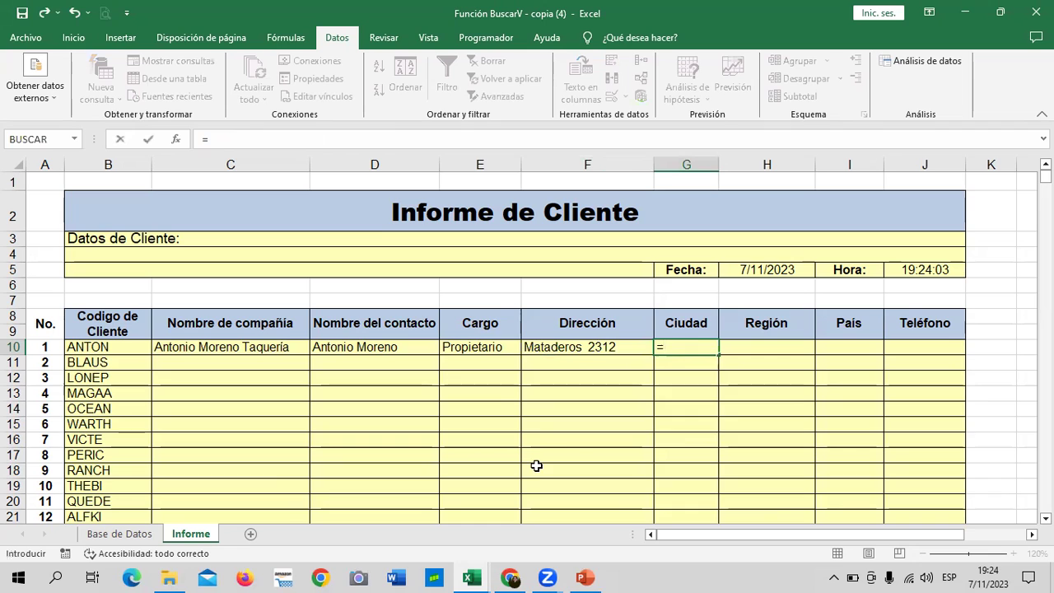
{"action": "type", "text": "buscar"}
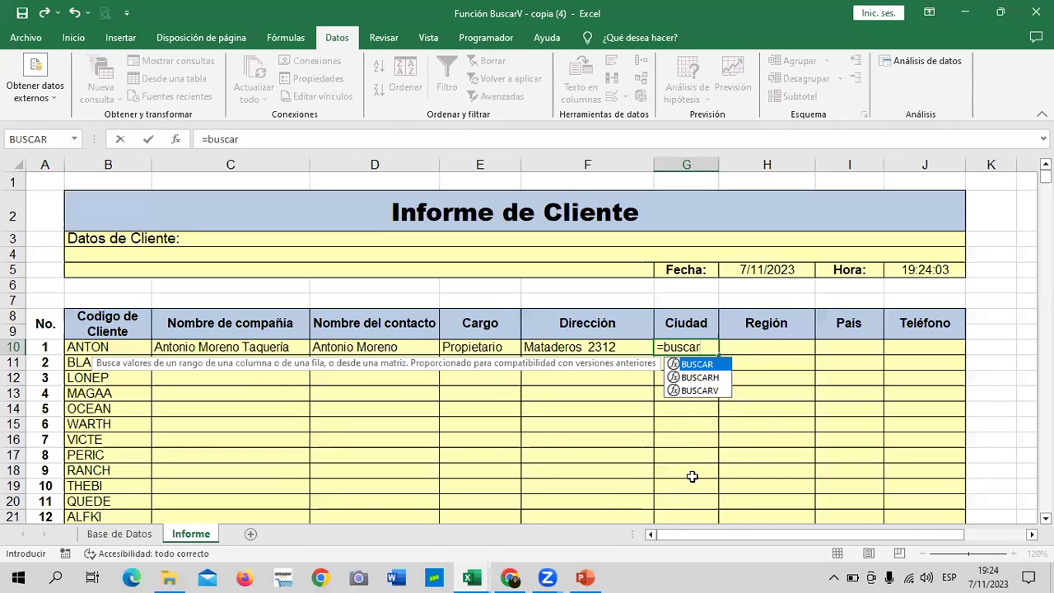
{"action": "left_click", "coordinate": [697, 393]}
{"action": "double_click", "coordinate": [697, 391]}
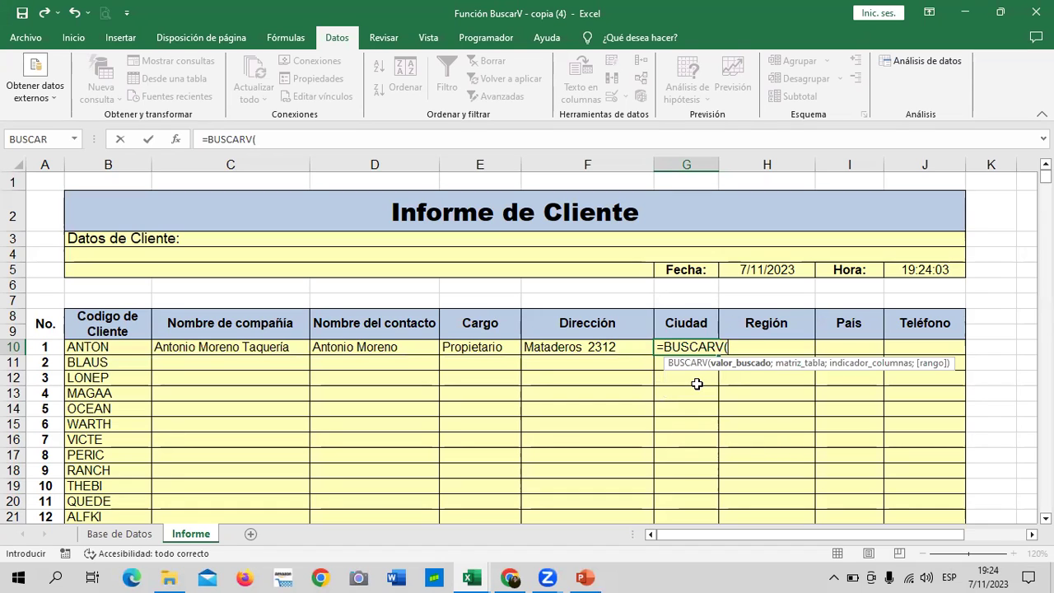
{"action": "left_click", "coordinate": [122, 348]}
{"action": "type", "text": ";"}
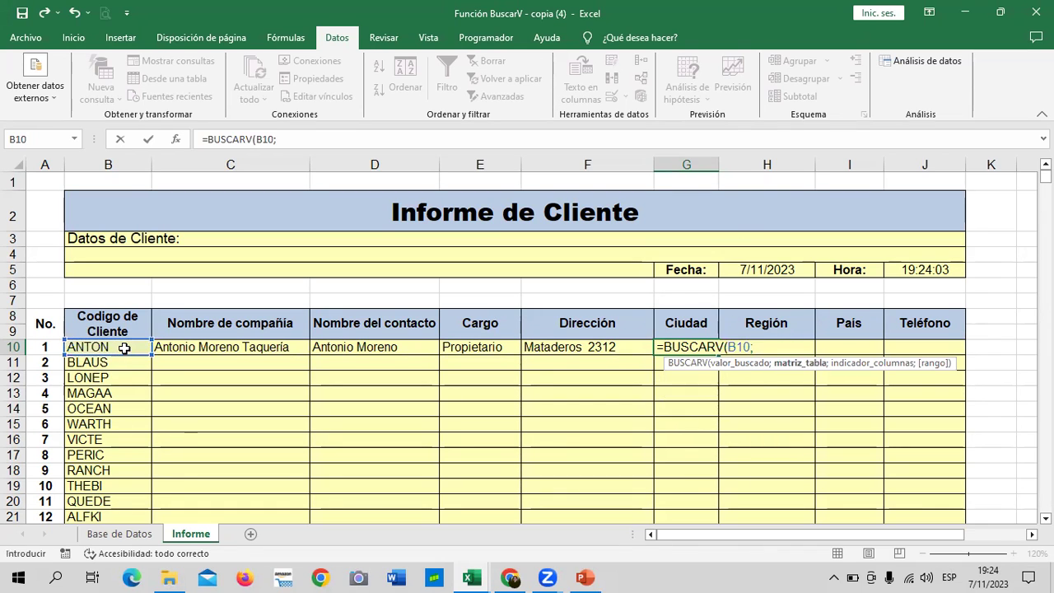
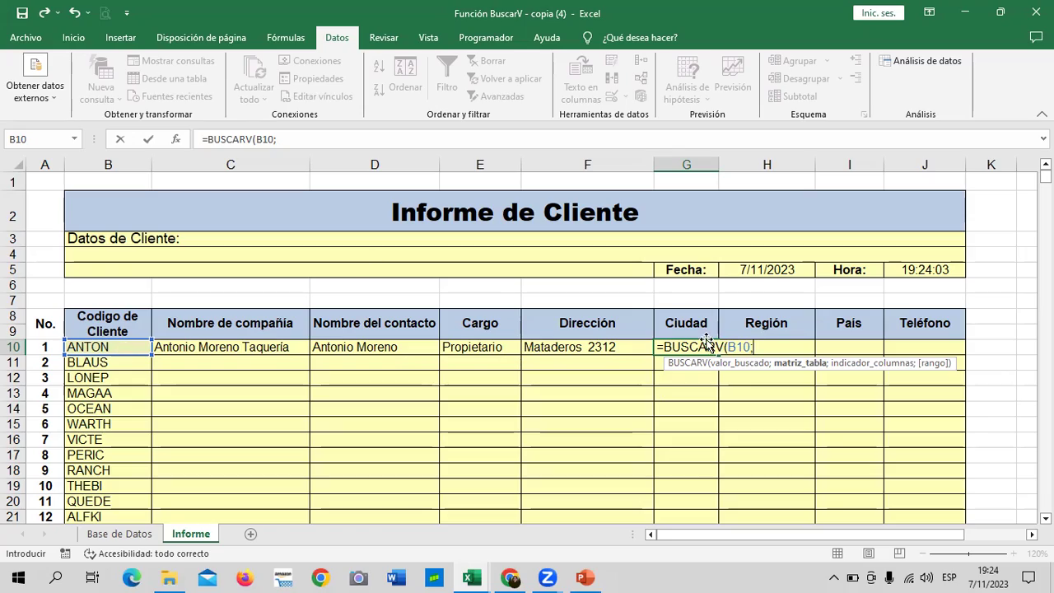
- Select 'Base de Datos'!A2:I94 as the lookup table for ANTON's Ciudad formula
{"action": "left_click", "coordinate": [132, 535]}
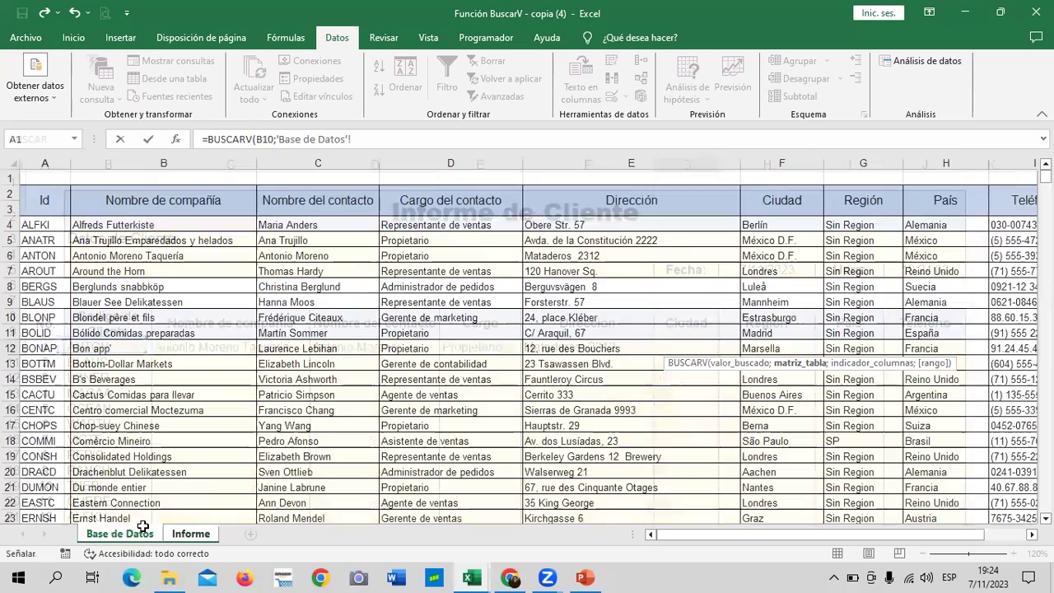
{"action": "left_click", "coordinate": [59, 201]}
{"action": "left_click_drag", "start_coordinate": [59, 201], "coordinate": [1011, 570]}
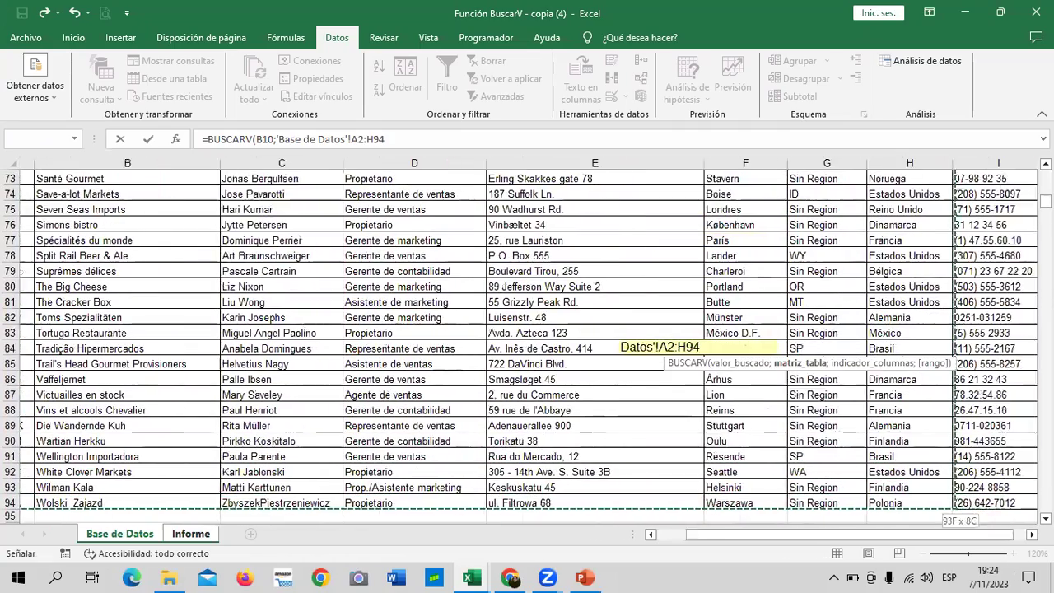
{"action": "left_click_drag", "start_coordinate": [1012, 569], "coordinate": [822, 509]}
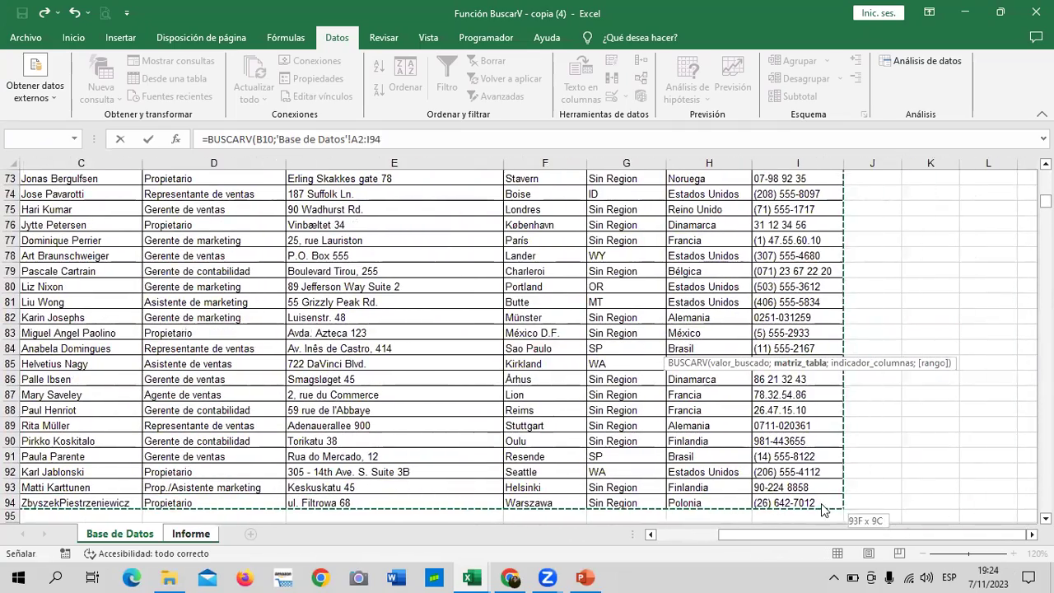
{"action": "left_click", "coordinate": [430, 142]}
- Finish the lookup with column 6 and FALSO so it shows México D.F., then widen column G
{"action": "type", "text": ";"}
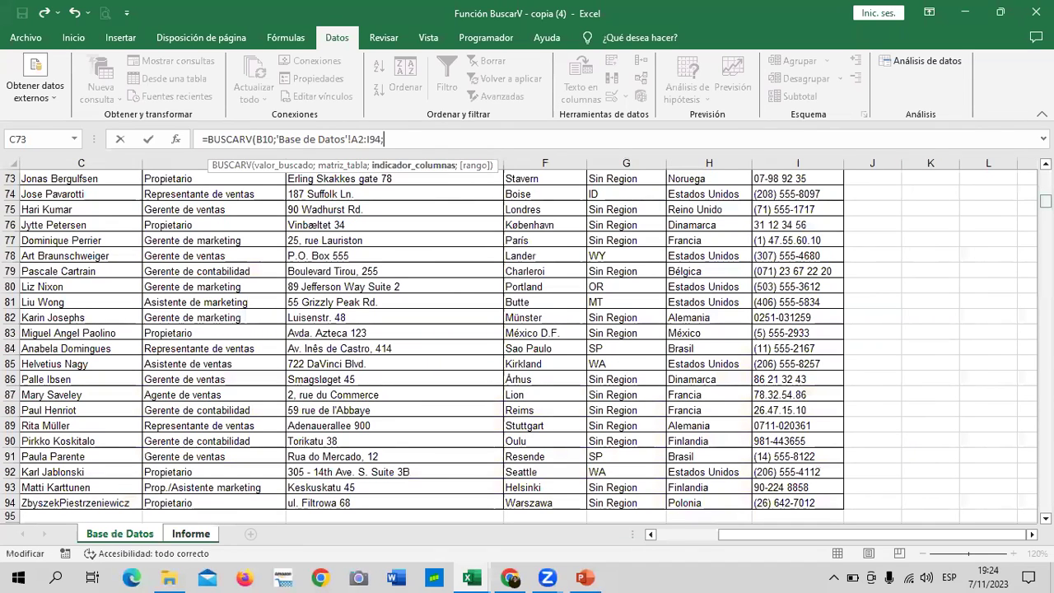
{"action": "left_click_drag", "start_coordinate": [1045, 201], "coordinate": [1045, 176]}
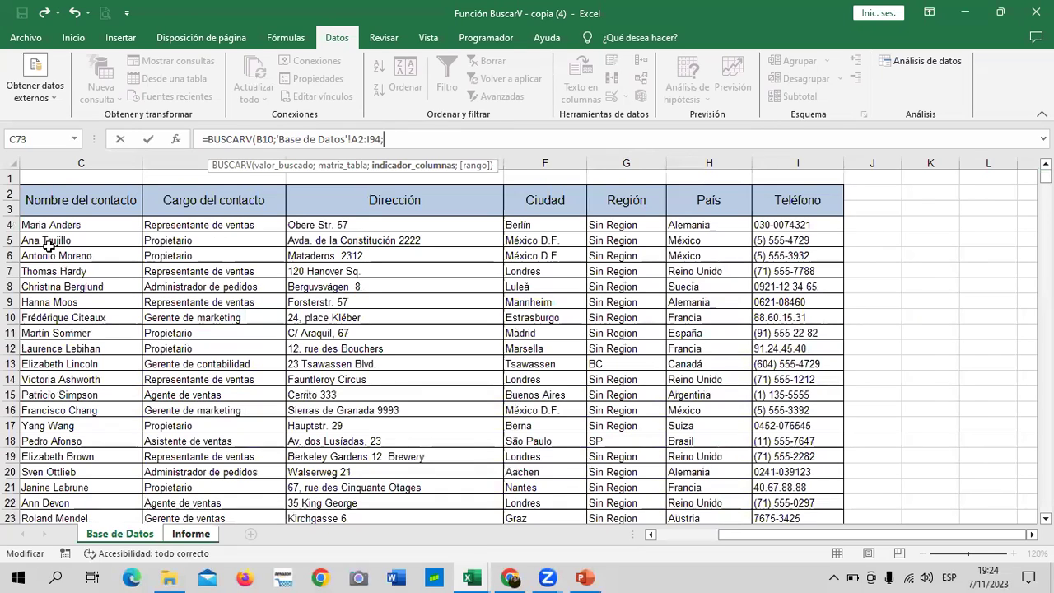
{"action": "left_click_drag", "start_coordinate": [858, 534], "coordinate": [787, 547]}
{"action": "type", "text": "6"}
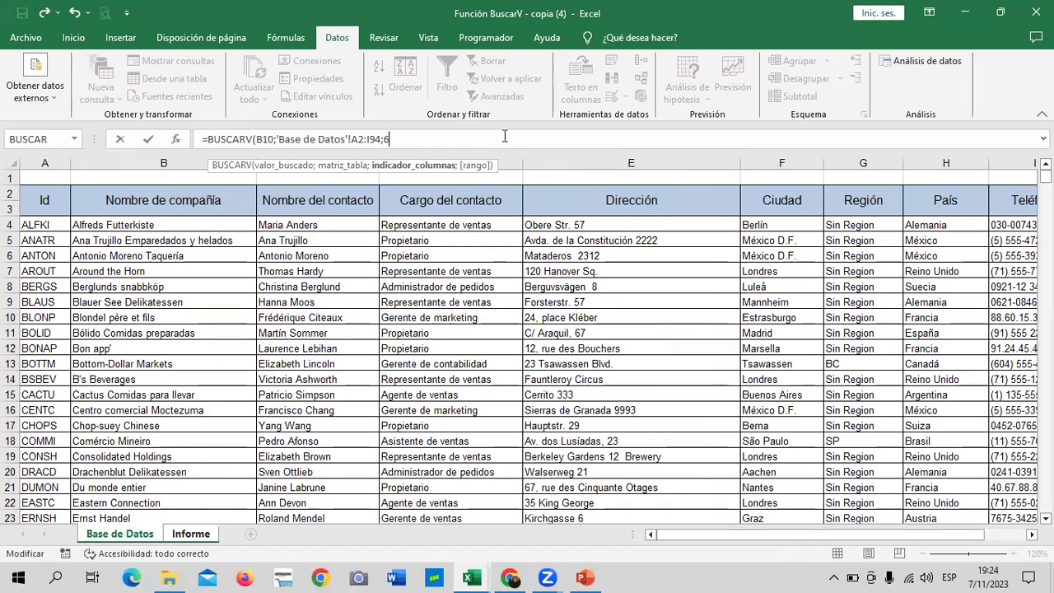
{"action": "type", "text": ";"}
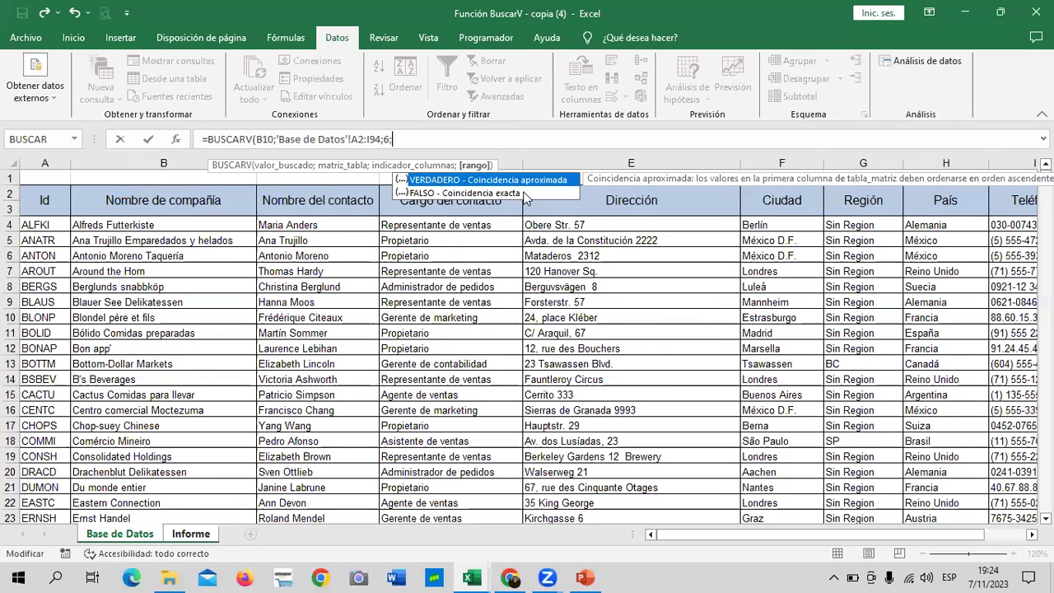
{"action": "double_click", "coordinate": [524, 192]}
{"action": "key", "text": "Return"}
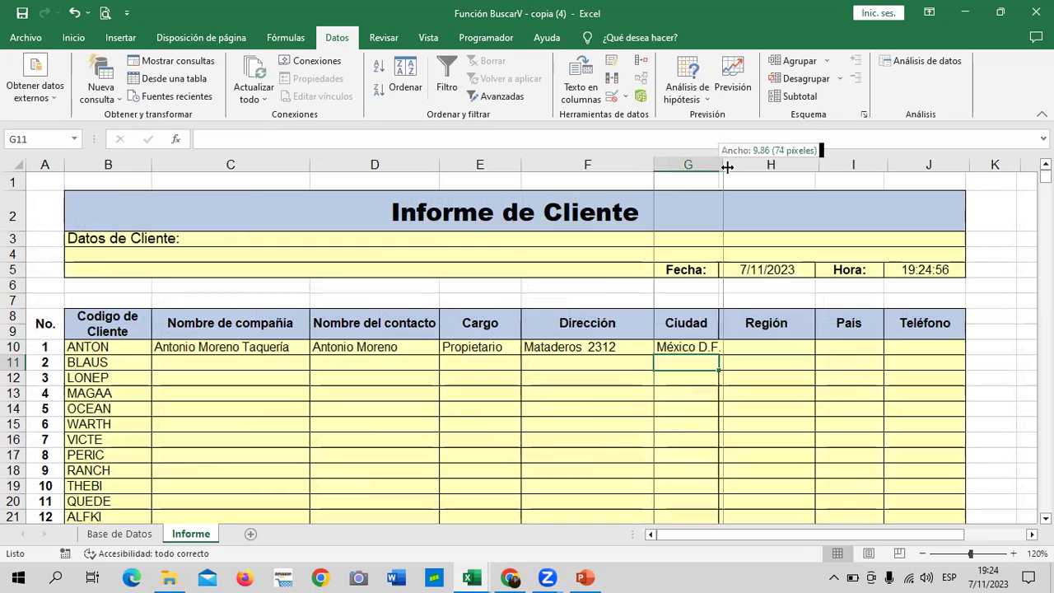
{"action": "left_click_drag", "start_coordinate": [718, 168], "coordinate": [729, 168]}
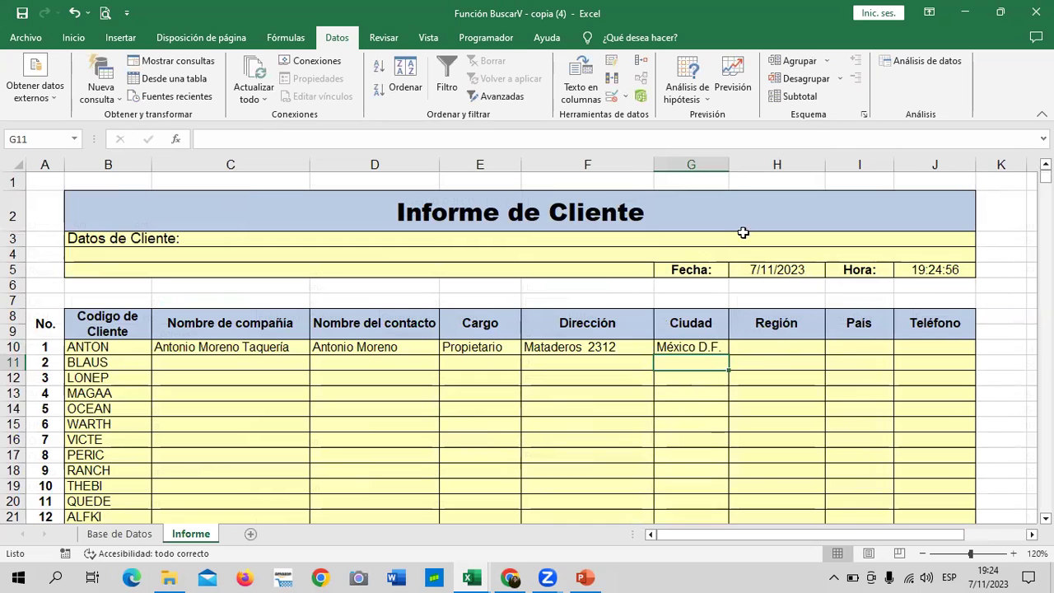
- In H10, enter an exact-match BUSCARV of B10 against 'Base de Datos'!A2:I94 so it shows Sin Region
{"action": "left_click", "coordinate": [772, 346]}
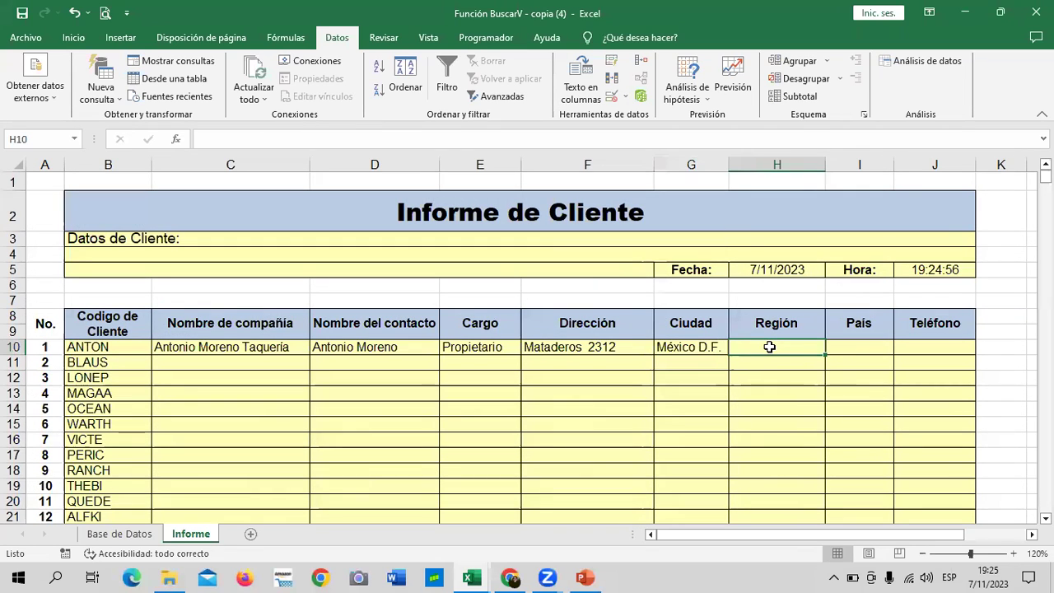
{"action": "type", "text": "="}
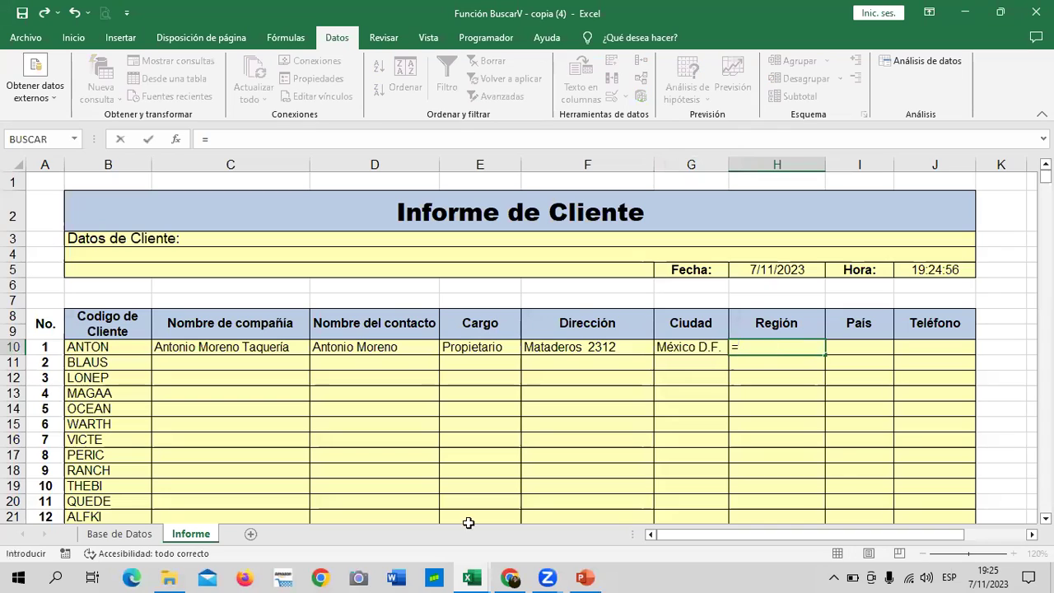
{"action": "type", "text": "buscar"}
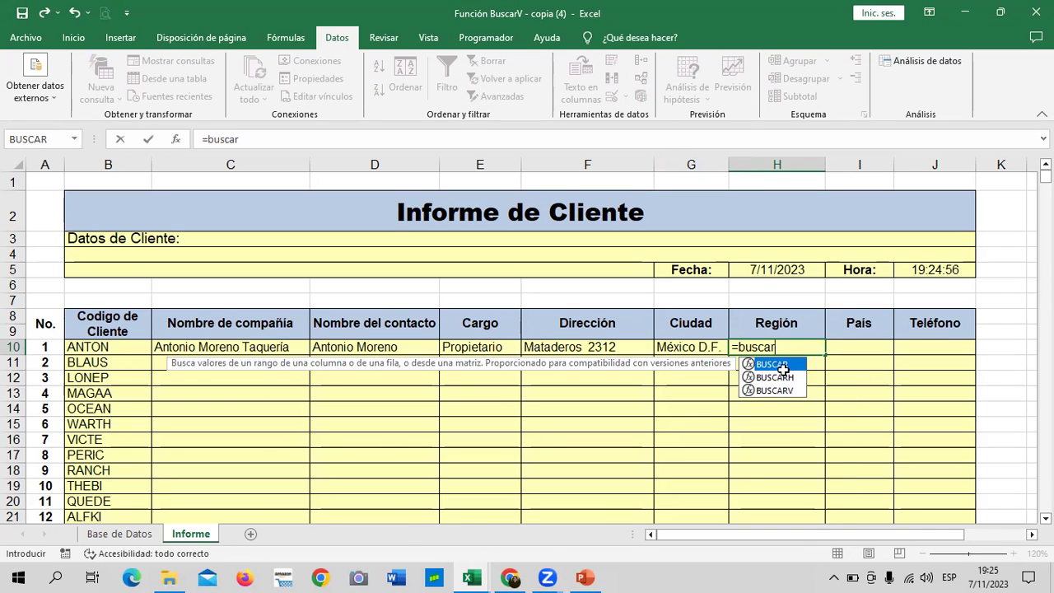
{"action": "type", "text": "v"}
{"action": "key", "text": "Tab"}
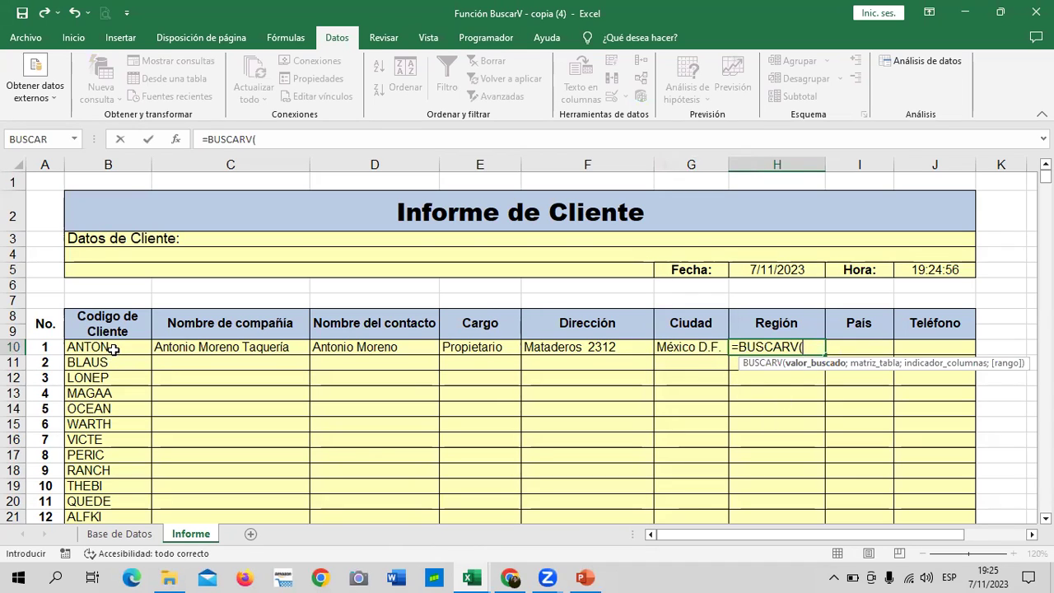
{"action": "left_click", "coordinate": [113, 349]}
{"action": "type", "text": ";"}
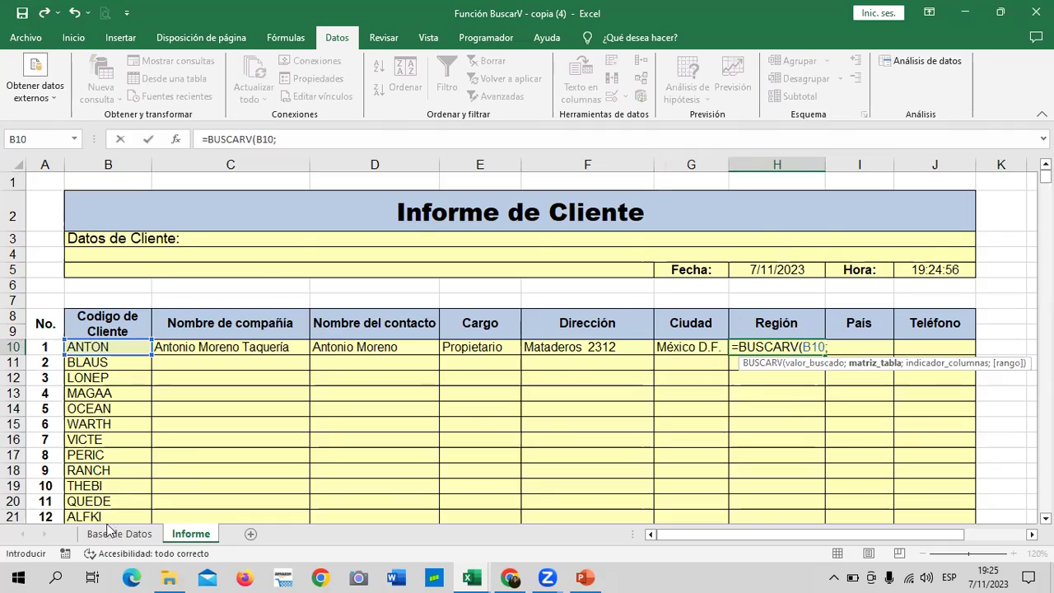
{"action": "left_click", "coordinate": [115, 533]}
{"action": "mouse_move", "coordinate": [32, 203]}
{"action": "left_mouse_down"}
{"action": "mouse_move", "coordinate": [1022, 531]}
{"action": "mouse_move", "coordinate": [788, 555]}
{"action": "mouse_move", "coordinate": [800, 567]}
{"action": "mouse_move", "coordinate": [798, 440]}
{"action": "left_mouse_up"}
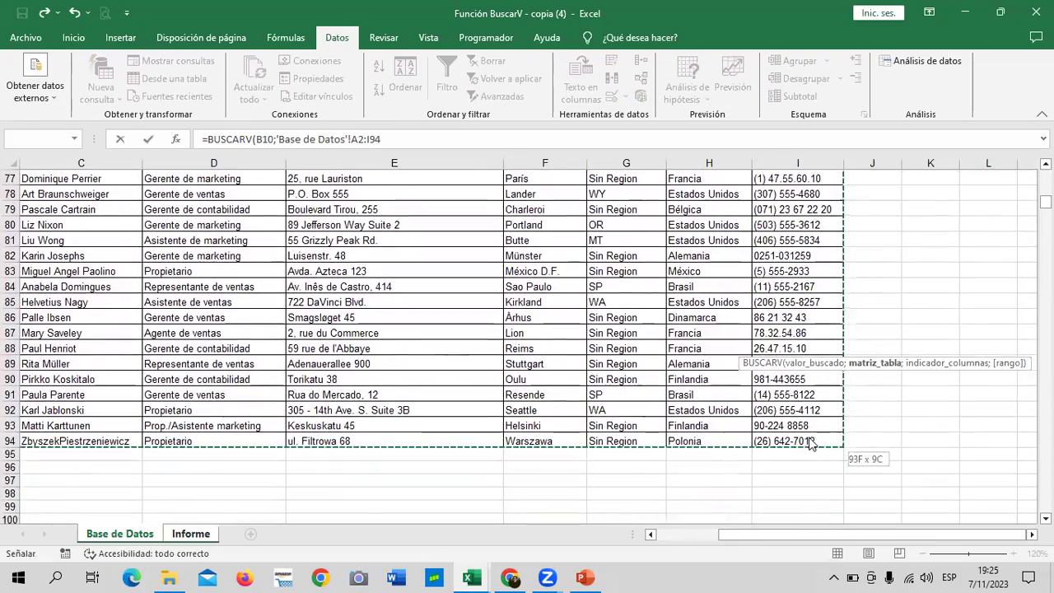
{"action": "type", "text": ";"}
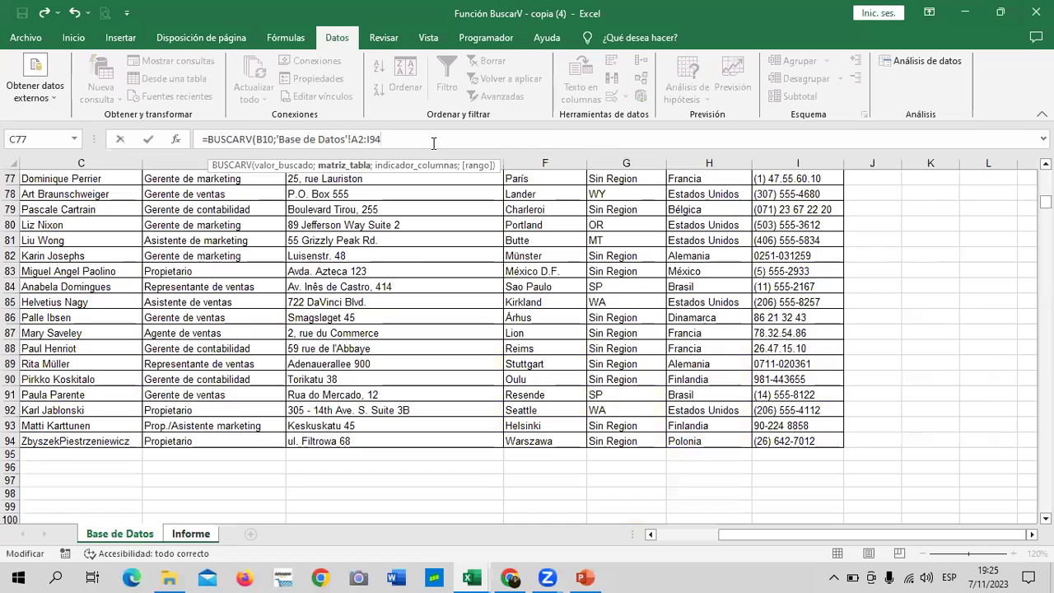
{"action": "type", "text": "6"}
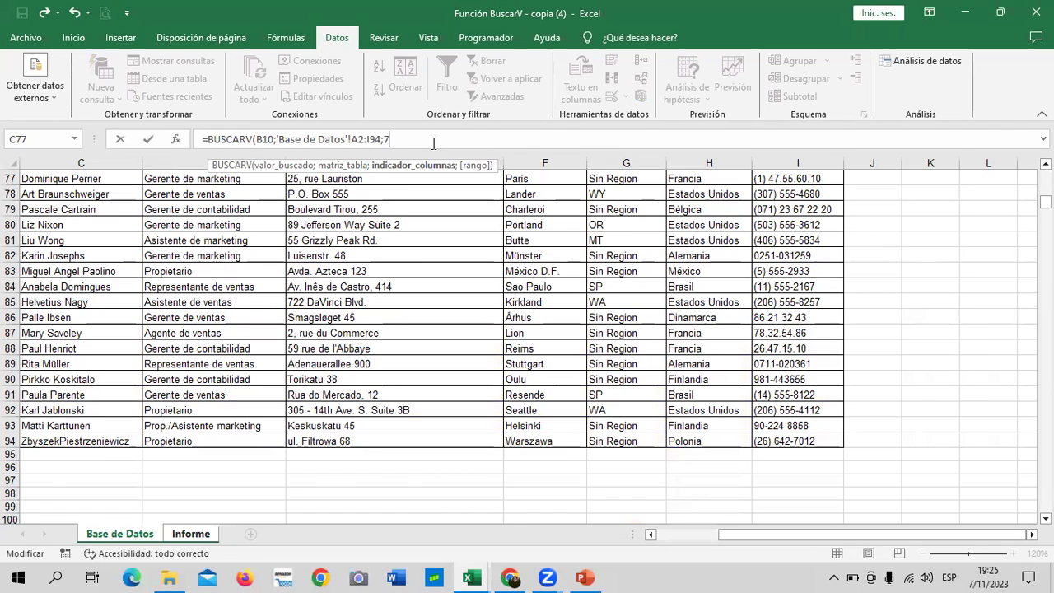
{"action": "type", "text": ";"}
{"action": "double_click", "coordinate": [449, 194]}
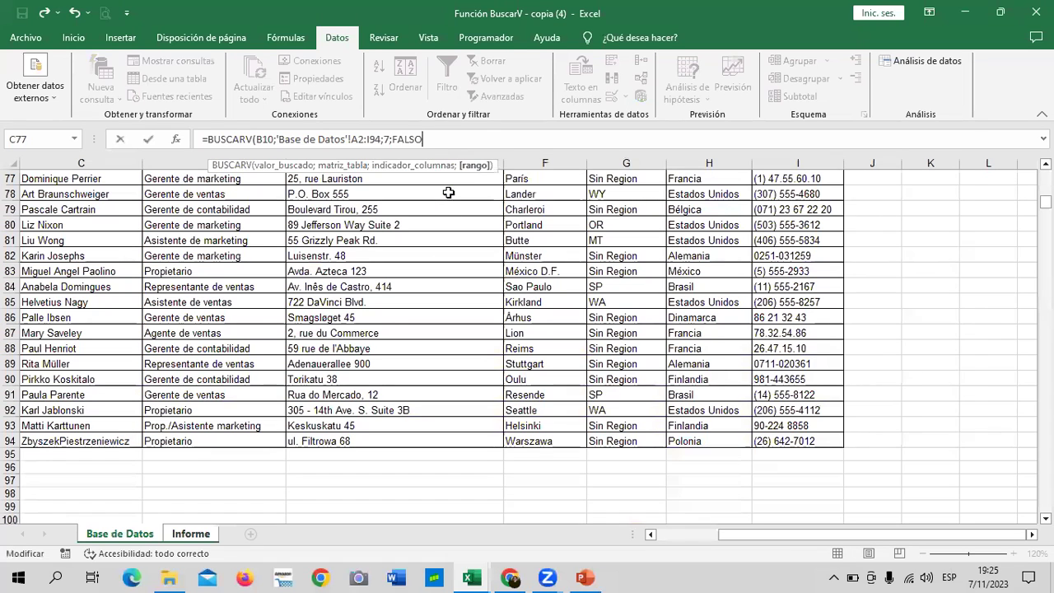
{"action": "type", "text": ")"}
{"action": "key", "text": "Return"}
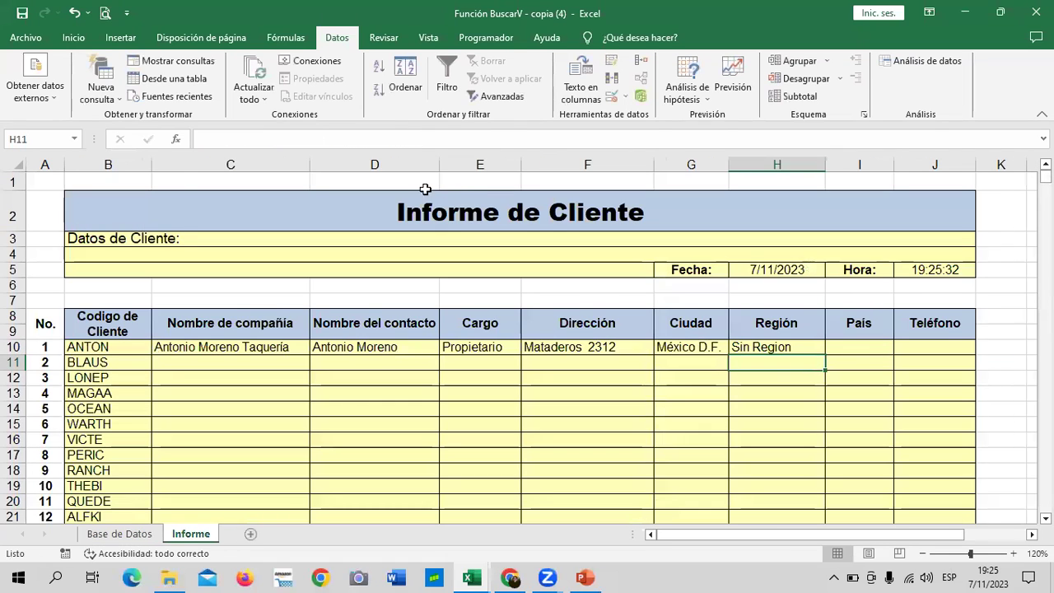
{"action": "key", "text": "Up"}
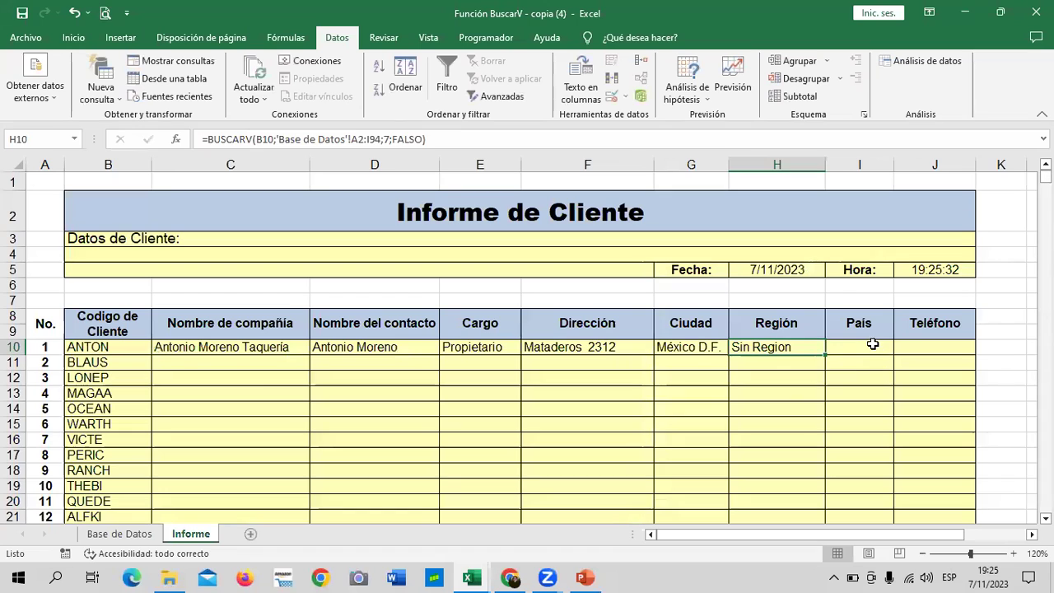
- Start a BUSCARV in I10 using B10 as the lookup value
{"action": "left_click", "coordinate": [871, 347]}
{"action": "type", "text": "=buscar"}
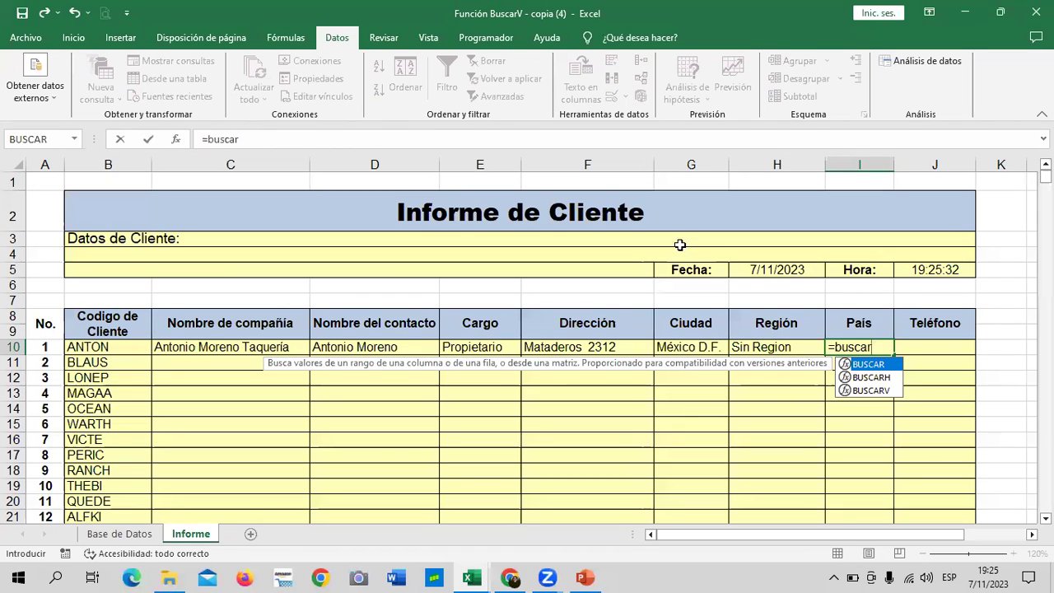
{"action": "left_click", "coordinate": [872, 392]}
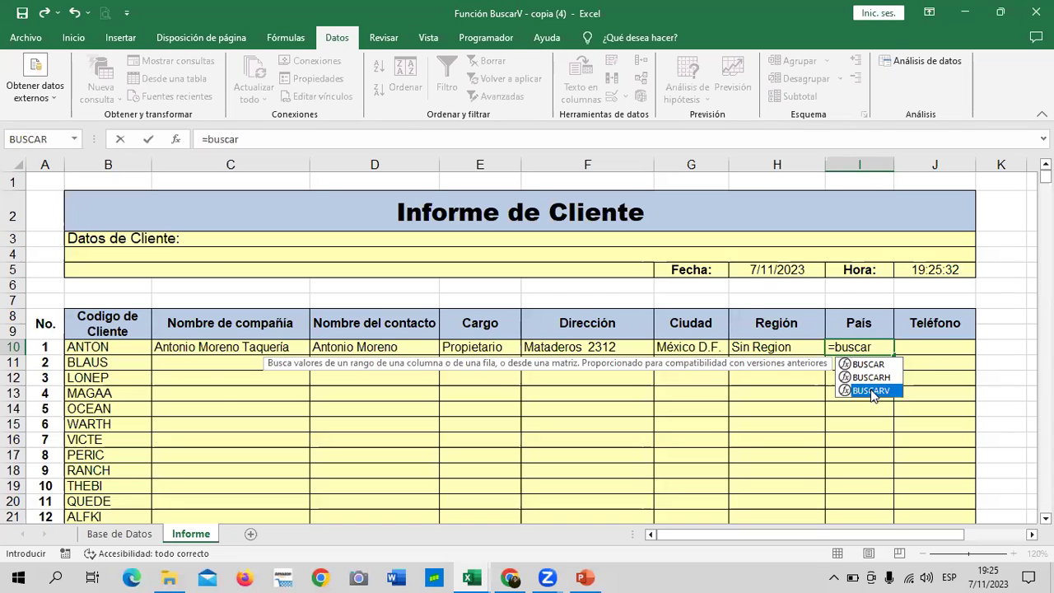
{"action": "double_click", "coordinate": [873, 392]}
{"action": "left_click", "coordinate": [136, 348]}
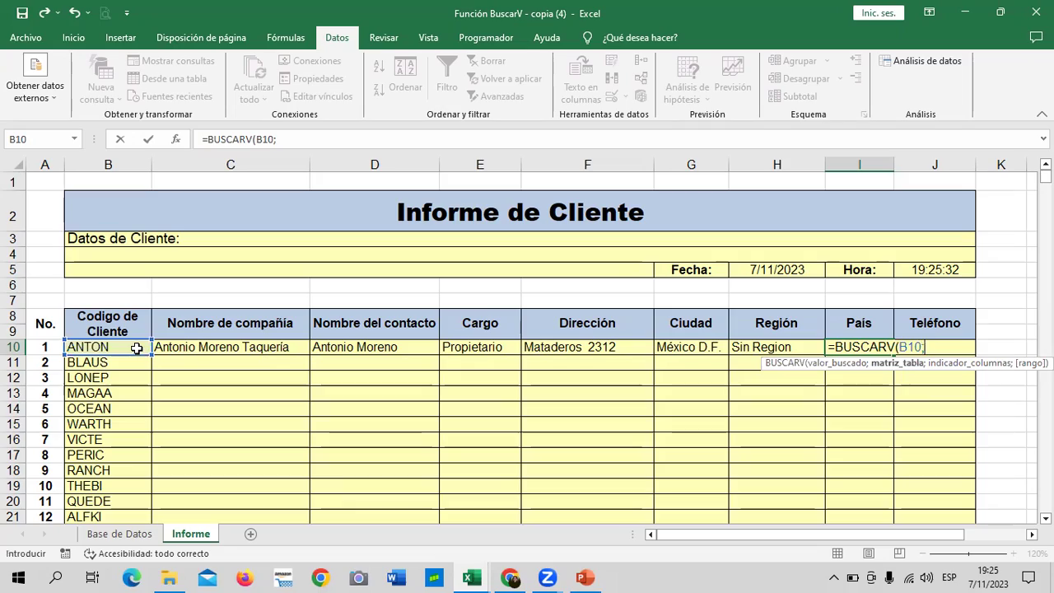
{"action": "type", "text": ";"}
- Select 'Base de Datos'!A2:I94 as the lookup table
{"action": "left_click", "coordinate": [120, 534]}
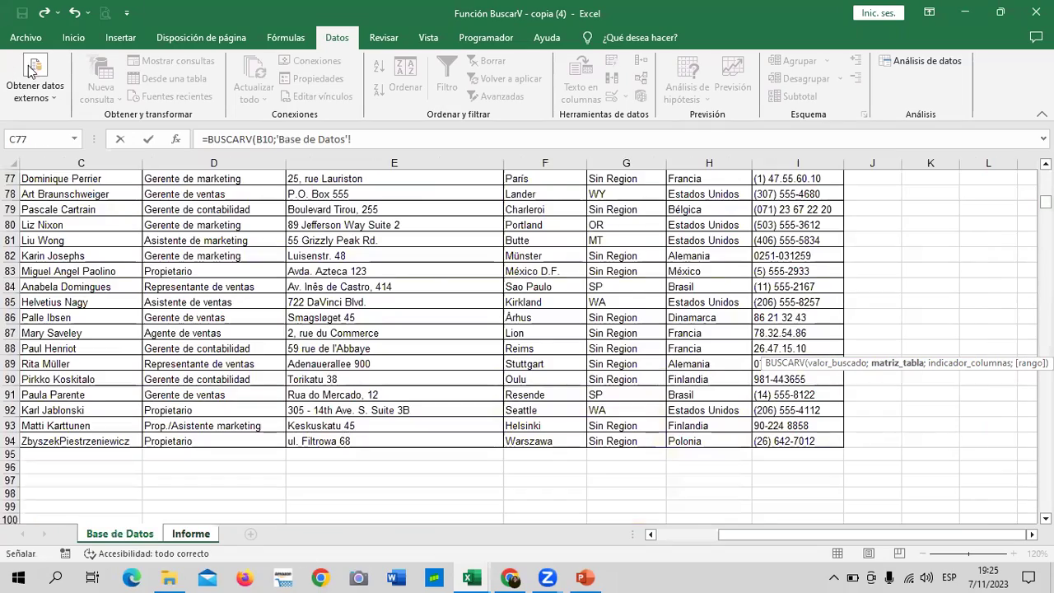
{"action": "scroll", "coordinate": [676, 494], "scroll_direction": "up", "scroll_amount": 4}
{"action": "scroll", "coordinate": [676, 494], "scroll_direction": "up", "scroll_amount": 5}
{"action": "left_click_drag", "start_coordinate": [784, 542], "coordinate": [613, 544]}
{"action": "scroll", "coordinate": [144, 360], "scroll_direction": "up", "scroll_amount": 2}
{"action": "scroll", "coordinate": [144, 360], "scroll_direction": "up", "scroll_amount": 8}
{"action": "scroll", "coordinate": [144, 359], "scroll_direction": "up", "scroll_amount": 6}
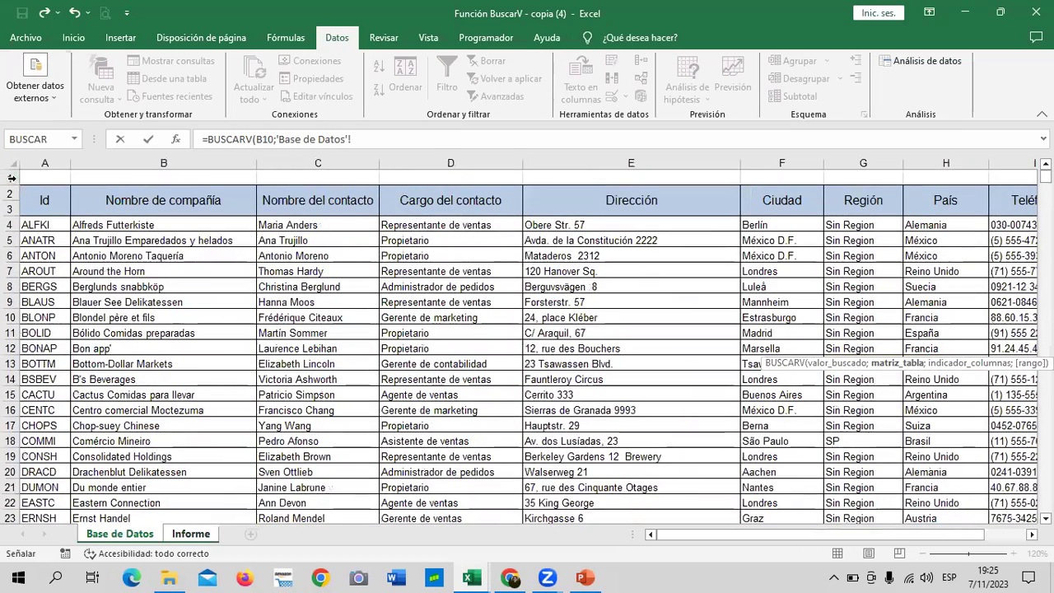
{"action": "left_click_drag", "start_coordinate": [43, 200], "coordinate": [831, 494]}
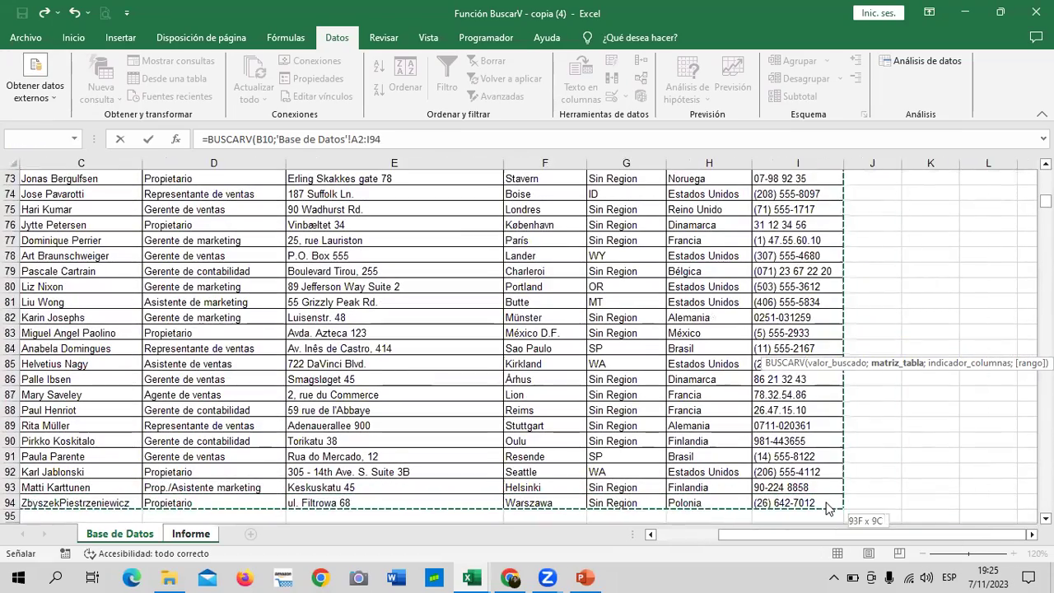
{"action": "left_click_drag", "start_coordinate": [848, 510], "coordinate": [823, 502]}
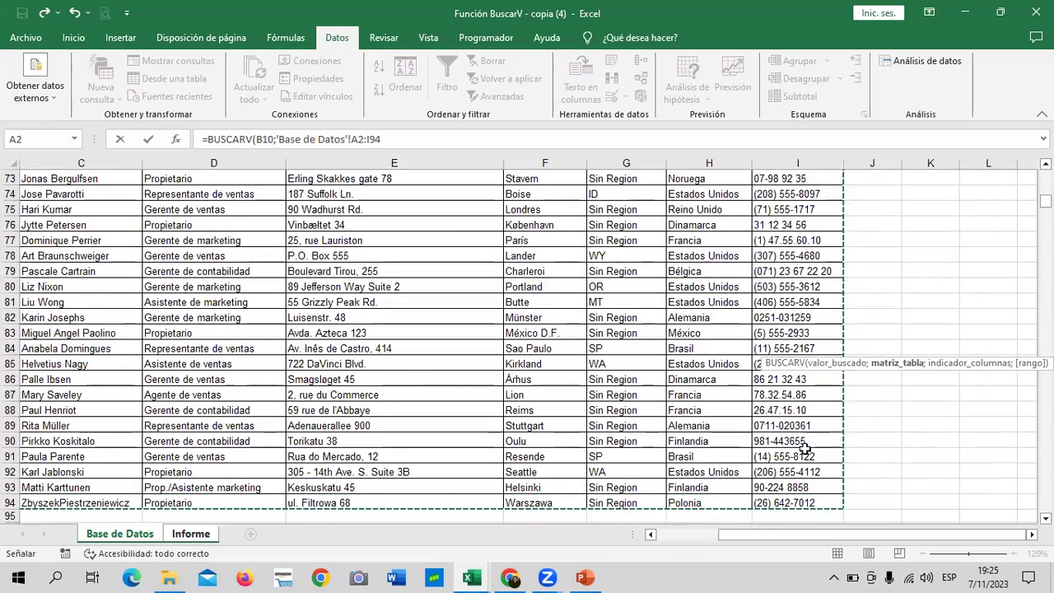
- Complete the lookup with column 8 and FALSO so País shows México
{"action": "type", "text": ";"}
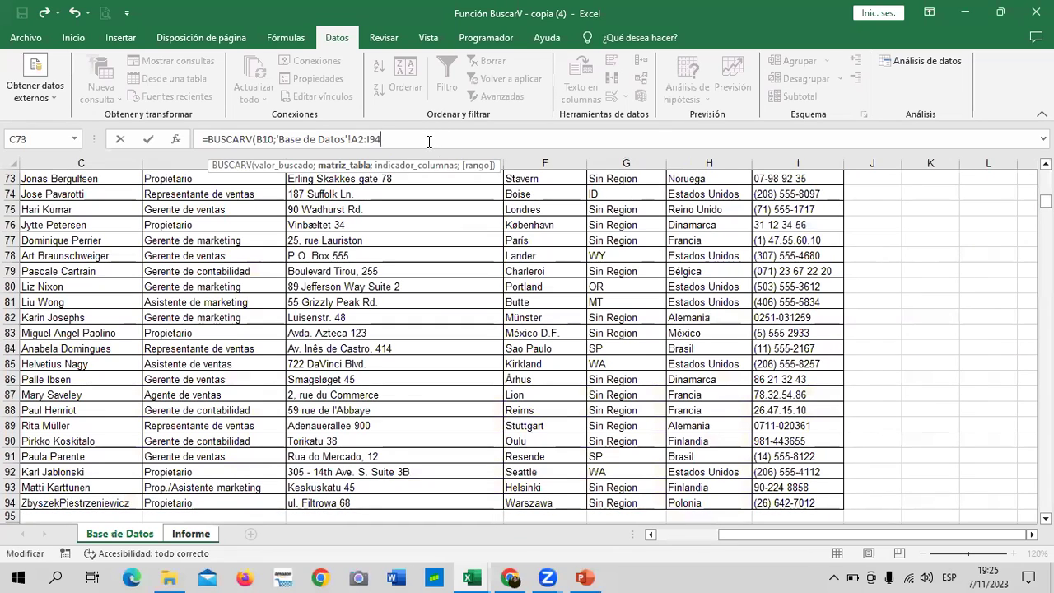
{"action": "type", "text": "8"}
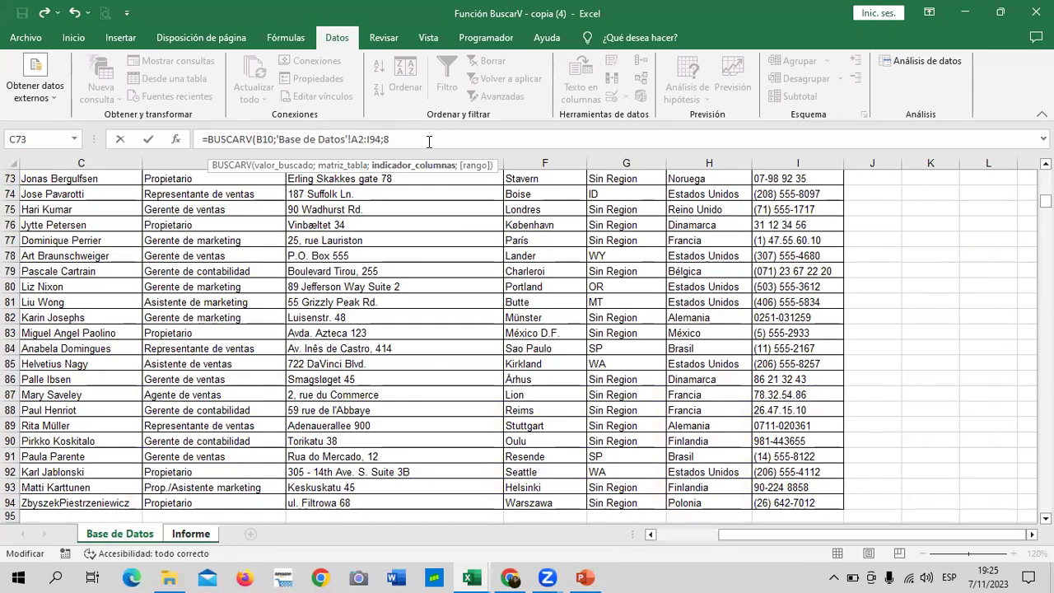
{"action": "type", "text": ";"}
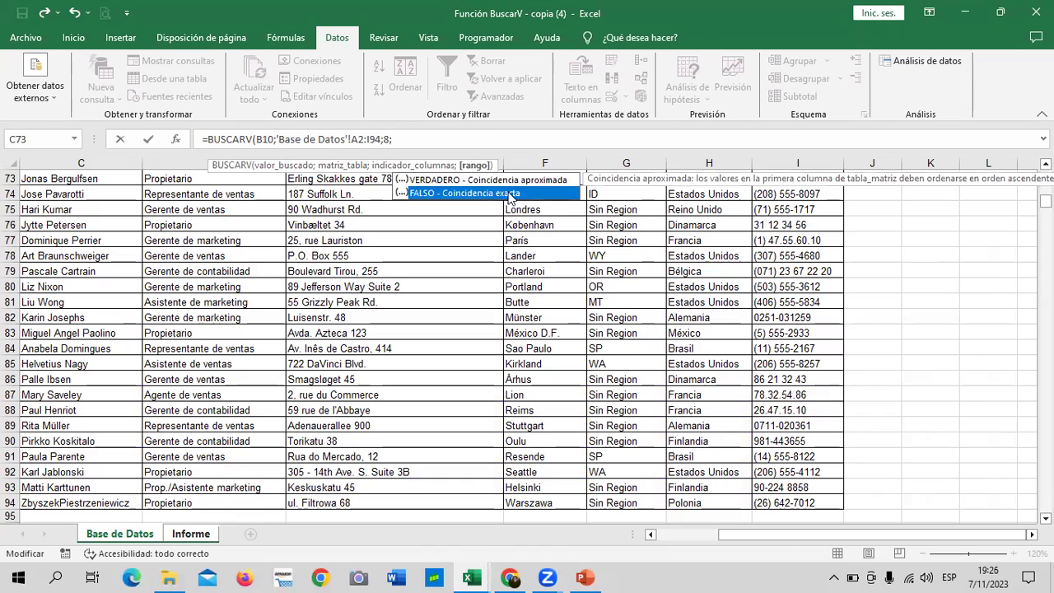
{"action": "double_click", "coordinate": [510, 194]}
{"action": "type", "text": ")"}
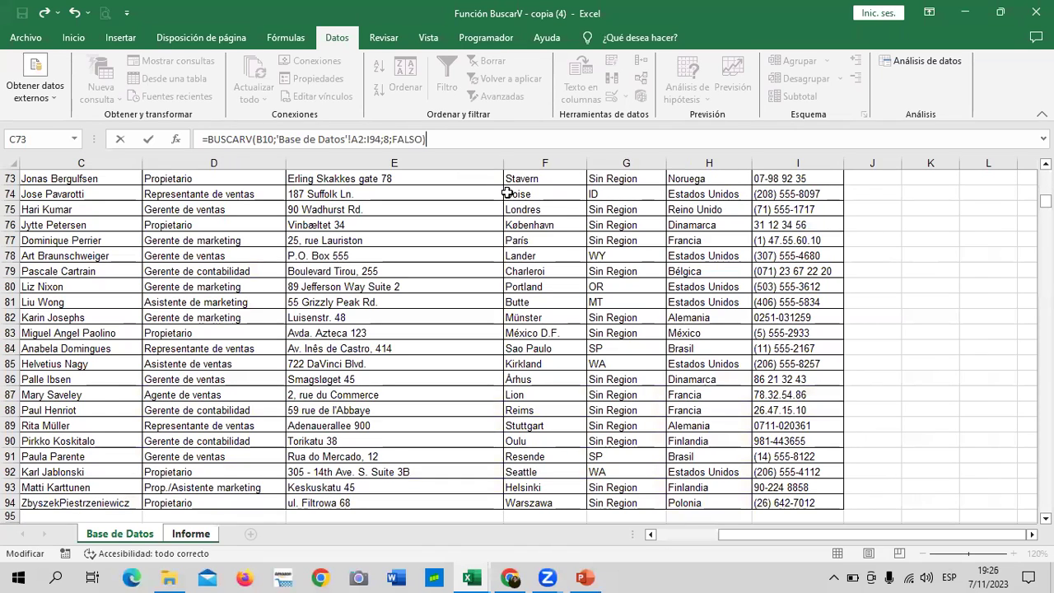
{"action": "key", "text": "Return"}
{"action": "left_click", "coordinate": [857, 348]}
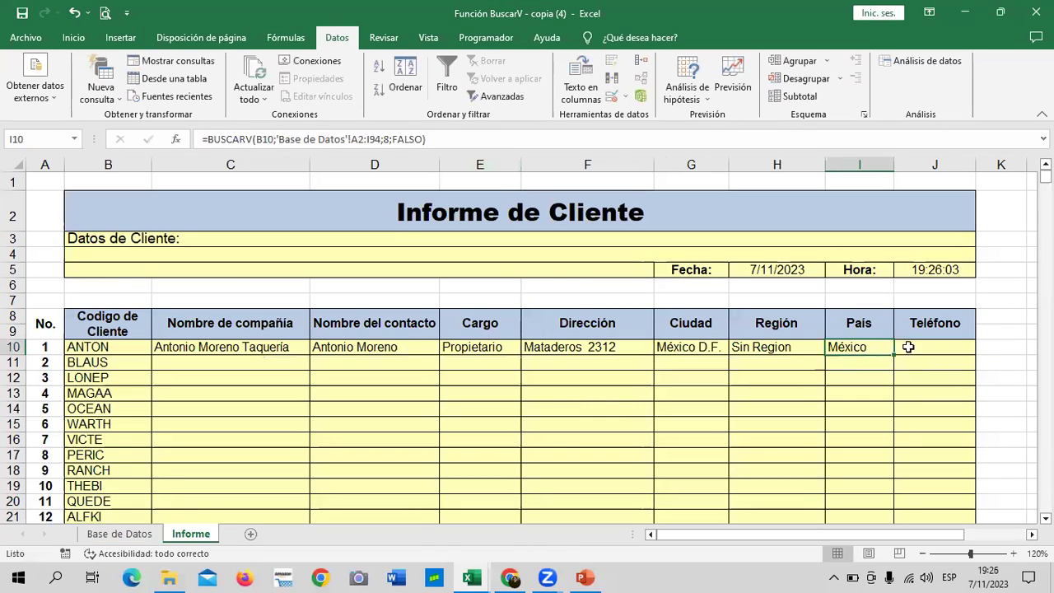
{"action": "left_click", "coordinate": [924, 344]}
- Start a BUSCARV in J10 using B10 as the lookup value
{"action": "type", "text": "="}
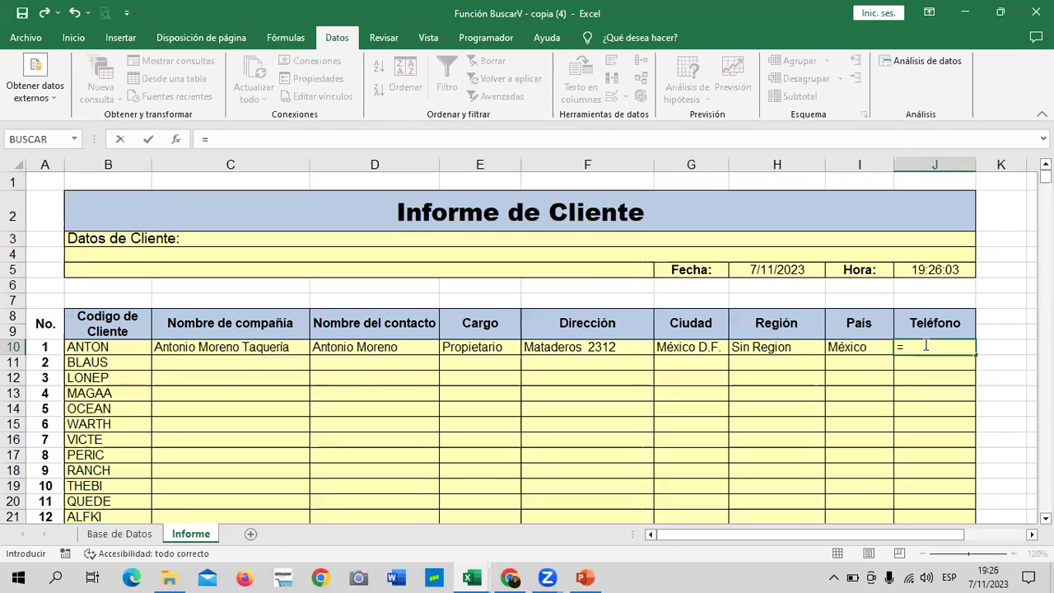
{"action": "type", "text": "buscar"}
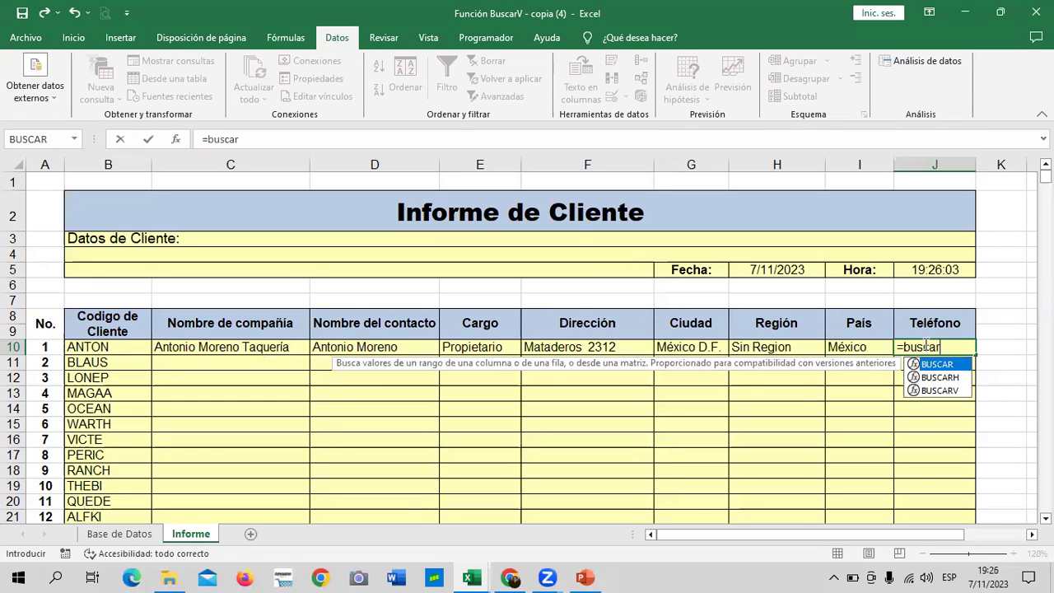
{"action": "double_click", "coordinate": [920, 390]}
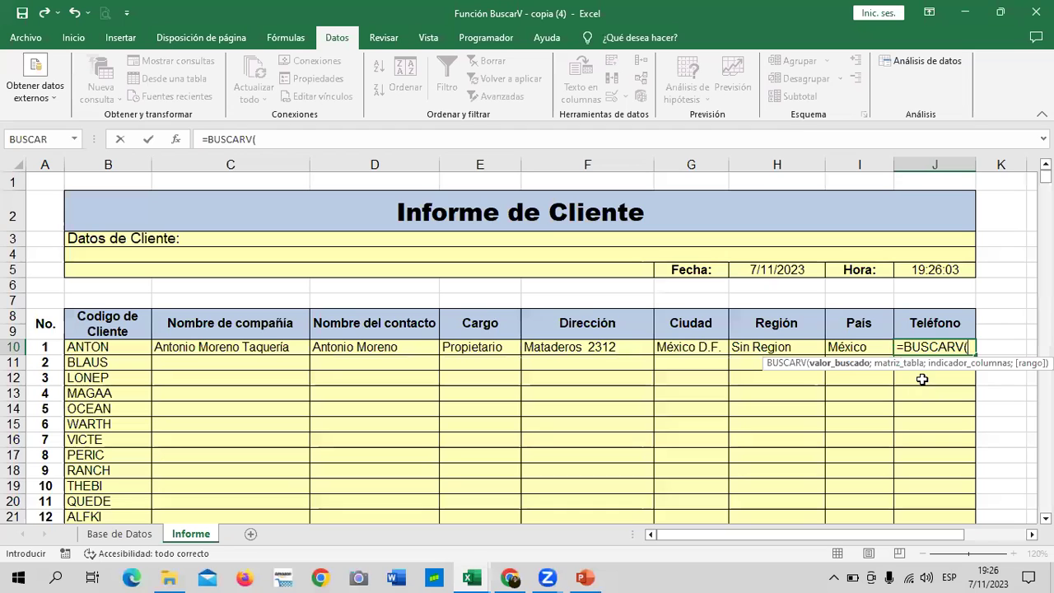
{"action": "left_click", "coordinate": [88, 349]}
{"action": "type", "text": ";"}
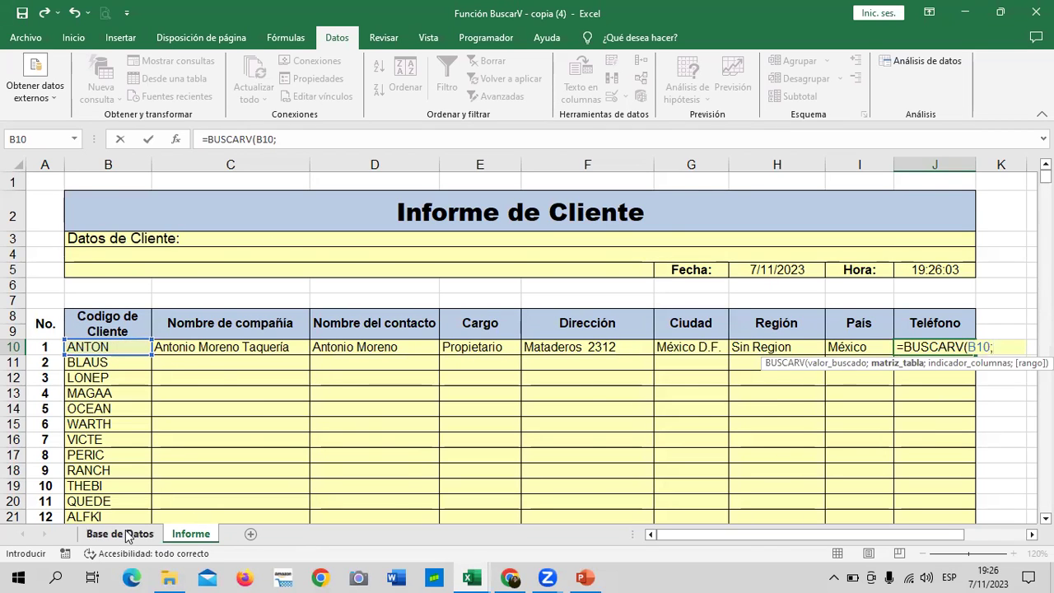
- Select the Base de Datos customer table A2:I94 as the lookup range
{"action": "left_click", "coordinate": [127, 533]}
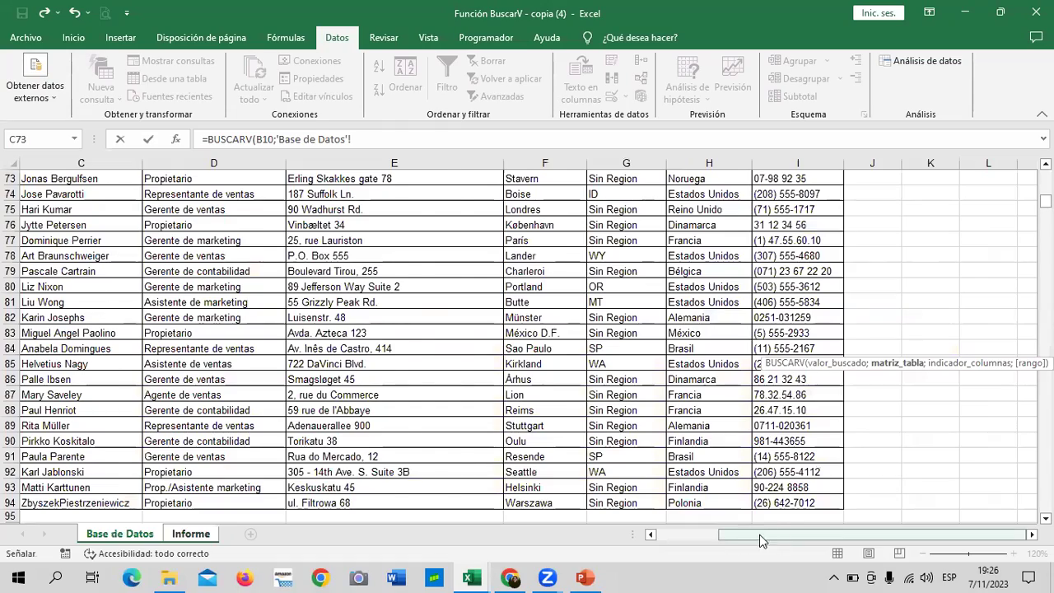
{"action": "left_click_drag", "start_coordinate": [759, 535], "coordinate": [717, 534]}
{"action": "scroll", "coordinate": [165, 348], "scroll_direction": "up", "scroll_amount": 6}
{"action": "scroll", "coordinate": [165, 348], "scroll_direction": "up", "scroll_amount": 12}
{"action": "scroll", "coordinate": [198, 338], "scroll_direction": "up", "scroll_amount": 5}
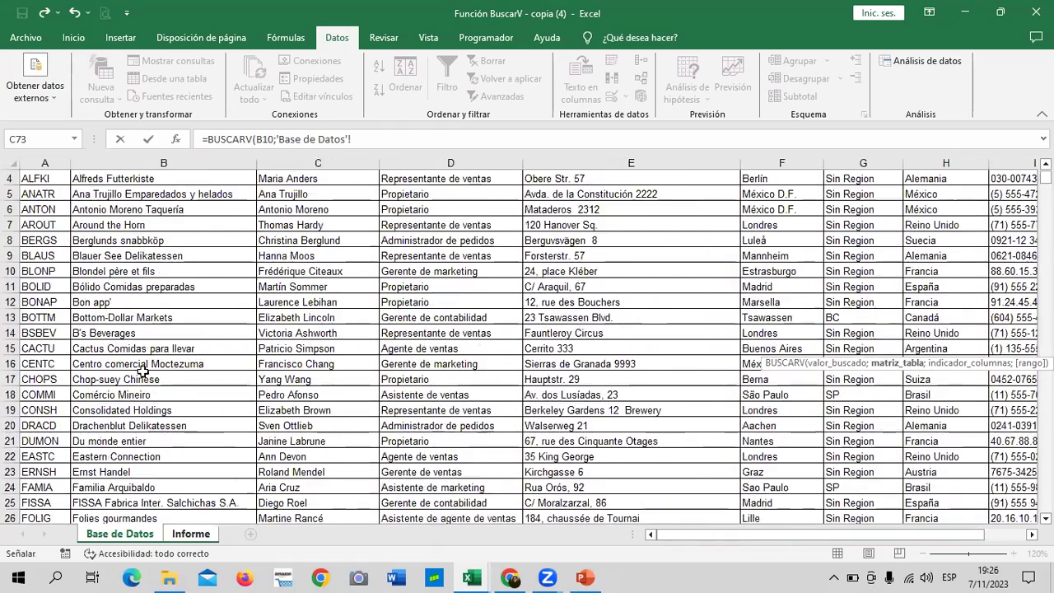
{"action": "scroll", "coordinate": [216, 332], "scroll_direction": "up", "scroll_amount": 1}
{"action": "mouse_move", "coordinate": [39, 200]}
{"action": "left_mouse_down"}
{"action": "mouse_move", "coordinate": [986, 573]}
{"action": "mouse_move", "coordinate": [824, 486]}
{"action": "left_mouse_up"}
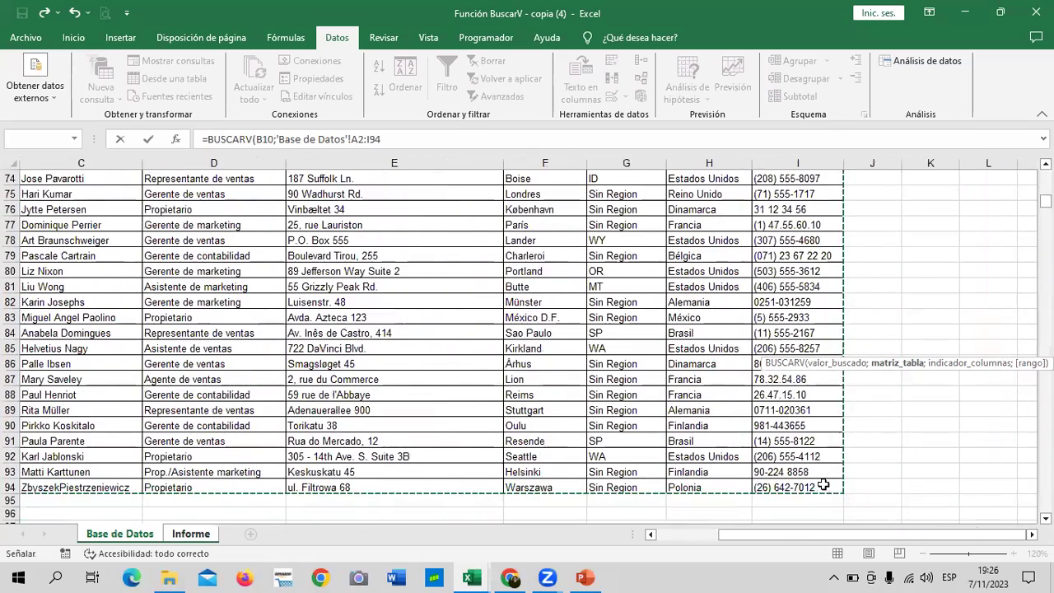
- Complete the Teléfono lookup with column 9 and FALSO
{"action": "left_click", "coordinate": [435, 139]}
{"action": "type", "text": ";9"}
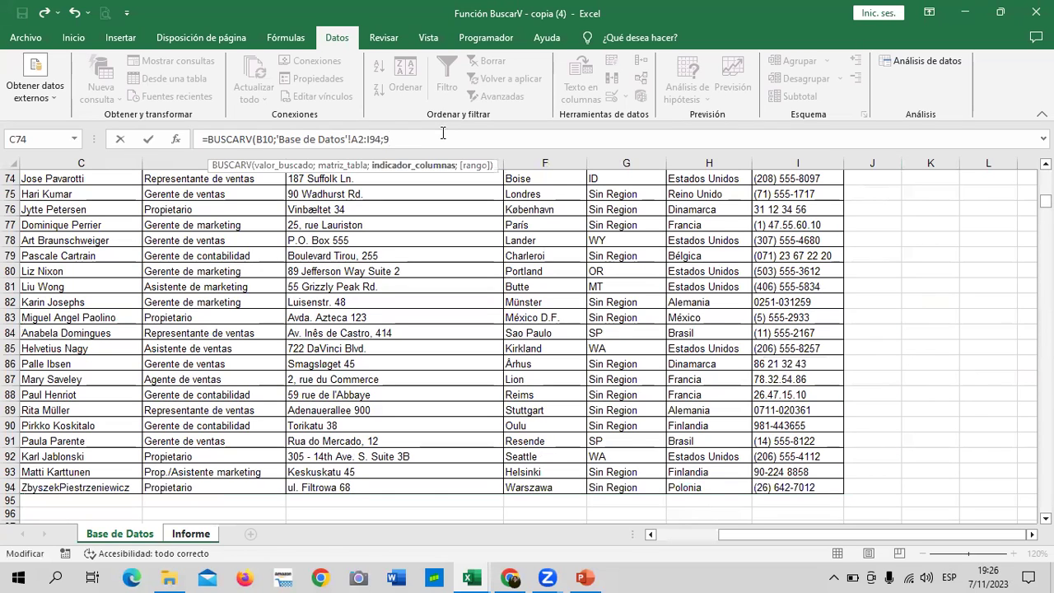
{"action": "type", "text": ";"}
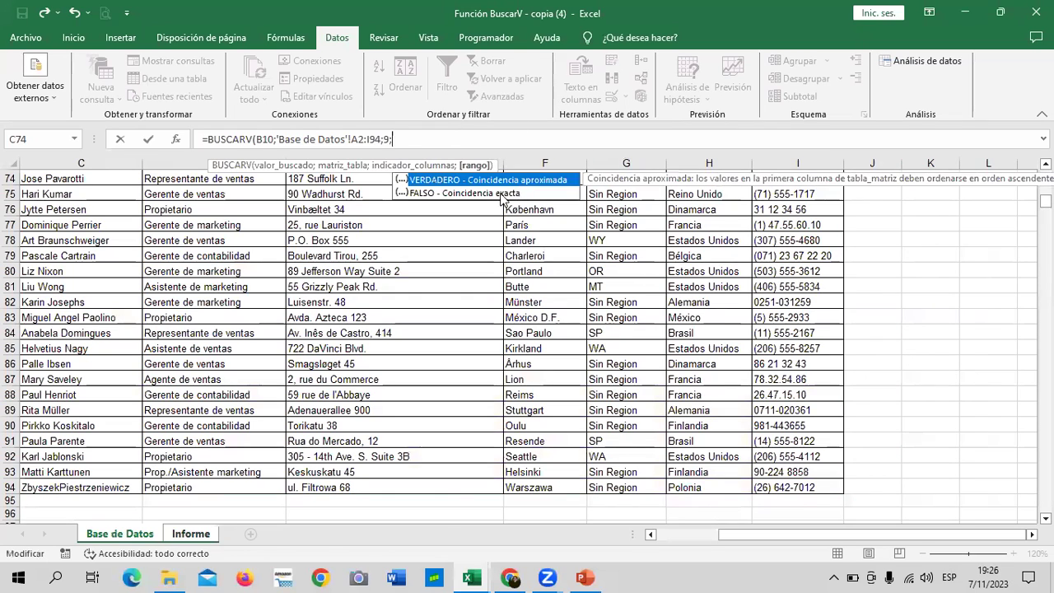
{"action": "double_click", "coordinate": [500, 193]}
{"action": "type", "text": ")"}
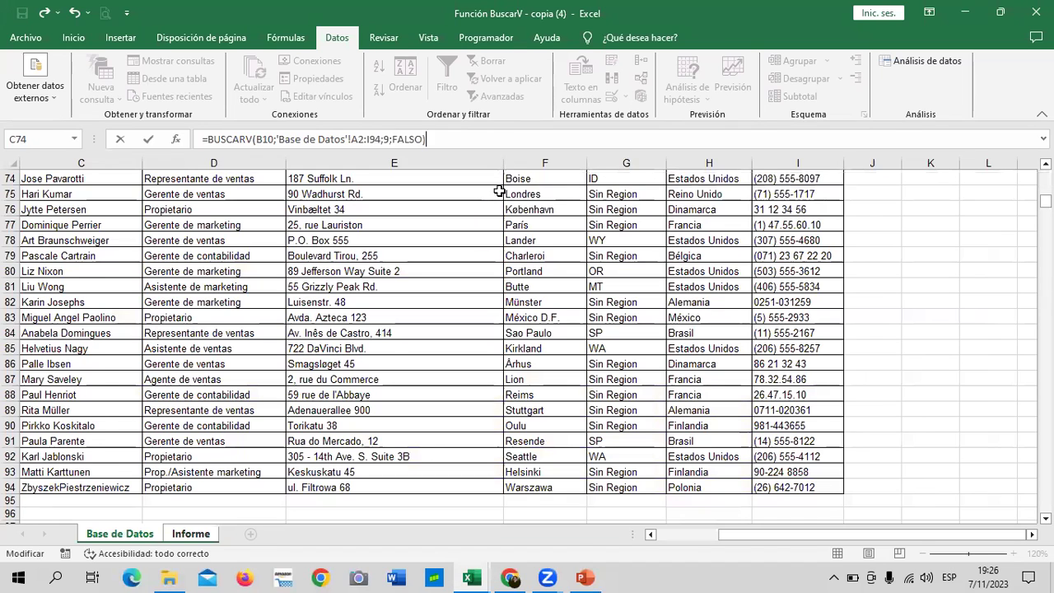
{"action": "key", "text": "Return"}
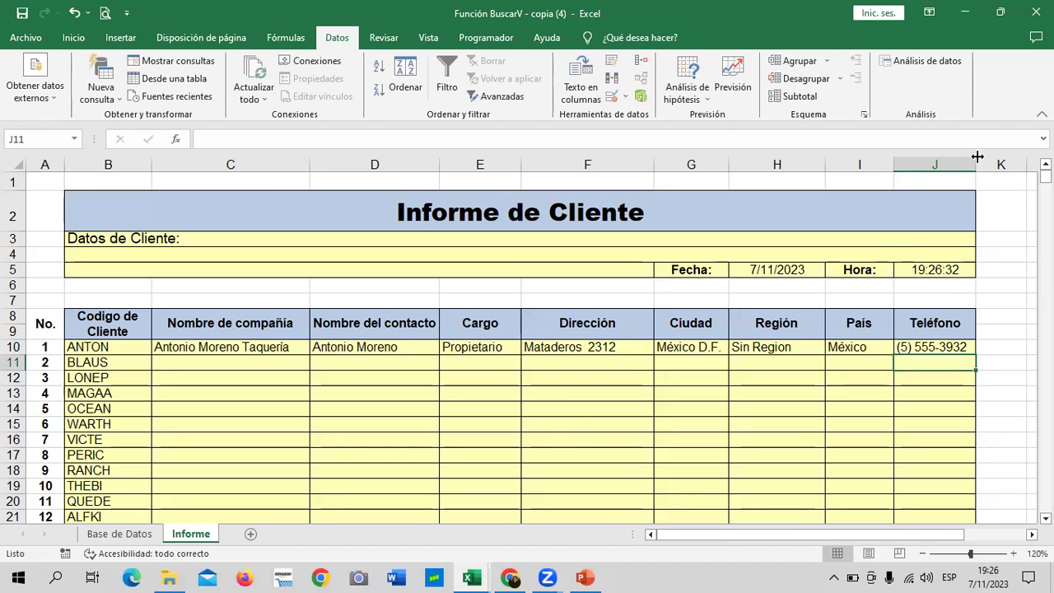
- Widen column J to fit the phone number and show the Base de Datos sheet
{"action": "left_click_drag", "start_coordinate": [977, 156], "coordinate": [1007, 156]}
{"action": "left_click", "coordinate": [944, 347]}
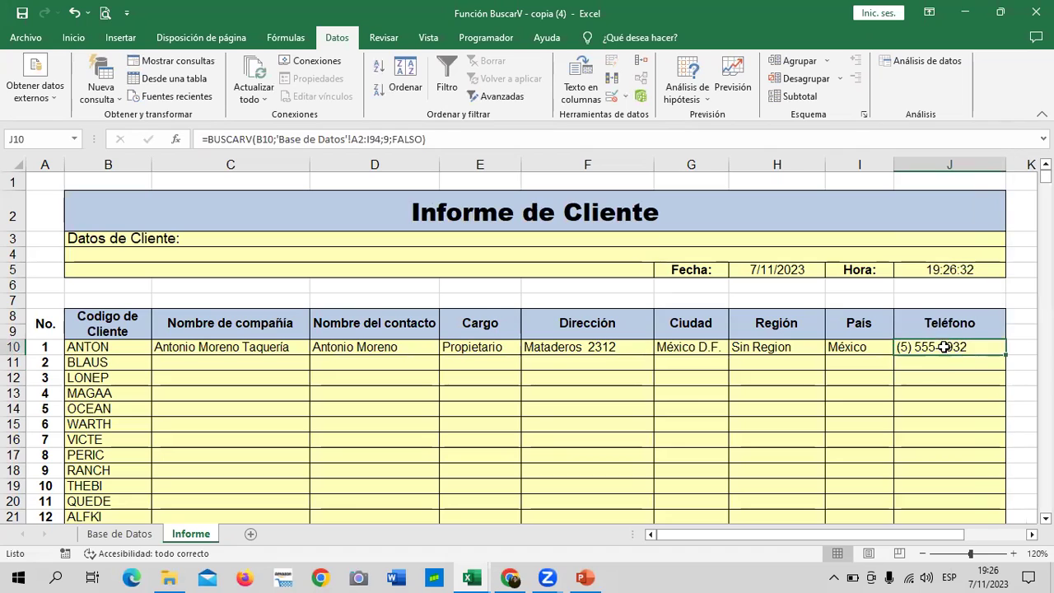
{"action": "left_click", "coordinate": [909, 370]}
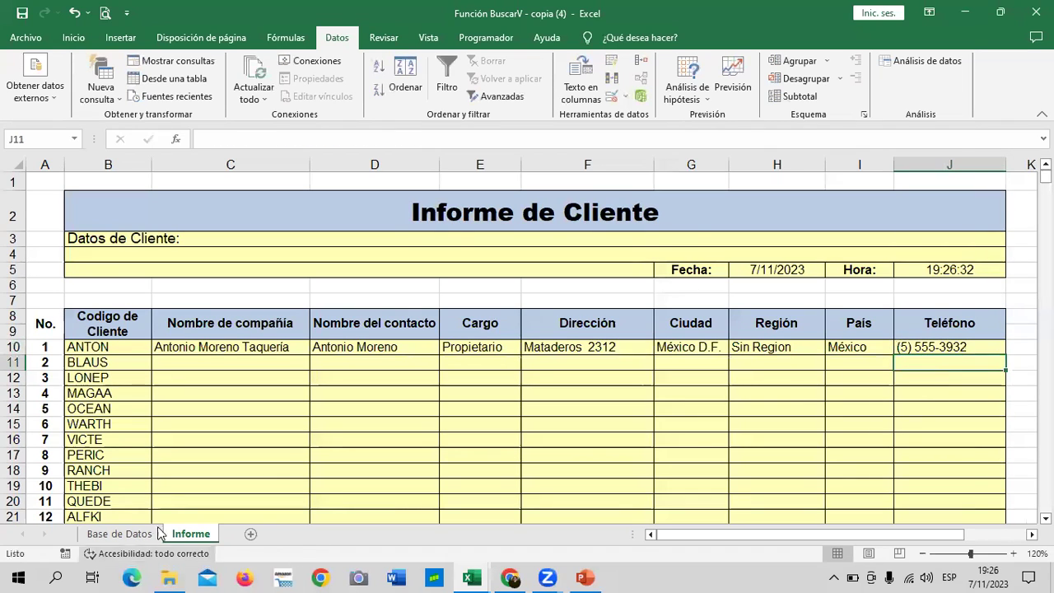
{"action": "left_click", "coordinate": [158, 532]}
- Back on Informe, review ANTON's BUSCARV formulas in C10 through G10
{"action": "scroll", "coordinate": [684, 335], "scroll_direction": "up", "scroll_amount": 4}
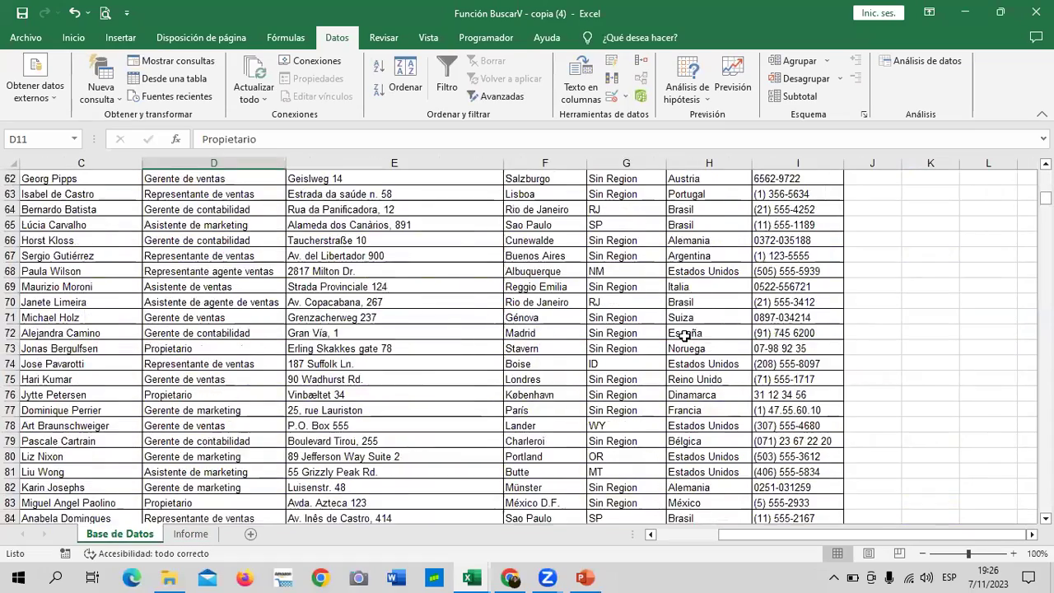
{"action": "scroll", "coordinate": [684, 336], "scroll_direction": "up", "scroll_amount": 6}
{"action": "scroll", "coordinate": [685, 335], "scroll_direction": "up", "scroll_amount": 4}
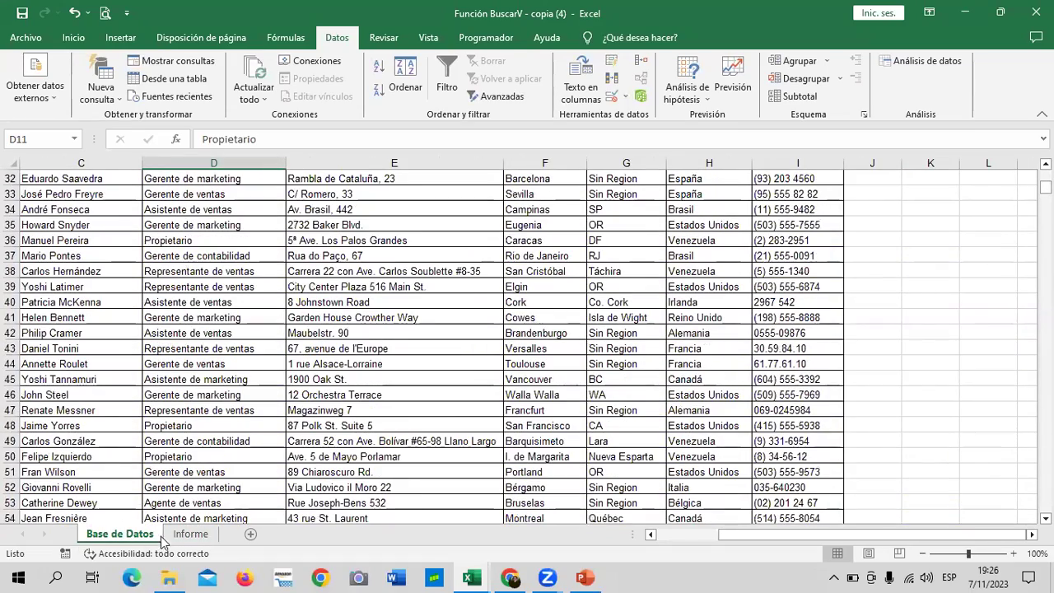
{"action": "left_click", "coordinate": [194, 535]}
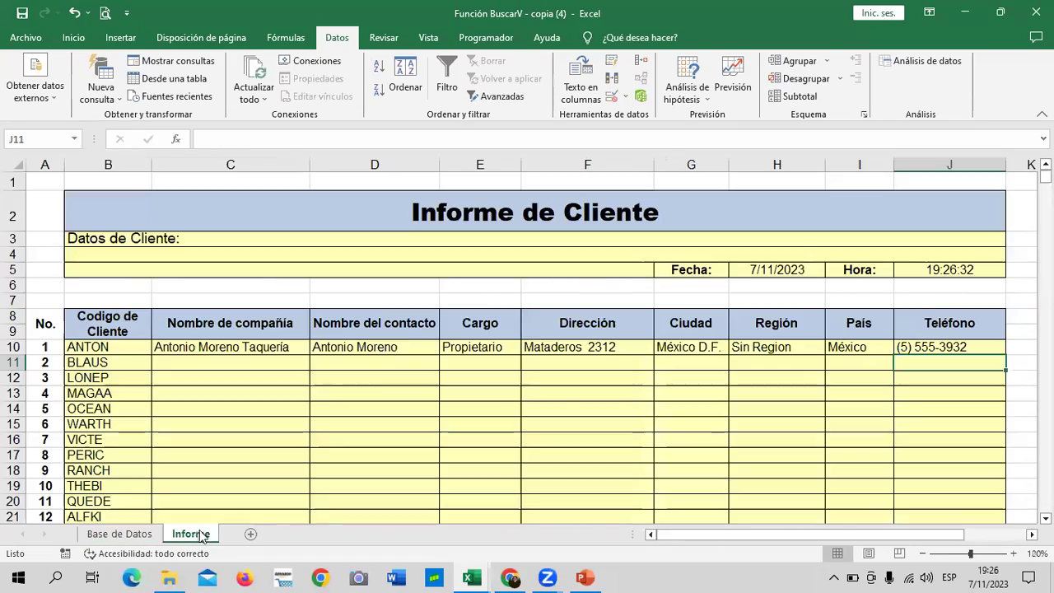
{"action": "left_click", "coordinate": [244, 347]}
{"action": "left_click", "coordinate": [369, 350]}
{"action": "left_click", "coordinate": [475, 350]}
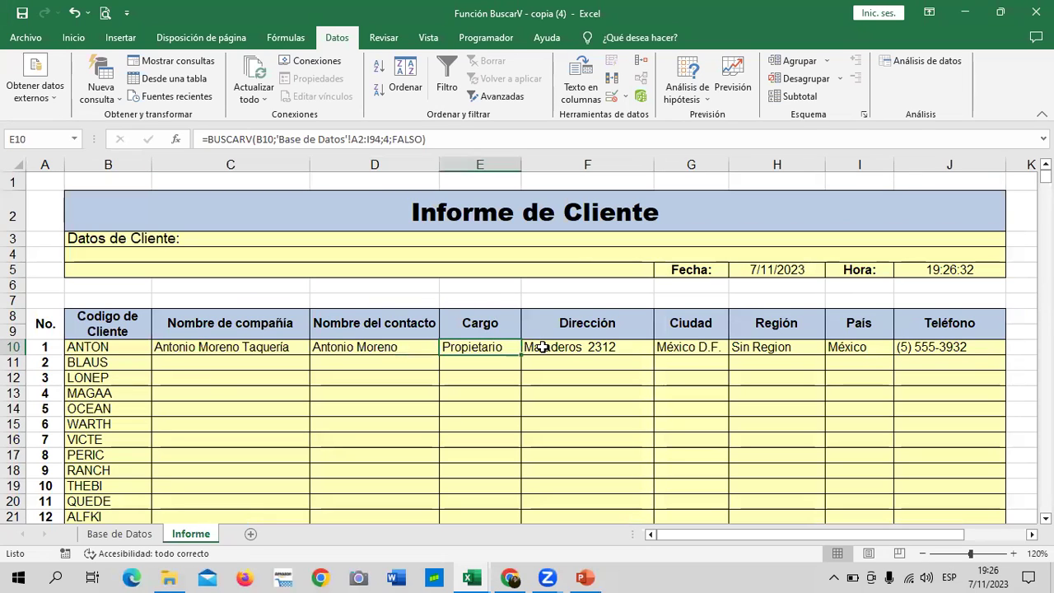
{"action": "left_click", "coordinate": [542, 347]}
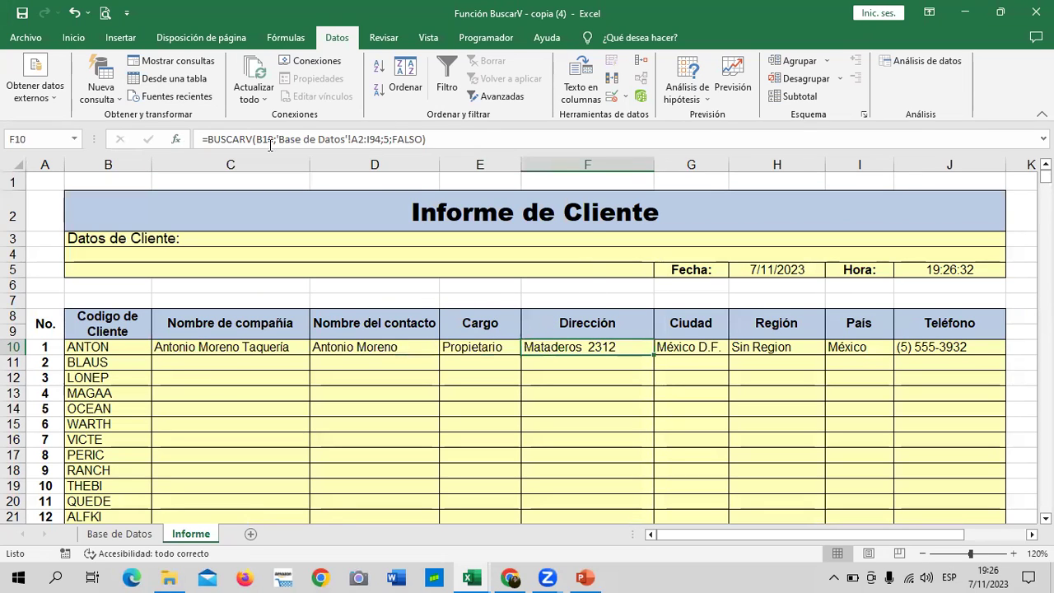
{"action": "left_click", "coordinate": [674, 348]}
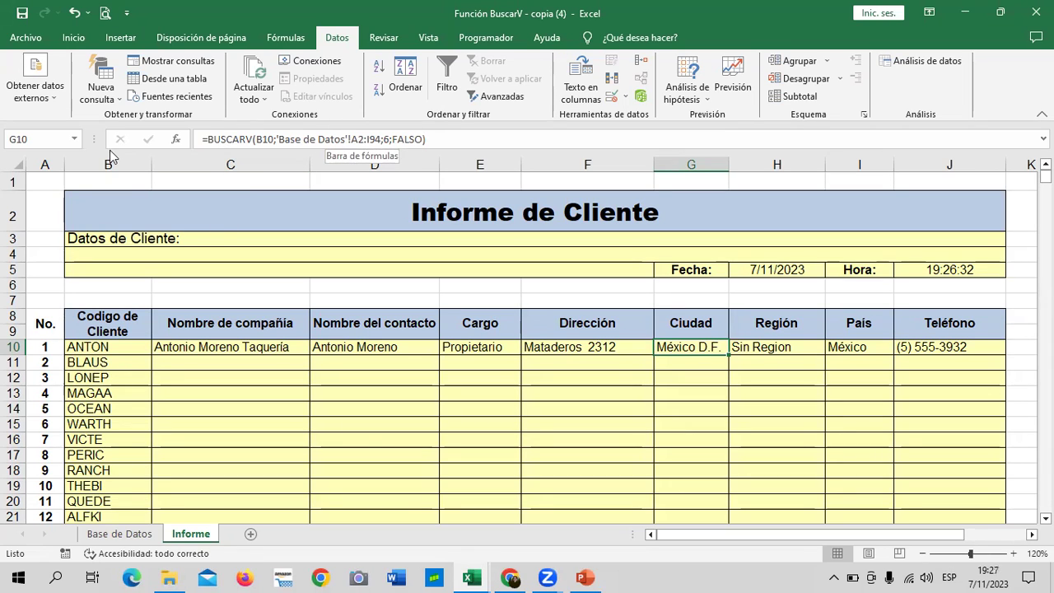
- Copy the company name, contact and Cargo lookups from row 10 down to row 21
{"action": "left_click", "coordinate": [268, 346]}
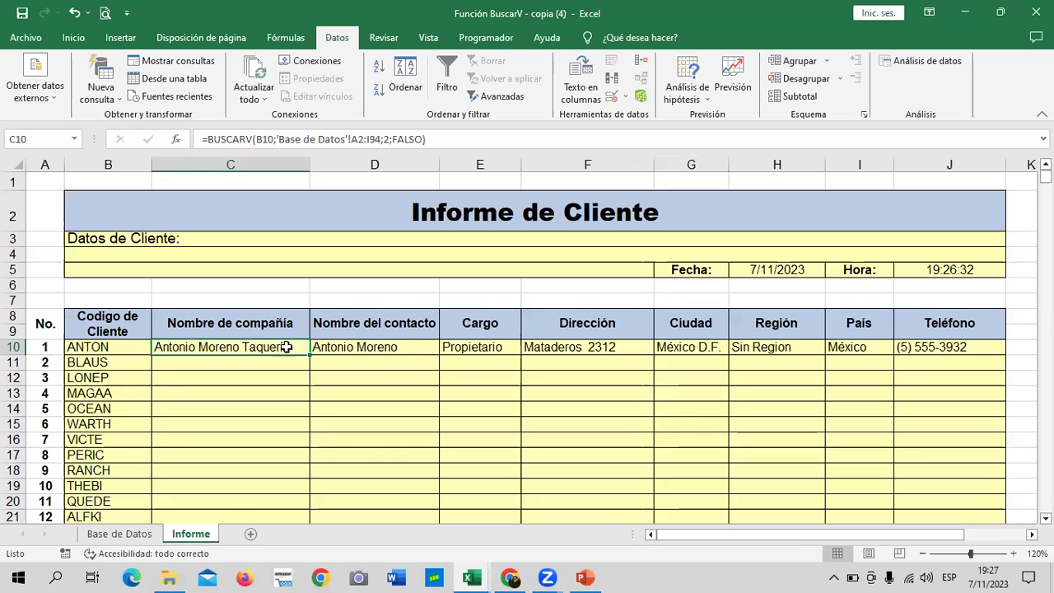
{"action": "scroll", "coordinate": [288, 330], "scroll_direction": "down", "scroll_amount": 1}
{"action": "left_click_drag", "start_coordinate": [311, 280], "coordinate": [314, 444]}
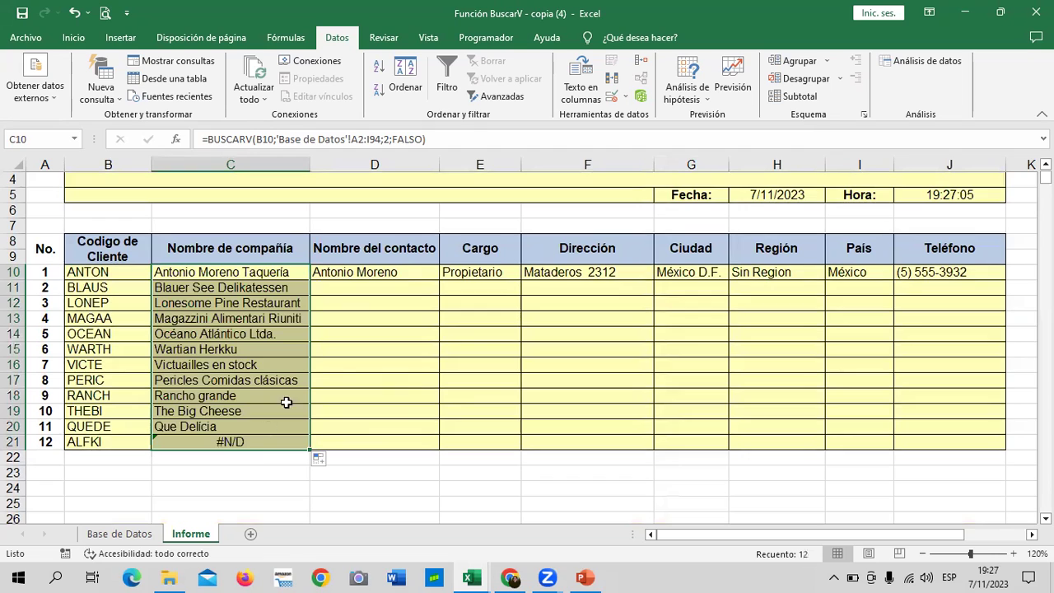
{"action": "left_click", "coordinate": [267, 445]}
{"action": "left_click", "coordinate": [402, 275]}
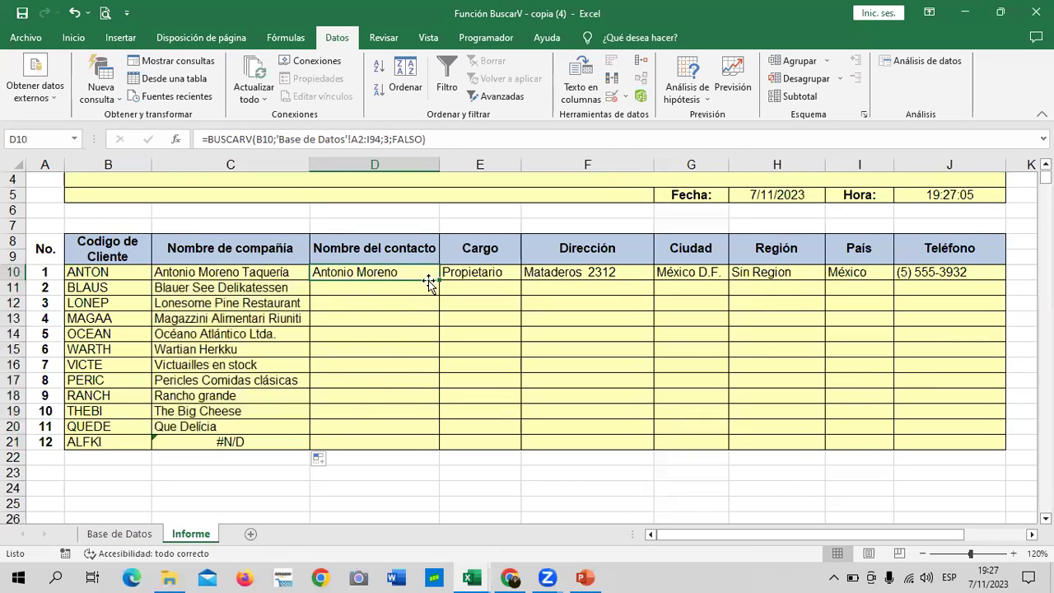
{"action": "left_click_drag", "start_coordinate": [439, 283], "coordinate": [440, 449]}
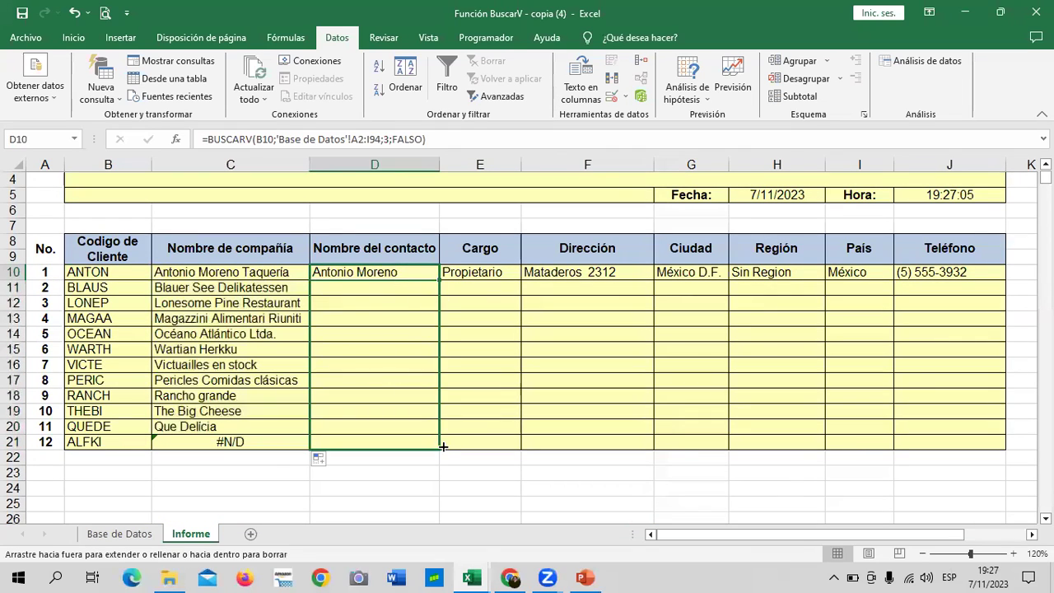
{"action": "left_click", "coordinate": [499, 274]}
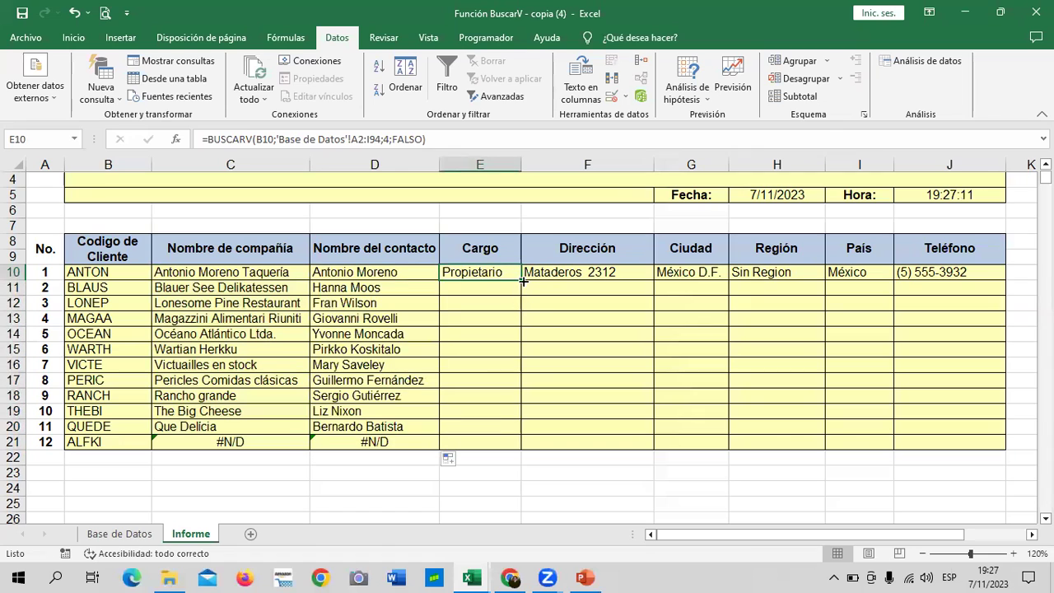
{"action": "left_click_drag", "start_coordinate": [523, 281], "coordinate": [524, 449]}
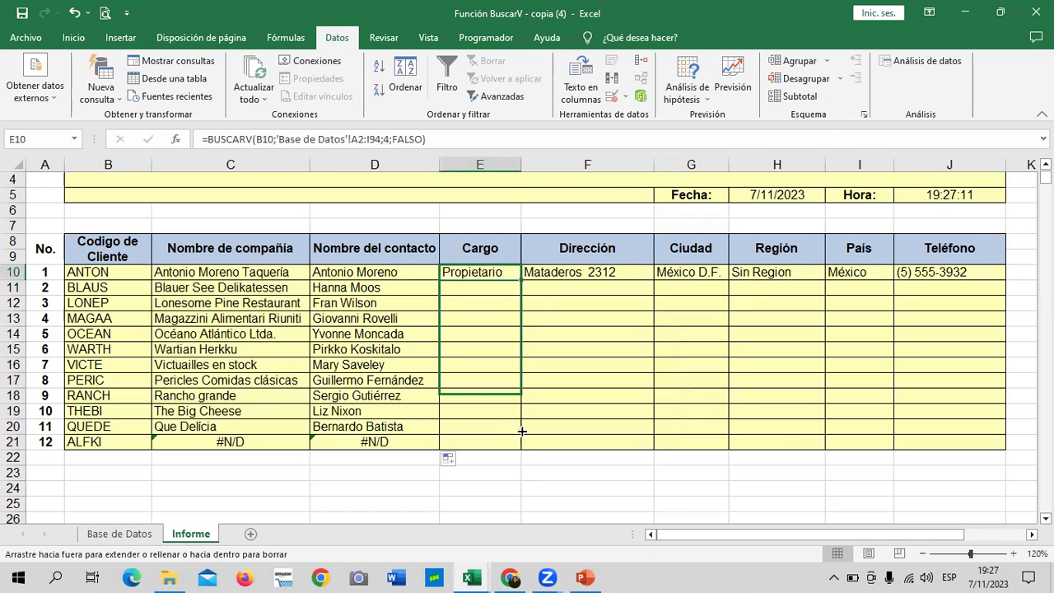
- Fill the Dirección lookup down to row 21, fitting columns E and F
{"action": "left_click", "coordinate": [610, 275]}
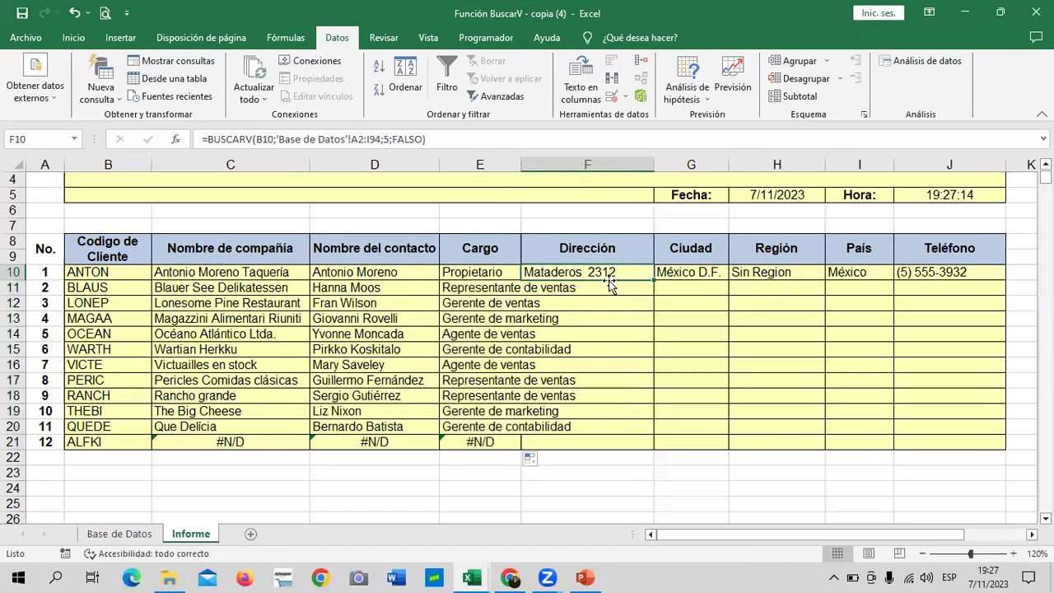
{"action": "double_click", "coordinate": [522, 164]}
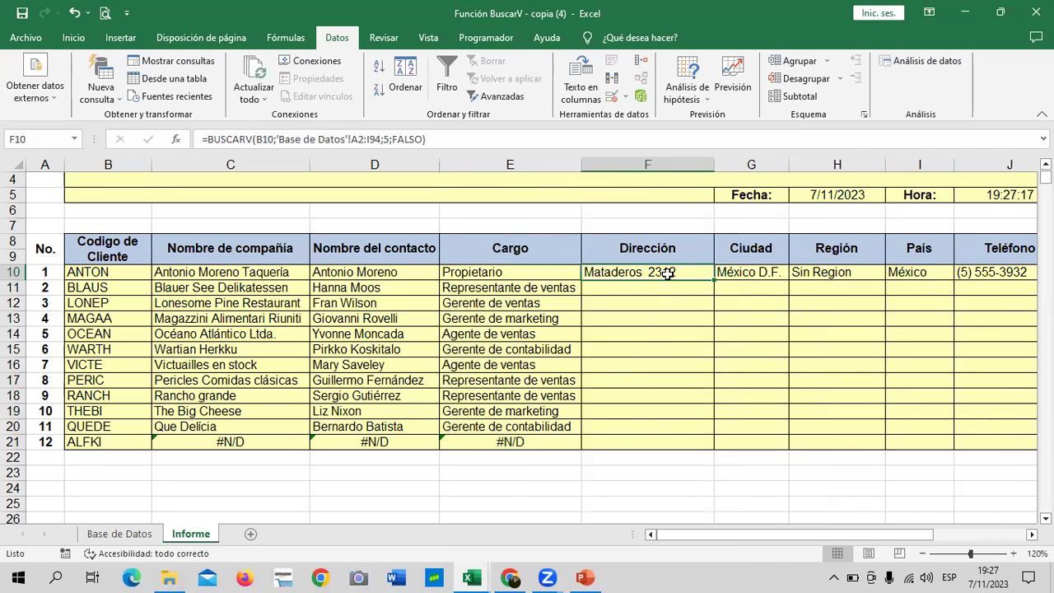
{"action": "left_click_drag", "start_coordinate": [713, 281], "coordinate": [741, 440]}
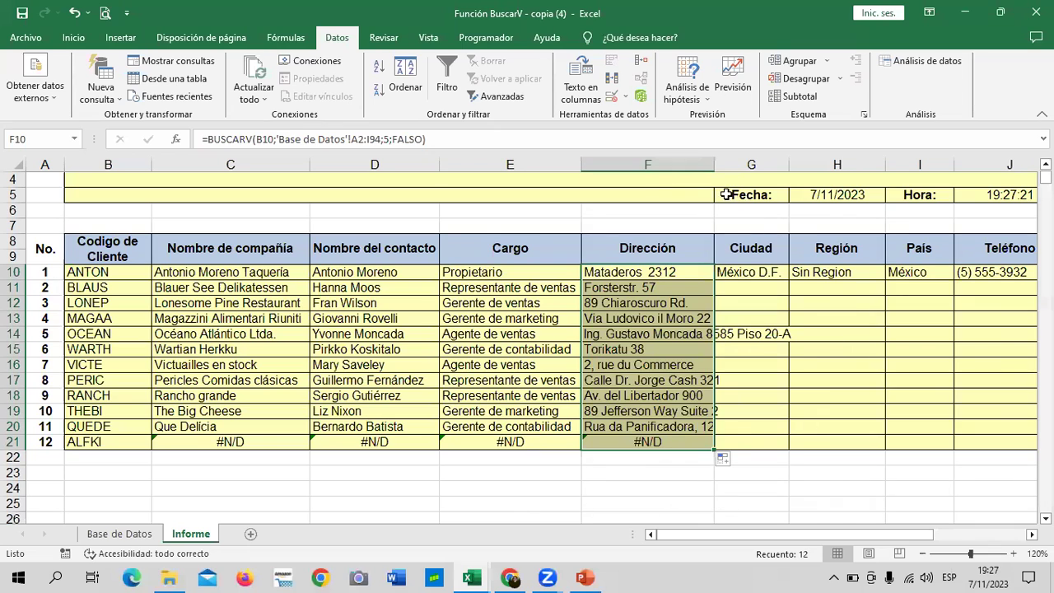
{"action": "left_click_drag", "start_coordinate": [715, 165], "coordinate": [798, 165]}
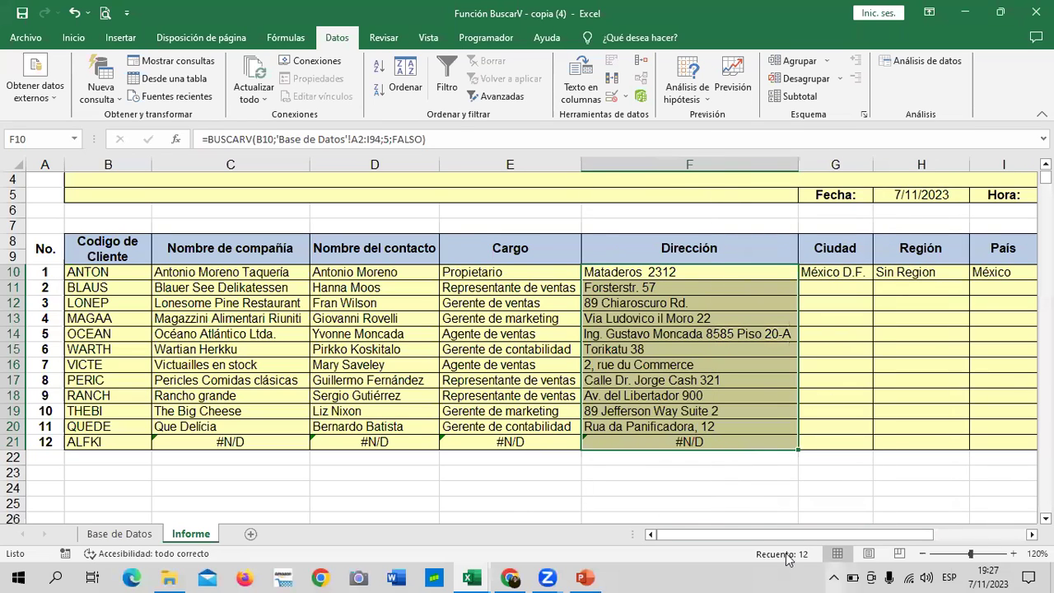
{"action": "left_click_drag", "start_coordinate": [787, 535], "coordinate": [849, 534]}
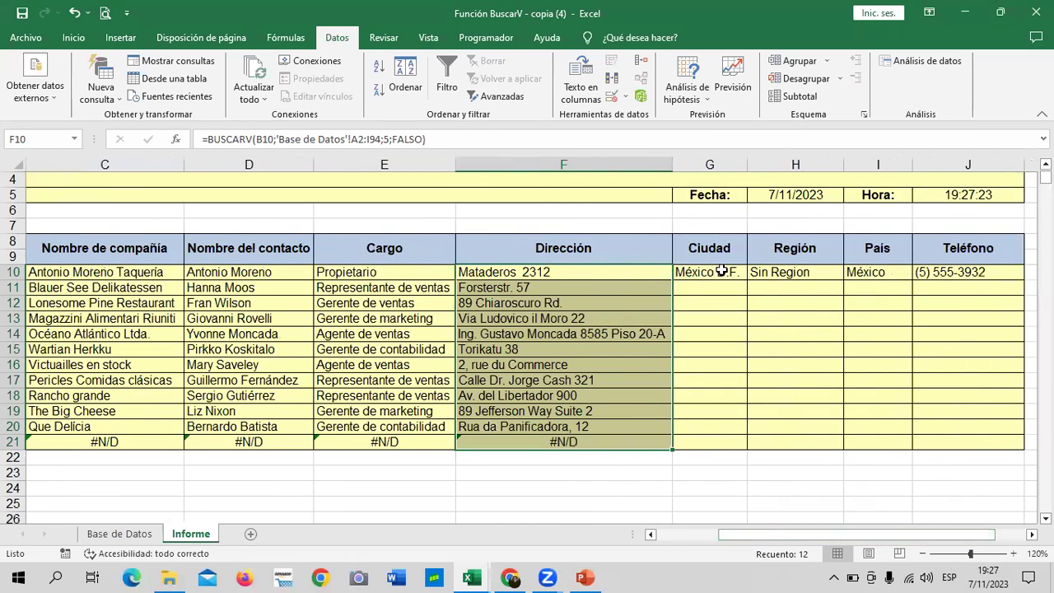
- Fill the Ciudad and Región lookups down to row 21 and widen column G
{"action": "left_click", "coordinate": [713, 269]}
{"action": "left_click_drag", "start_coordinate": [747, 279], "coordinate": [751, 459]}
{"action": "left_click", "coordinate": [805, 277]}
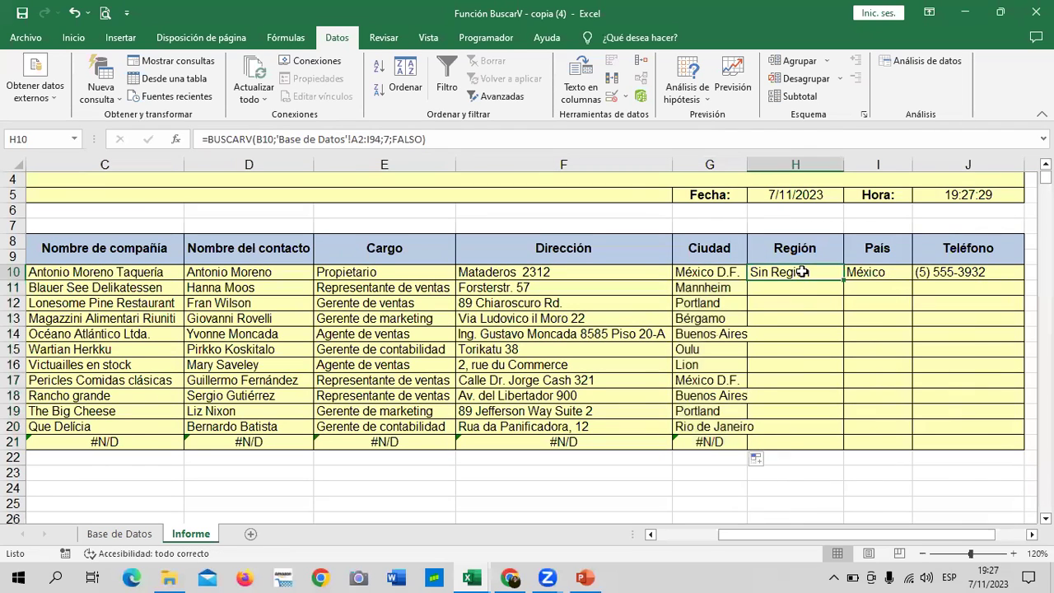
{"action": "left_click_drag", "start_coordinate": [844, 280], "coordinate": [844, 448]}
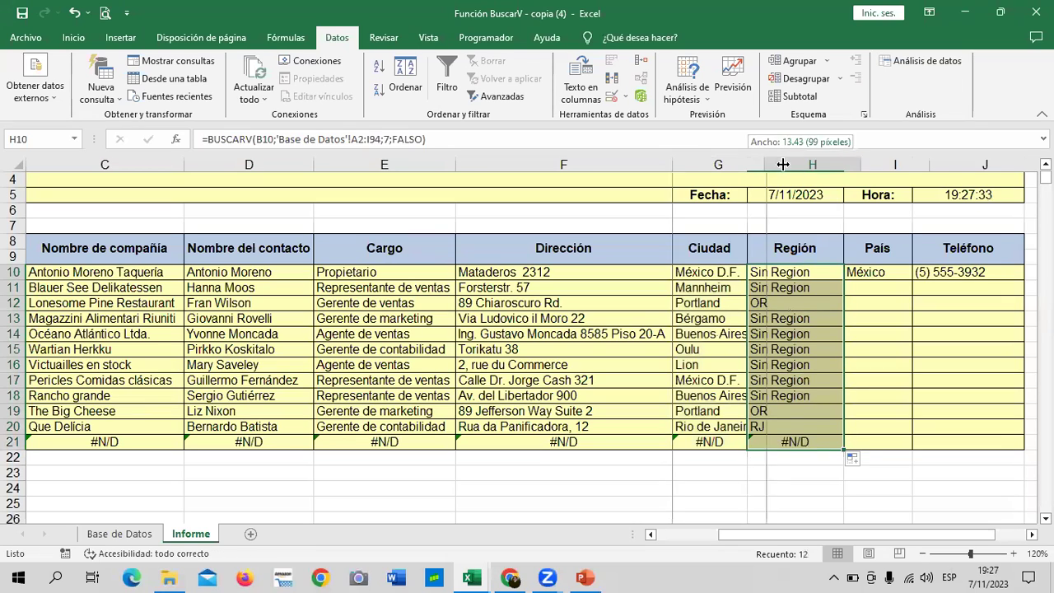
{"action": "left_click_drag", "start_coordinate": [747, 164], "coordinate": [792, 167]}
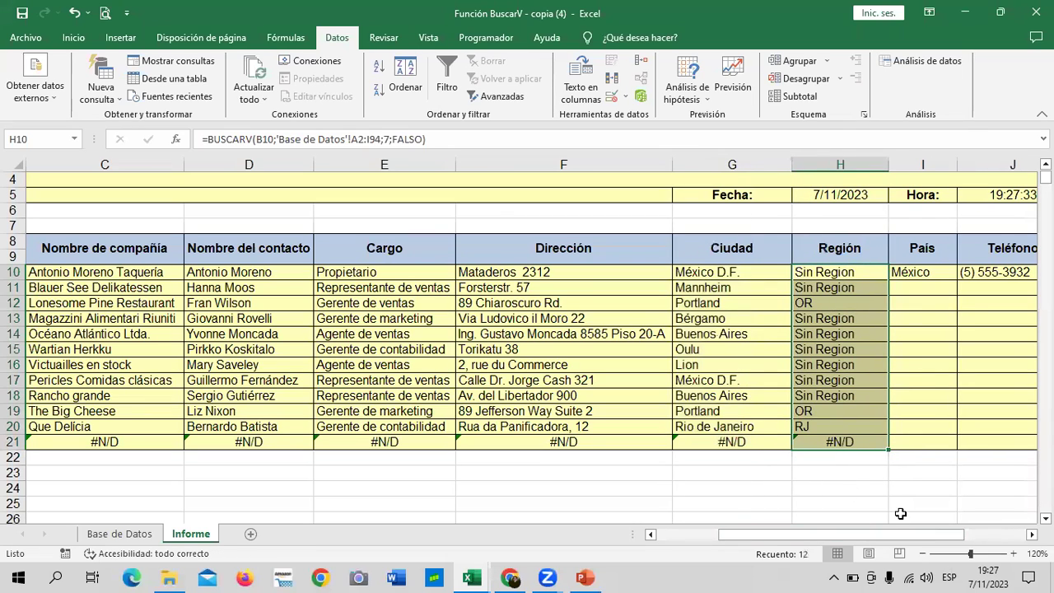
{"action": "left_click_drag", "start_coordinate": [886, 531], "coordinate": [918, 531]}
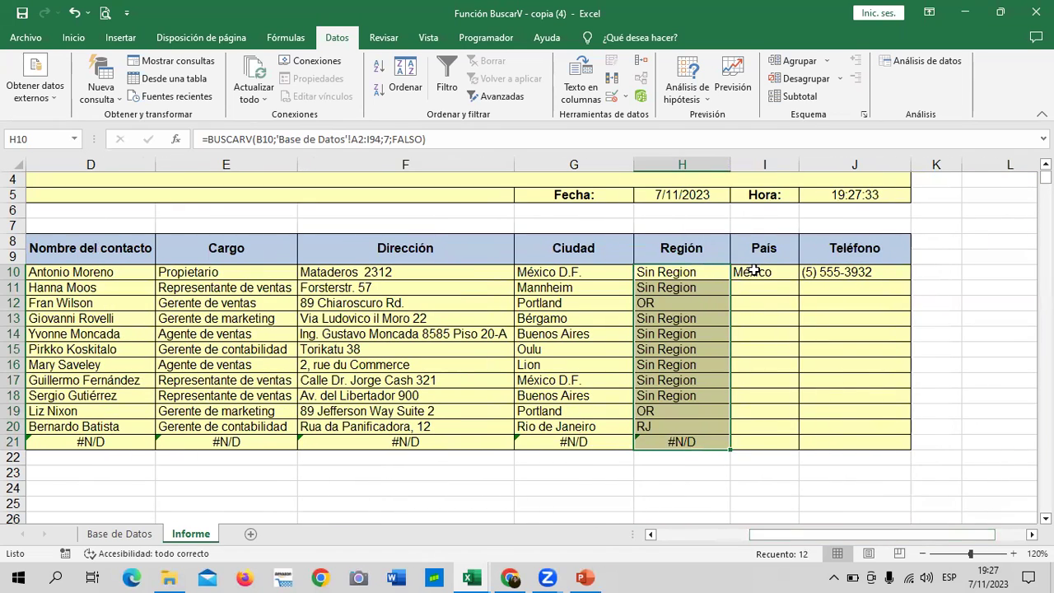
- Fill the País and Teléfono lookups down to row 21, autofitting column I
{"action": "left_click", "coordinate": [758, 271]}
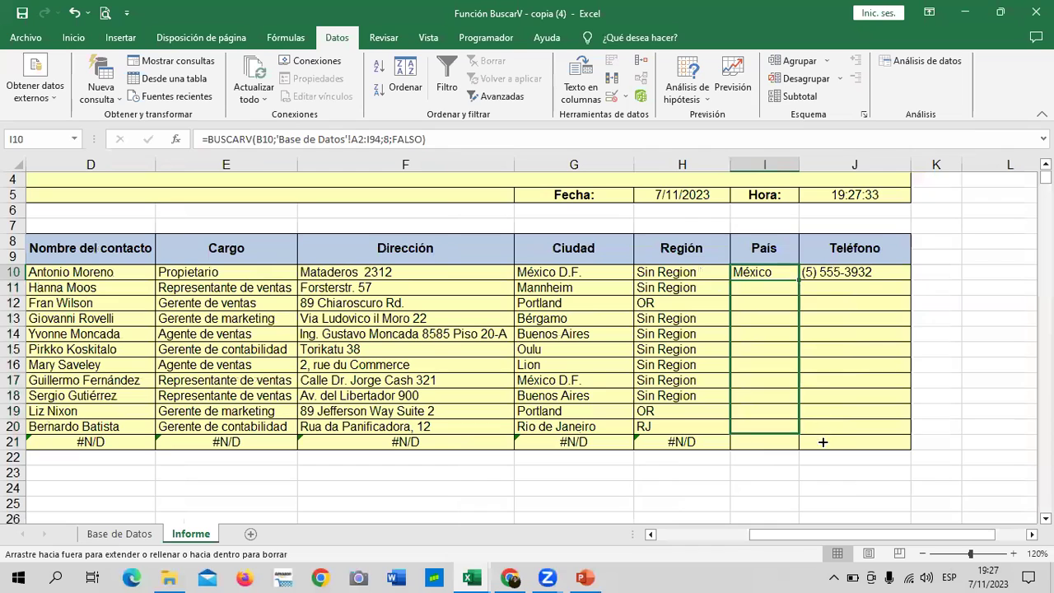
{"action": "left_click_drag", "start_coordinate": [802, 281], "coordinate": [822, 442]}
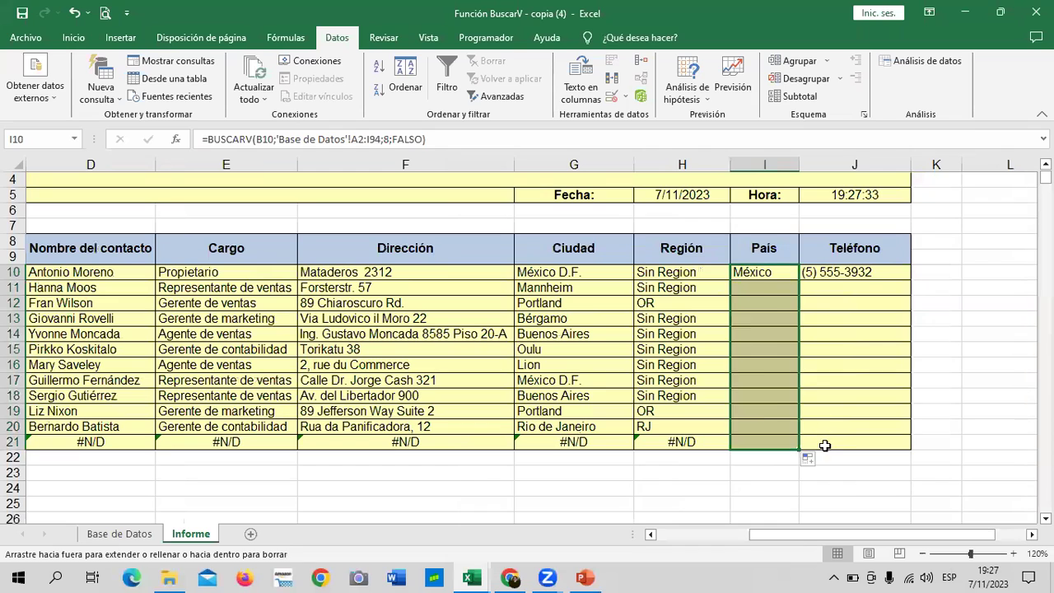
{"action": "double_click", "coordinate": [799, 164]}
{"action": "left_click", "coordinate": [868, 271]}
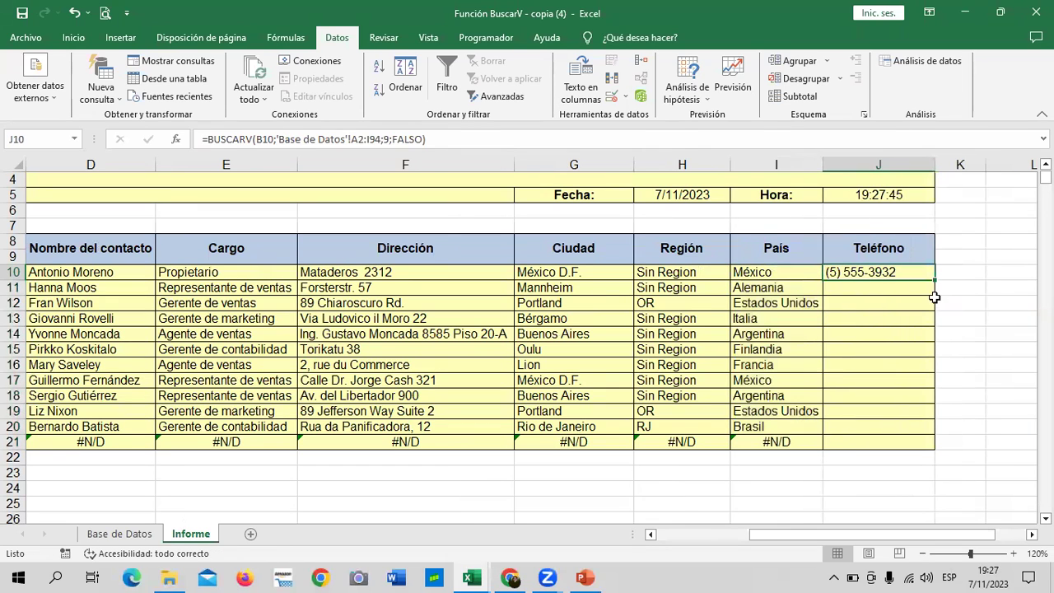
{"action": "left_click_drag", "start_coordinate": [937, 280], "coordinate": [959, 446]}
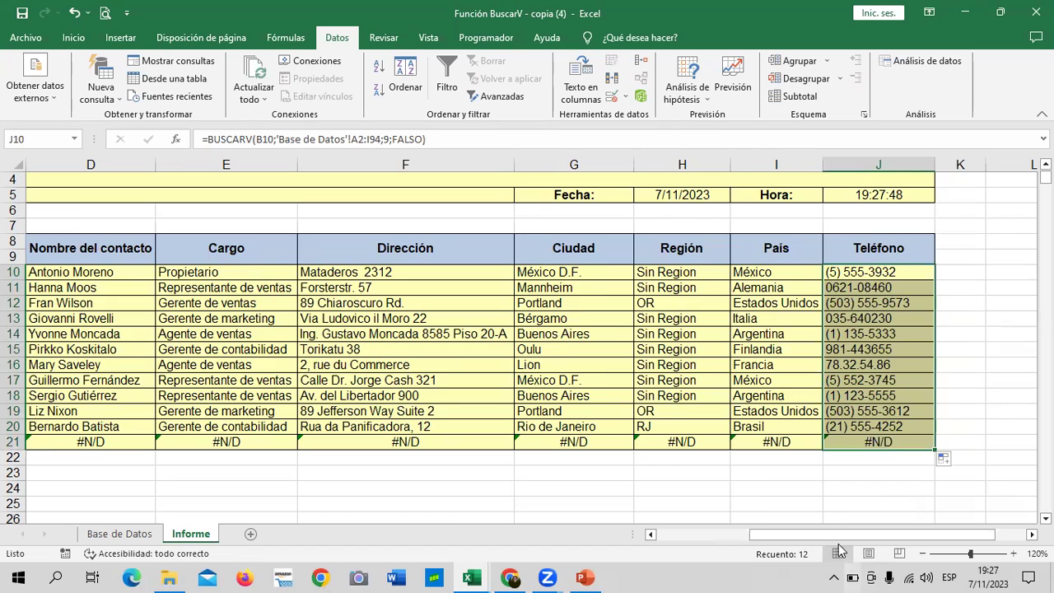
{"action": "left_click_drag", "start_coordinate": [820, 533], "coordinate": [727, 535]}
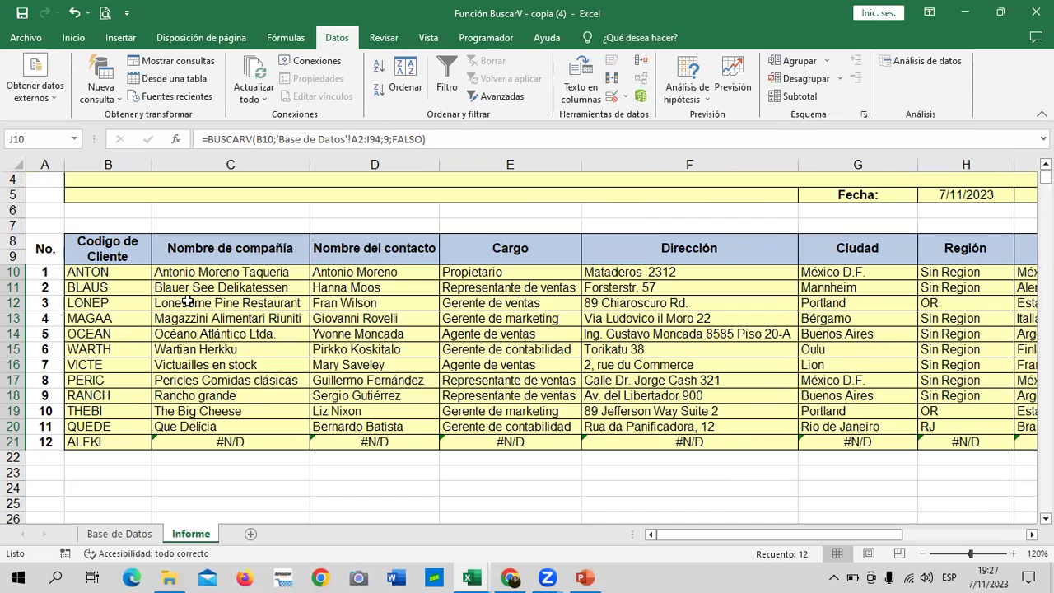
- Pick BOLID for B10 and WOLZA for B14 from the client-code drop-downs
{"action": "left_click", "coordinate": [131, 271]}
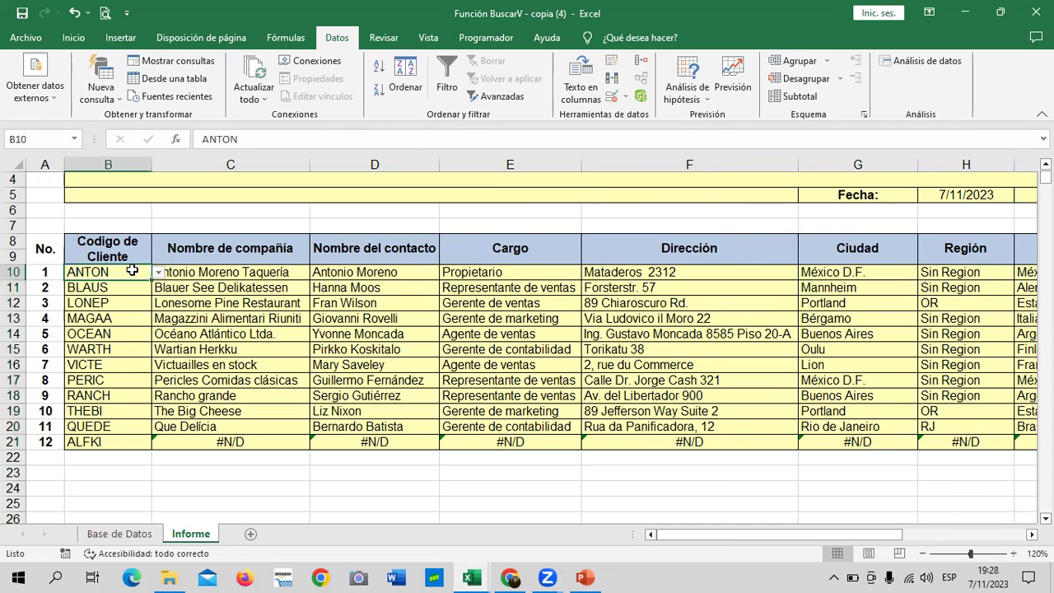
{"action": "left_click", "coordinate": [158, 273]}
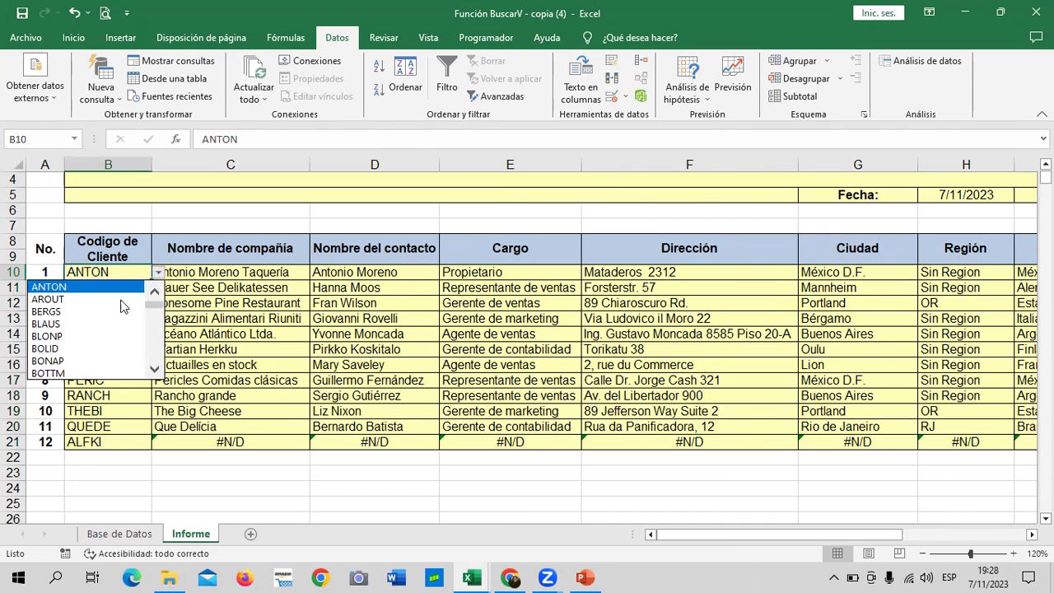
{"action": "left_click", "coordinate": [105, 348]}
{"action": "left_click", "coordinate": [115, 334]}
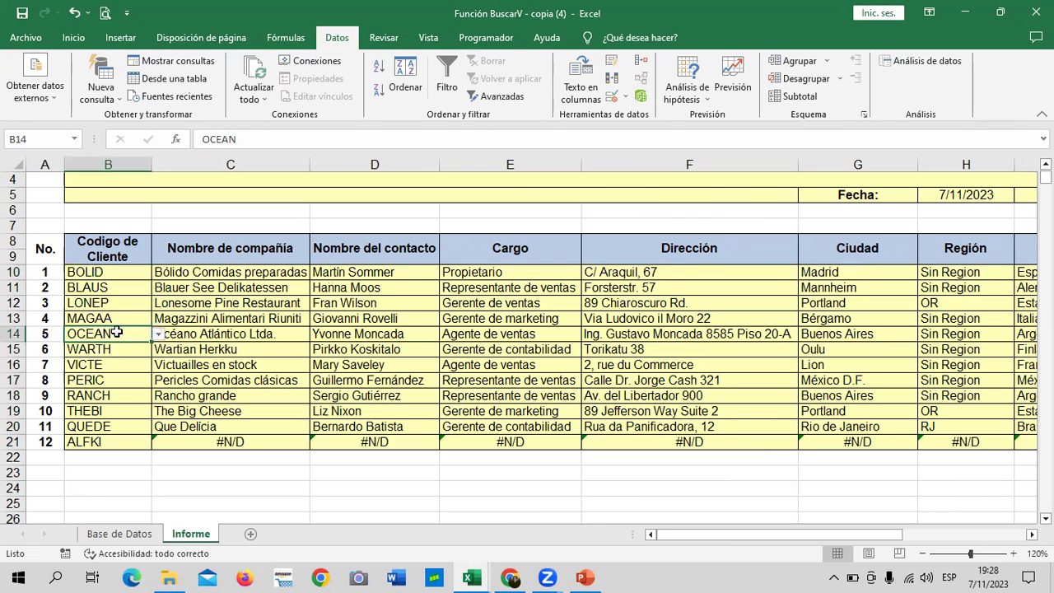
{"action": "left_click", "coordinate": [159, 336]}
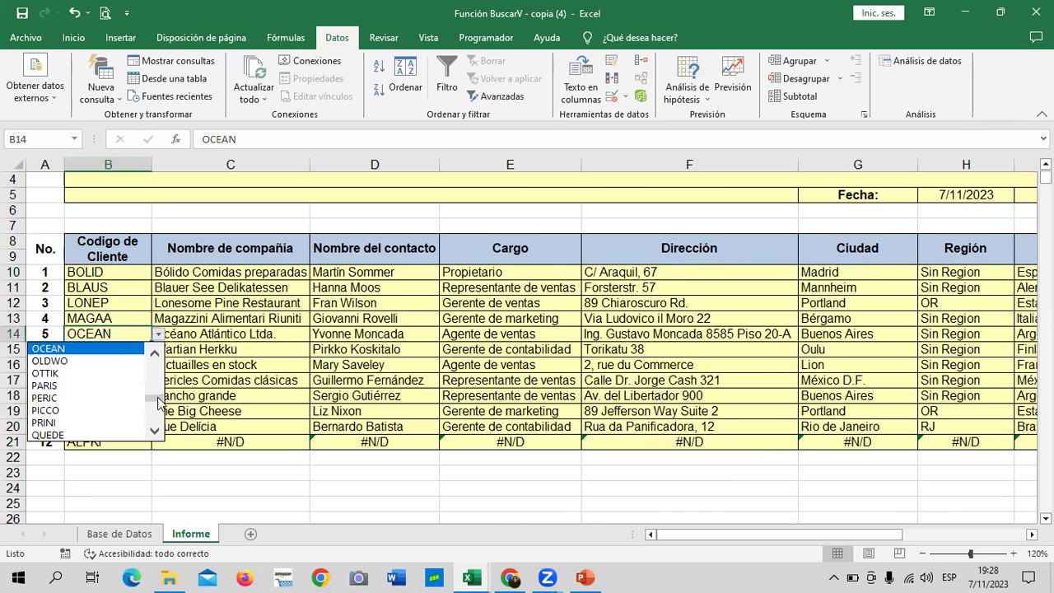
{"action": "left_click_drag", "start_coordinate": [158, 402], "coordinate": [158, 422]}
{"action": "left_click", "coordinate": [97, 432]}
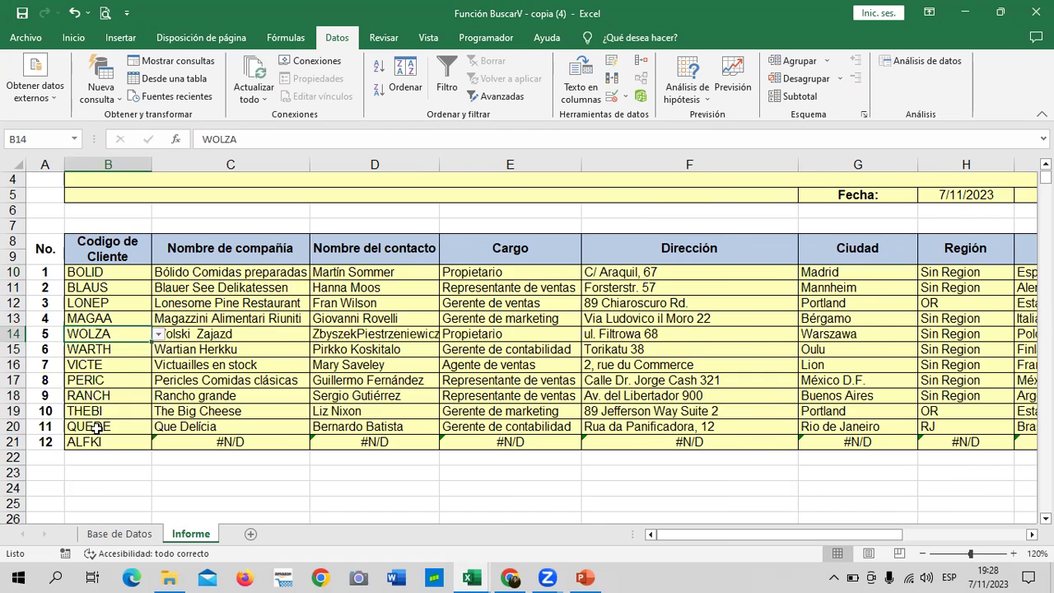
- Pick WARTH for B21 and ALFKI for B15, then check the resulting lookup formulas
{"action": "left_click", "coordinate": [112, 444]}
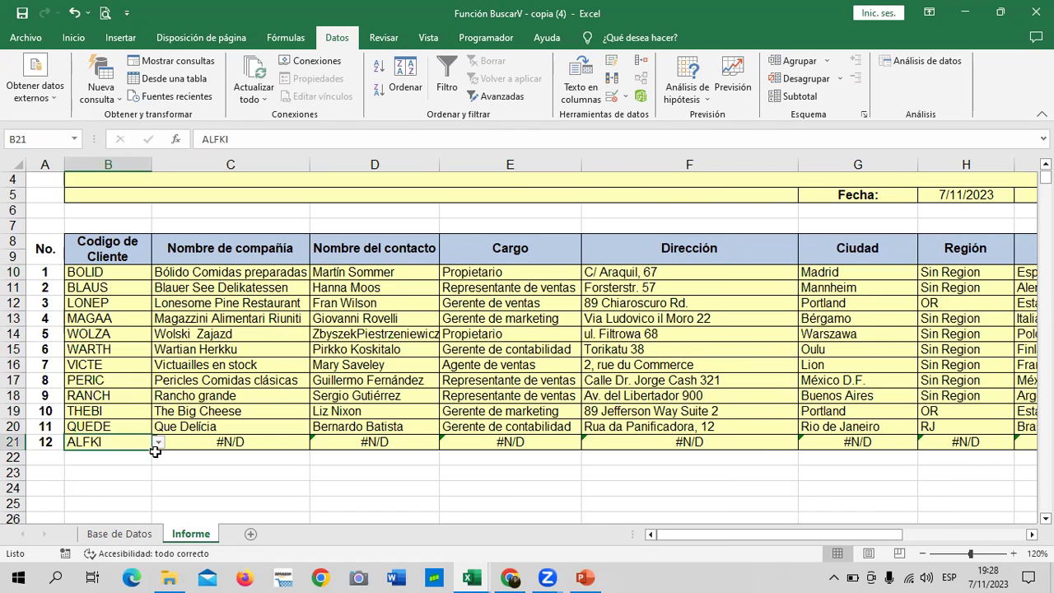
{"action": "left_click", "coordinate": [158, 444]}
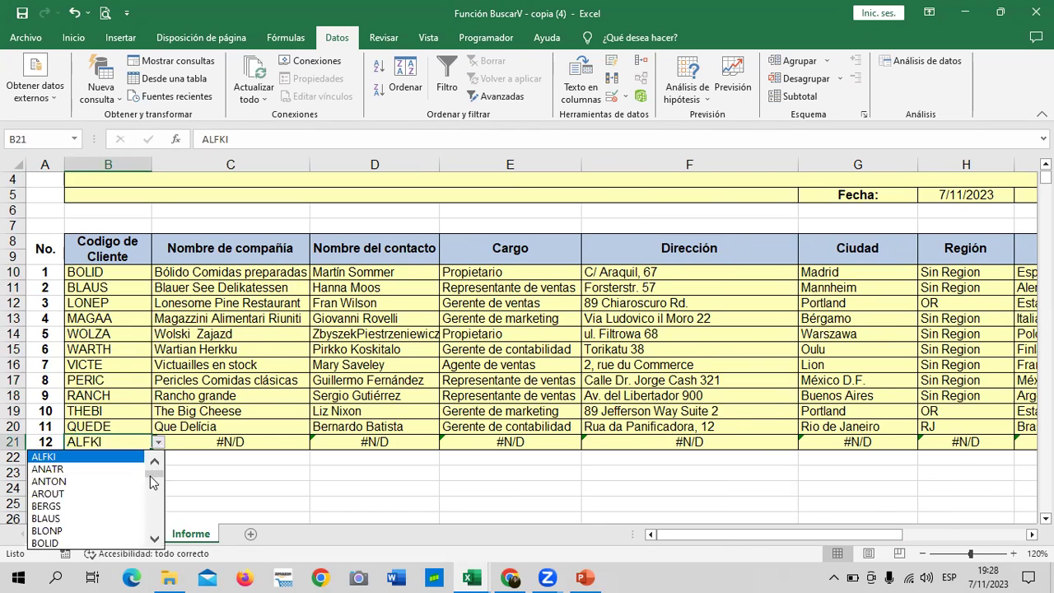
{"action": "left_click_drag", "start_coordinate": [154, 478], "coordinate": [154, 527]}
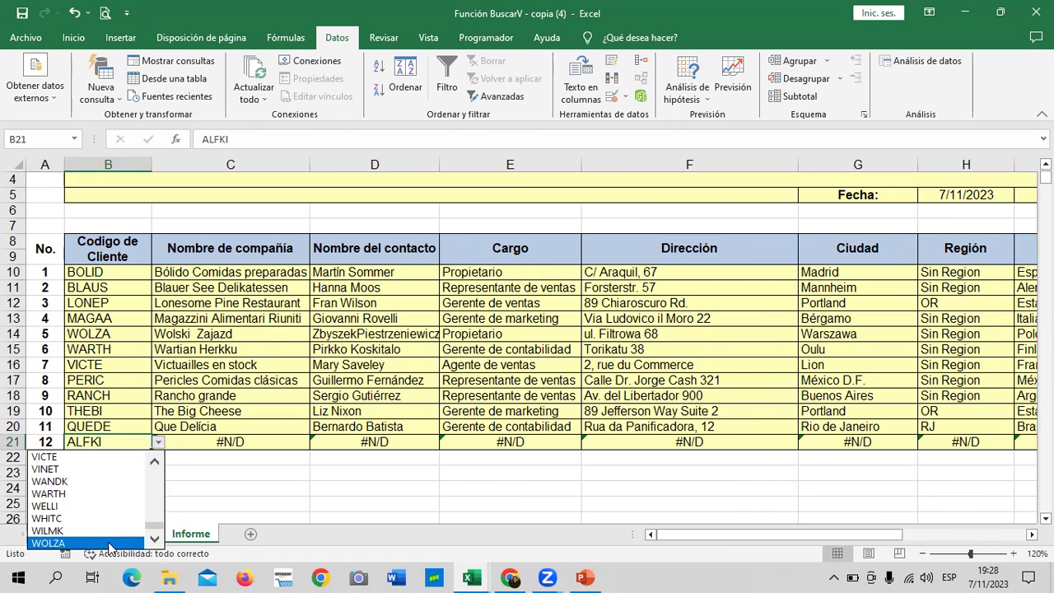
{"action": "left_click", "coordinate": [97, 493]}
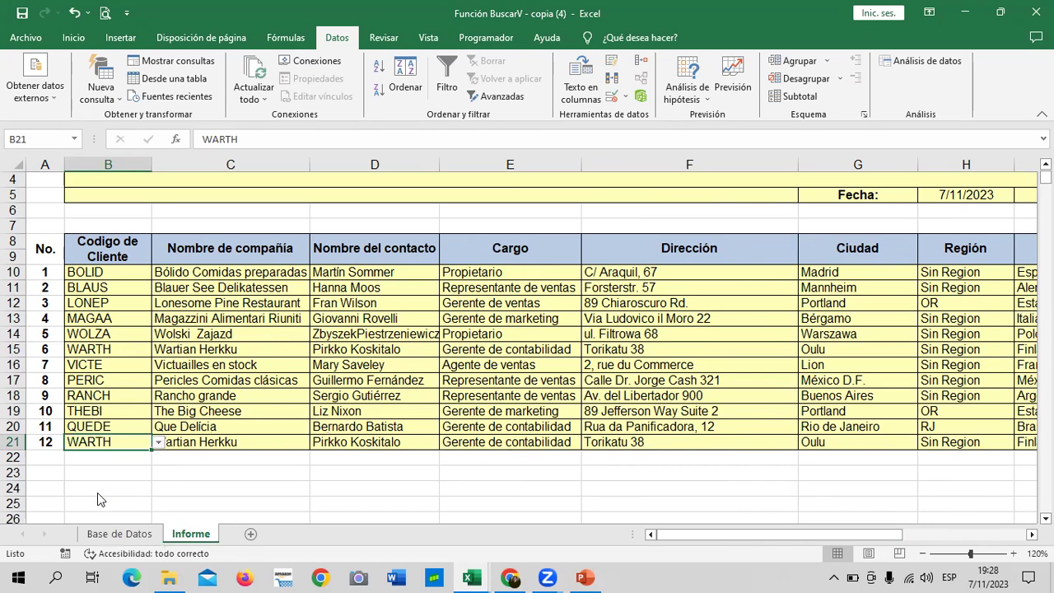
{"action": "left_click", "coordinate": [120, 350]}
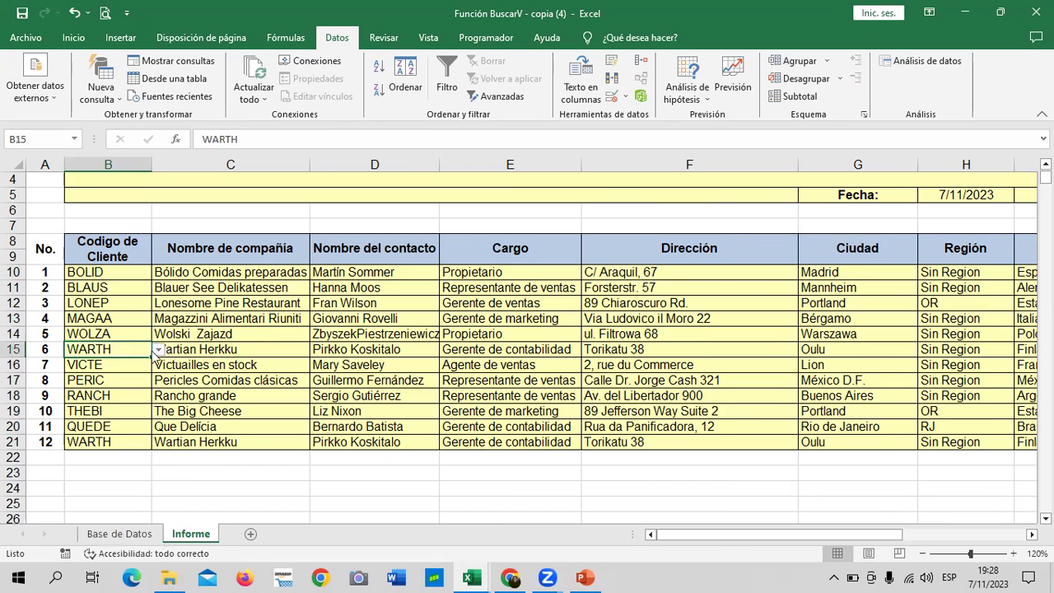
{"action": "left_click", "coordinate": [157, 350]}
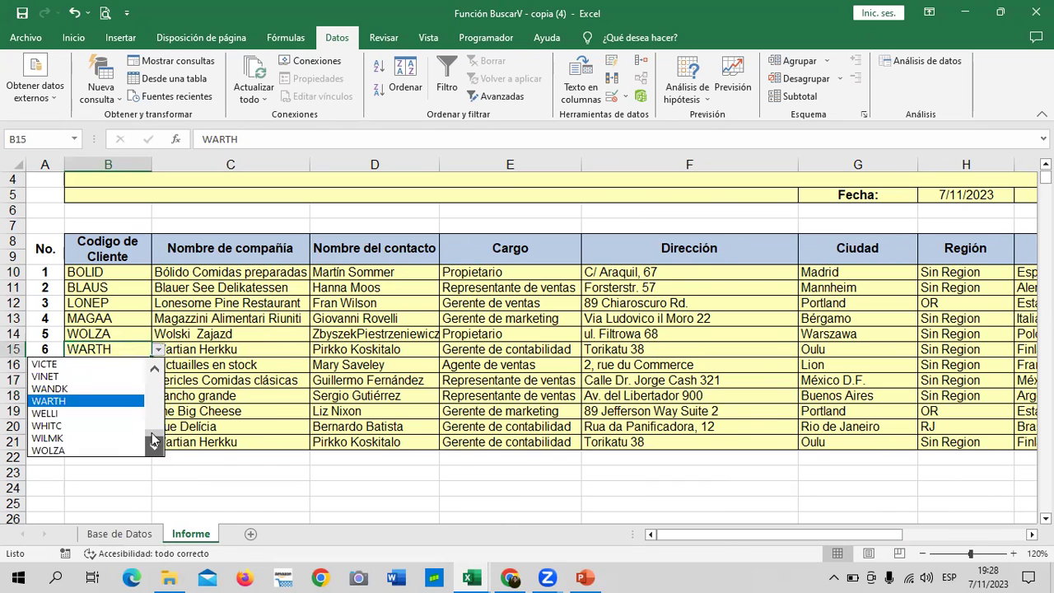
{"action": "left_click_drag", "start_coordinate": [155, 433], "coordinate": [166, 361]}
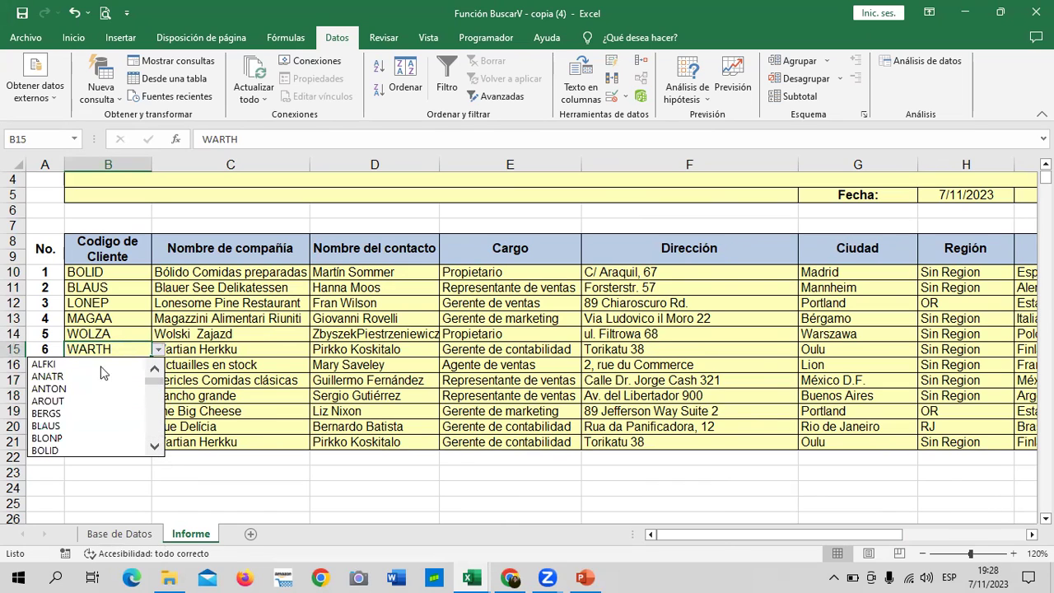
{"action": "left_click", "coordinate": [94, 365]}
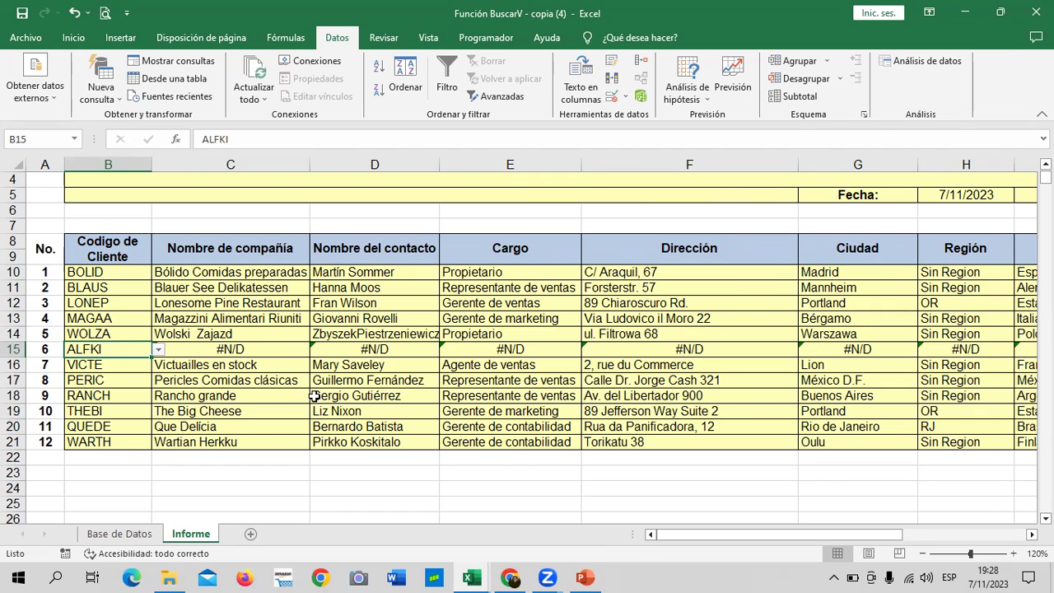
{"action": "left_click", "coordinate": [411, 348]}
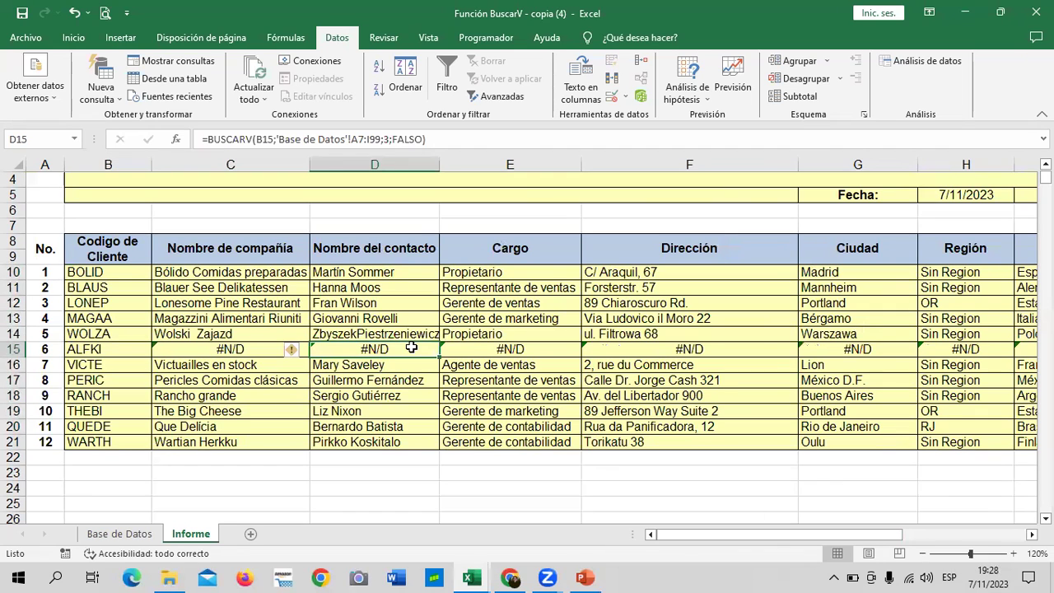
{"action": "left_click", "coordinate": [127, 415]}
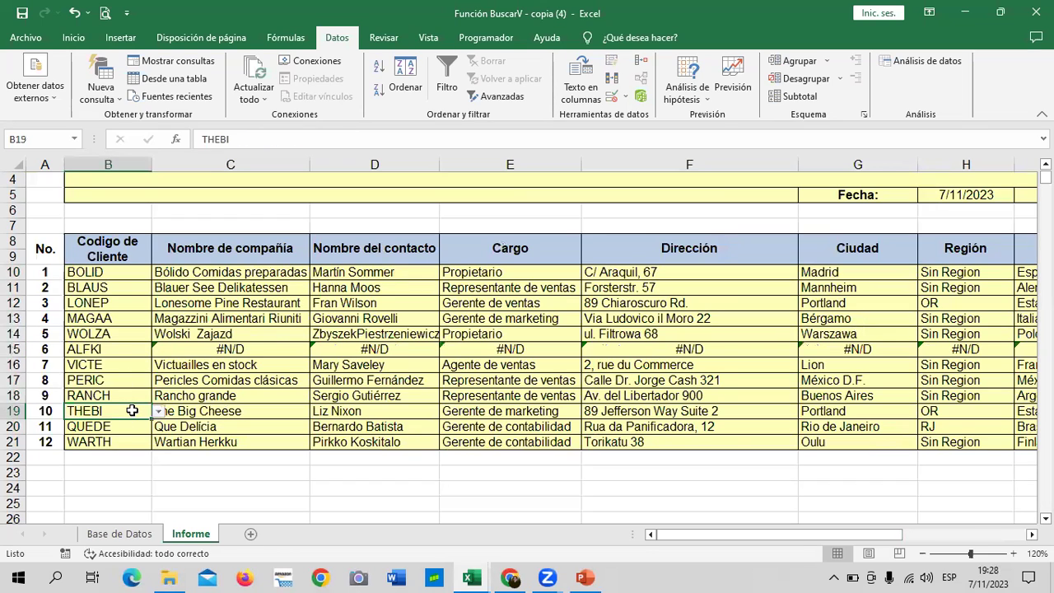
{"action": "left_click", "coordinate": [283, 271]}
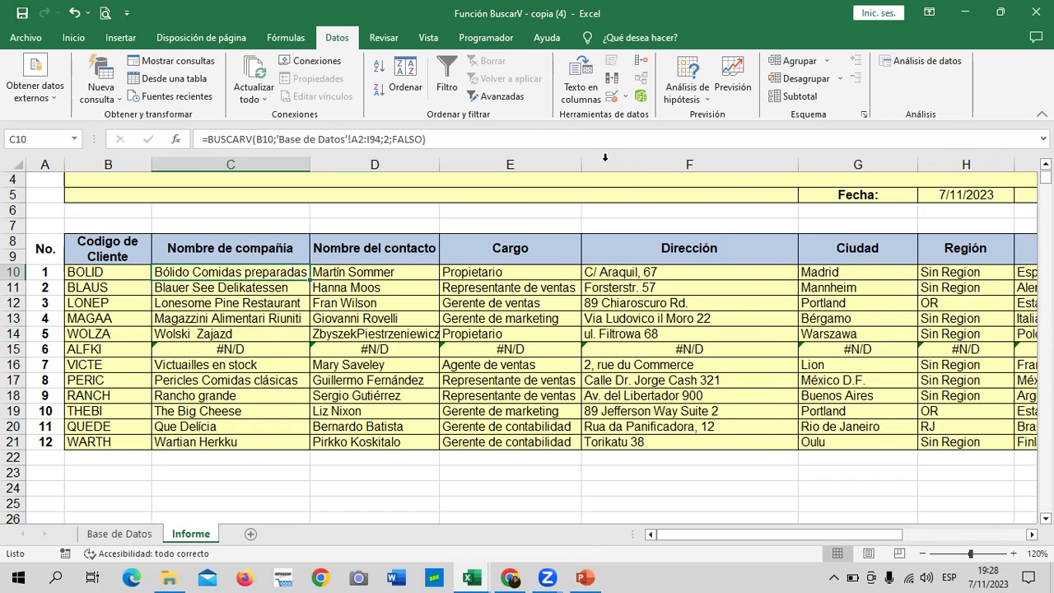
- Change B14 to VICTE and B20 to BERGS, then reopen C10's lookup formula
{"action": "left_click", "coordinate": [135, 332]}
{"action": "left_click", "coordinate": [158, 334]}
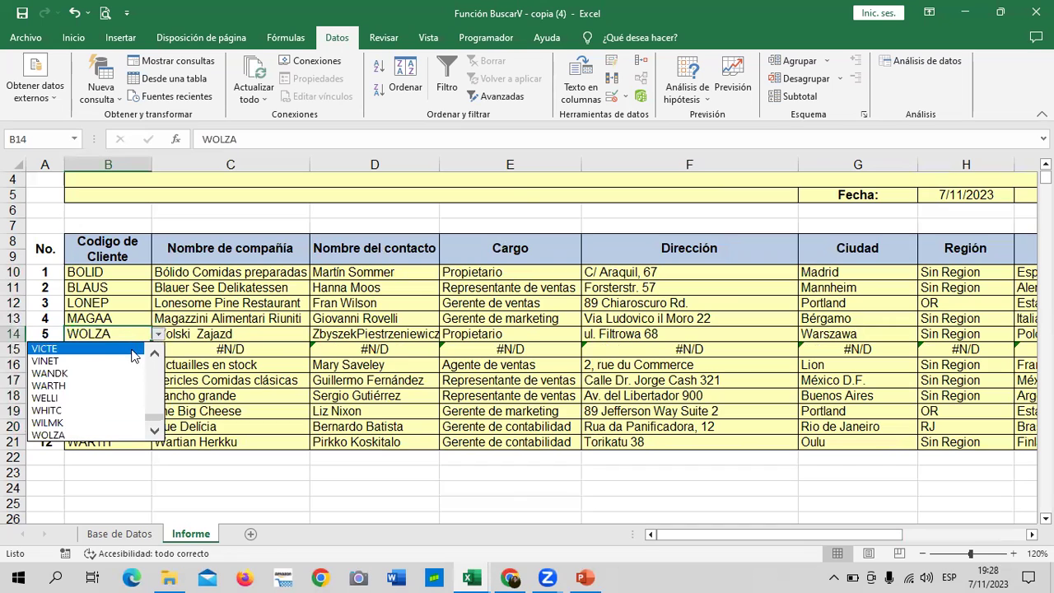
{"action": "left_click", "coordinate": [46, 349]}
{"action": "left_click", "coordinate": [124, 426]}
{"action": "left_click", "coordinate": [159, 426]}
{"action": "scroll", "coordinate": [90, 478], "scroll_direction": "up", "scroll_amount": 15}
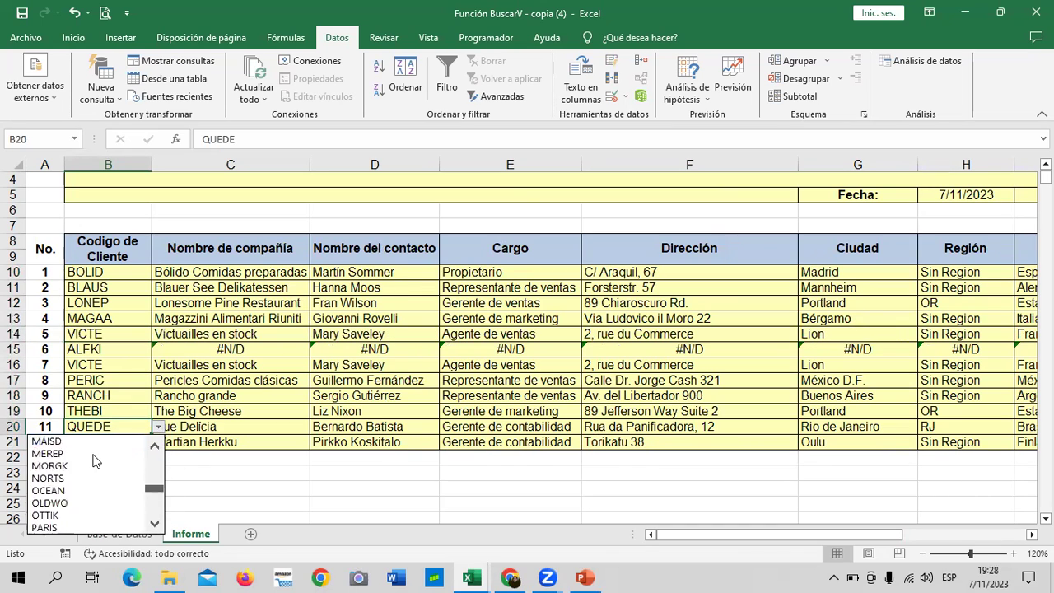
{"action": "left_click", "coordinate": [83, 491]}
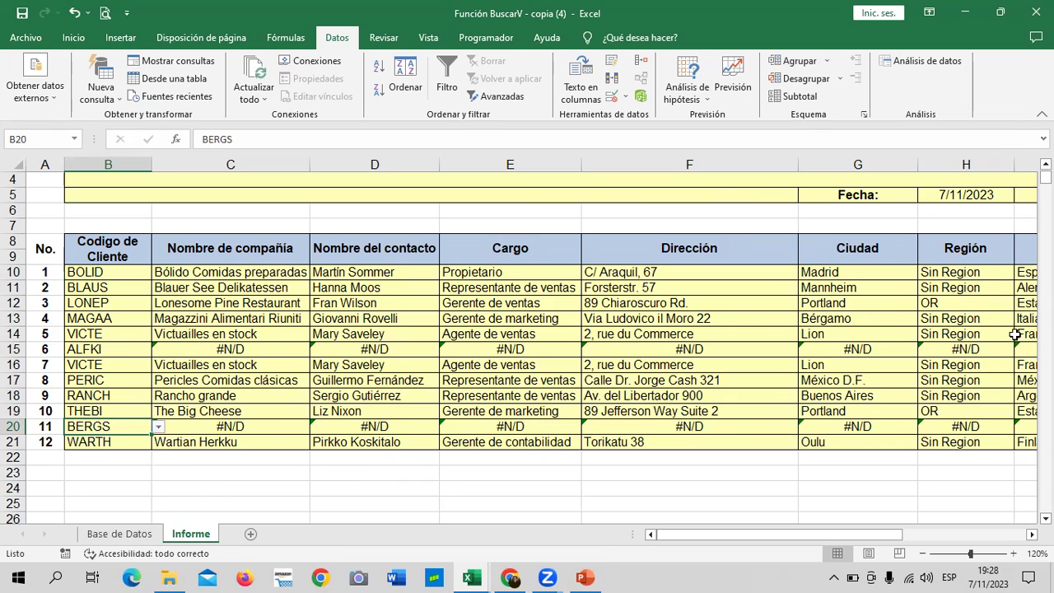
{"action": "mouse_move", "coordinate": [815, 533]}
{"action": "left_mouse_down"}
{"action": "mouse_move", "coordinate": [941, 527]}
{"action": "mouse_move", "coordinate": [619, 516]}
{"action": "left_mouse_up"}
{"action": "left_click", "coordinate": [255, 270]}
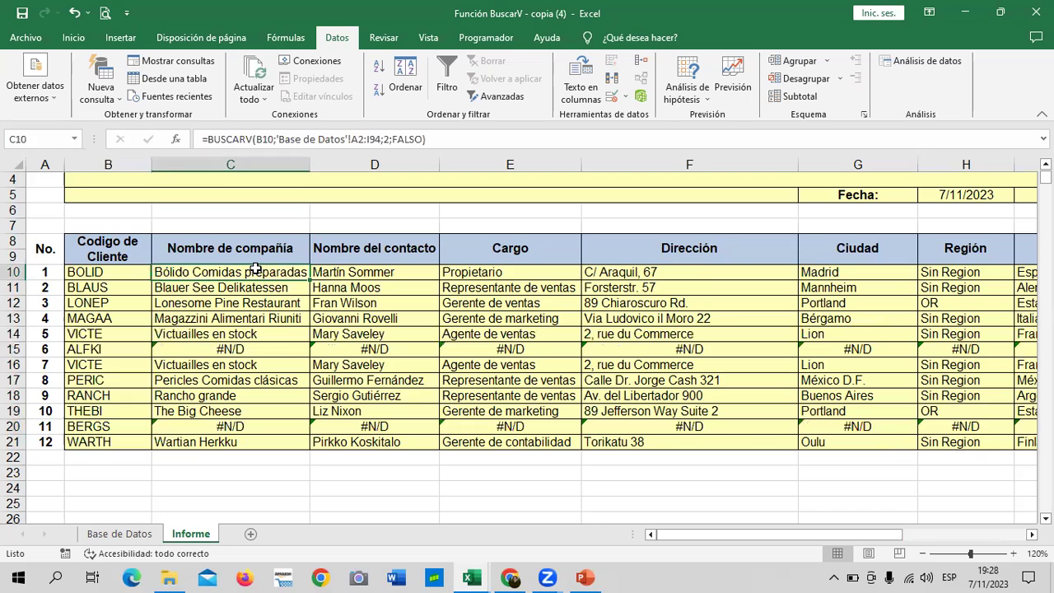
{"action": "left_click", "coordinate": [353, 140]}
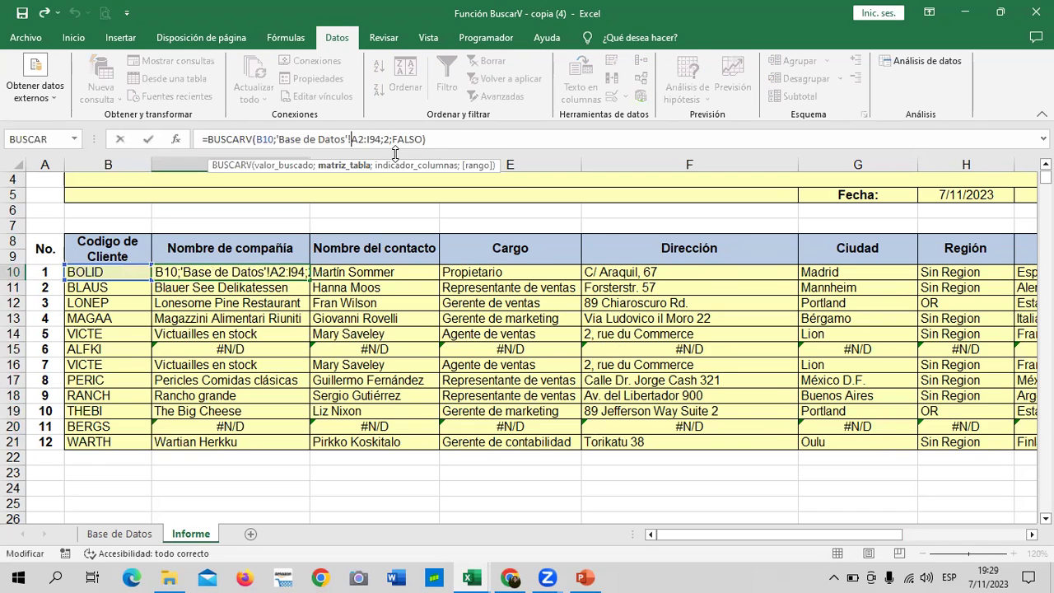
- Anchor the C10 company name lookup range to $A$2:$I$94 and fill it down to row 21
{"action": "type", "text": "$"}
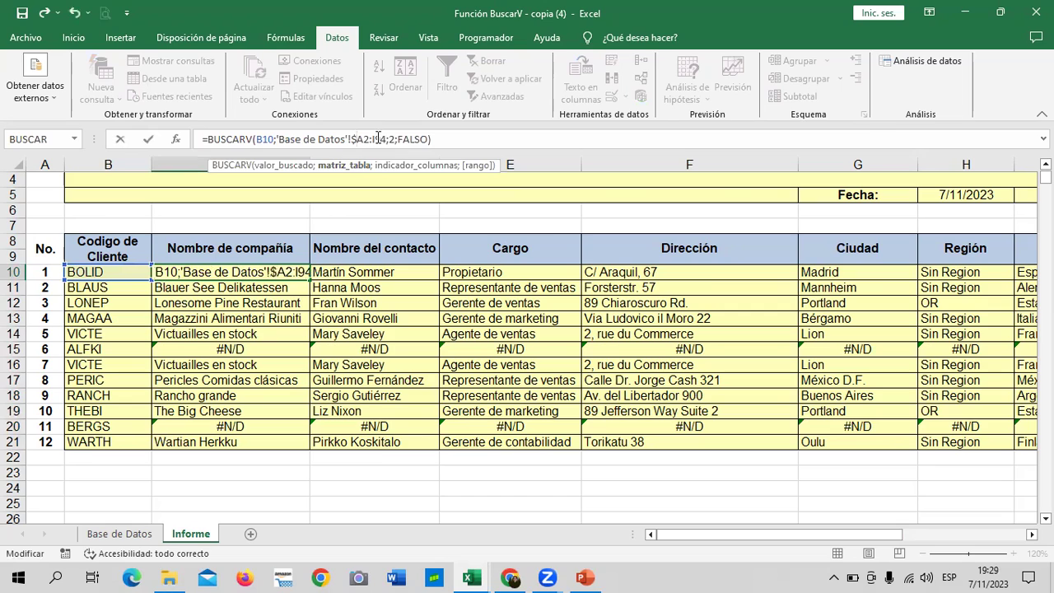
{"action": "key", "text": "Right"}
{"action": "type", "text": "$A"}
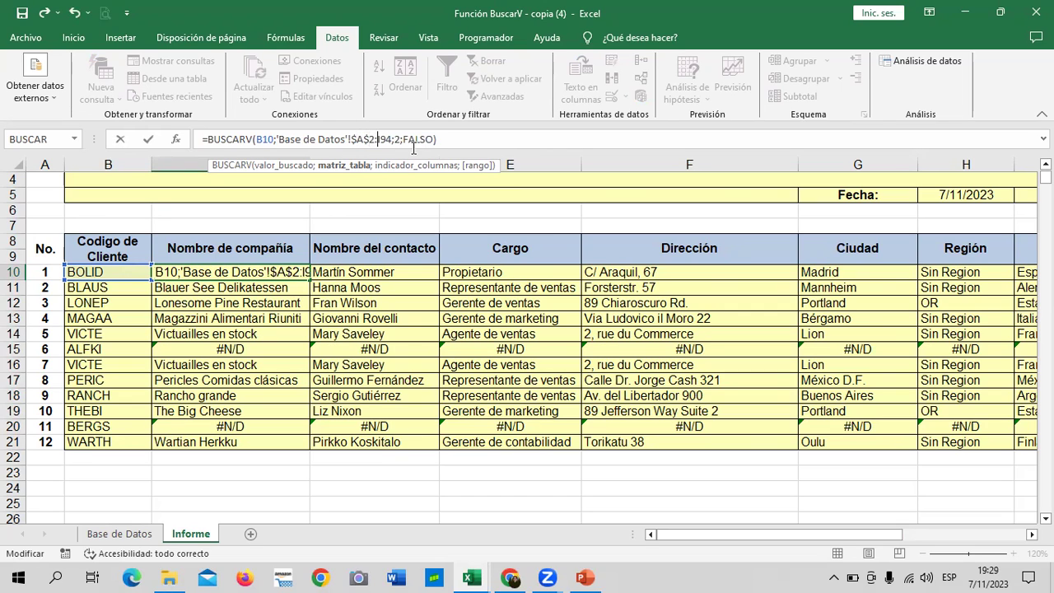
{"action": "type", "text": "$"}
{"action": "key", "text": "Right"}
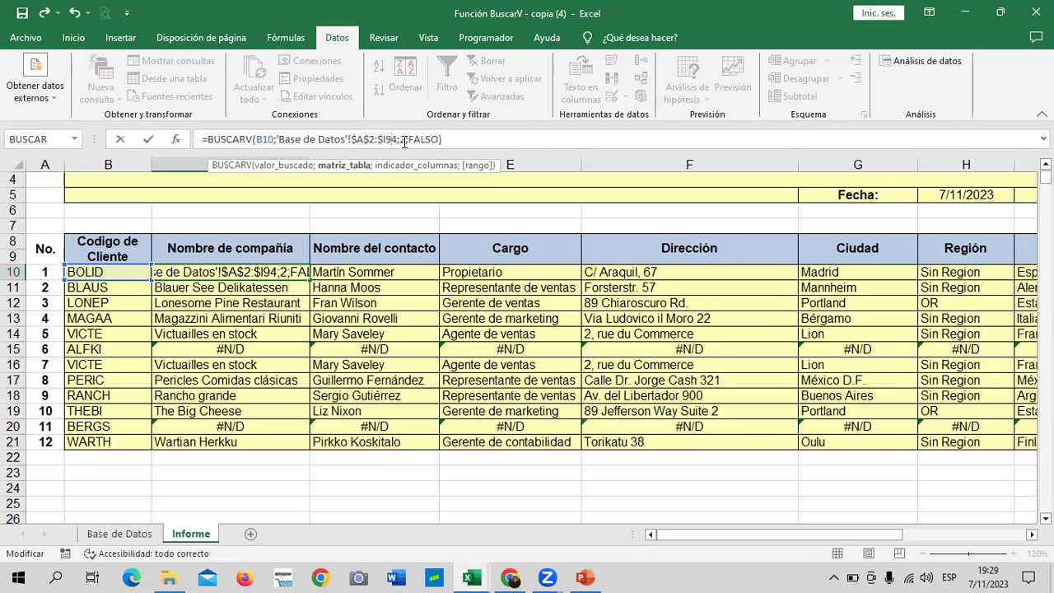
{"action": "type", "text": "$"}
{"action": "key", "text": "ctrl+Return"}
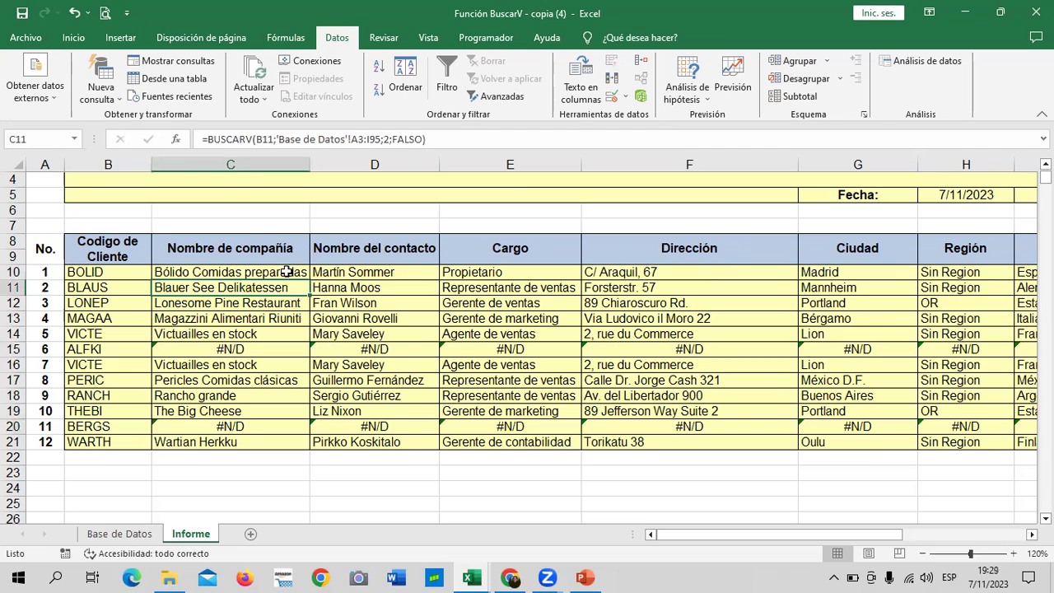
{"action": "left_click_drag", "start_coordinate": [310, 281], "coordinate": [322, 445]}
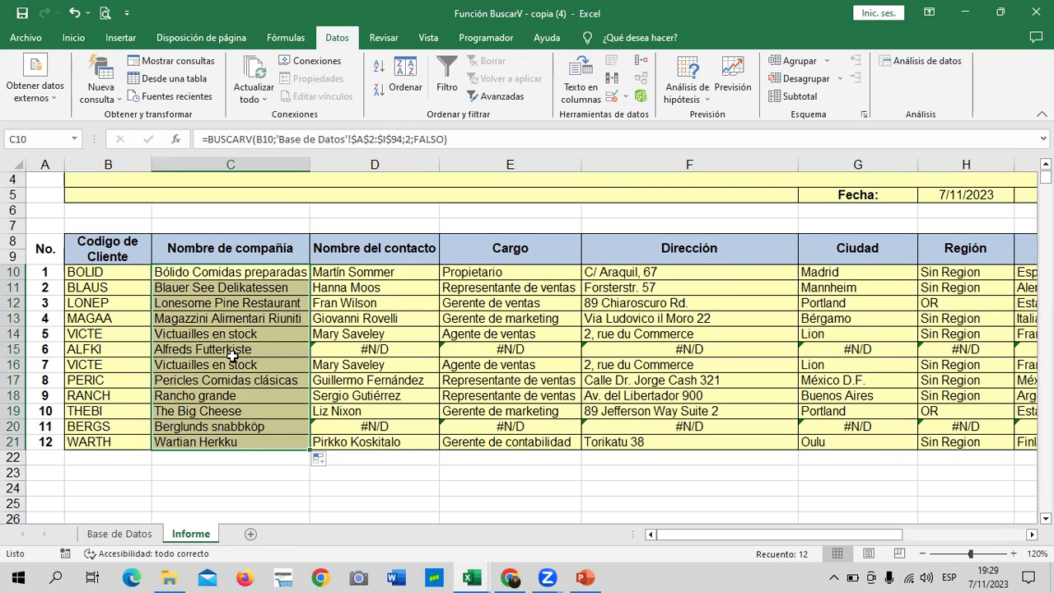
- Anchor the D10 contact name lookup range to $A$2:$I$94 and fill it down to row 21
{"action": "left_click", "coordinate": [354, 273]}
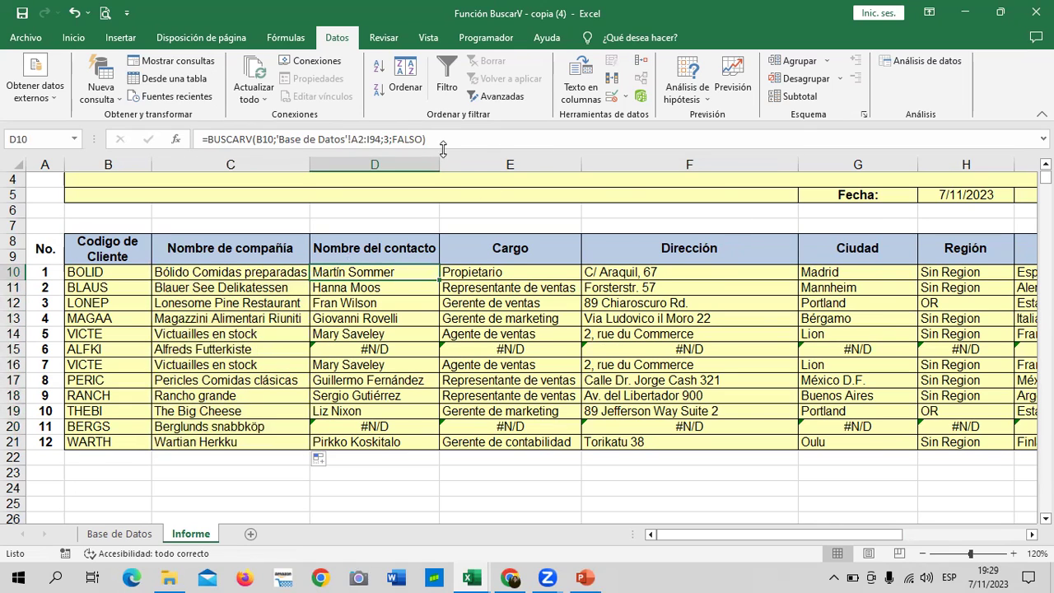
{"action": "left_click", "coordinate": [352, 138]}
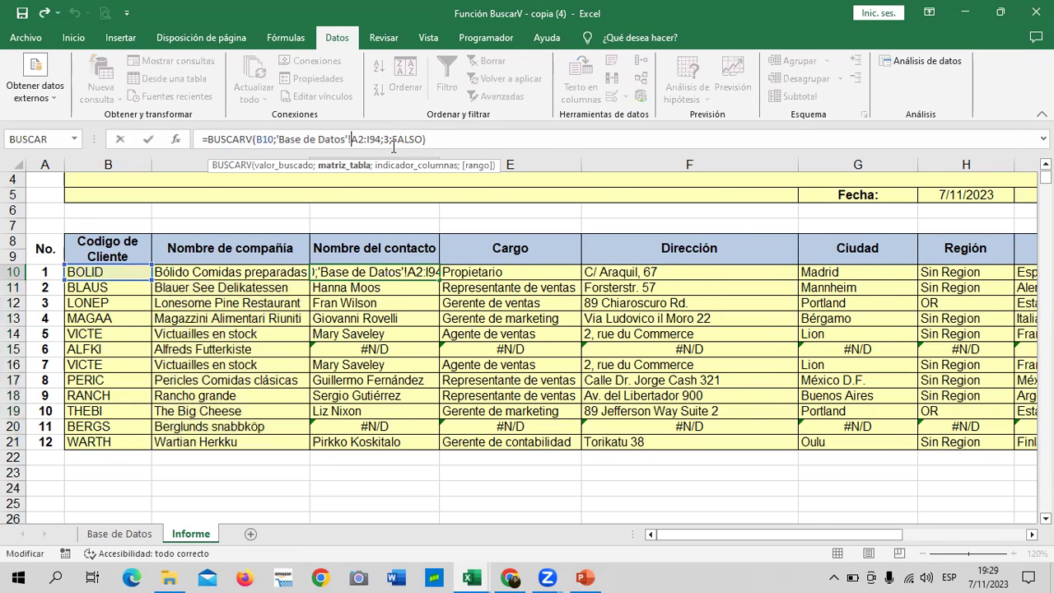
{"action": "type", "text": "$A"}
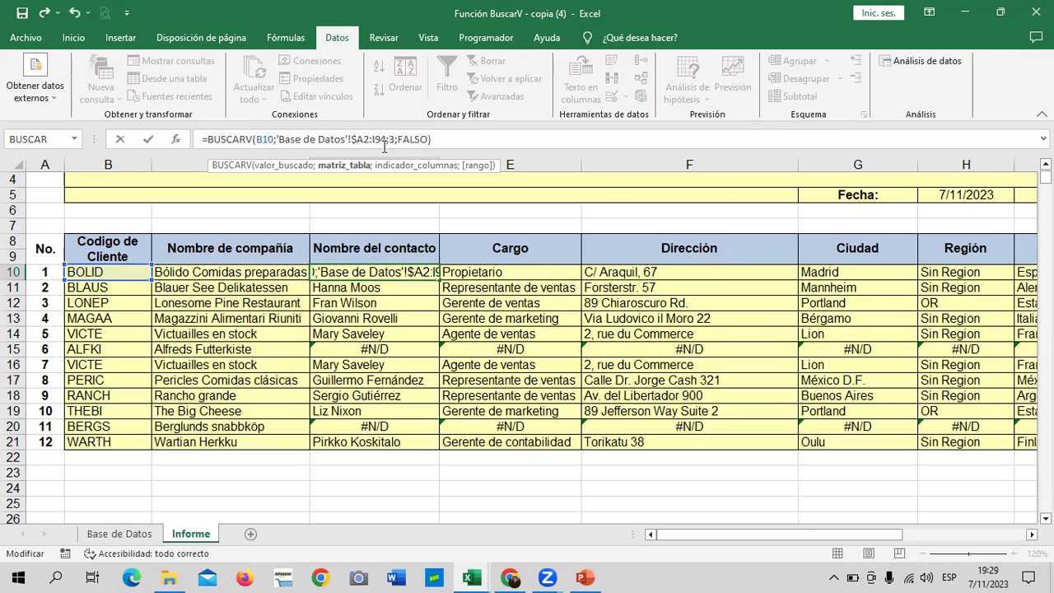
{"action": "type", "text": "$"}
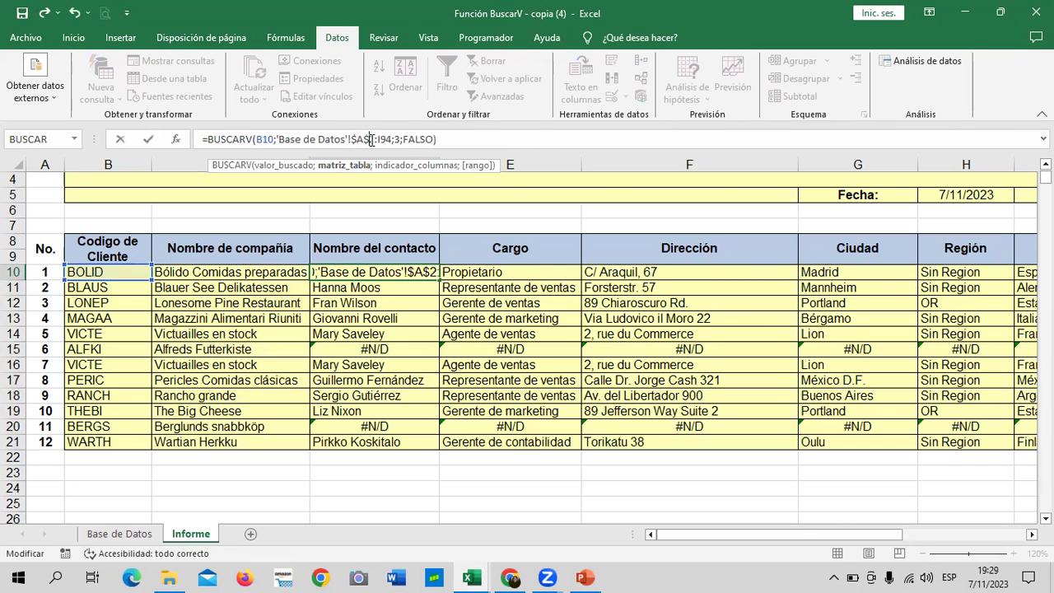
{"action": "left_click", "coordinate": [378, 138]}
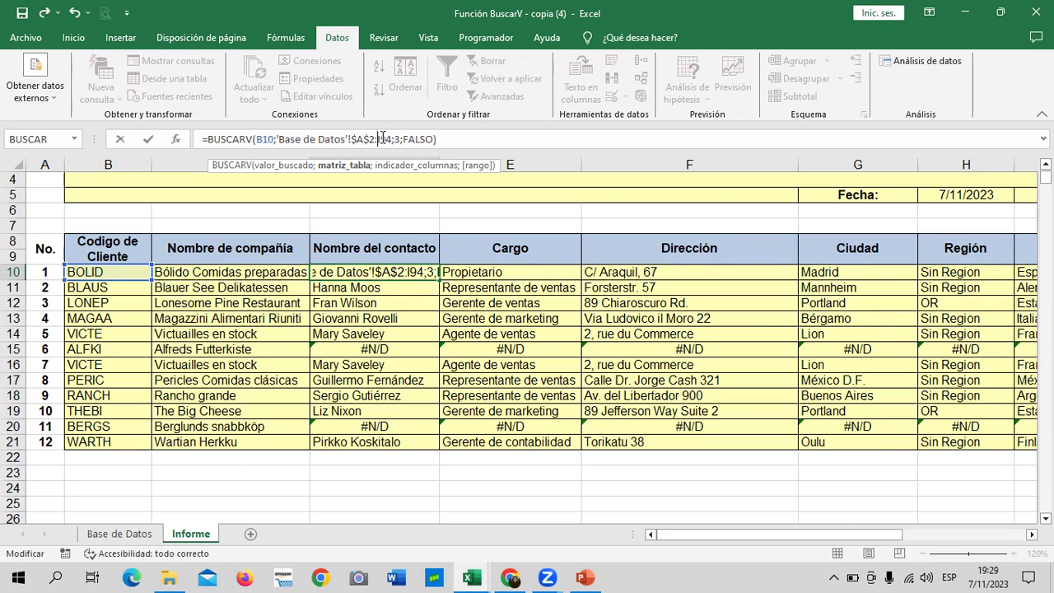
{"action": "type", "text": "$A"}
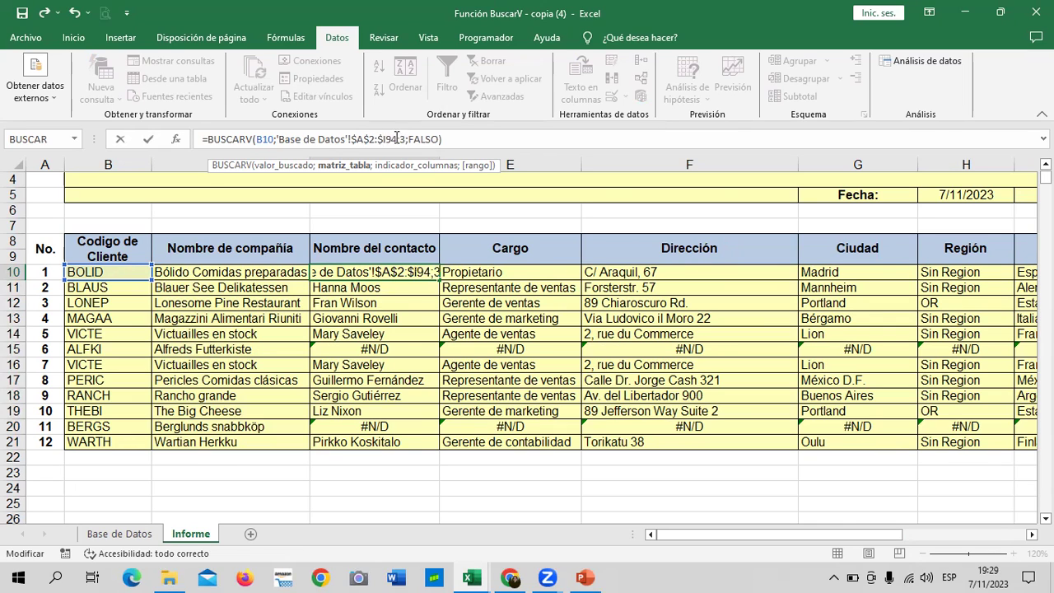
{"action": "type", "text": "$"}
{"action": "key", "text": "Return"}
{"action": "left_click", "coordinate": [415, 274]}
{"action": "left_click_drag", "start_coordinate": [440, 280], "coordinate": [458, 444]}
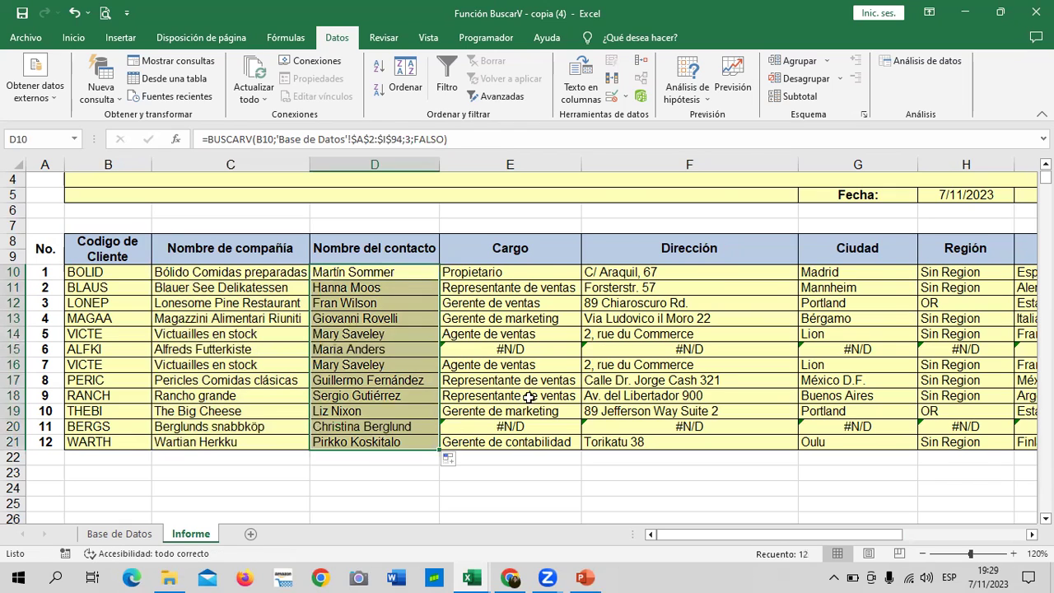
{"action": "left_click", "coordinate": [540, 273]}
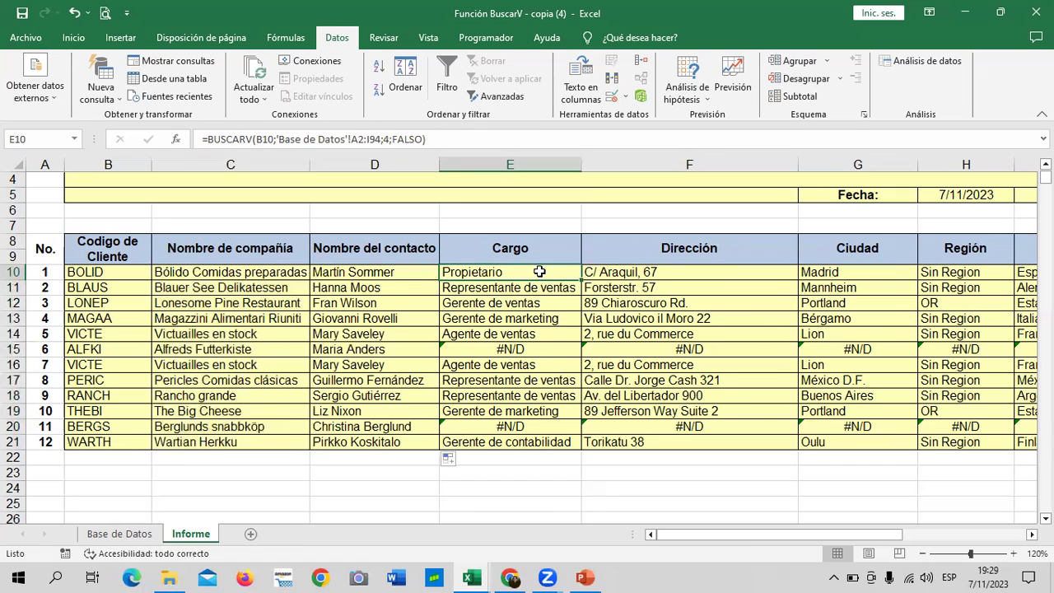
- Add $ anchors to E10's Cargo lookup range; the mistyped start row leaves it showing #N/D
{"action": "left_click", "coordinate": [352, 139]}
{"action": "type", "text": "$"}
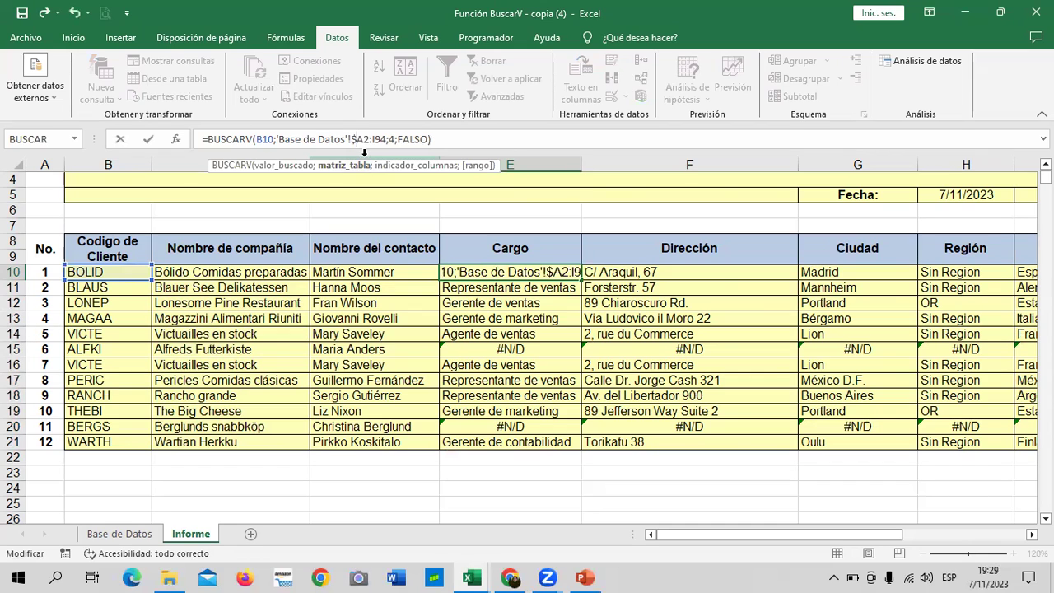
{"action": "key", "text": "Right"}
{"action": "type", "text": "$"}
{"action": "key", "text": "Right"}
{"action": "key", "text": "Right"}
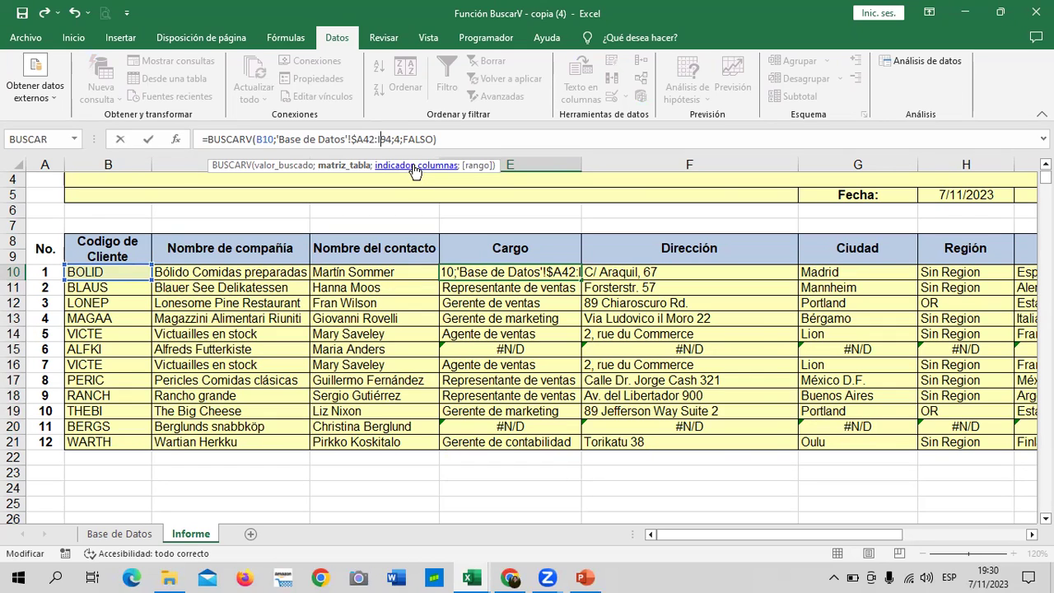
{"action": "type", "text": "$"}
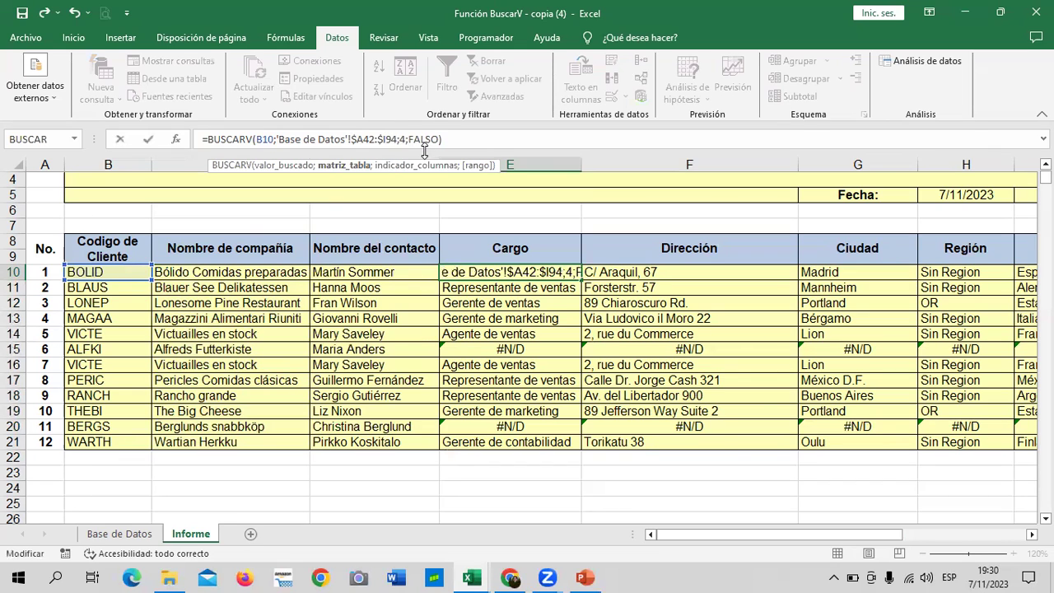
{"action": "key", "text": "Right"}
{"action": "type", "text": "$"}
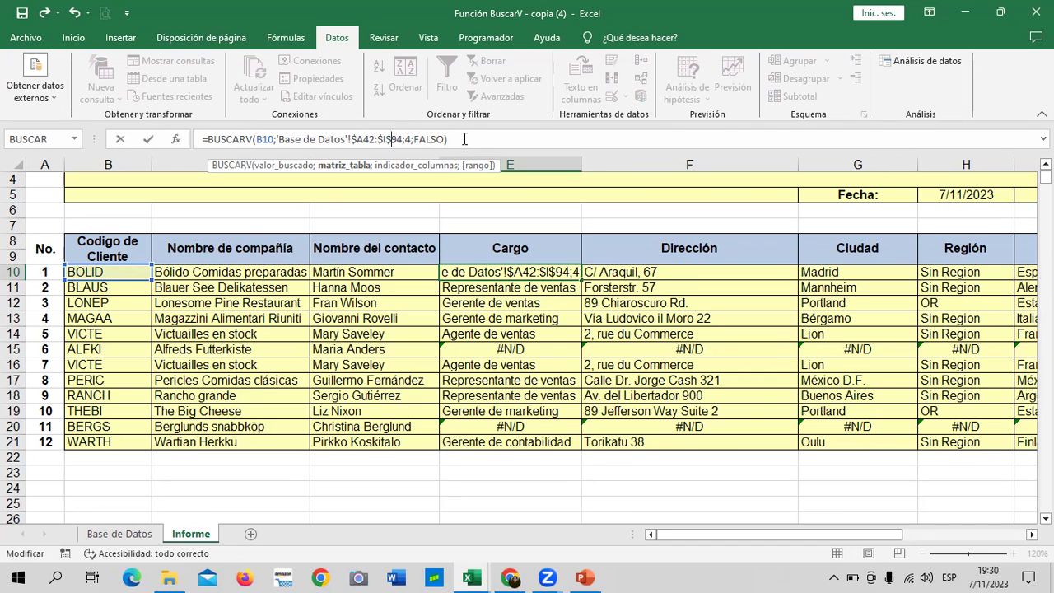
{"action": "key", "text": "Return"}
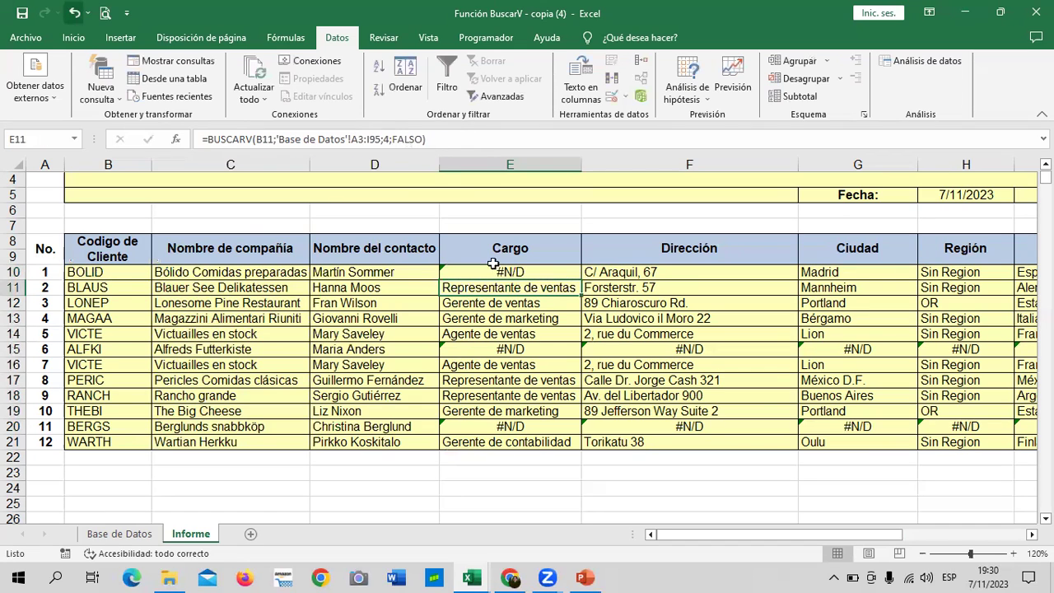
{"action": "left_click", "coordinate": [493, 272]}
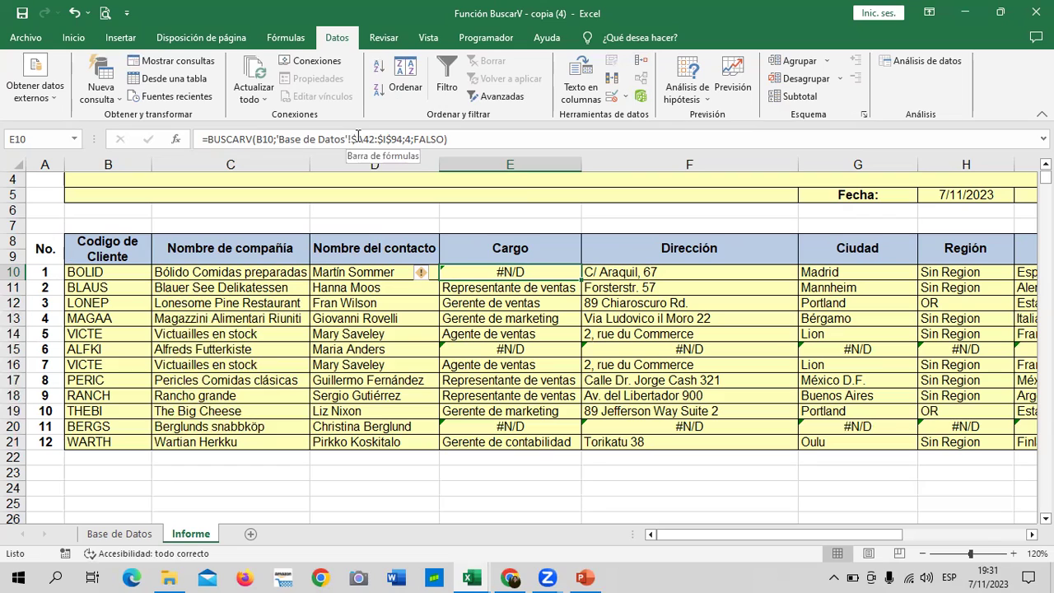
- Delete the stray 4 from E10's start row ($A42 to $A$2) and fill the Cargo formula to row 21
{"action": "left_click", "coordinate": [634, 274]}
{"action": "left_click", "coordinate": [540, 268]}
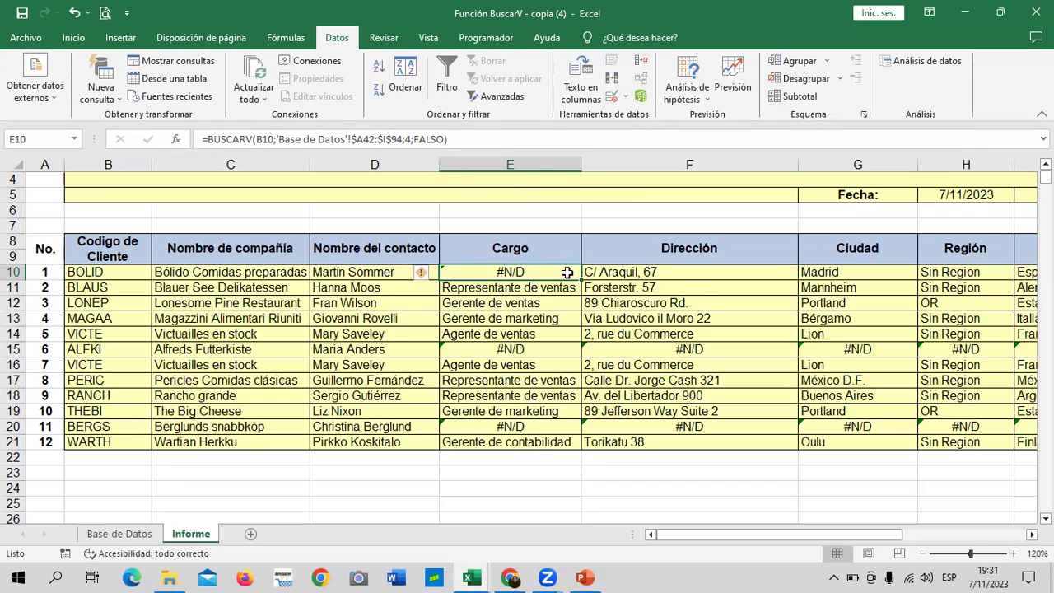
{"action": "left_click", "coordinate": [471, 139]}
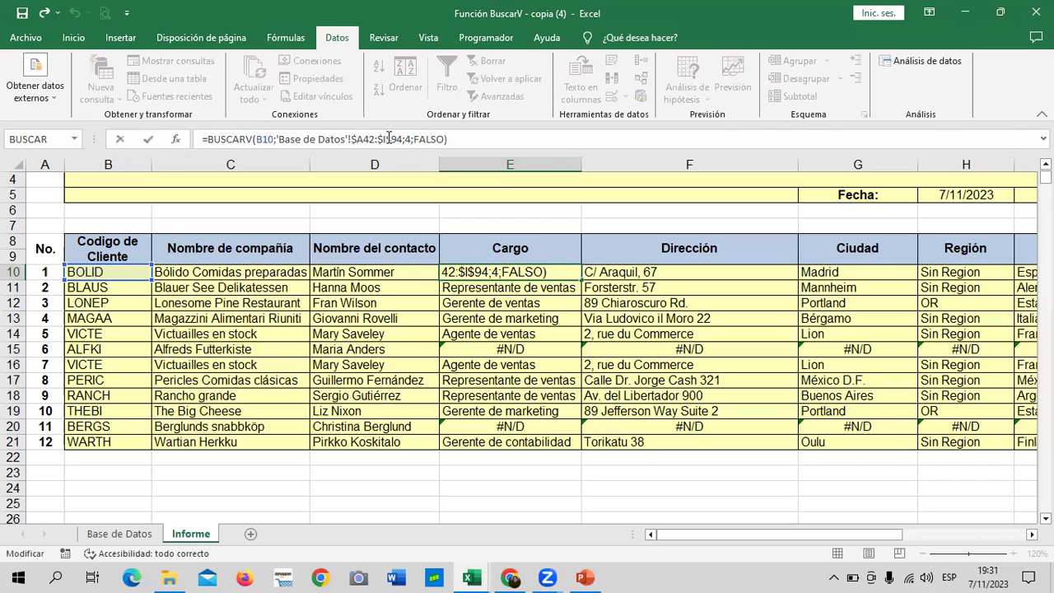
{"action": "left_click", "coordinate": [369, 139]}
{"action": "key", "text": "BackSpace"}
{"action": "type", "text": "$"}
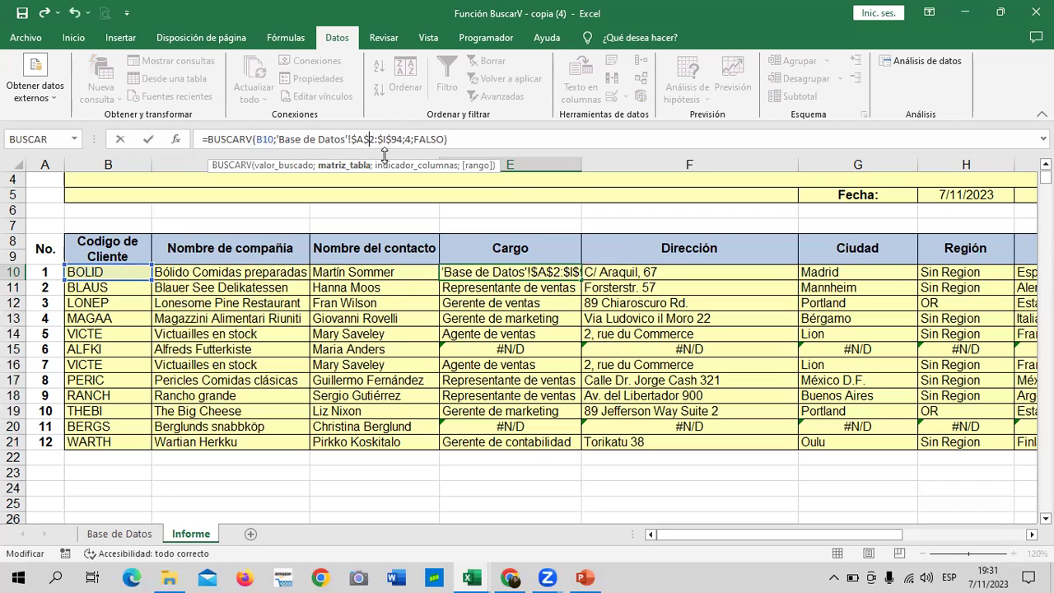
{"action": "key", "text": "Return"}
{"action": "left_click", "coordinate": [547, 271]}
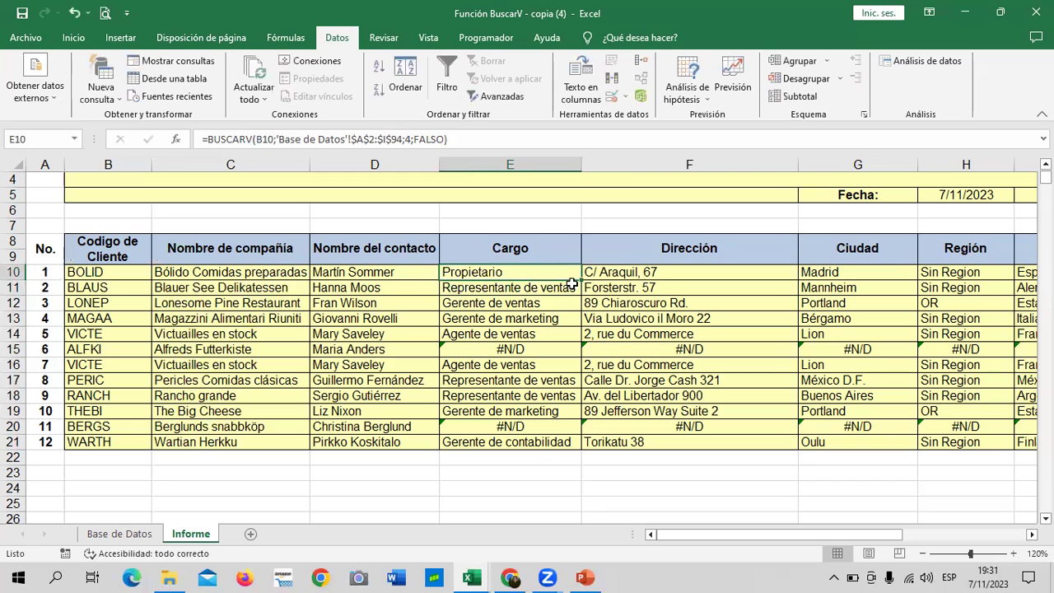
{"action": "left_click_drag", "start_coordinate": [581, 279], "coordinate": [590, 453]}
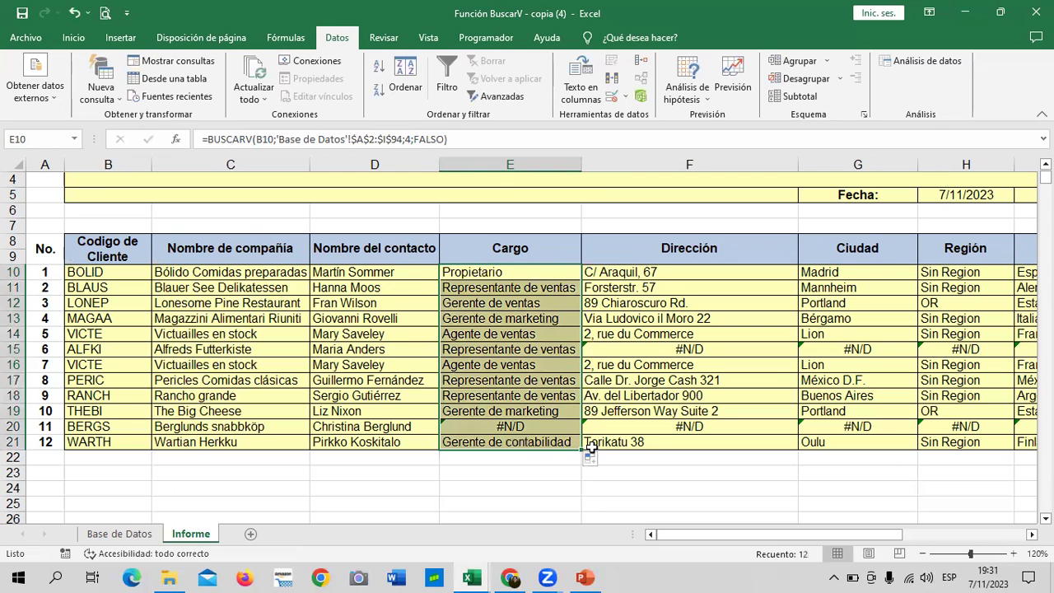
- Anchor the F10 Dirección lookup range to $A$2:$I$94 and fill it down to row 21
{"action": "left_click", "coordinate": [662, 273]}
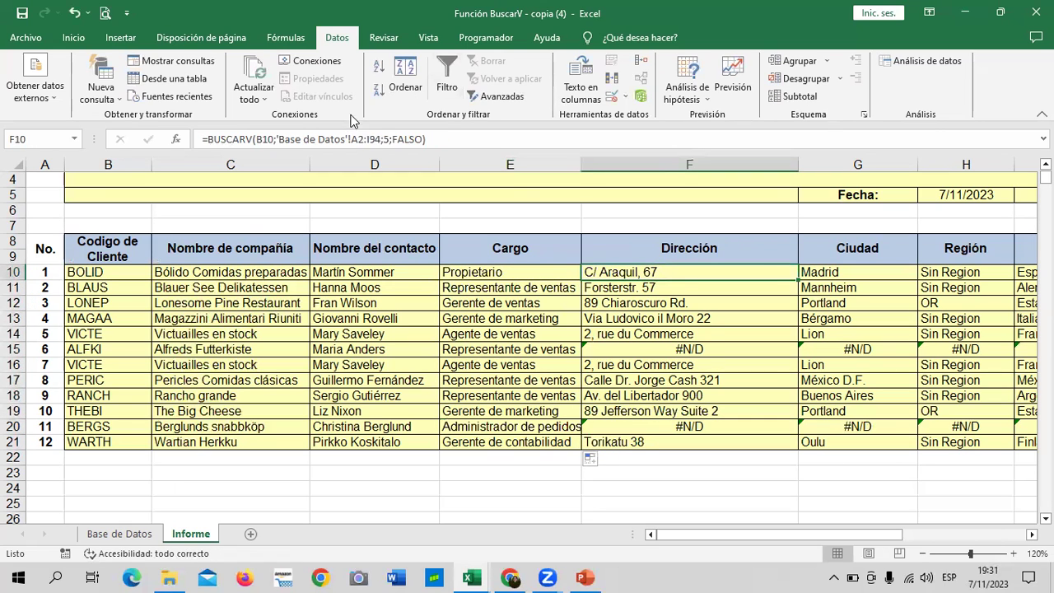
{"action": "left_click", "coordinate": [352, 139]}
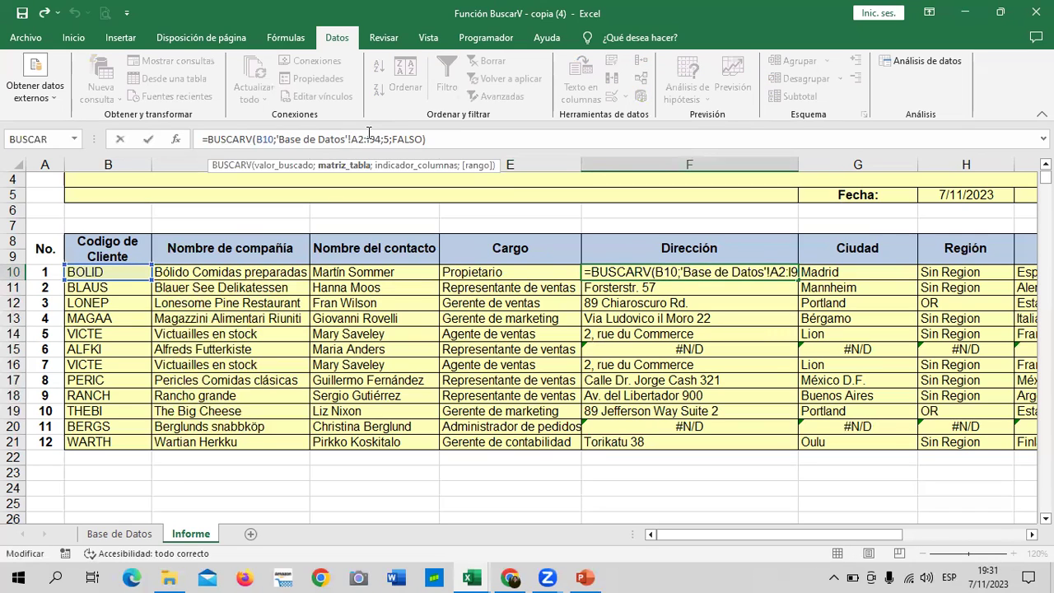
{"action": "type", "text": "$"}
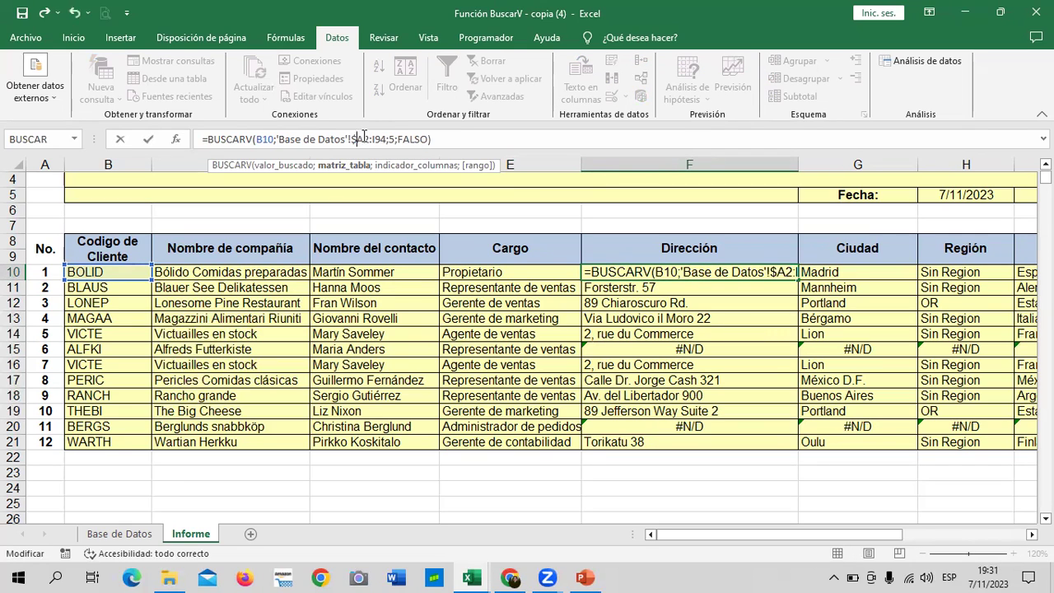
{"action": "left_click", "coordinate": [365, 140]}
{"action": "type", "text": "$"}
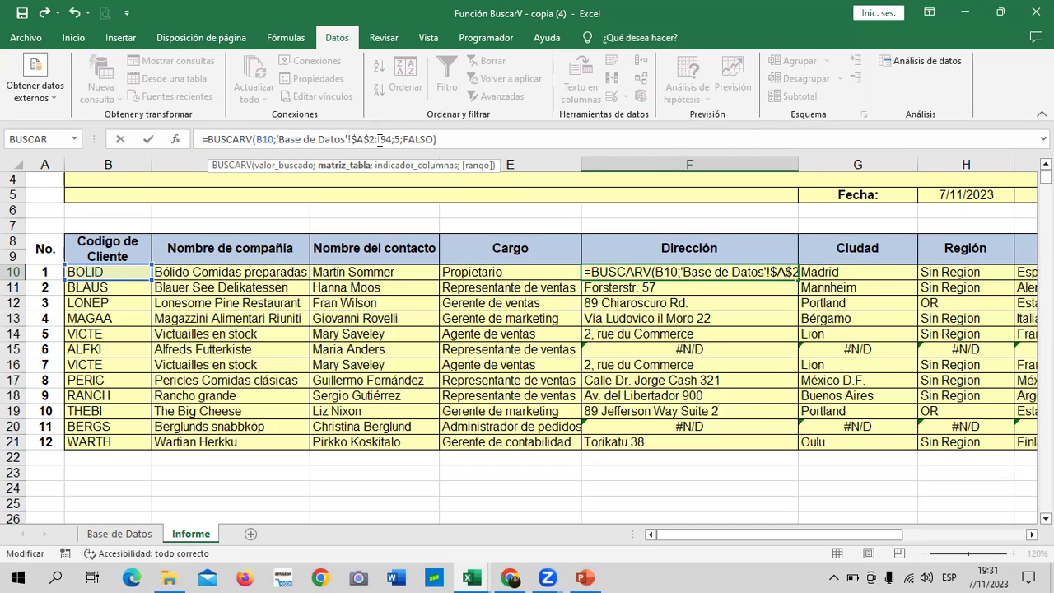
{"action": "key", "text": "Right"}
{"action": "key", "text": "Right"}
{"action": "type", "text": "$A"}
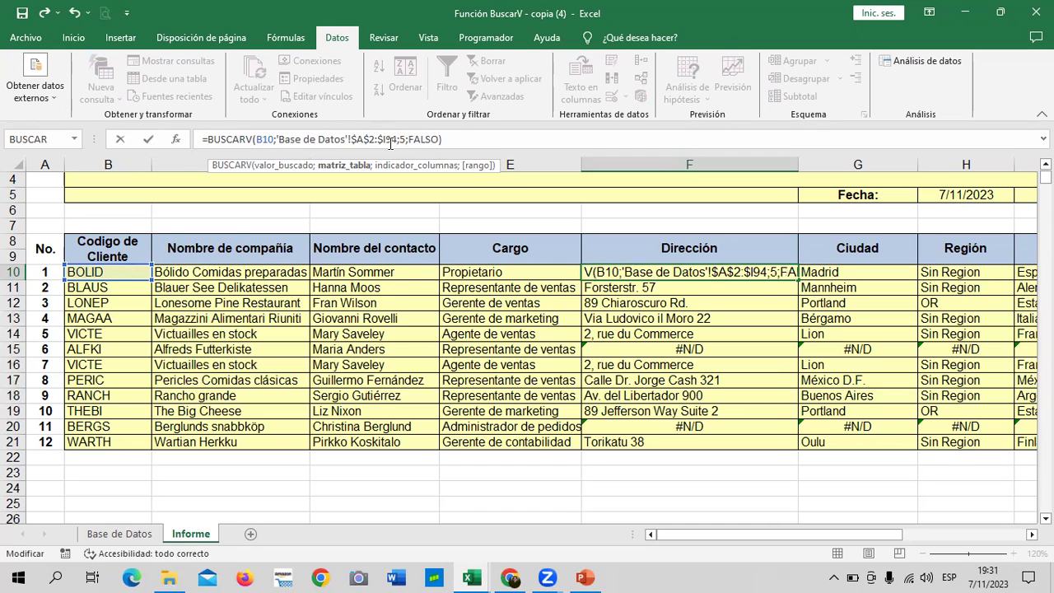
{"action": "type", "text": "$"}
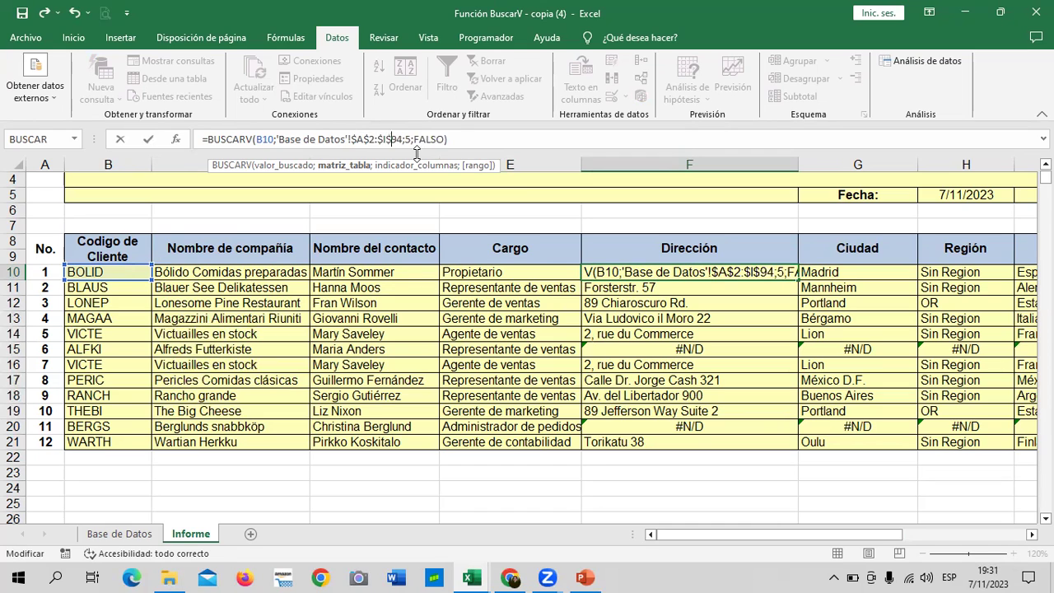
{"action": "key", "text": "ctrl+Return"}
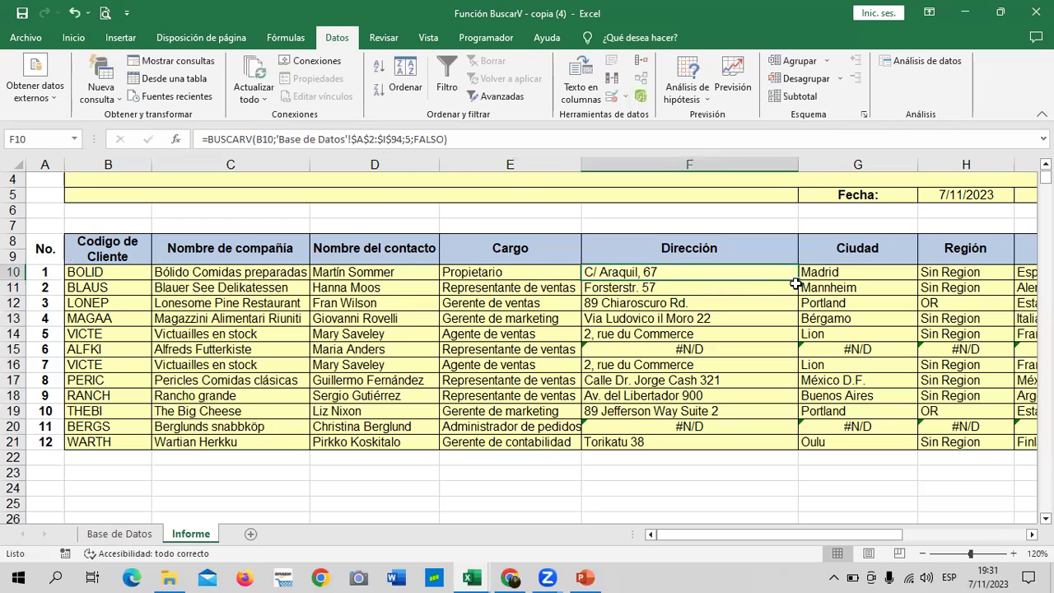
{"action": "left_click_drag", "start_coordinate": [798, 280], "coordinate": [800, 447]}
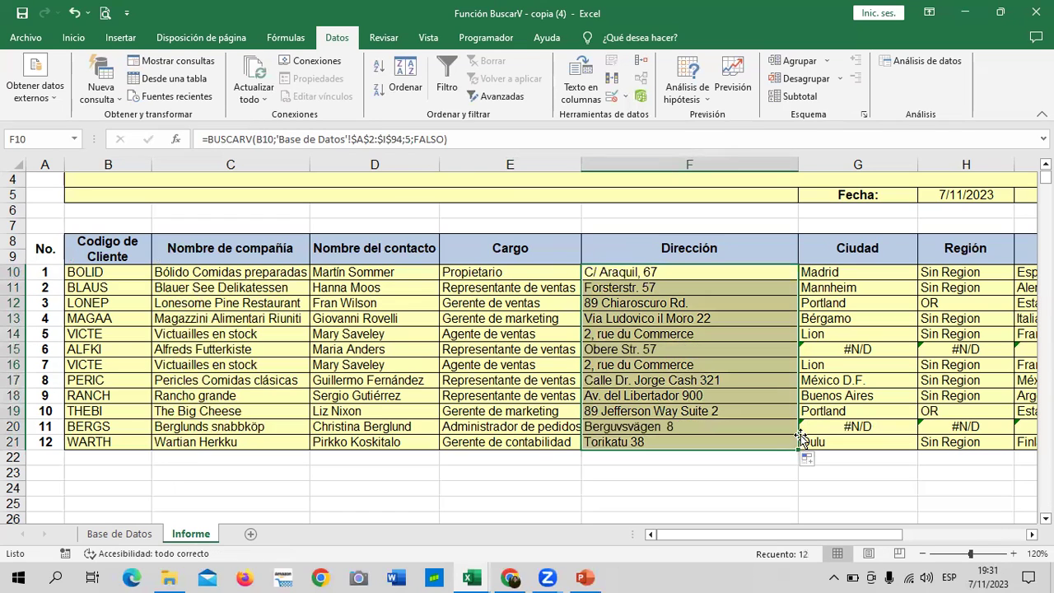
- Anchor the G10 Ciudad lookup range to $A$2:$I$94 and fill it down to row 21
{"action": "left_click", "coordinate": [883, 271]}
{"action": "left_click", "coordinate": [352, 138]}
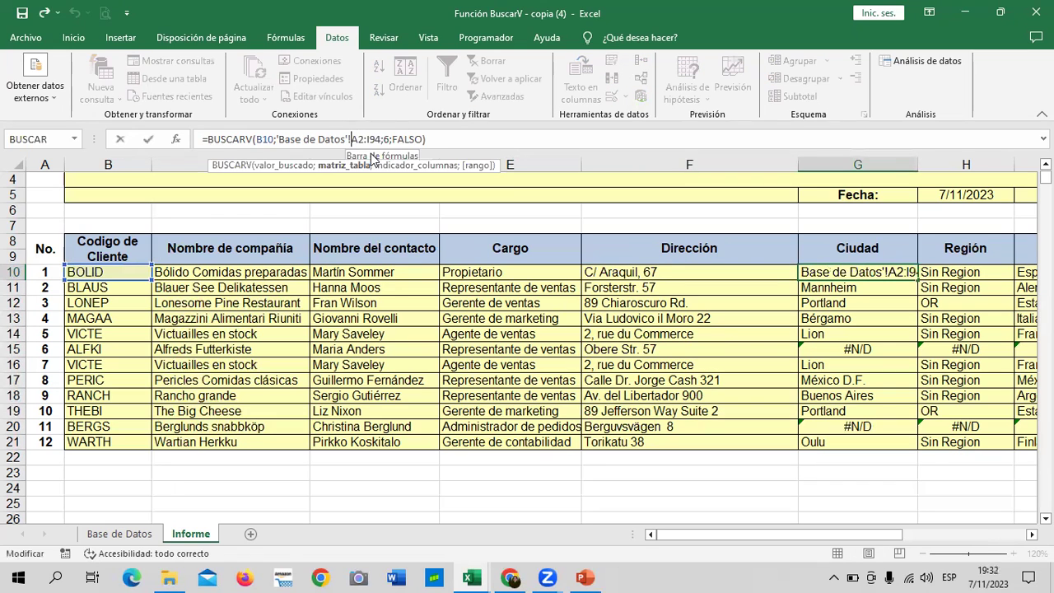
{"action": "type", "text": "$A$"}
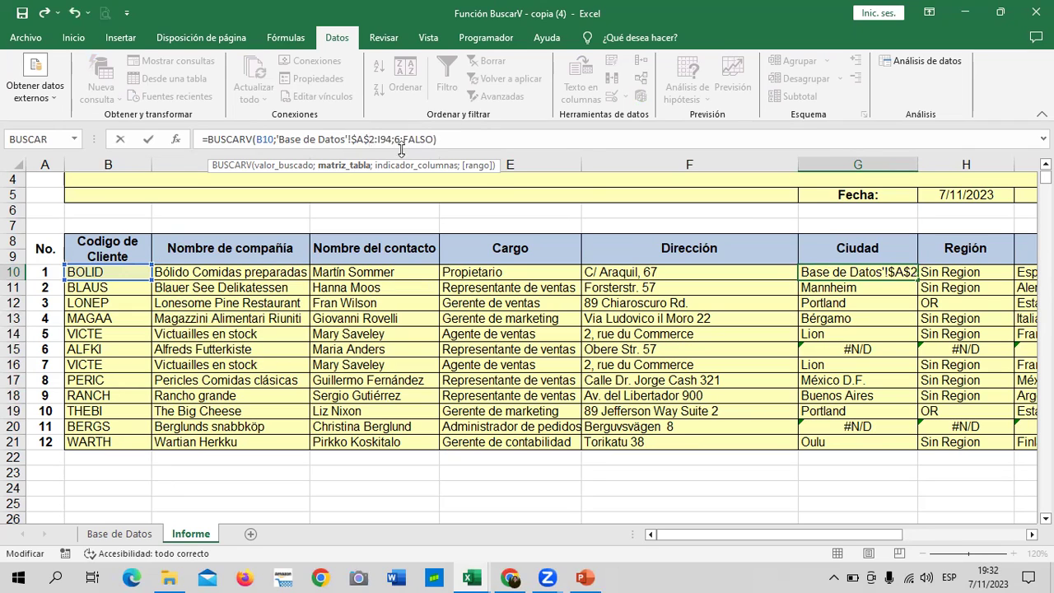
{"action": "key", "text": "Right"}
{"action": "type", "text": "$"}
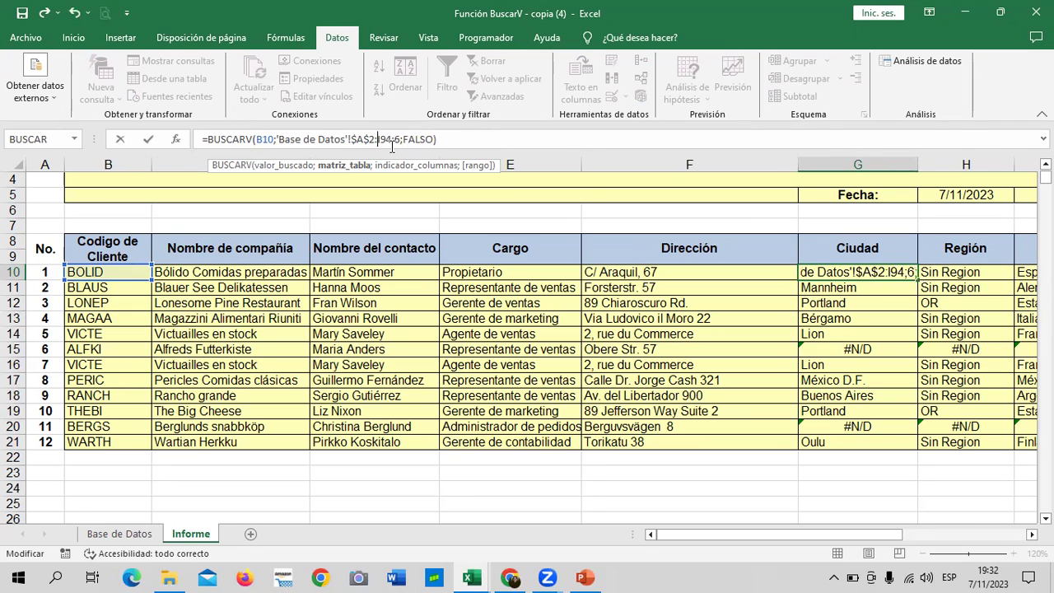
{"action": "key", "text": "Right"}
{"action": "key", "text": "Right"}
{"action": "type", "text": "$"}
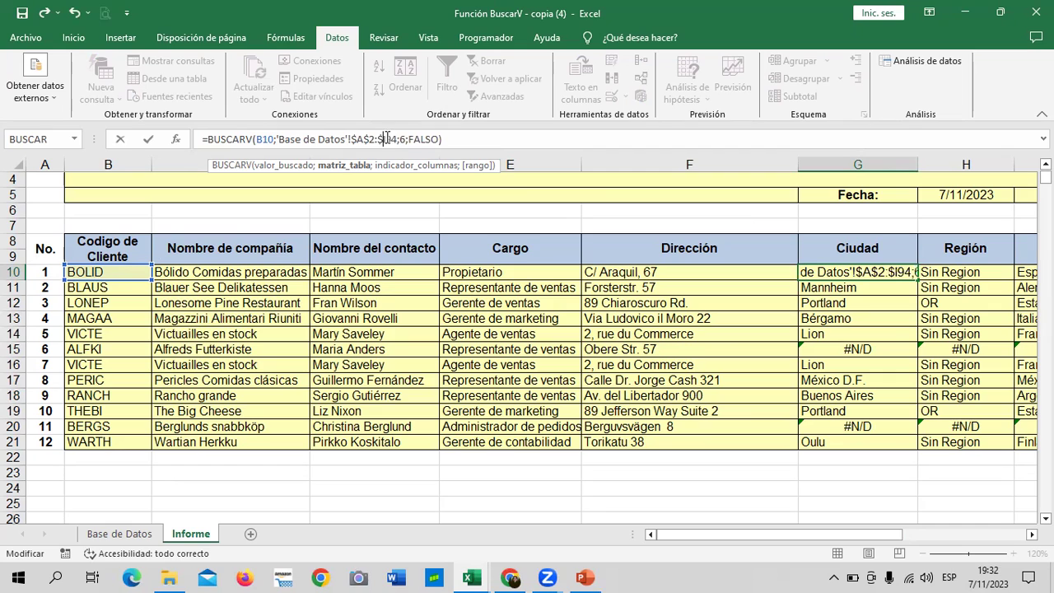
{"action": "type", "text": "$"}
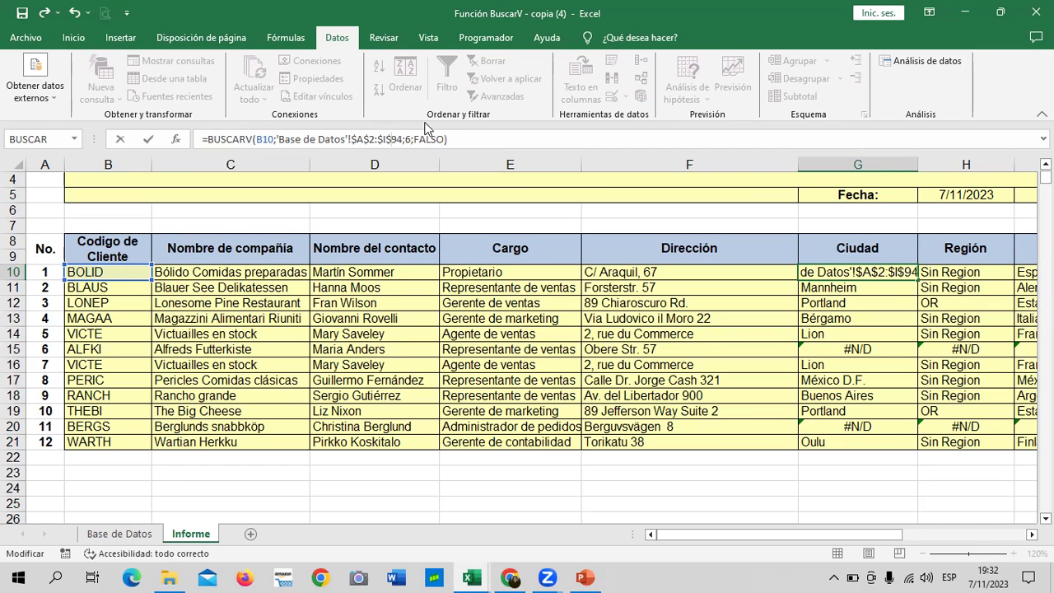
{"action": "key", "text": "Return"}
{"action": "left_click", "coordinate": [880, 272]}
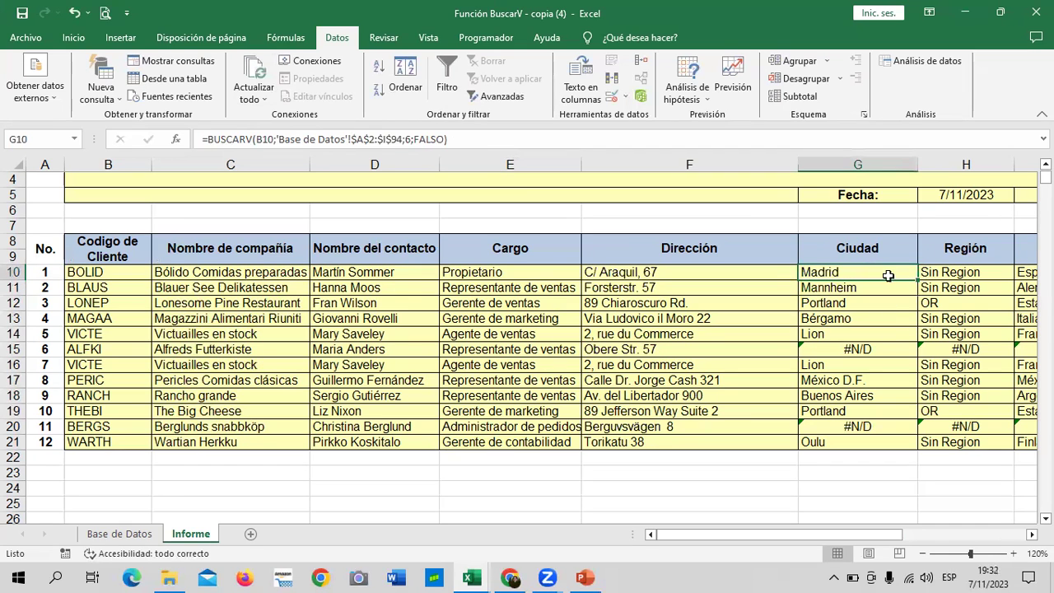
{"action": "left_click_drag", "start_coordinate": [916, 280], "coordinate": [921, 442]}
{"action": "left_click_drag", "start_coordinate": [897, 536], "coordinate": [1005, 536]}
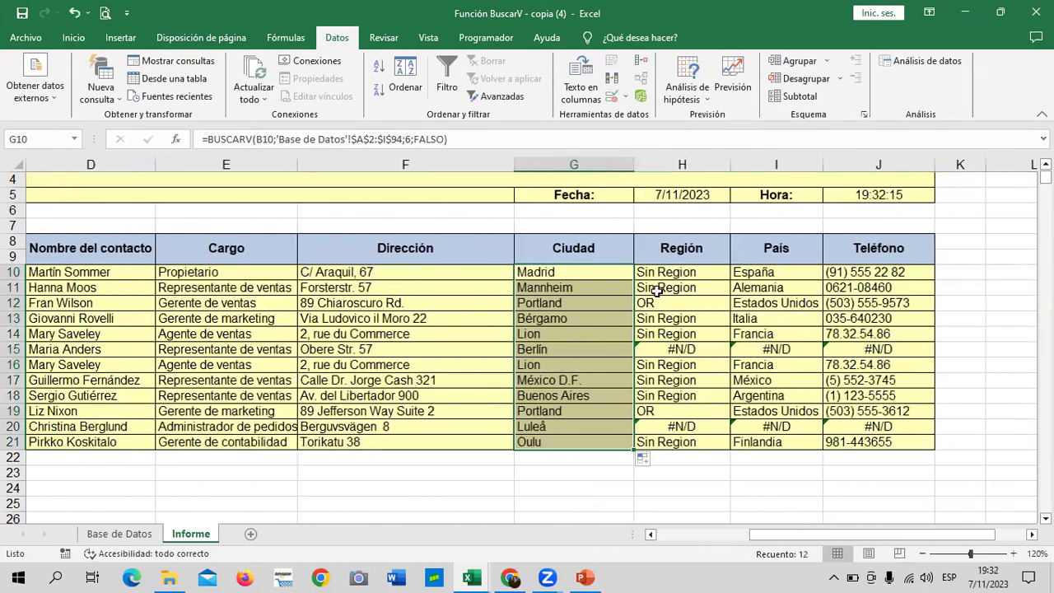
- Anchor the H10 Región lookup range to $A$2:$I$94 and fill it down to row 21
{"action": "left_click", "coordinate": [675, 272]}
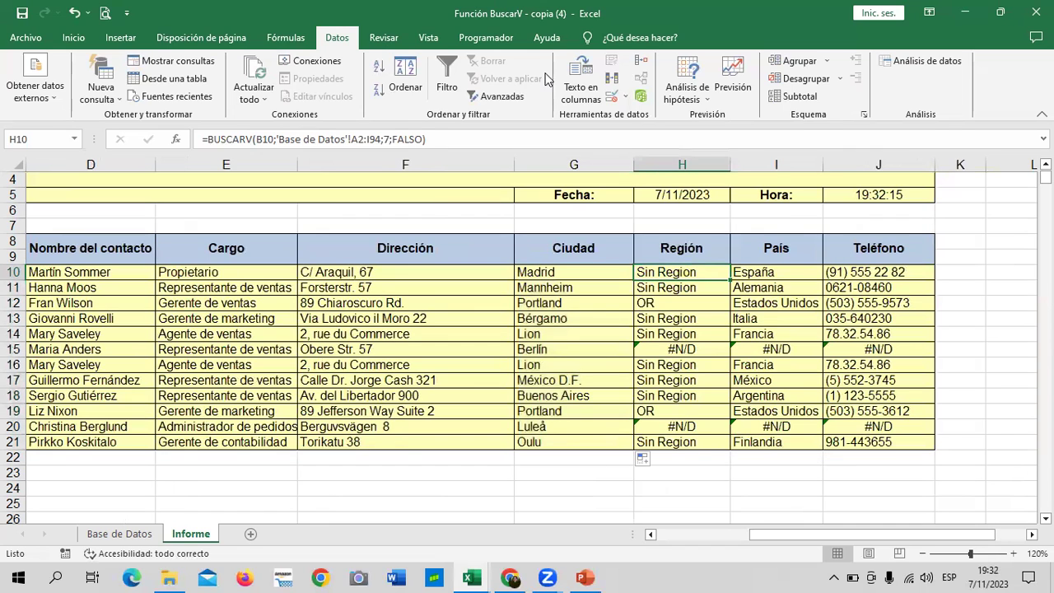
{"action": "left_click", "coordinate": [351, 139]}
{"action": "type", "text": "$"}
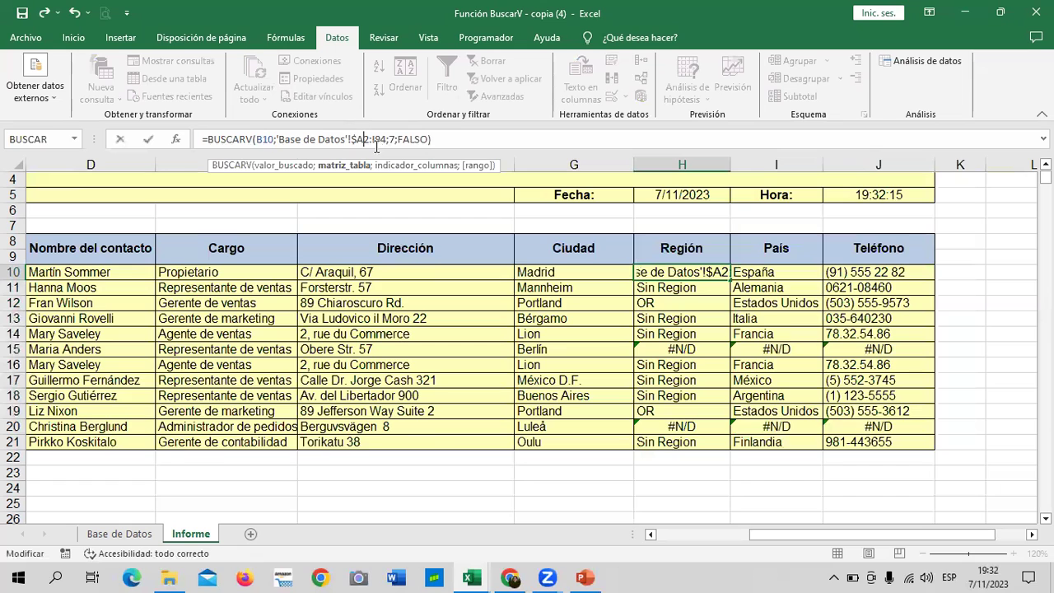
{"action": "key", "text": "Right"}
{"action": "type", "text": "$"}
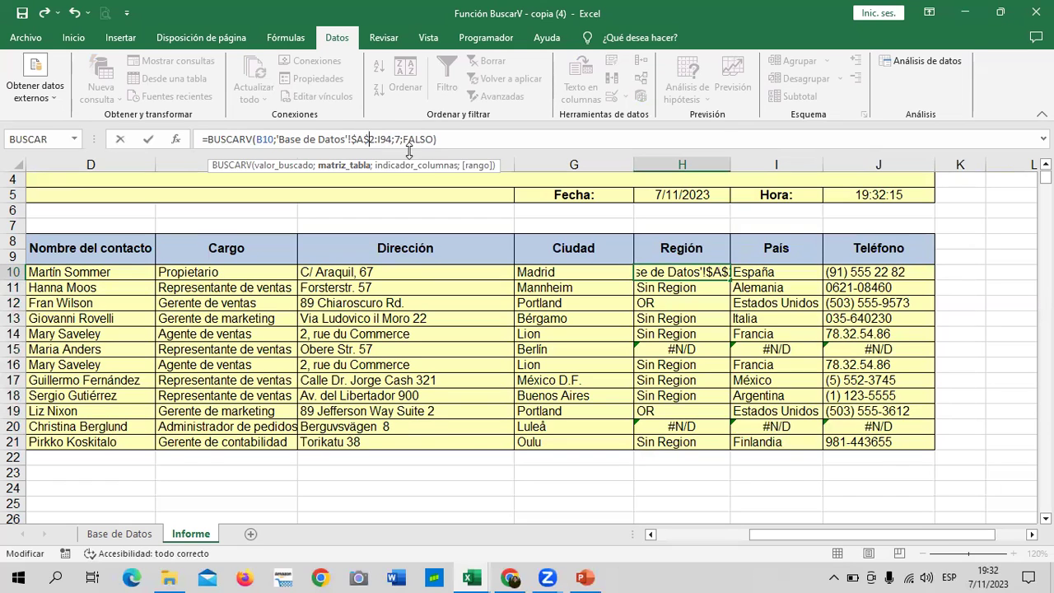
{"action": "key", "text": "Right"}
{"action": "key", "text": "Right"}
{"action": "type", "text": "$"}
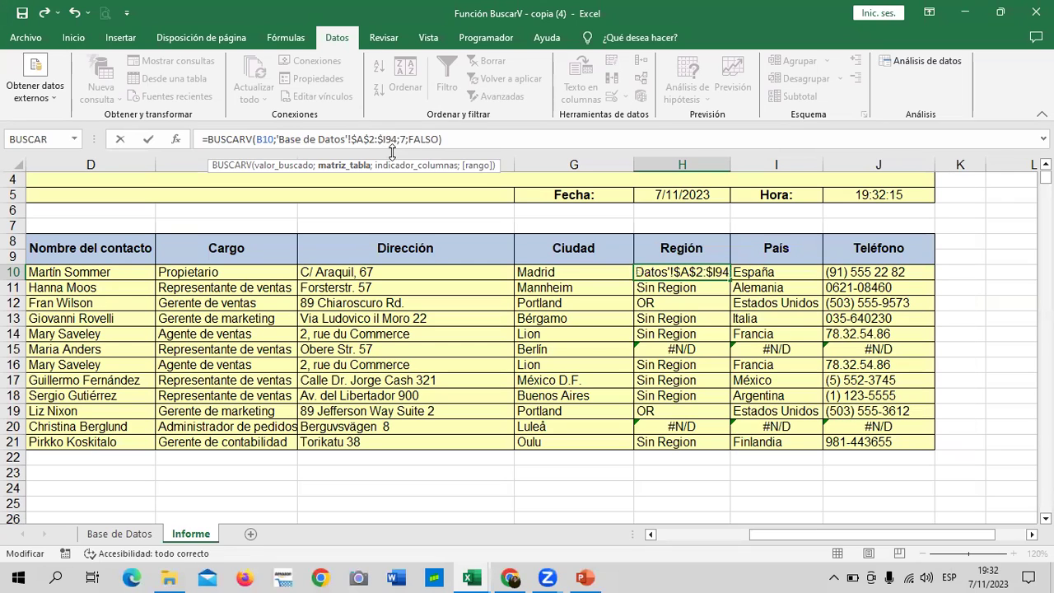
{"action": "key", "text": "Right"}
{"action": "type", "text": "$"}
{"action": "key", "text": "Return"}
{"action": "left_click", "coordinate": [705, 272]}
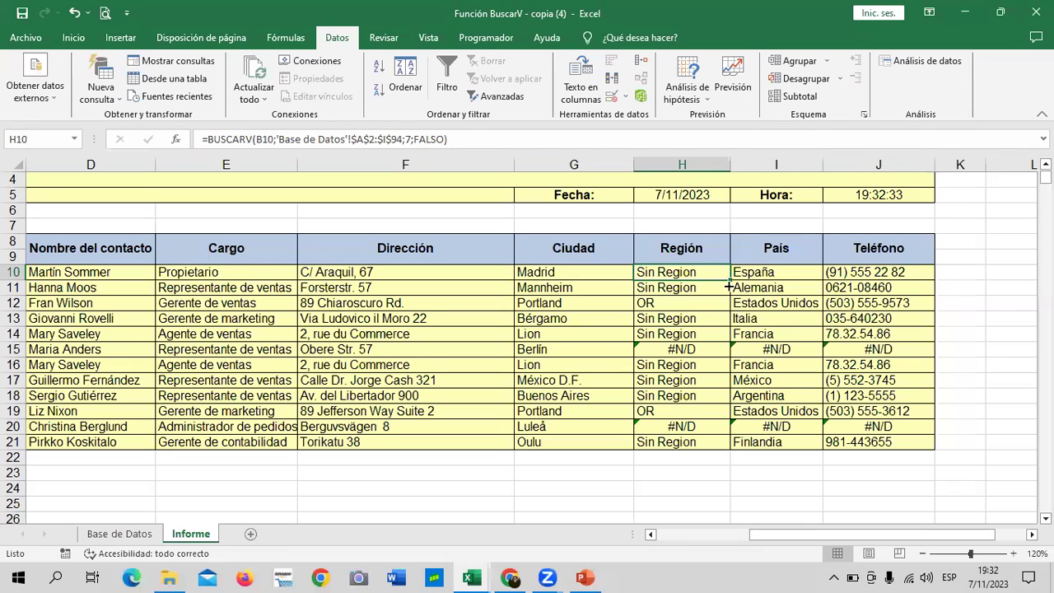
{"action": "left_click_drag", "start_coordinate": [729, 287], "coordinate": [726, 438]}
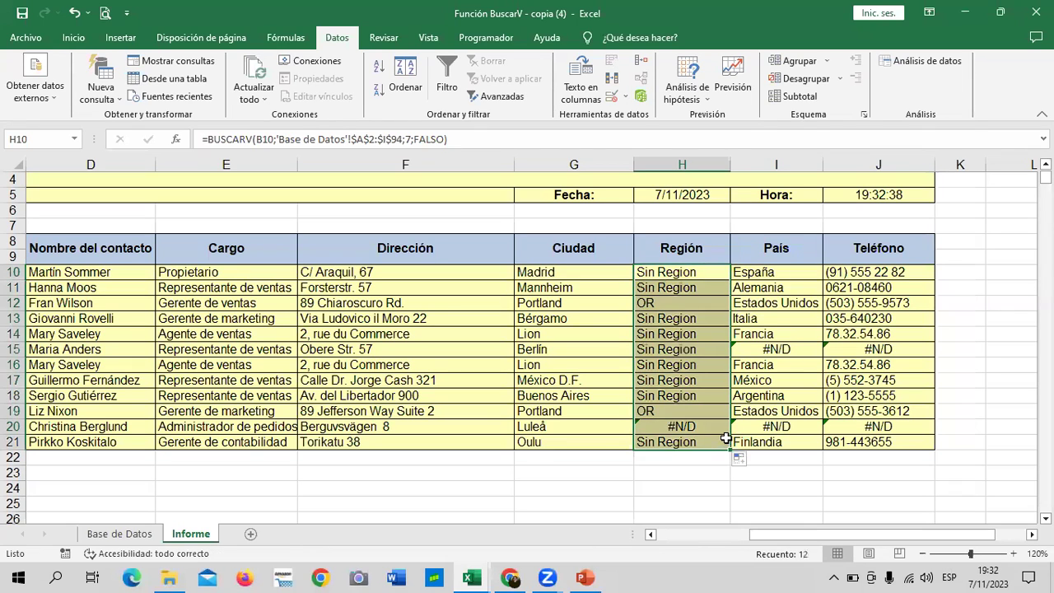
- Anchor the I10 País lookup range to $A$2:$I$94 and fill it down to row 21
{"action": "left_click", "coordinate": [793, 273]}
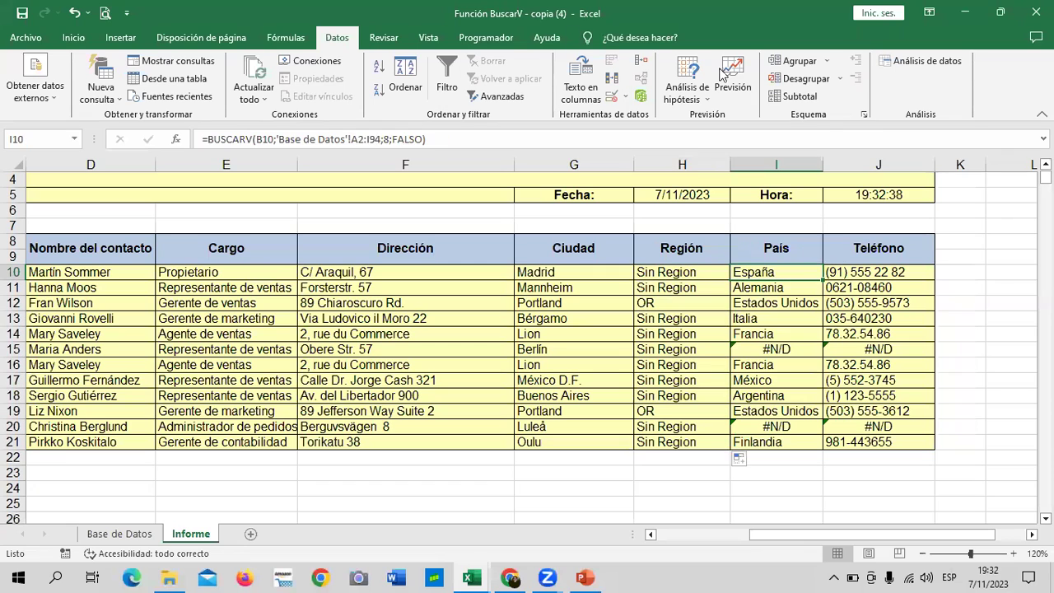
{"action": "left_click", "coordinate": [351, 140]}
{"action": "type", "text": "$"}
{"action": "left_click", "coordinate": [368, 139]}
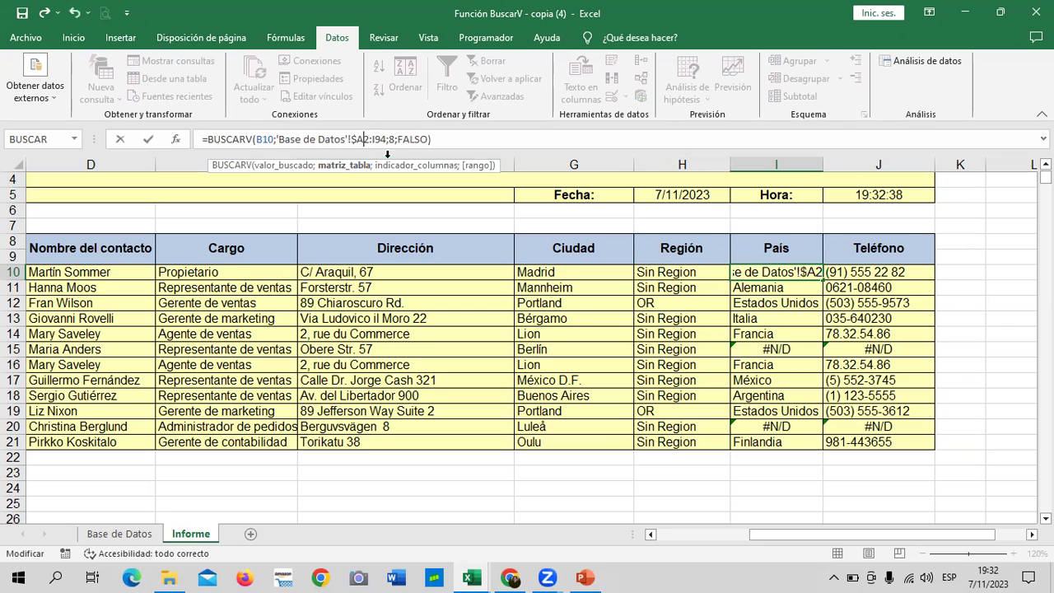
{"action": "type", "text": "$"}
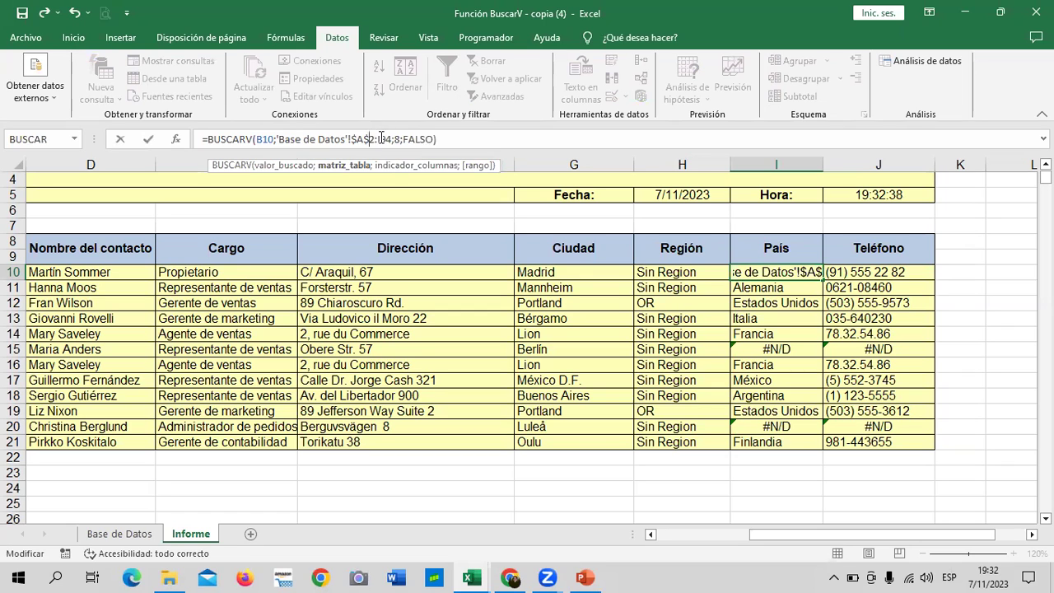
{"action": "left_click", "coordinate": [376, 139]}
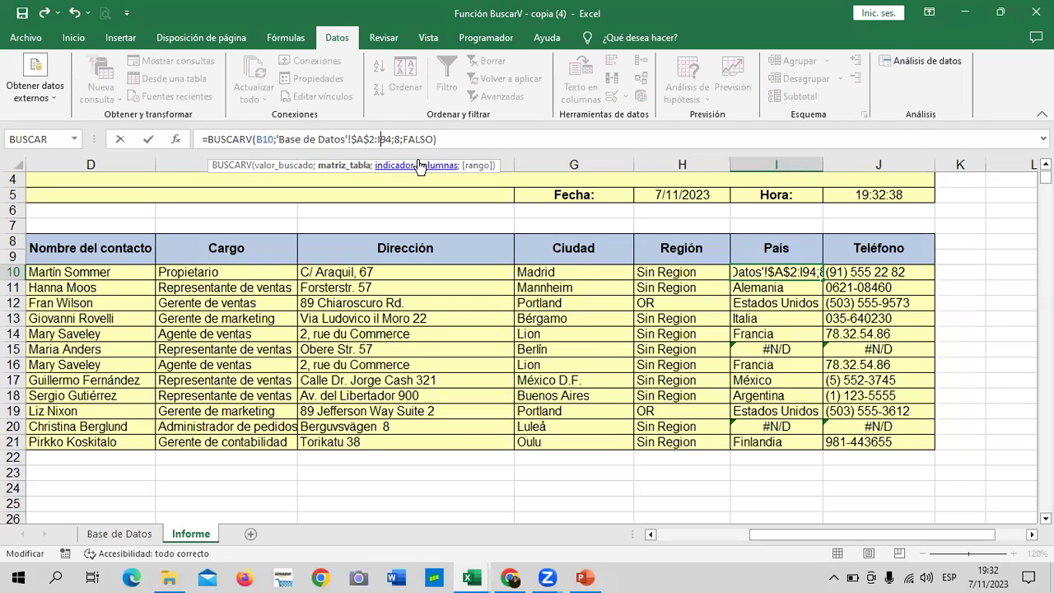
{"action": "type", "text": "$"}
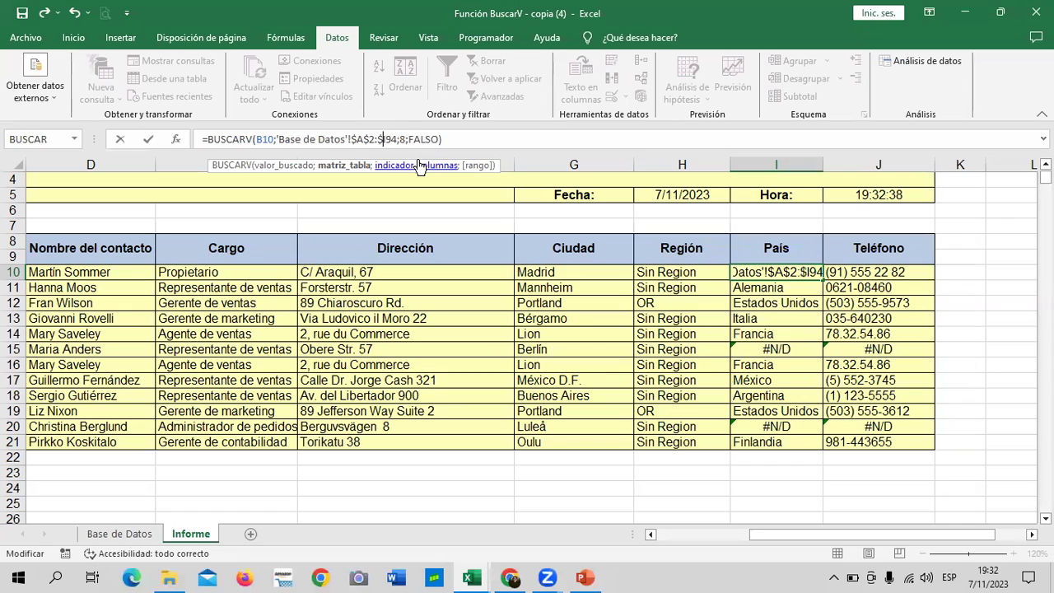
{"action": "key", "text": "Right"}
{"action": "type", "text": "$"}
{"action": "key", "text": "Return"}
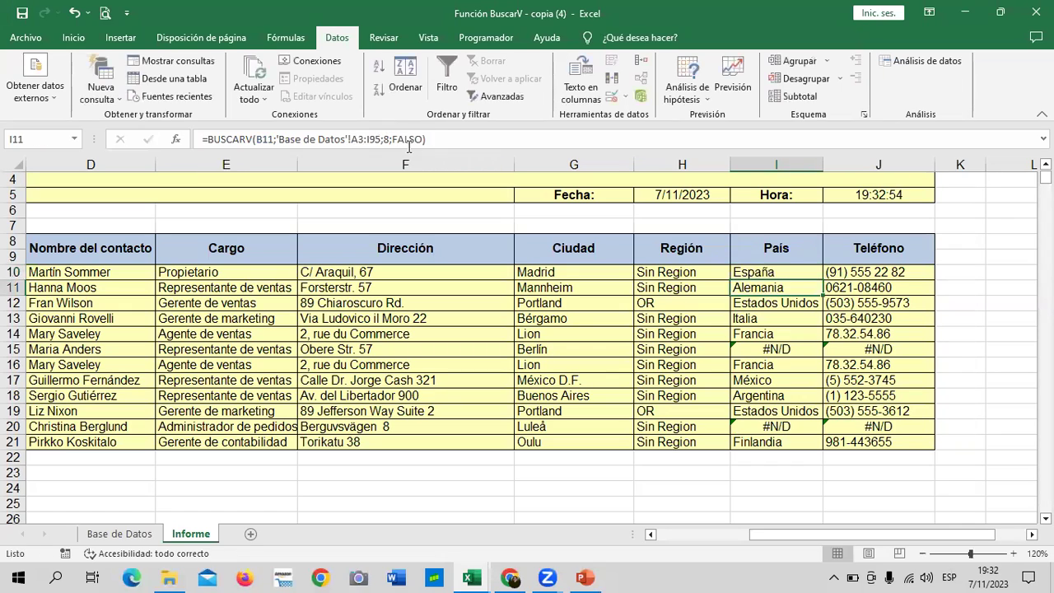
{"action": "left_click", "coordinate": [797, 270]}
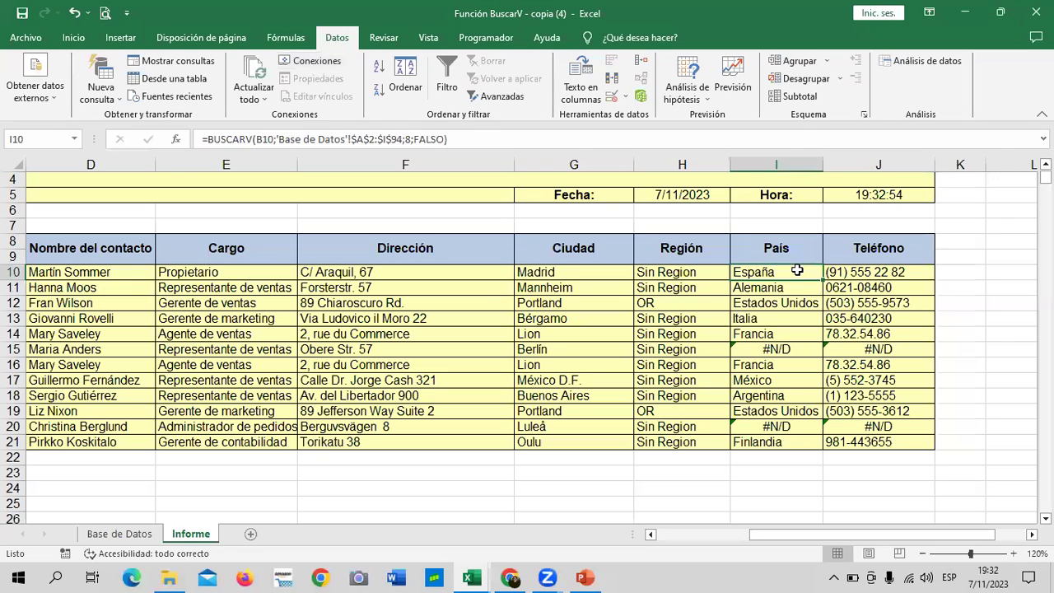
{"action": "left_click_drag", "start_coordinate": [822, 280], "coordinate": [816, 444]}
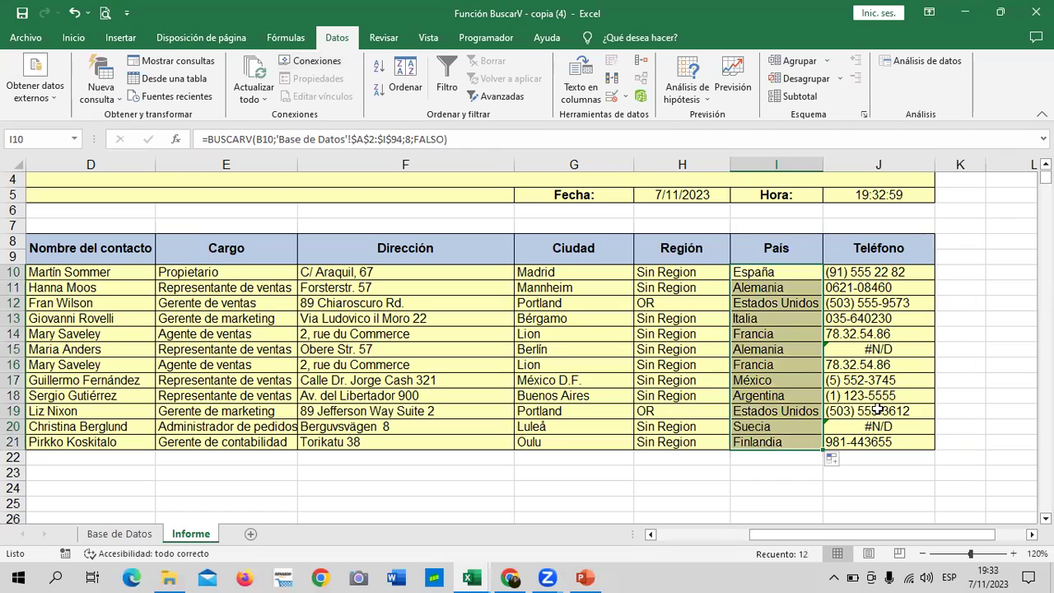
- Anchor the J10 Teléfono lookup range to $A$2:$I$94 and fill it down to row 21
{"action": "left_click", "coordinate": [904, 275]}
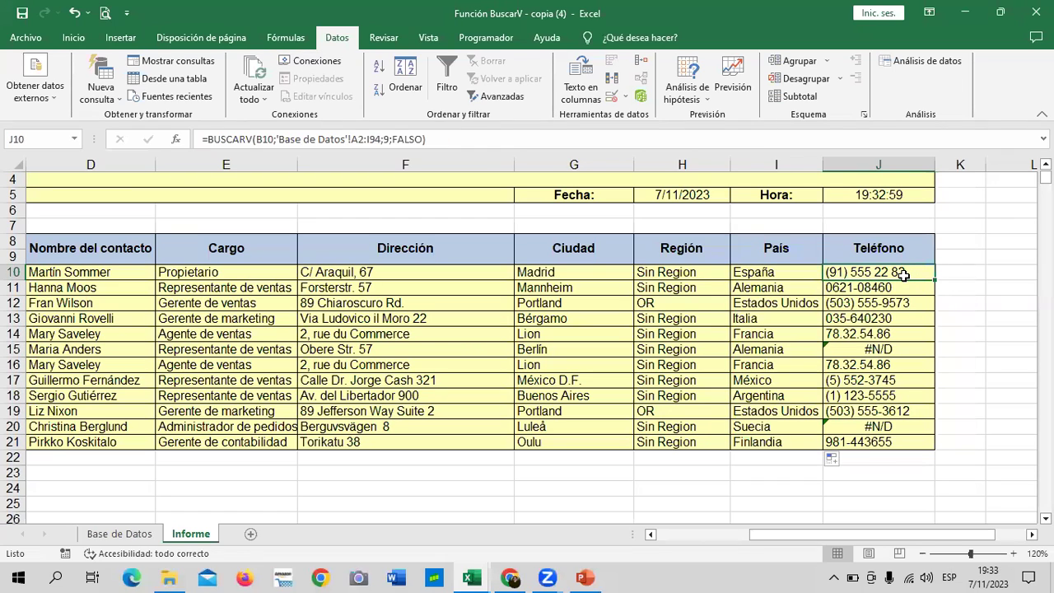
{"action": "left_click", "coordinate": [354, 139]}
{"action": "type", "text": "$"}
{"action": "left_click", "coordinate": [361, 138]}
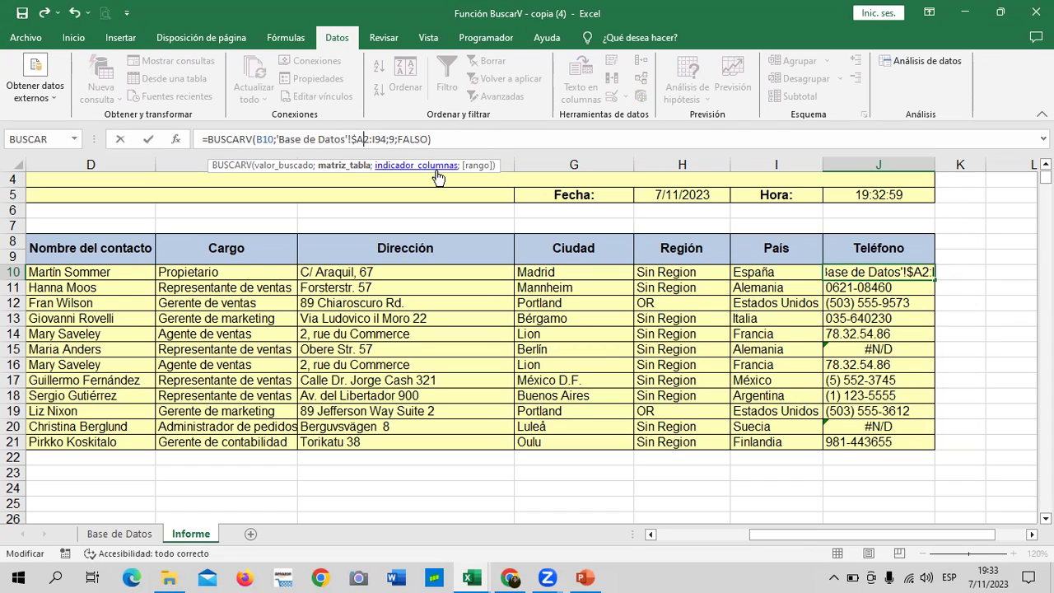
{"action": "type", "text": "$"}
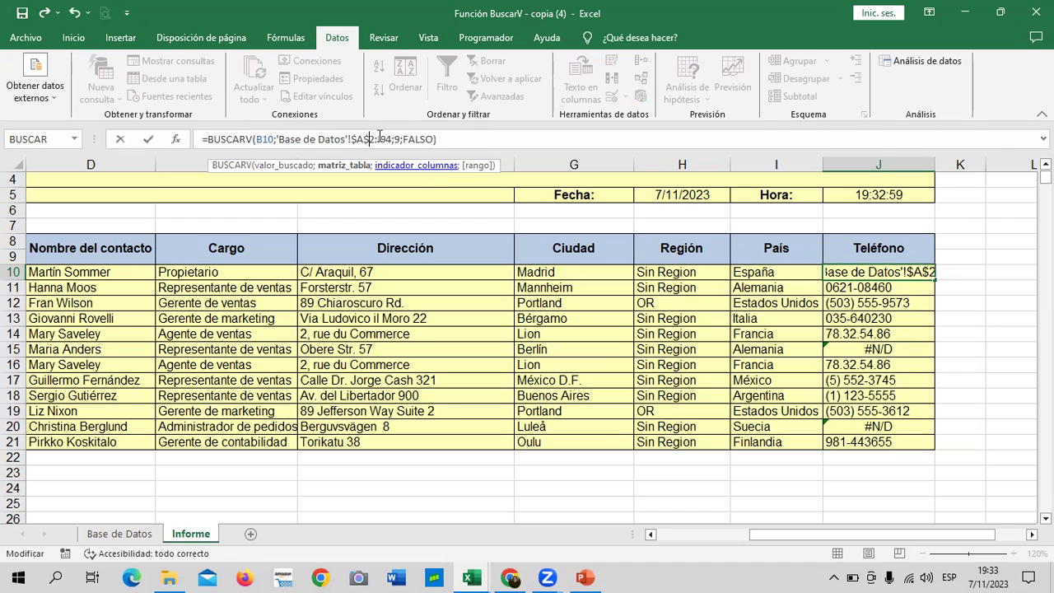
{"action": "key", "text": "Right"}
{"action": "key", "text": "Right"}
{"action": "type", "text": "$"}
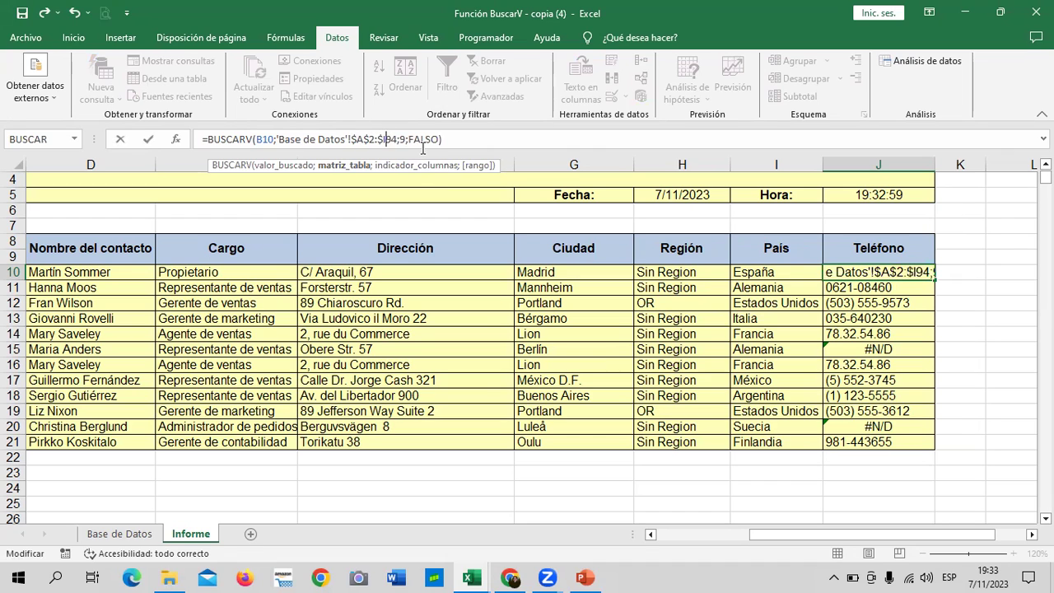
{"action": "key", "text": "Right"}
{"action": "type", "text": "$"}
{"action": "key", "text": "Return"}
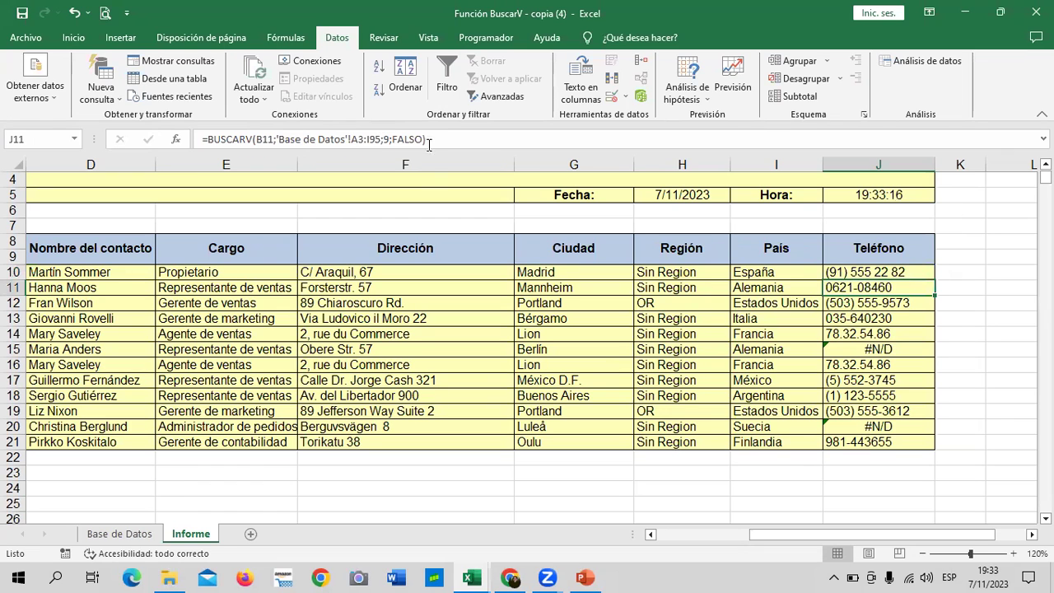
{"action": "left_click", "coordinate": [906, 277]}
{"action": "left_click_drag", "start_coordinate": [934, 281], "coordinate": [939, 445]}
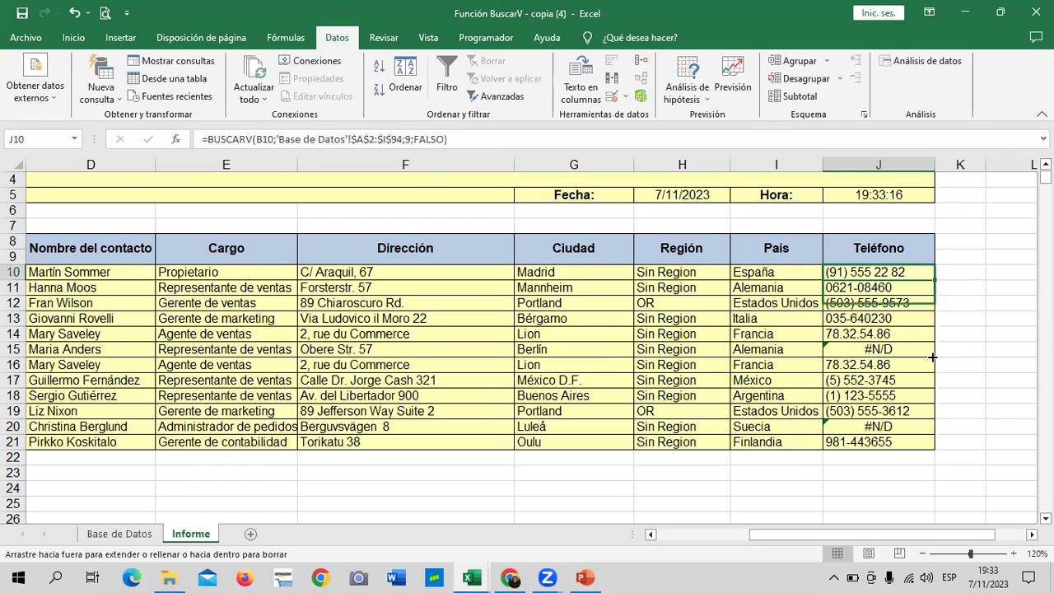
{"action": "left_click", "coordinate": [959, 427]}
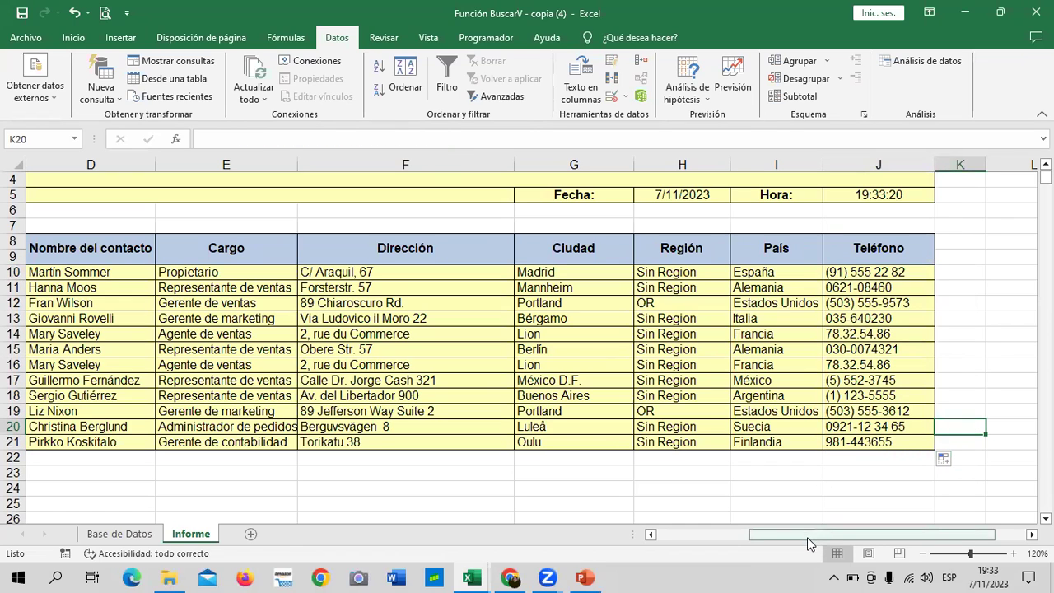
- Widen the País column and pick ANATR and SPLIR as customer codes in B10 and B11
{"action": "left_click_drag", "start_coordinate": [823, 165], "coordinate": [825, 165]}
{"action": "left_click_drag", "start_coordinate": [787, 535], "coordinate": [647, 533]}
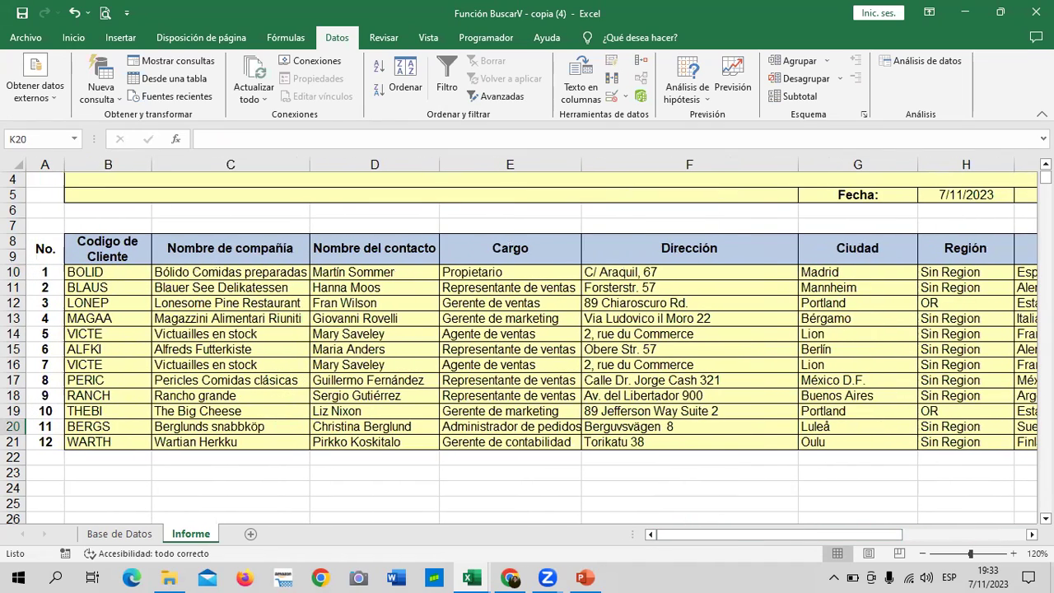
{"action": "left_click", "coordinate": [152, 272]}
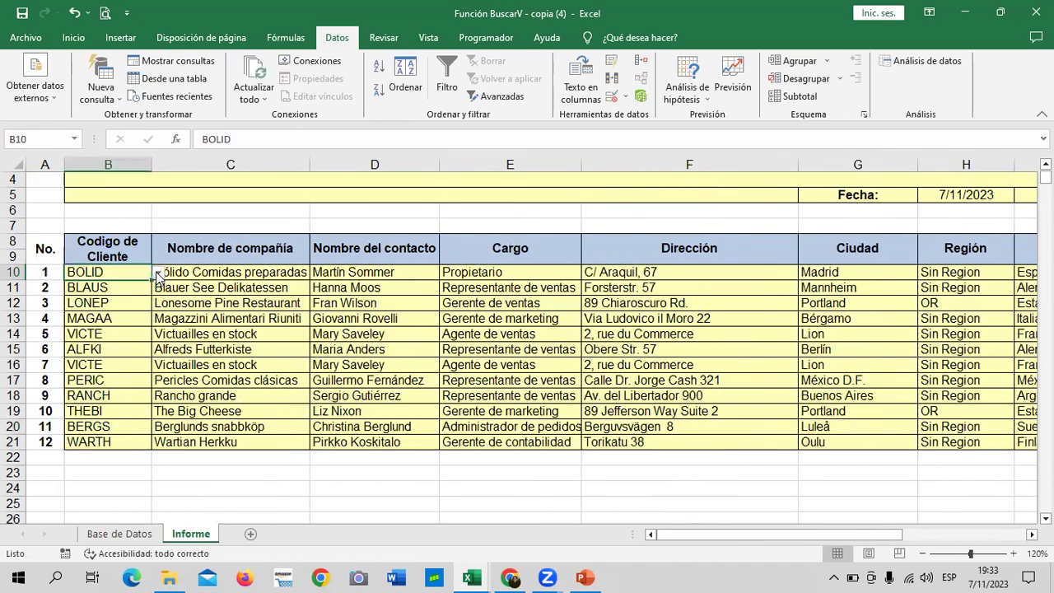
{"action": "left_click", "coordinate": [157, 272]}
{"action": "scroll", "coordinate": [150, 337], "scroll_direction": "up", "scroll_amount": 3}
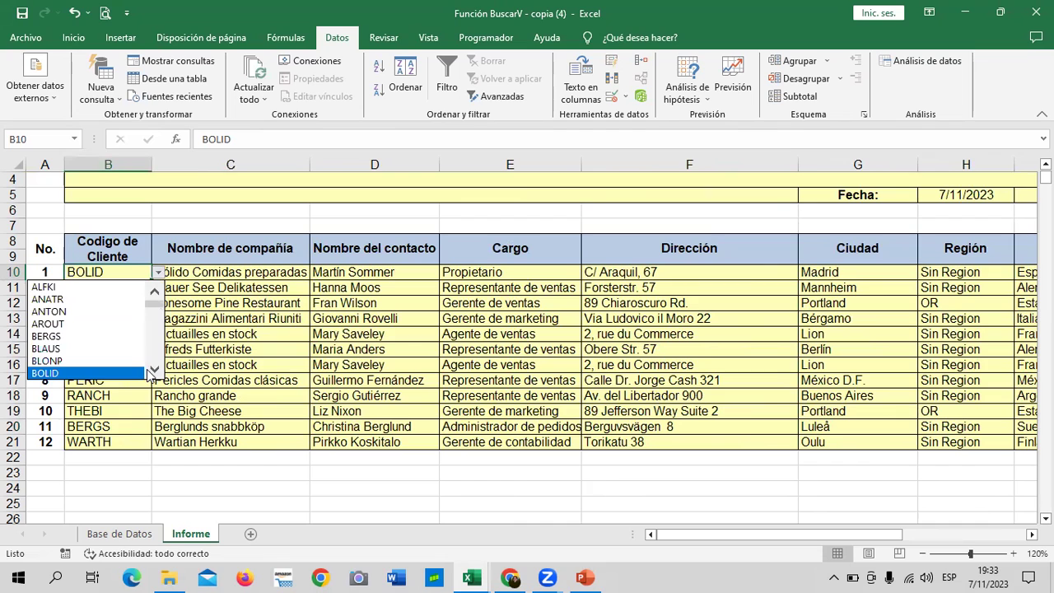
{"action": "left_click_drag", "start_coordinate": [154, 304], "coordinate": [153, 380]}
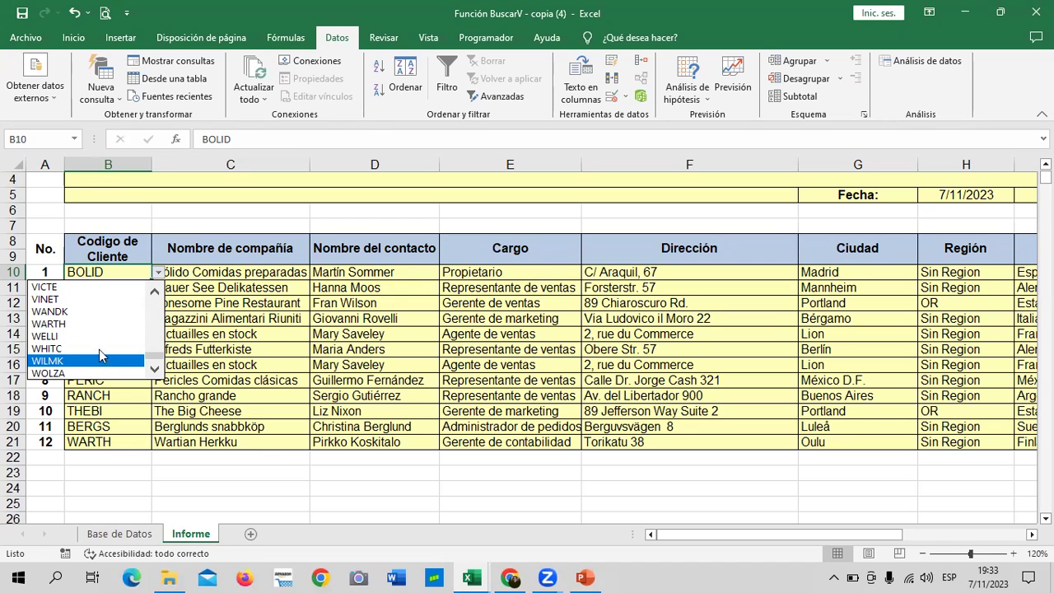
{"action": "left_click_drag", "start_coordinate": [154, 360], "coordinate": [158, 292]}
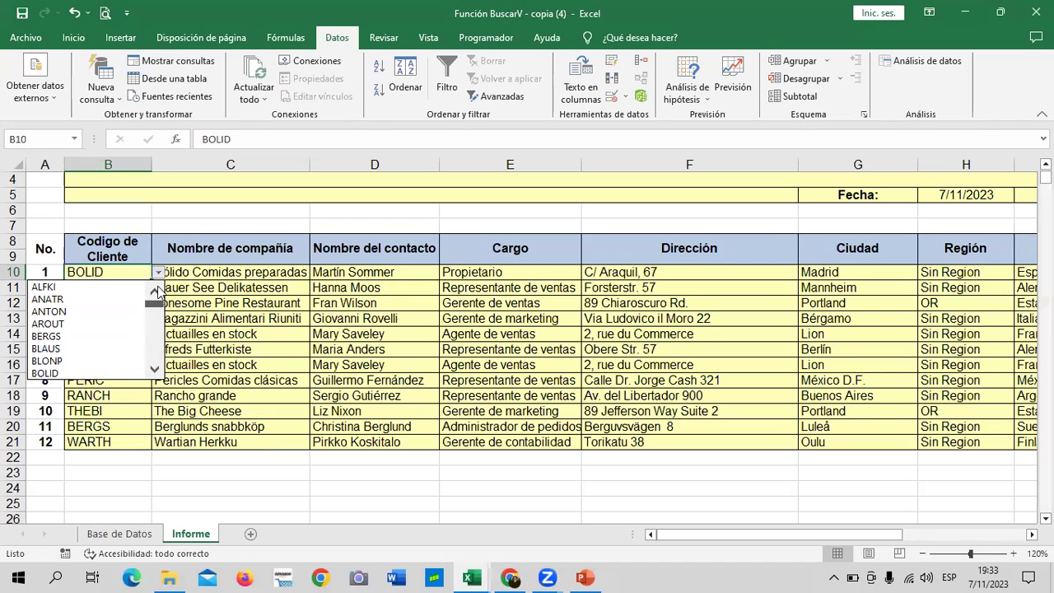
{"action": "left_click", "coordinate": [48, 299]}
{"action": "left_click", "coordinate": [132, 289]}
{"action": "left_click", "coordinate": [158, 287]}
{"action": "left_click_drag", "start_coordinate": [154, 322], "coordinate": [152, 388]}
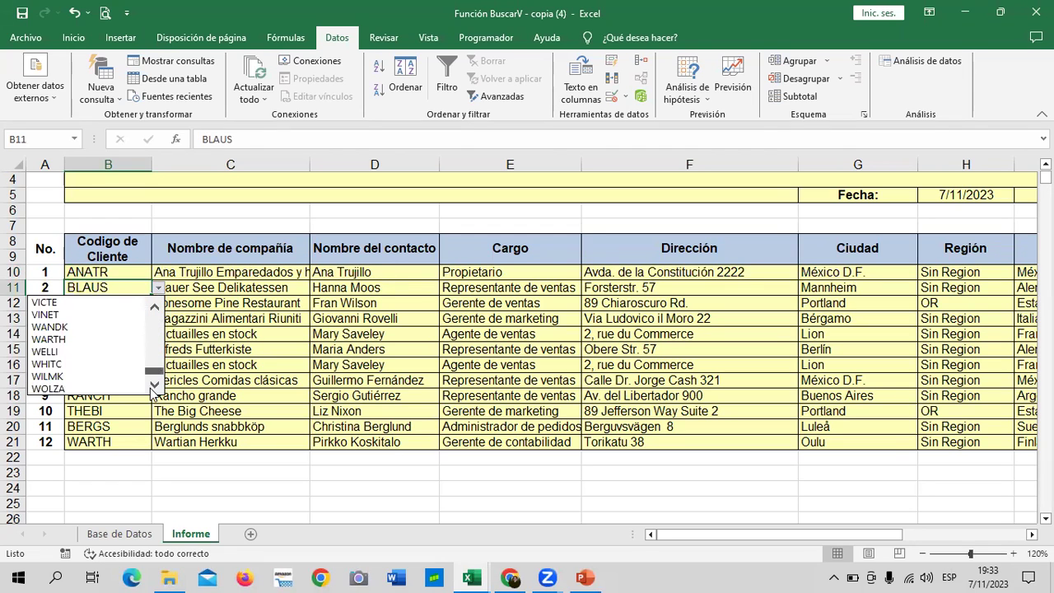
{"action": "scroll", "coordinate": [154, 379], "scroll_direction": "up", "scroll_amount": 4}
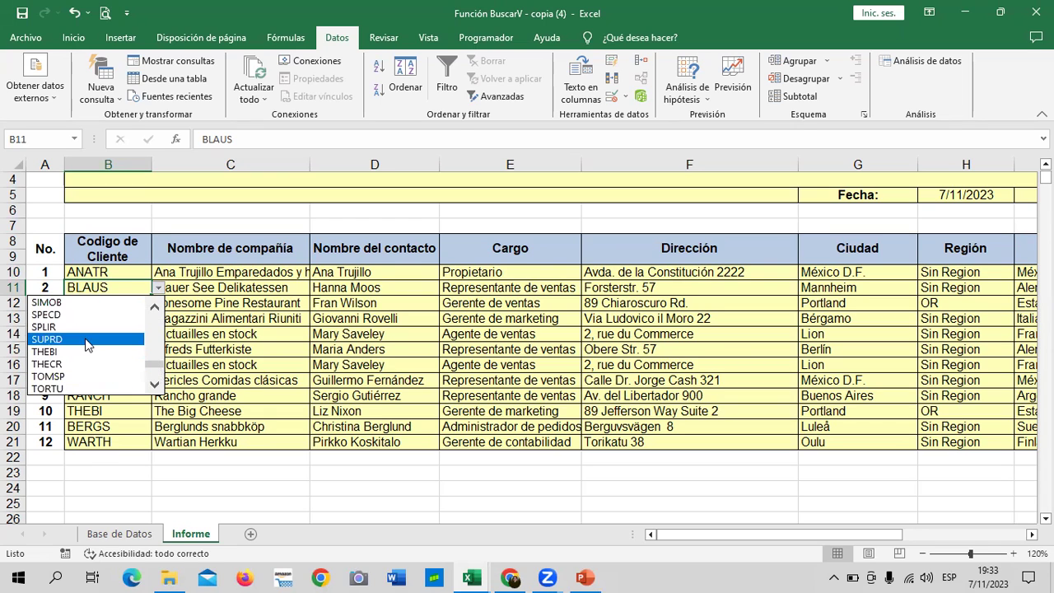
{"action": "left_click", "coordinate": [82, 327]}
- Pick BLAUS and WOLZA from the dropdowns in B12 and B13, then select B20
{"action": "left_click", "coordinate": [116, 303]}
{"action": "left_click", "coordinate": [158, 303]}
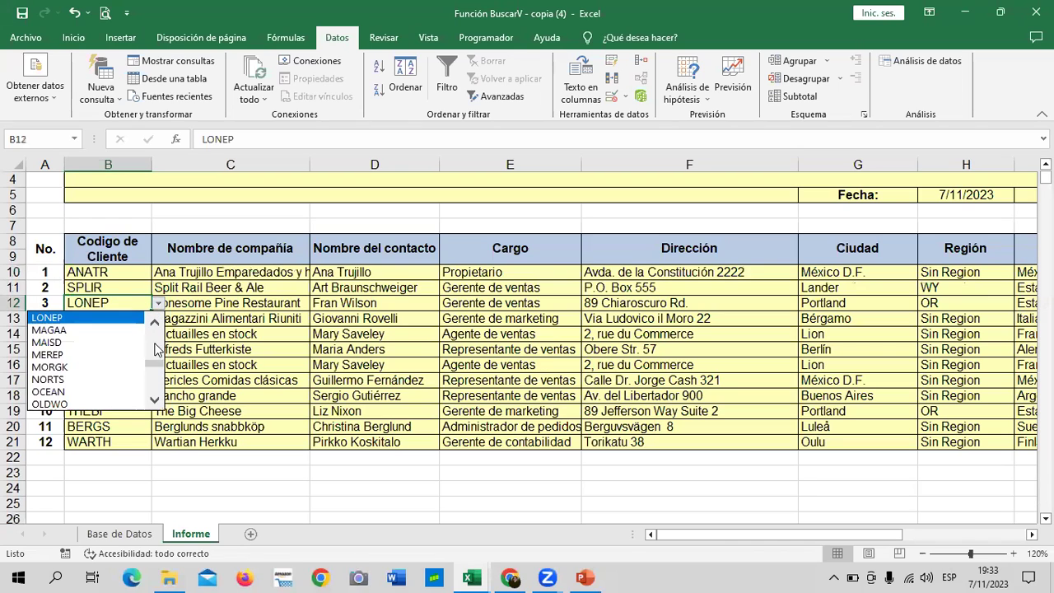
{"action": "left_click_drag", "start_coordinate": [158, 362], "coordinate": [159, 325]}
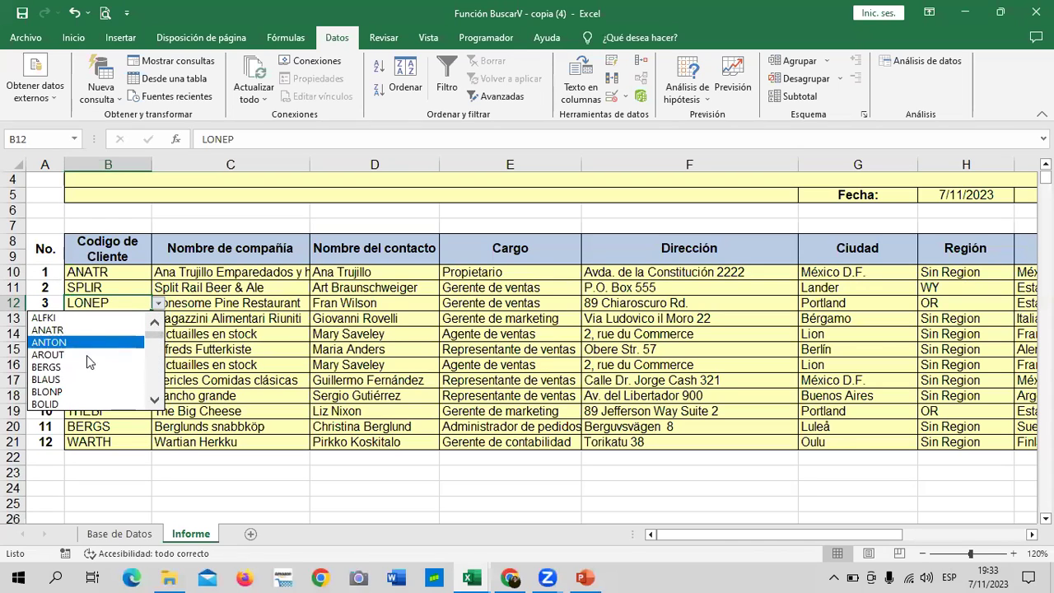
{"action": "left_click", "coordinate": [87, 379]}
{"action": "left_click", "coordinate": [121, 317]}
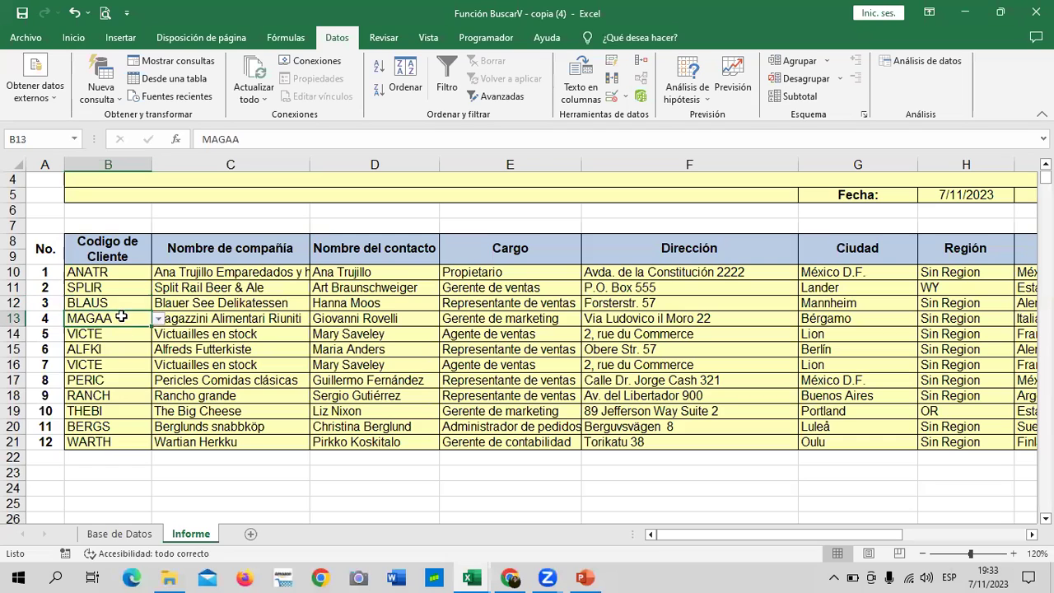
{"action": "left_click", "coordinate": [158, 318]}
{"action": "left_click", "coordinate": [158, 383]}
{"action": "scroll", "coordinate": [153, 416], "scroll_direction": "down", "scroll_amount": 6}
{"action": "left_click", "coordinate": [87, 419]}
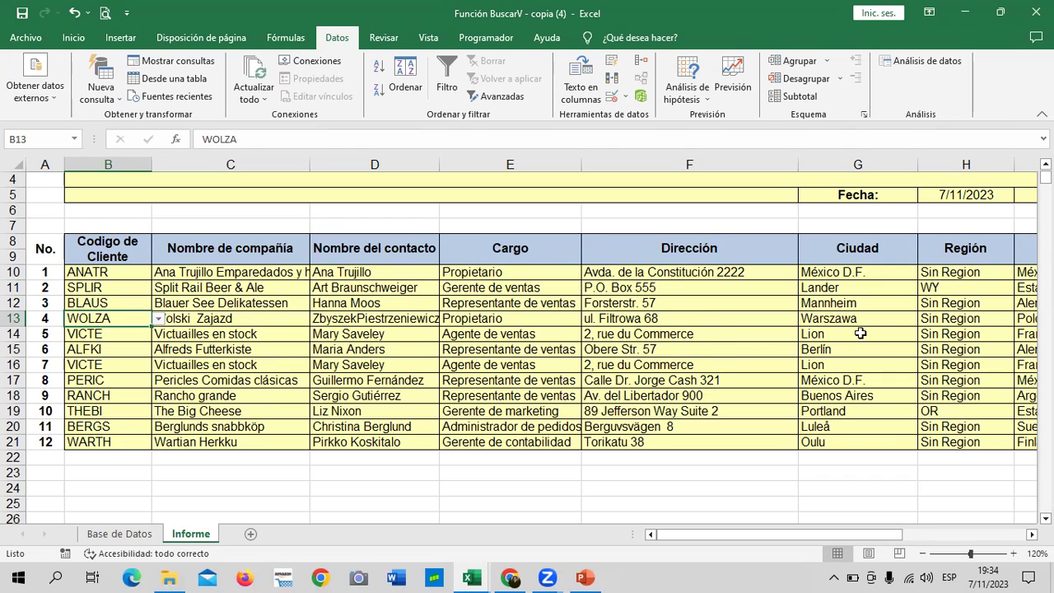
{"action": "left_click", "coordinate": [115, 427]}
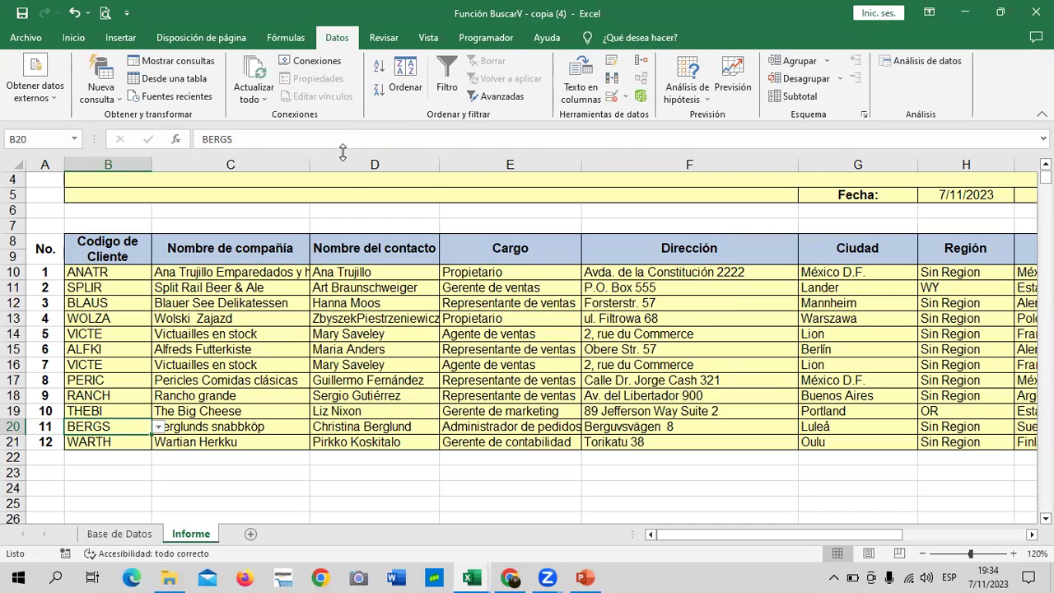
- Widen the Nombre del contacto and Nombre de compañía columns and narrow the Dirección column
{"action": "left_click_drag", "start_coordinate": [439, 164], "coordinate": [461, 164]}
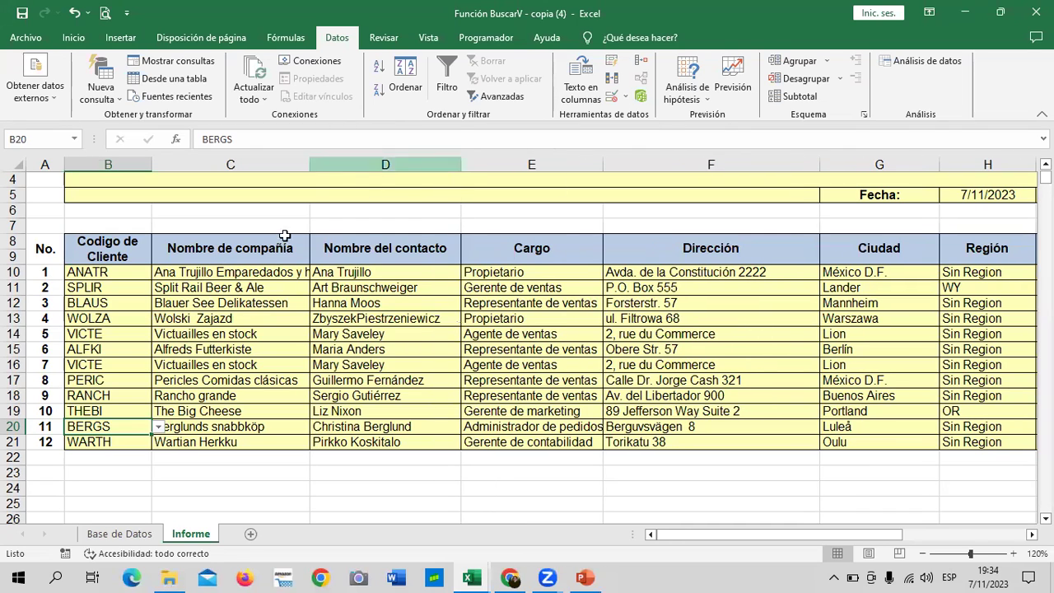
{"action": "mouse_move", "coordinate": [310, 163]}
{"action": "left_mouse_down"}
{"action": "mouse_move", "coordinate": [330, 164]}
{"action": "mouse_move", "coordinate": [310, 157]}
{"action": "left_mouse_up"}
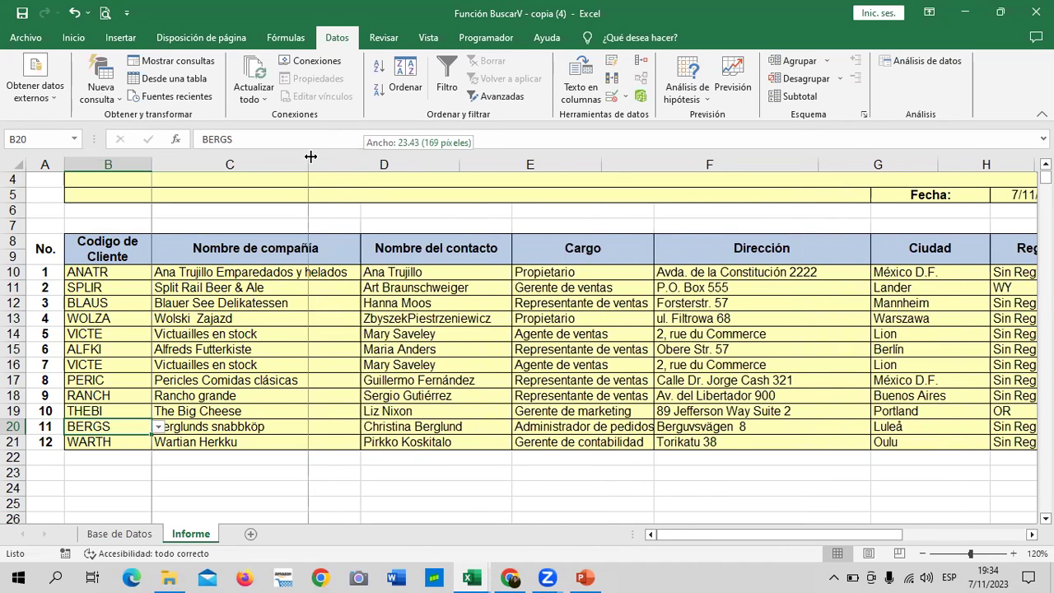
{"action": "left_click_drag", "start_coordinate": [311, 156], "coordinate": [311, 157]}
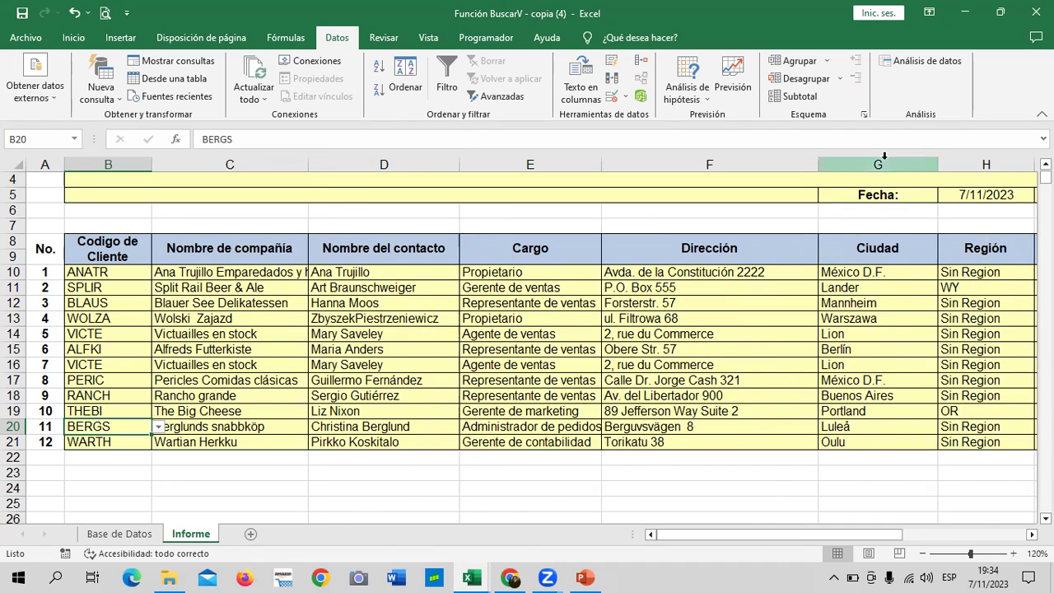
{"action": "mouse_move", "coordinate": [818, 155]}
{"action": "left_mouse_down"}
{"action": "mouse_move", "coordinate": [775, 155]}
{"action": "mouse_move", "coordinate": [785, 155]}
{"action": "left_mouse_up"}
{"action": "left_click_drag", "start_coordinate": [752, 534], "coordinate": [630, 527]}
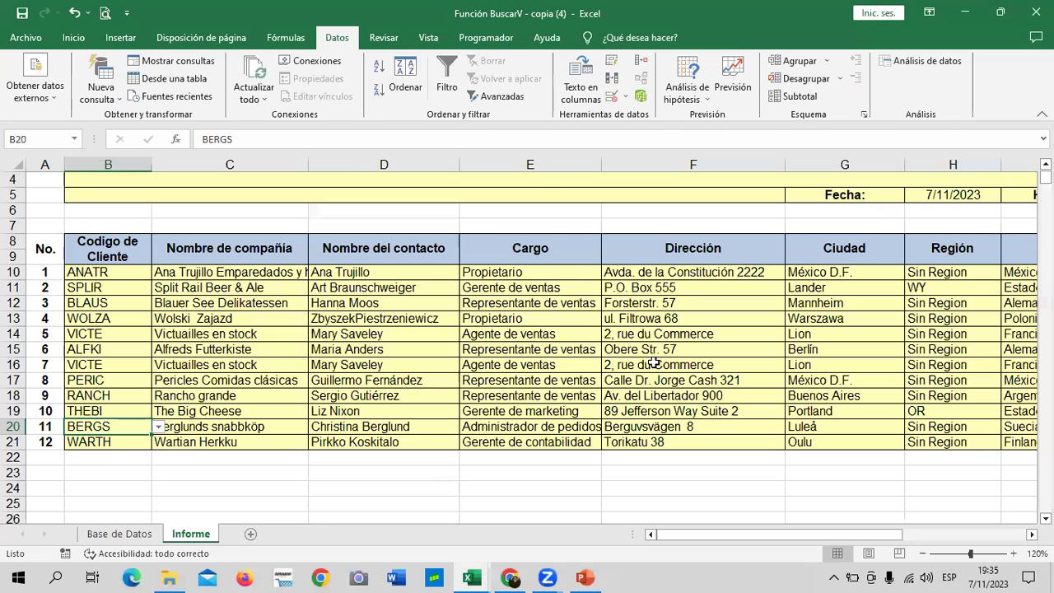
{"action": "left_click", "coordinate": [522, 475]}
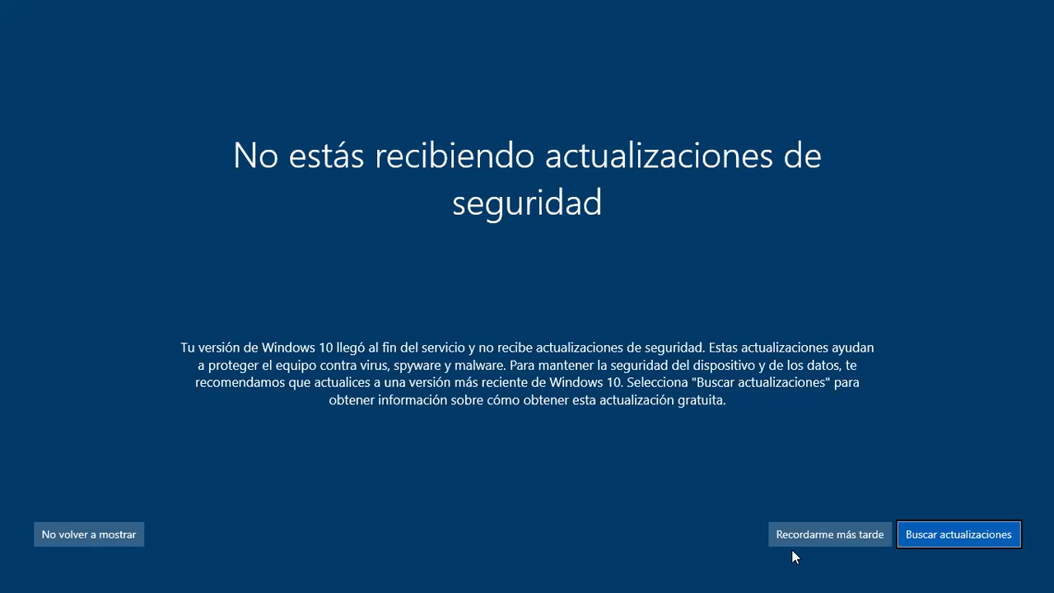
{"action": "left_click", "coordinate": [804, 533]}
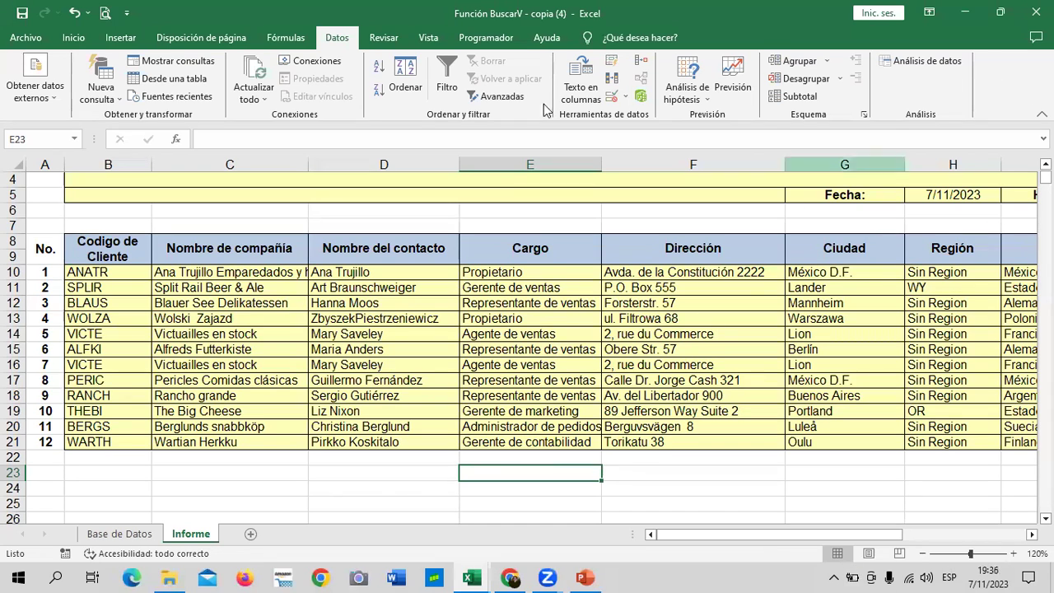
- Add a new sheet, zoom to 120% and merge cells B1:I4 into one centred cell
{"action": "left_click", "coordinate": [248, 536]}
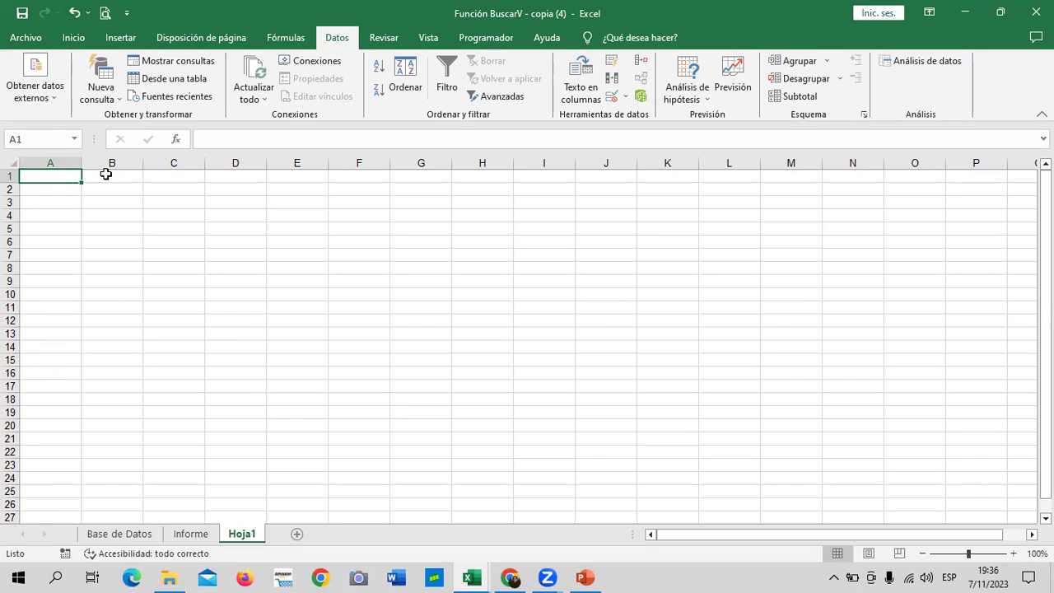
{"action": "left_click_drag", "start_coordinate": [105, 175], "coordinate": [521, 211]}
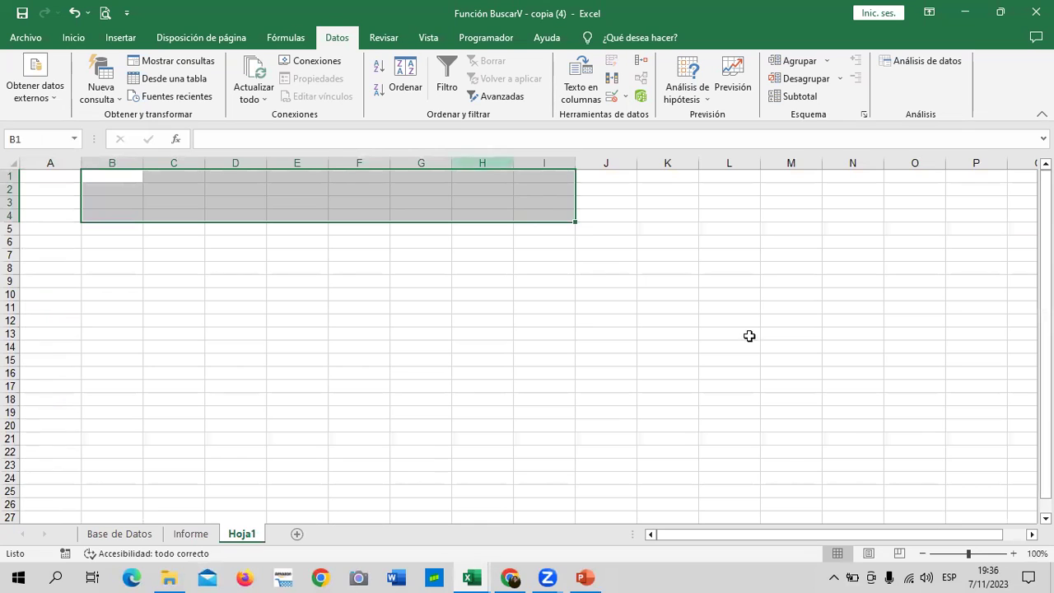
{"action": "left_click", "coordinate": [1013, 554]}
{"action": "left_click", "coordinate": [1013, 553]}
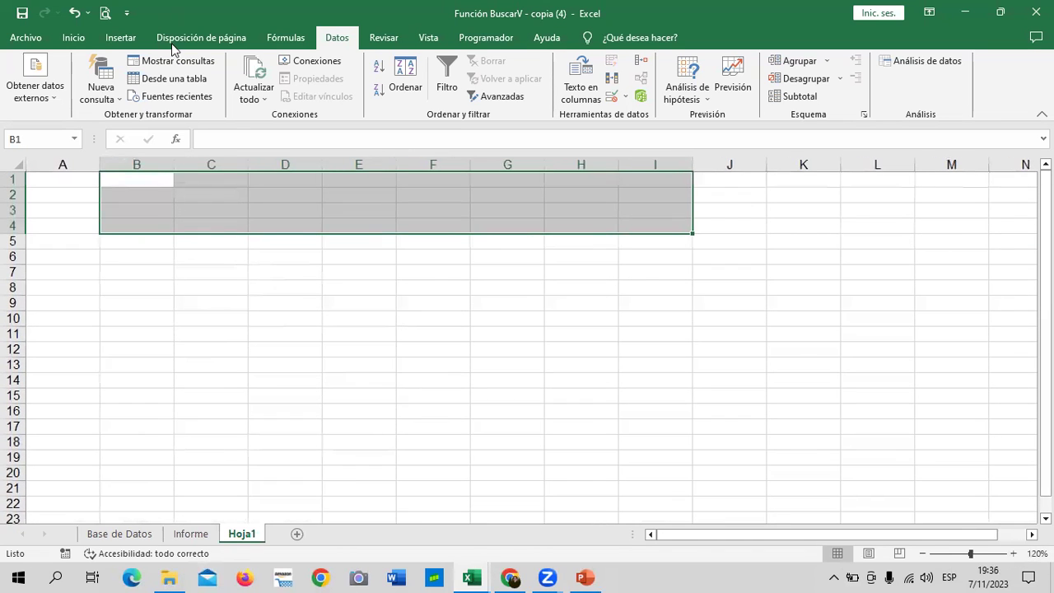
{"action": "left_click", "coordinate": [73, 37]}
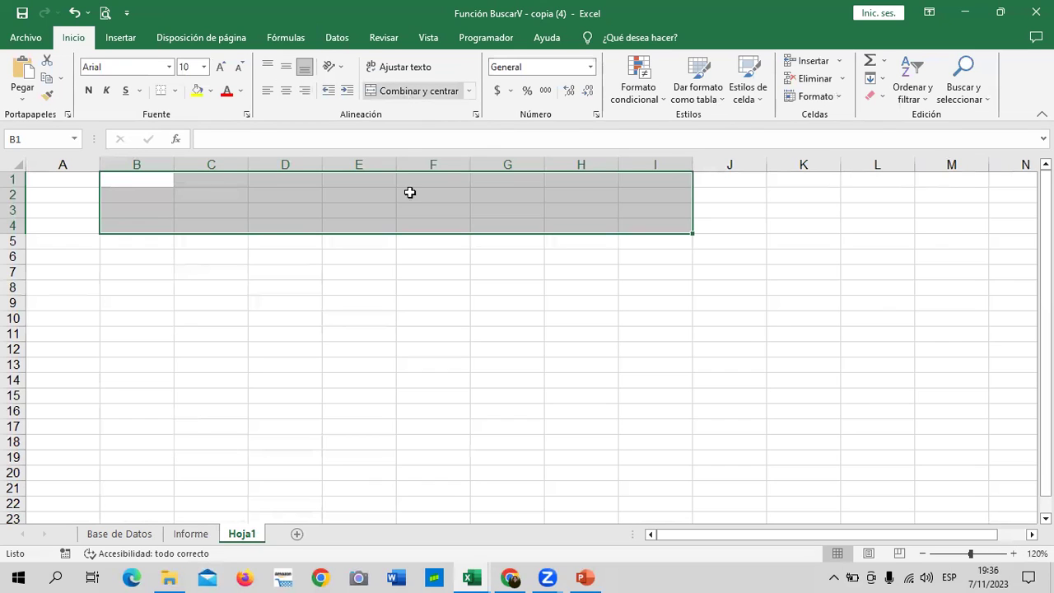
{"action": "key", "text": "alt+o"}
{"action": "key", "text": "m"}
{"action": "key", "text": "c"}
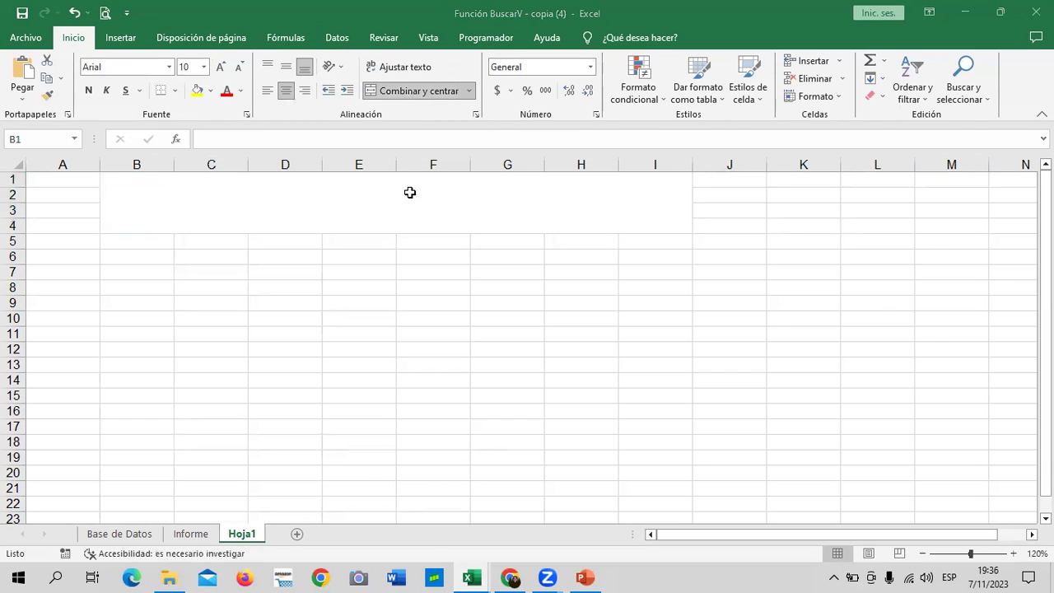
- Enter the title 'VENTAS TRIMESTRALES AÑO 2023' in capitals in the merged cell
{"action": "left_click", "coordinate": [504, 174]}
{"action": "type", "text": "vent"}
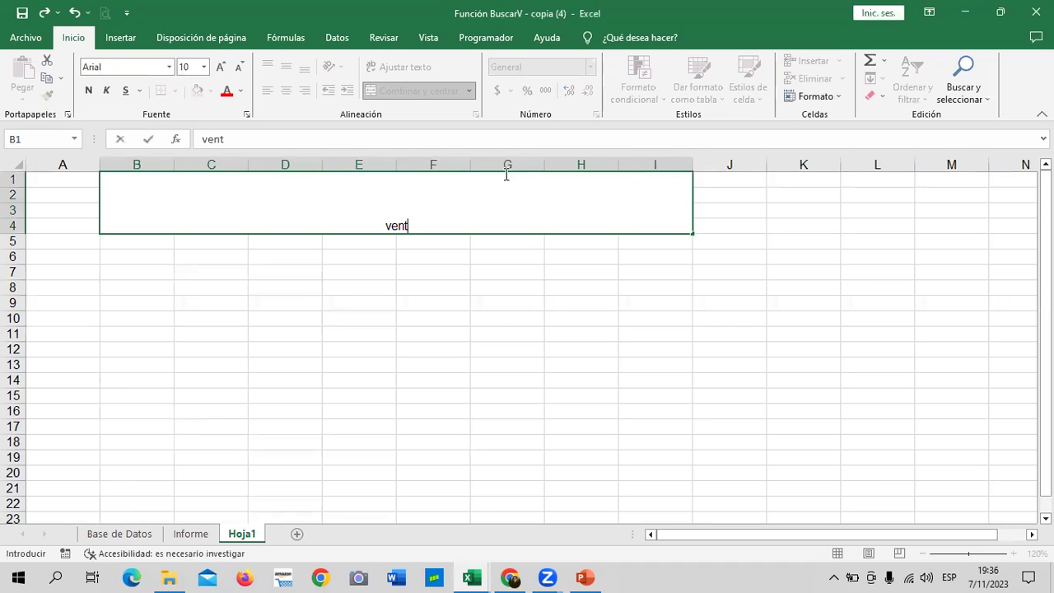
{"action": "key", "text": "Caps_Lock"}
{"action": "key", "text": "BackSpace"}
{"action": "key", "text": "BackSpace"}
{"action": "key", "text": "BackSpace"}
{"action": "key", "text": "BackSpace"}
{"action": "type", "text": "VENTAS "}
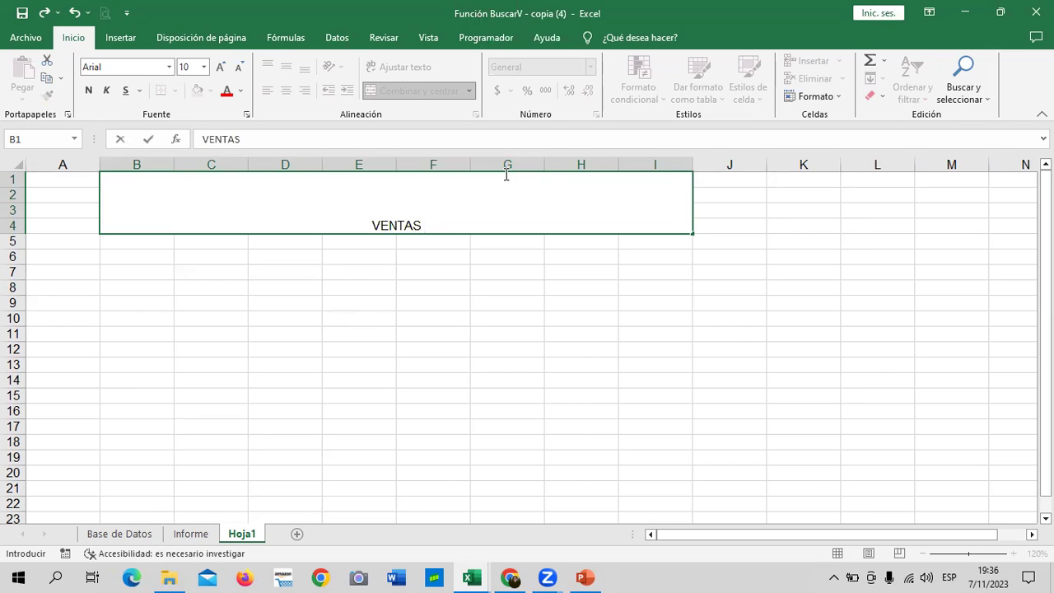
{"action": "type", "text": "TRIMESTRAK"}
{"action": "key", "text": "BackSpace"}
{"action": "type", "text": "LES AÑO"}
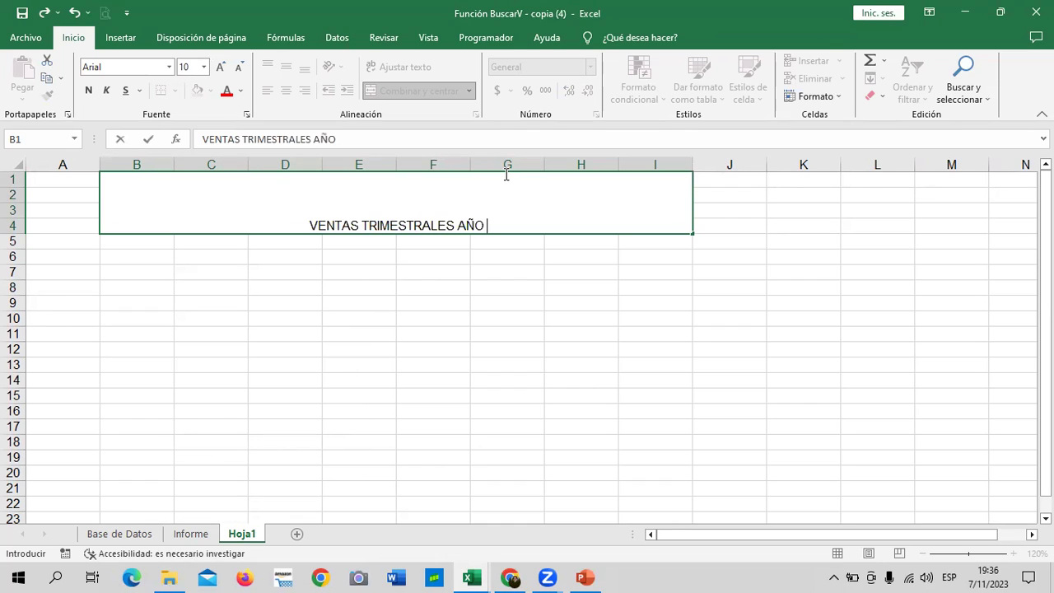
{"action": "type", "text": " 2023"}
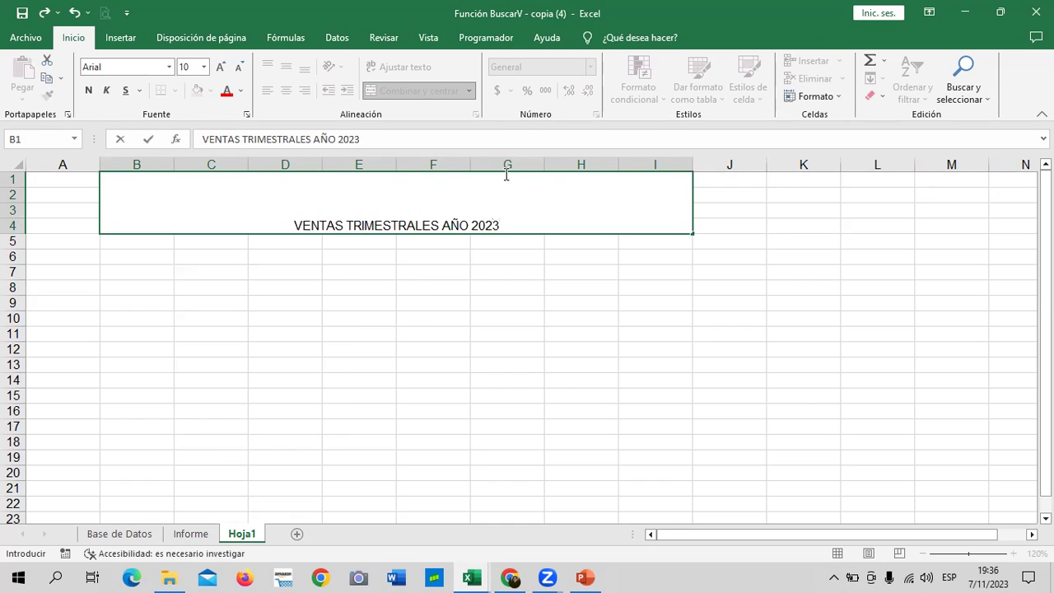
{"action": "key", "text": "Return"}
- Give the title the orange Énfasis6 cell style and enlarge its font size
{"action": "left_click", "coordinate": [188, 316]}
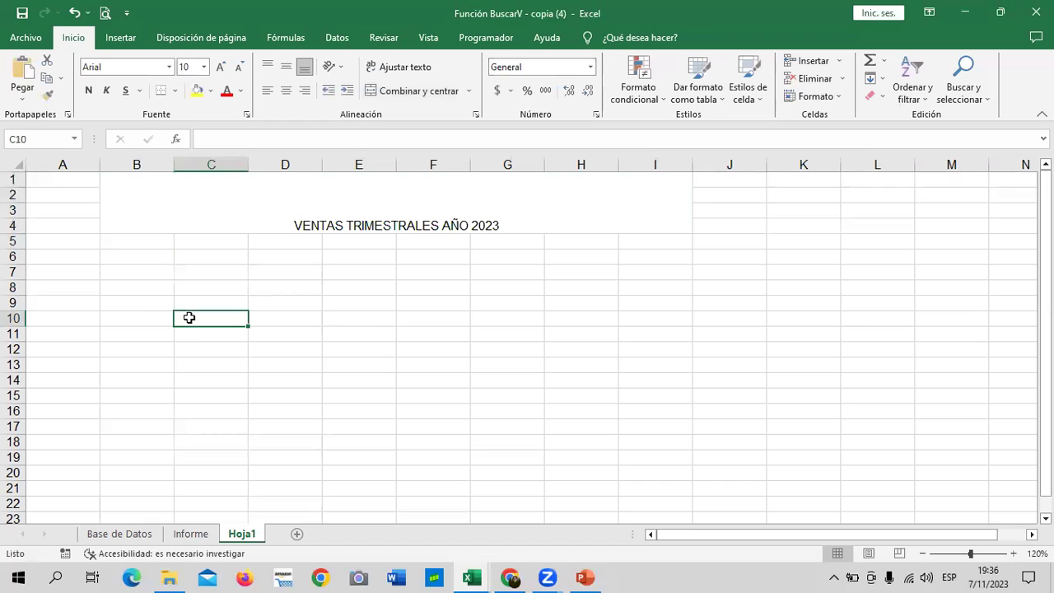
{"action": "left_click", "coordinate": [156, 222]}
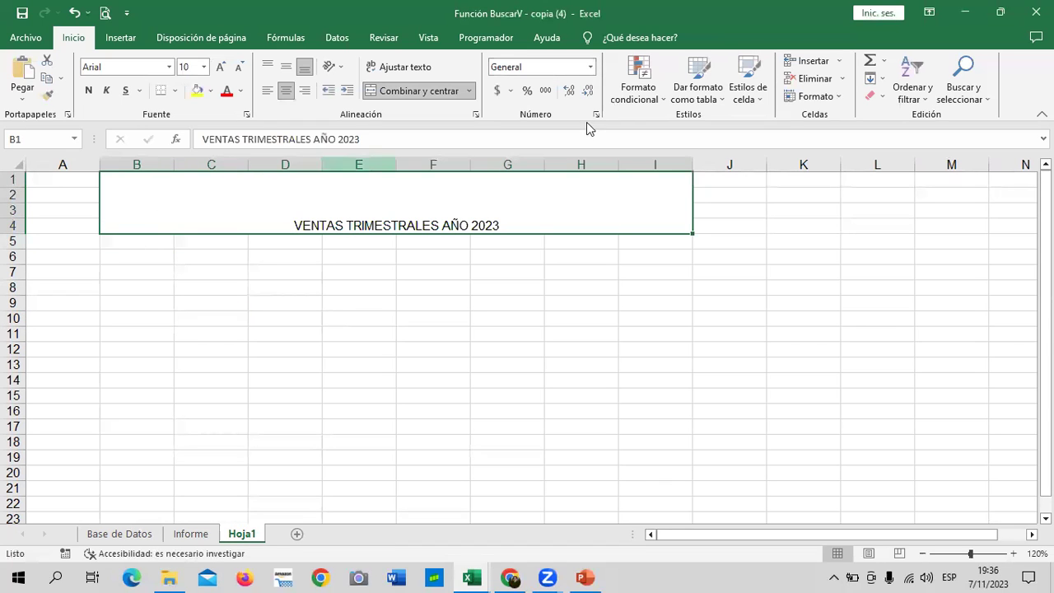
{"action": "left_click", "coordinate": [750, 92]}
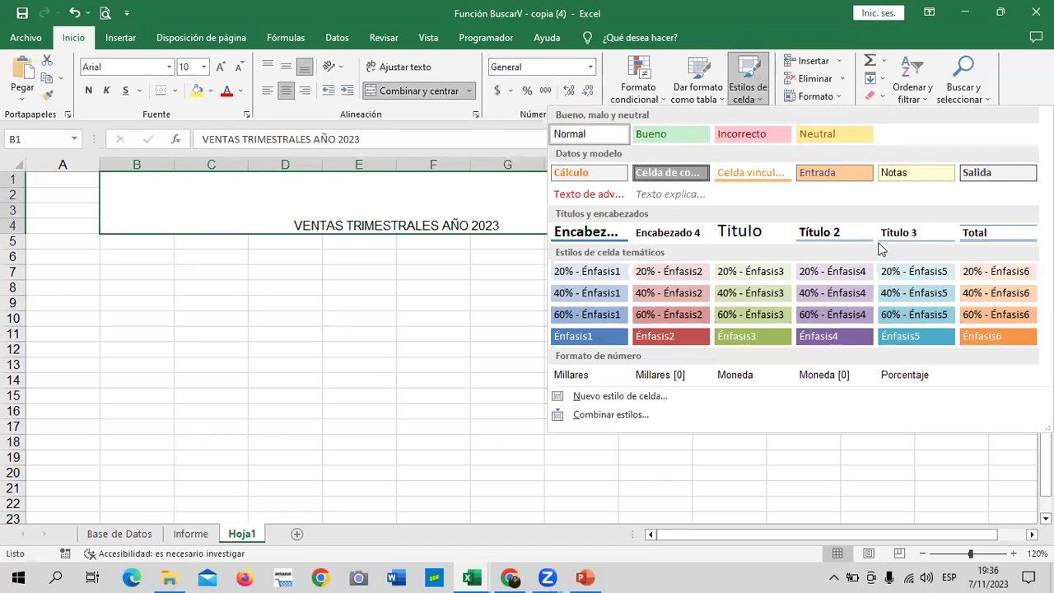
{"action": "left_click", "coordinate": [1021, 337]}
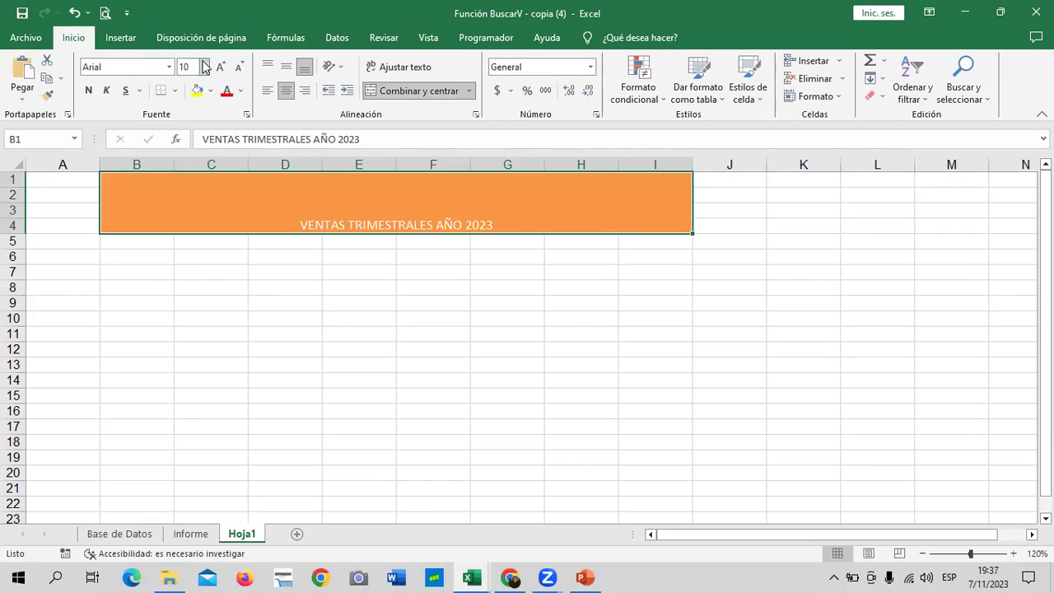
{"action": "left_click", "coordinate": [224, 70]}
{"action": "left_click", "coordinate": [224, 71]}
{"action": "left_click", "coordinate": [224, 71]}
{"action": "left_click", "coordinate": [224, 71]}
- Enter the header PRODUCTOS in B6 and autofit column B to it
{"action": "left_click", "coordinate": [224, 71]}
{"action": "left_click", "coordinate": [224, 71]}
{"action": "left_click", "coordinate": [224, 71]}
{"action": "left_click_drag", "start_coordinate": [420, 349], "coordinate": [416, 321]}
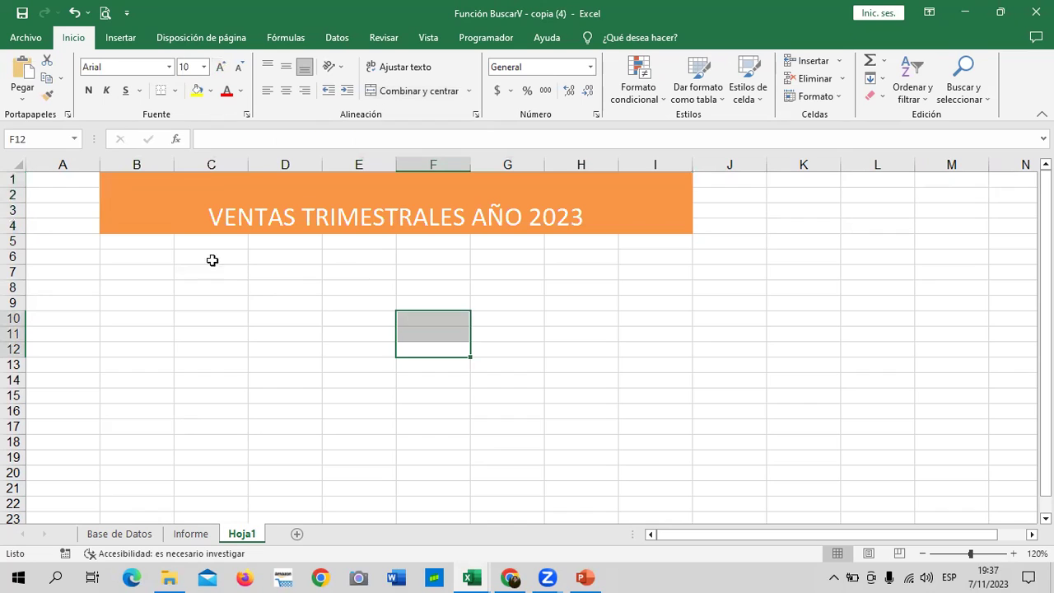
{"action": "left_click", "coordinate": [140, 255]}
{"action": "left_click", "coordinate": [362, 329]}
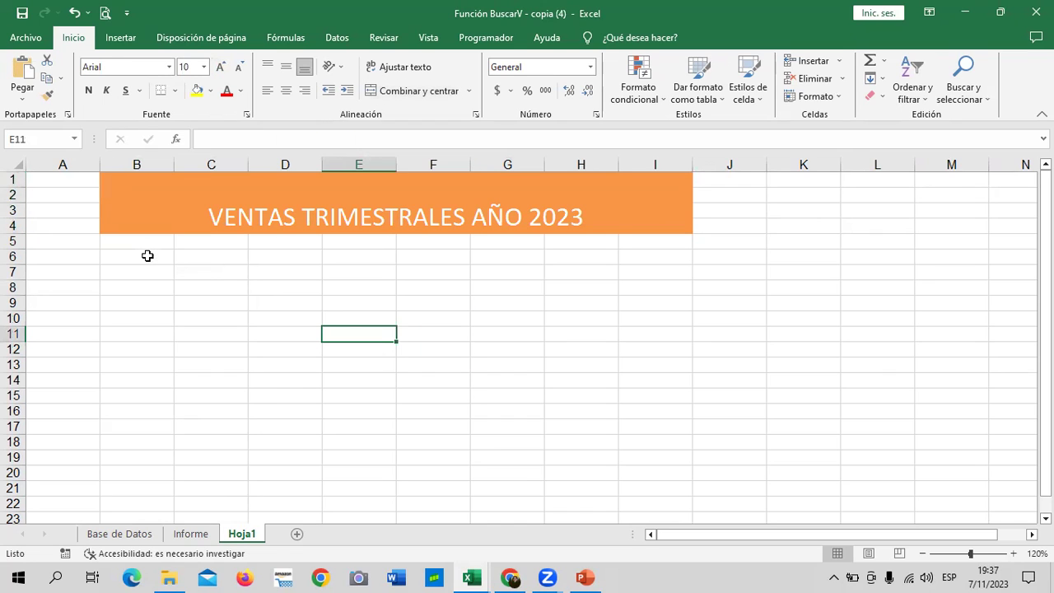
{"action": "left_click", "coordinate": [148, 256]}
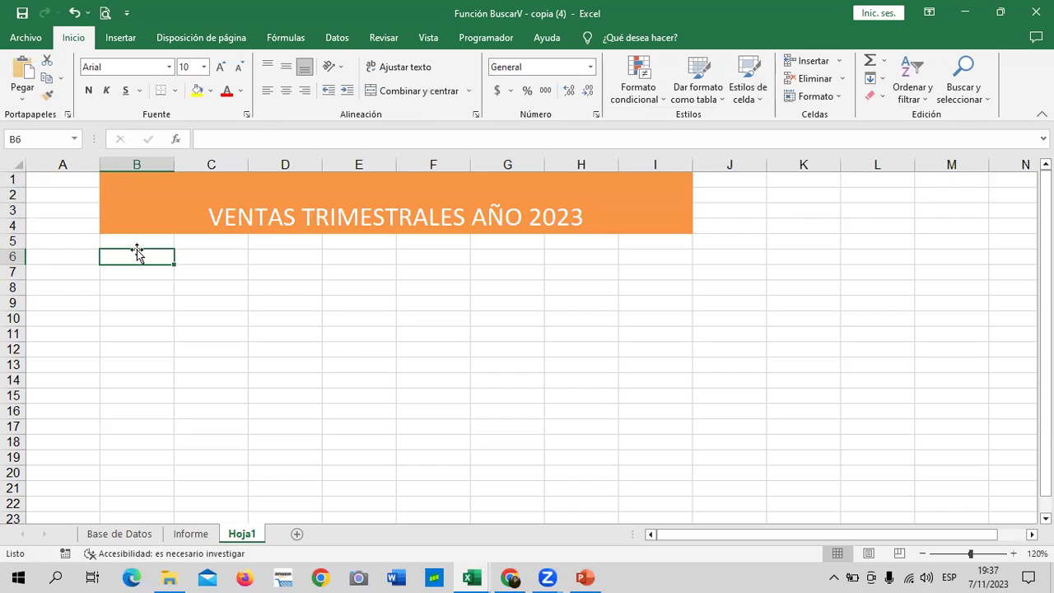
{"action": "type", "text": "PE"}
{"action": "key", "text": "BackSpace"}
{"action": "type", "text": "RODUCTOS"}
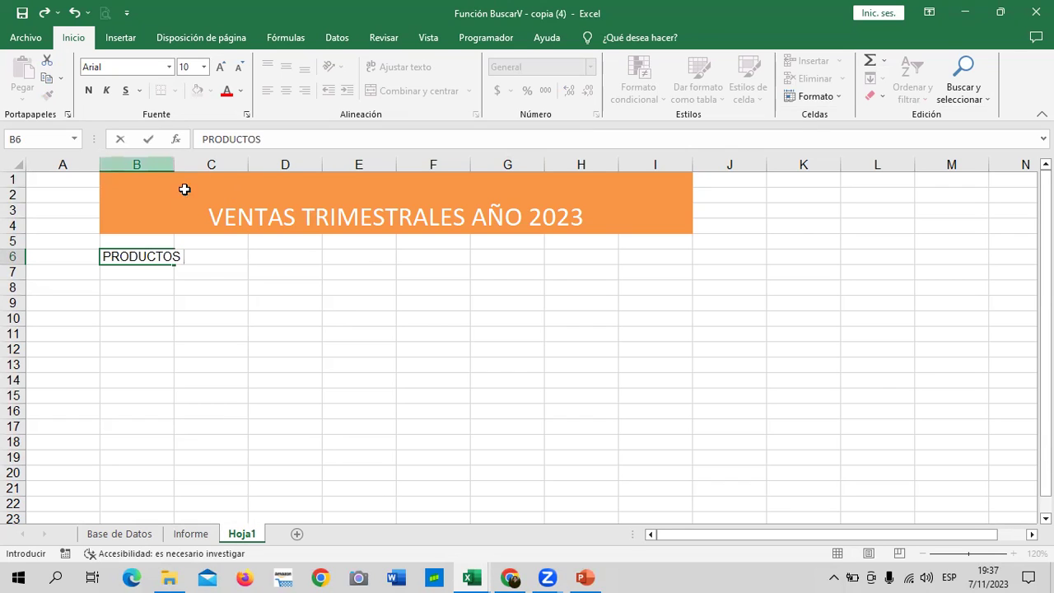
{"action": "left_click", "coordinate": [187, 285]}
{"action": "left_click", "coordinate": [156, 260]}
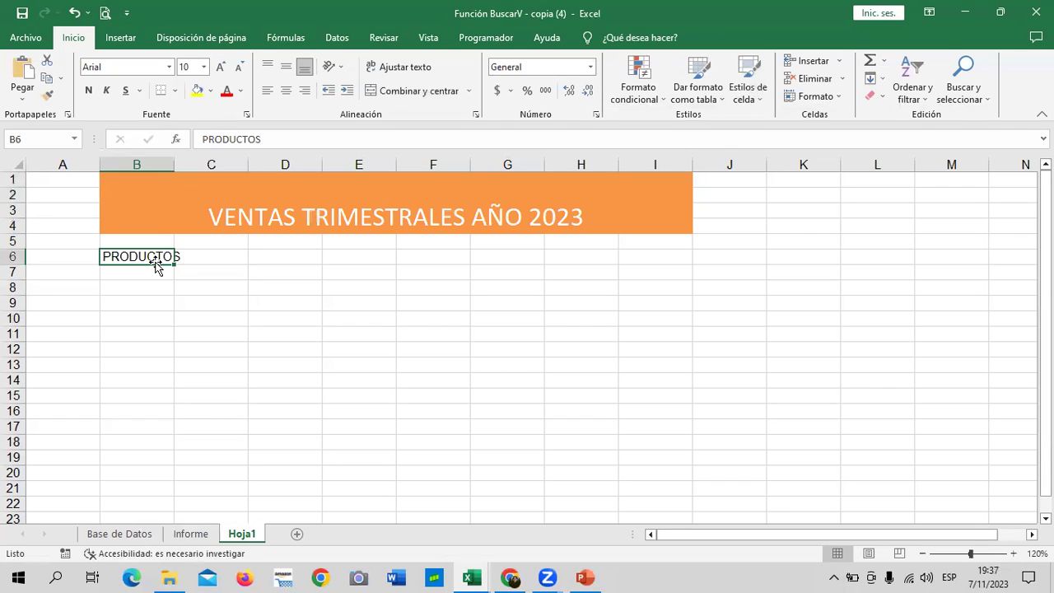
{"action": "double_click", "coordinate": [175, 159]}
- Enter headers PRECIO, IVA TOTAL, CANTIDADES and TOTALES in C6:F6, widening column E
{"action": "left_click", "coordinate": [245, 256]}
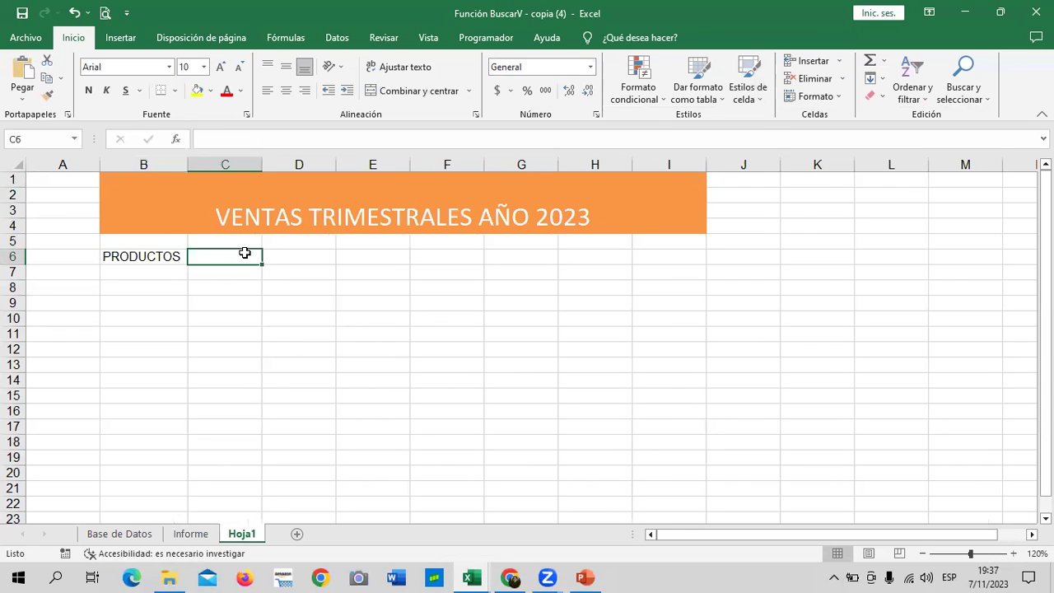
{"action": "type", "text": "PRECIO"}
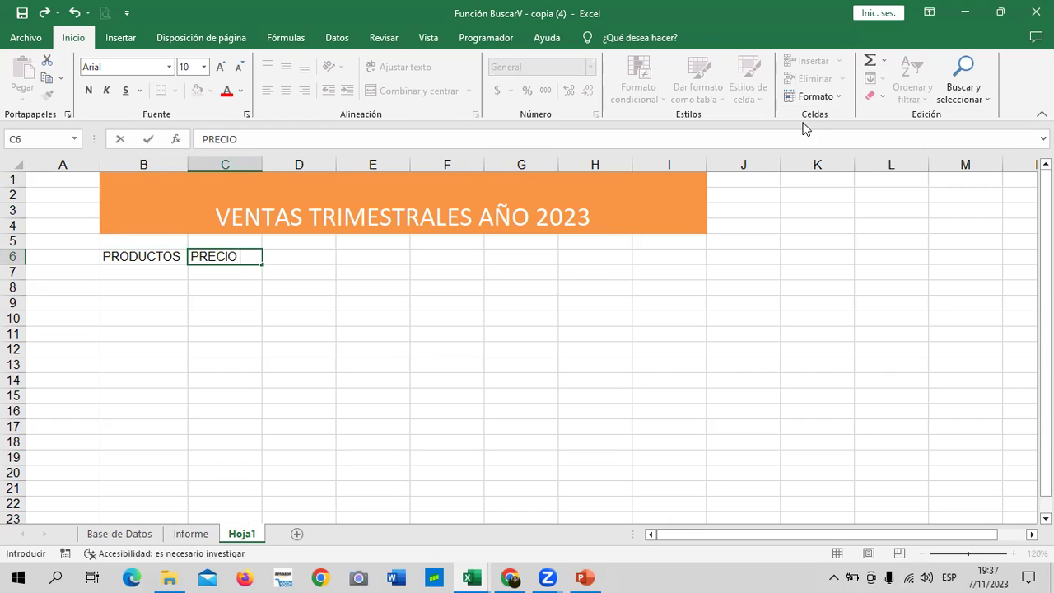
{"action": "key", "text": "Tab"}
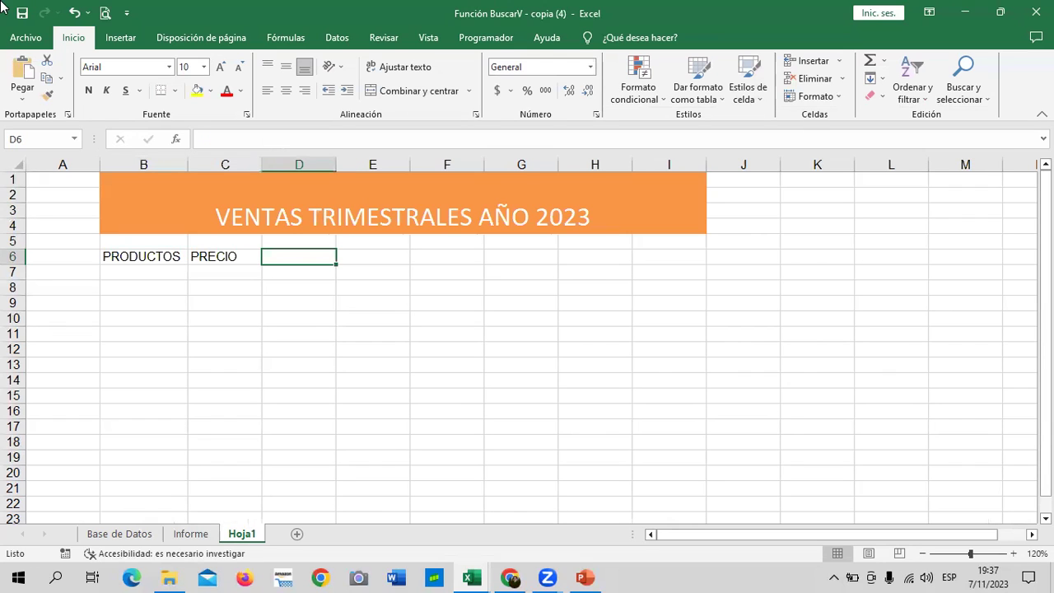
{"action": "type", "text": "IVA TOT"}
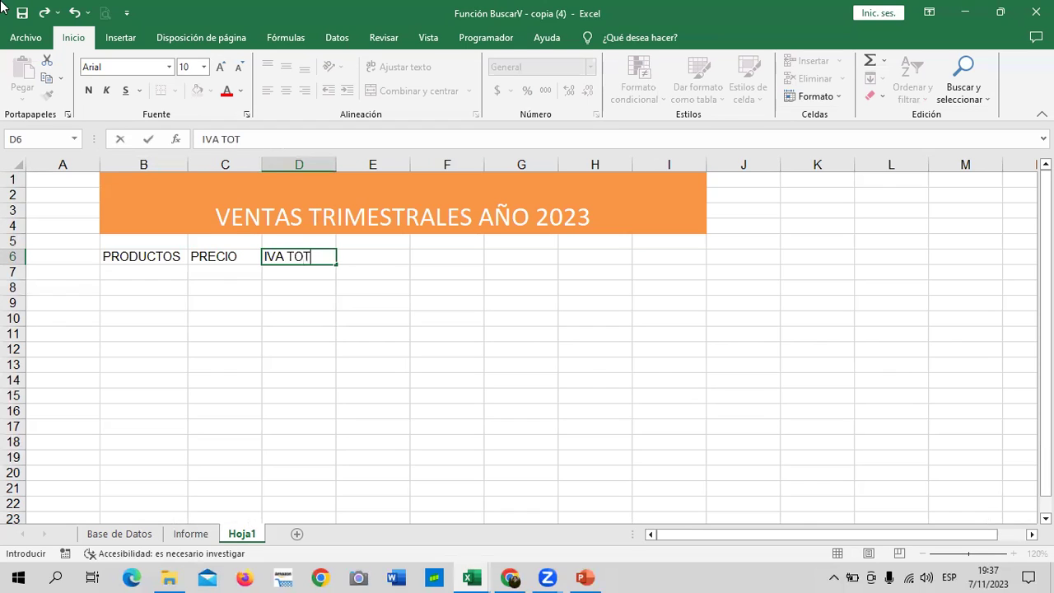
{"action": "type", "text": "AL"}
{"action": "left_click", "coordinate": [380, 257]}
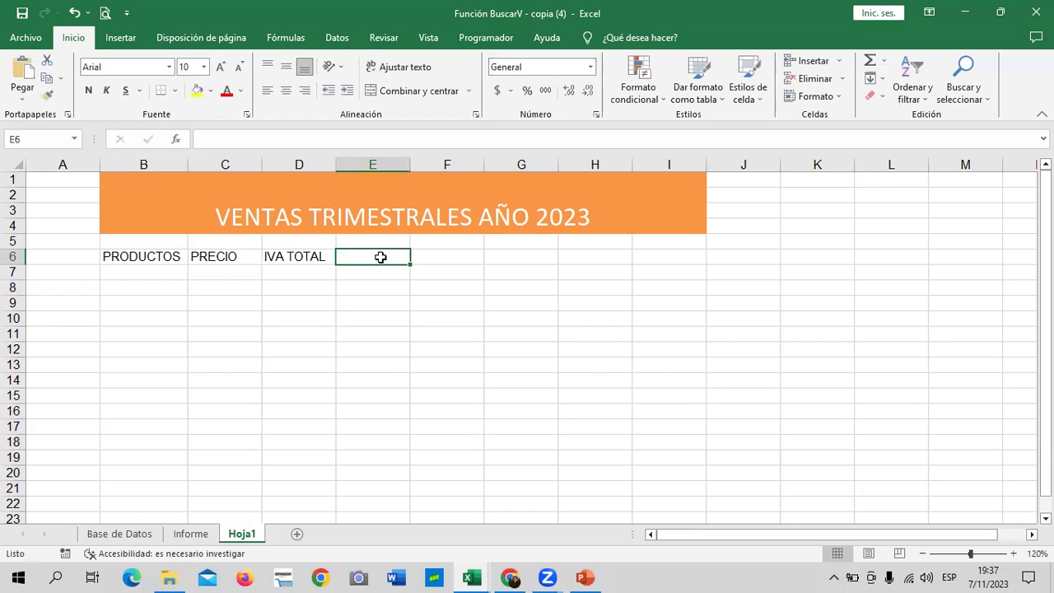
{"action": "type", "text": "CANTIDADES"}
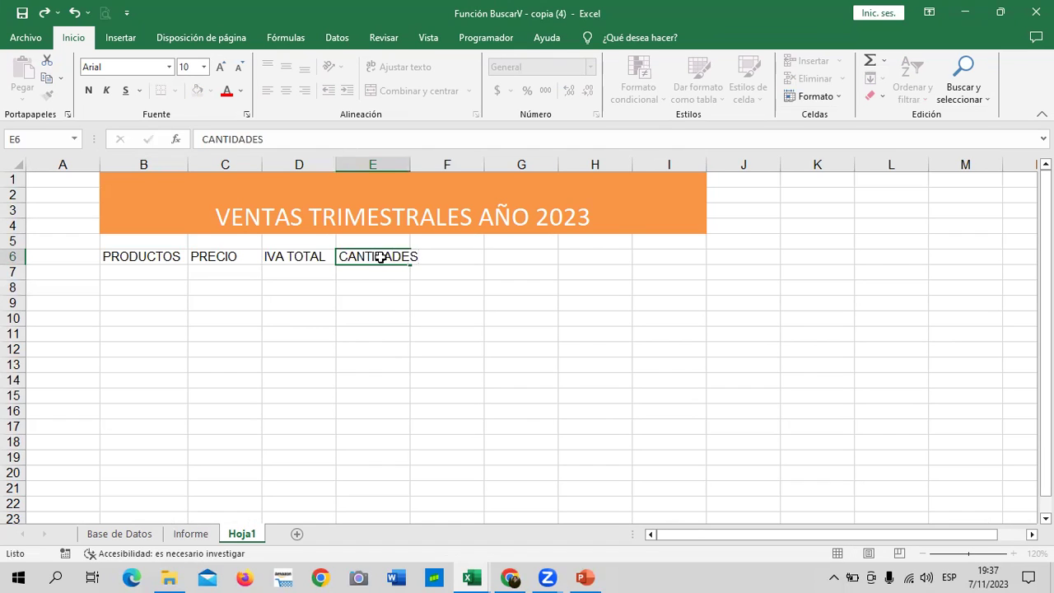
{"action": "key", "text": "Tab"}
{"action": "left_click_drag", "start_coordinate": [411, 164], "coordinate": [428, 164]}
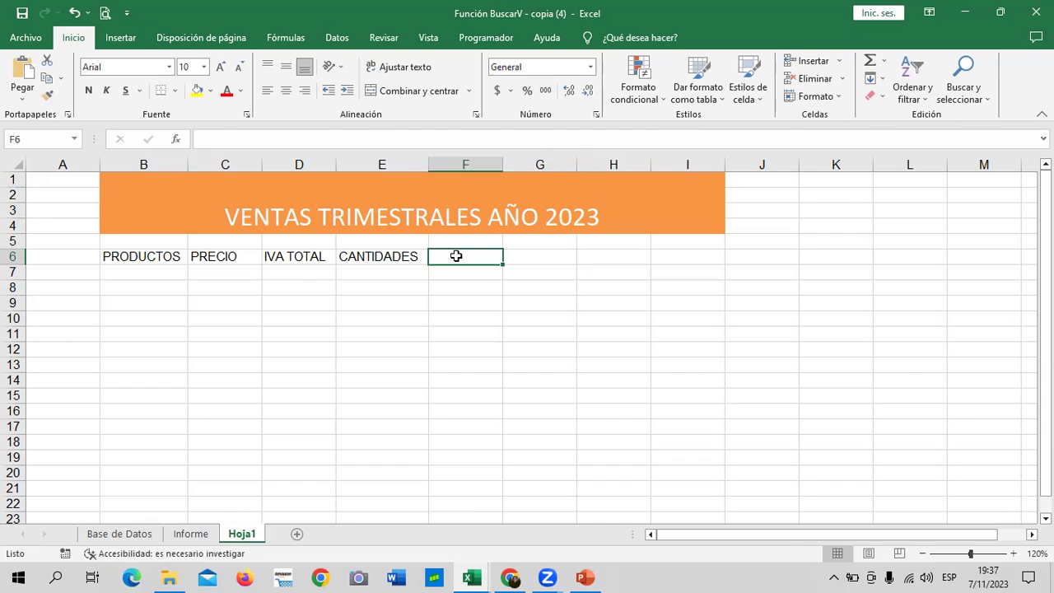
{"action": "type", "text": "TOTALES"}
{"action": "key", "text": "Return"}
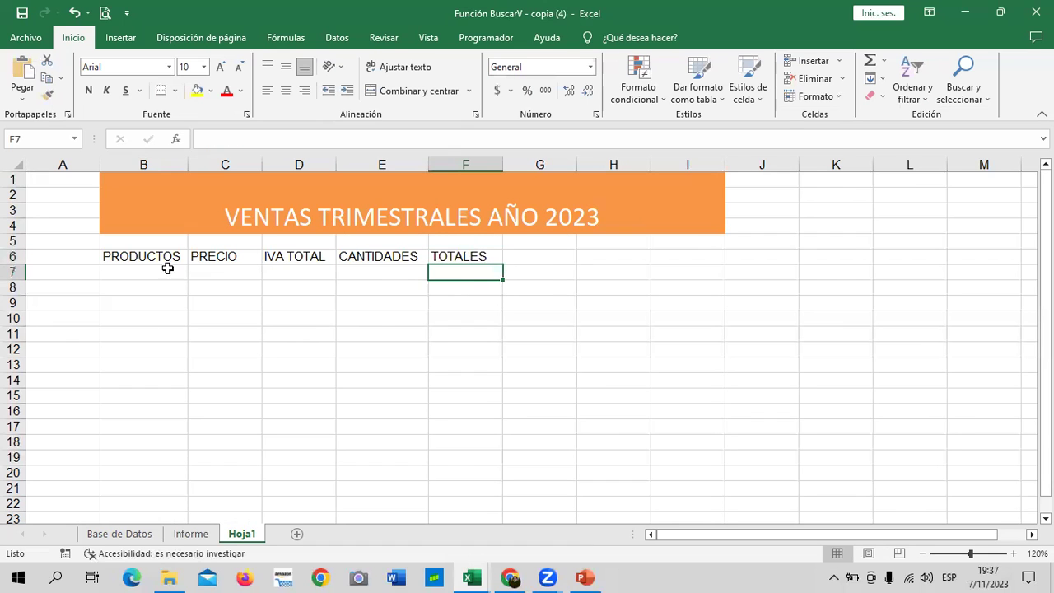
{"action": "left_click", "coordinate": [159, 256]}
- Apply All Borders to the table range B6:F13 and widen column B slightly
{"action": "left_click_drag", "start_coordinate": [159, 255], "coordinate": [465, 377]}
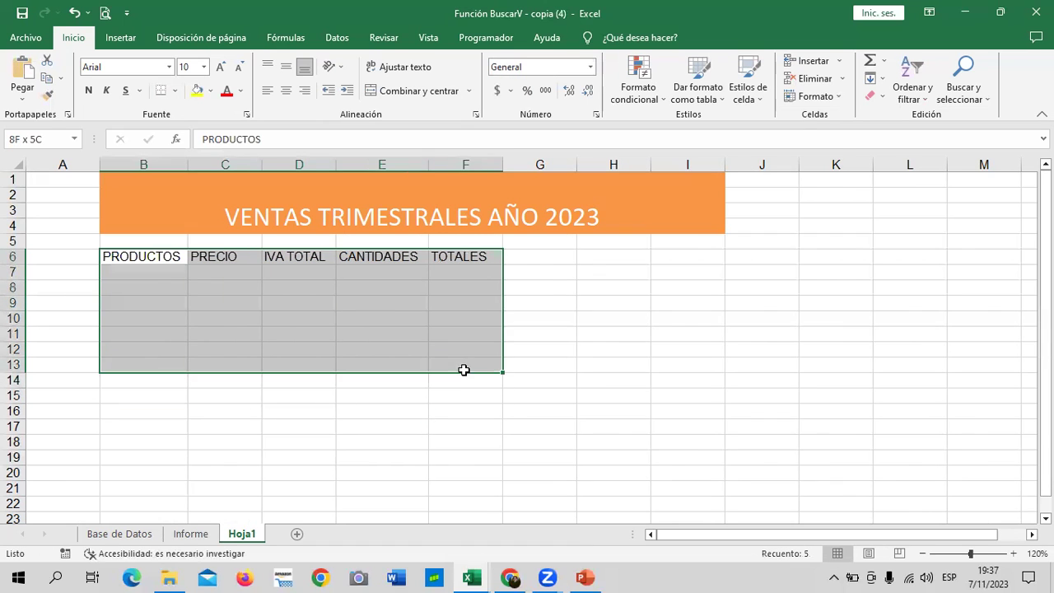
{"action": "left_click_drag", "start_coordinate": [466, 378], "coordinate": [475, 363]}
{"action": "left_click", "coordinate": [175, 91]}
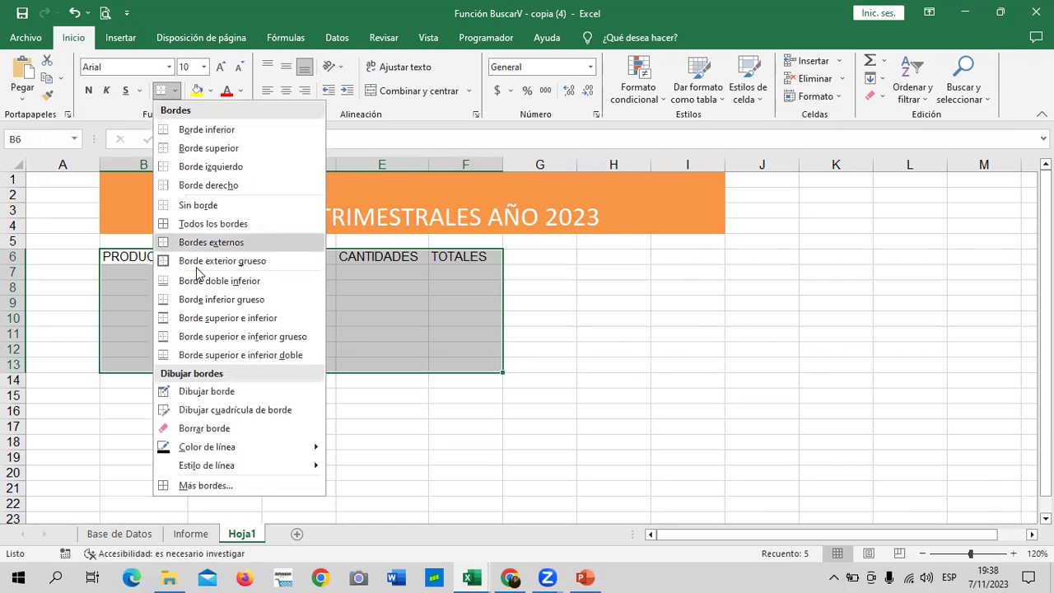
{"action": "left_click", "coordinate": [220, 237]}
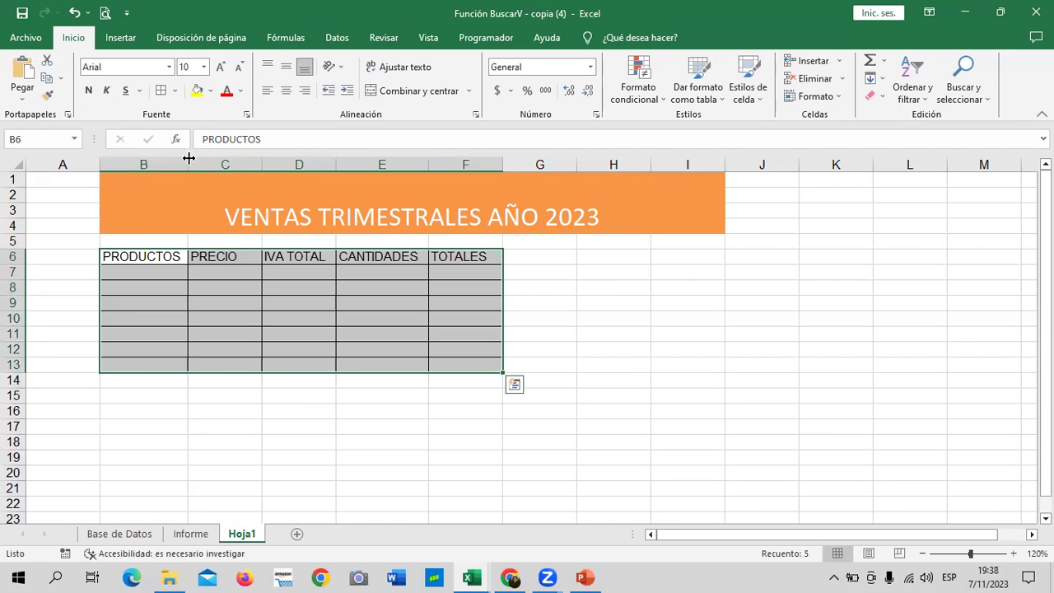
{"action": "left_click_drag", "start_coordinate": [188, 164], "coordinate": [204, 165]}
- Set C7:F13 to Contabilidad accounting format with fewer decimal places
{"action": "mouse_move", "coordinate": [239, 268]}
{"action": "left_mouse_down"}
{"action": "mouse_move", "coordinate": [391, 375]}
{"action": "mouse_move", "coordinate": [483, 365]}
{"action": "left_mouse_up"}
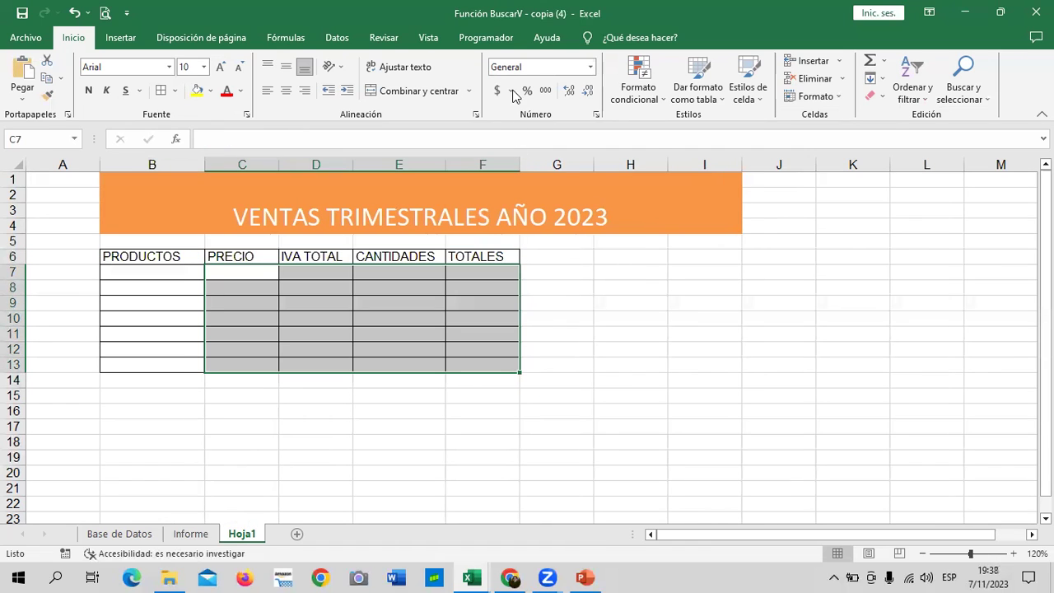
{"action": "left_click", "coordinate": [591, 66]}
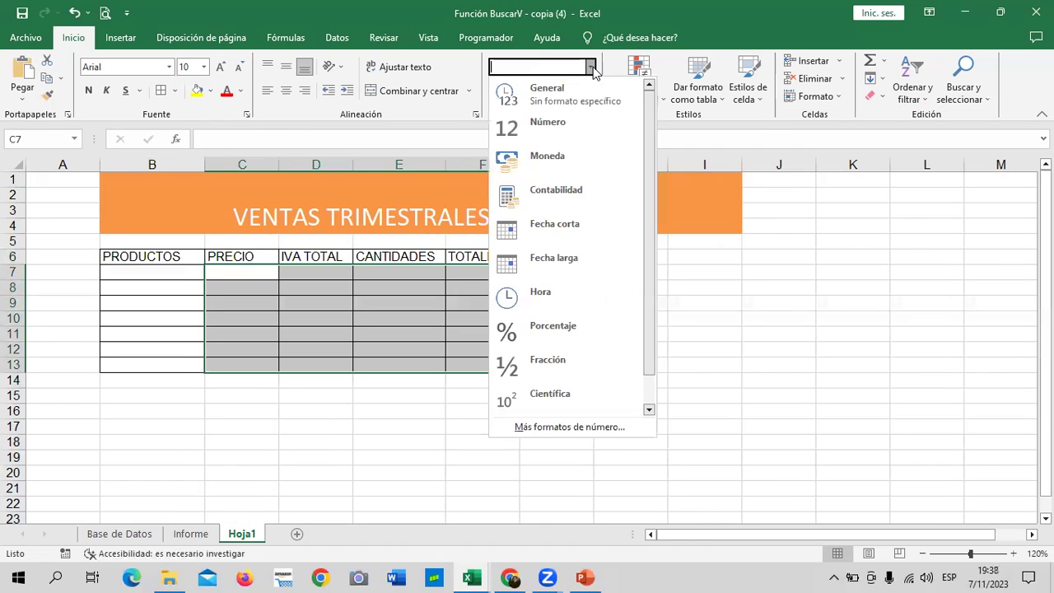
{"action": "left_click", "coordinate": [562, 186]}
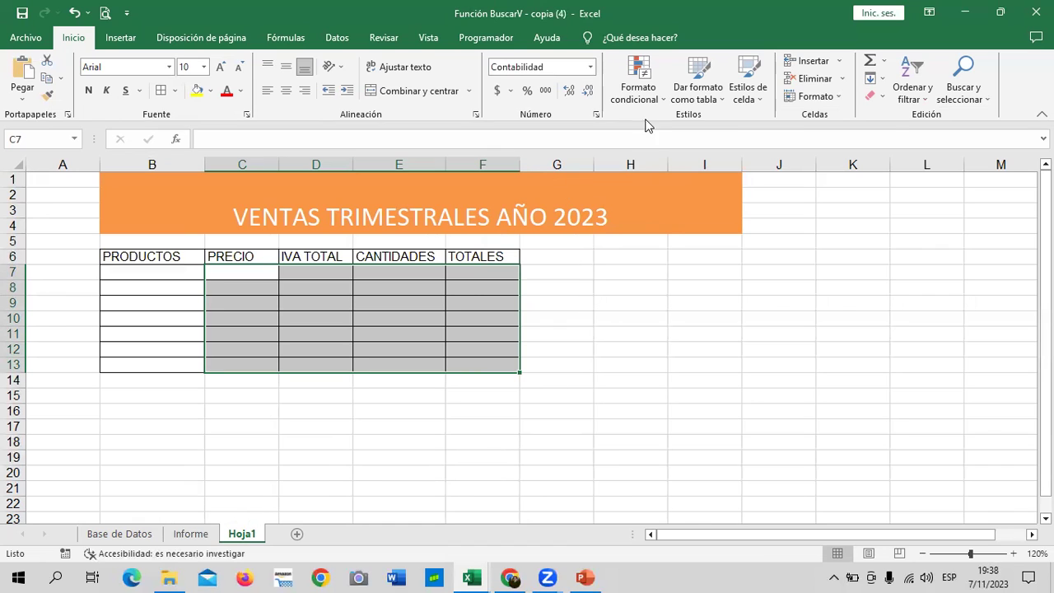
{"action": "left_click", "coordinate": [588, 90]}
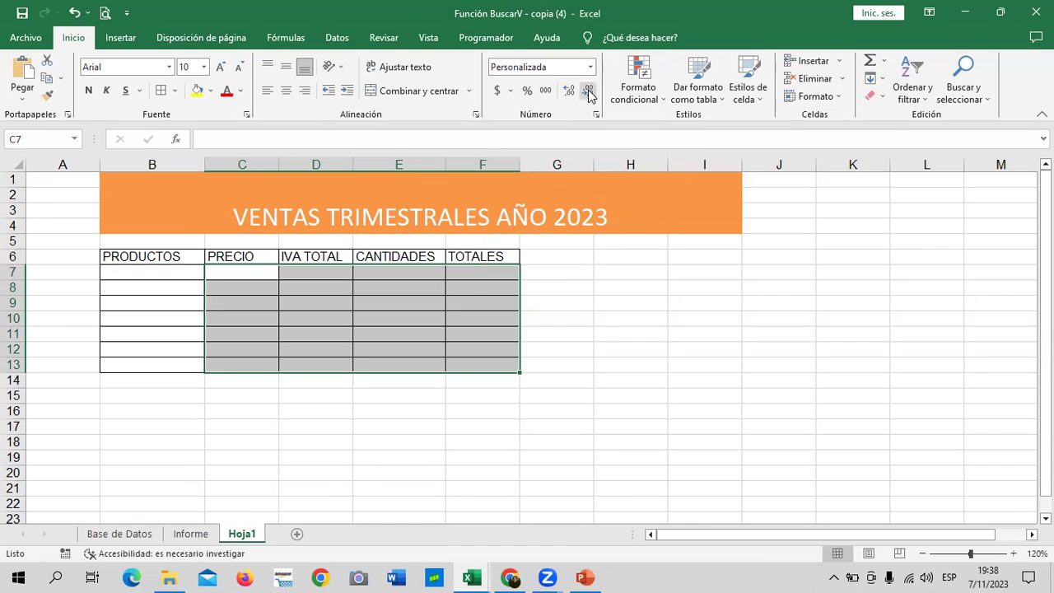
{"action": "left_click", "coordinate": [637, 390]}
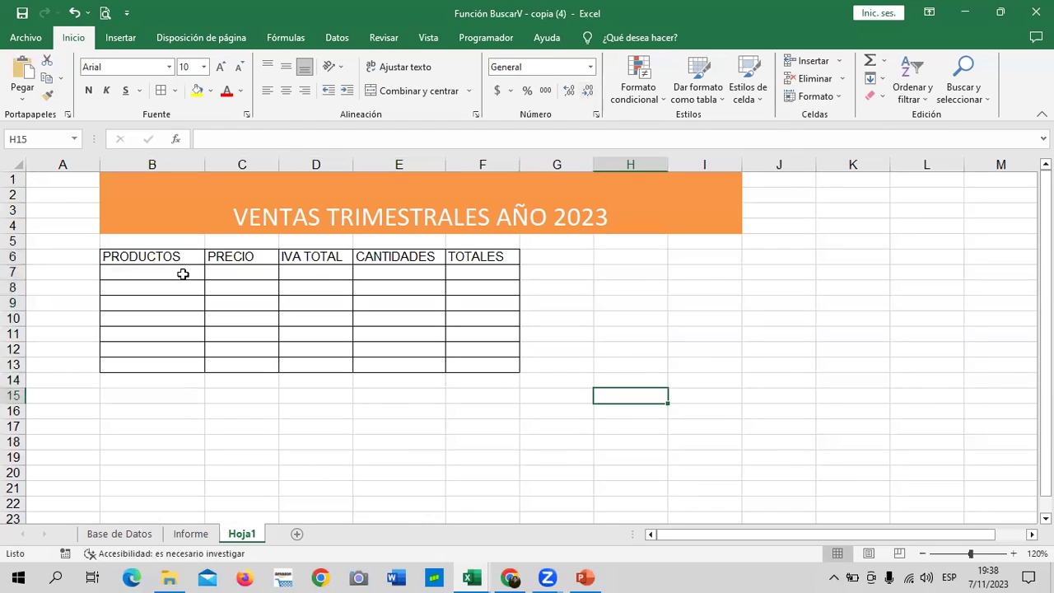
{"action": "left_click", "coordinate": [176, 273]}
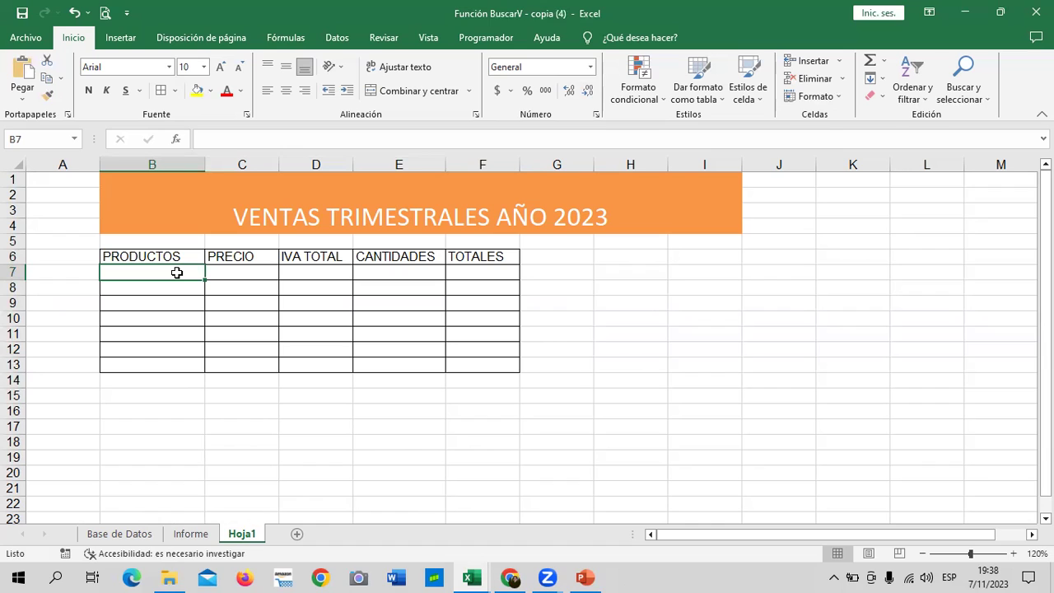
- Enter products with prices in B7:C9: Mouse 3, Monitor 80, Teclado 7
{"action": "type", "text": "Mou"}
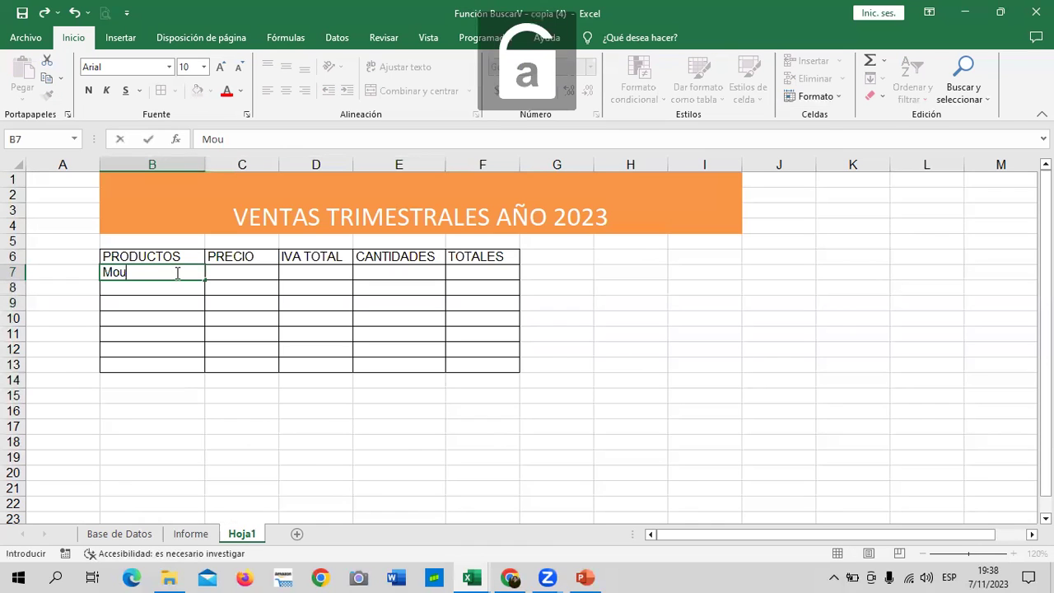
{"action": "type", "text": "ses"}
{"action": "key", "text": "BackSpace"}
{"action": "key", "text": "Return"}
{"action": "left_click", "coordinate": [239, 271]}
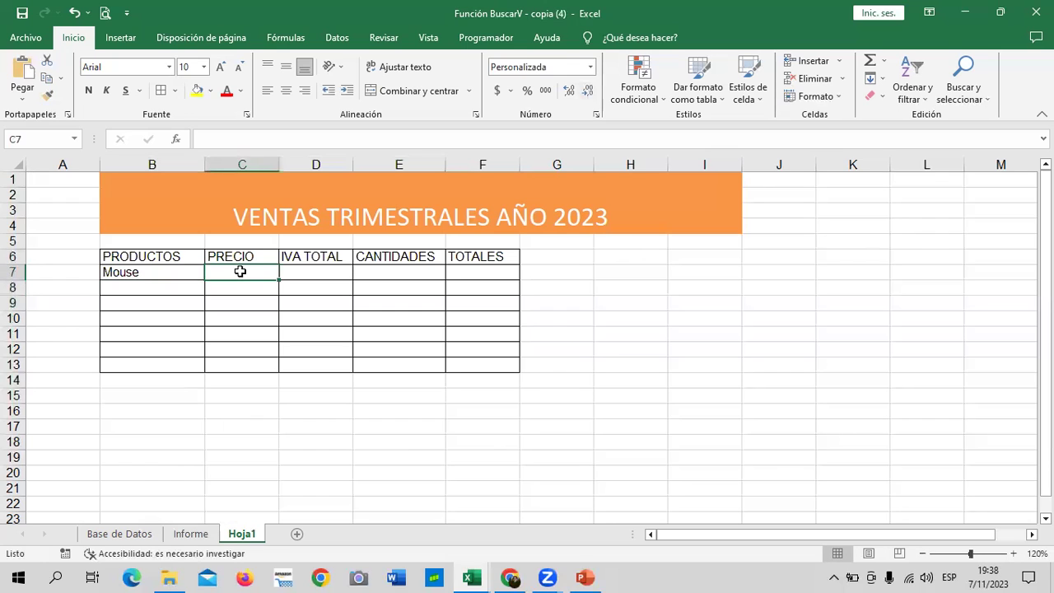
{"action": "type", "text": "3"}
{"action": "key", "text": "Return"}
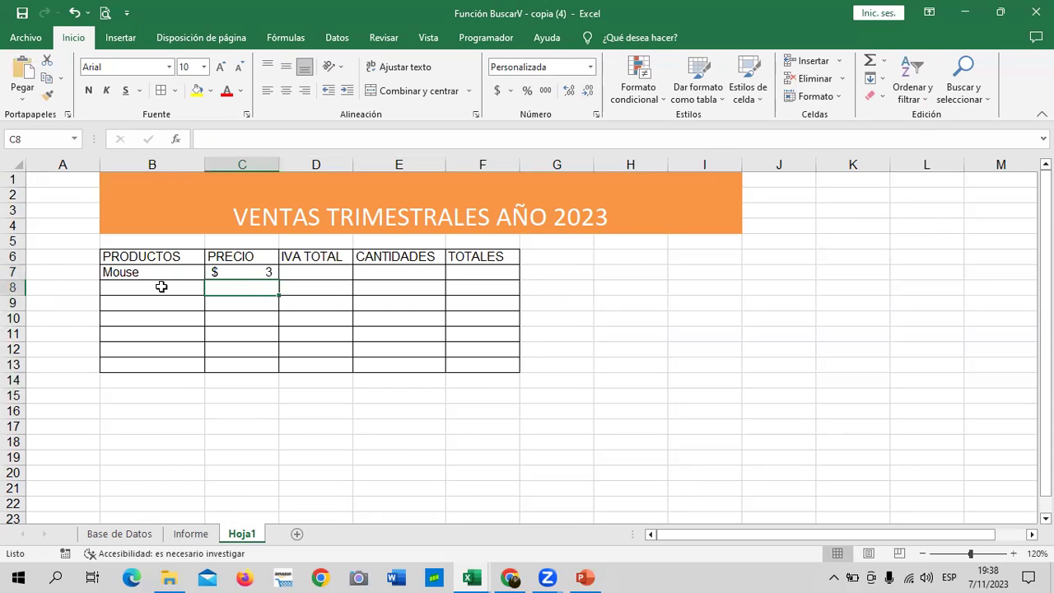
{"action": "left_click", "coordinate": [161, 285]}
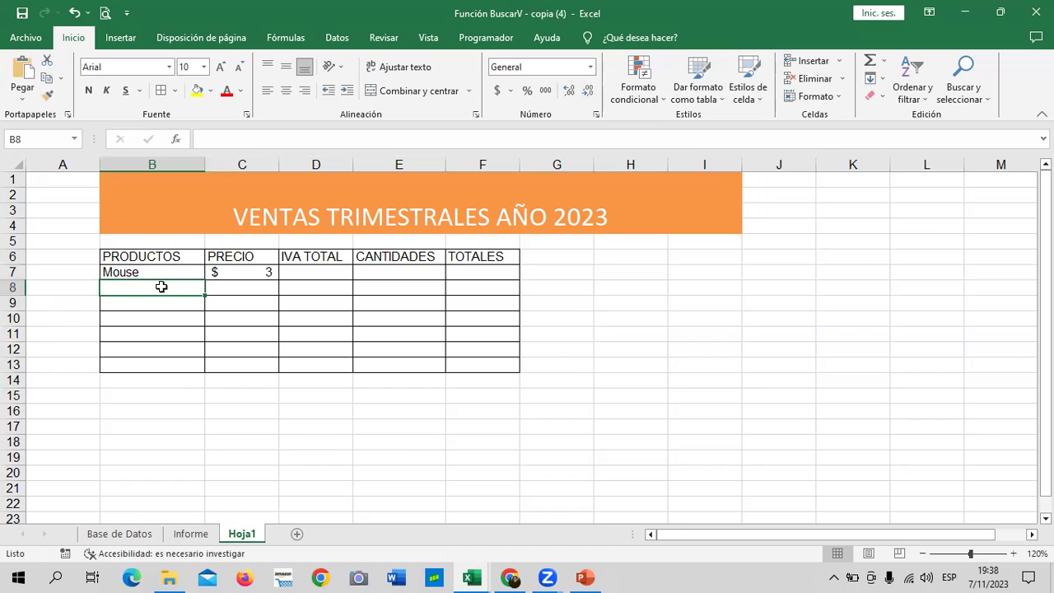
{"action": "type", "text": "Monitor"}
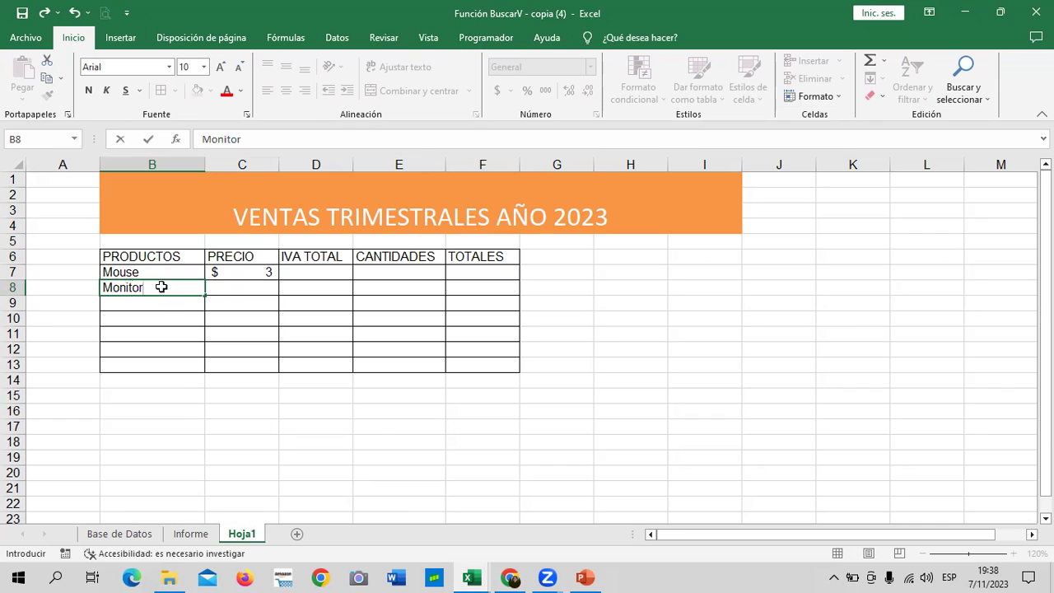
{"action": "key", "text": "Tab"}
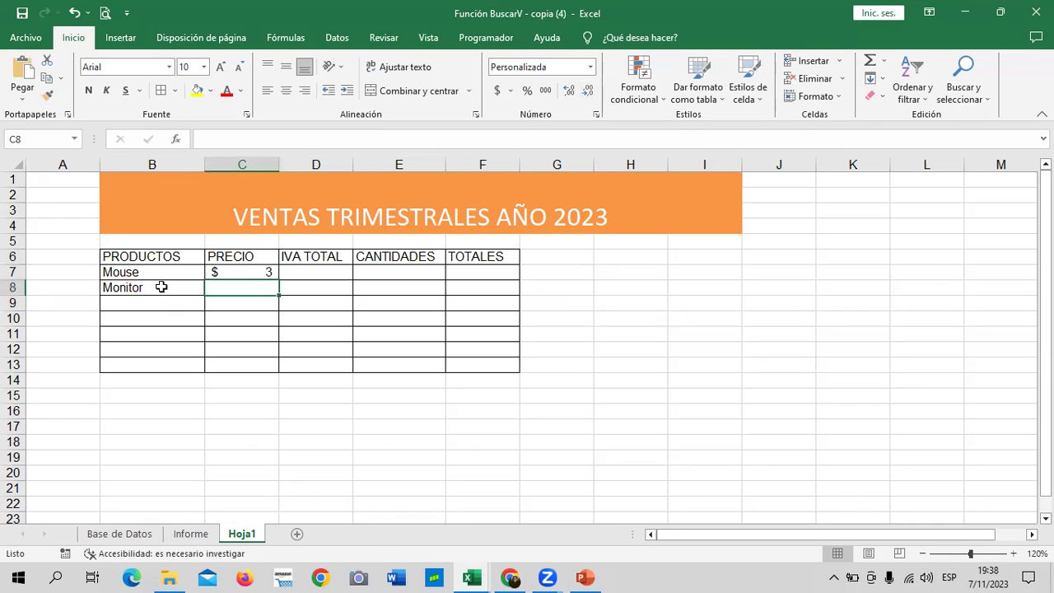
{"action": "type", "text": "80"}
{"action": "key", "text": "Return"}
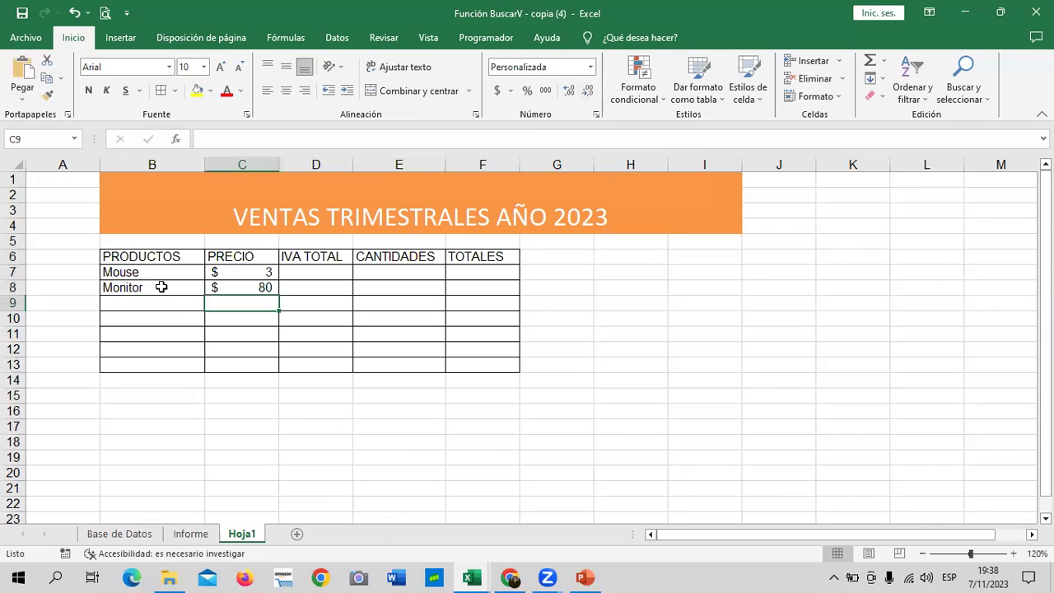
{"action": "type", "text": "TEclado"}
{"action": "key", "text": "BackSpace"}
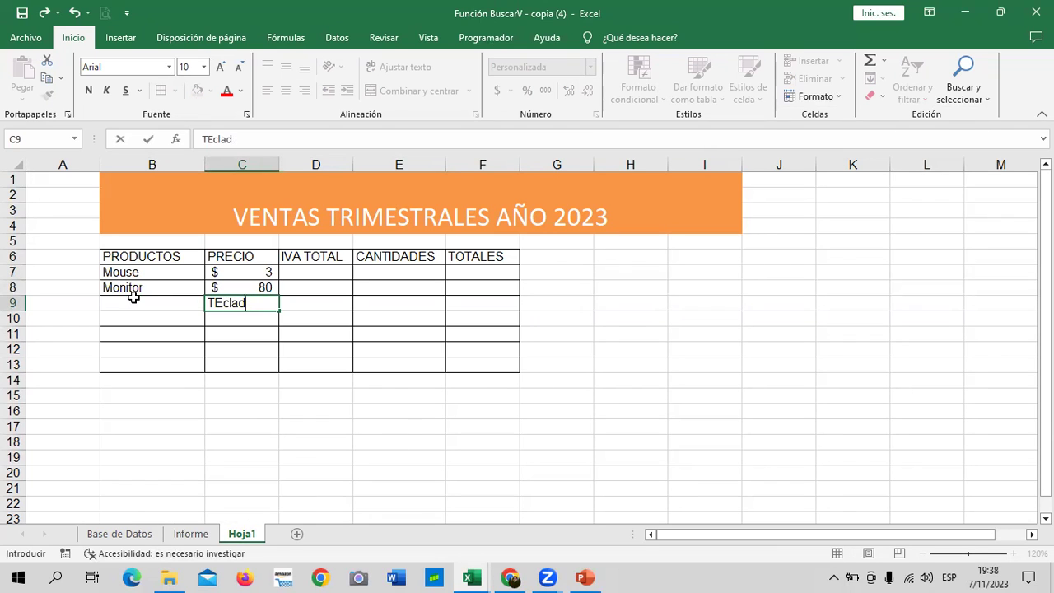
{"action": "key", "text": "BackSpace"}
{"action": "key", "text": "BackSpace"}
{"action": "key", "text": "BackSpace"}
{"action": "left_click", "coordinate": [133, 304]}
{"action": "type", "text": "Teclado"}
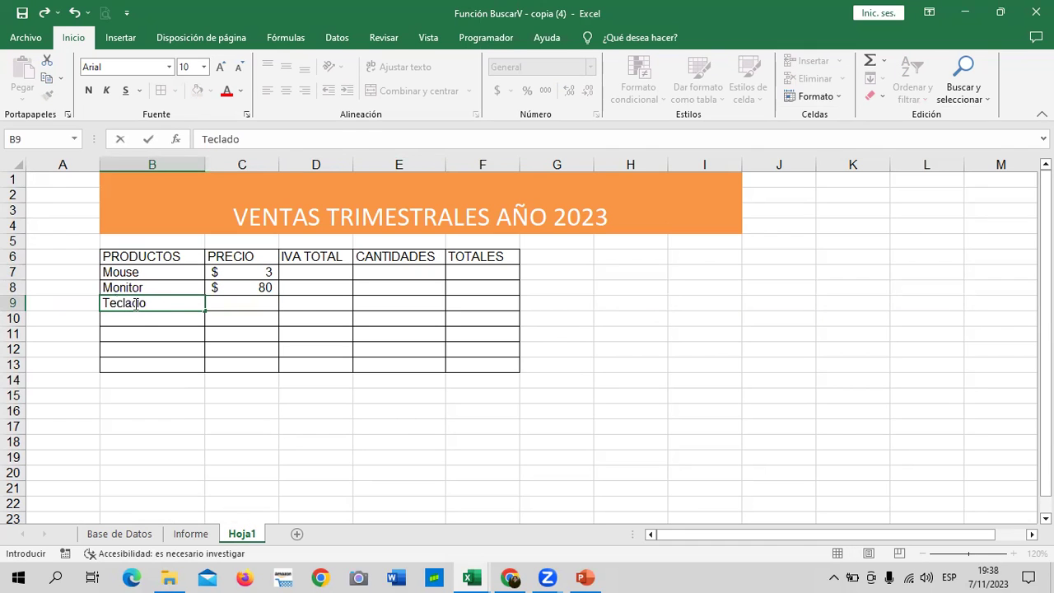
{"action": "key", "text": "Tab"}
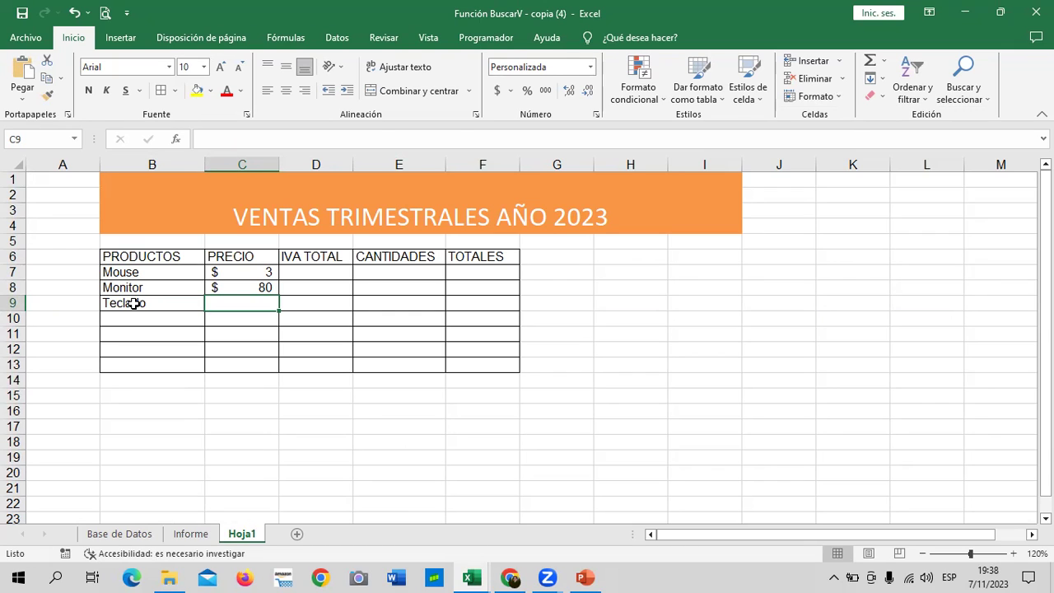
{"action": "type", "text": "7"}
{"action": "key", "text": "Return"}
- Enter Escanner 200, Memorias USB 10, Impresor 25 and Case 50 in B10:C13
{"action": "left_click", "coordinate": [148, 315]}
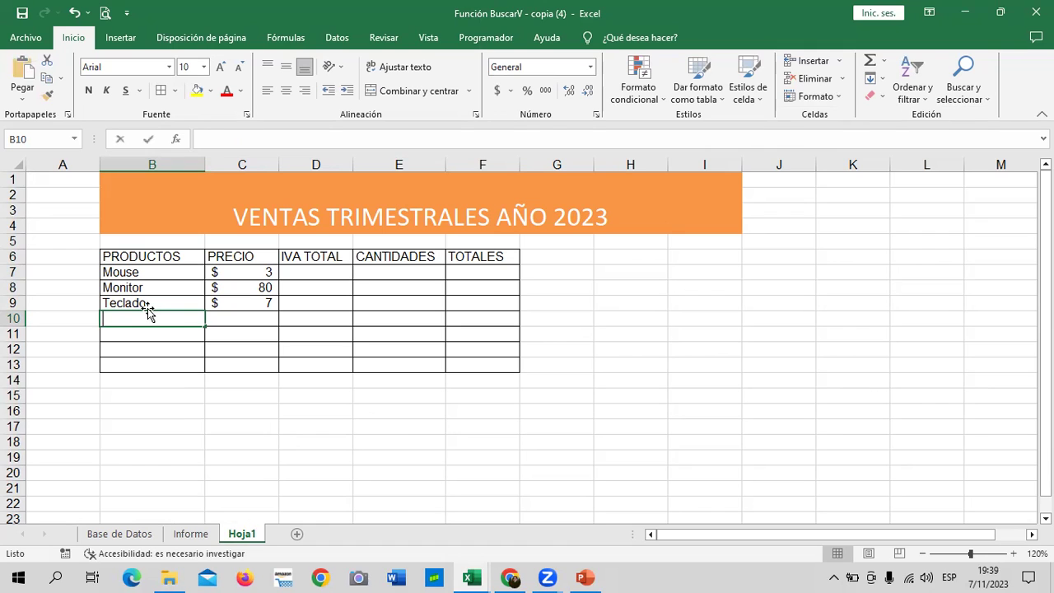
{"action": "type", "text": "Escanner"}
{"action": "key", "text": "Tab"}
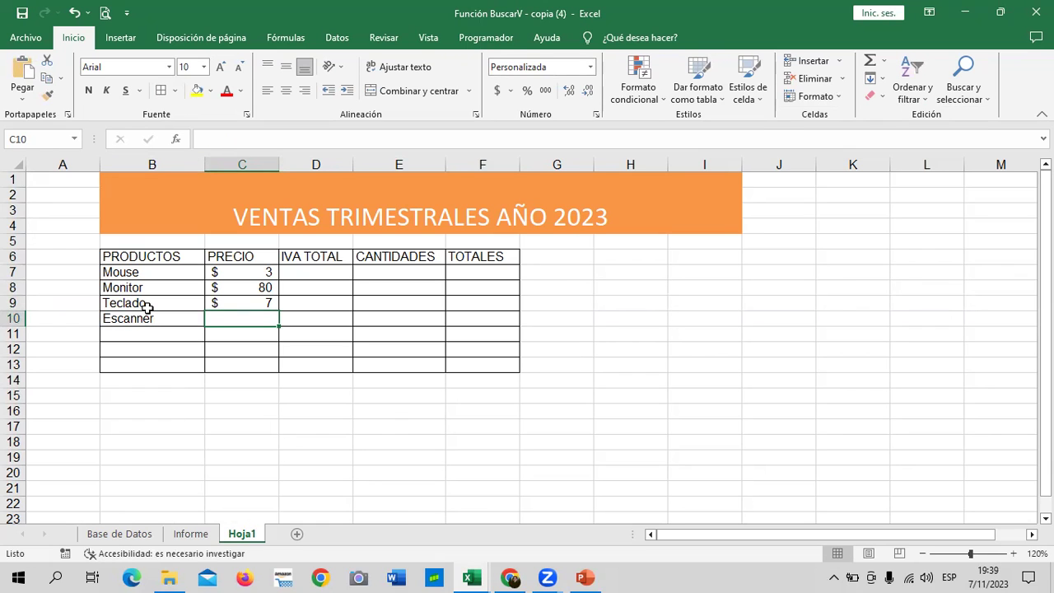
{"action": "type", "text": "200"}
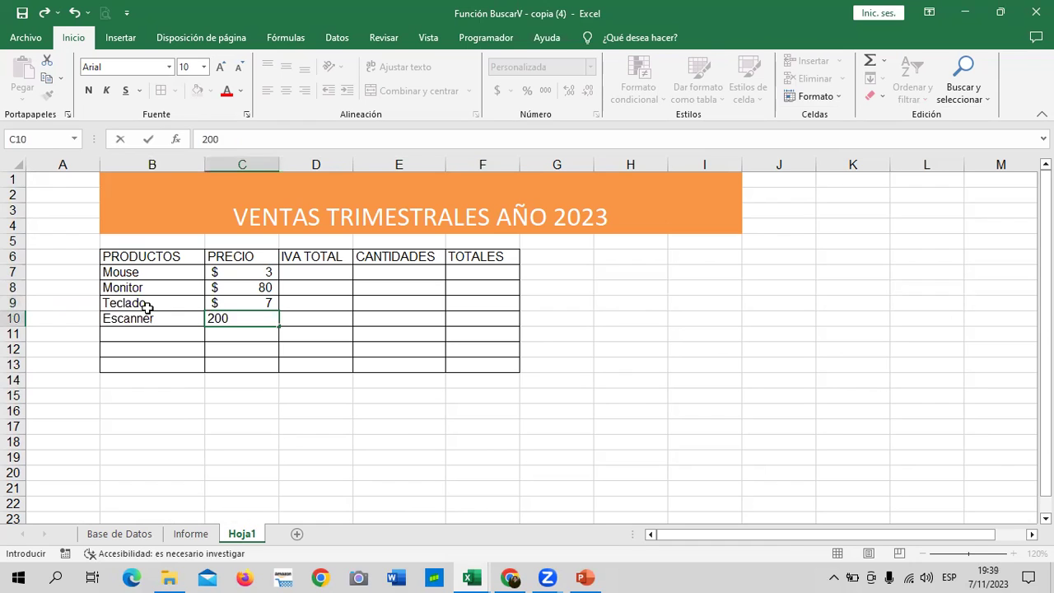
{"action": "key", "text": "Return"}
{"action": "key", "text": "Left"}
{"action": "key", "text": "Left"}
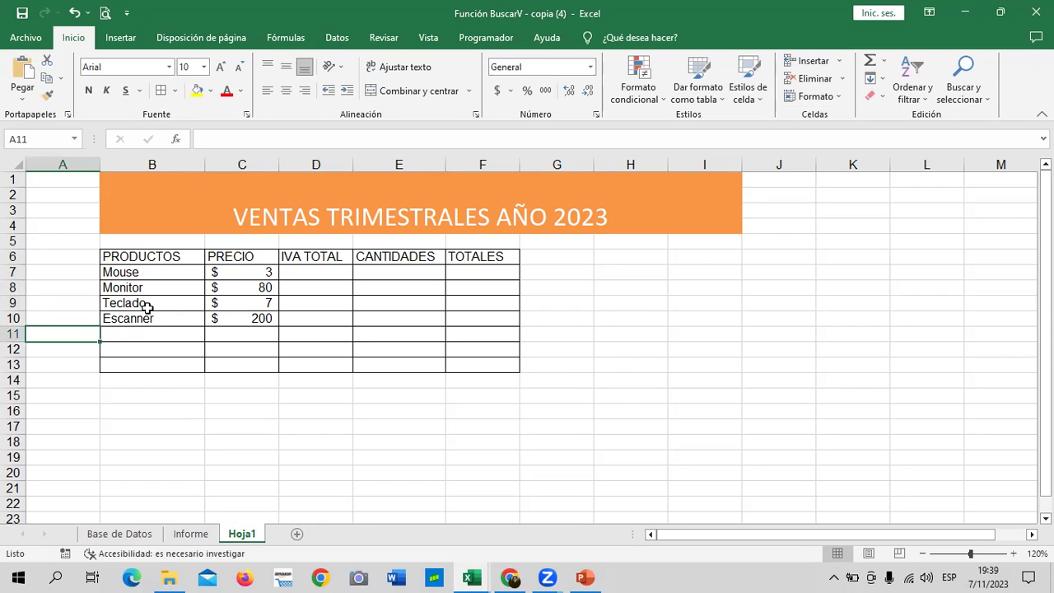
{"action": "key", "text": "Right"}
{"action": "type", "text": "Memorias "}
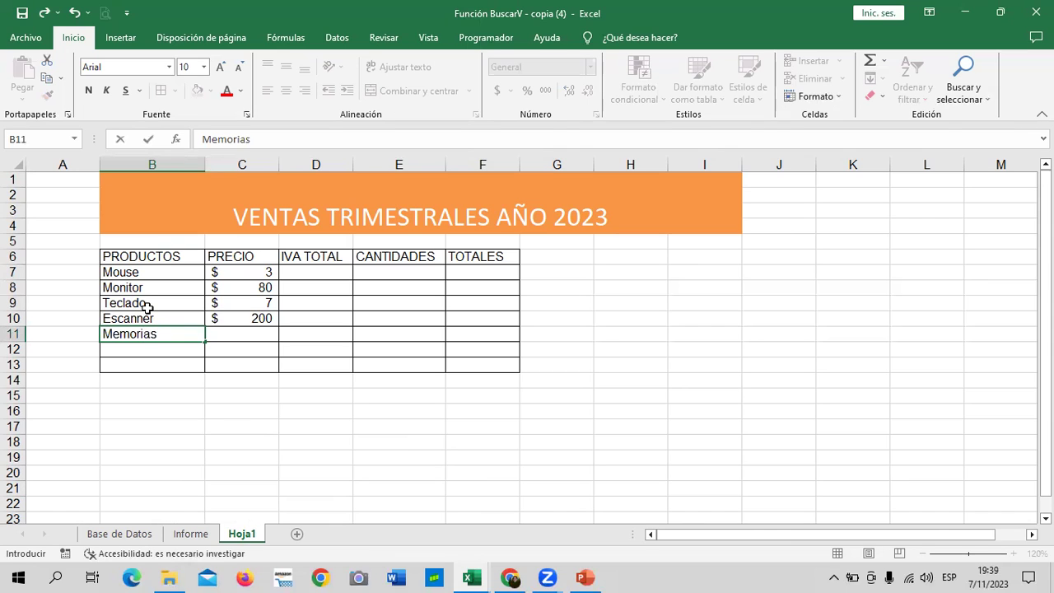
{"action": "type", "text": "USB"}
{"action": "key", "text": "Tab"}
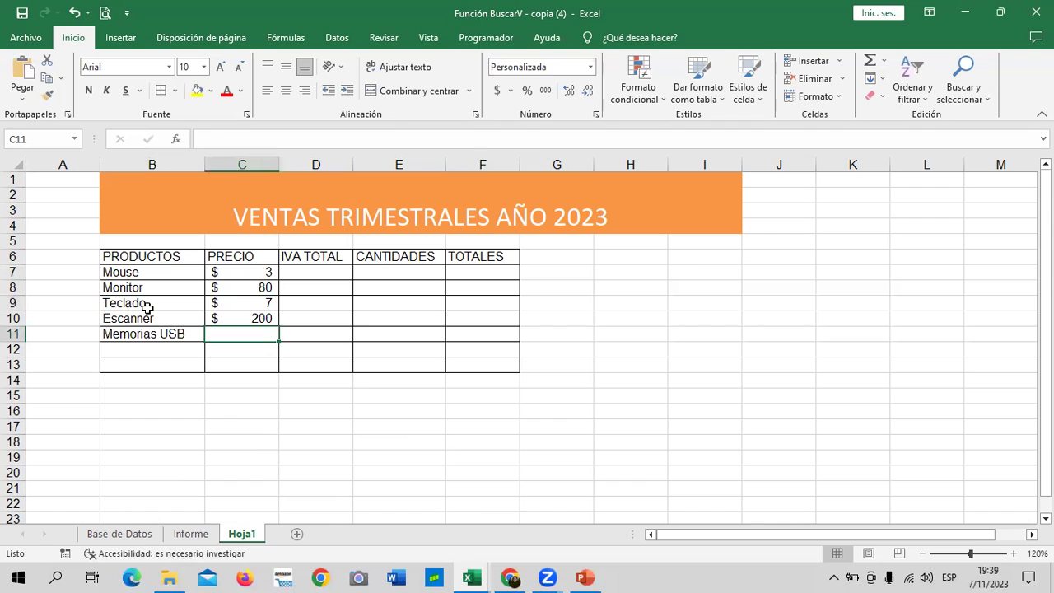
{"action": "type", "text": "10"}
{"action": "key", "text": "Return"}
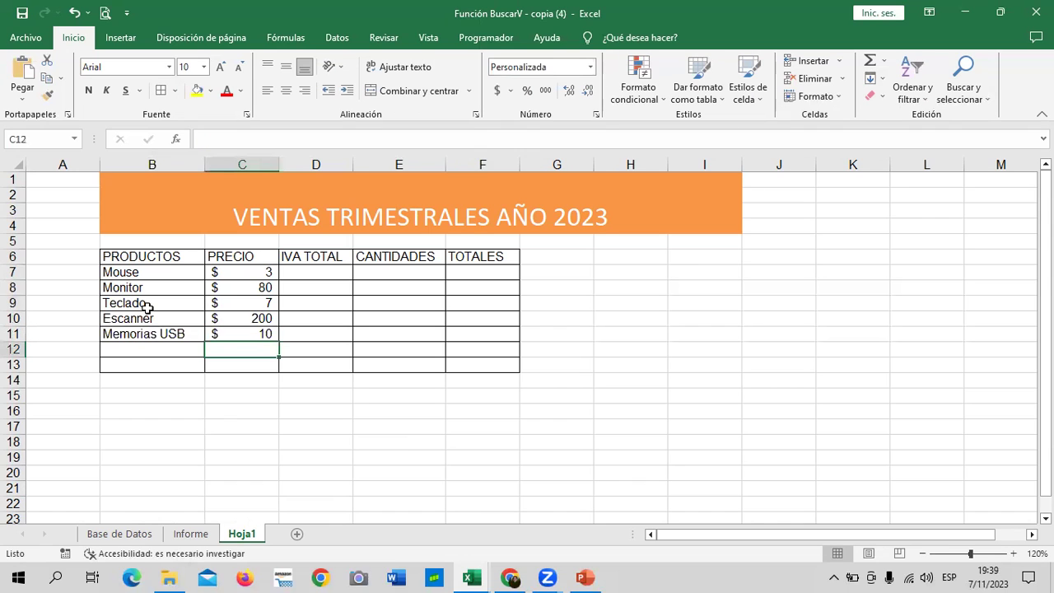
{"action": "key", "text": "Left"}
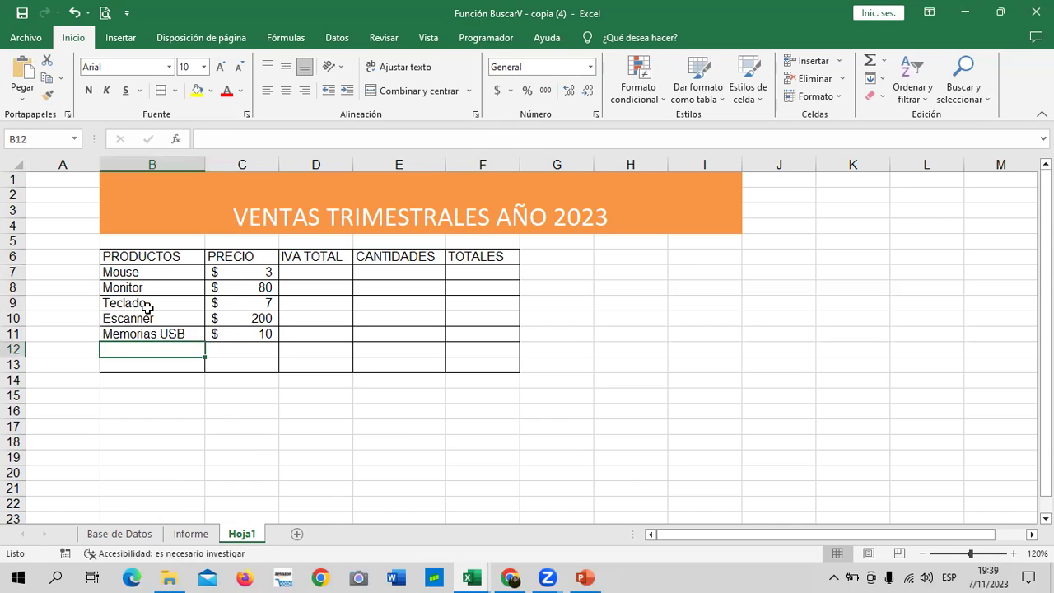
{"action": "type", "text": "Impresor"}
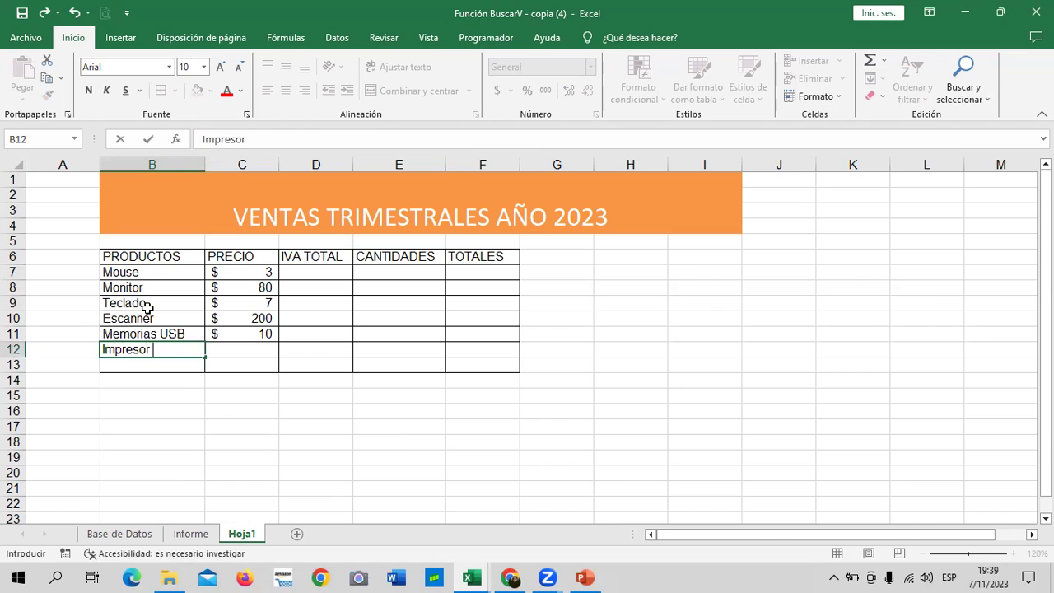
{"action": "key", "text": "Tab"}
{"action": "type", "text": "25"}
{"action": "key", "text": "Return"}
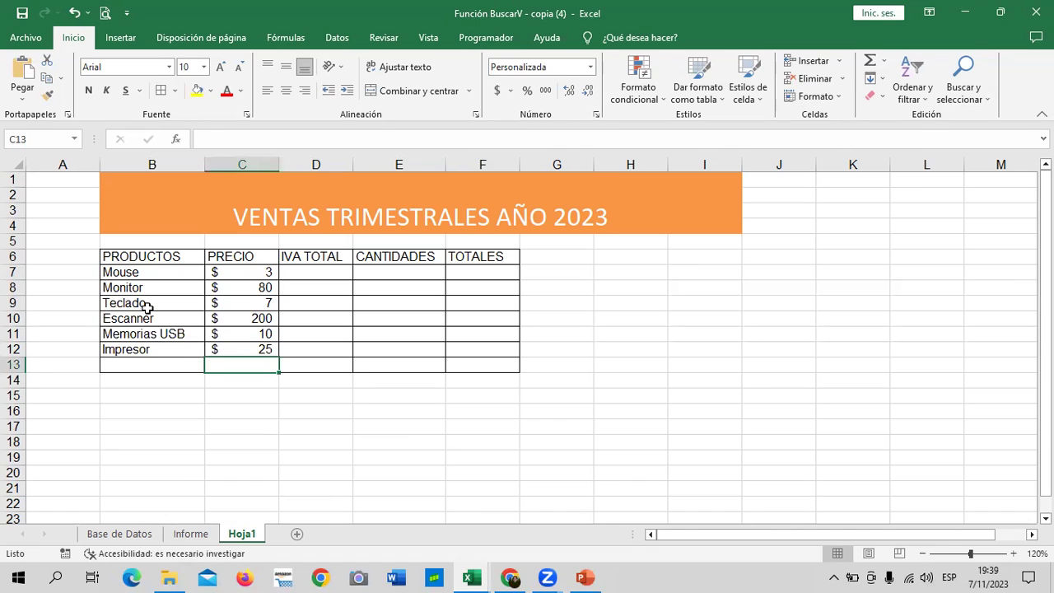
{"action": "key", "text": "Left"}
{"action": "type", "text": "Case"}
{"action": "key", "text": "Tab"}
{"action": "type", "text": "50"}
{"action": "key", "text": "Tab"}
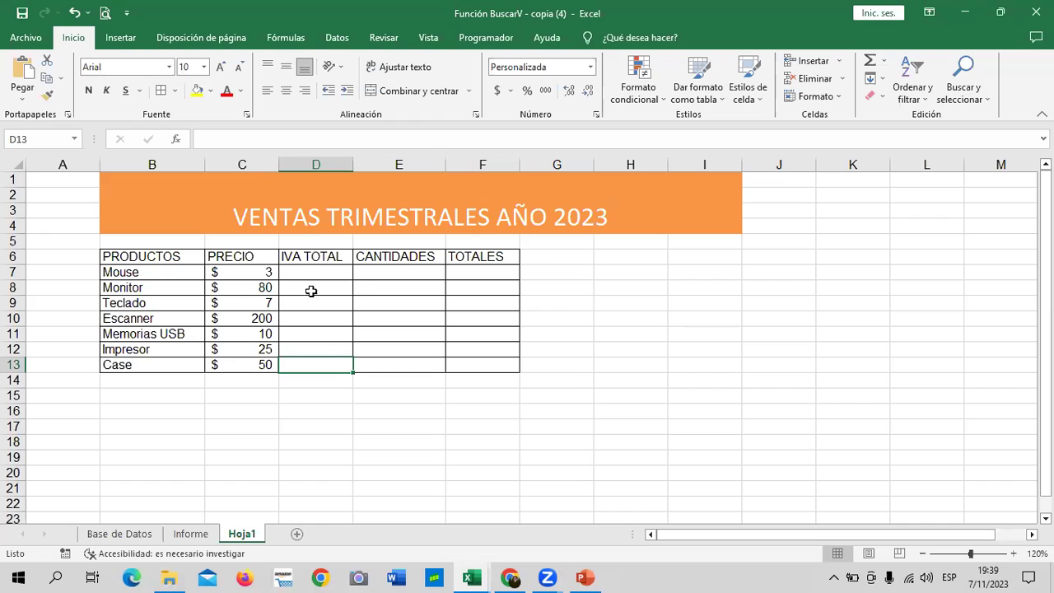
- Enter quantity 30 for Mouse in E7
{"action": "left_click", "coordinate": [313, 262]}
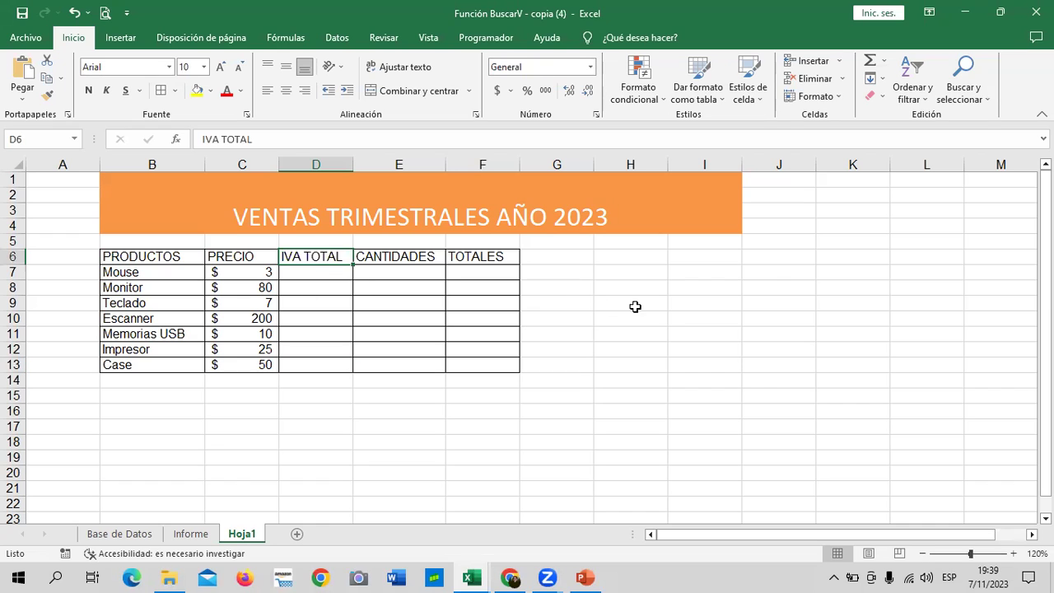
{"action": "left_click", "coordinate": [418, 269]}
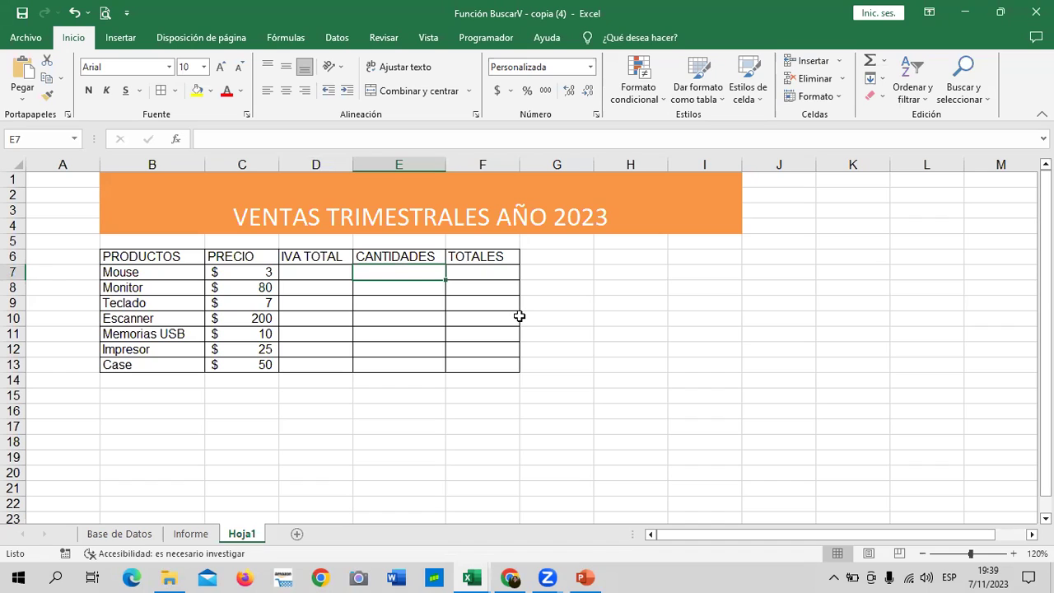
{"action": "type", "text": "30"}
{"action": "key", "text": "Return"}
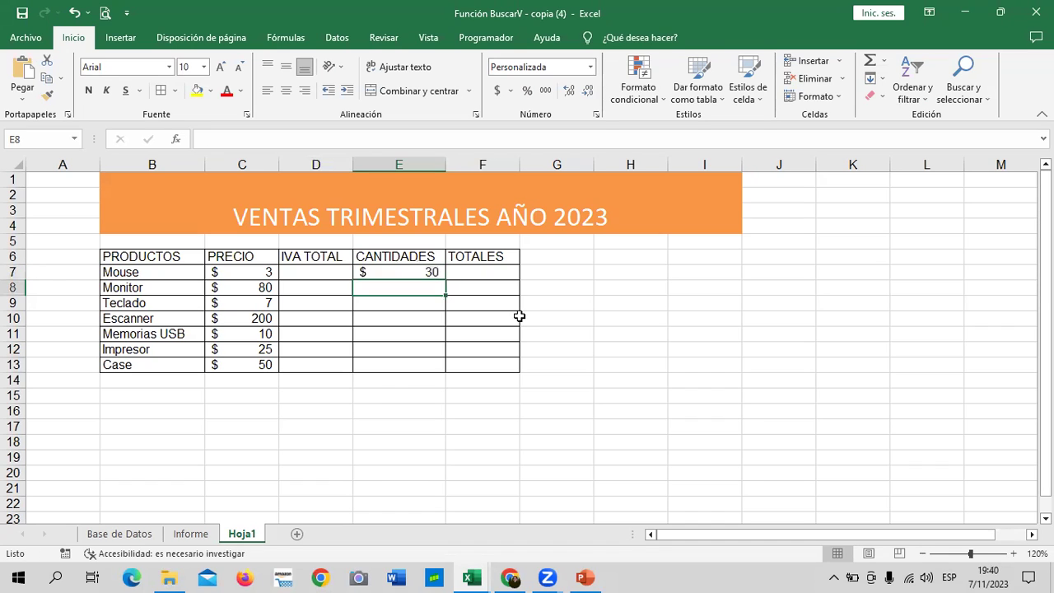
- Set the quantity cells E7:E13 to General number format without the $ sign
{"action": "left_click", "coordinate": [704, 318]}
{"action": "left_click_drag", "start_coordinate": [417, 273], "coordinate": [419, 365]}
{"action": "left_click", "coordinate": [591, 68]}
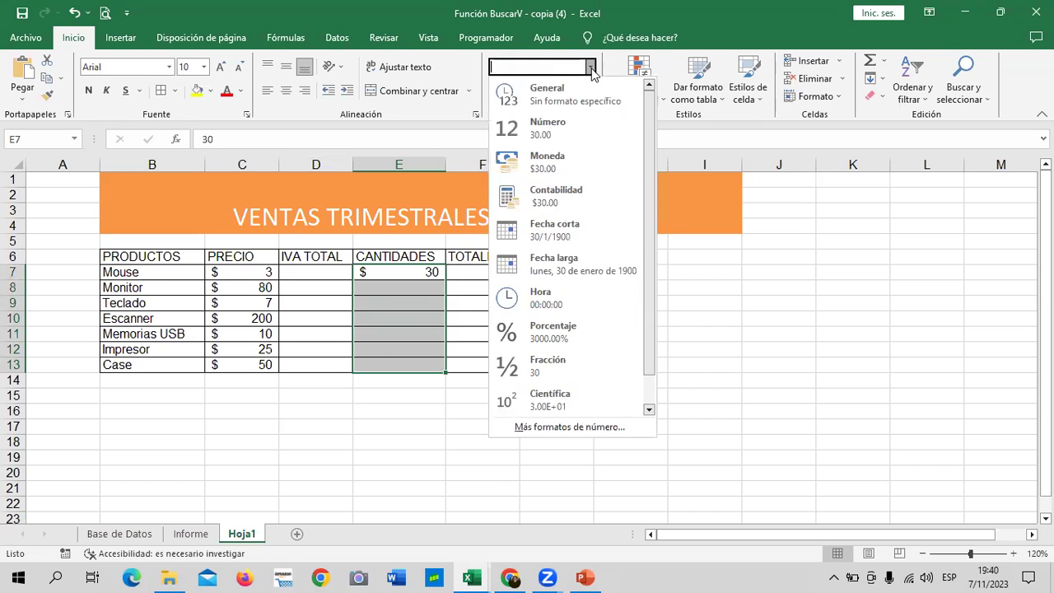
{"action": "left_click", "coordinate": [558, 98]}
{"action": "left_click", "coordinate": [682, 365]}
{"action": "left_click", "coordinate": [430, 287]}
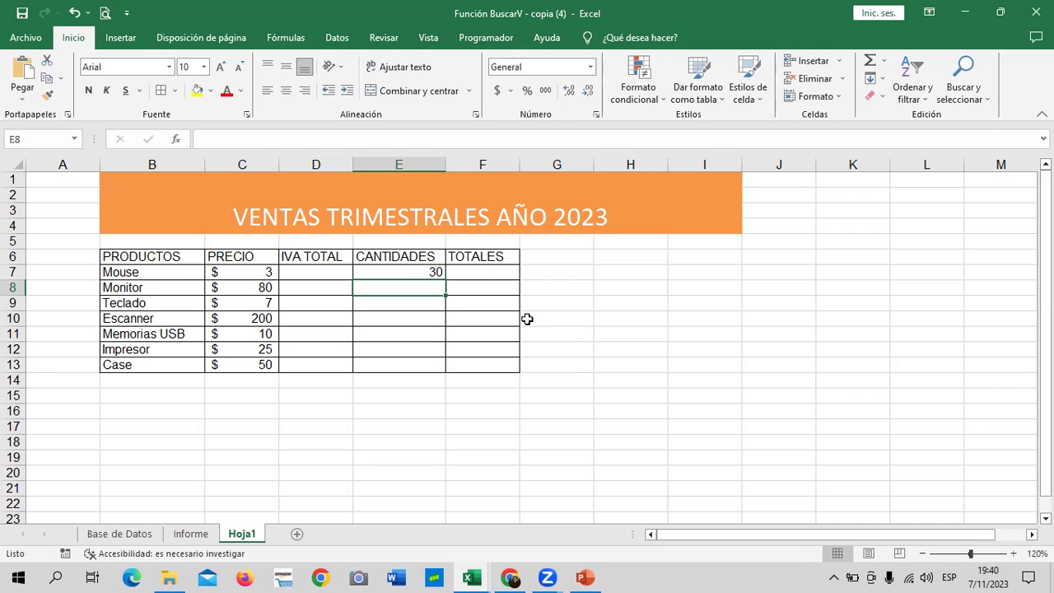
{"action": "left_click", "coordinate": [422, 270]}
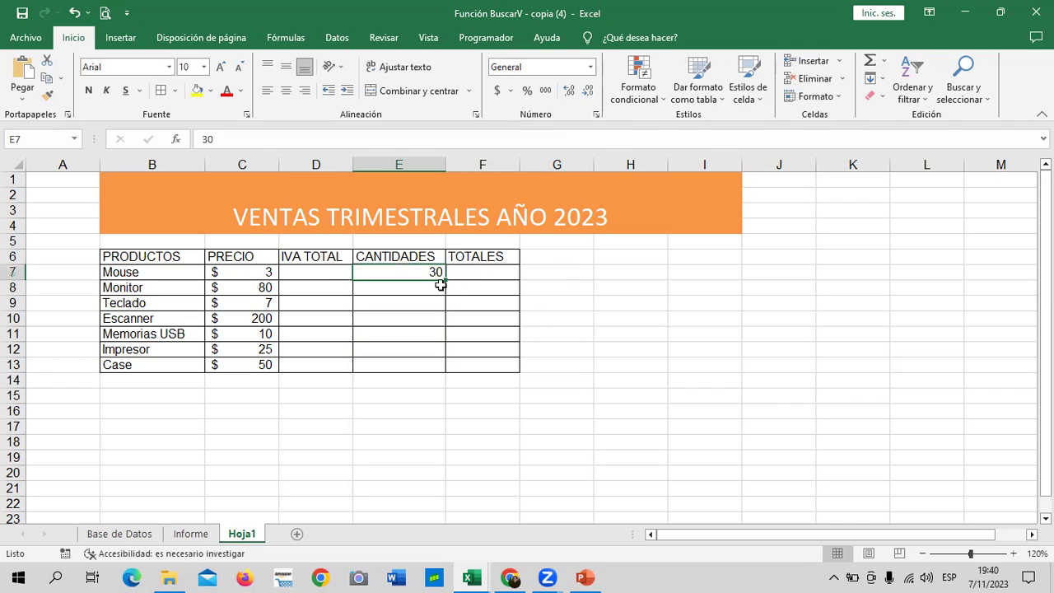
- Enter quantities 10, 20, 5, 50, 10 and 25 in E8:E13
{"action": "left_click", "coordinate": [441, 285]}
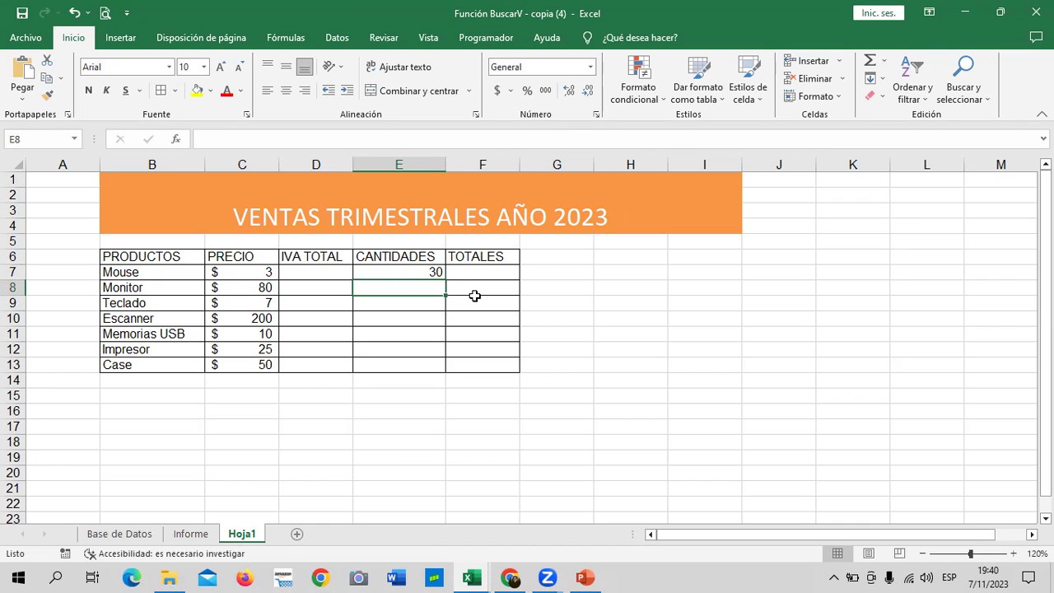
{"action": "type", "text": "10"}
{"action": "key", "text": "Return"}
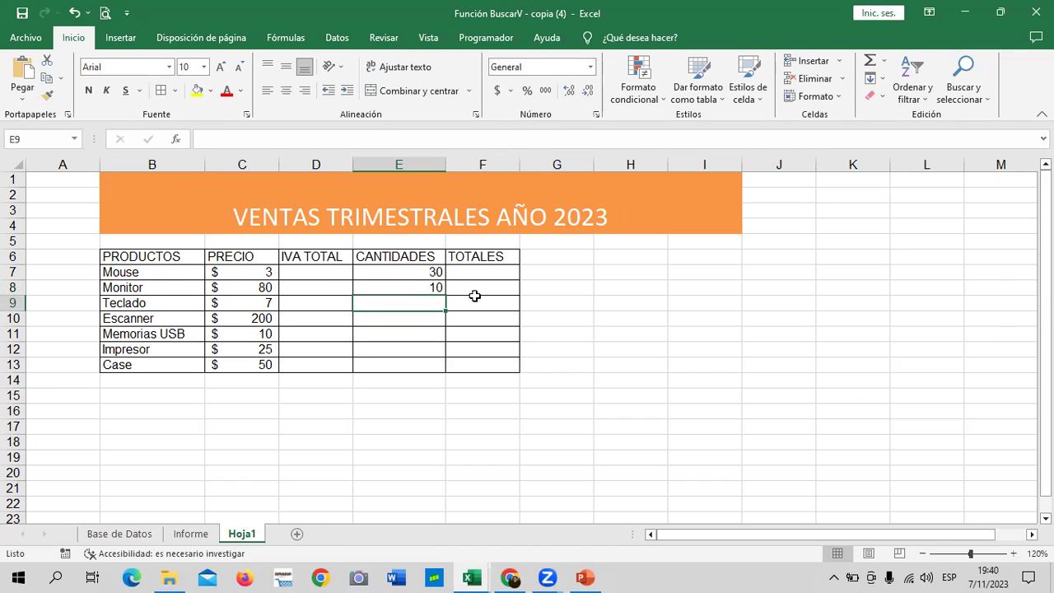
{"action": "type", "text": "20"}
{"action": "key", "text": "Return"}
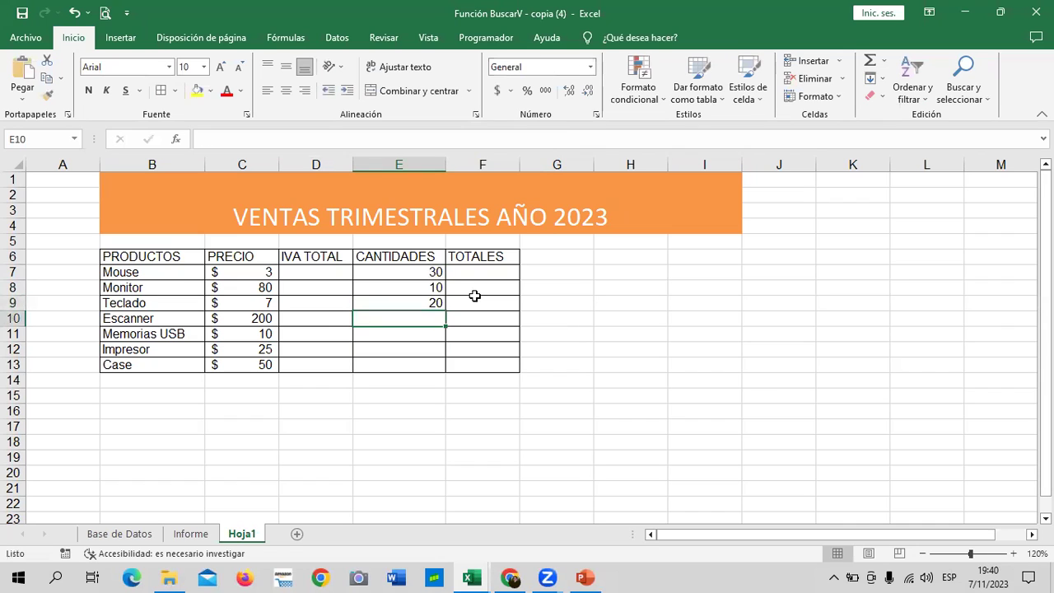
{"action": "type", "text": "5"}
{"action": "key", "text": "Return"}
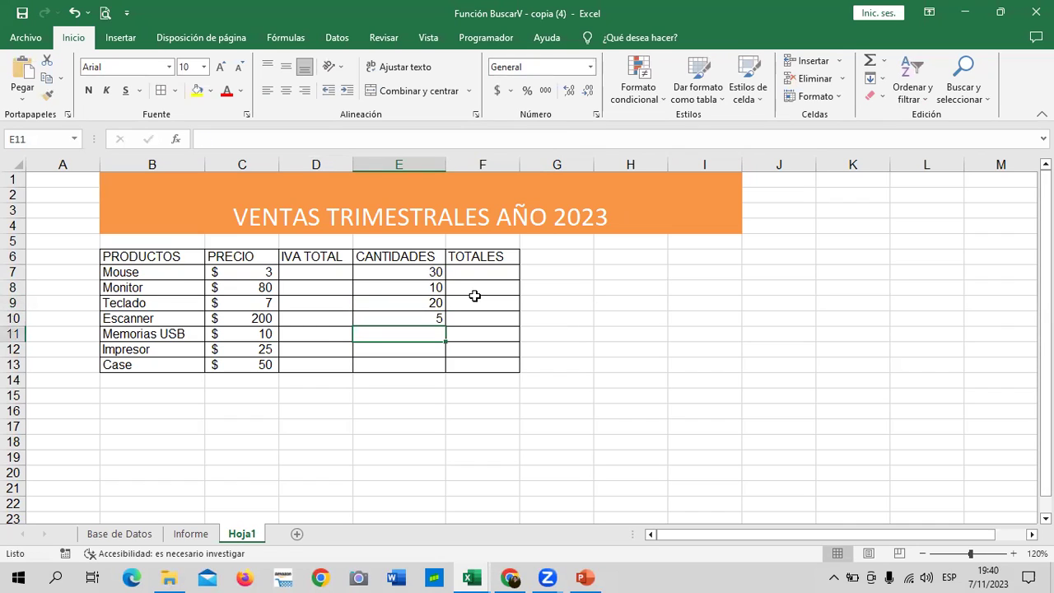
{"action": "type", "text": "50"}
{"action": "key", "text": "Return"}
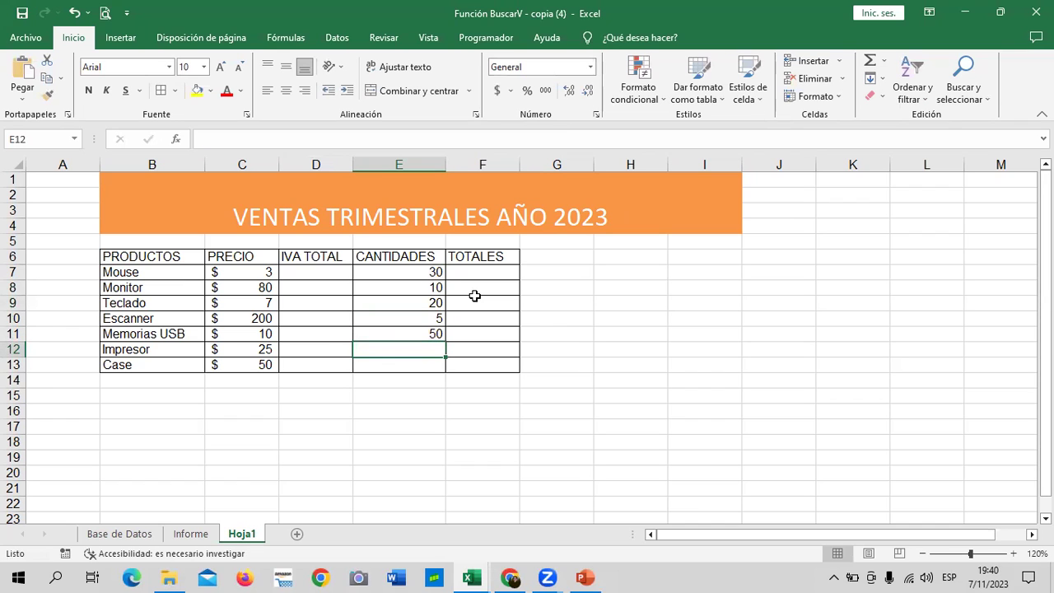
{"action": "type", "text": "10"}
{"action": "key", "text": "Return"}
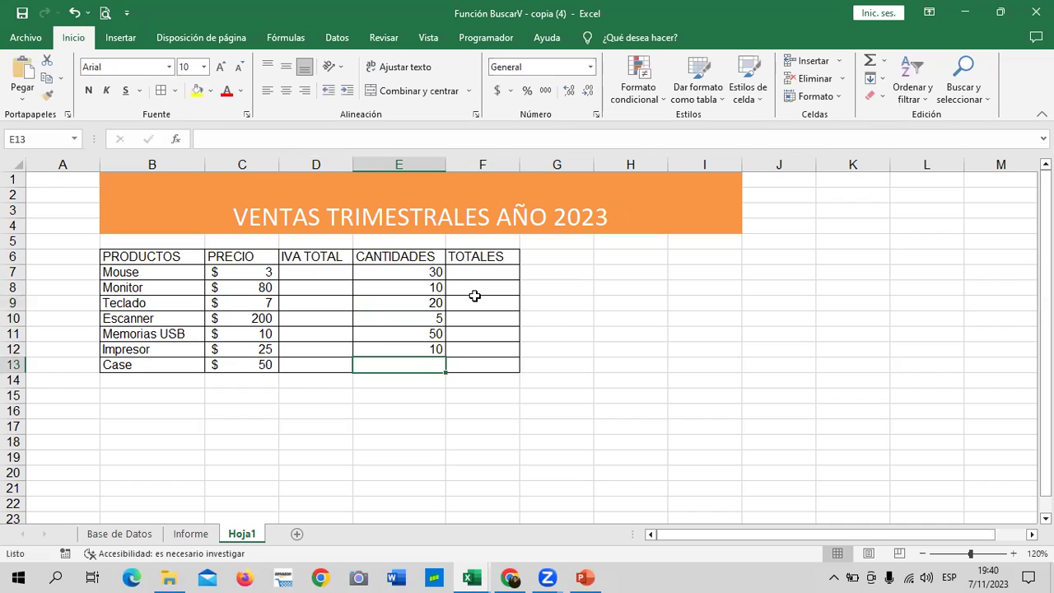
{"action": "type", "text": "25"}
{"action": "key", "text": "Return"}
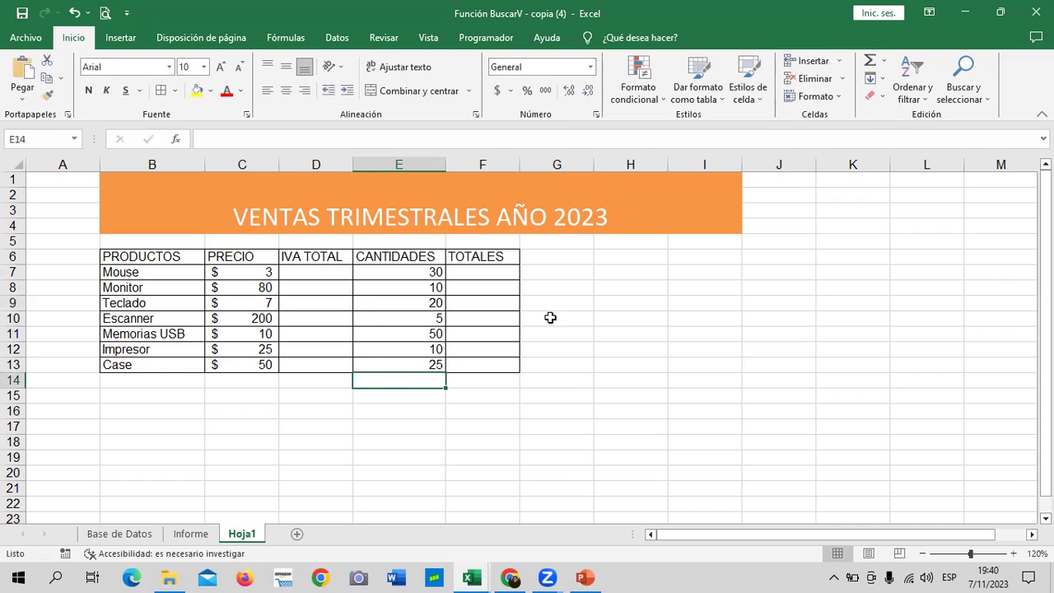
- Add a new blank worksheet after the sales table
{"action": "left_click", "coordinate": [622, 305]}
{"action": "left_click", "coordinate": [329, 270]}
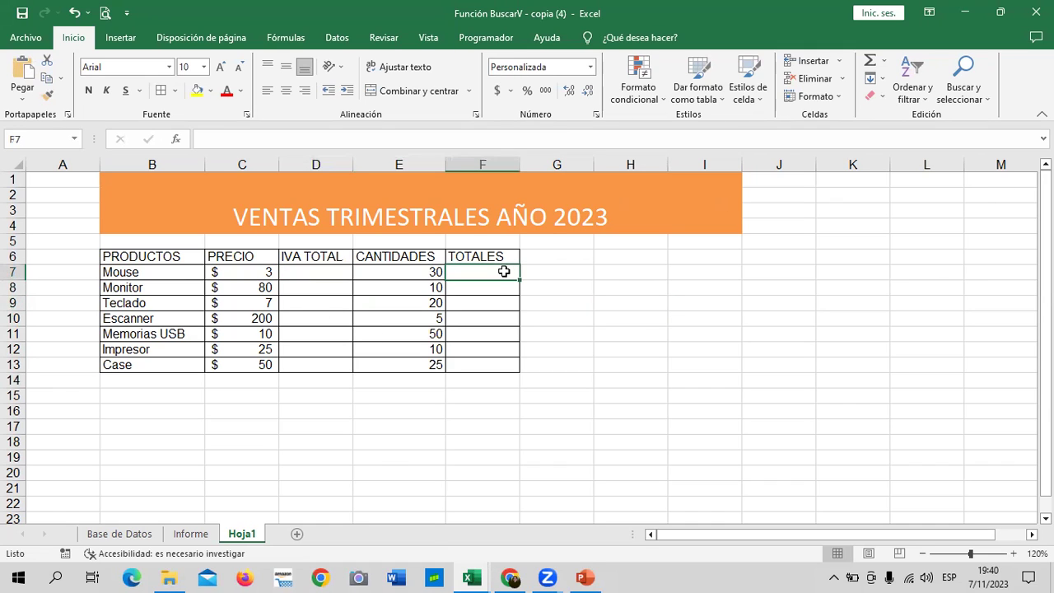
{"action": "left_click_drag", "start_coordinate": [225, 414], "coordinate": [218, 424]}
{"action": "left_click", "coordinate": [507, 426]}
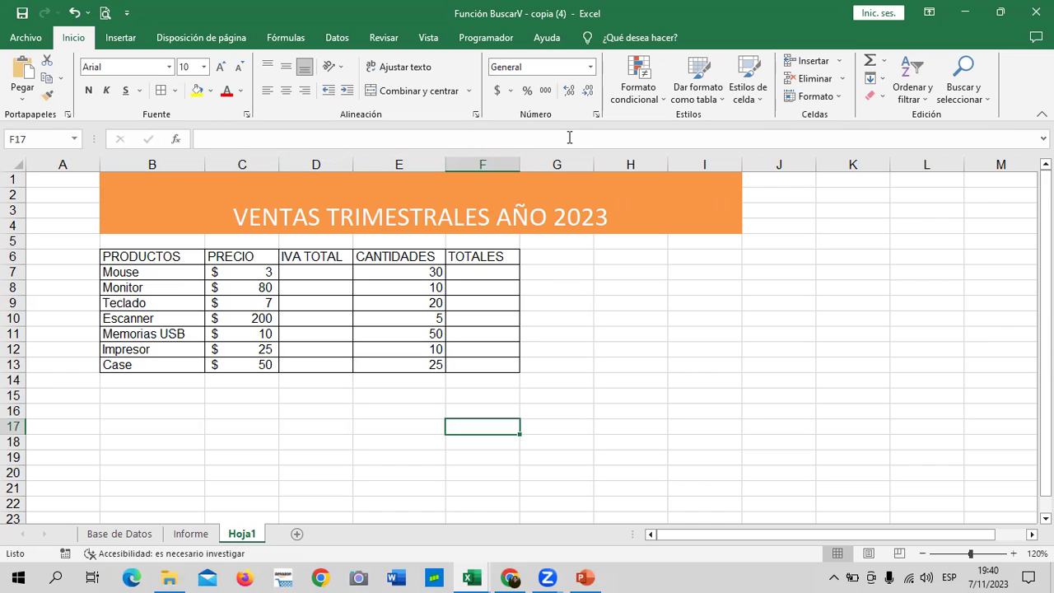
{"action": "left_click", "coordinate": [370, 442]}
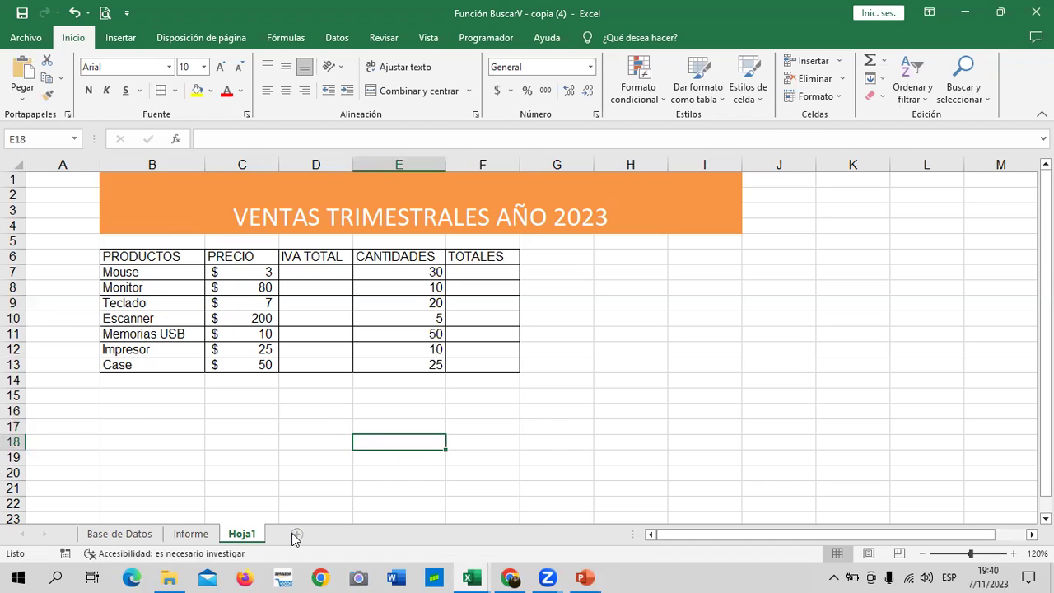
{"action": "left_click", "coordinate": [296, 533]}
- Give the C3:F4 header table the blue Énfasis5 cell style and 16-point font
{"action": "left_click", "coordinate": [580, 333]}
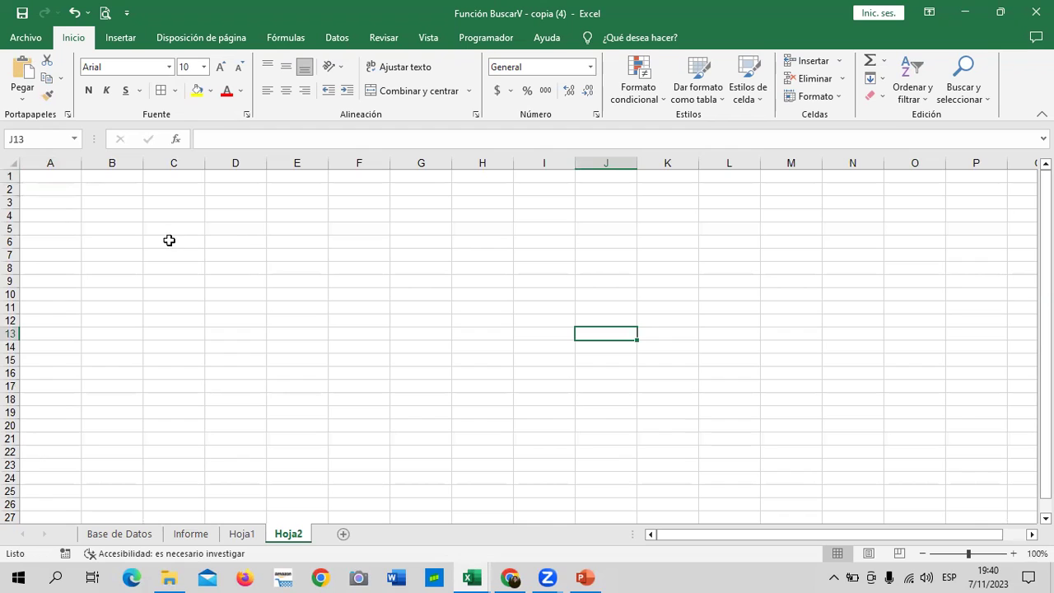
{"action": "mouse_move", "coordinate": [186, 202]}
{"action": "left_mouse_down"}
{"action": "mouse_move", "coordinate": [402, 213]}
{"action": "mouse_move", "coordinate": [366, 213]}
{"action": "left_mouse_up"}
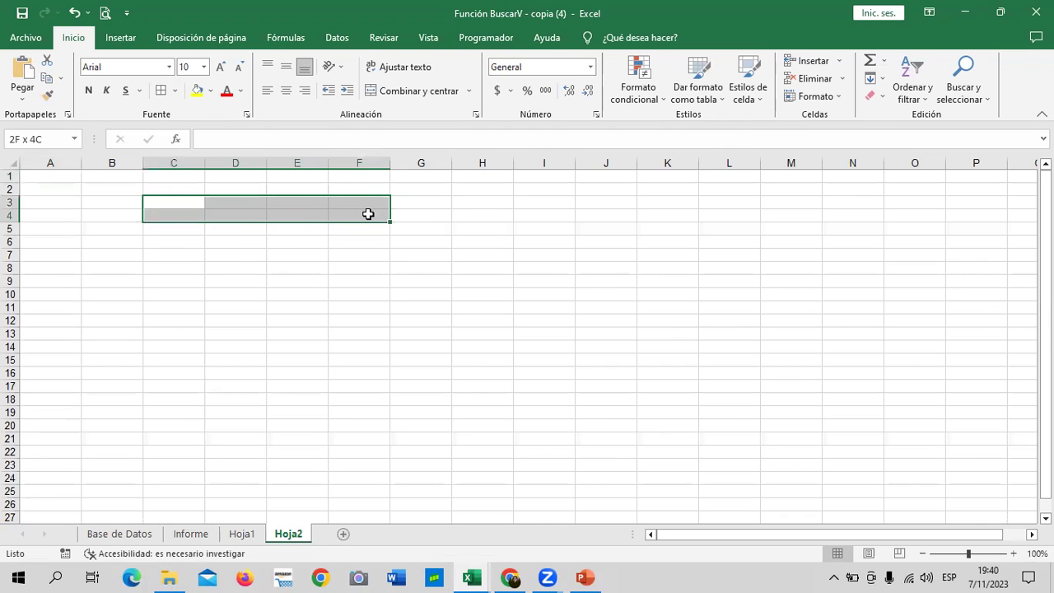
{"action": "left_click", "coordinate": [745, 97]}
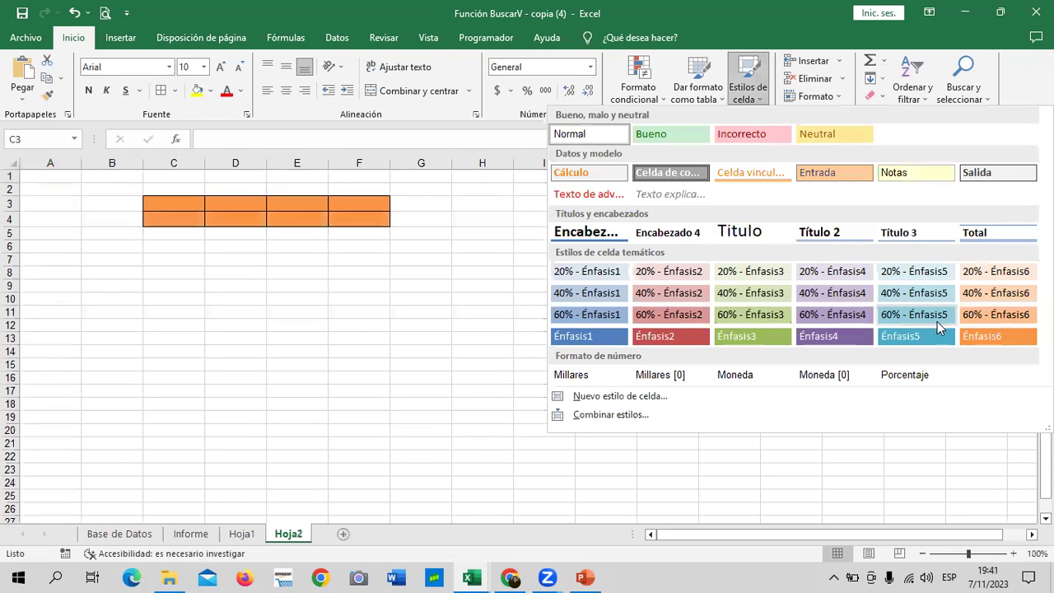
{"action": "left_click", "coordinate": [914, 336]}
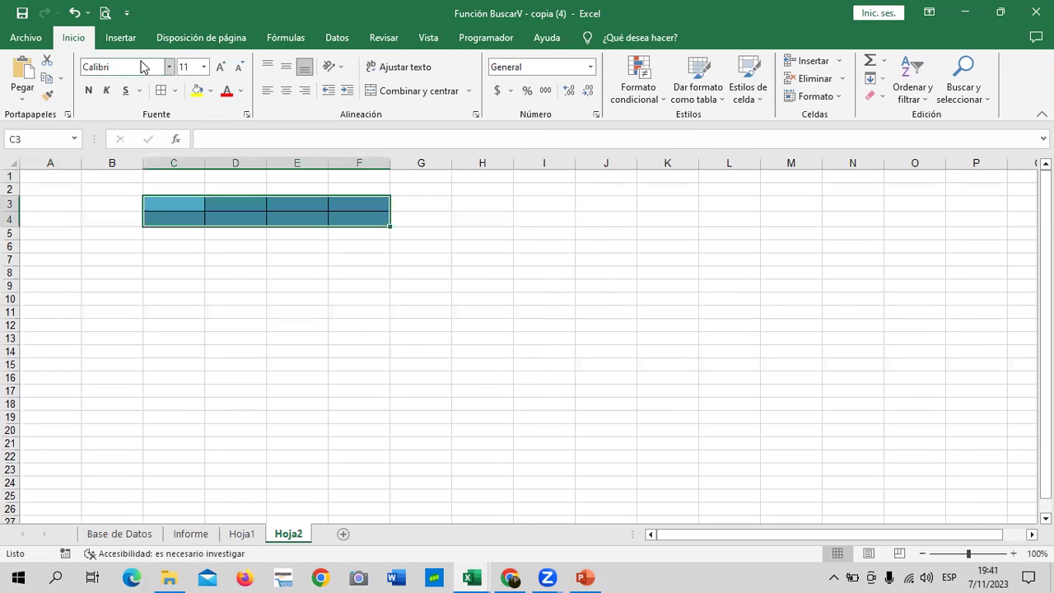
{"action": "left_click", "coordinate": [220, 66]}
{"action": "left_click", "coordinate": [220, 66]}
{"action": "left_click", "coordinate": [220, 67]}
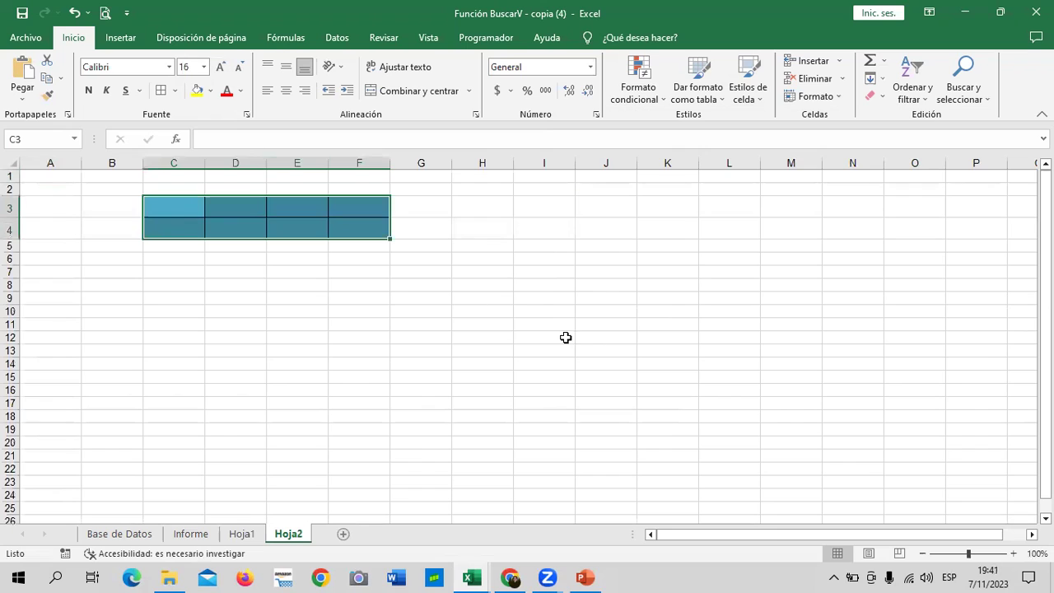
- Enter PRODUCTO in C3 and widen column C to fit it
{"action": "left_click", "coordinate": [606, 323]}
{"action": "left_click", "coordinate": [180, 209]}
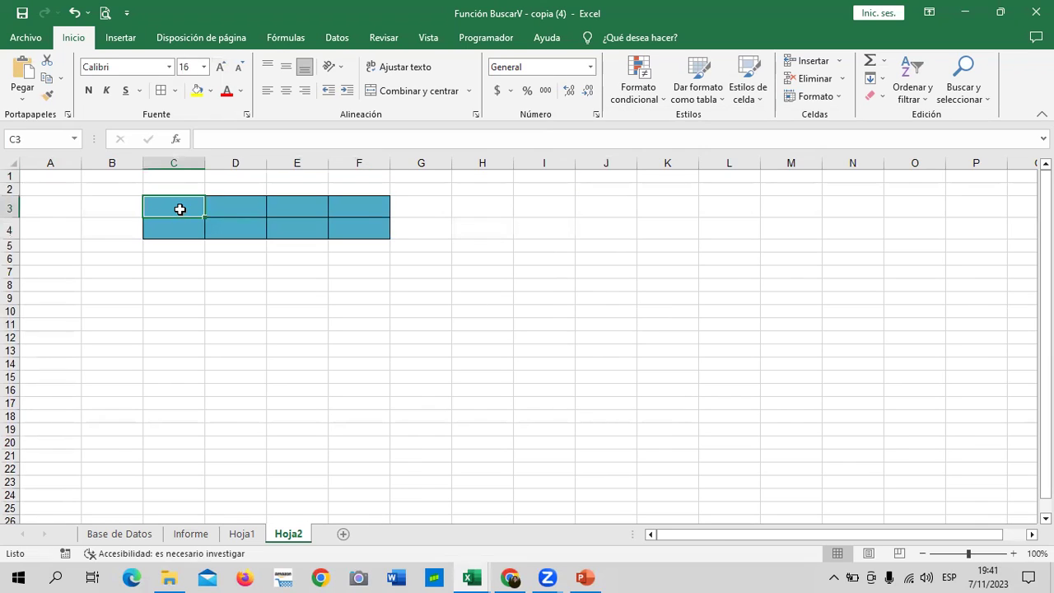
{"action": "type", "text": "producto"}
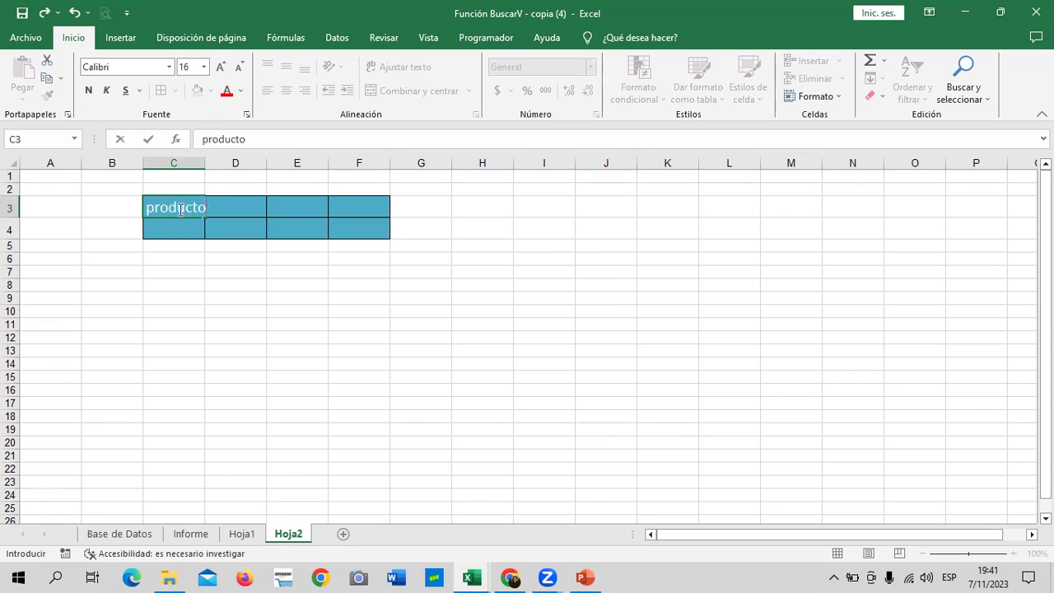
{"action": "key", "text": "BackSpace"}
{"action": "key", "text": "BackSpace"}
{"action": "key", "text": "BackSpace"}
{"action": "key", "text": "BackSpace"}
{"action": "key", "text": "BackSpace"}
{"action": "key", "text": "BackSpace"}
{"action": "key", "text": "BackSpace"}
{"action": "key", "text": "BackSpace"}
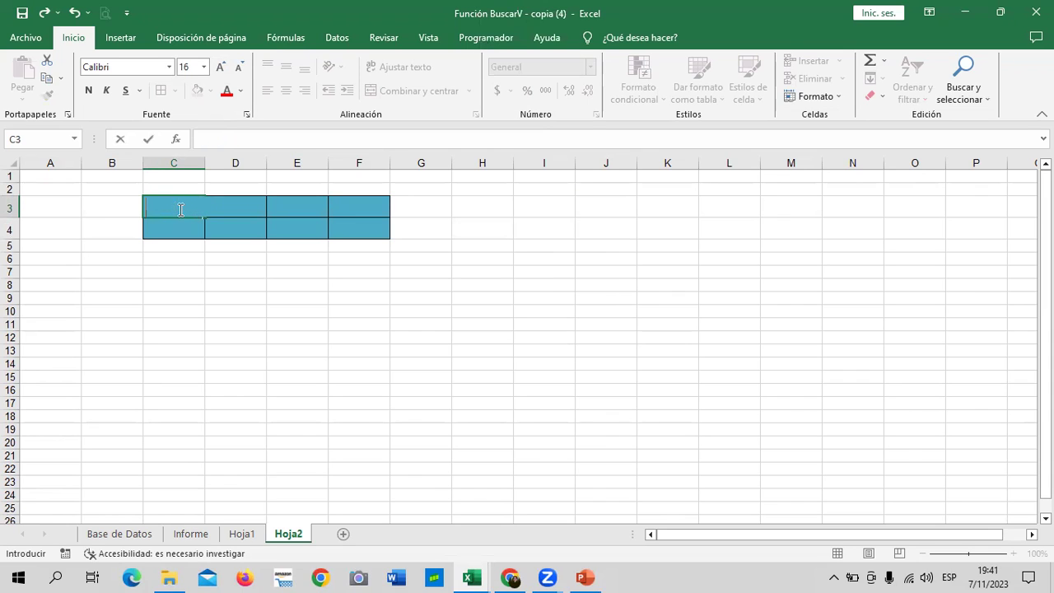
{"action": "type", "text": "PRODUC"}
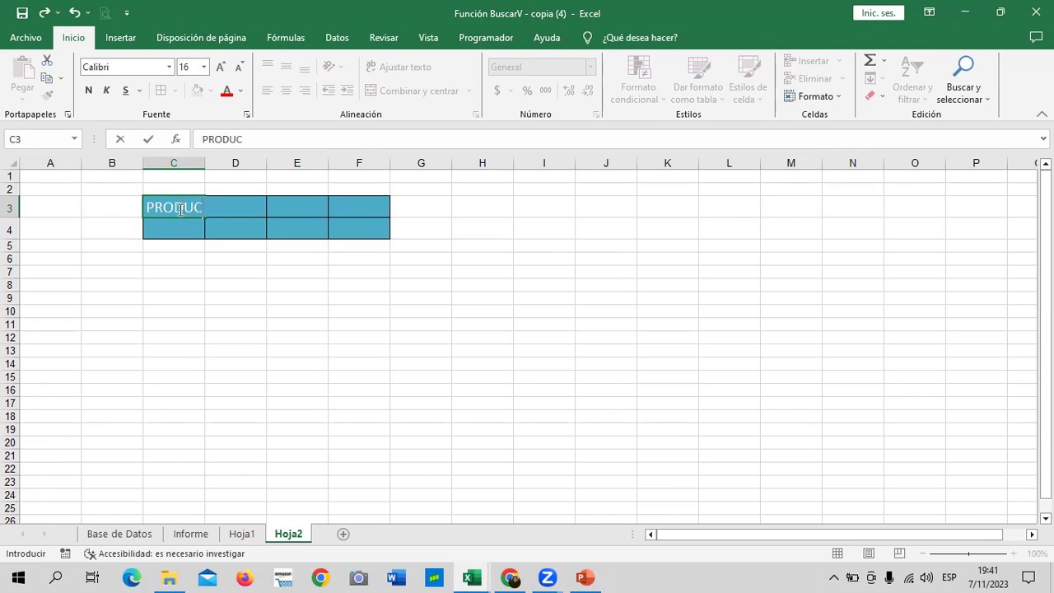
{"action": "type", "text": "TO"}
{"action": "key", "text": "Return"}
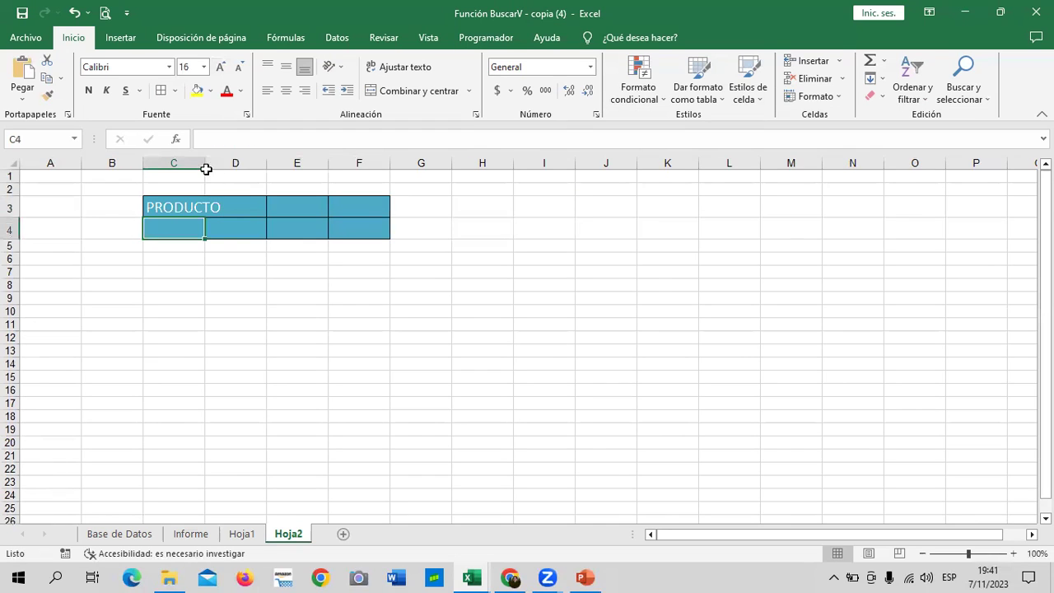
{"action": "left_click_drag", "start_coordinate": [204, 163], "coordinate": [225, 163]}
- Enter the PRECIO header in D3 and TOTAL in E3
{"action": "left_click", "coordinate": [246, 210]}
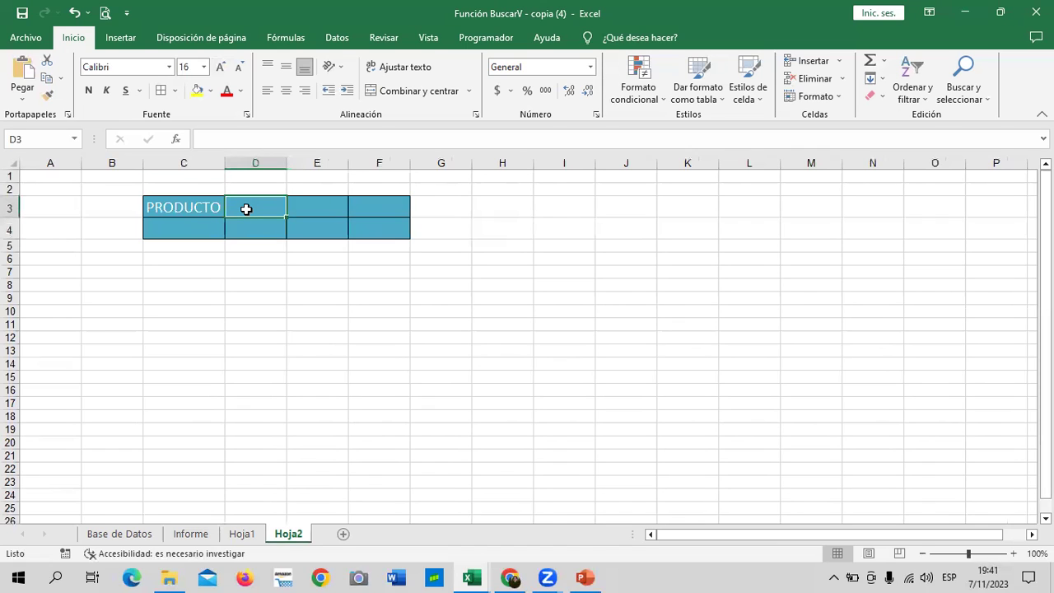
{"action": "type", "text": "PRECIO"}
{"action": "key", "text": "Return"}
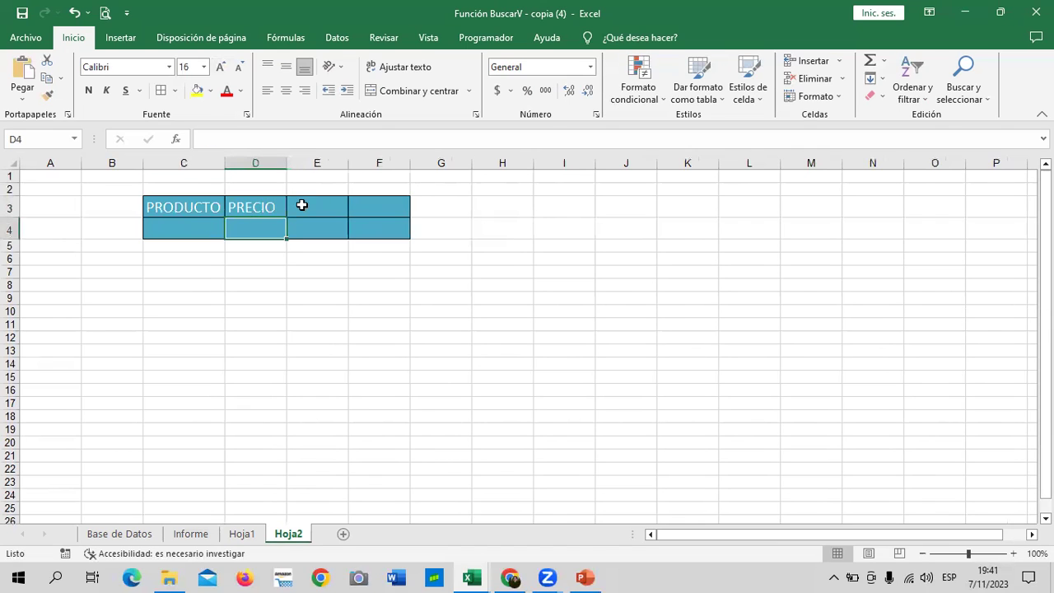
{"action": "left_click", "coordinate": [305, 207]}
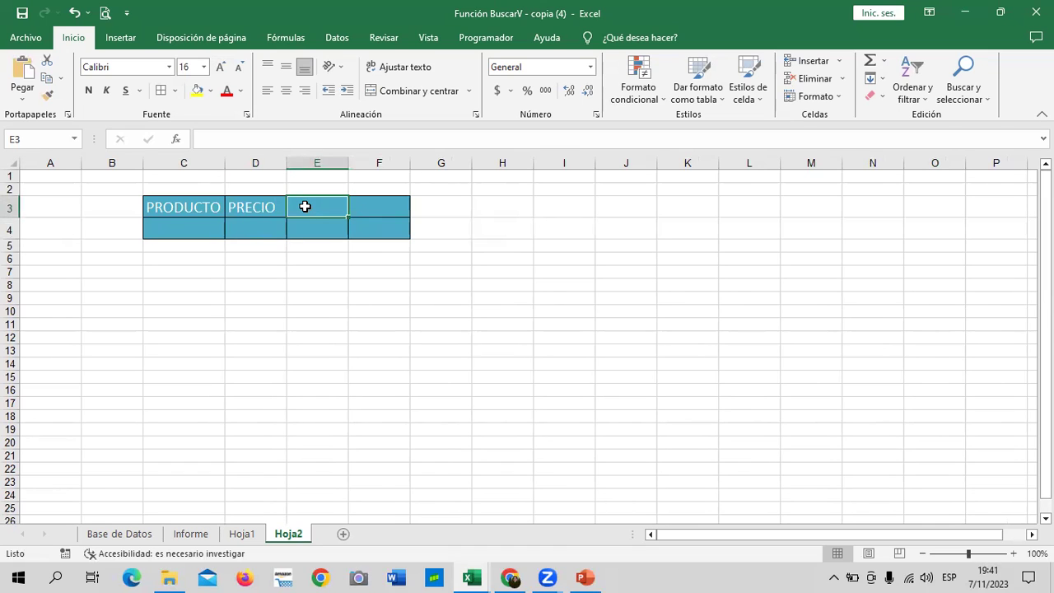
{"action": "type", "text": "IVA TOR"}
{"action": "key", "text": "BackSpace"}
{"action": "key", "text": "BackSpace"}
{"action": "key", "text": "BackSpace"}
{"action": "key", "text": "BackSpace"}
{"action": "type", "text": "TOTAL"}
{"action": "key", "text": "Return"}
- Apply a currency format to cells D4 and E4
{"action": "left_click", "coordinate": [500, 286]}
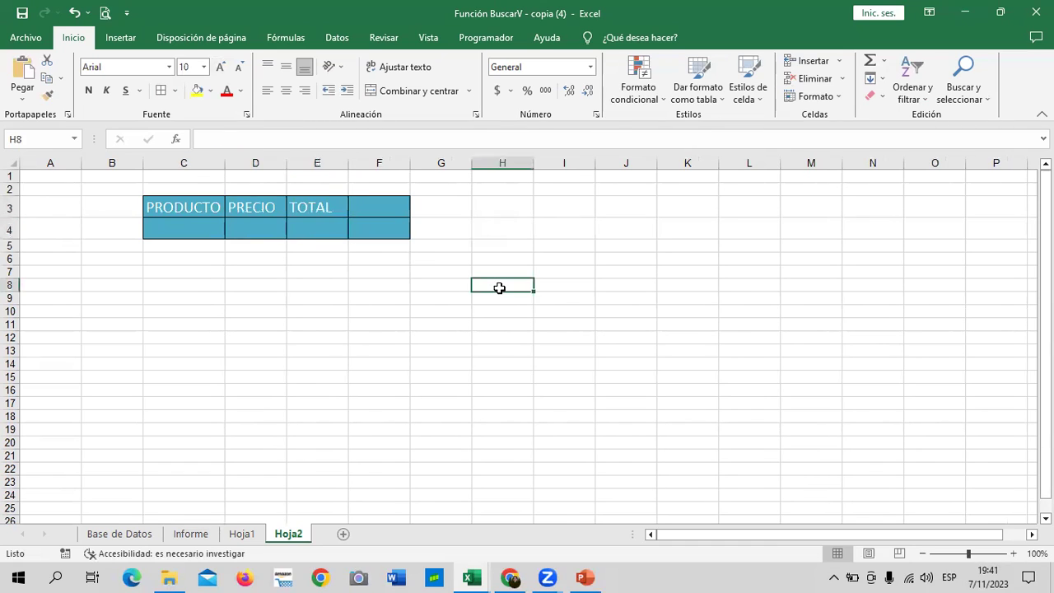
{"action": "left_click", "coordinate": [195, 226]}
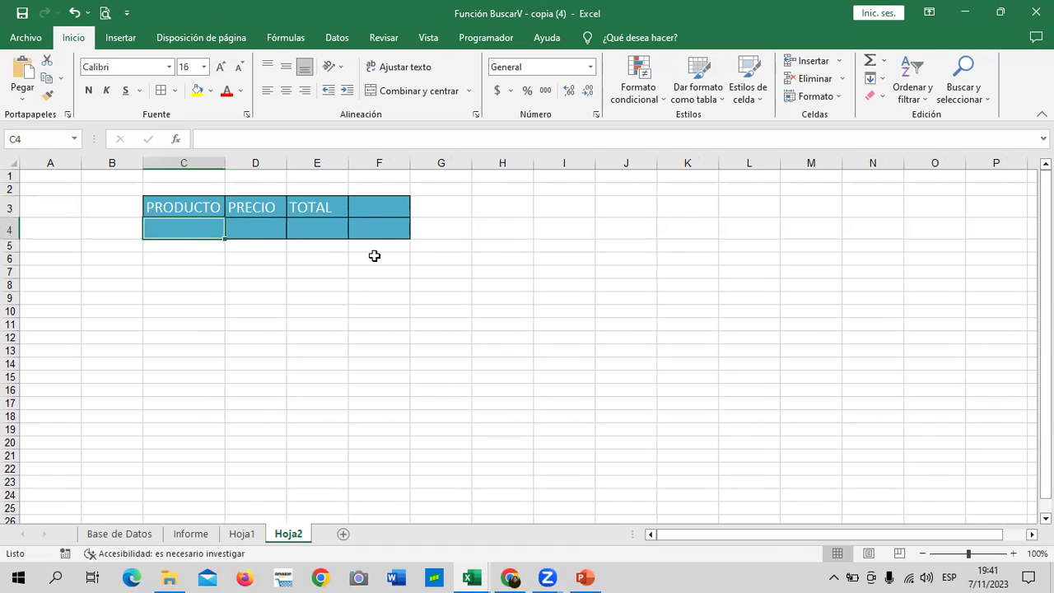
{"action": "left_click", "coordinate": [502, 298]}
{"action": "left_click_drag", "start_coordinate": [235, 216], "coordinate": [321, 228]}
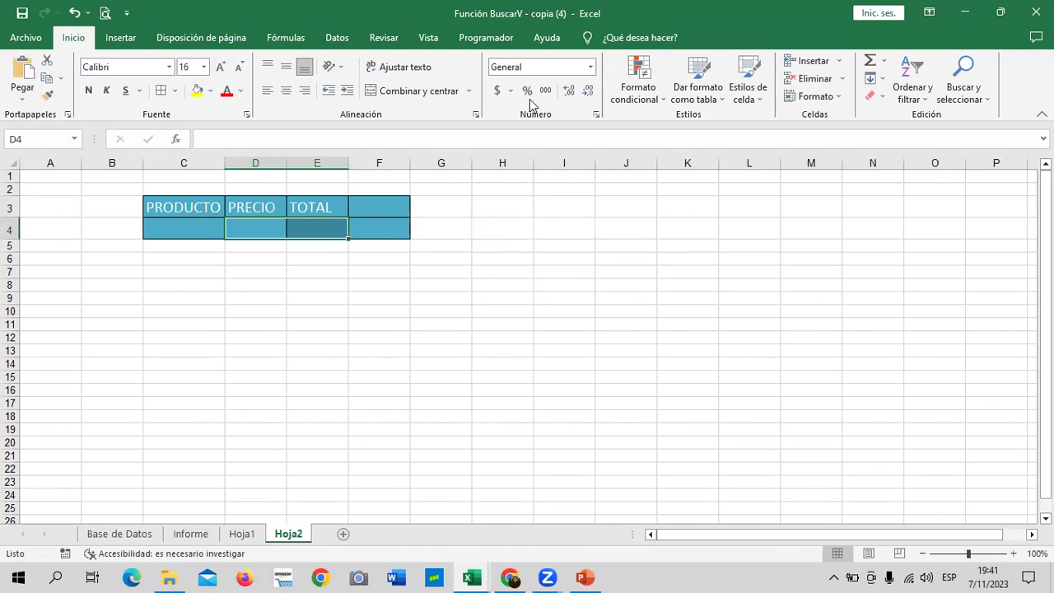
{"action": "left_click", "coordinate": [496, 90]}
{"action": "left_click", "coordinate": [564, 285]}
{"action": "left_click", "coordinate": [189, 224]}
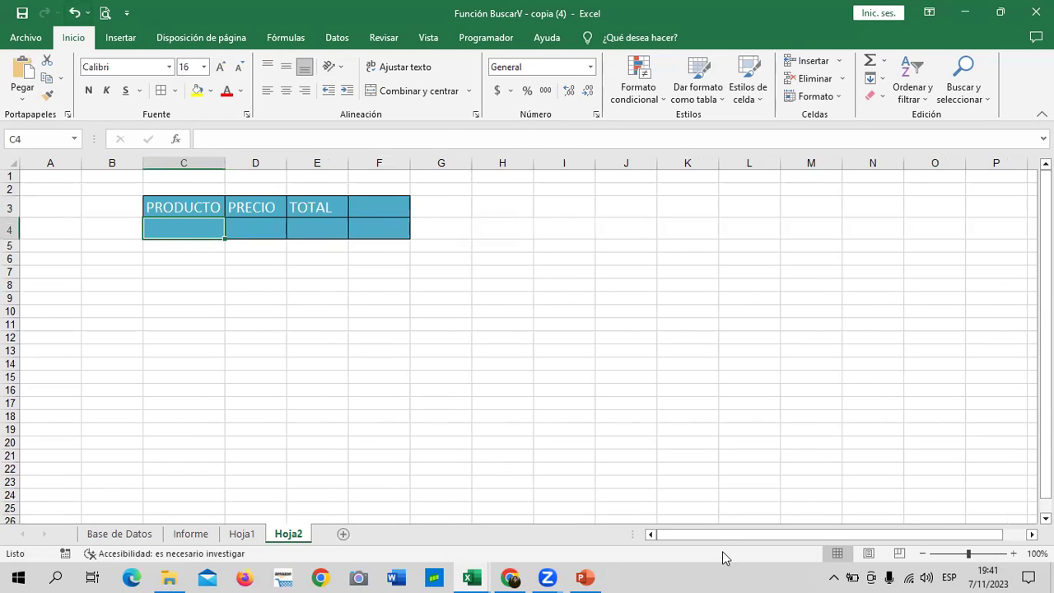
- Add a List data validation to C4 sourced from Hoja1's product names B7:B13
{"action": "left_click", "coordinate": [345, 40]}
{"action": "left_click", "coordinate": [611, 96]}
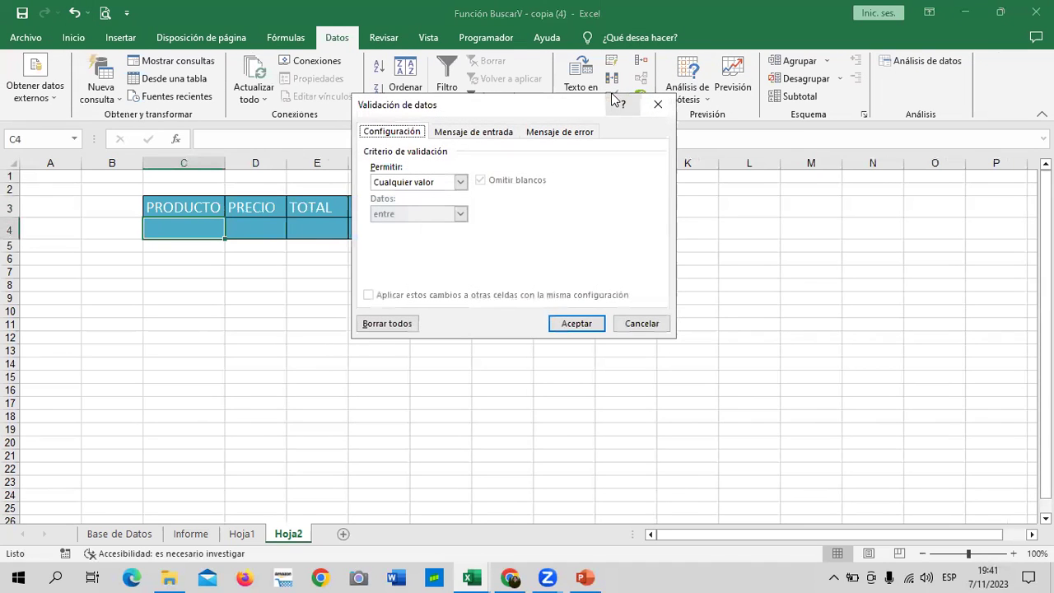
{"action": "left_click", "coordinate": [461, 182]}
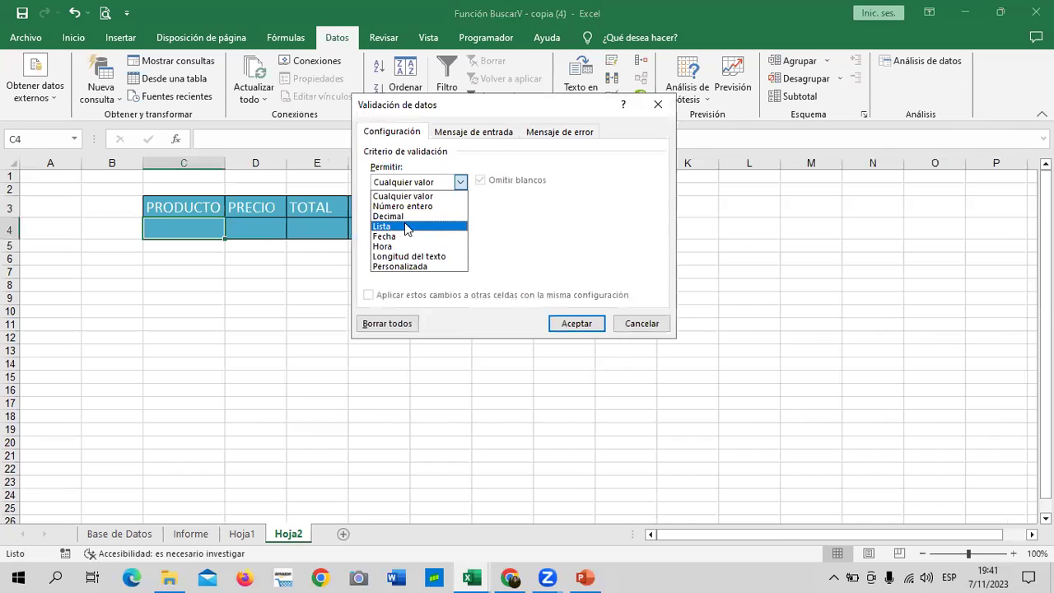
{"action": "key", "text": "Up"}
{"action": "key", "text": "Up"}
{"action": "key", "text": "Return"}
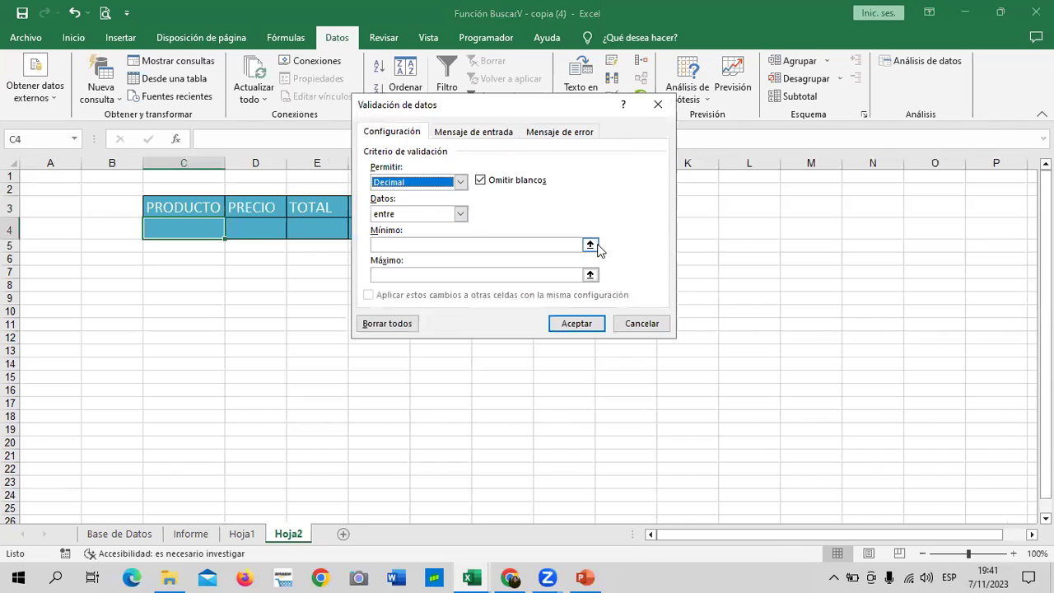
{"action": "left_click", "coordinate": [461, 182]}
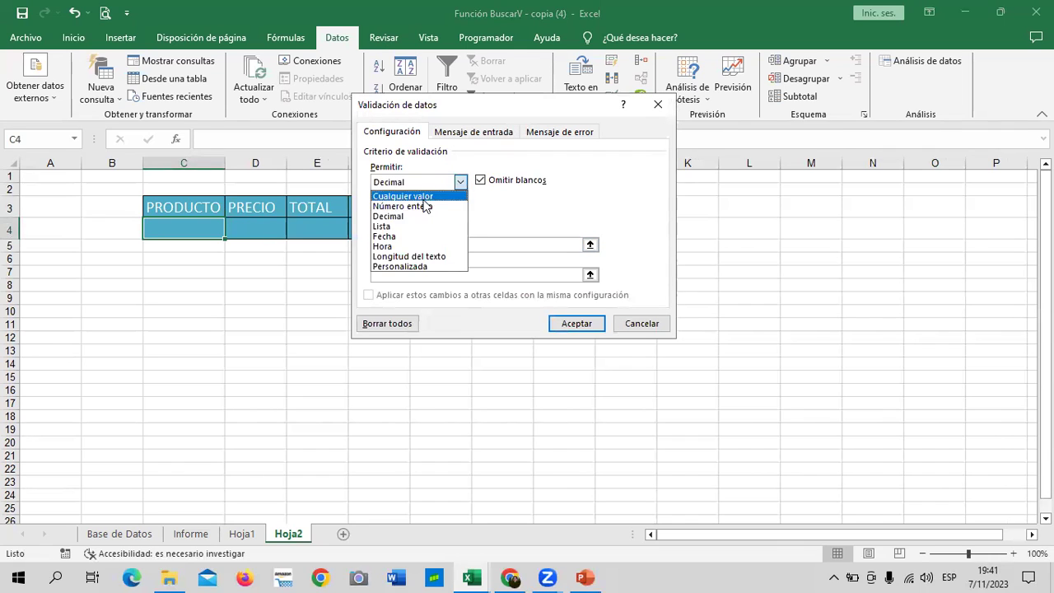
{"action": "left_click", "coordinate": [408, 227]}
{"action": "left_click", "coordinate": [590, 245]}
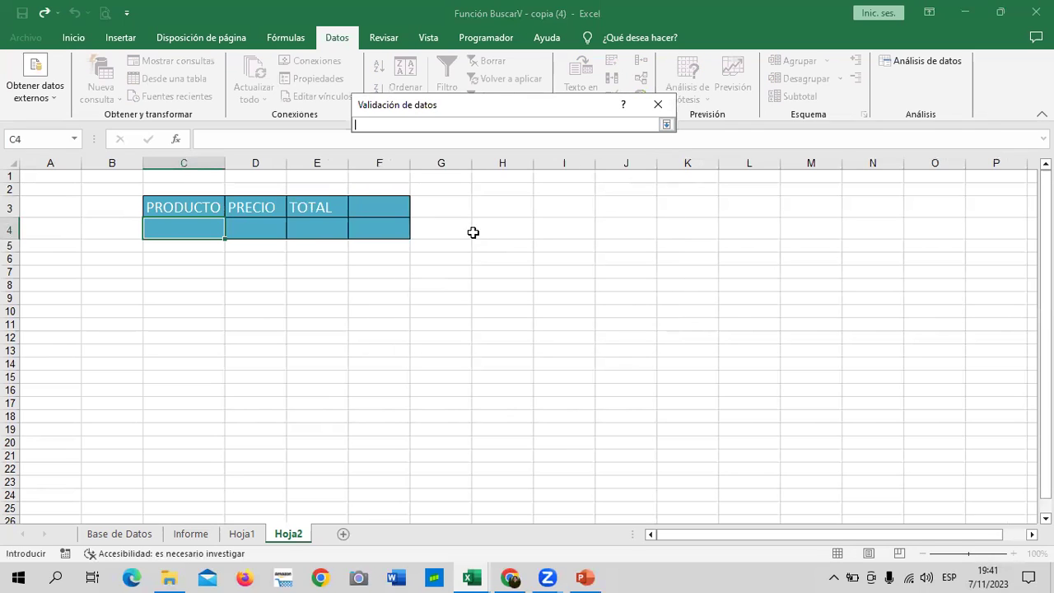
{"action": "left_click", "coordinate": [242, 533]}
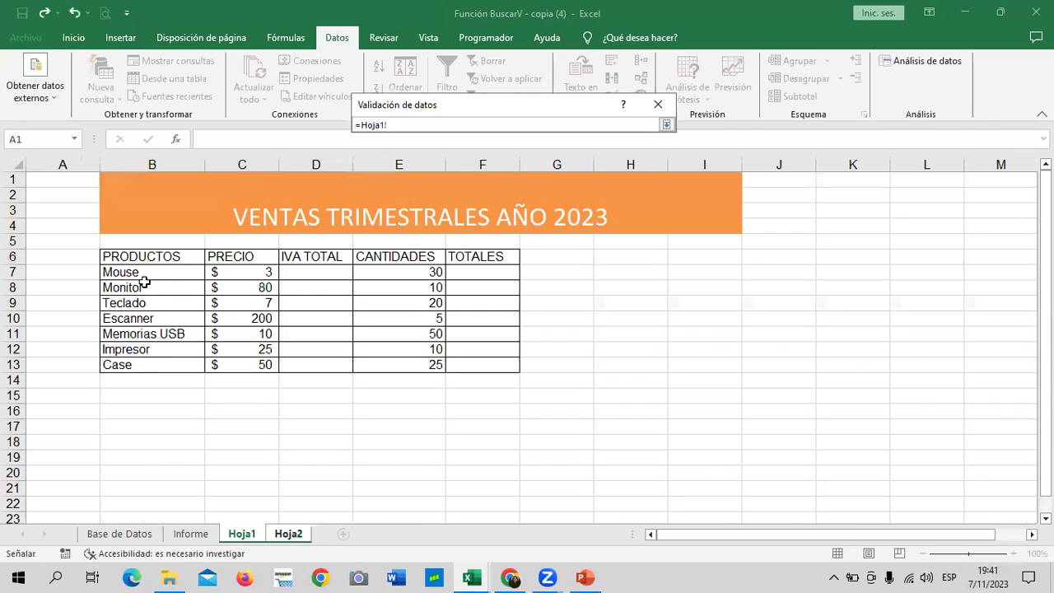
{"action": "left_click_drag", "start_coordinate": [138, 272], "coordinate": [163, 365]}
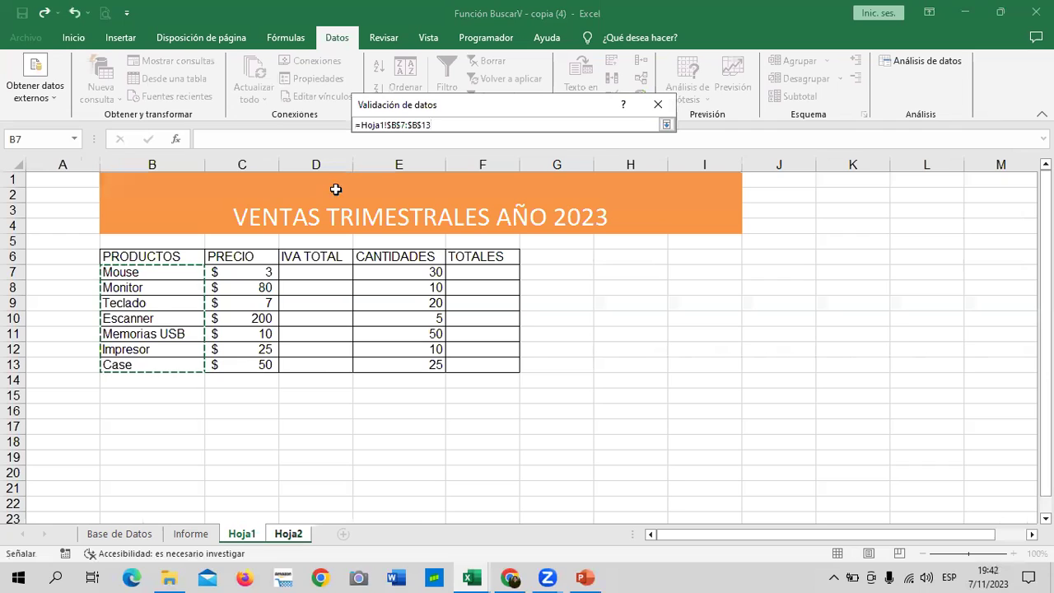
{"action": "left_click", "coordinate": [664, 125]}
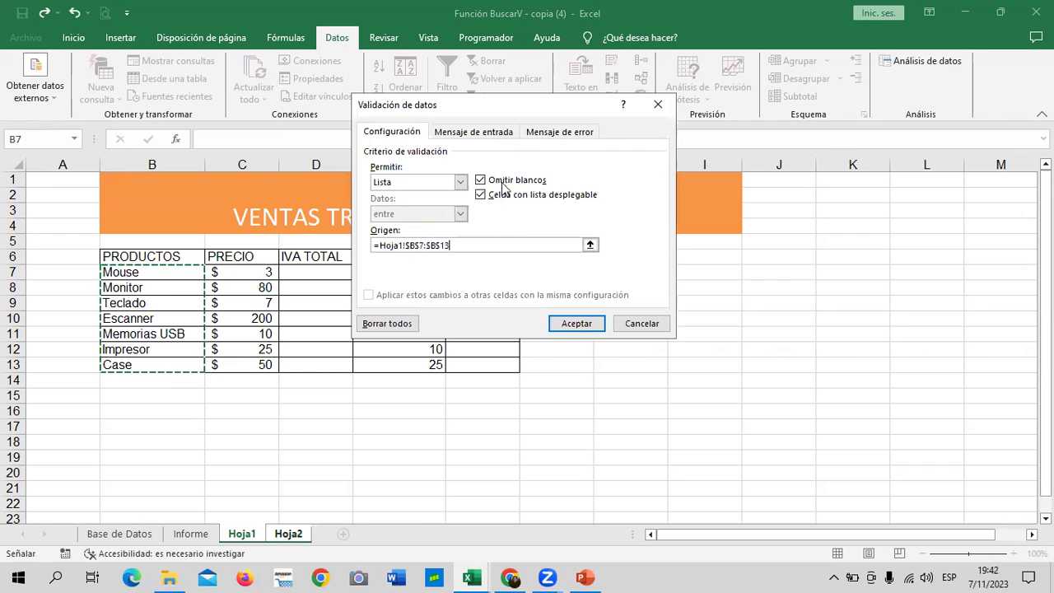
{"action": "left_click", "coordinate": [576, 321]}
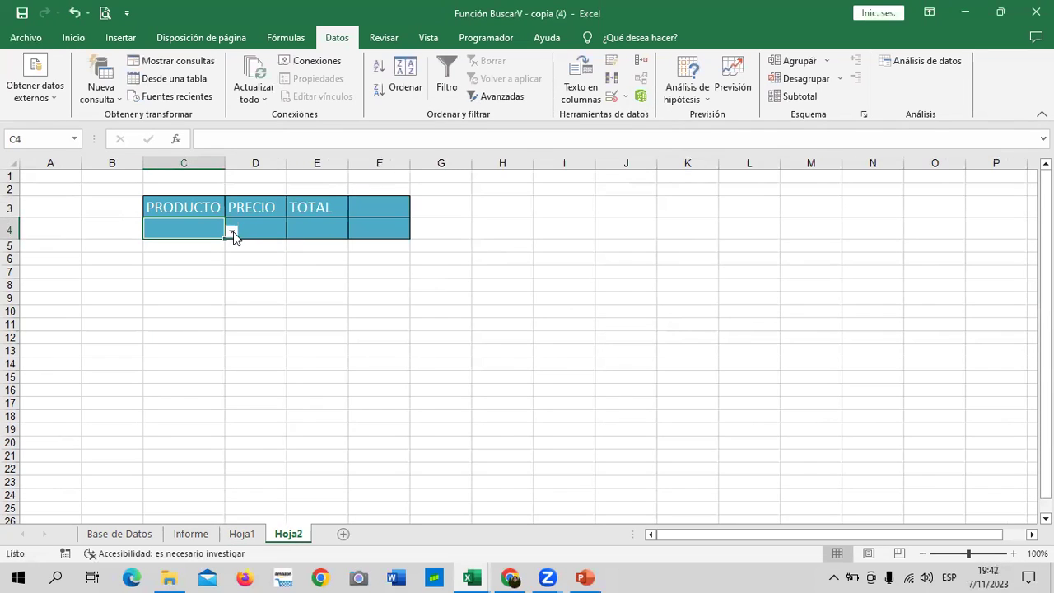
- Choose Teclado from the C4 drop-down and select the whole table
{"action": "left_click", "coordinate": [231, 232]}
{"action": "left_click", "coordinate": [214, 266]}
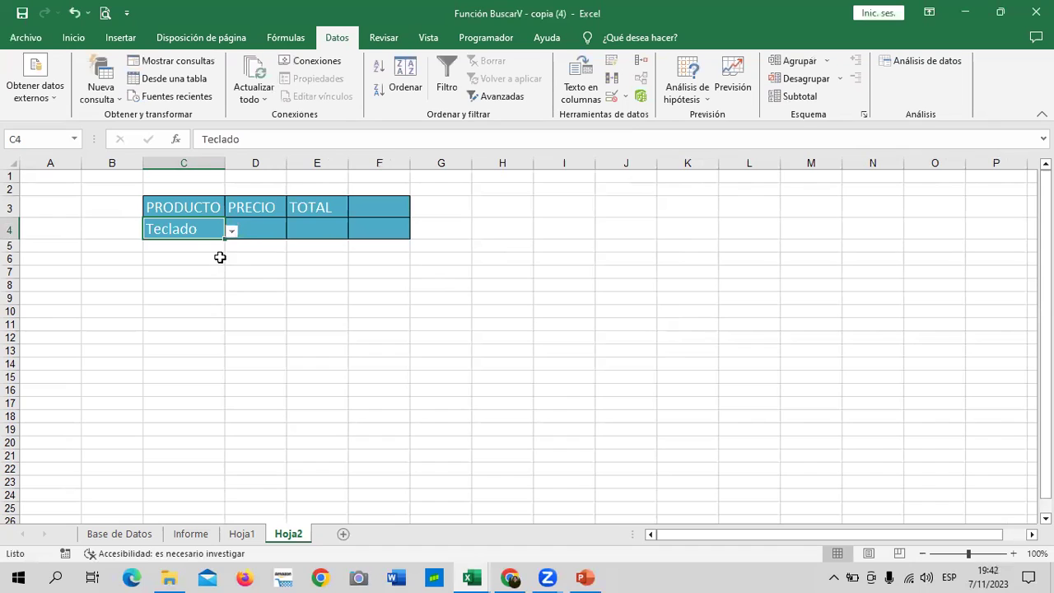
{"action": "left_click", "coordinate": [266, 226]}
{"action": "left_click_drag", "start_coordinate": [165, 207], "coordinate": [335, 229]}
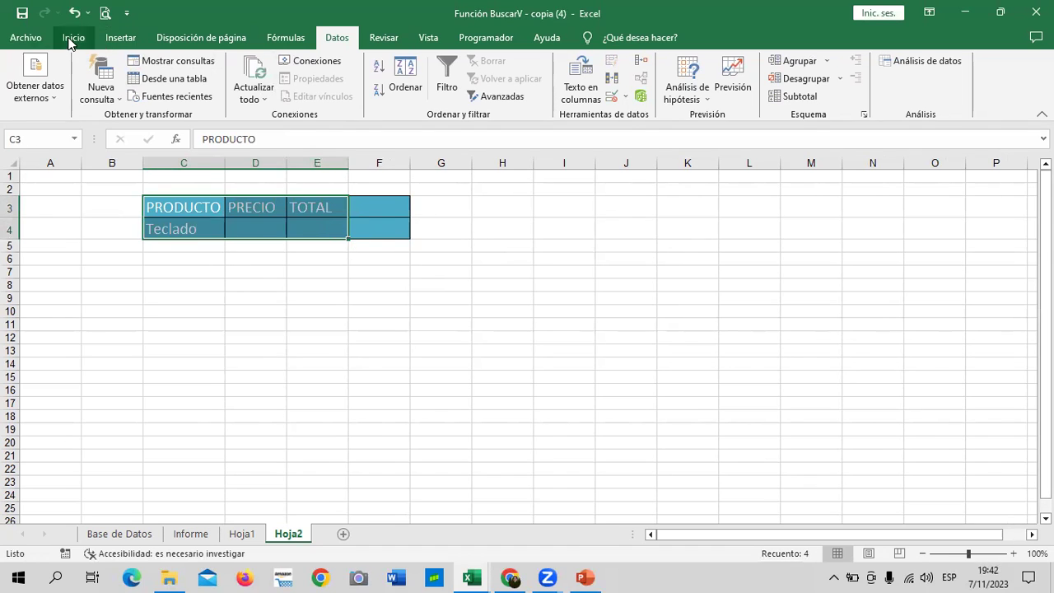
- Centre the text in the C3:E4 table, then return to Hoja1 and select D7
{"action": "left_click", "coordinate": [73, 37]}
{"action": "left_click", "coordinate": [285, 91]}
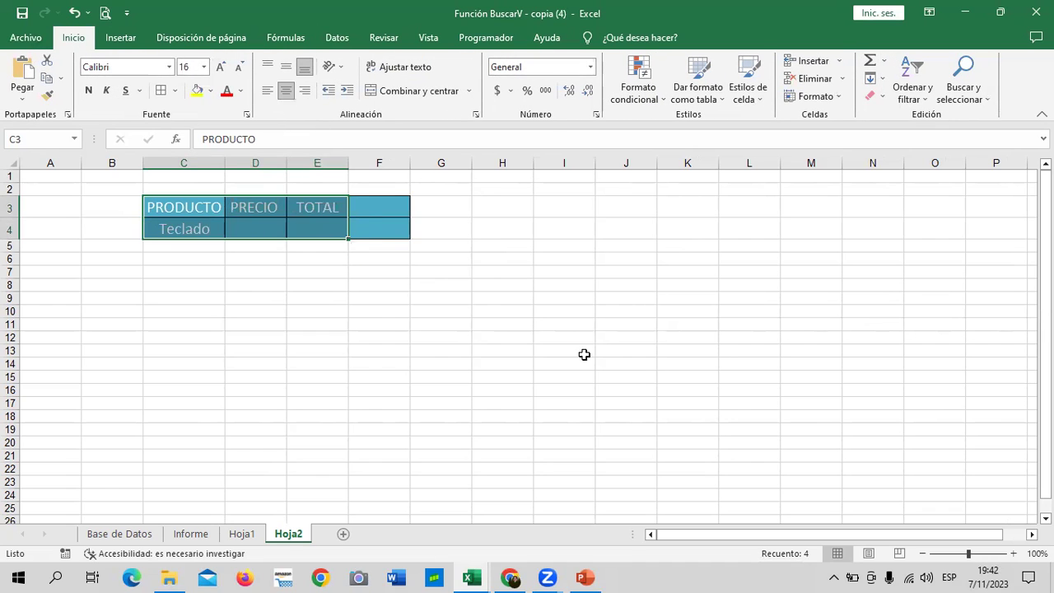
{"action": "left_click", "coordinate": [583, 352]}
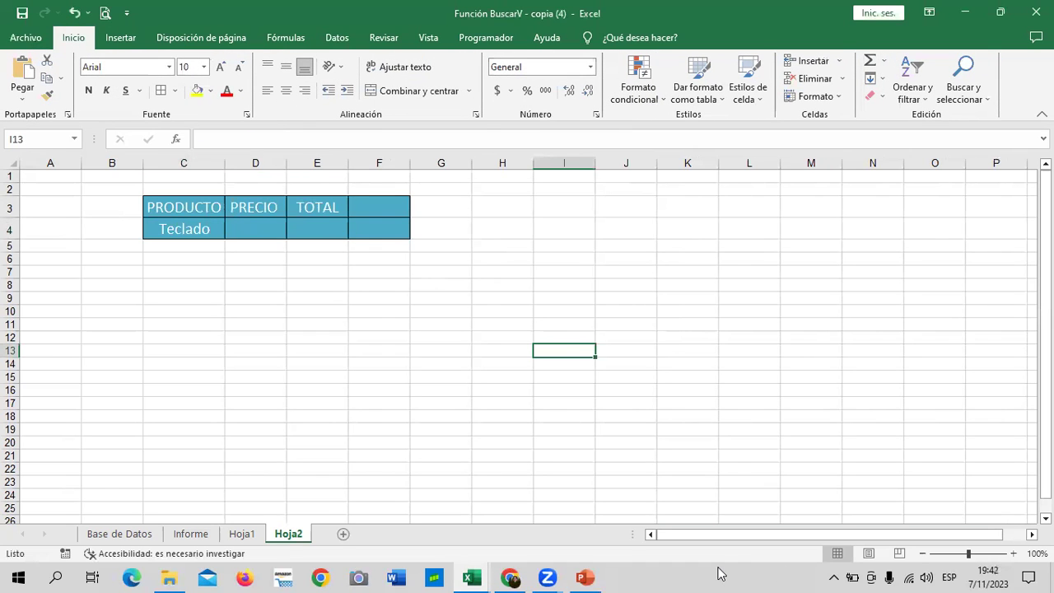
{"action": "left_click", "coordinate": [718, 568]}
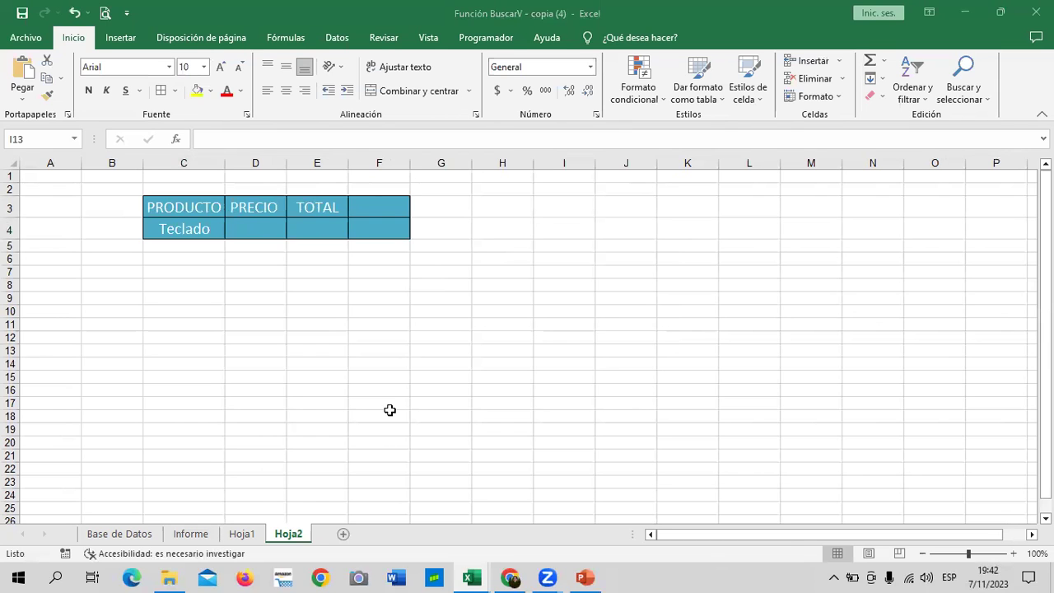
{"action": "left_click", "coordinate": [242, 533]}
{"action": "left_click", "coordinate": [303, 270]}
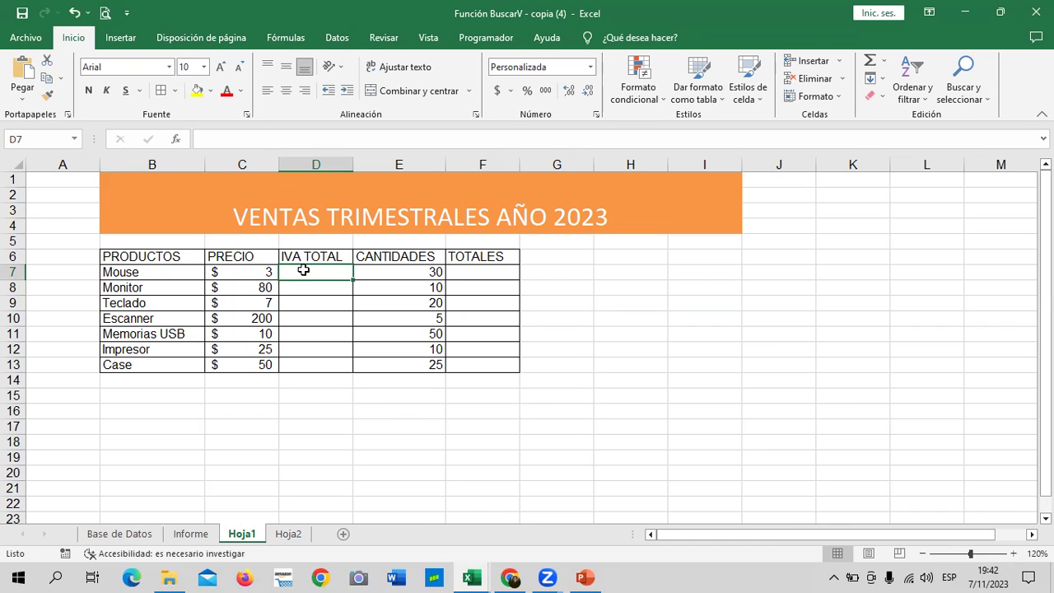
- Enter =(C7*E7)*13% in D7 as the Mouse IVA TOTAL, giving $ 12
{"action": "type", "text": "=("}
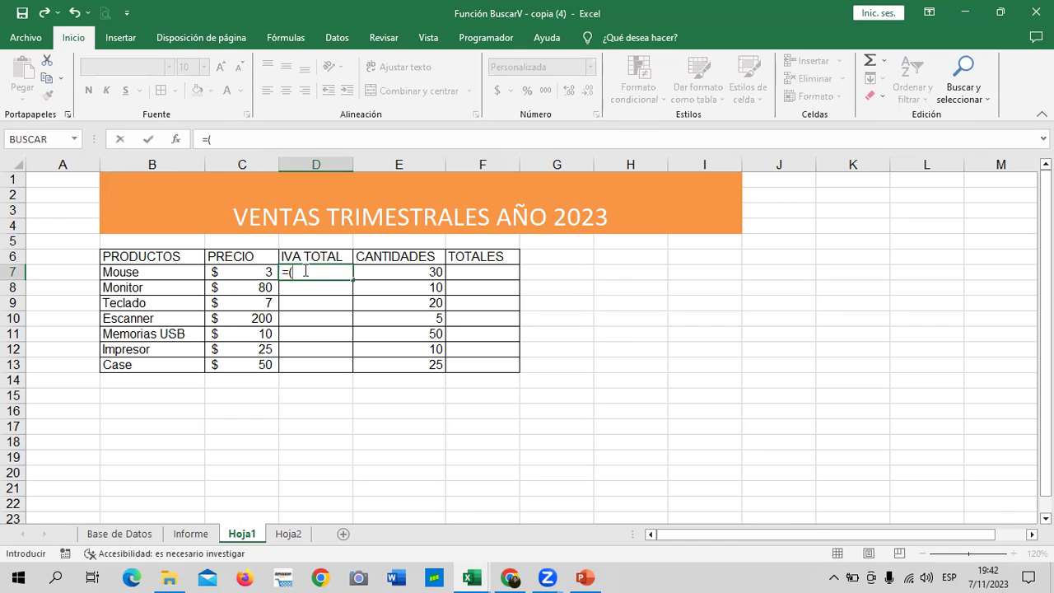
{"action": "left_click", "coordinate": [255, 273]}
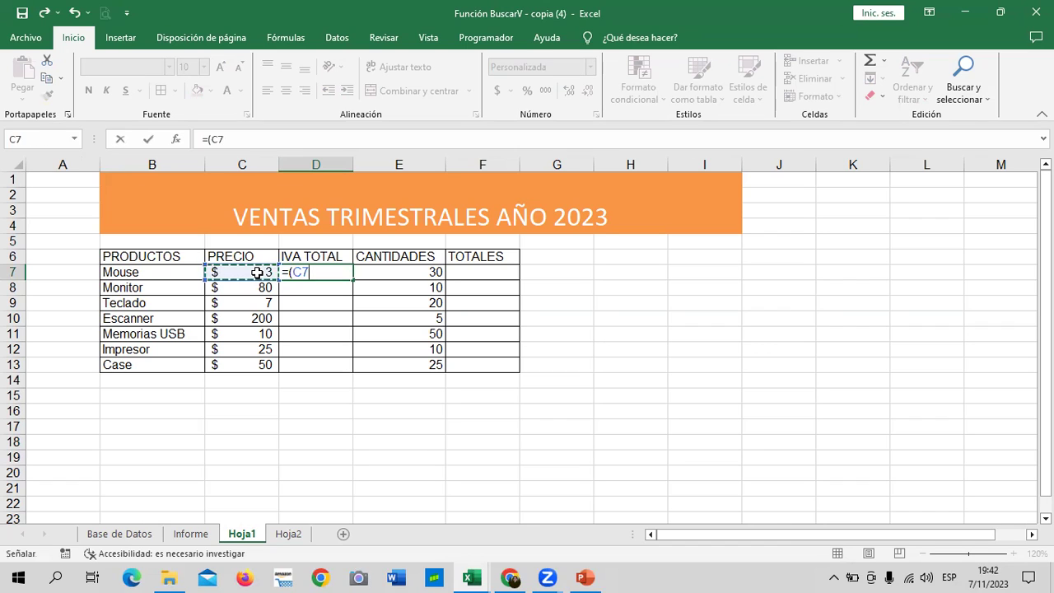
{"action": "type", "text": "*"}
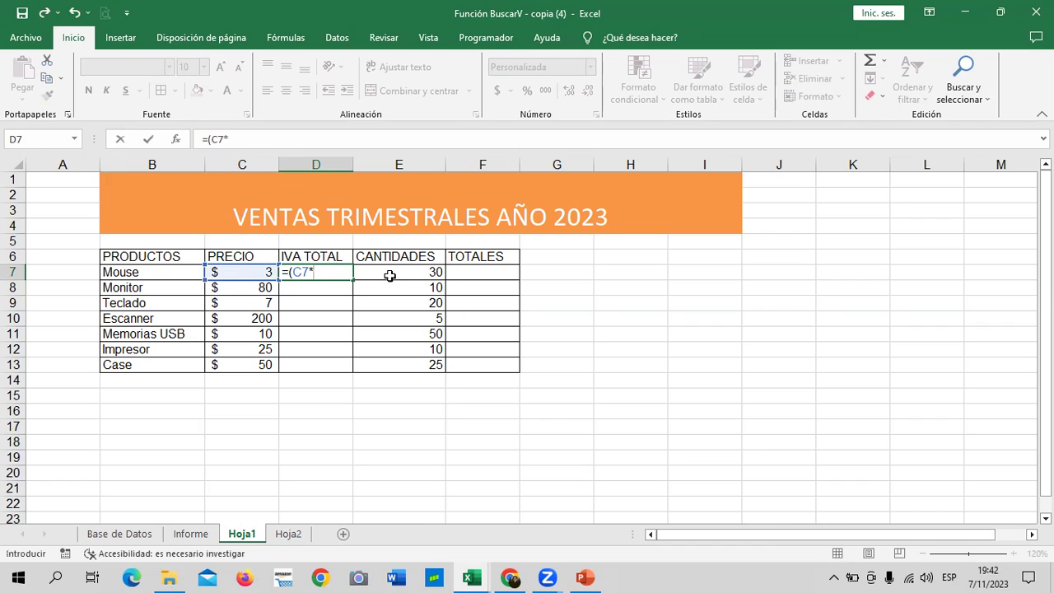
{"action": "left_click", "coordinate": [391, 273]}
{"action": "type", "text": ")"}
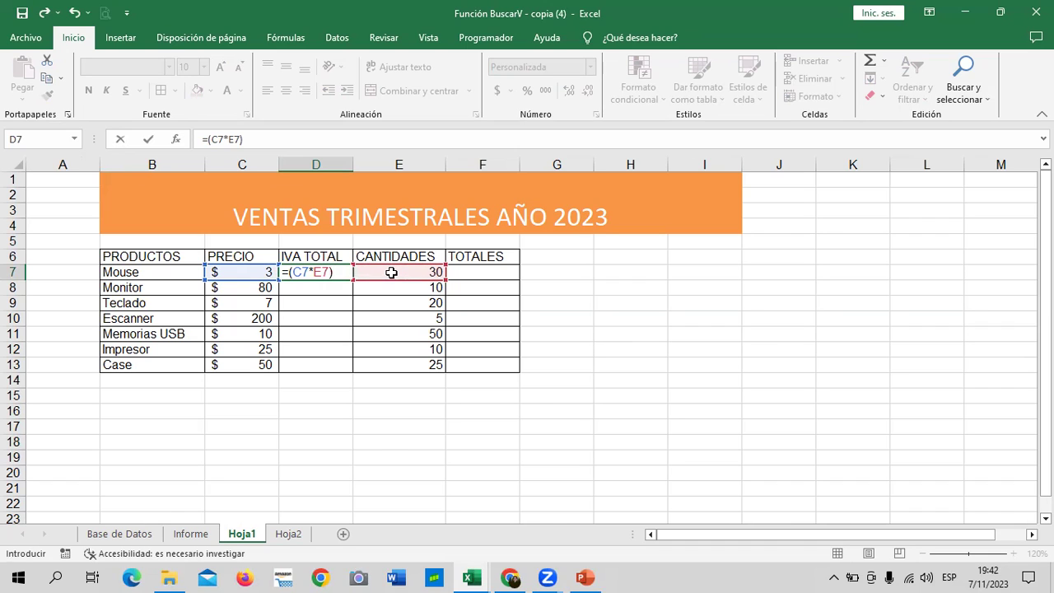
{"action": "type", "text": "*13"}
{"action": "key", "text": "Return"}
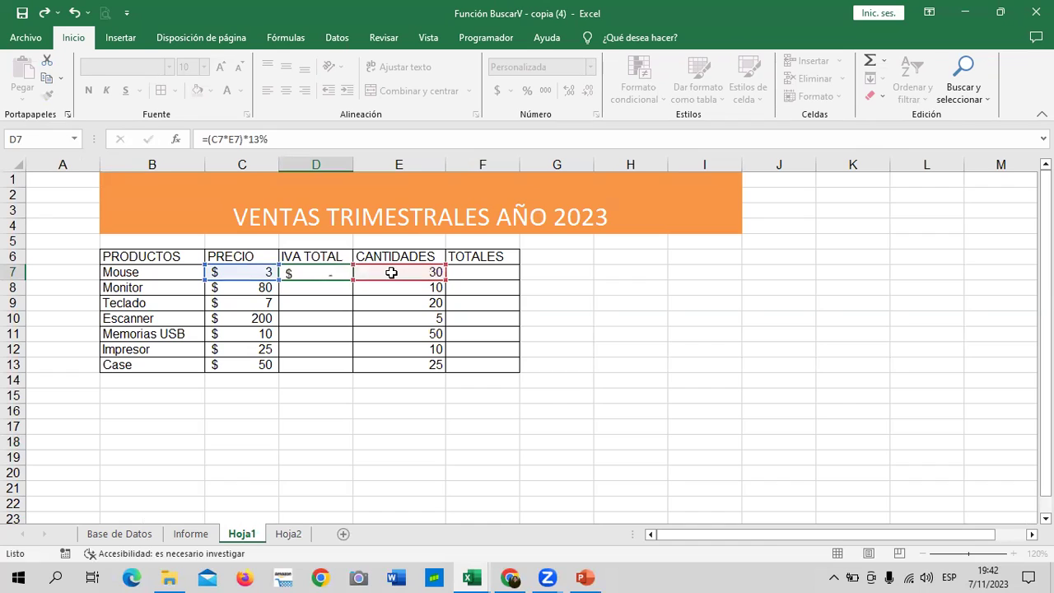
{"action": "left_click", "coordinate": [337, 271]}
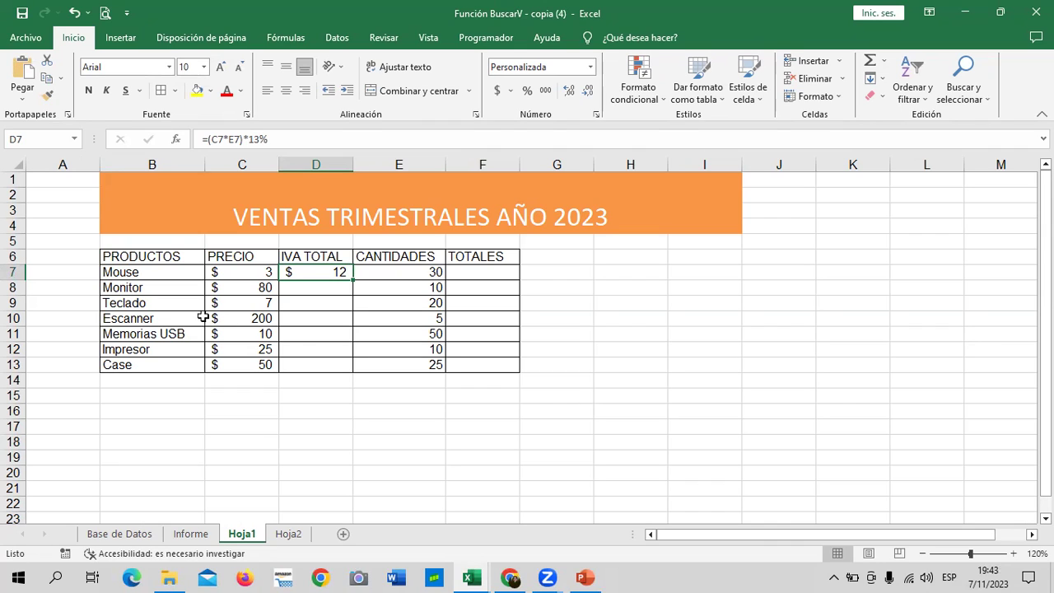
- Check the math with scratch formulas =C7*E7 in J7 and =J7*13% in J8
{"action": "left_click", "coordinate": [791, 274]}
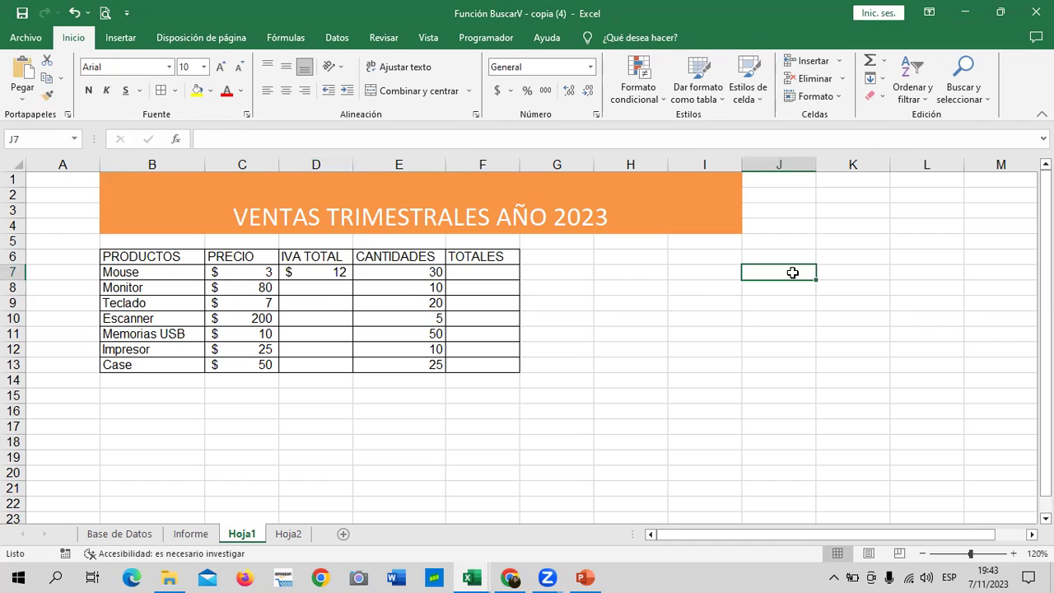
{"action": "type", "text": "="}
{"action": "left_click", "coordinate": [258, 272]}
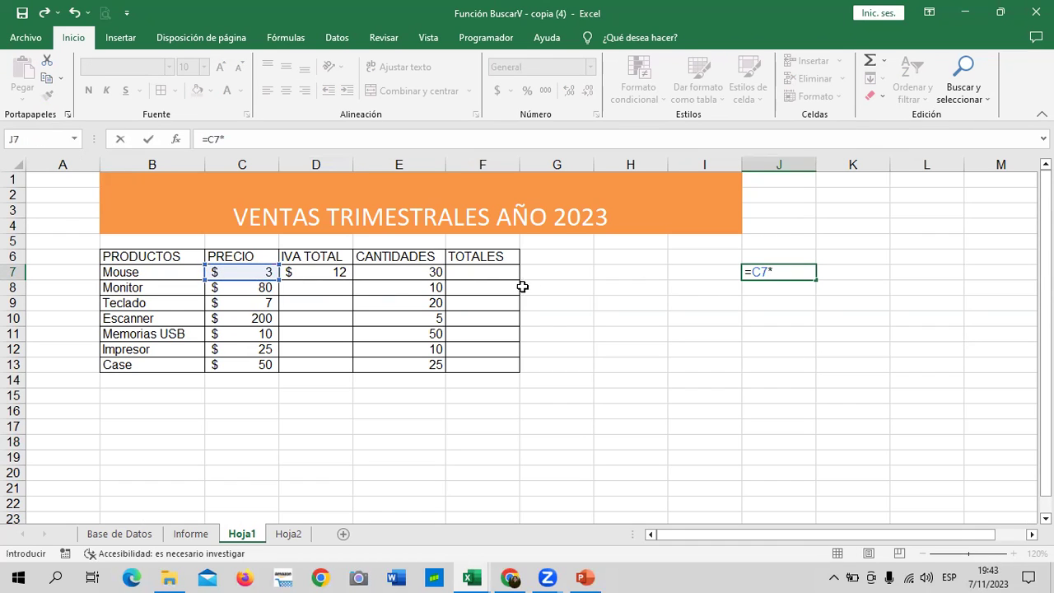
{"action": "left_click", "coordinate": [431, 273]}
{"action": "key", "text": "Return"}
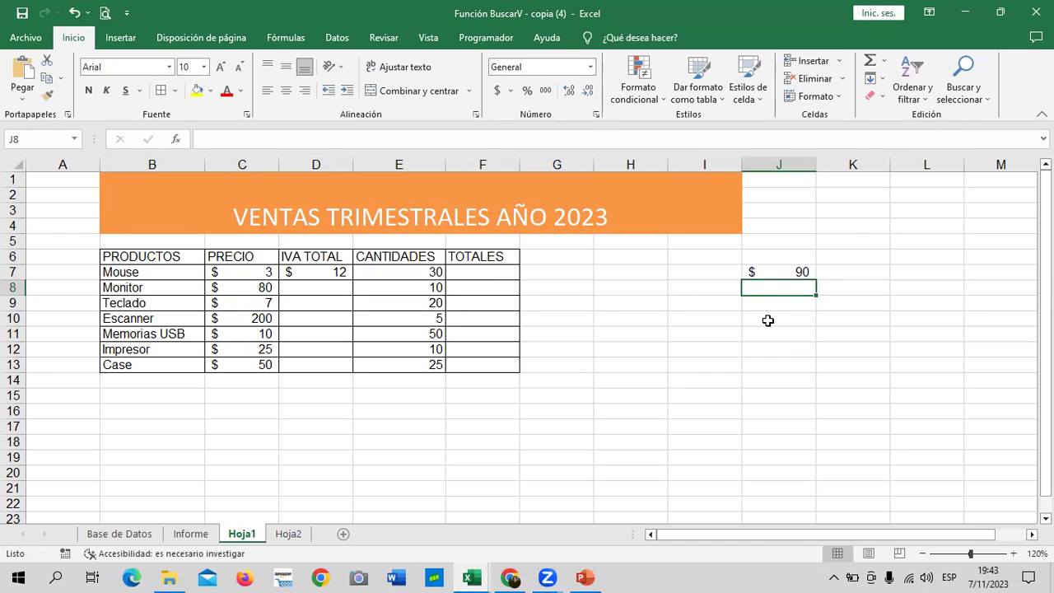
{"action": "type", "text": "="}
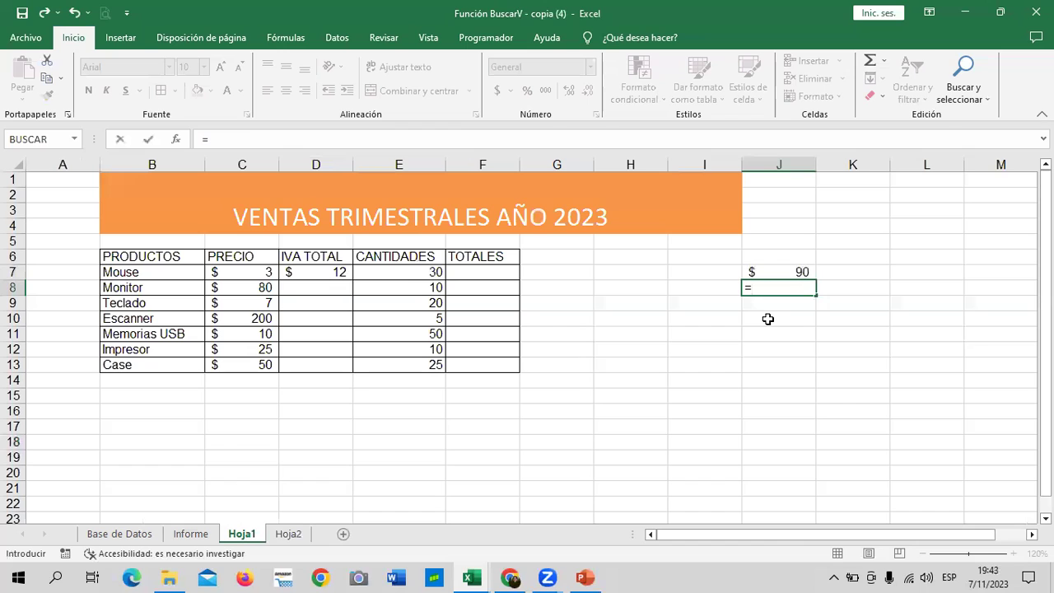
{"action": "left_click", "coordinate": [780, 272]}
{"action": "type", "text": "*"}
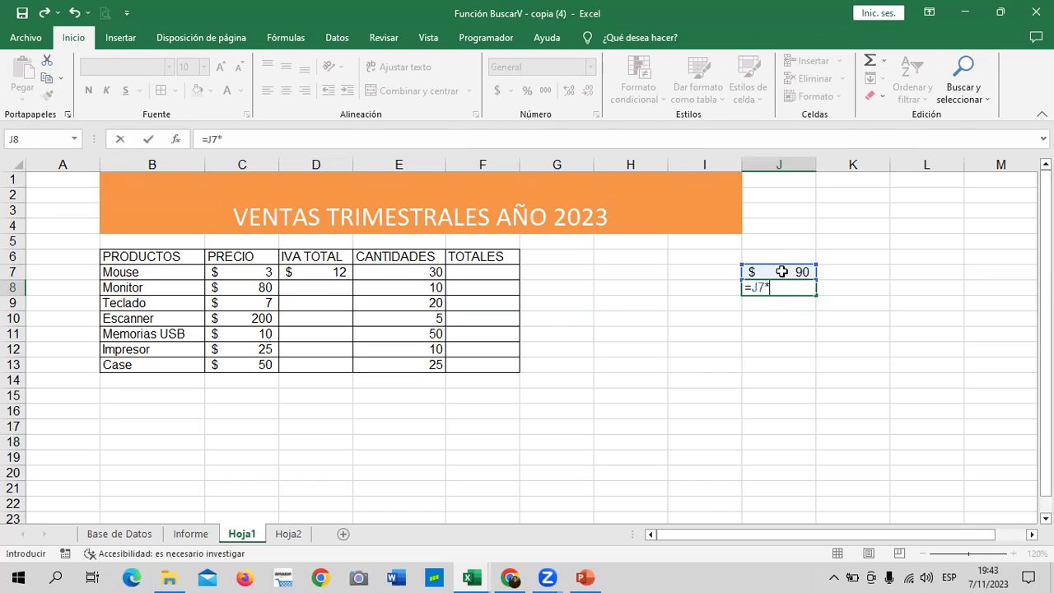
{"action": "type", "text": "13%"}
{"action": "key", "text": "Return"}
{"action": "left_click", "coordinate": [622, 383]}
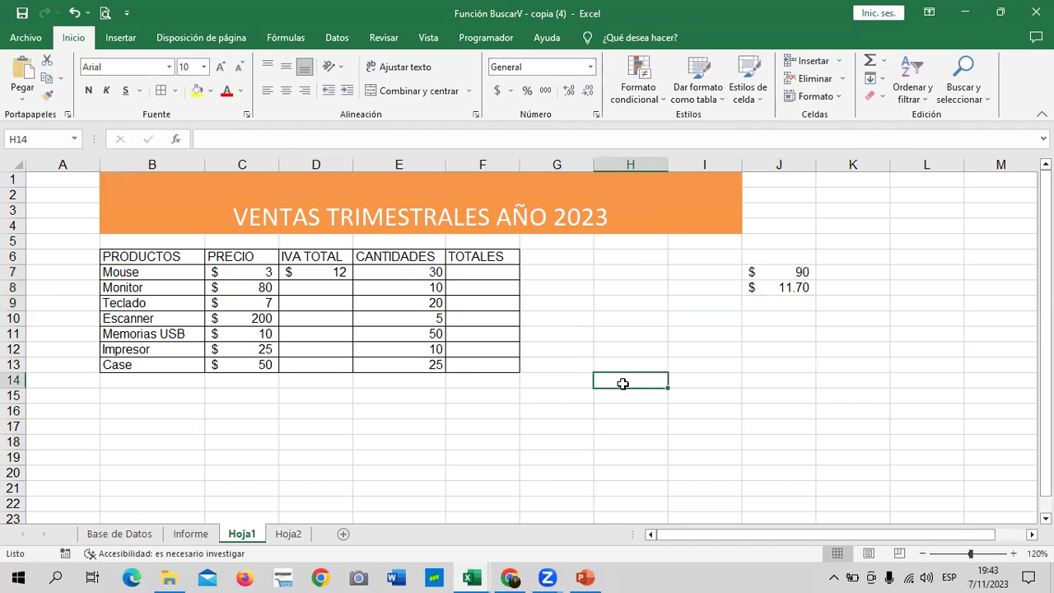
- Format the IVA TOTAL cells D7:D13 with two decimals so D7 shows 11.70
{"action": "left_click", "coordinate": [321, 274]}
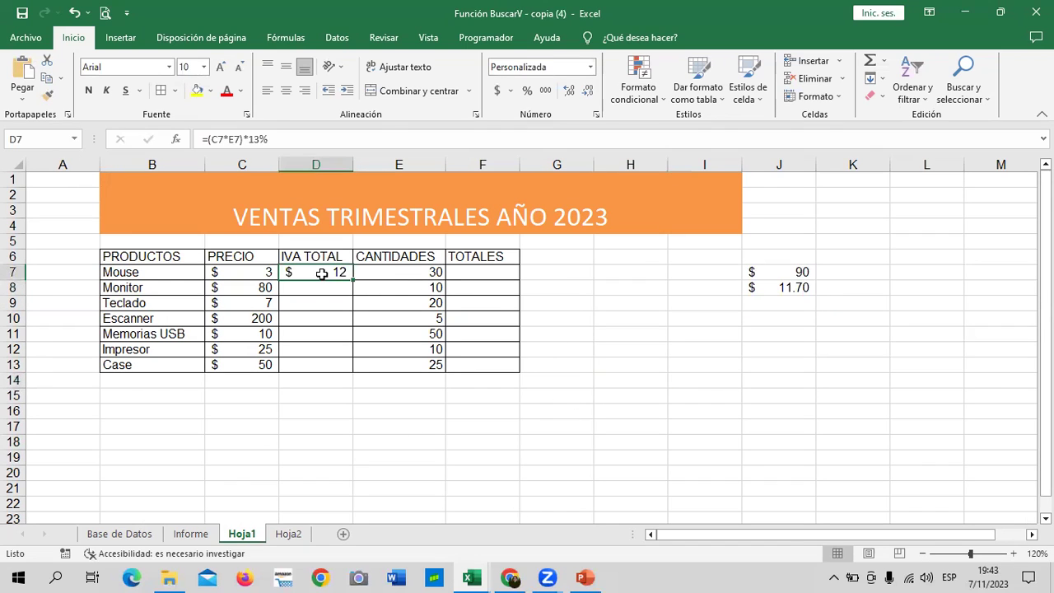
{"action": "left_click", "coordinate": [568, 91]}
{"action": "left_click", "coordinate": [572, 92]}
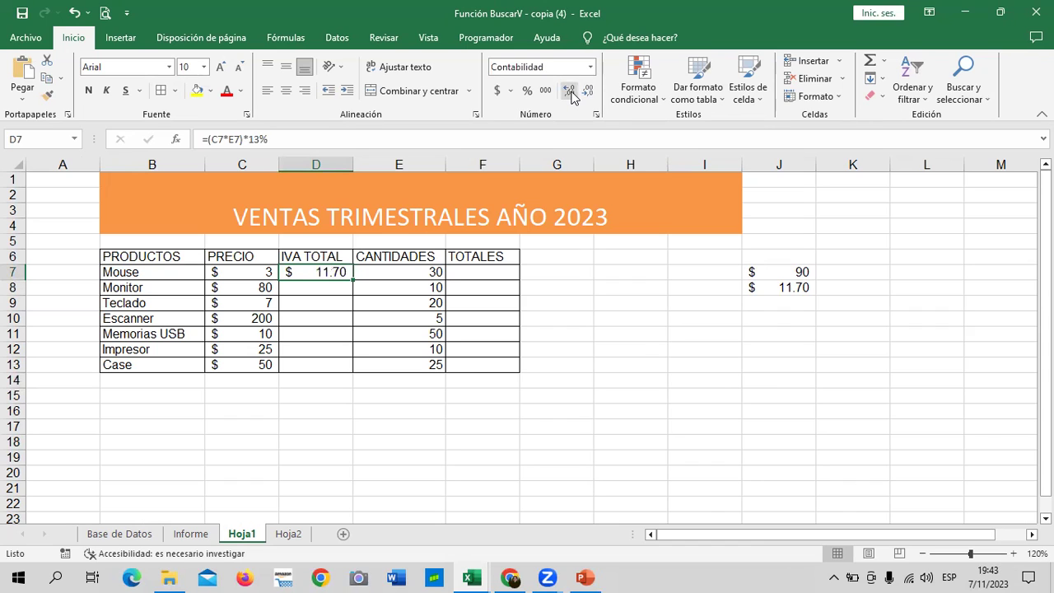
{"action": "left_click", "coordinate": [637, 334]}
{"action": "left_click_drag", "start_coordinate": [326, 271], "coordinate": [336, 361]}
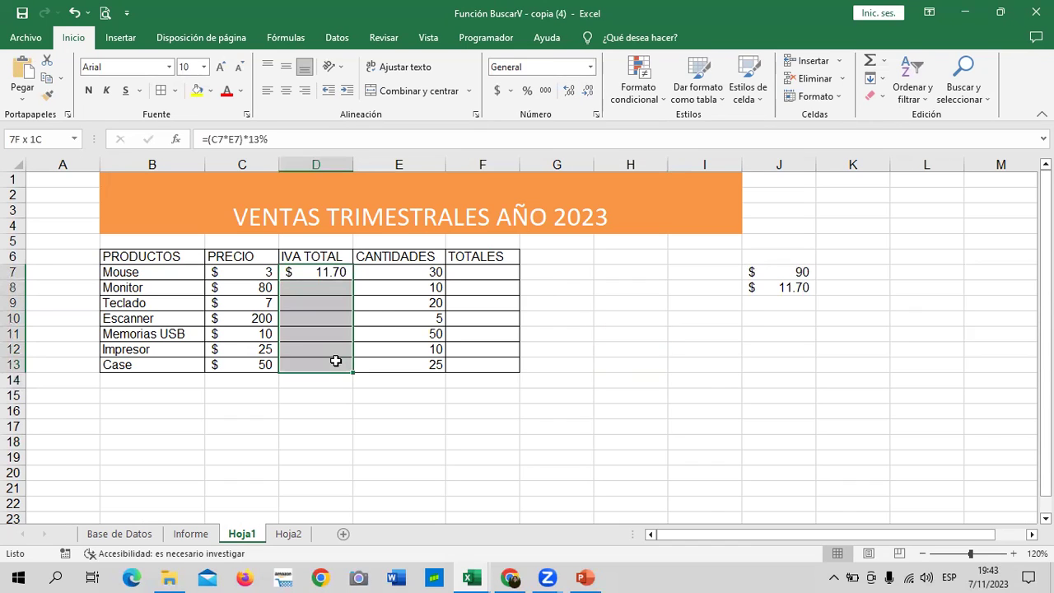
{"action": "left_click", "coordinate": [588, 92]}
{"action": "left_click", "coordinate": [588, 92]}
{"action": "left_click", "coordinate": [568, 92]}
{"action": "left_click", "coordinate": [569, 93]}
- Delete the scratch values in J7:J9 and recheck the IVA formula in D7
{"action": "left_click", "coordinate": [804, 334]}
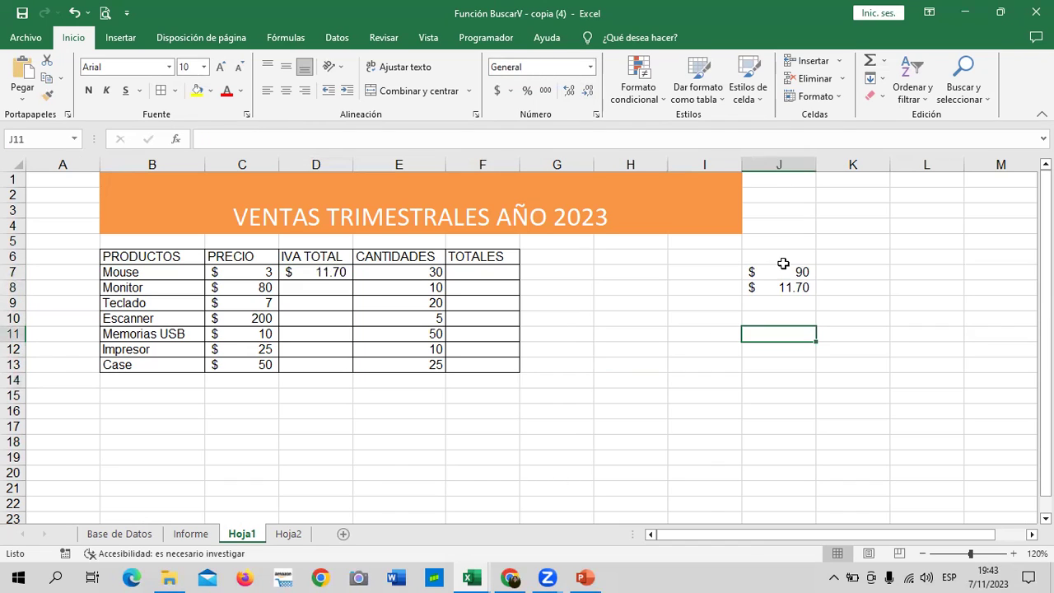
{"action": "left_click_drag", "start_coordinate": [783, 263], "coordinate": [779, 294]}
{"action": "key", "text": "Delete"}
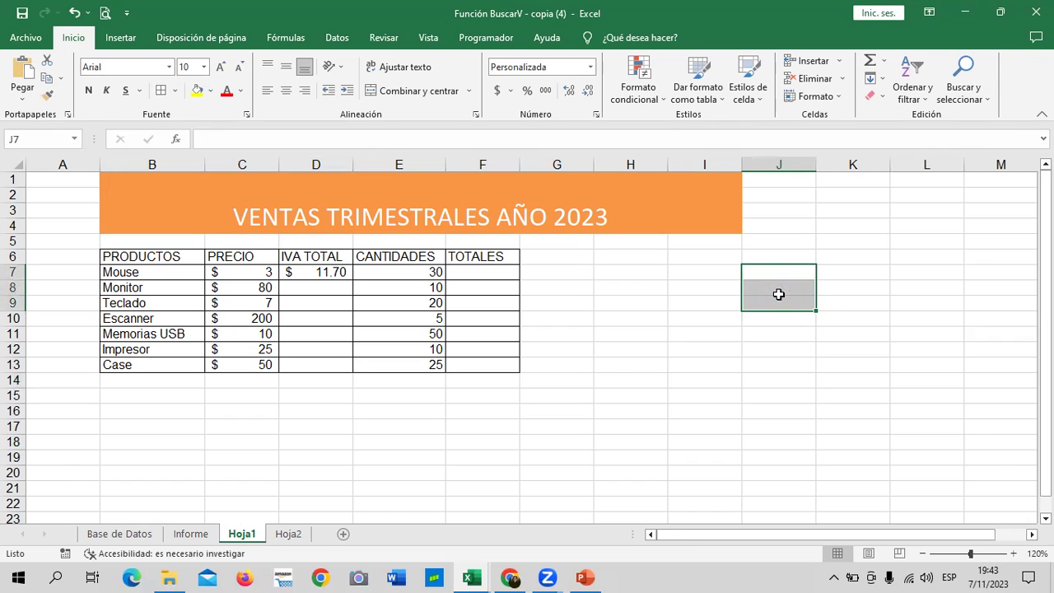
{"action": "left_click", "coordinate": [678, 369]}
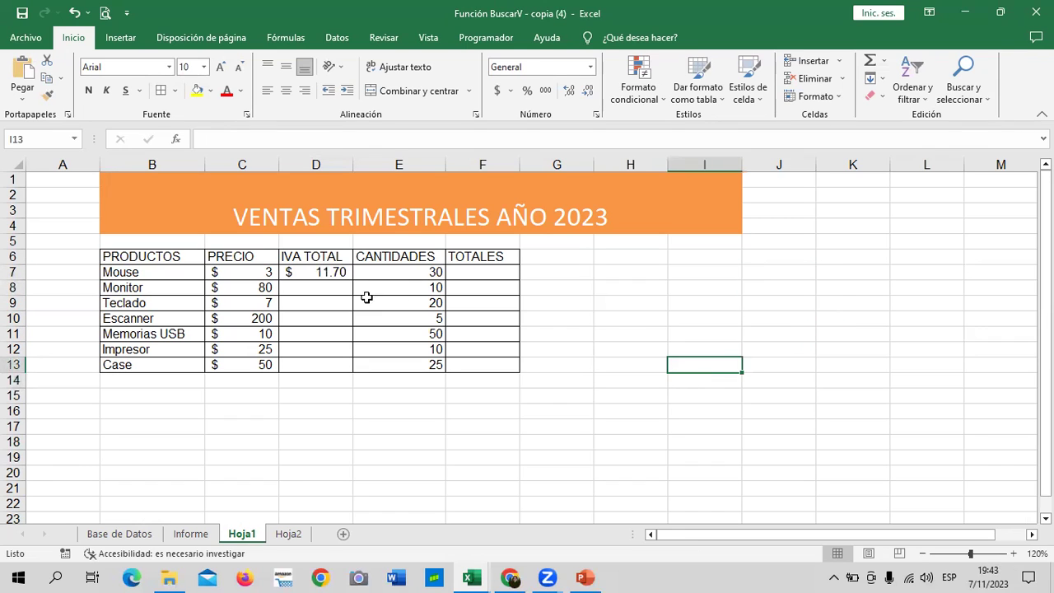
{"action": "left_click", "coordinate": [341, 286]}
{"action": "left_click", "coordinate": [331, 272]}
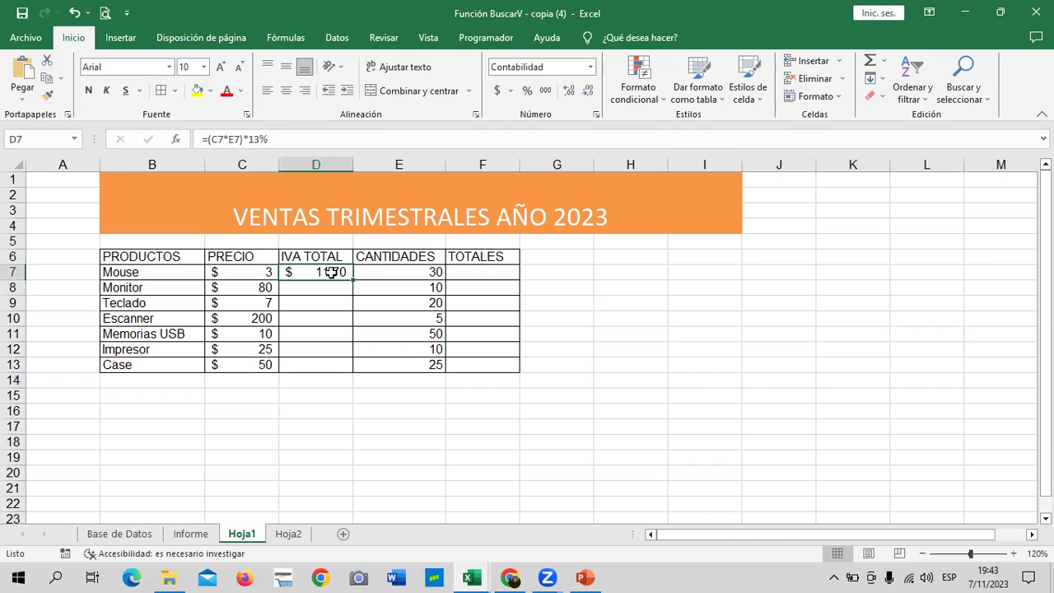
{"action": "left_click", "coordinate": [485, 279]}
{"action": "type", "text": "="}
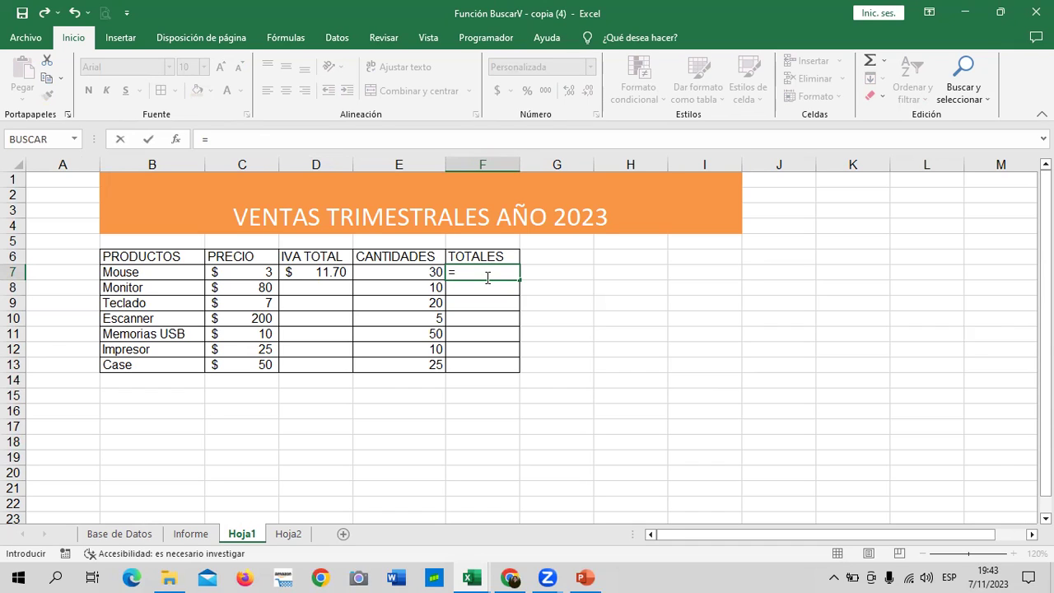
{"action": "type", "text": "("}
{"action": "left_click", "coordinate": [265, 272]}
{"action": "type", "text": "*"}
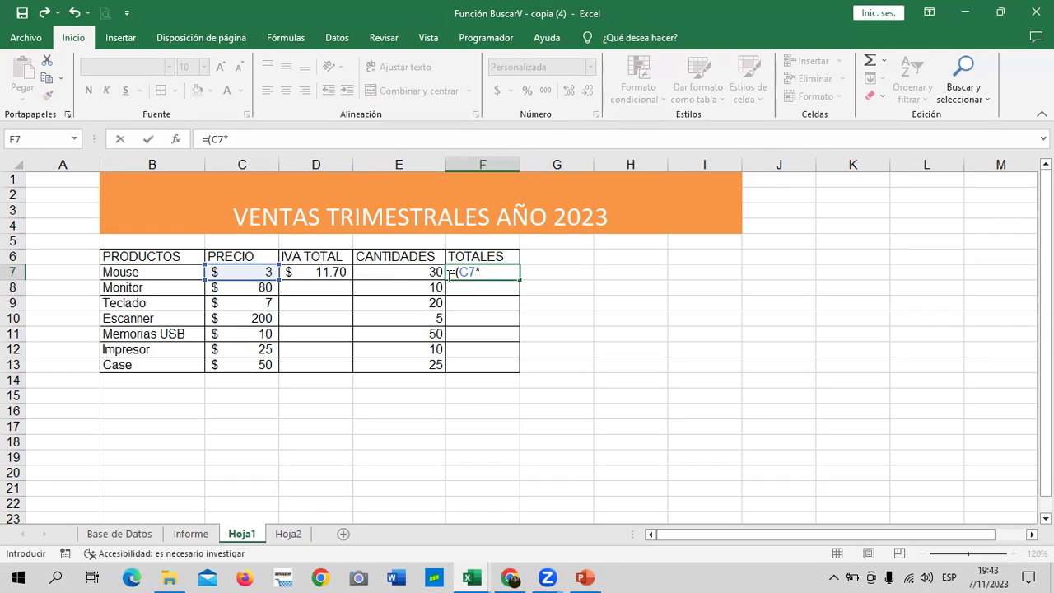
{"action": "left_click", "coordinate": [414, 273]}
{"action": "type", "text": ")+"}
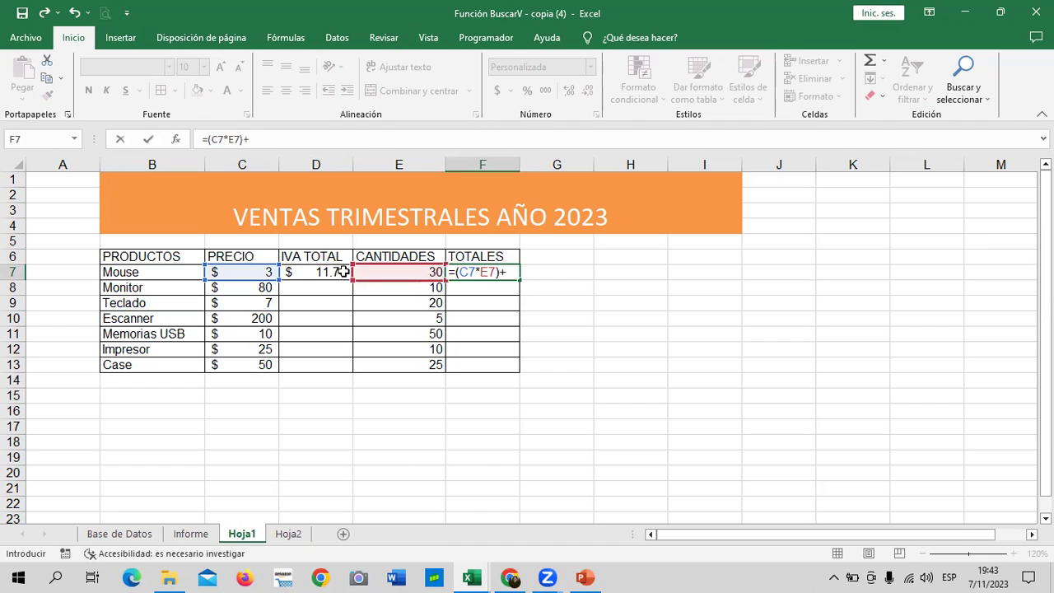
{"action": "left_click", "coordinate": [337, 272]}
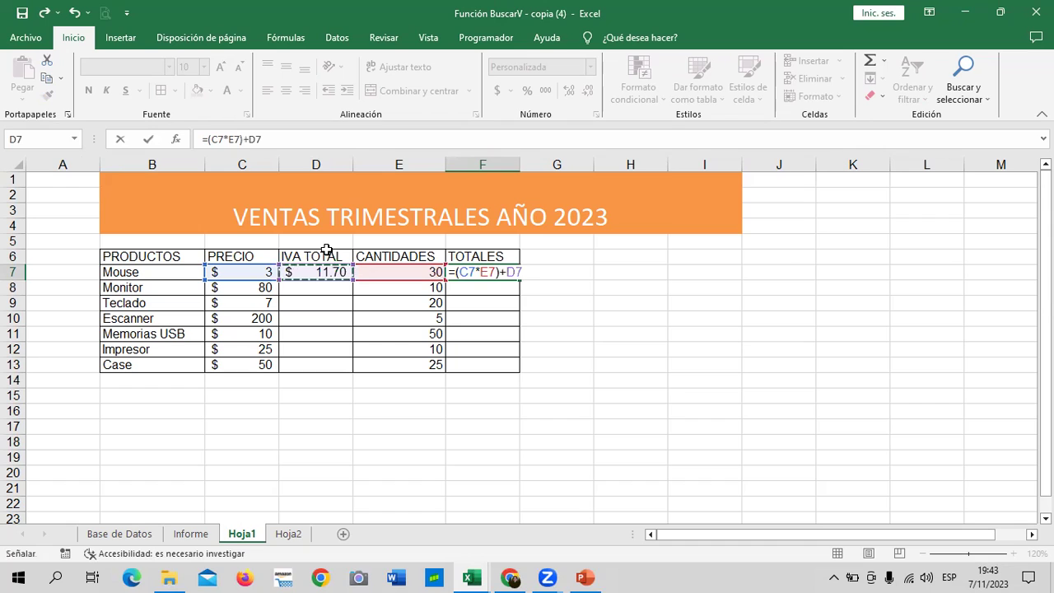
{"action": "key", "text": "Return"}
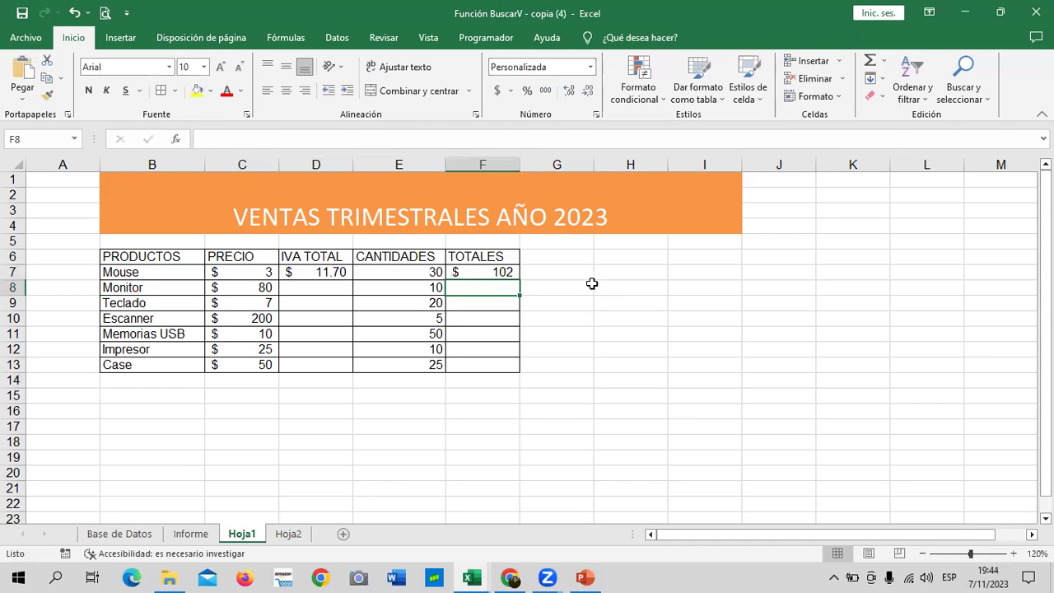
{"action": "left_click", "coordinate": [502, 271]}
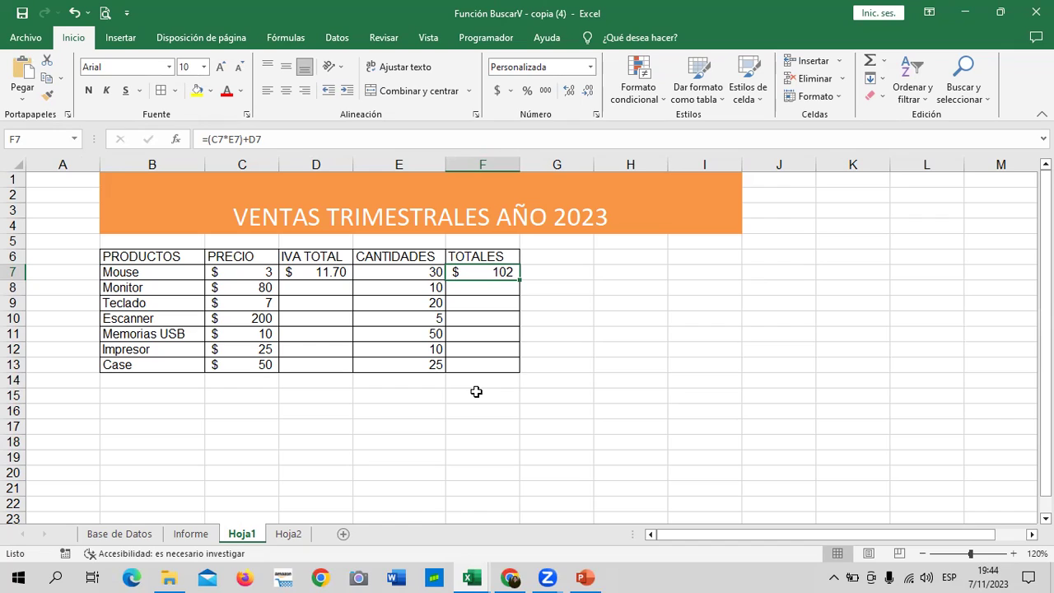
{"action": "left_click", "coordinate": [779, 280]}
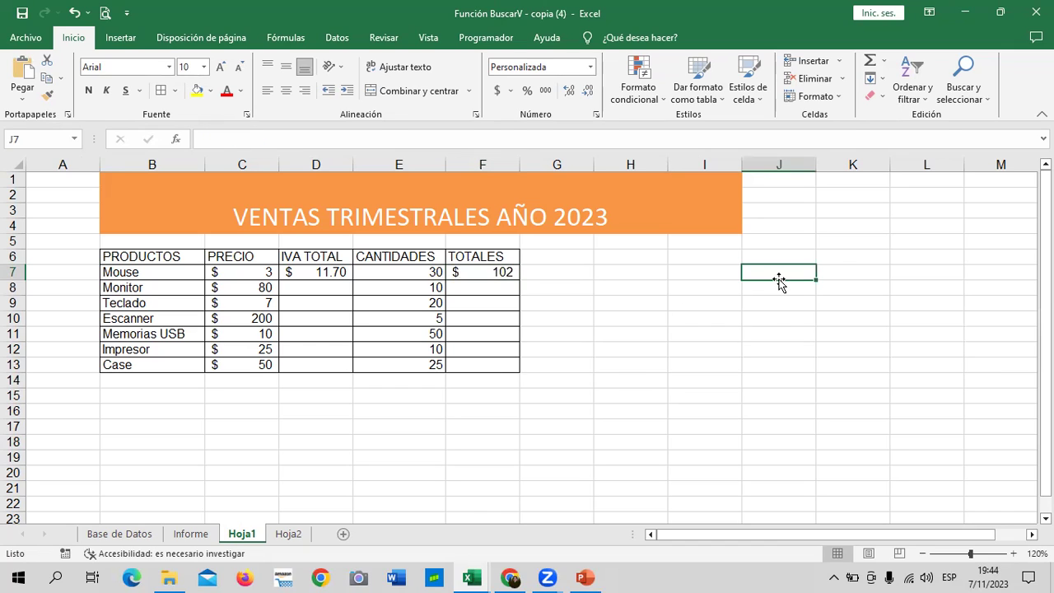
{"action": "left_click", "coordinate": [75, 14]}
{"action": "left_click", "coordinate": [840, 399]}
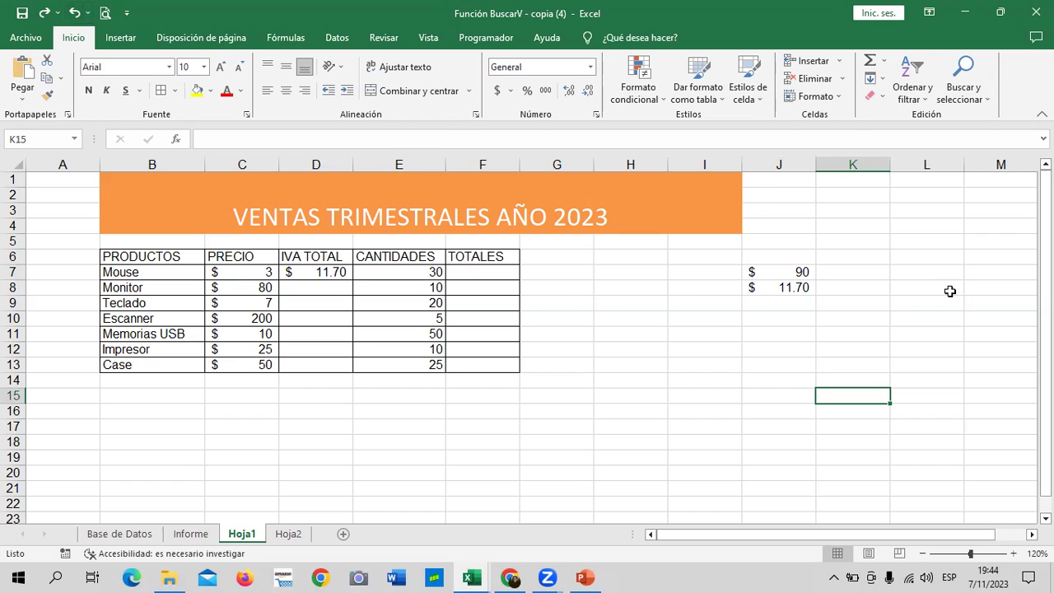
{"action": "left_click_drag", "start_coordinate": [803, 272], "coordinate": [793, 287]}
{"action": "key", "text": "Delete"}
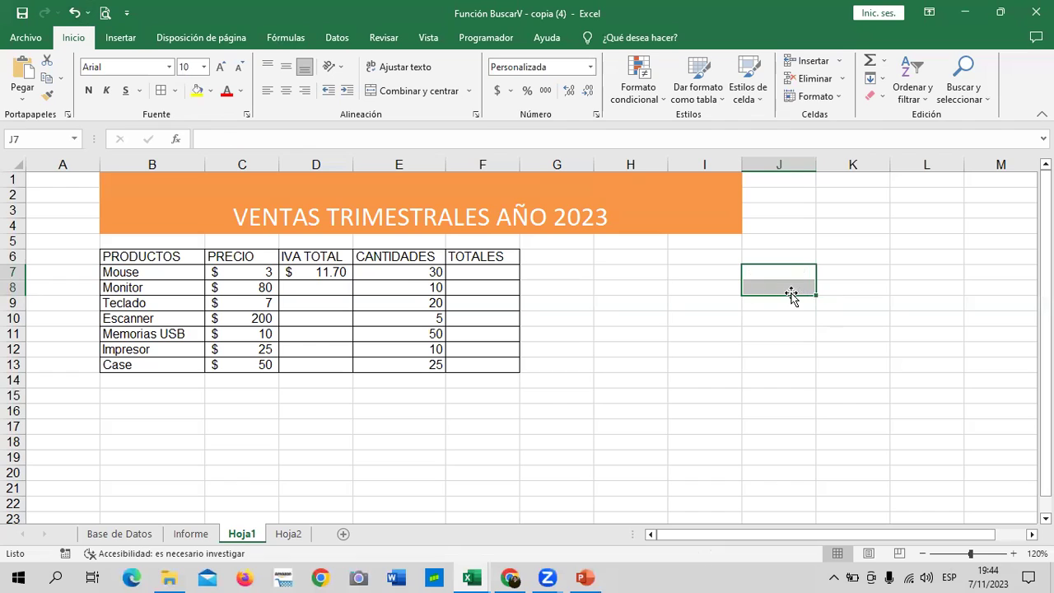
{"action": "left_click_drag", "start_coordinate": [501, 265], "coordinate": [494, 366]}
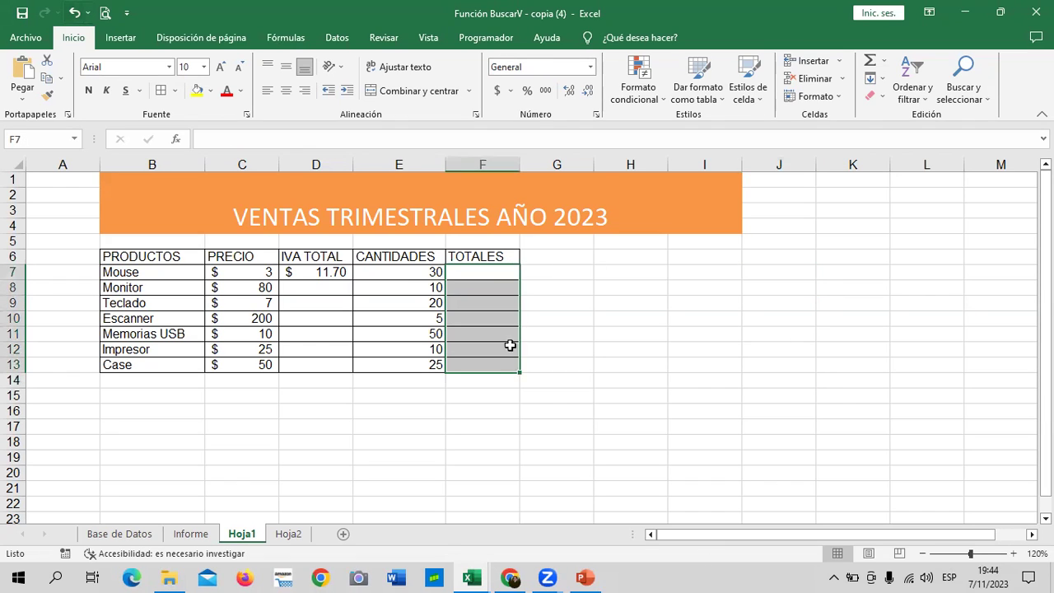
{"action": "left_click", "coordinate": [569, 93]}
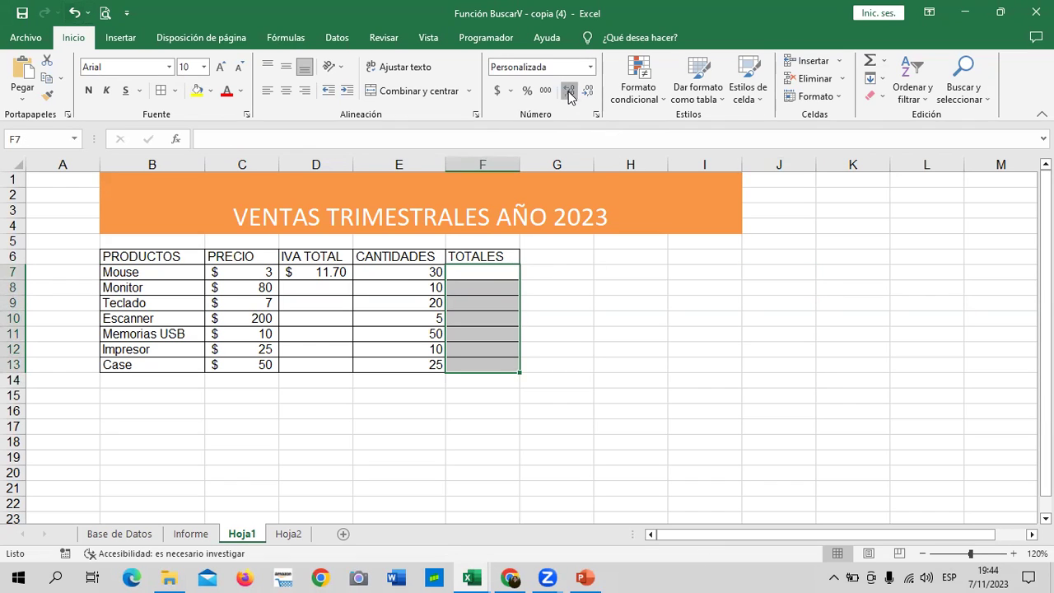
{"action": "left_click", "coordinate": [631, 318]}
{"action": "left_click", "coordinate": [470, 272]}
- Enter =(C7*E7)+D7 in F7 as the Mouse TOTALES formula
{"action": "type", "text": "="}
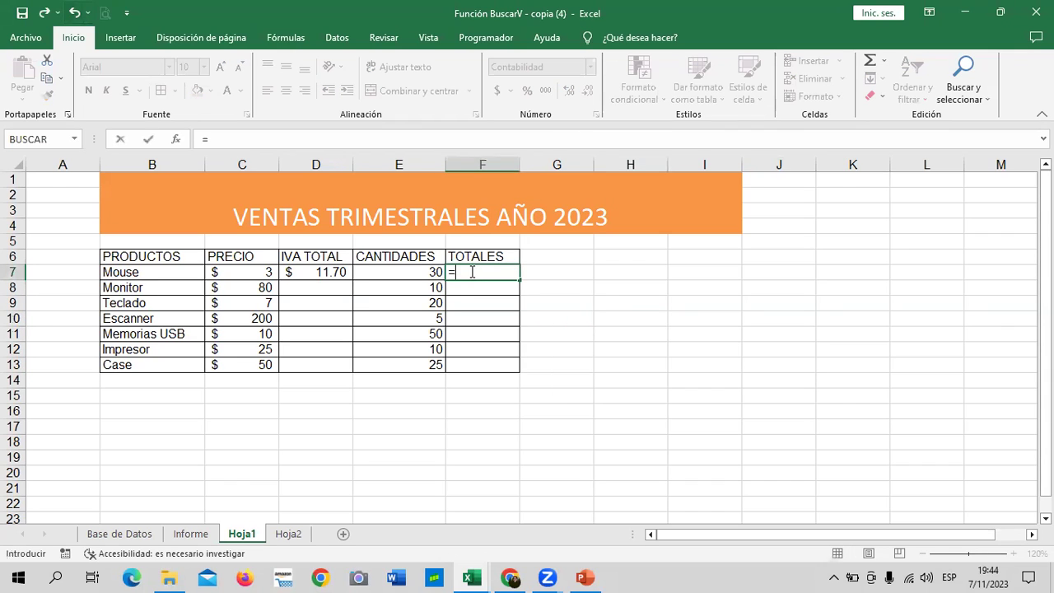
{"action": "type", "text": "("}
{"action": "left_click", "coordinate": [255, 273]}
{"action": "type", "text": "*"}
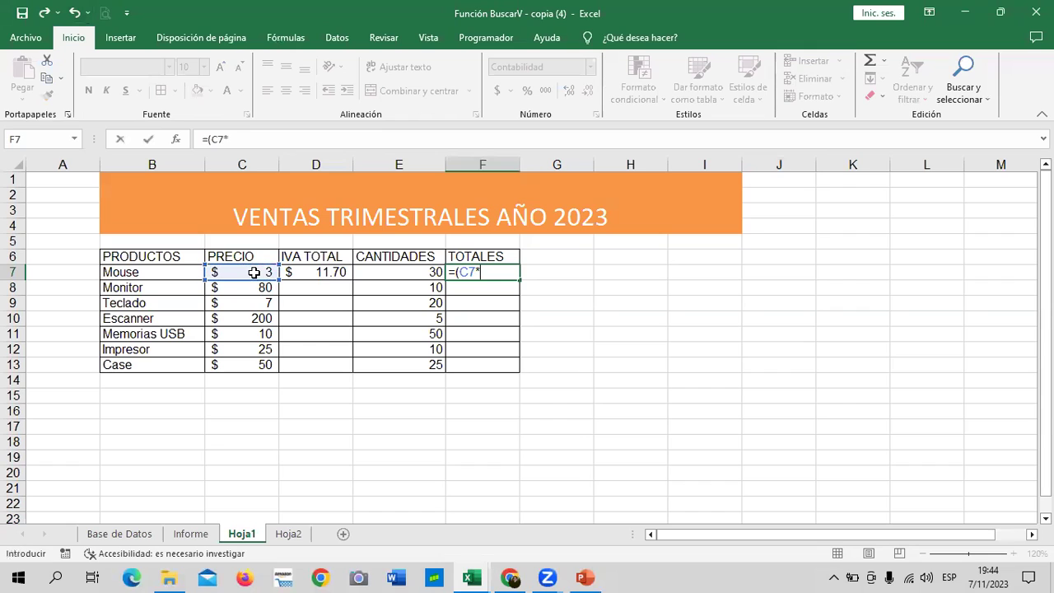
{"action": "left_click", "coordinate": [375, 271]}
{"action": "type", "text": ")+"}
{"action": "left_click", "coordinate": [334, 275]}
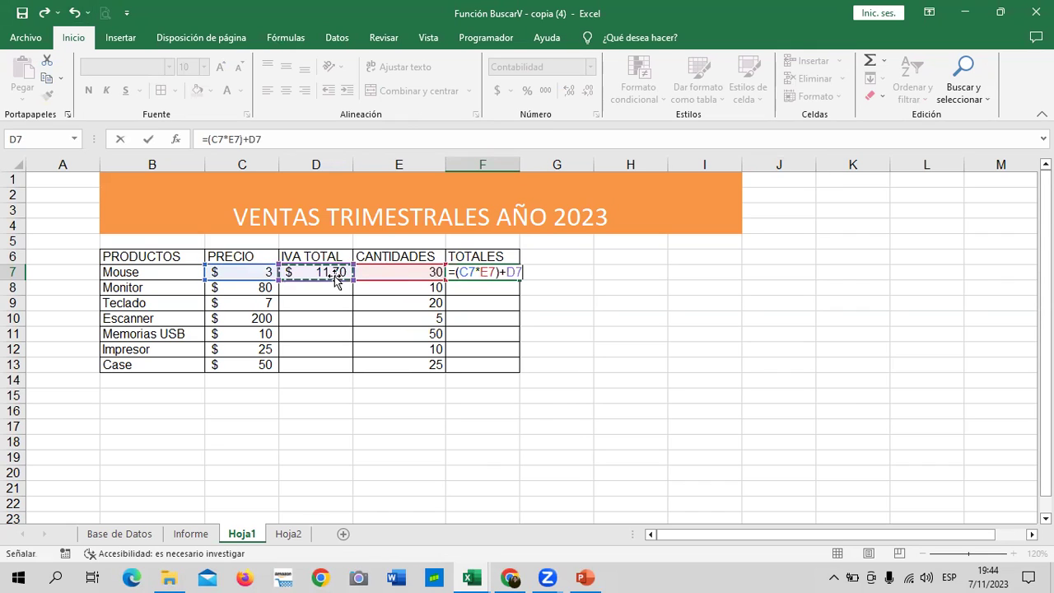
{"action": "key", "text": "Return"}
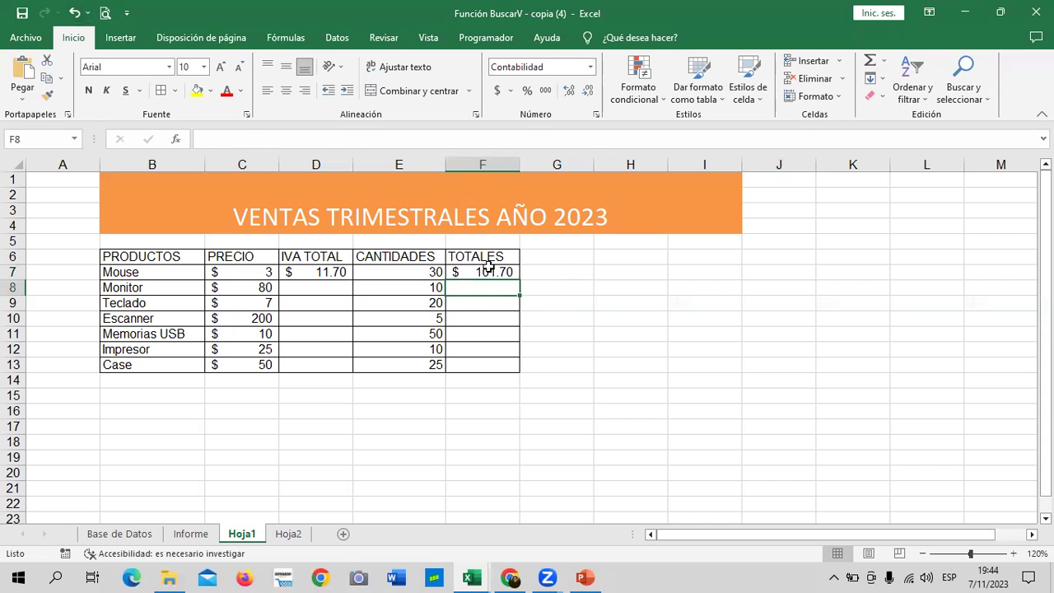
- Fill the TOTALES formula down to F13 and the IVA formula down to D13
{"action": "left_click", "coordinate": [486, 271]}
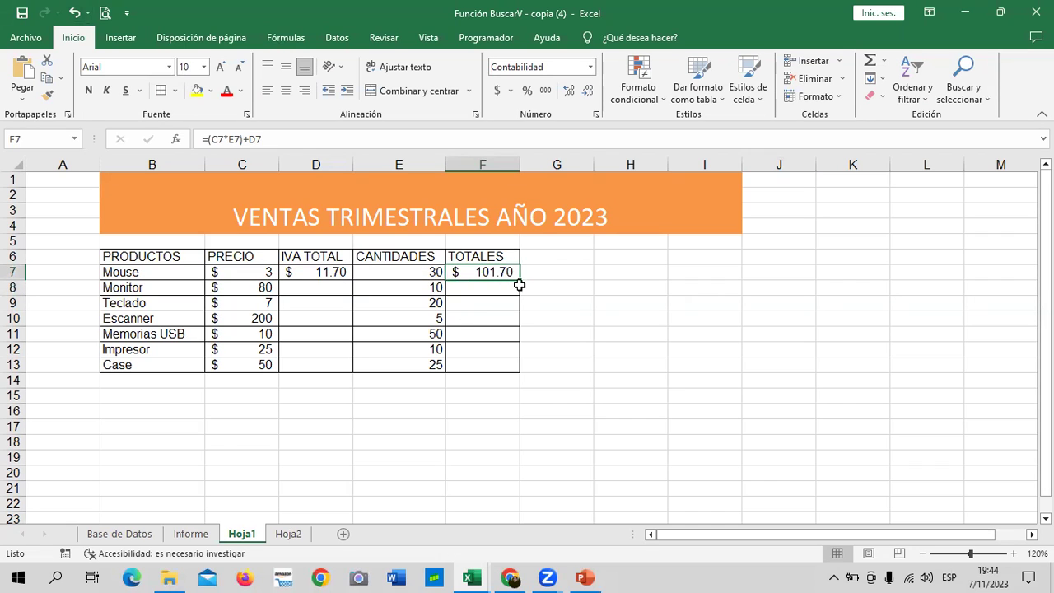
{"action": "left_click_drag", "start_coordinate": [520, 279], "coordinate": [527, 371]}
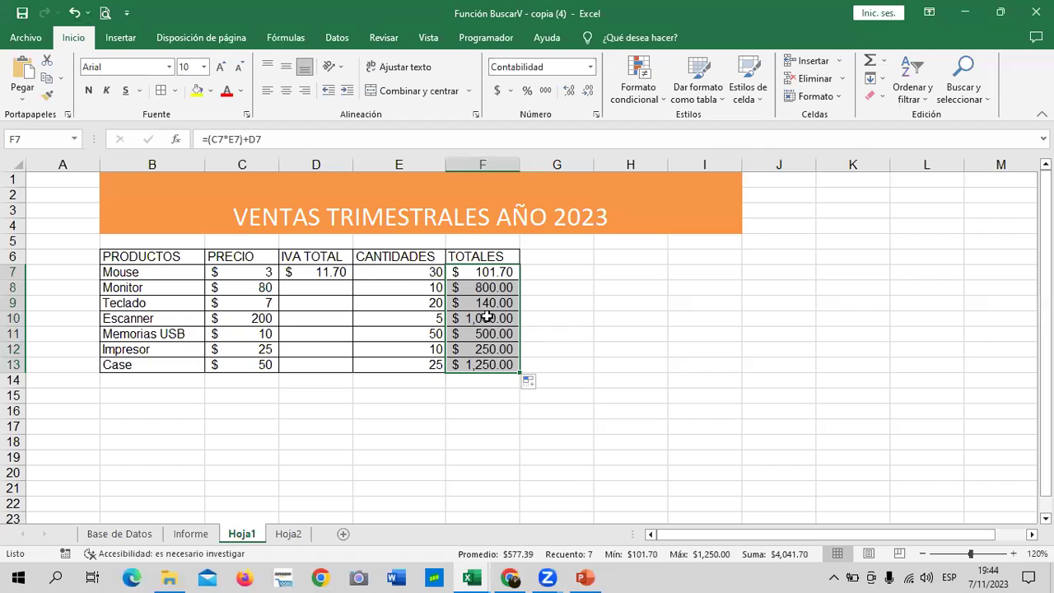
{"action": "left_click", "coordinate": [331, 275]}
{"action": "left_click_drag", "start_coordinate": [353, 280], "coordinate": [353, 368]}
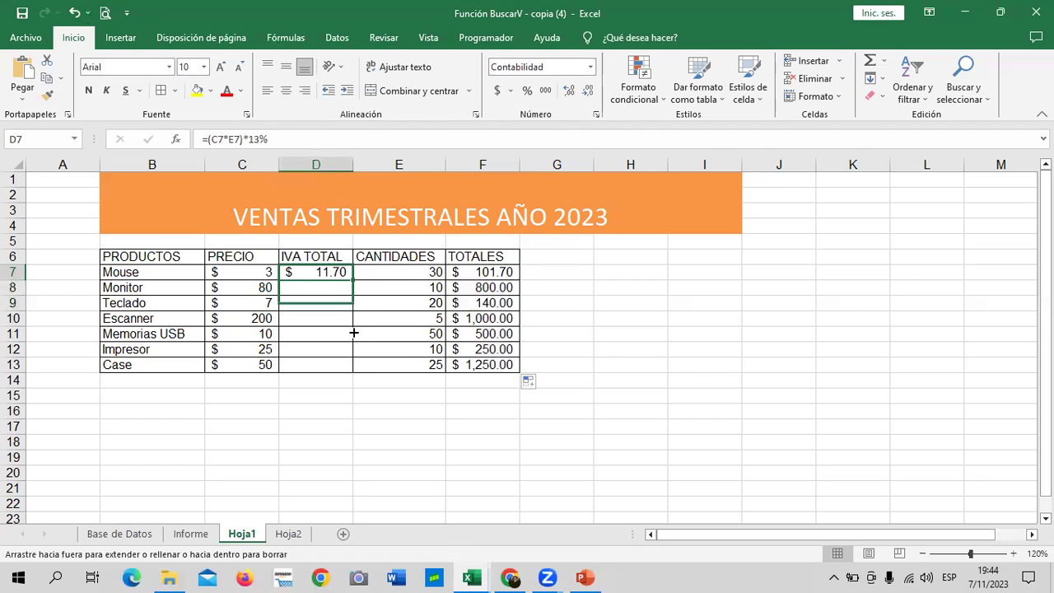
{"action": "left_click", "coordinate": [663, 315]}
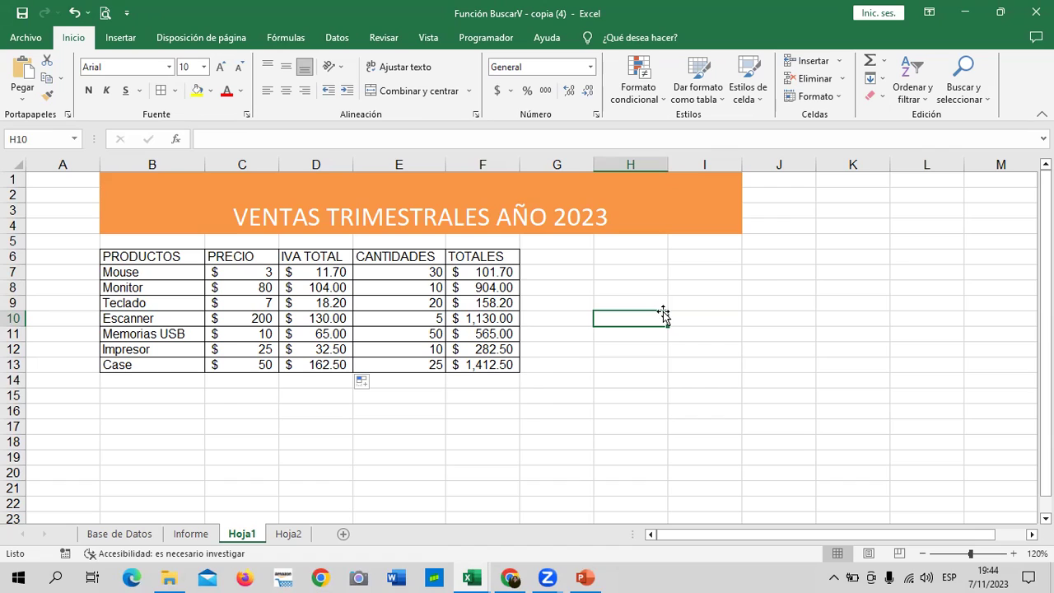
{"action": "left_click", "coordinate": [535, 409]}
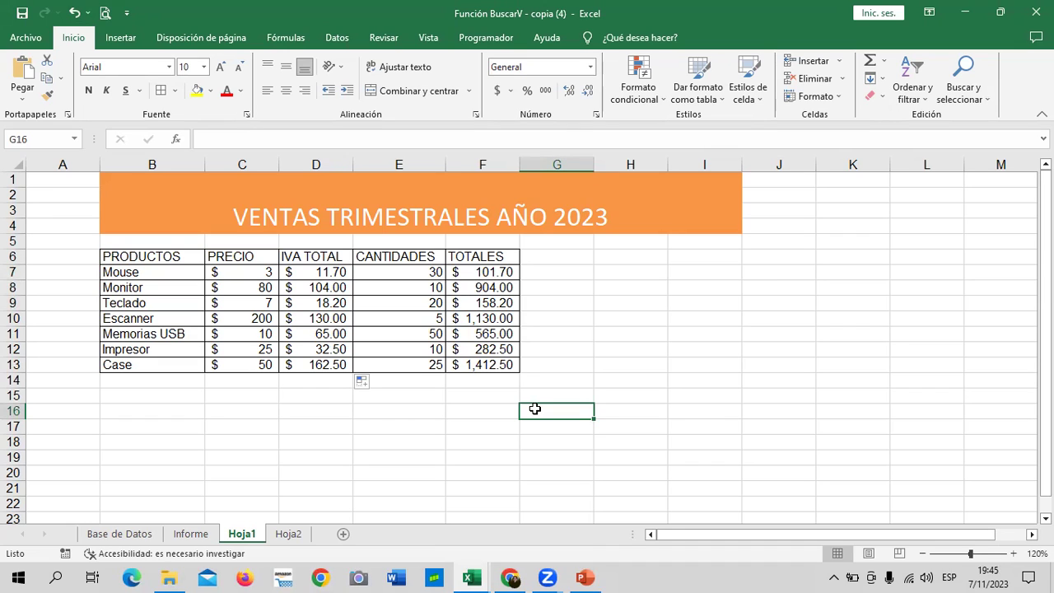
{"action": "left_click", "coordinate": [180, 257]}
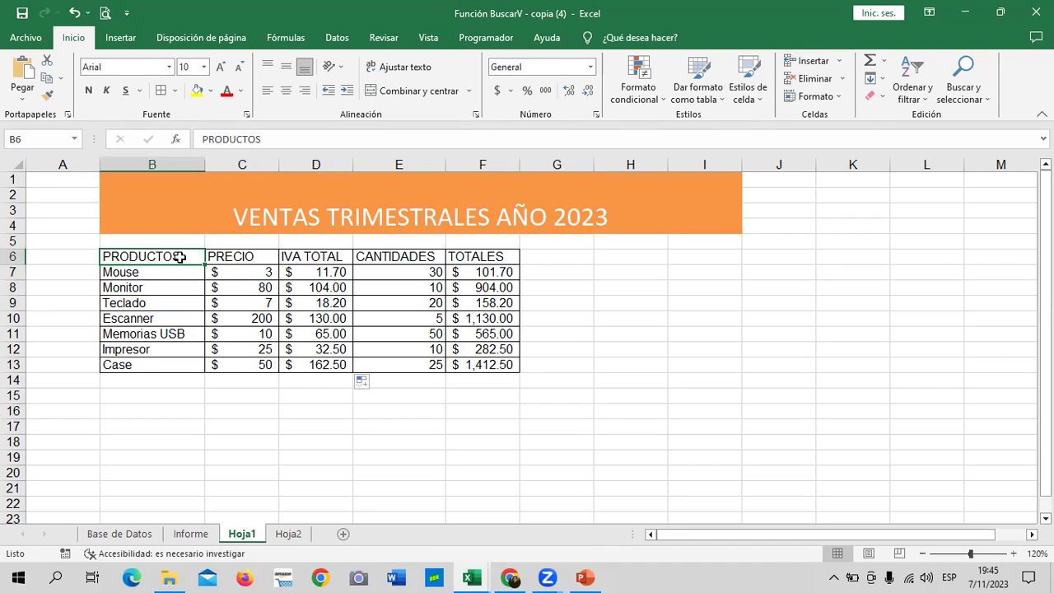
{"action": "left_click_drag", "start_coordinate": [180, 257], "coordinate": [494, 260]}
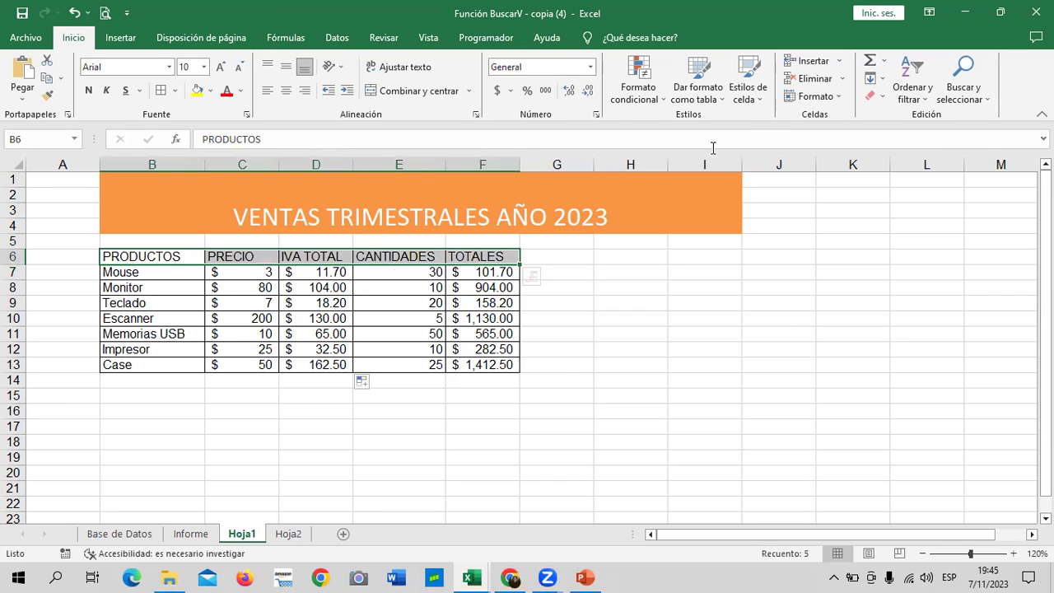
- Give the header row B6:F6 the green Énfasis3 style and a font three sizes larger
{"action": "left_click", "coordinate": [749, 86]}
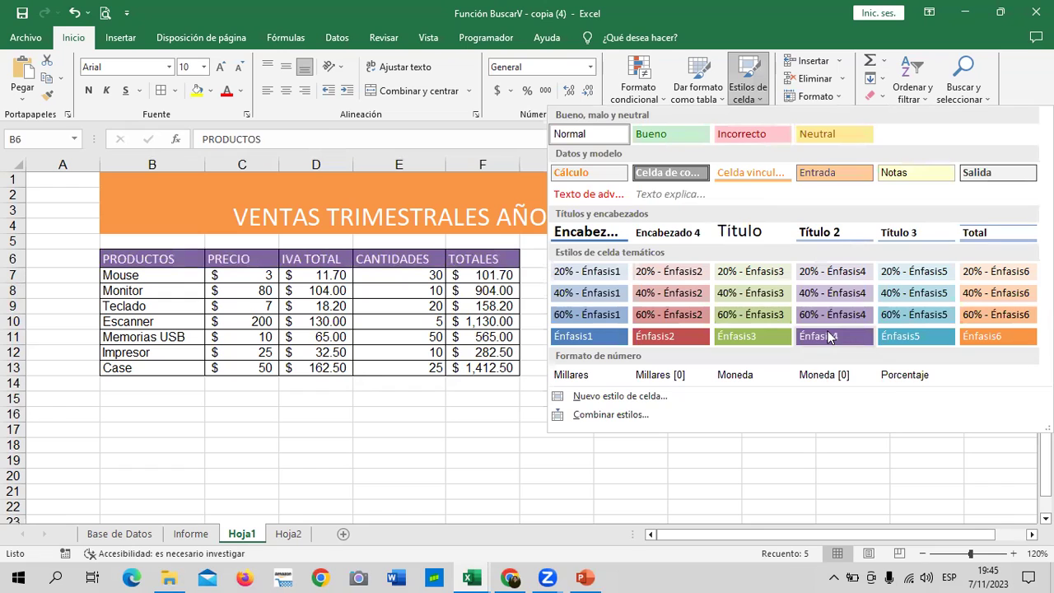
{"action": "left_click", "coordinate": [763, 333]}
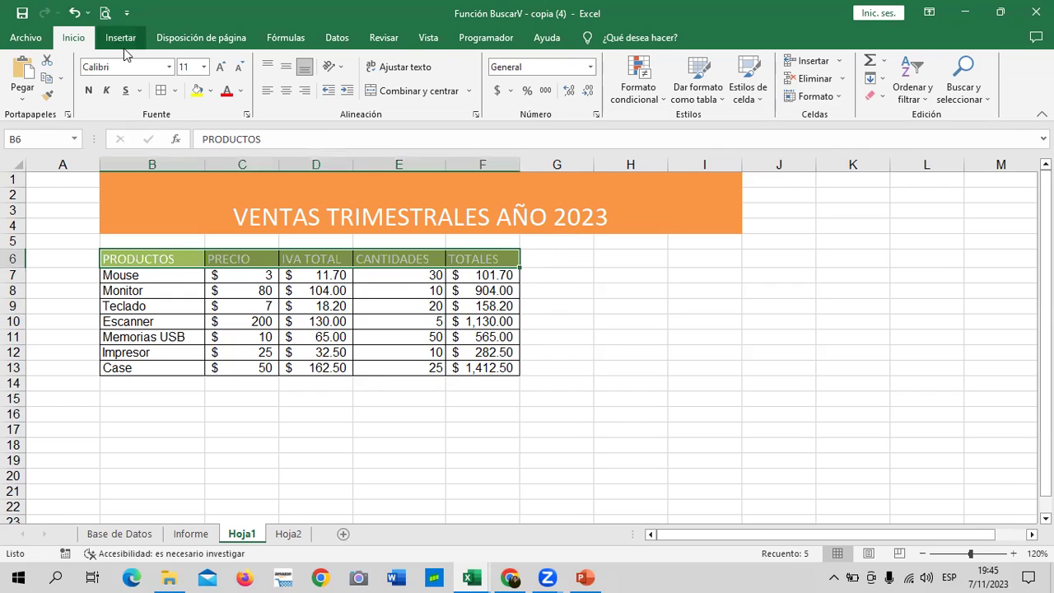
{"action": "left_click", "coordinate": [220, 68]}
{"action": "left_click", "coordinate": [220, 67]}
{"action": "left_click", "coordinate": [220, 67]}
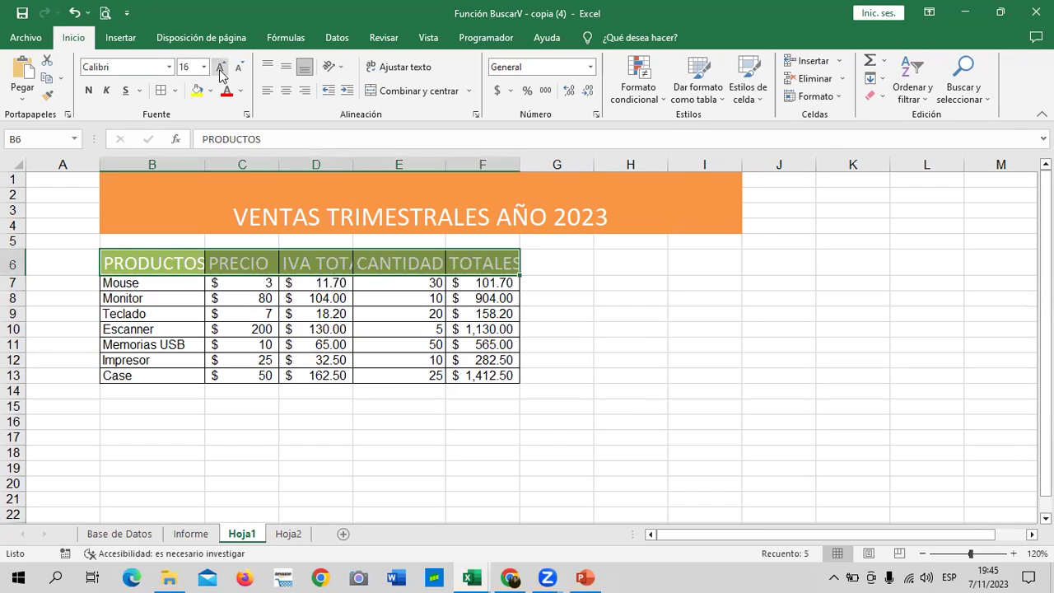
{"action": "left_click", "coordinate": [607, 297]}
- Auto-fit columns F, E, D and B to show TOTALES, CANTIDADES, IVA TOTAL and PRODUCTOS
{"action": "double_click", "coordinate": [519, 165]}
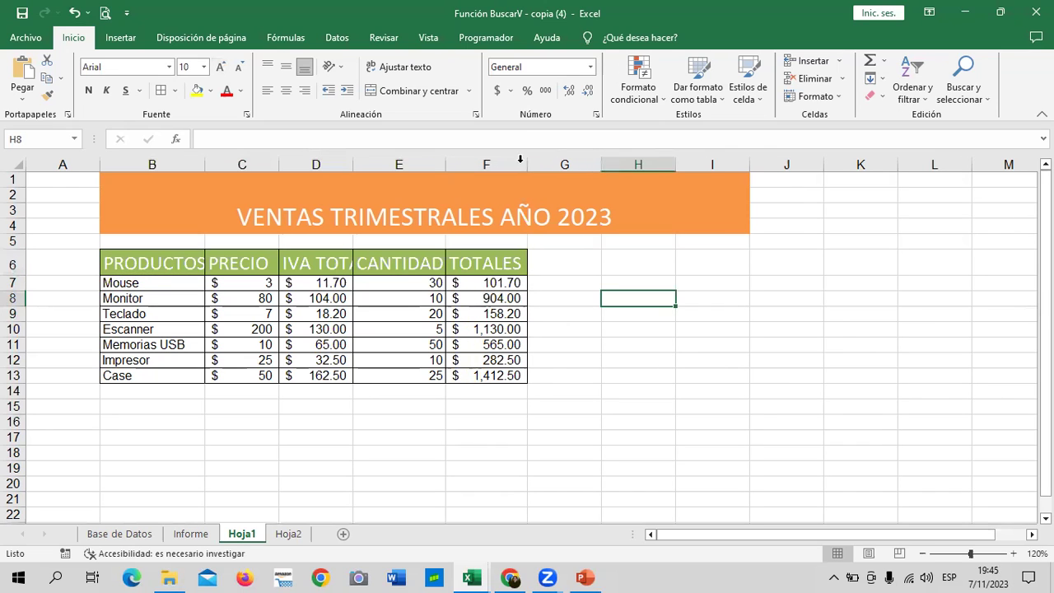
{"action": "double_click", "coordinate": [443, 159]}
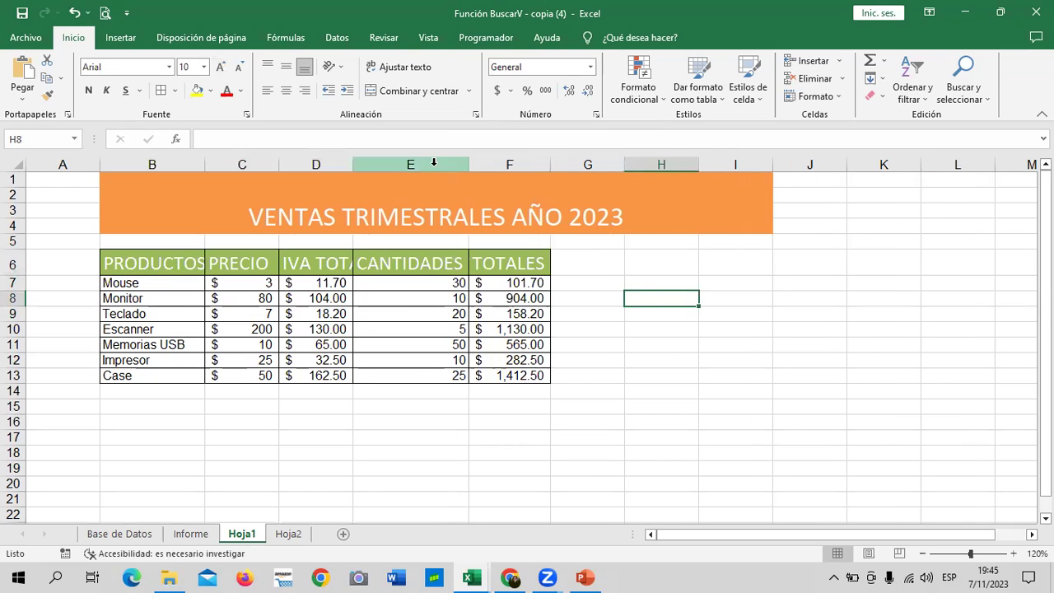
{"action": "double_click", "coordinate": [351, 165]}
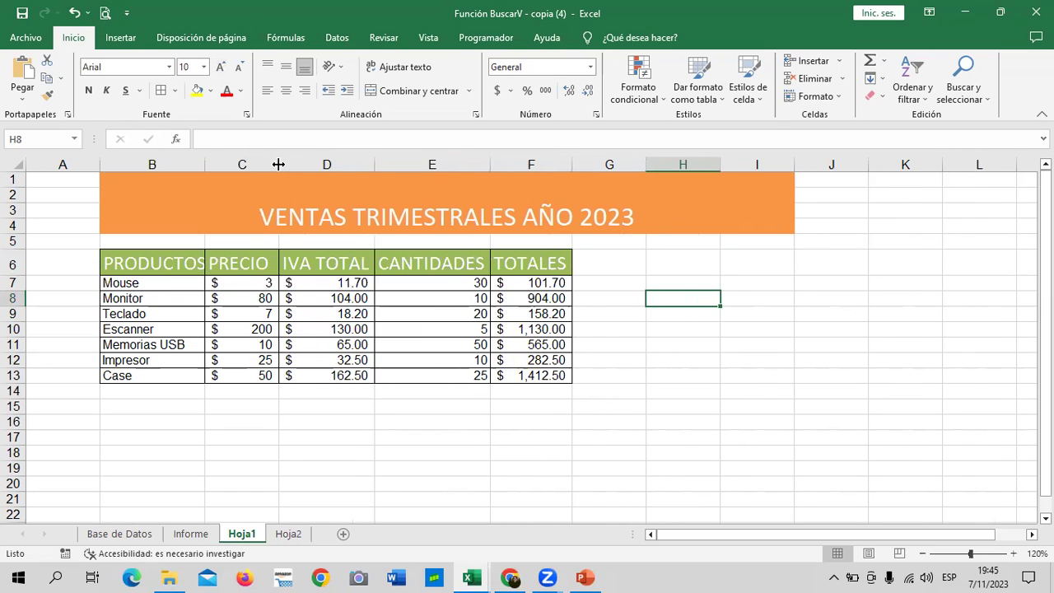
{"action": "double_click", "coordinate": [204, 165]}
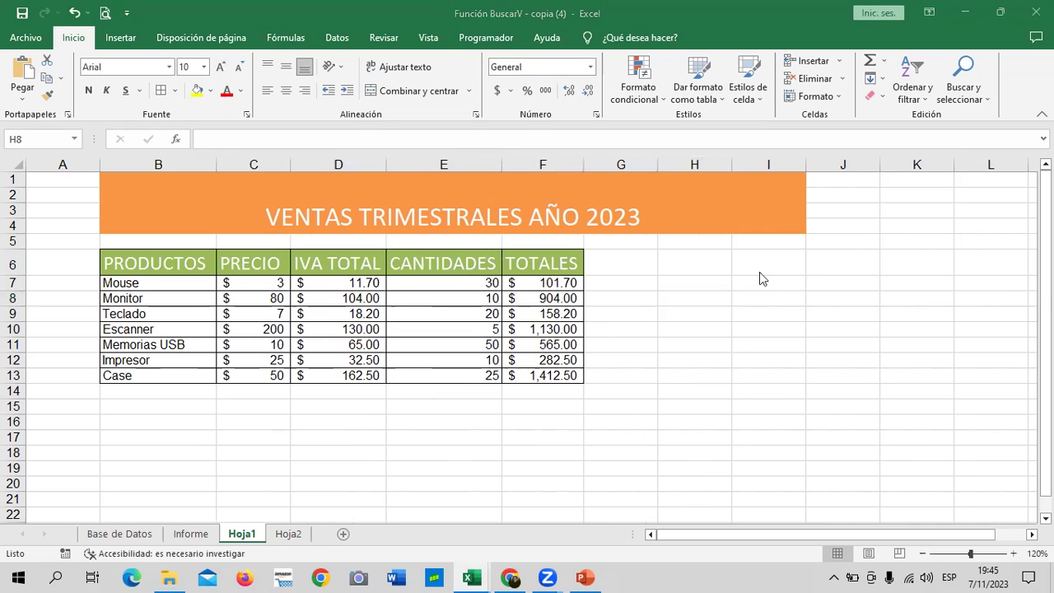
- On Hoja2, delete the empty column F next to the lookup box, keeping Teclado in C4
{"action": "left_click", "coordinate": [290, 535]}
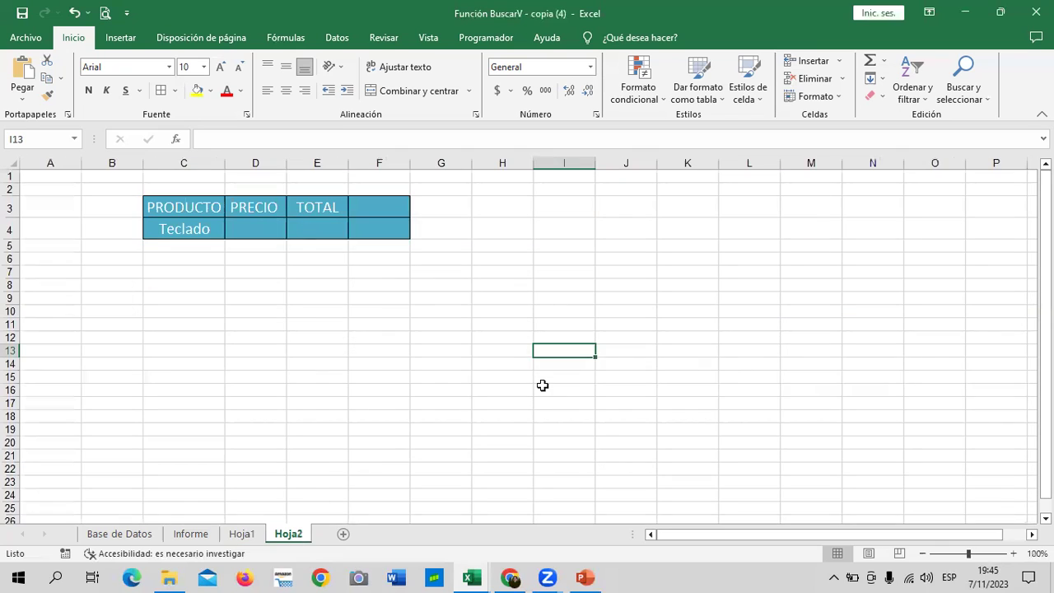
{"action": "left_click", "coordinate": [401, 164]}
{"action": "right_click", "coordinate": [398, 164]}
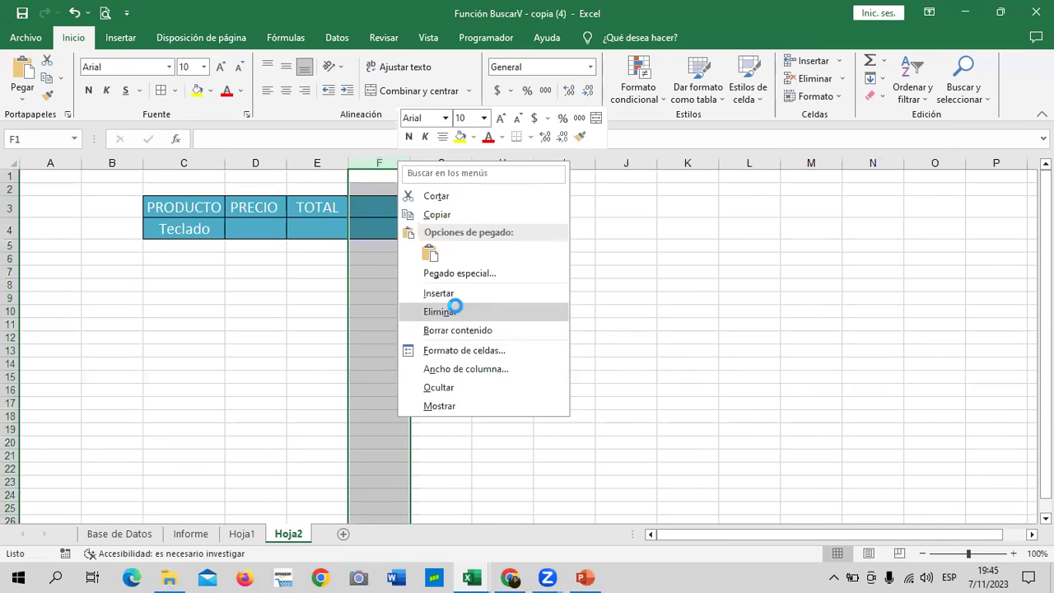
{"action": "left_click", "coordinate": [454, 310]}
{"action": "left_click", "coordinate": [527, 298]}
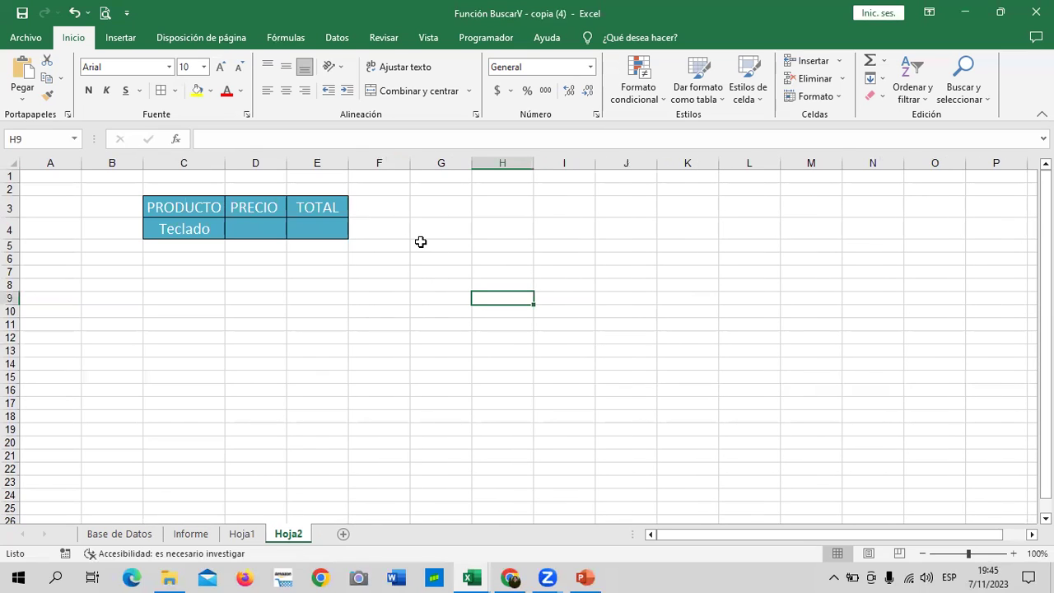
{"action": "left_click", "coordinate": [247, 223]}
{"action": "left_click", "coordinate": [199, 230]}
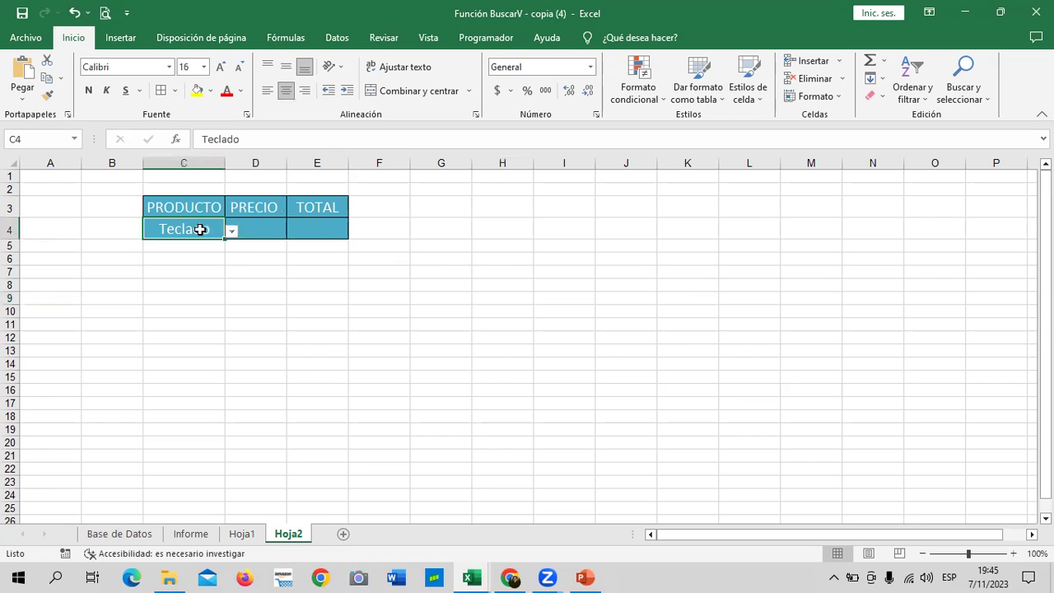
{"action": "left_click", "coordinate": [232, 232]}
{"action": "left_click", "coordinate": [232, 234]}
{"action": "left_click", "coordinate": [252, 232]}
- Start a BUSCARV formula in D4 with C4 as the lookup value
{"action": "type", "text": "="}
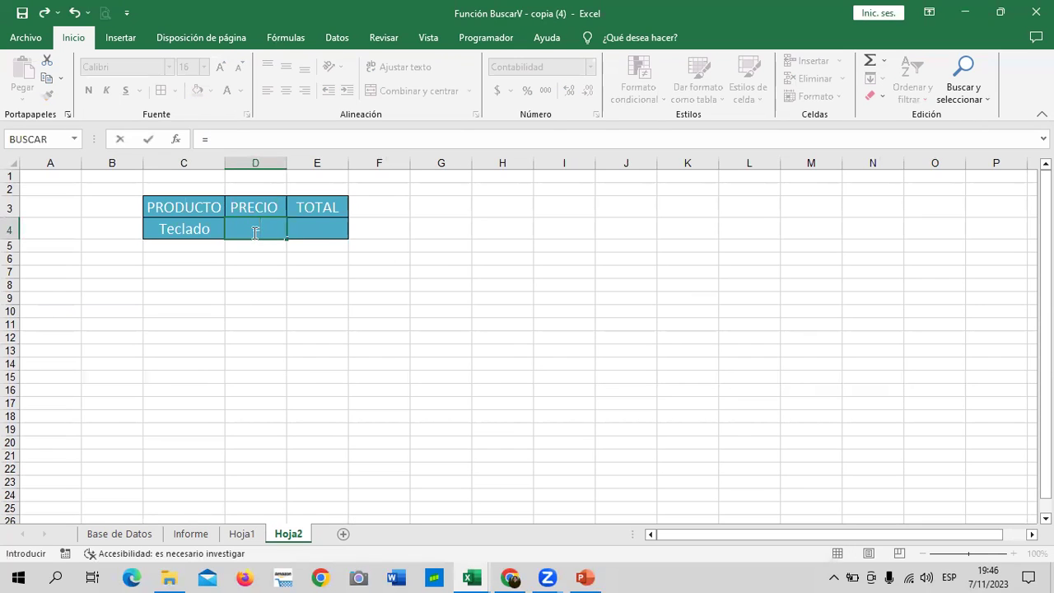
{"action": "type", "text": "BUSCAR"}
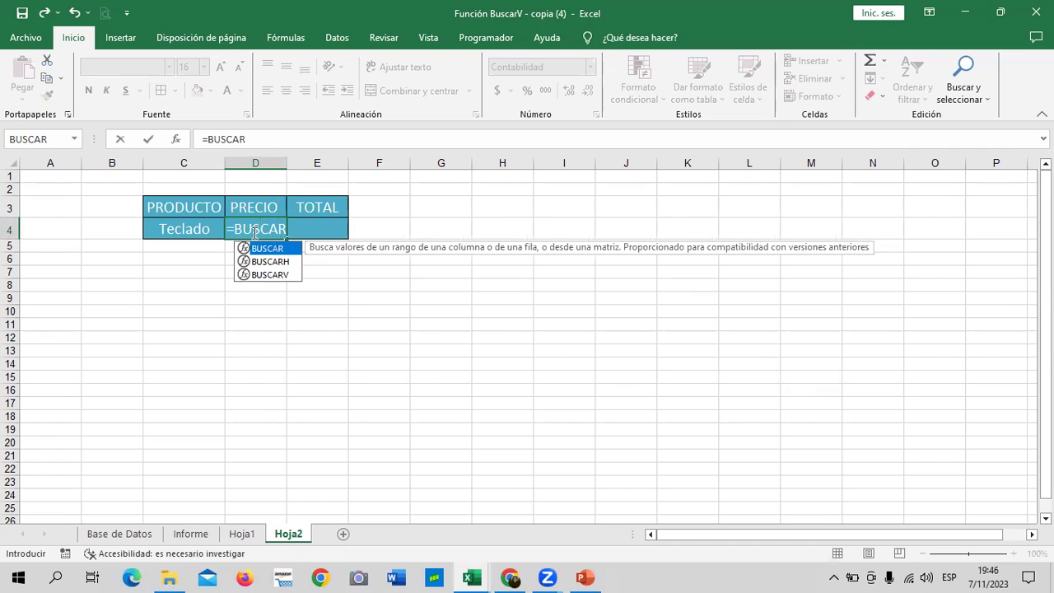
{"action": "double_click", "coordinate": [279, 274]}
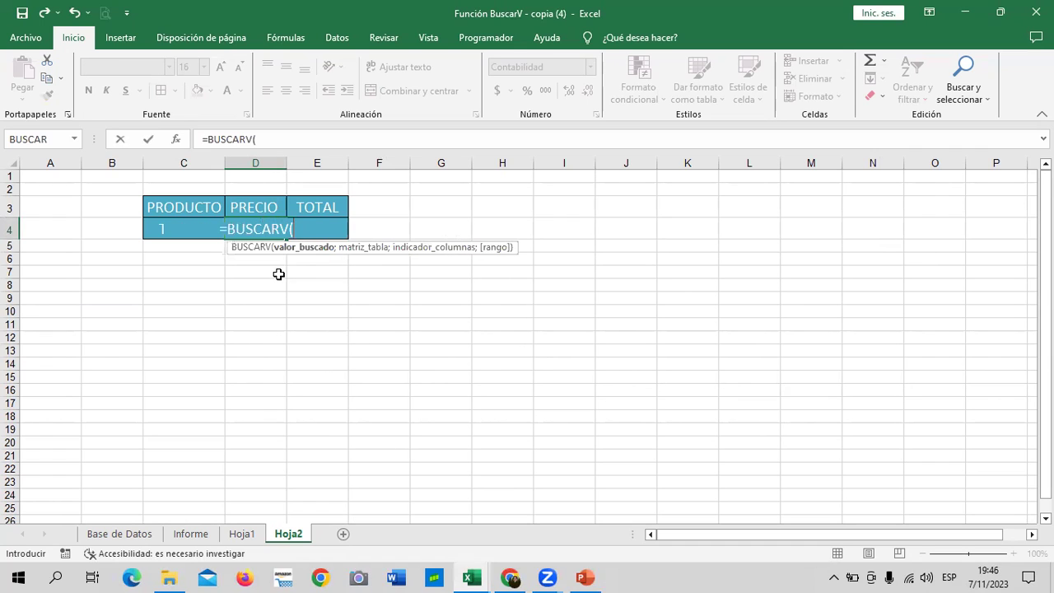
{"action": "left_click", "coordinate": [187, 224]}
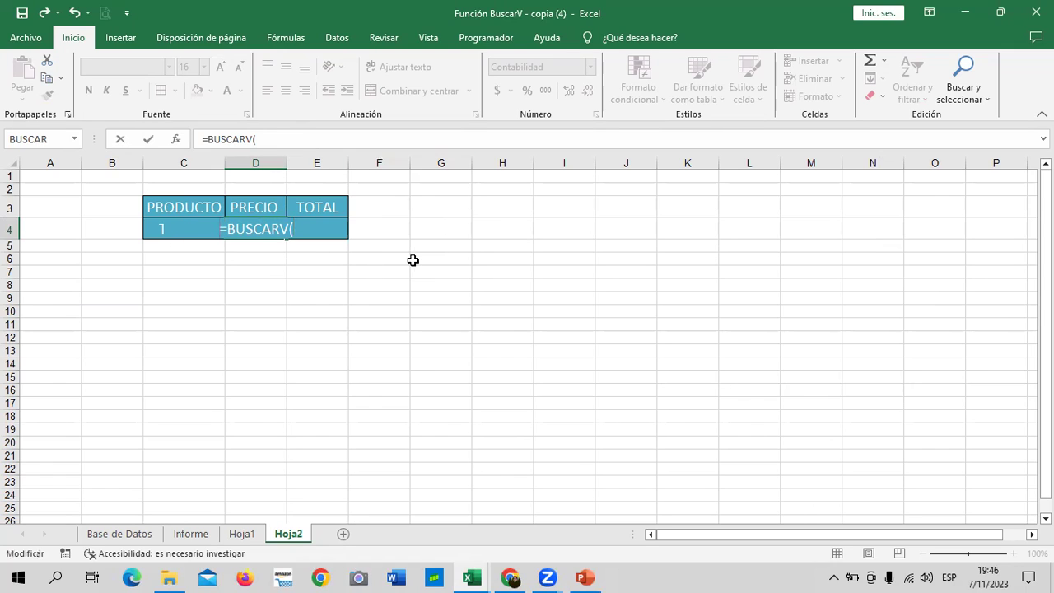
{"action": "type", "text": "c"}
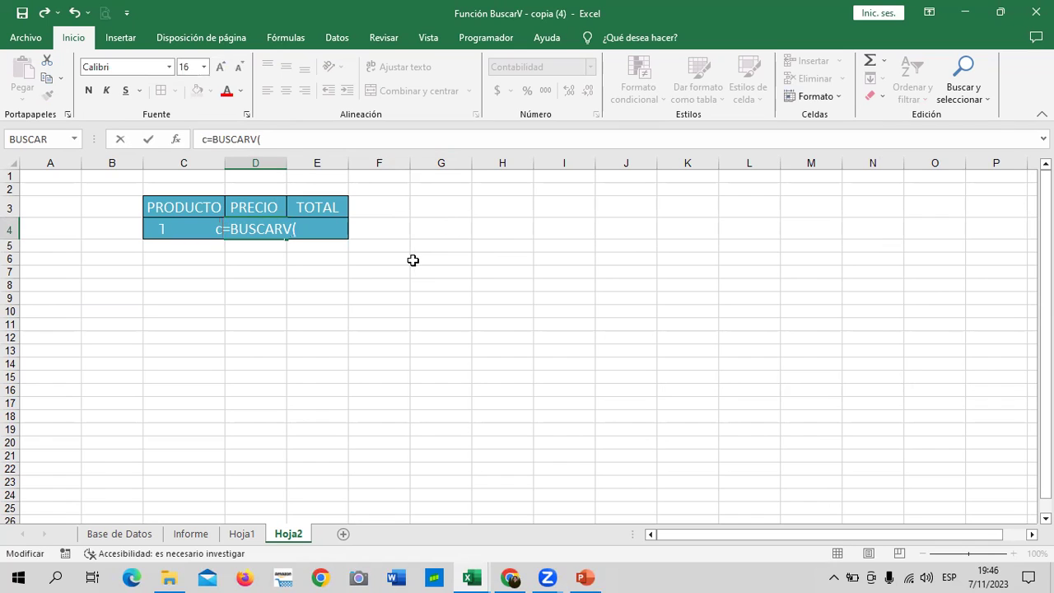
{"action": "key", "text": "BackSpace"}
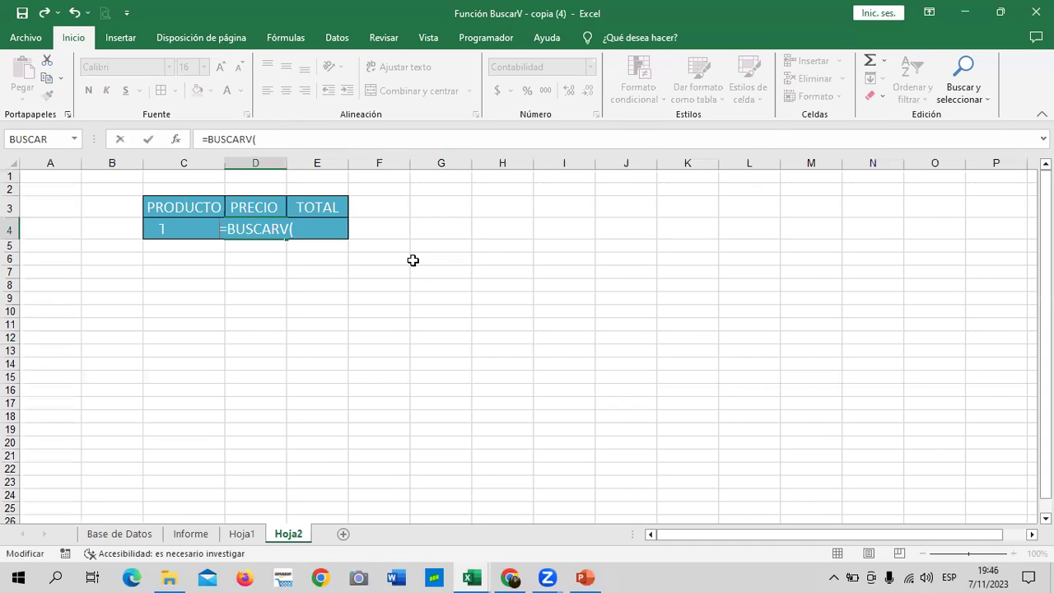
{"action": "left_click", "coordinate": [346, 138]}
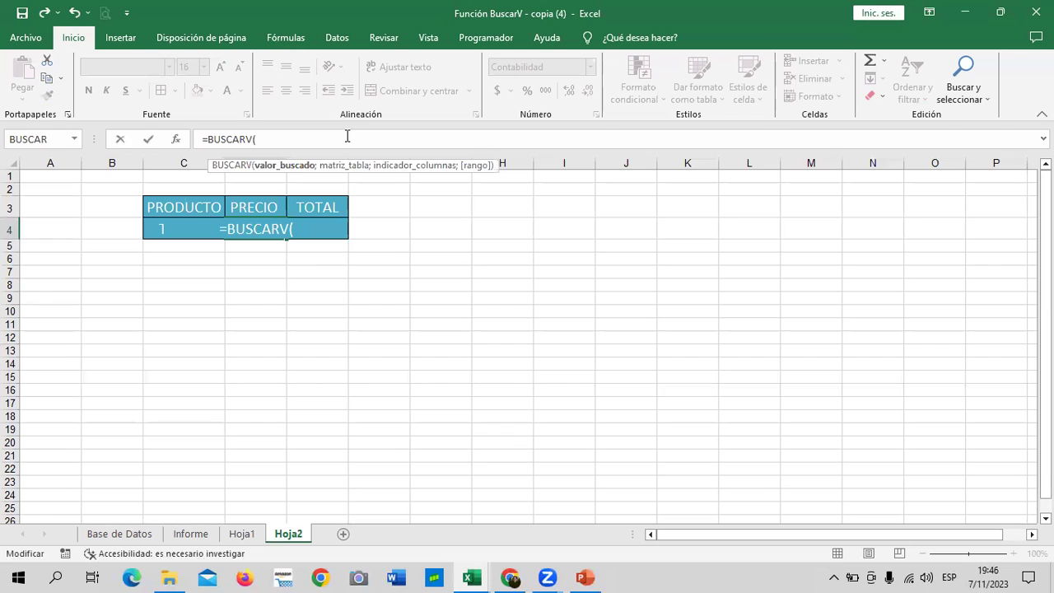
{"action": "type", "text": "c4"}
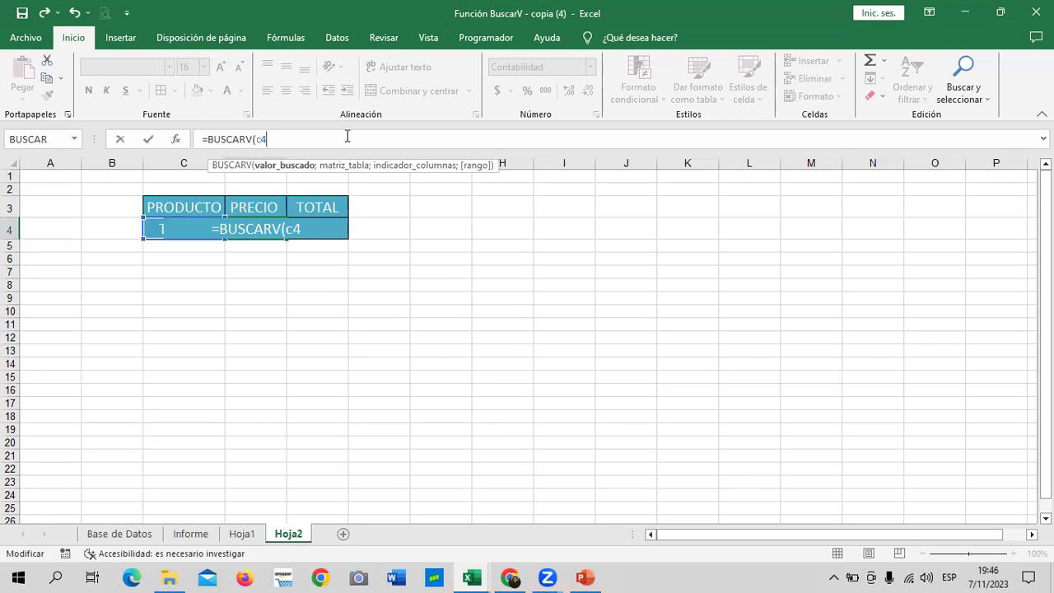
{"action": "key", "text": "BackSpace"}
{"action": "key", "text": "BackSpace"}
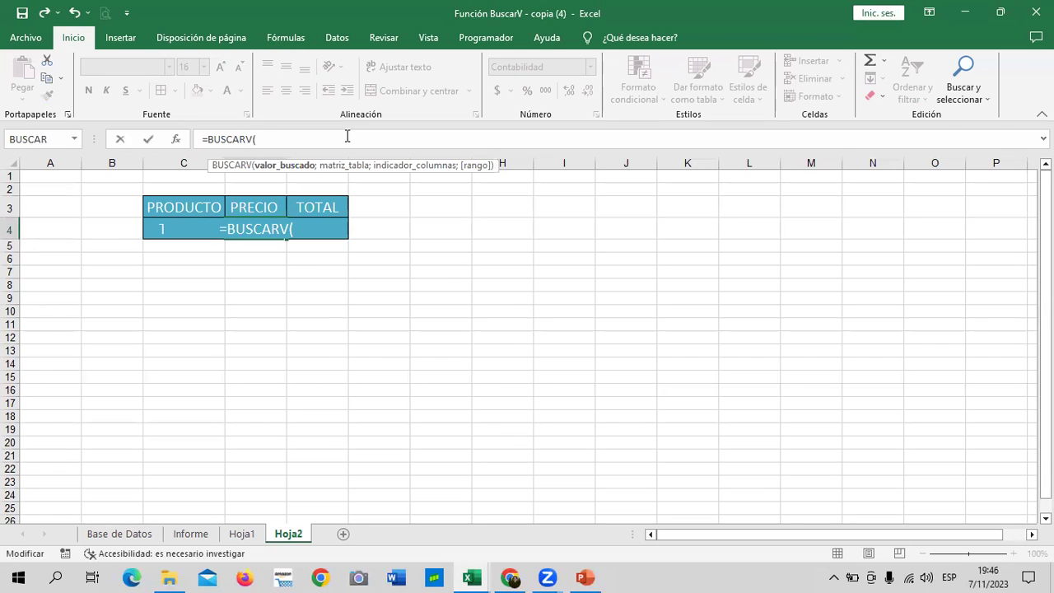
{"action": "type", "text": "C4;"}
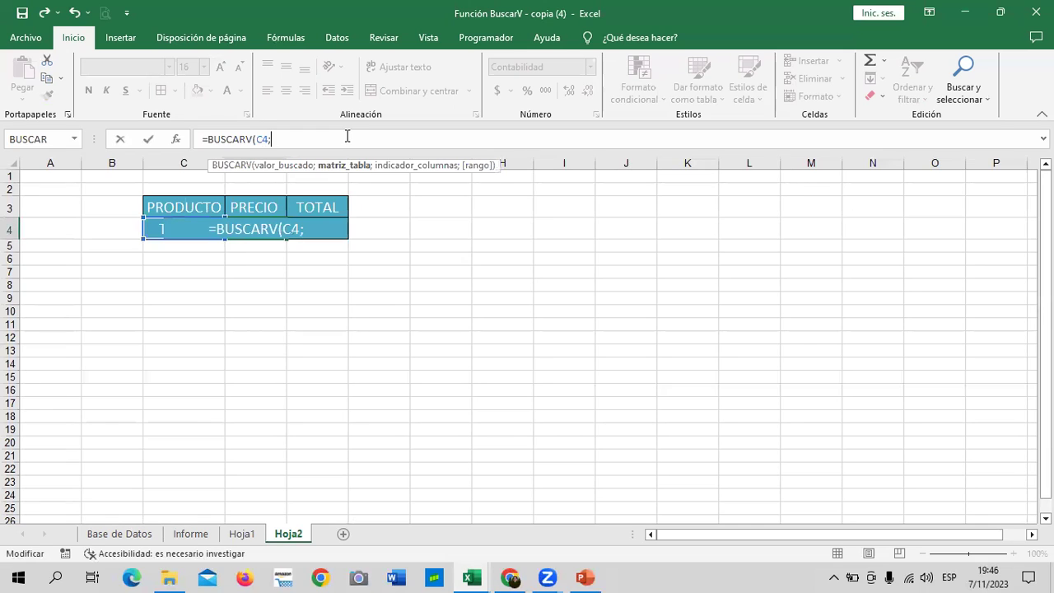
- Complete it as =BUSCARV(C4;Hoja1!B6:F13;2;FALSO) for an exact-match price
{"action": "left_click", "coordinate": [242, 533]}
{"action": "left_click_drag", "start_coordinate": [194, 261], "coordinate": [560, 375]}
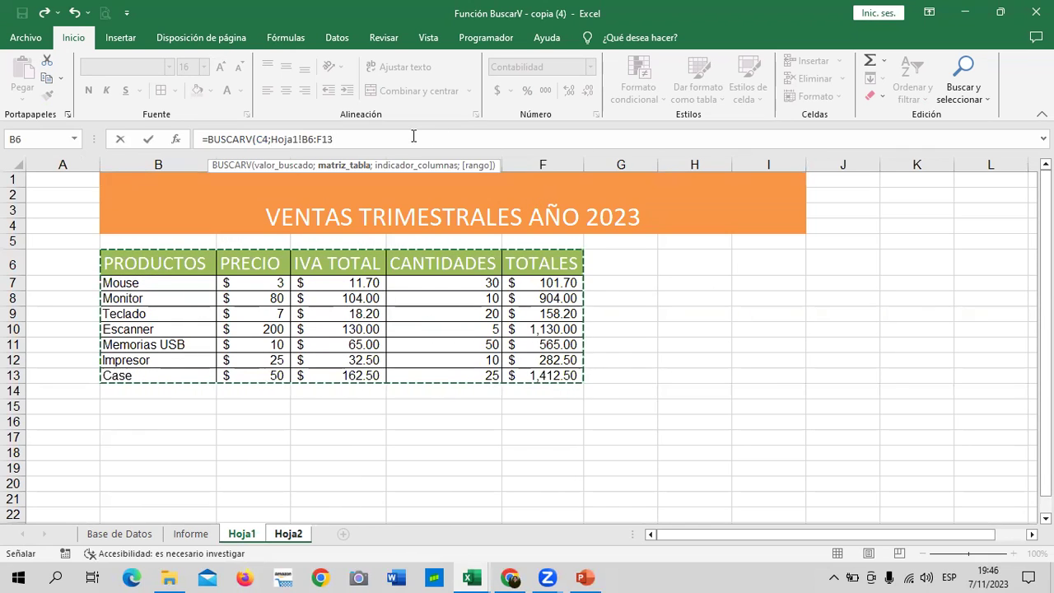
{"action": "type", "text": ";2"}
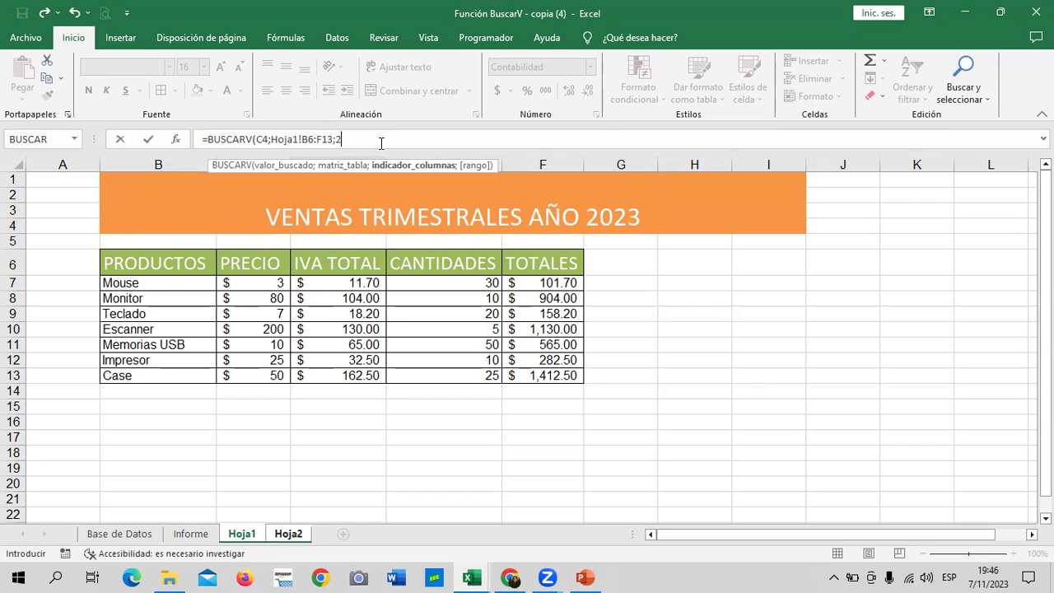
{"action": "type", "text": ";"}
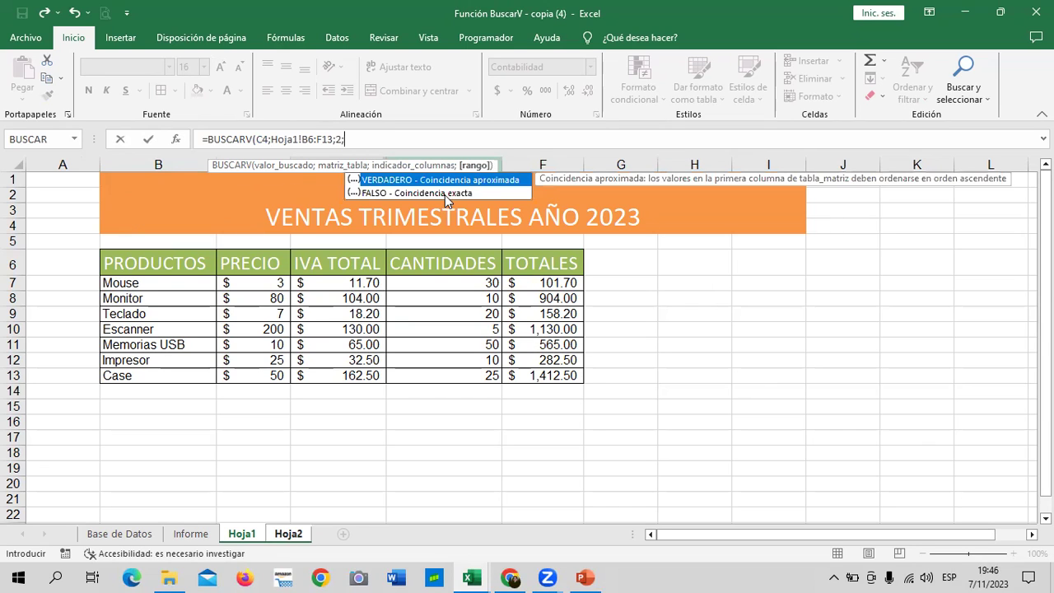
{"action": "double_click", "coordinate": [445, 194]}
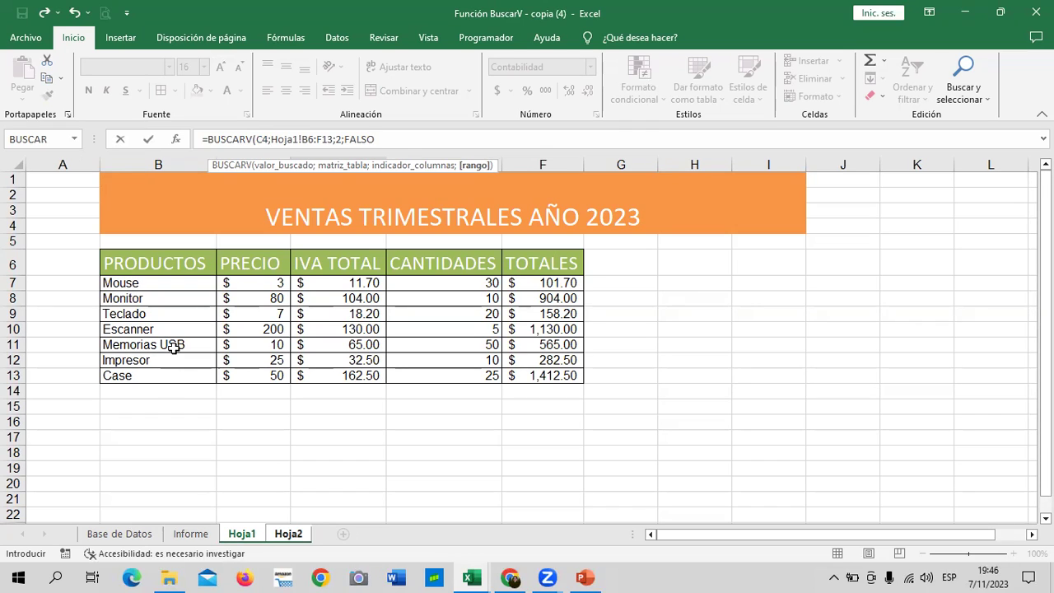
{"action": "type", "text": ")"}
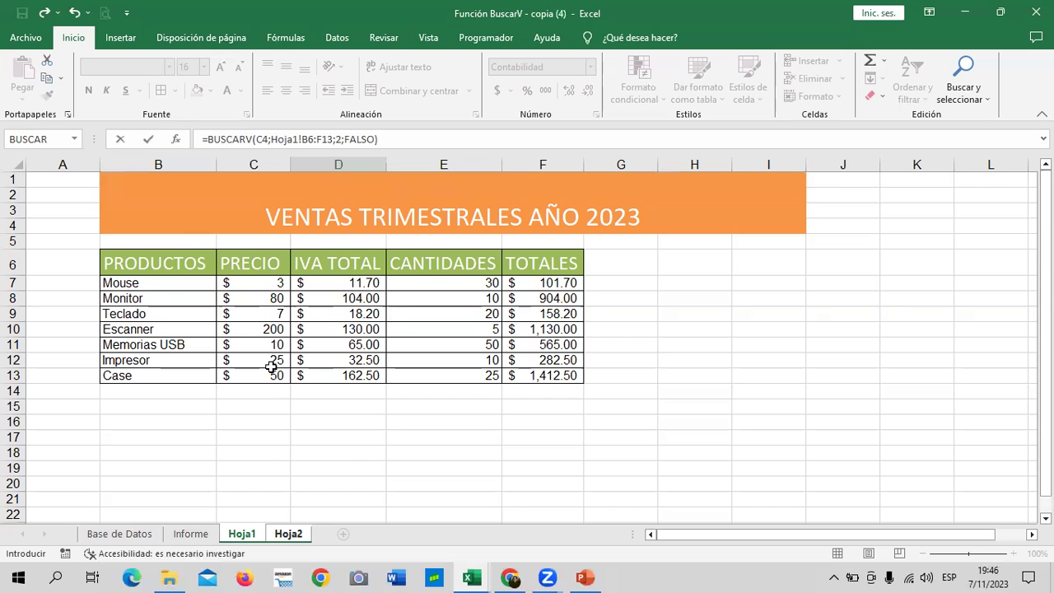
{"action": "key", "text": "Return"}
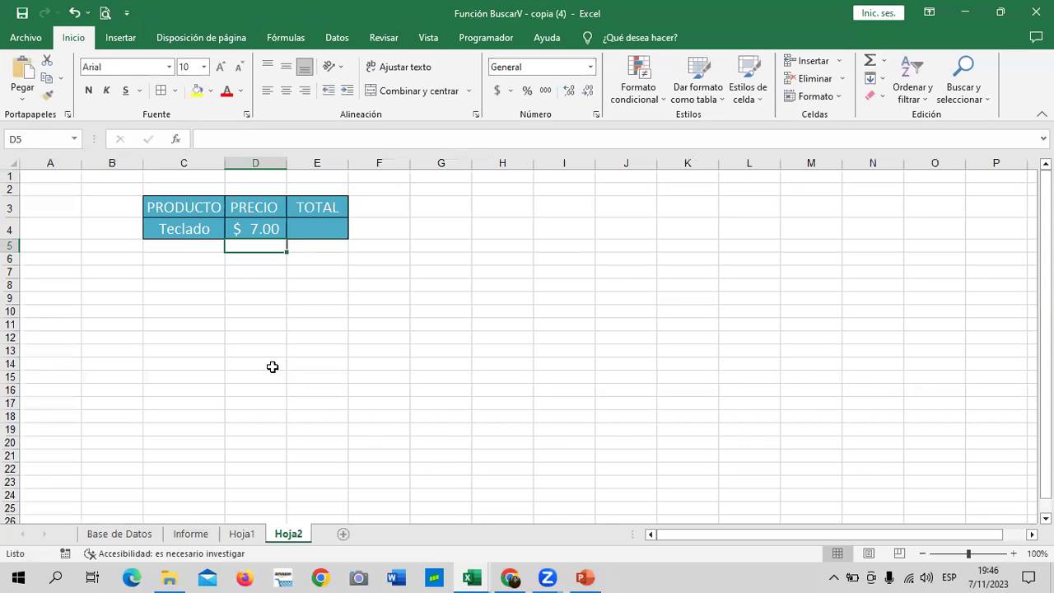
- Test the price lookup by choosing Mouse, Impresor and then Case in C4
{"action": "left_click", "coordinate": [486, 271]}
{"action": "left_click", "coordinate": [174, 229]}
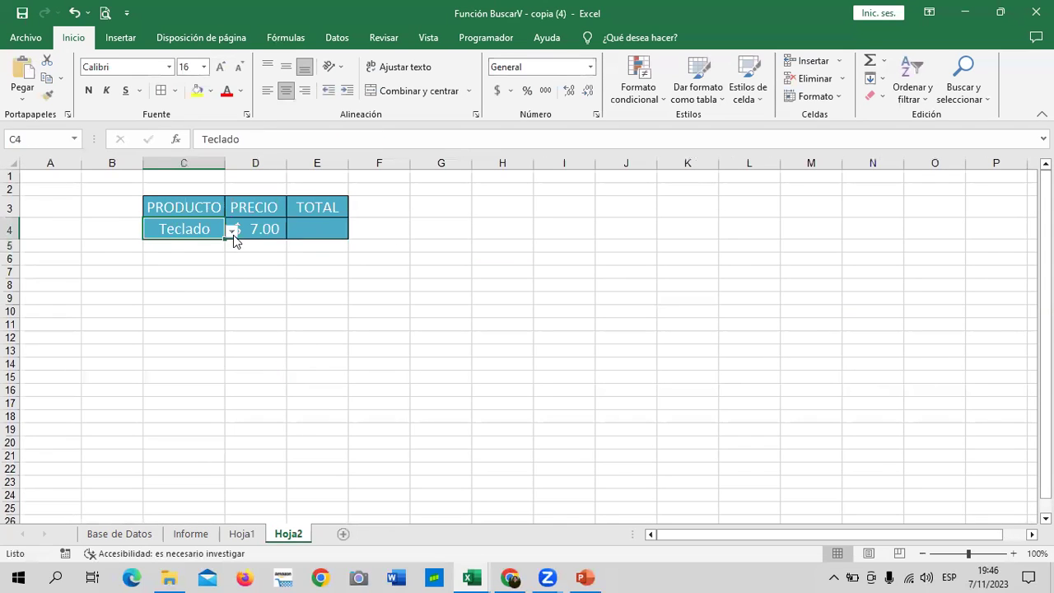
{"action": "left_click", "coordinate": [232, 232]}
{"action": "left_click", "coordinate": [211, 245]}
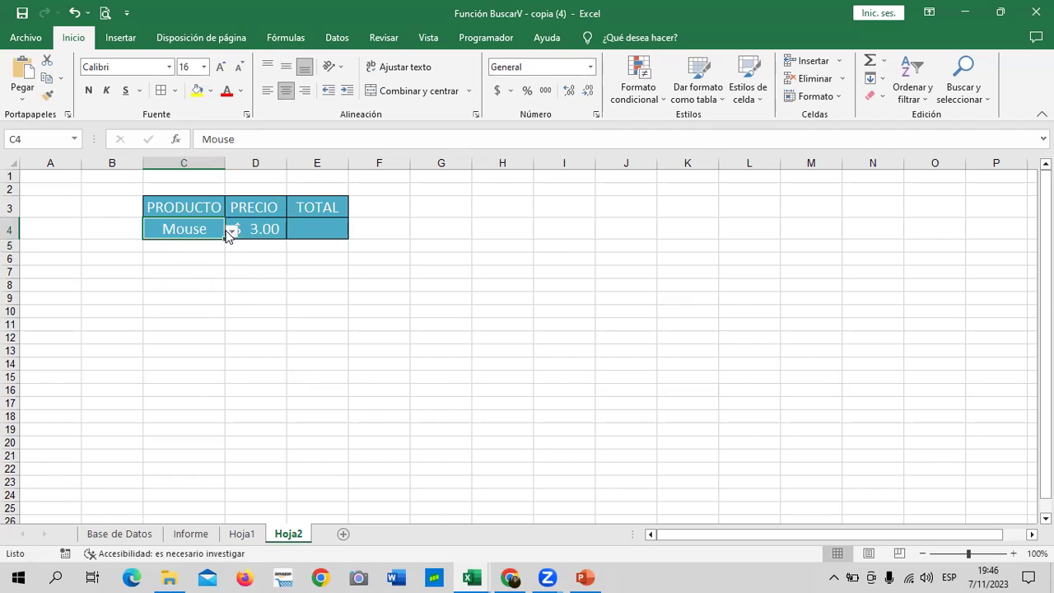
{"action": "left_click", "coordinate": [231, 231]}
{"action": "left_click", "coordinate": [202, 295]}
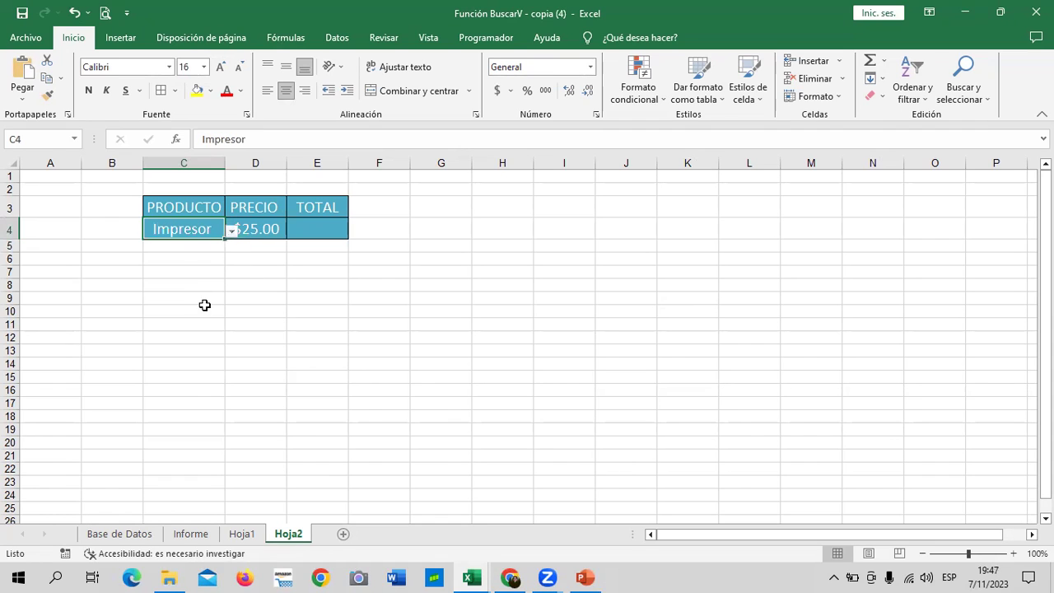
{"action": "left_click", "coordinate": [232, 231]}
{"action": "left_click", "coordinate": [207, 303]}
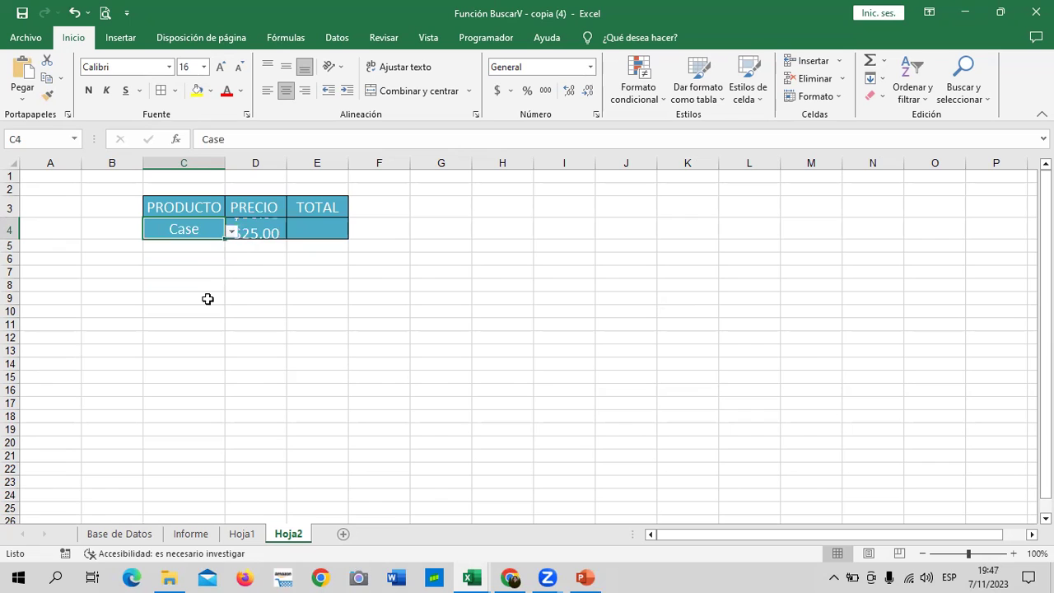
- Begin a BUSCARV formula in E4 using C4 as the lookup value
{"action": "left_click", "coordinate": [306, 230]}
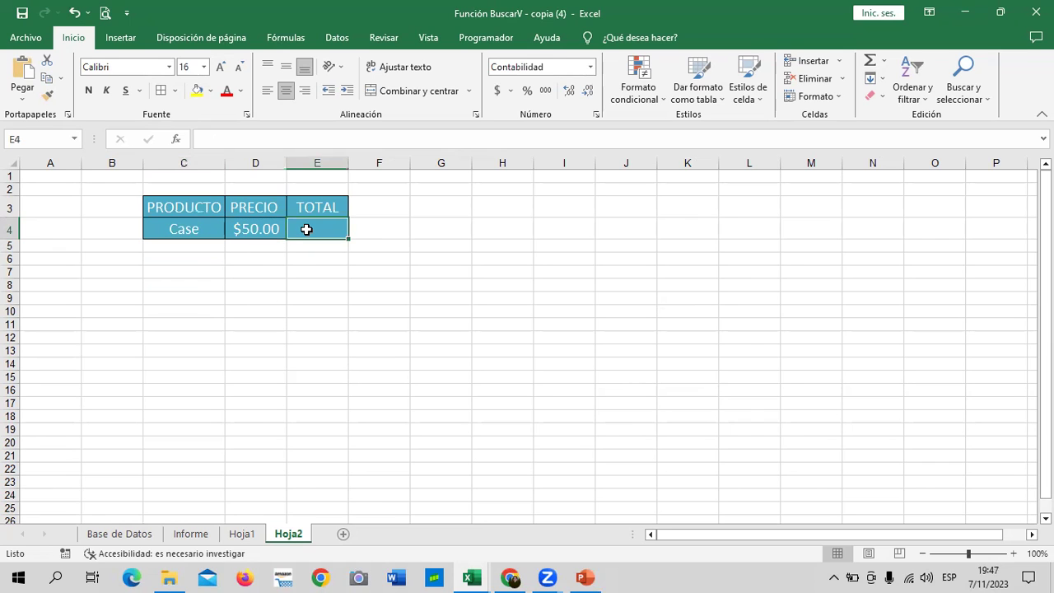
{"action": "type", "text": "=BU"}
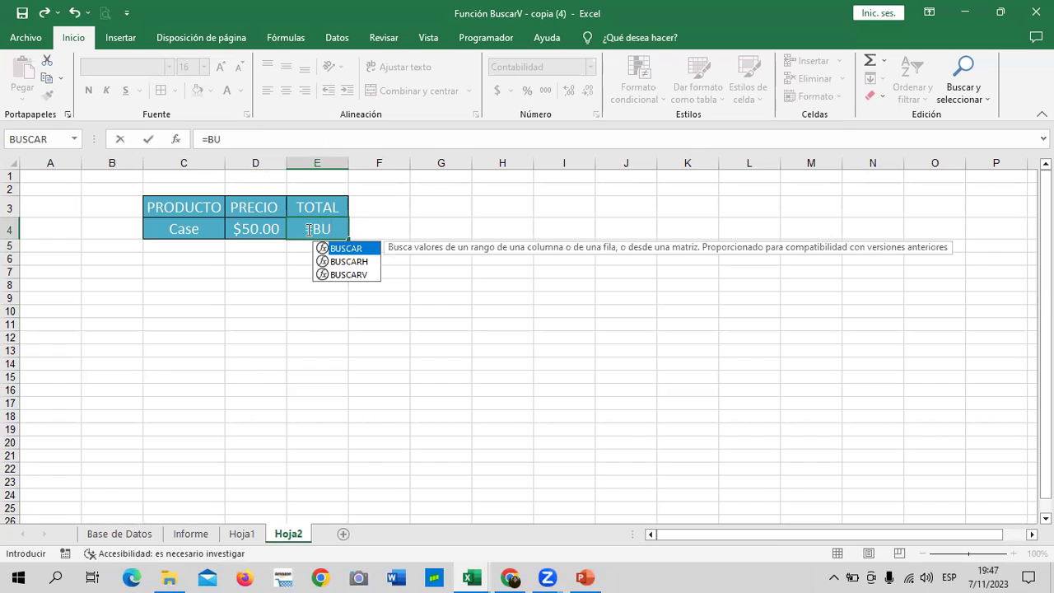
{"action": "double_click", "coordinate": [365, 275]}
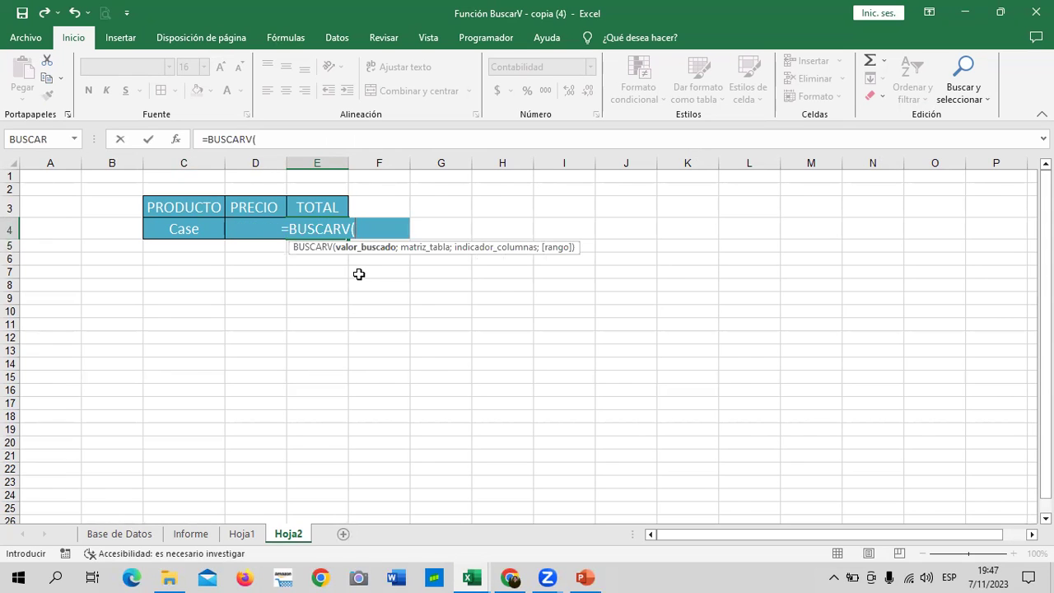
{"action": "left_click", "coordinate": [187, 229]}
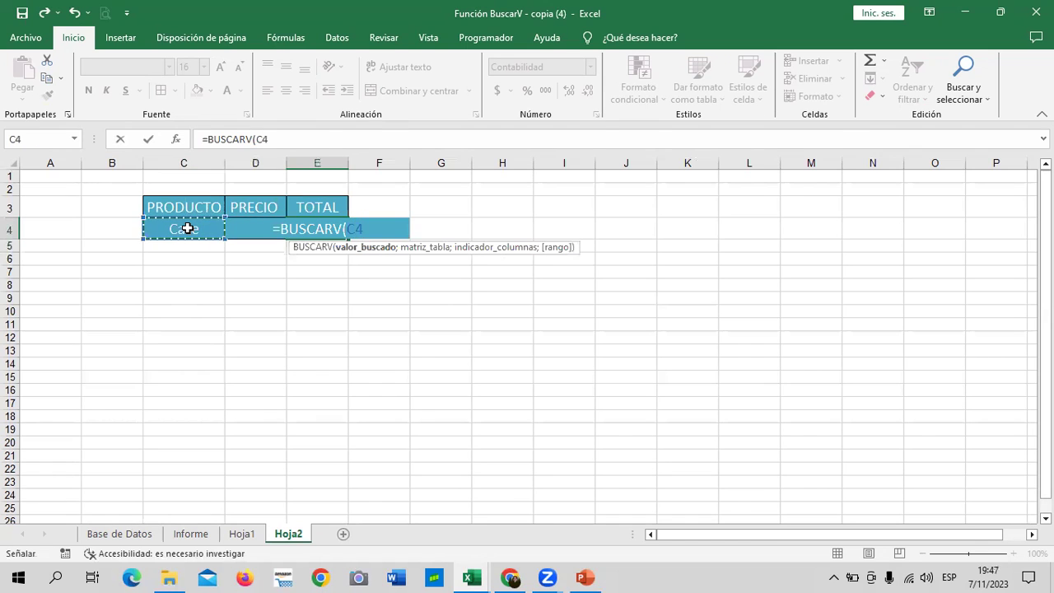
{"action": "type", "text": ";"}
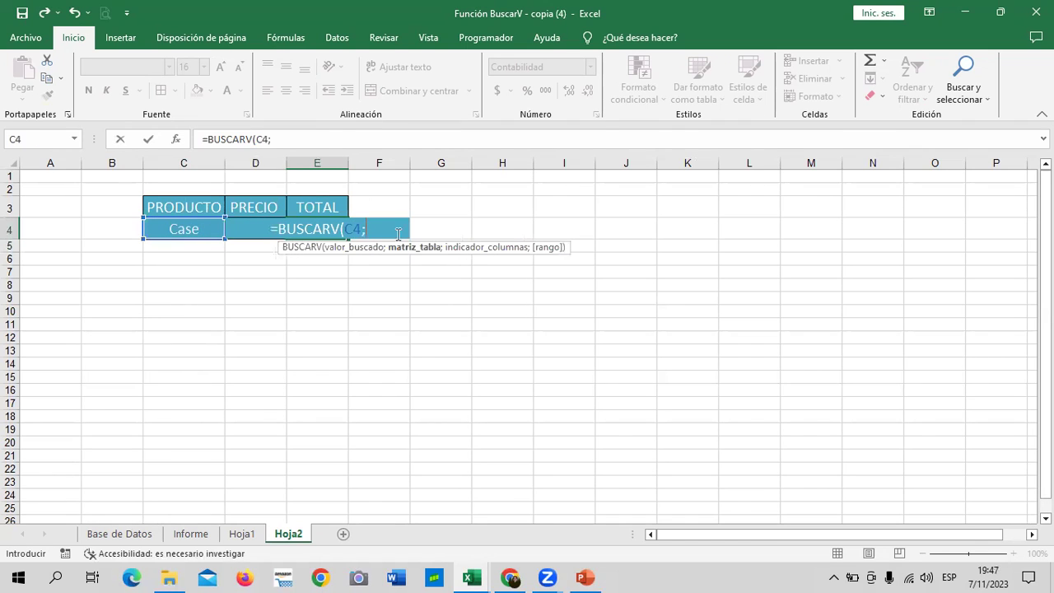
- Finish it with range Hoja1!B6:F13, column 5 and FALSO, showing $1,412.50 for Case
{"action": "left_click", "coordinate": [244, 535]}
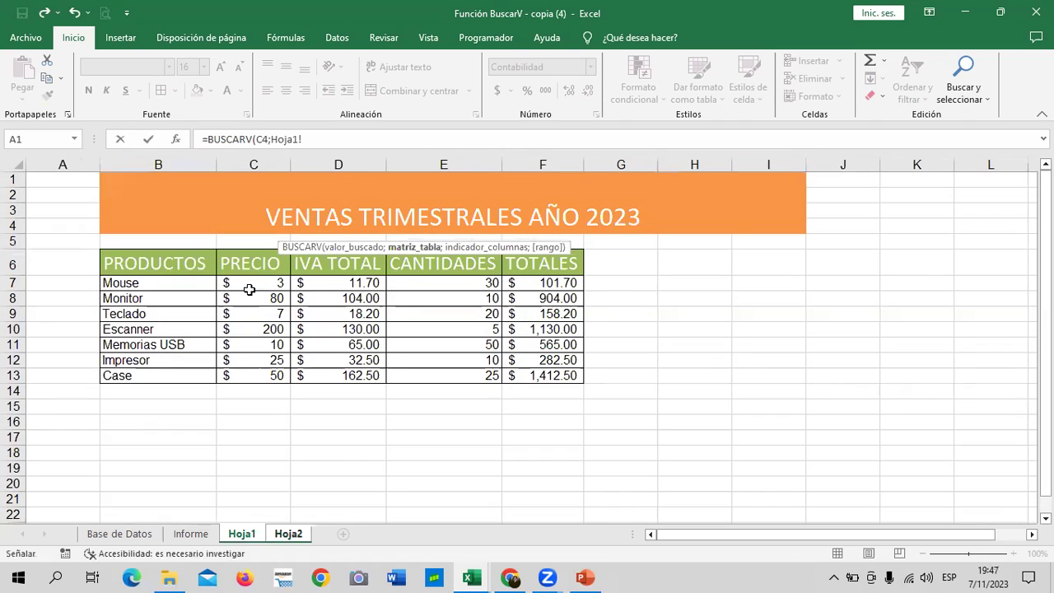
{"action": "left_click_drag", "start_coordinate": [188, 263], "coordinate": [549, 380]}
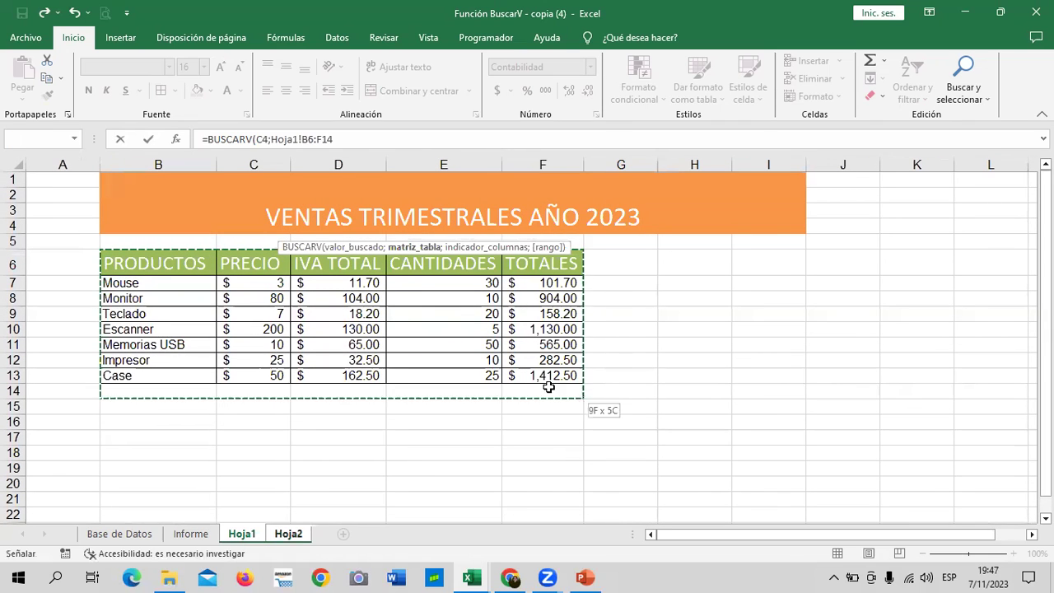
{"action": "left_click", "coordinate": [441, 137]}
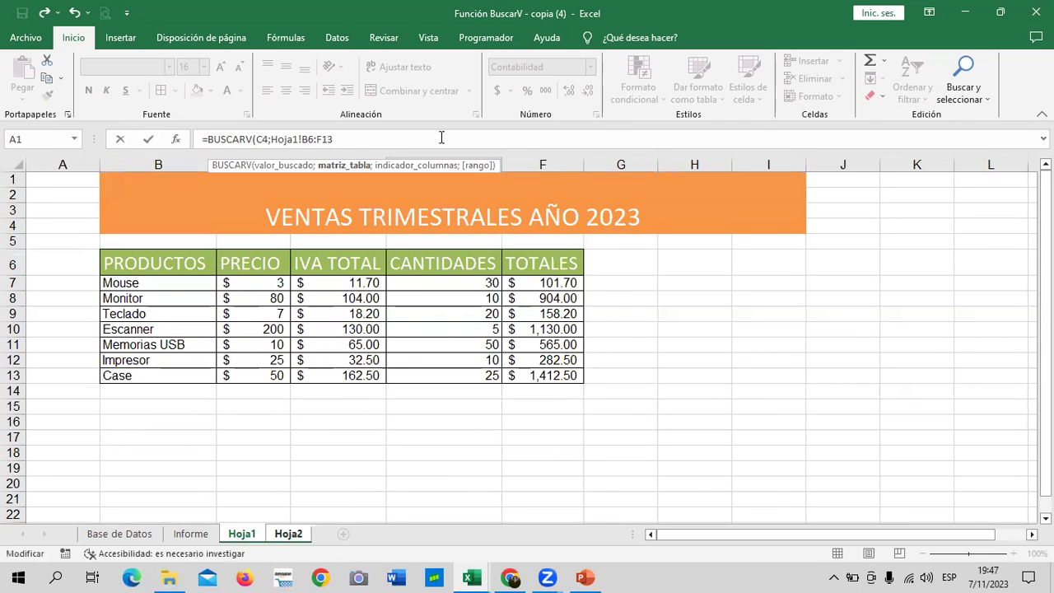
{"action": "type", "text": ";5"}
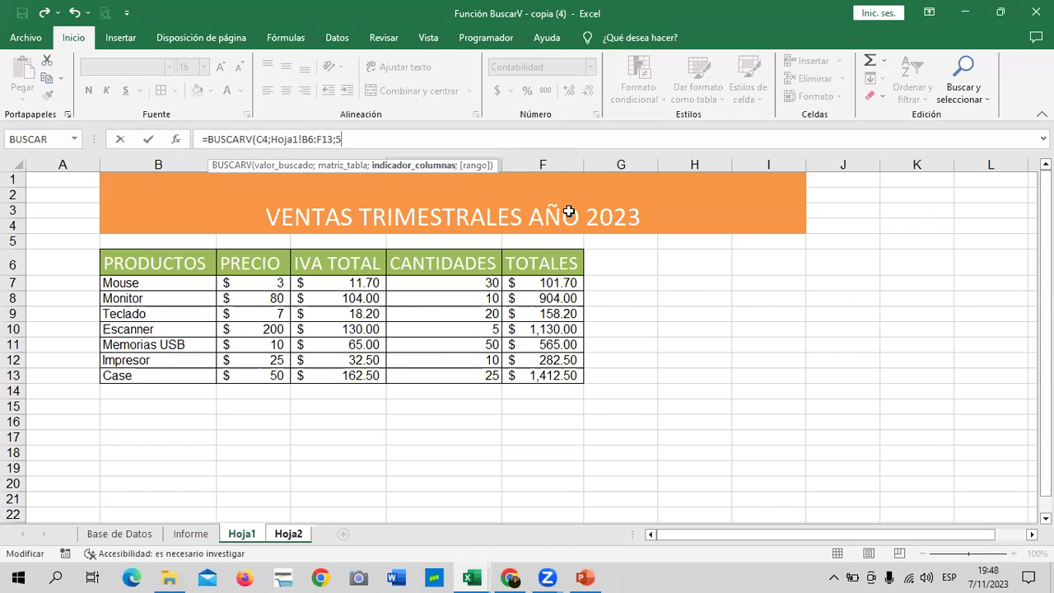
{"action": "type", "text": ";"}
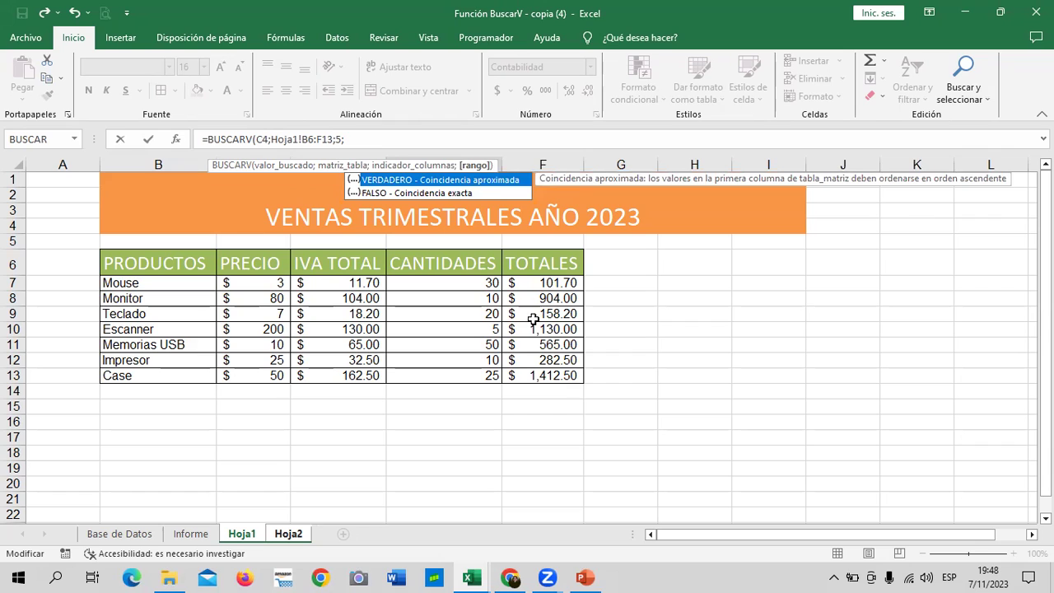
{"action": "left_click", "coordinate": [454, 193]}
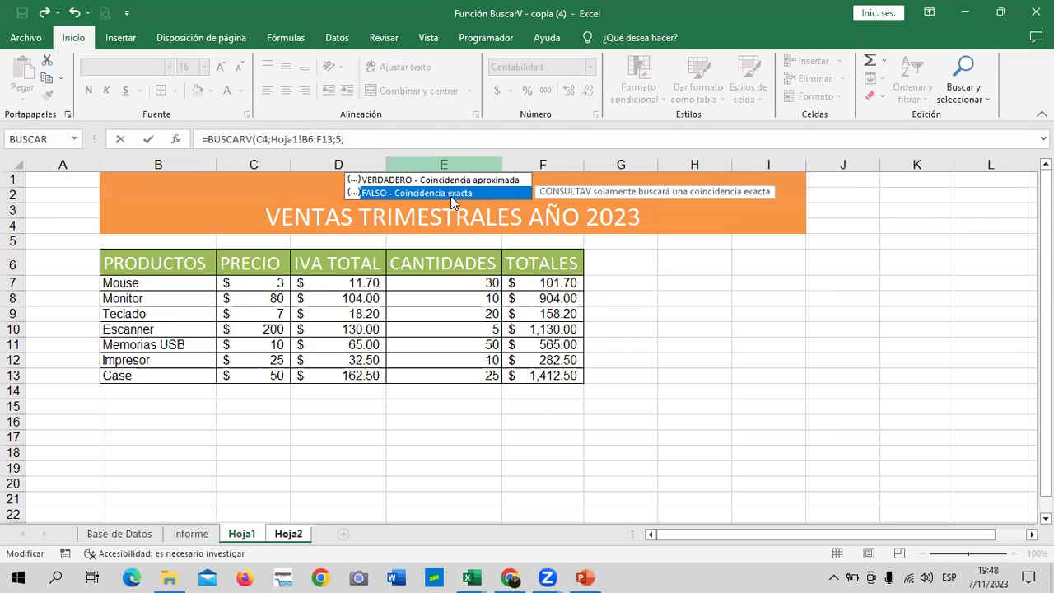
{"action": "double_click", "coordinate": [448, 191]}
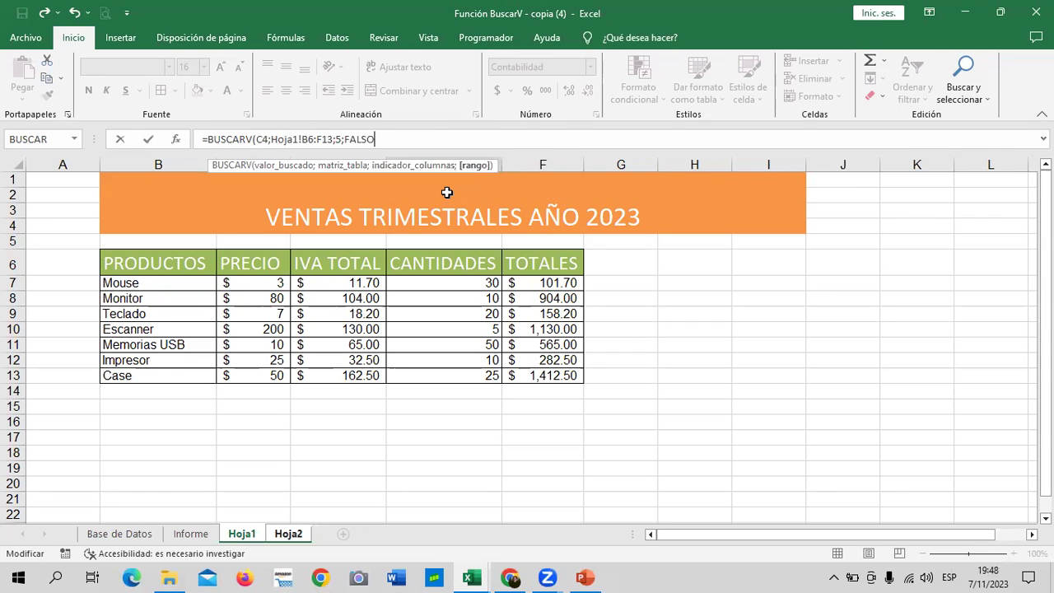
{"action": "type", "text": ")"}
{"action": "key", "text": "Return"}
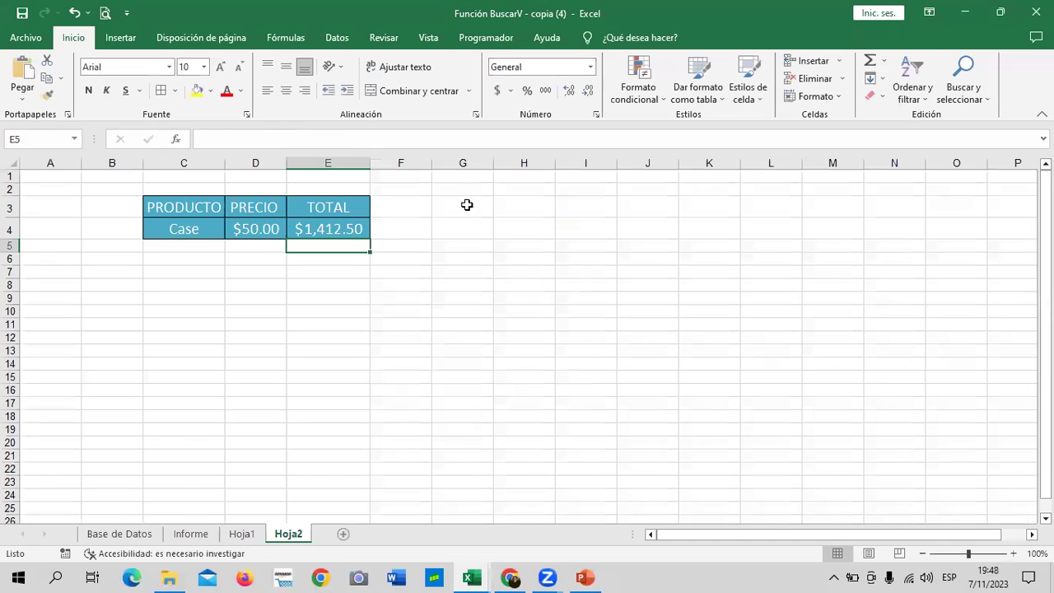
- Compare the E4 total formula against the Case total in Hoja1's F13
{"action": "left_click", "coordinate": [466, 206]}
{"action": "left_click", "coordinate": [340, 228]}
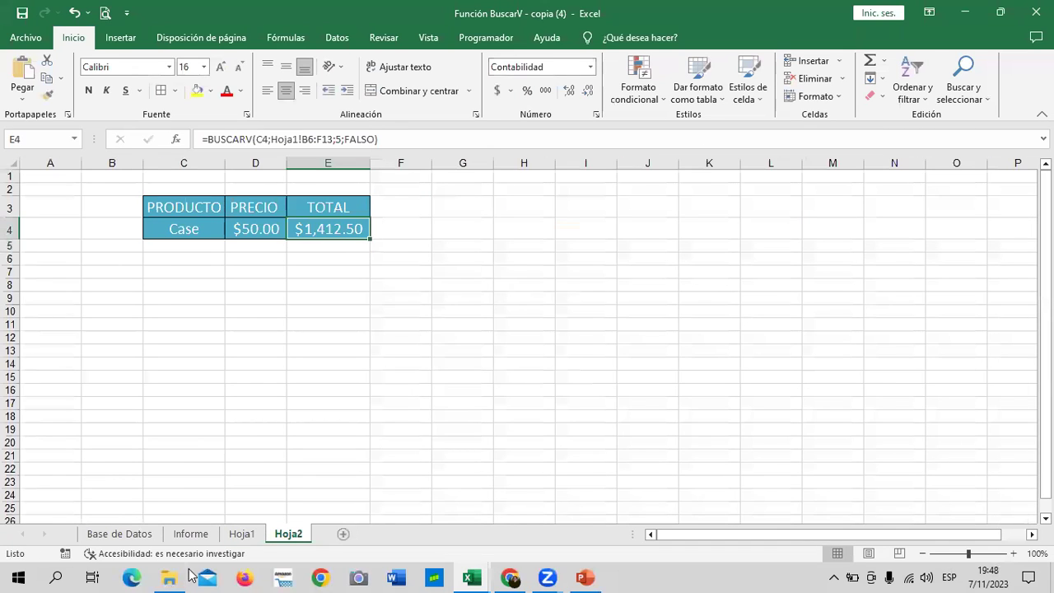
{"action": "left_click", "coordinate": [244, 533]}
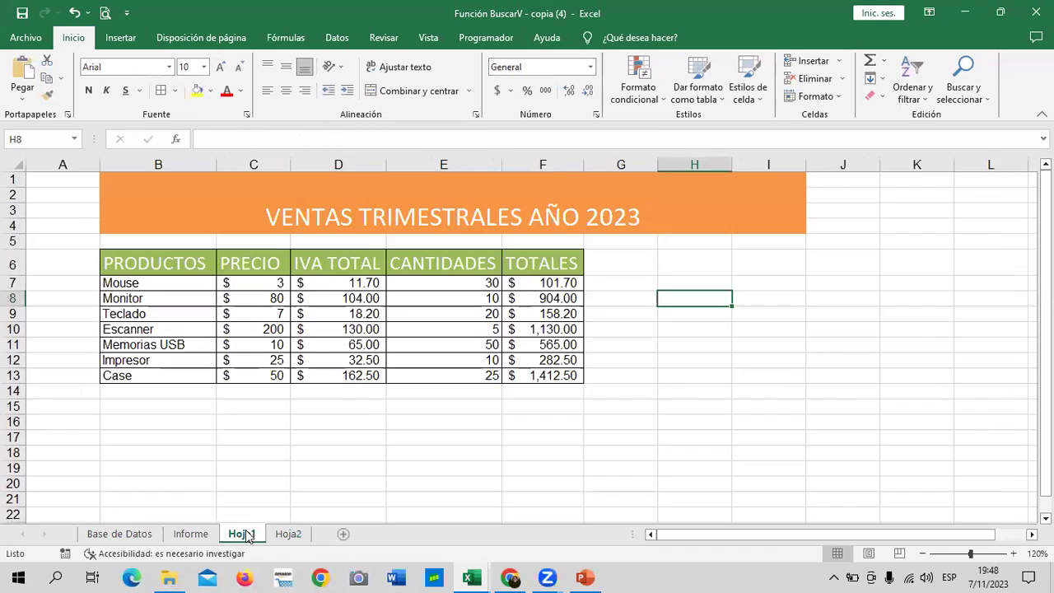
{"action": "left_click", "coordinate": [524, 379]}
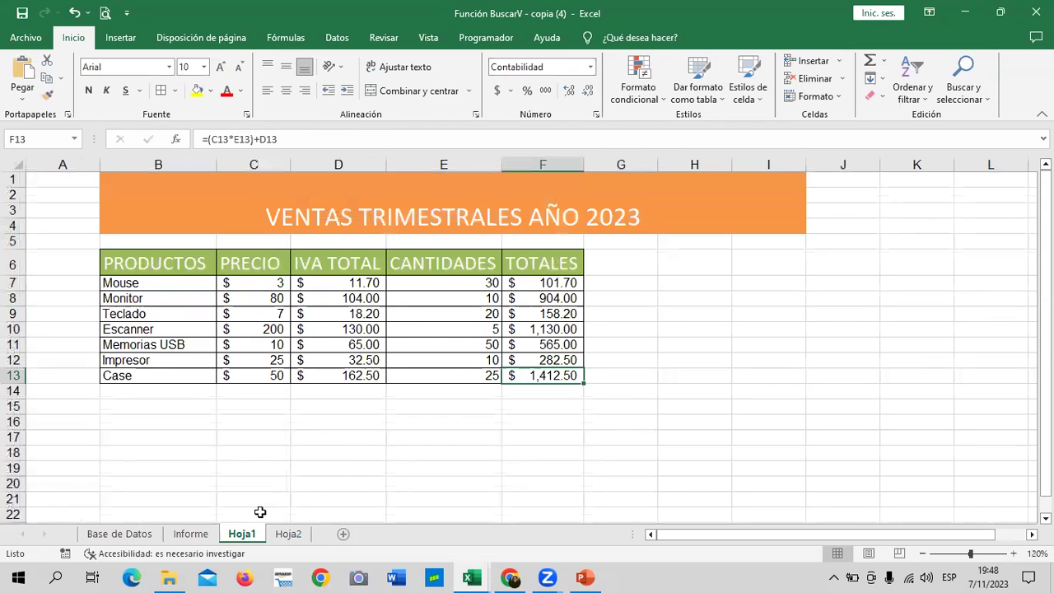
{"action": "left_click", "coordinate": [291, 535]}
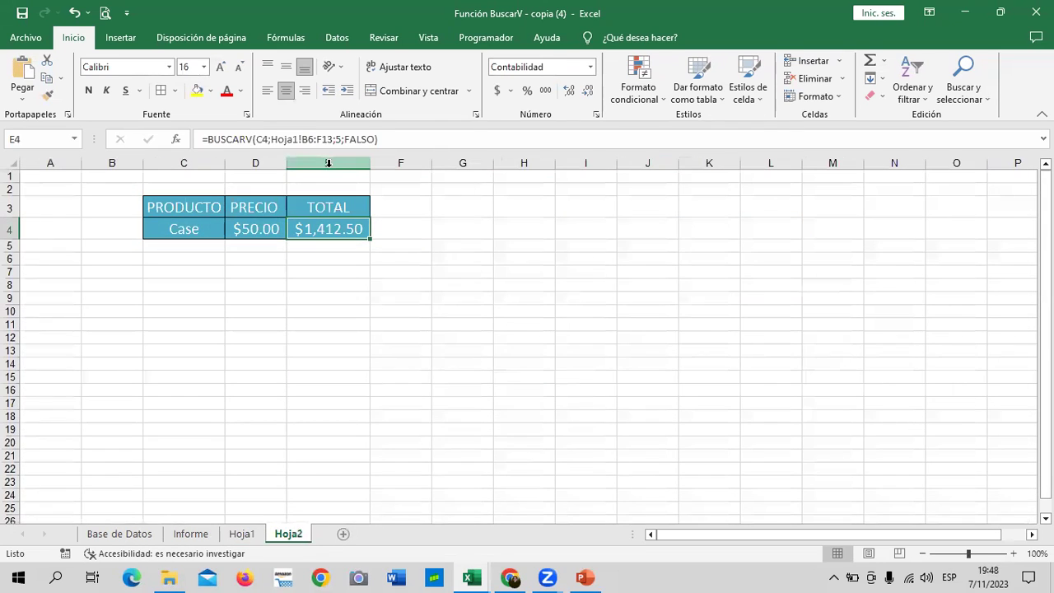
- Zoom in on Hoja2 and widen column D so the price fits
{"action": "left_click", "coordinate": [205, 229]}
{"action": "left_click", "coordinate": [233, 233]}
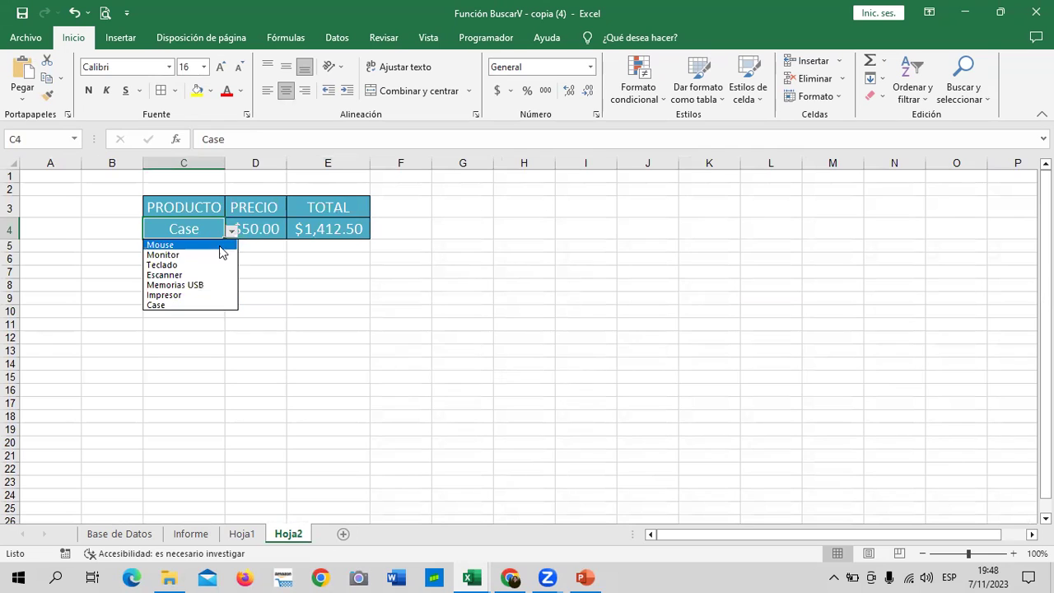
{"action": "key", "text": "Escape"}
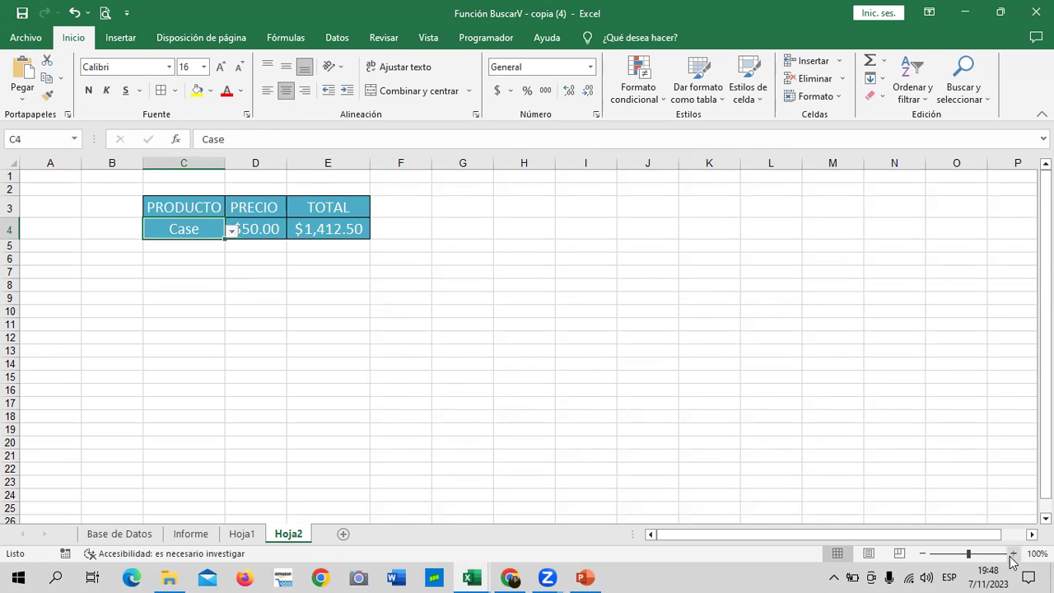
{"action": "left_click", "coordinate": [1013, 553]}
{"action": "left_click", "coordinate": [1013, 553]}
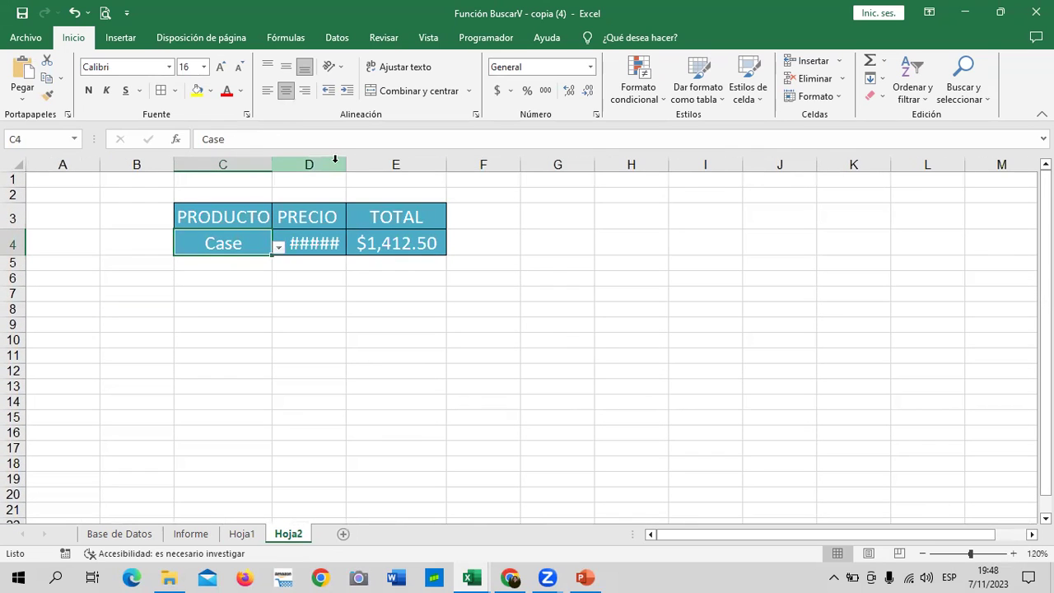
{"action": "left_click_drag", "start_coordinate": [345, 164], "coordinate": [372, 165]}
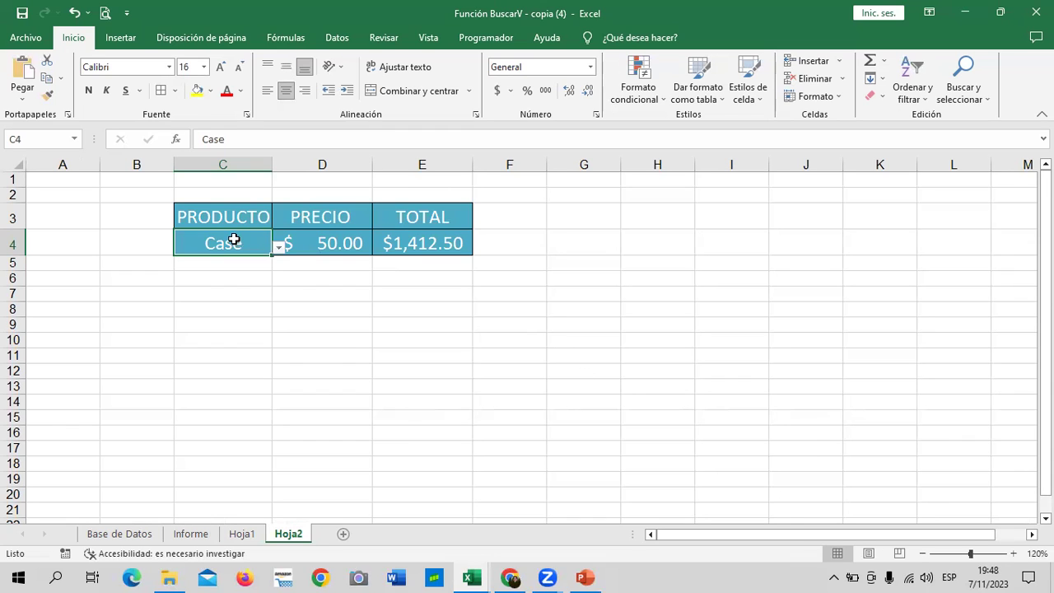
- Choose Memorias USB in C4 and auto-fit column C to its width
{"action": "left_click", "coordinate": [279, 246]}
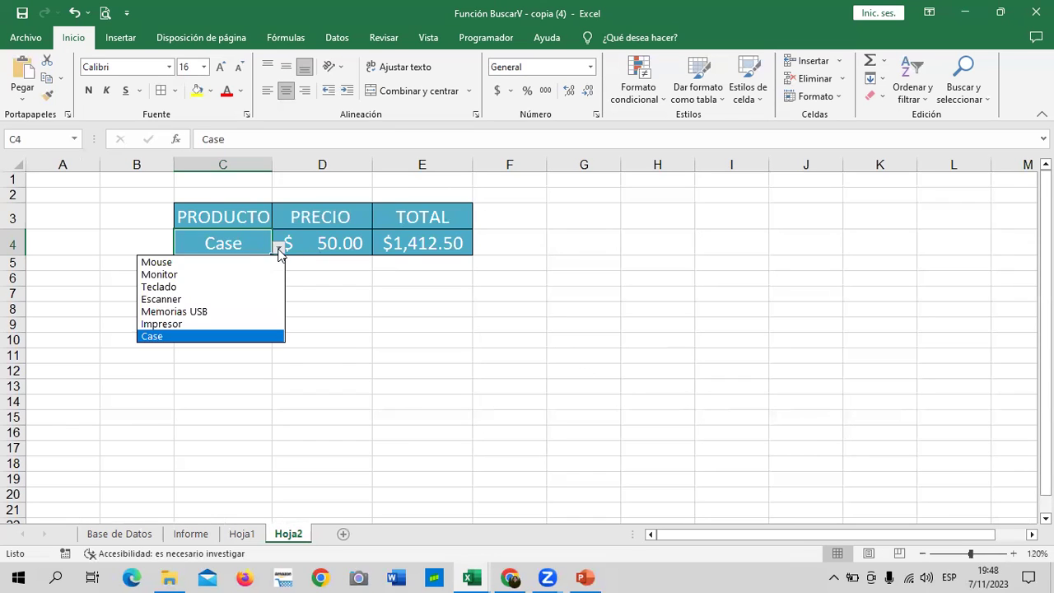
{"action": "left_click", "coordinate": [227, 274]}
{"action": "left_click", "coordinate": [279, 247]}
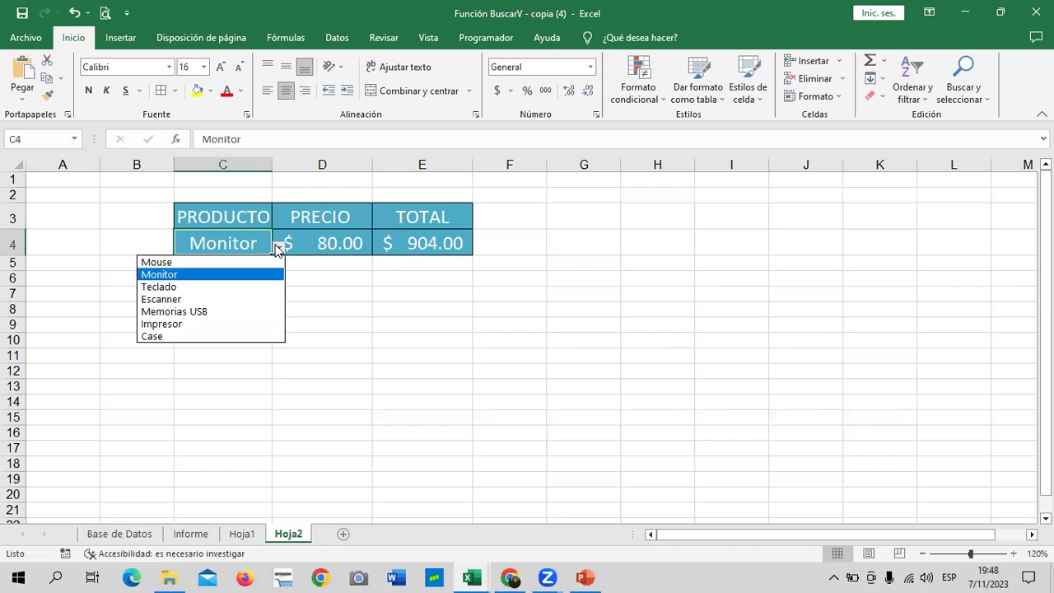
{"action": "left_click", "coordinate": [249, 310]}
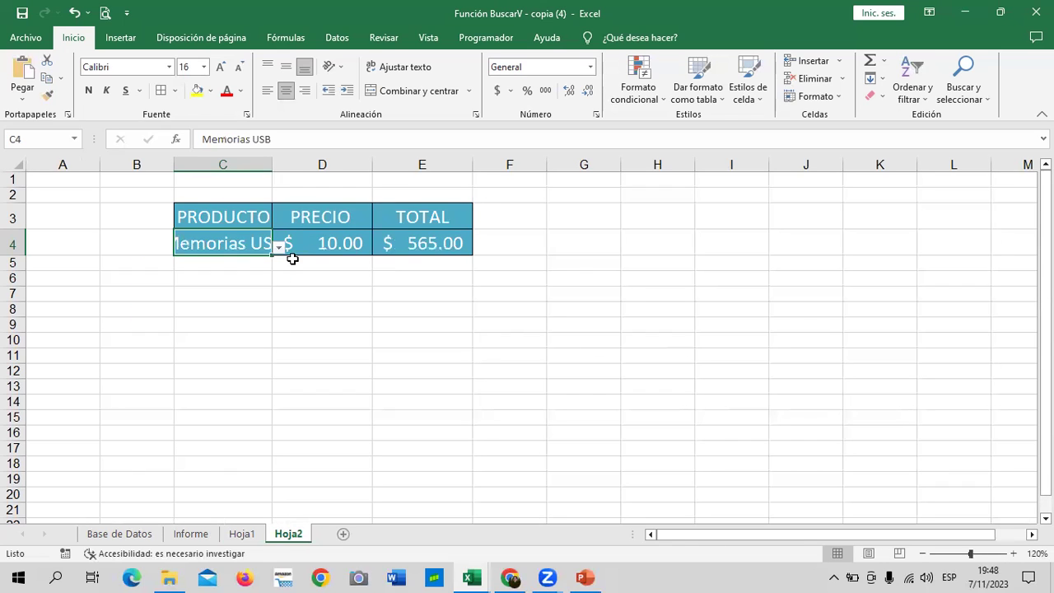
{"action": "double_click", "coordinate": [281, 170]}
- Try Case, Mouse and Teclado, ending on Monitor with $80.00 price and $904.00 total
{"action": "left_click", "coordinate": [312, 248]}
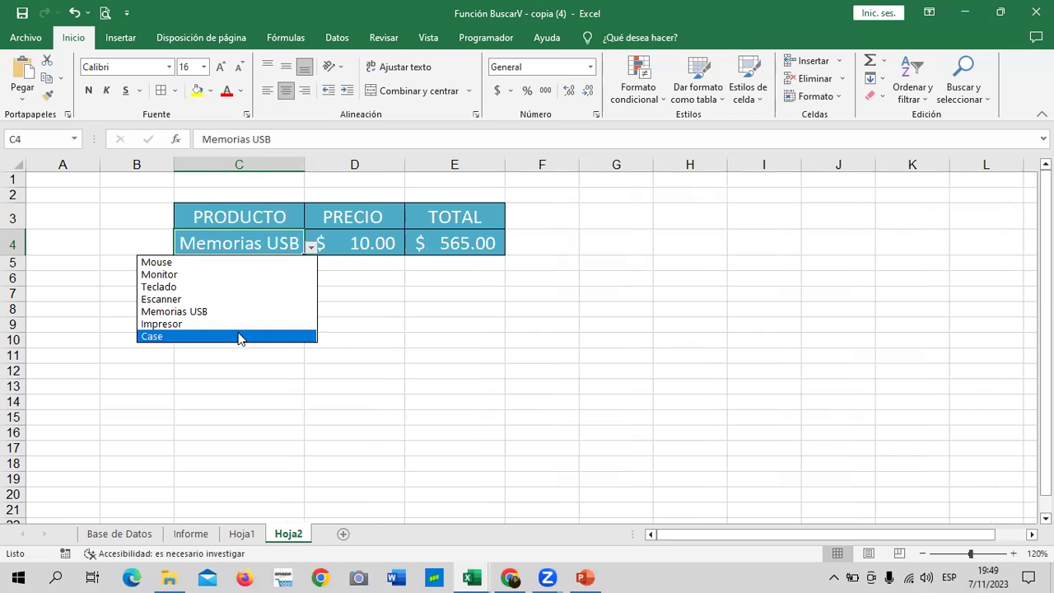
{"action": "left_click", "coordinate": [239, 336]}
{"action": "left_click", "coordinate": [312, 248]}
{"action": "left_click", "coordinate": [252, 262]}
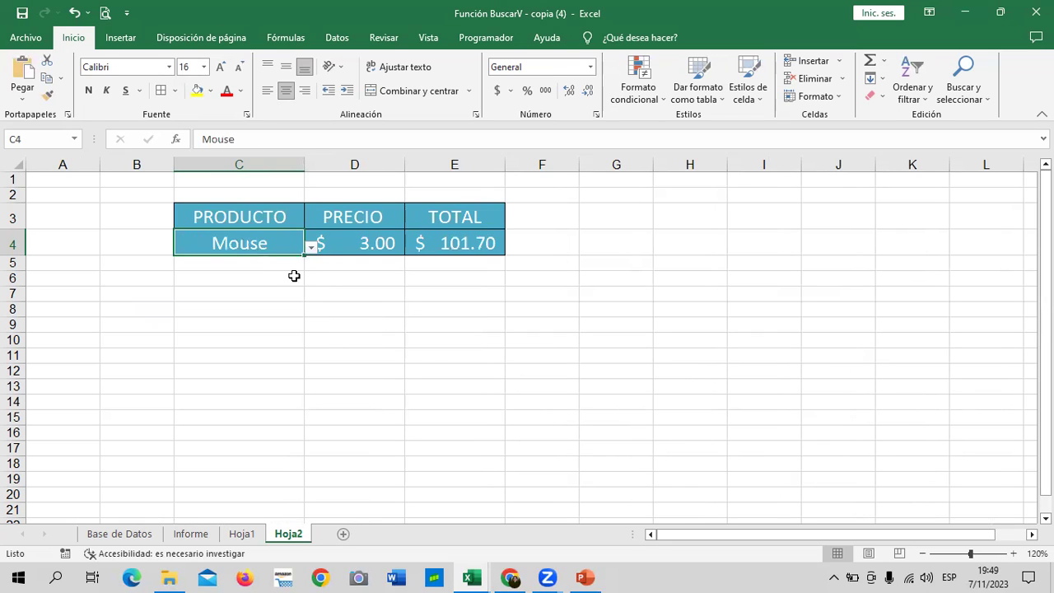
{"action": "left_click", "coordinate": [312, 247]}
{"action": "left_click", "coordinate": [272, 285]}
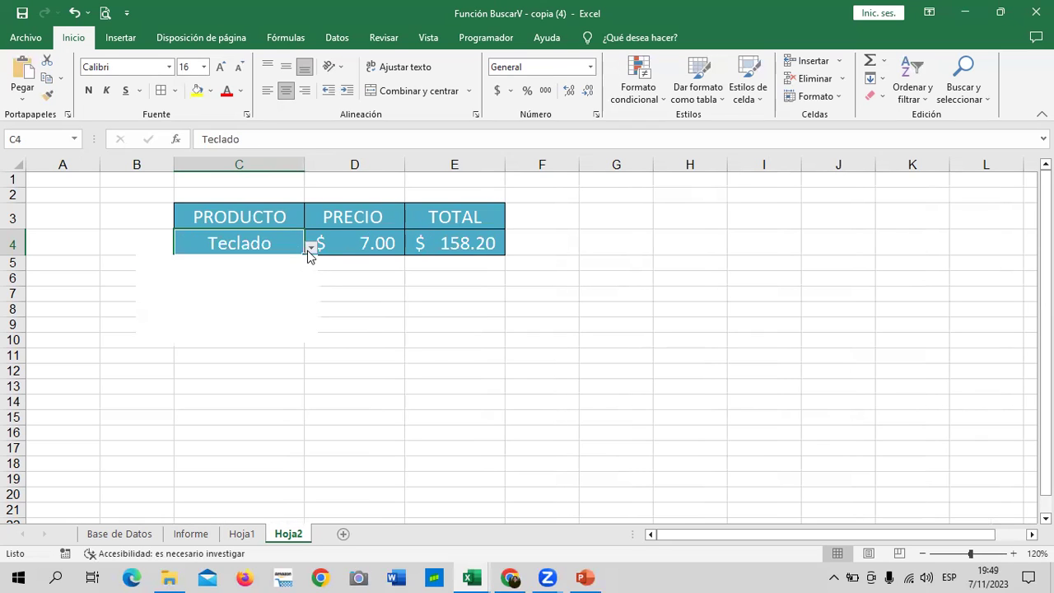
{"action": "left_click", "coordinate": [310, 248]}
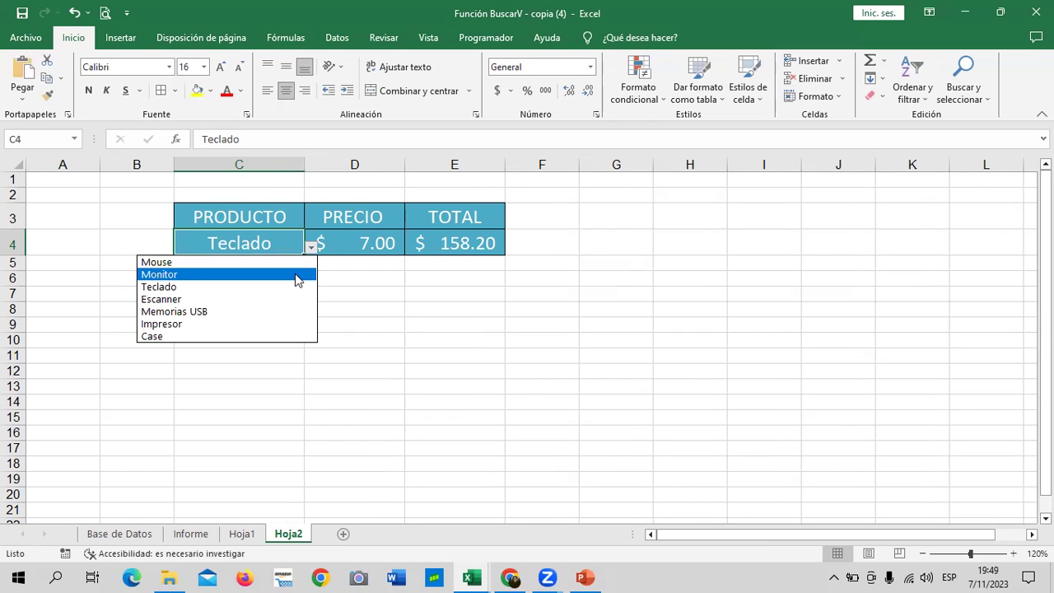
{"action": "left_click", "coordinate": [295, 274]}
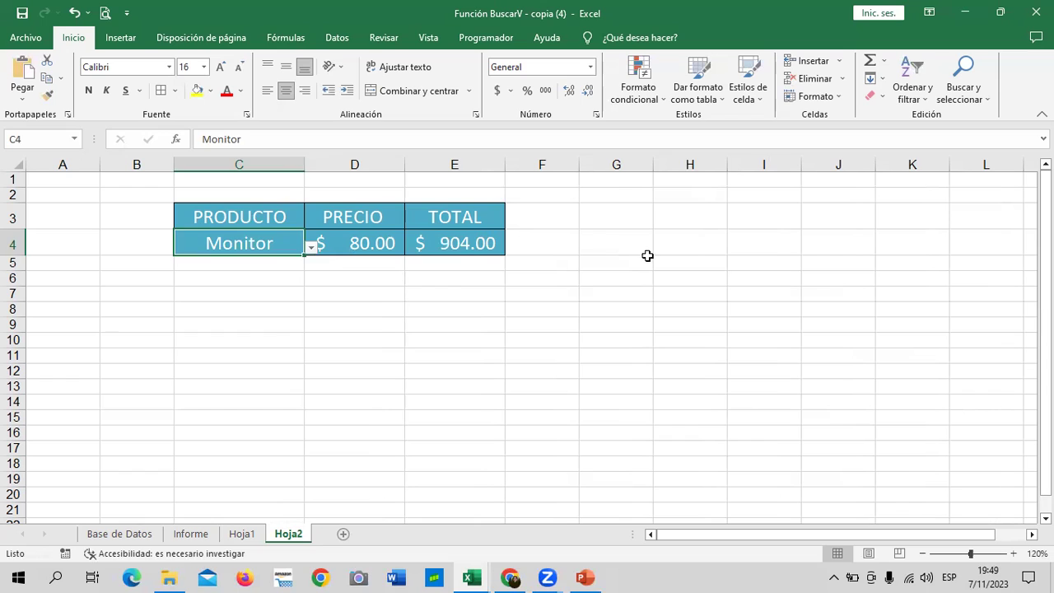
{"action": "left_click", "coordinate": [686, 261]}
- Apply the blue Énfasis5 cell style to cells F3:F4
{"action": "left_click", "coordinate": [550, 217]}
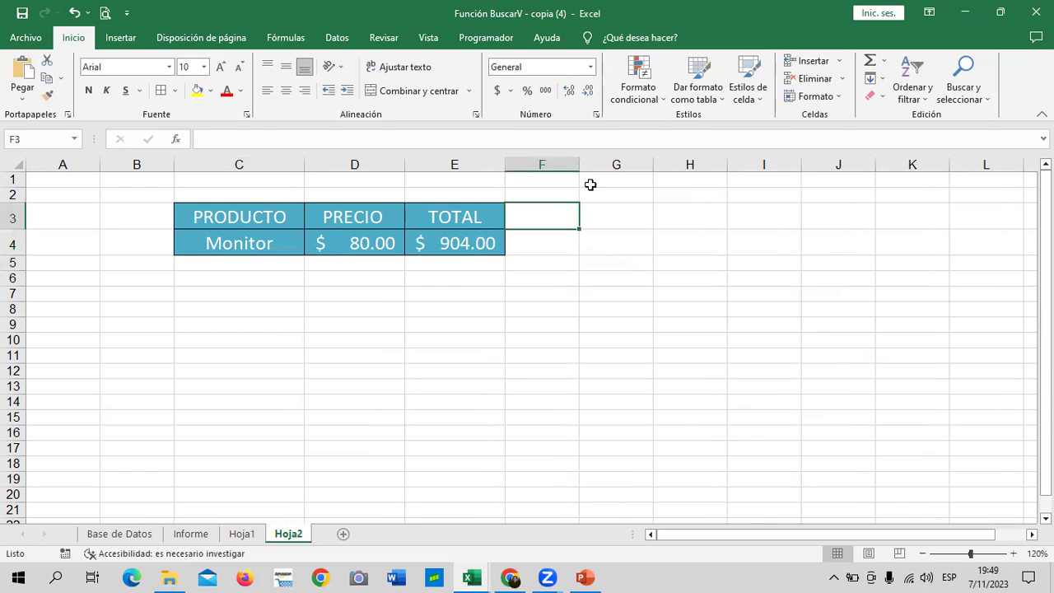
{"action": "left_click_drag", "start_coordinate": [579, 164], "coordinate": [592, 163]}
{"action": "left_click", "coordinate": [684, 237]}
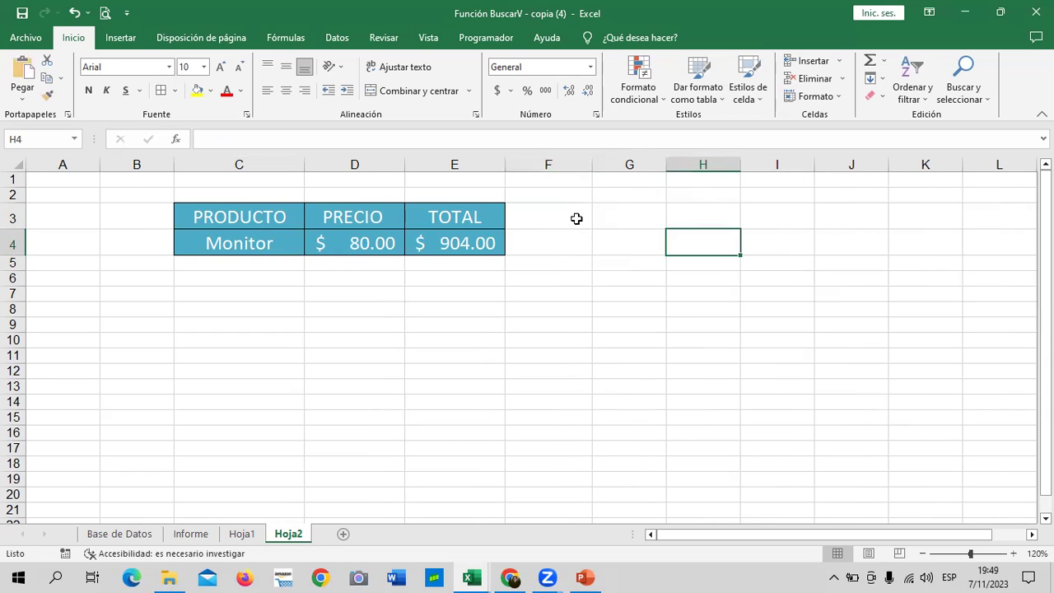
{"action": "left_click_drag", "start_coordinate": [577, 219], "coordinate": [555, 243]}
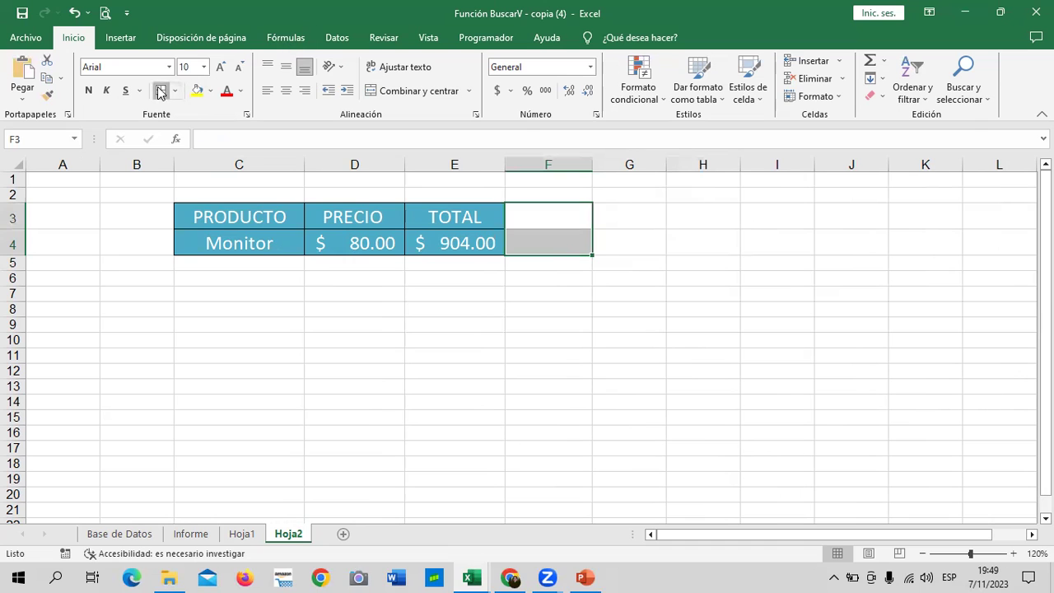
{"action": "left_click", "coordinate": [747, 87]}
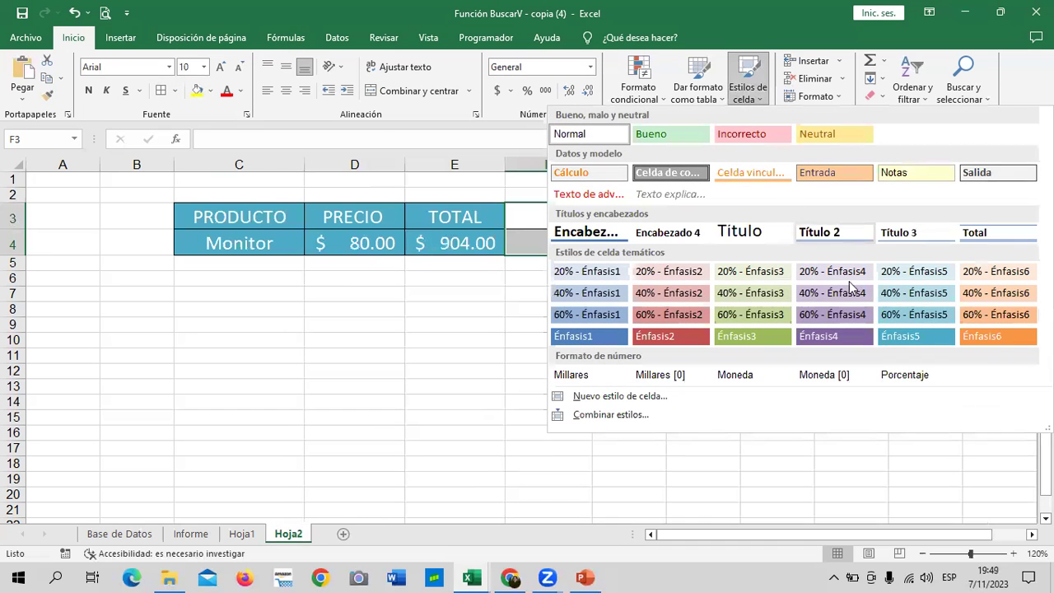
{"action": "left_click", "coordinate": [918, 335]}
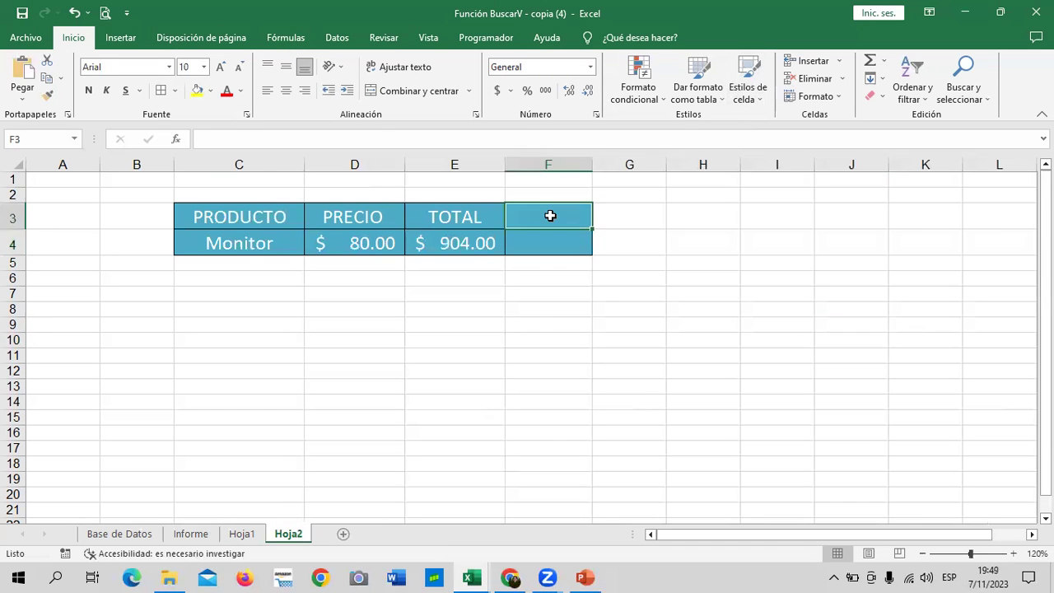
- Enter the heading IVA TOTAL in F3, correcting the typos
{"action": "type", "text": "IVA"}
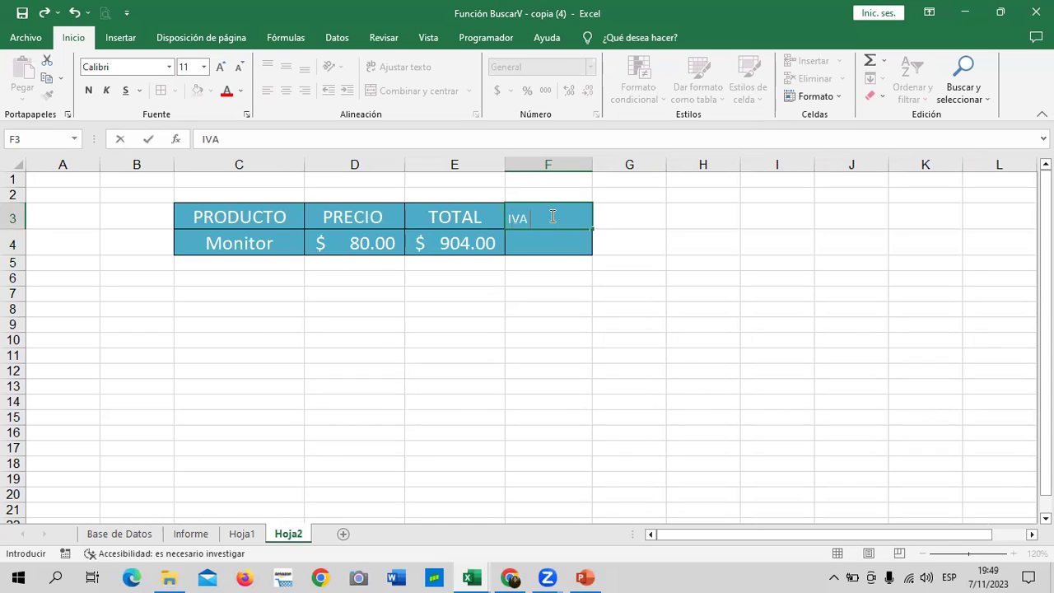
{"action": "key", "text": "Caps_Lock"}
{"action": "key", "text": "BackSpace"}
{"action": "key", "text": "BackSpace"}
{"action": "type", "text": "i"}
{"action": "key", "text": "Caps_Lock"}
{"action": "key", "text": "BackSpace"}
{"action": "key", "text": "BackSpace"}
{"action": "key", "text": "BackSpace"}
{"action": "type", "text": "AL"}
{"action": "left_click", "coordinate": [557, 219]}
{"action": "key", "text": "BackSpace"}
{"action": "type", "text": "T"}
{"action": "key", "text": "Return"}
- Enlarge the F3:F4 font to match the table and widen column F so IVA TOTAL fits
{"action": "left_click", "coordinate": [741, 244]}
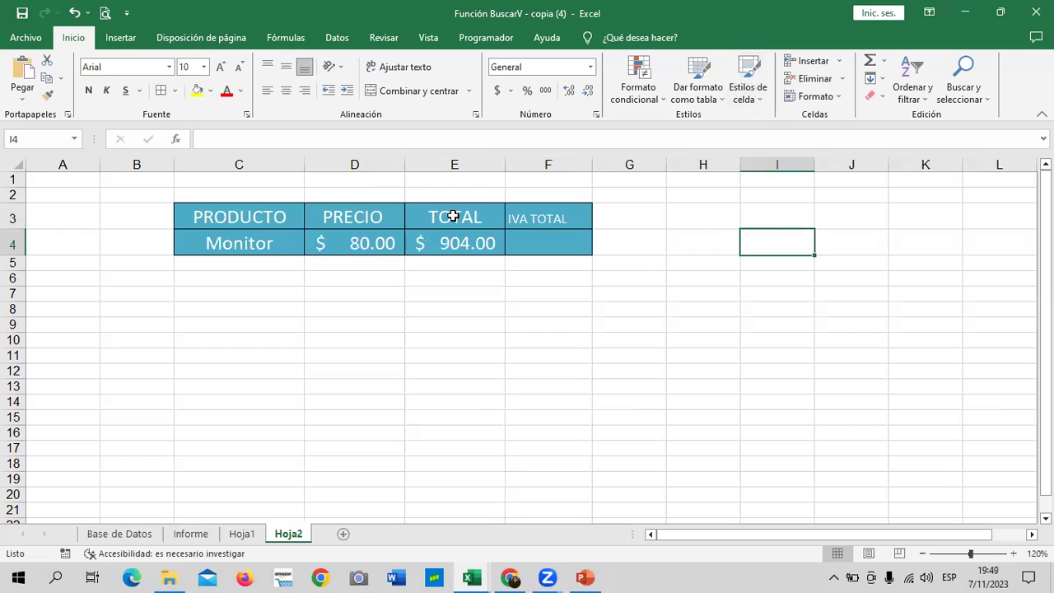
{"action": "left_click", "coordinate": [452, 216]}
{"action": "left_click", "coordinate": [557, 247]}
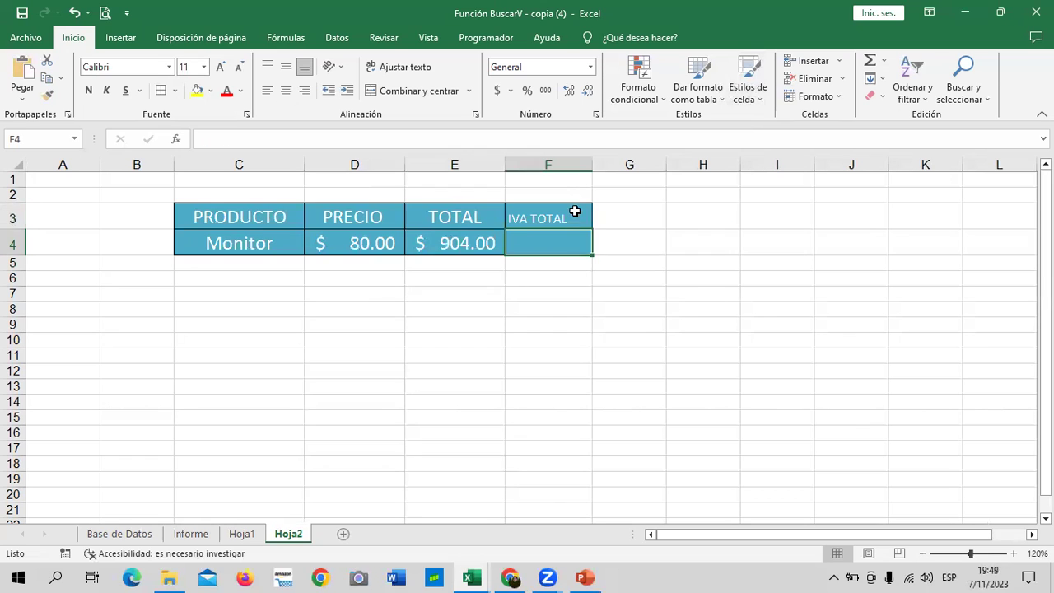
{"action": "left_click_drag", "start_coordinate": [574, 212], "coordinate": [574, 239]}
{"action": "left_click", "coordinate": [221, 67]}
{"action": "left_click", "coordinate": [221, 66]}
{"action": "left_click", "coordinate": [221, 67]}
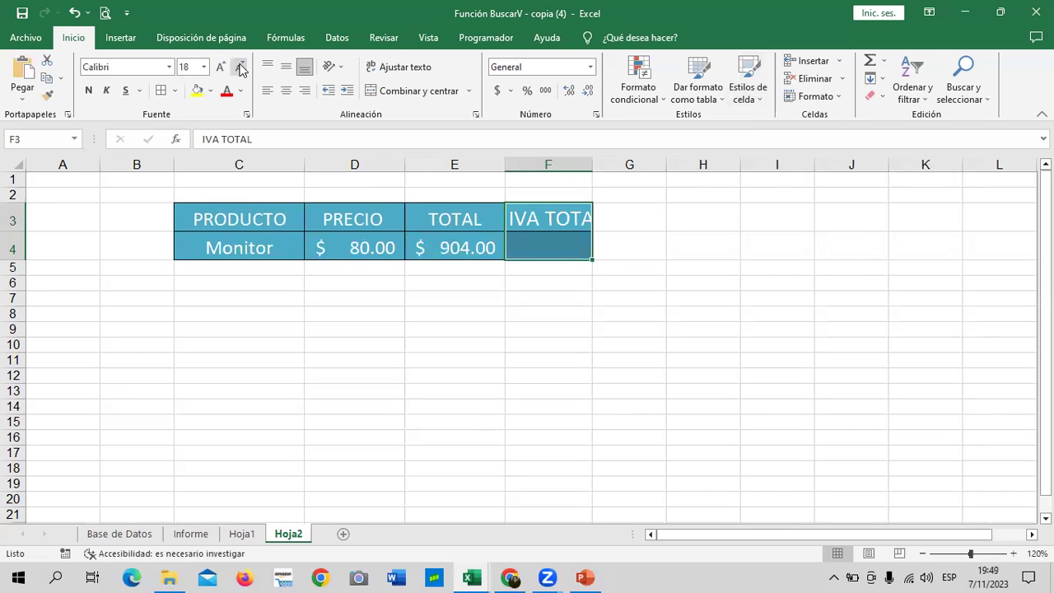
{"action": "left_click_drag", "start_coordinate": [776, 340], "coordinate": [754, 326]}
{"action": "left_click_drag", "start_coordinate": [593, 164], "coordinate": [601, 164]}
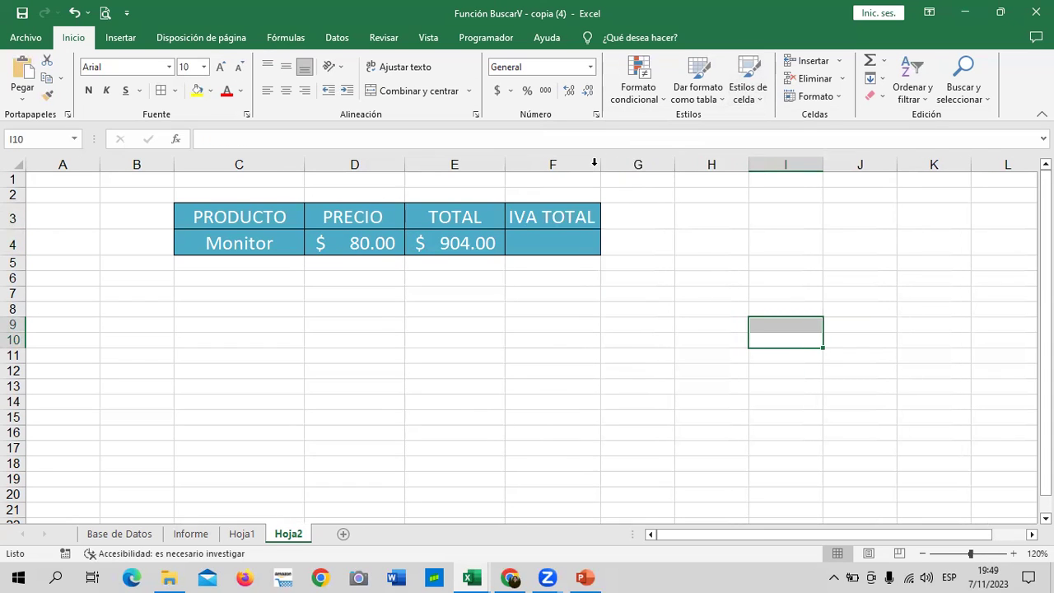
{"action": "left_click", "coordinate": [711, 241]}
- Start a BUSCARV in F4 with lookup value C4 and table Hoja1!B6:F13
{"action": "left_click", "coordinate": [577, 242]}
{"action": "type", "text": "="}
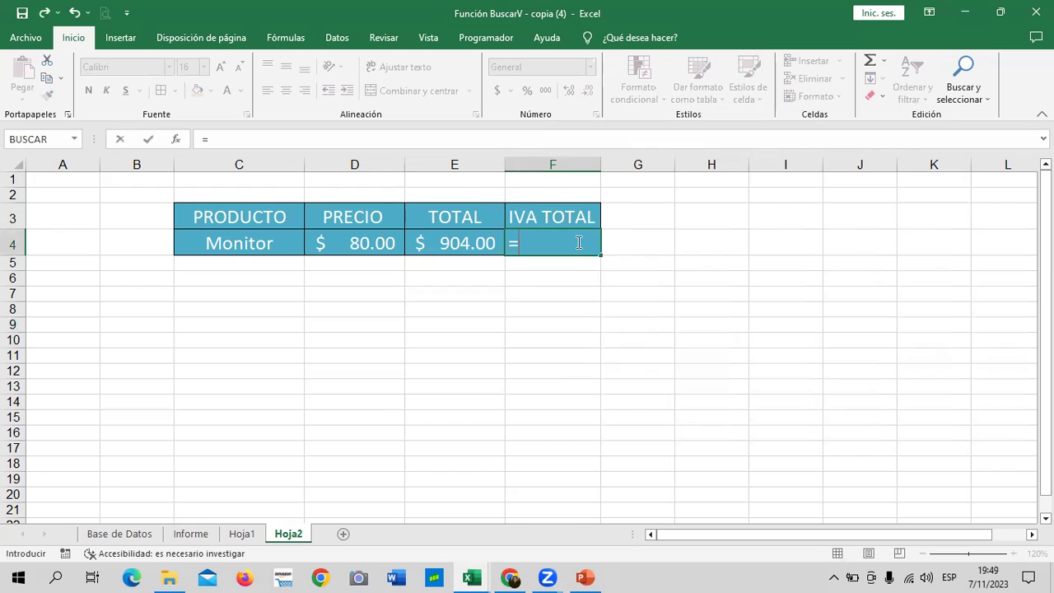
{"action": "type", "text": "BUSCAR"}
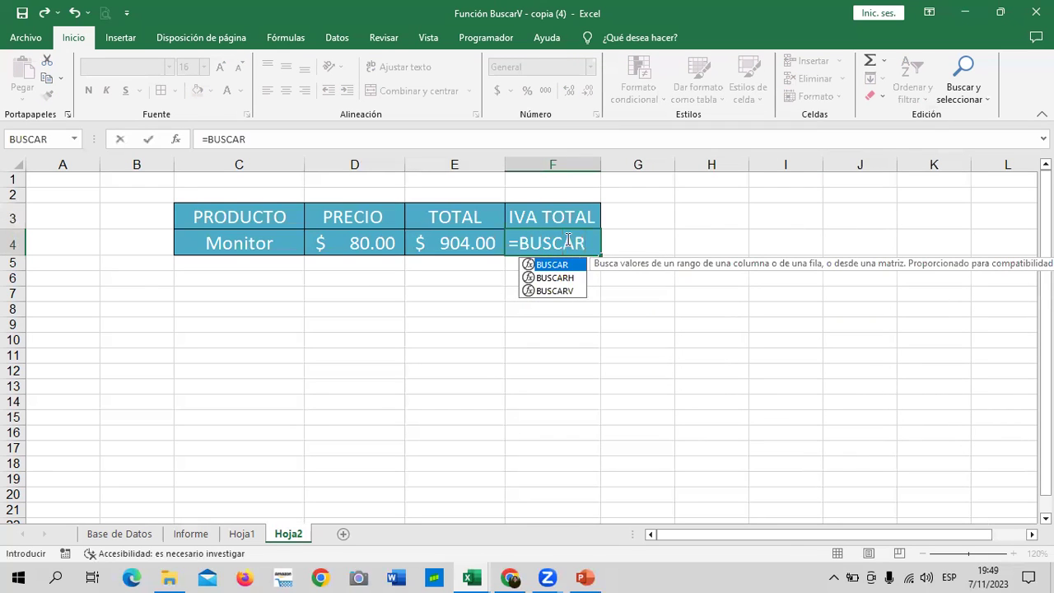
{"action": "double_click", "coordinate": [566, 290]}
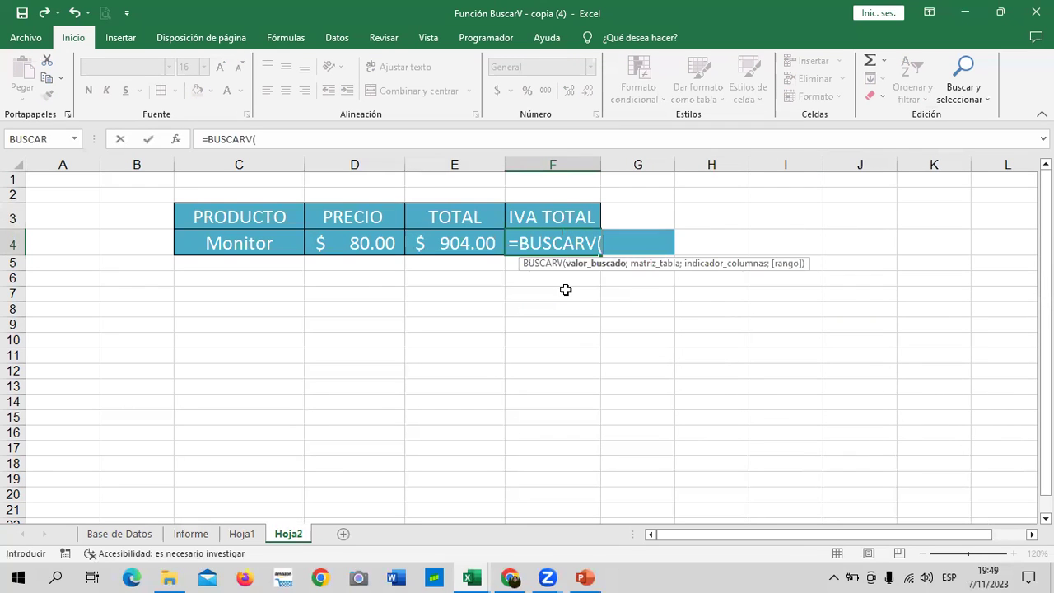
{"action": "left_click", "coordinate": [222, 244]}
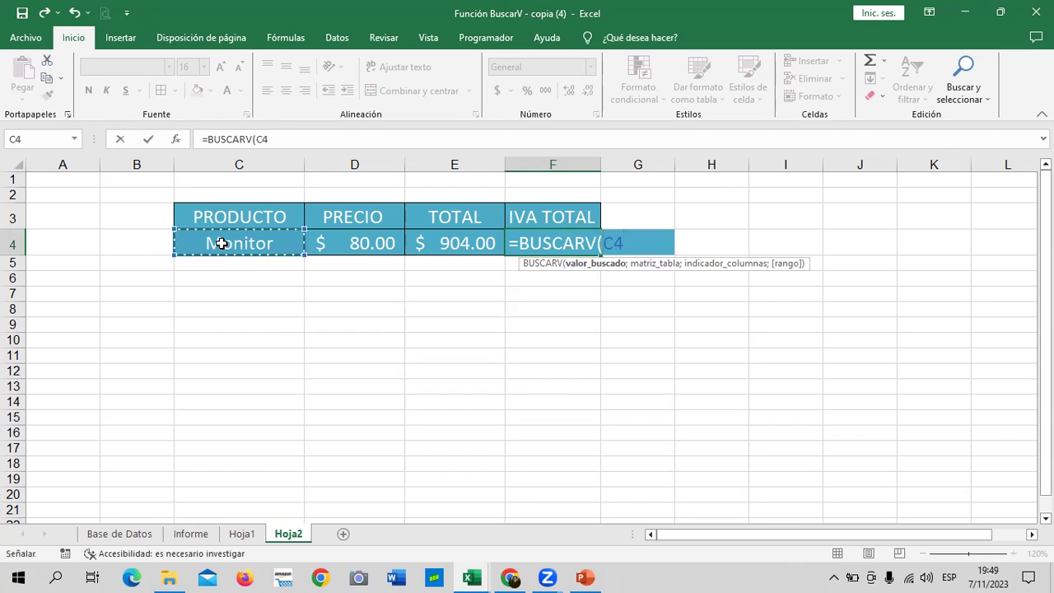
{"action": "type", "text": ";"}
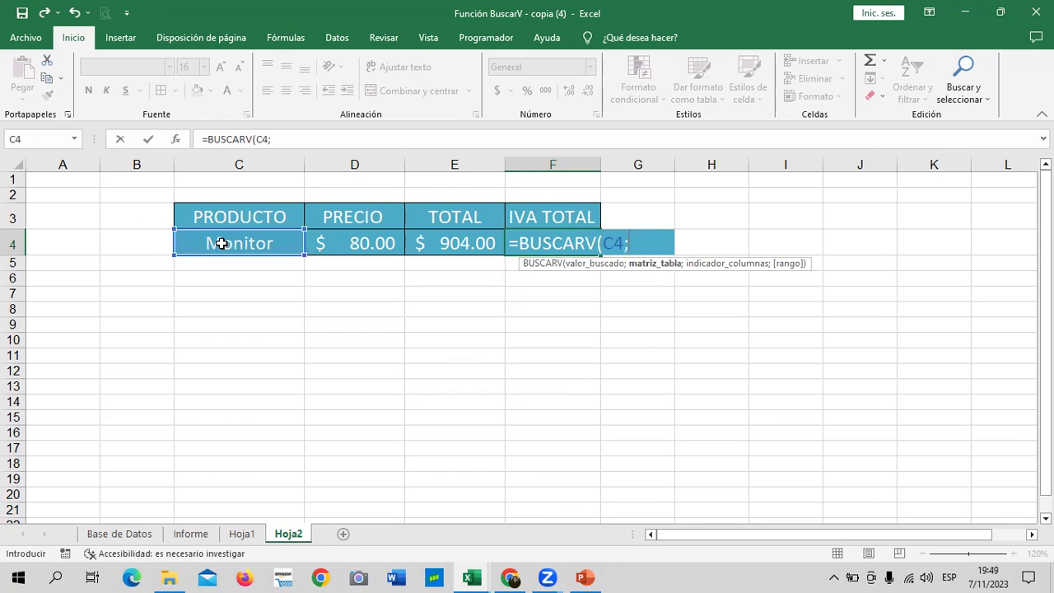
{"action": "left_click", "coordinate": [242, 534]}
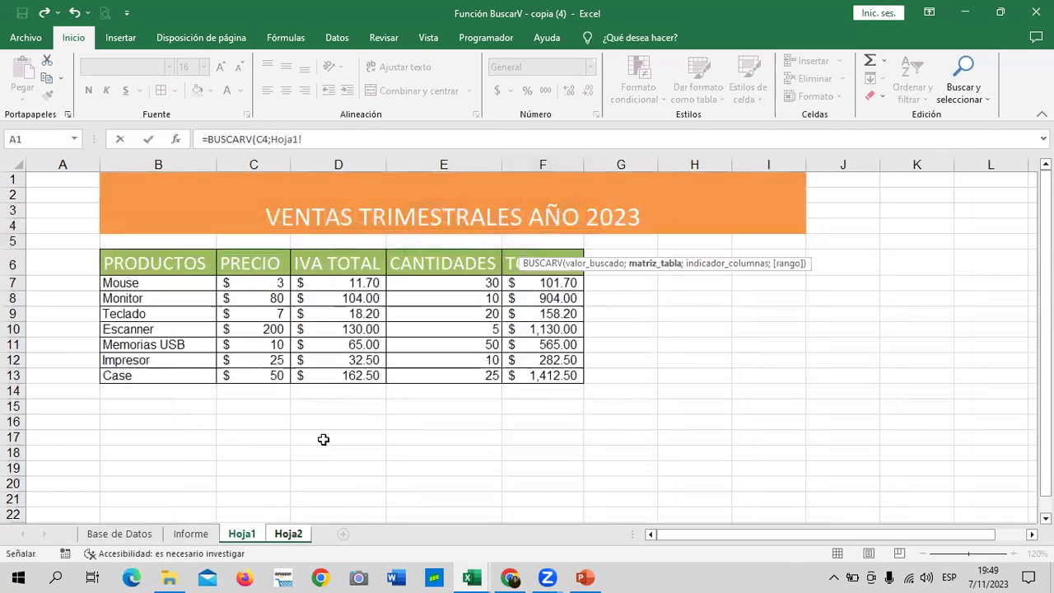
{"action": "left_click_drag", "start_coordinate": [132, 264], "coordinate": [549, 371]}
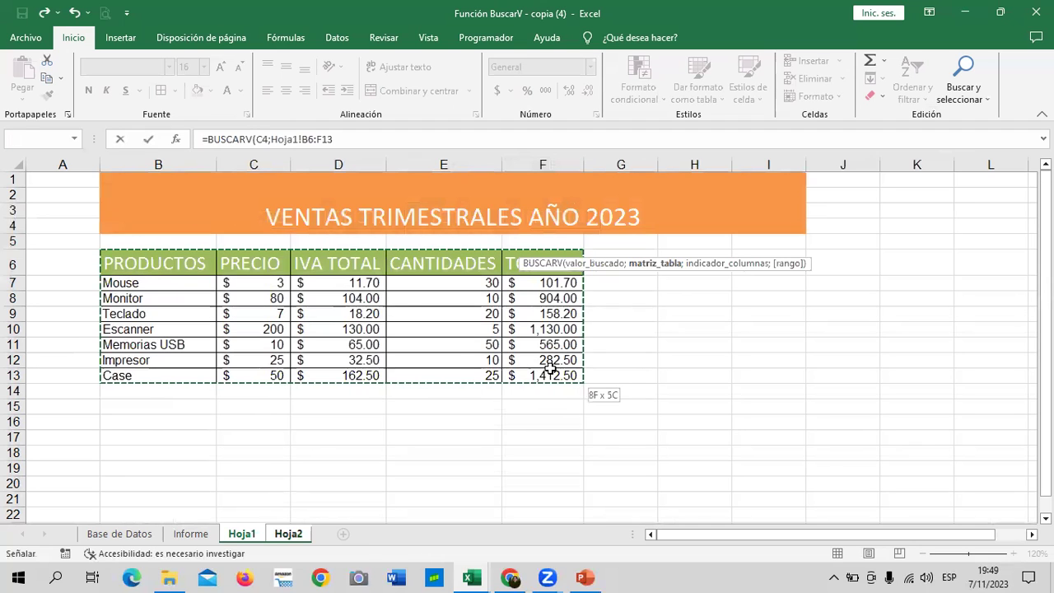
- Complete the lookup with column 3 and FALSO exact match, returning 104
{"action": "left_click", "coordinate": [376, 138]}
{"action": "type", "text": ";"}
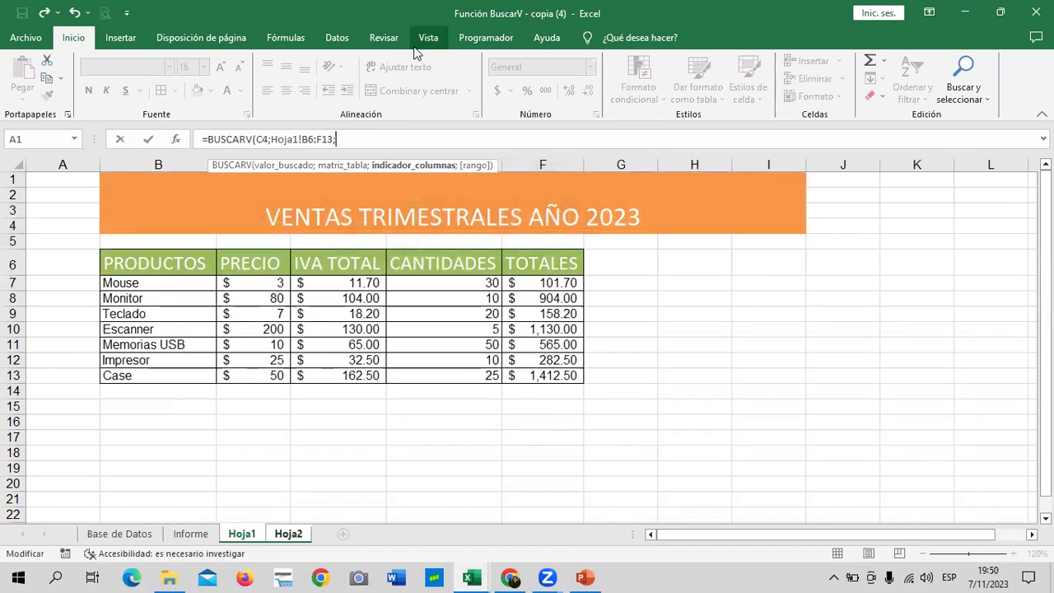
{"action": "type", "text": "3"}
{"action": "type", "text": ";"}
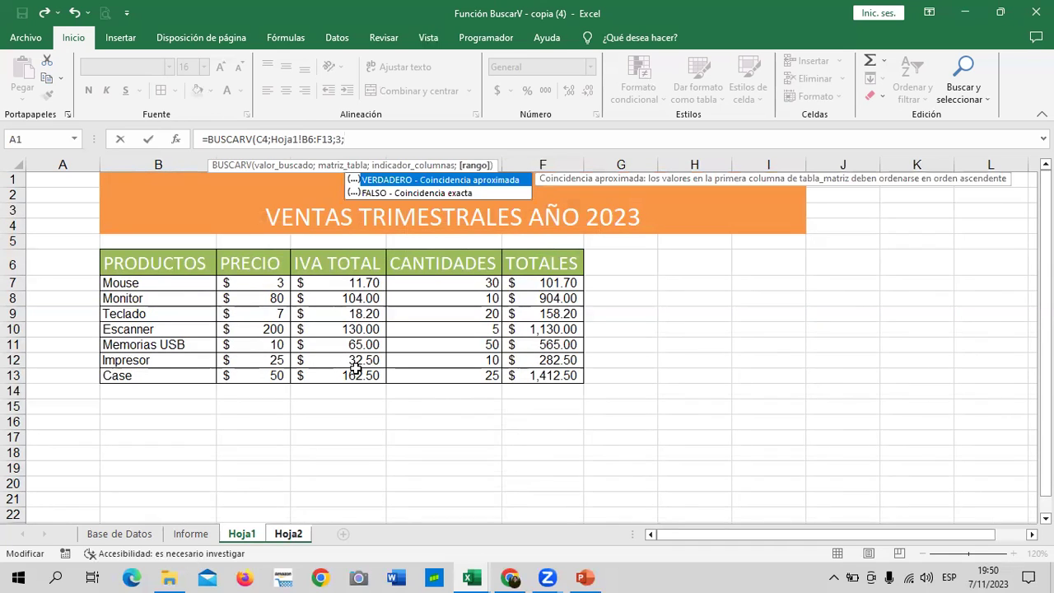
{"action": "double_click", "coordinate": [468, 194]}
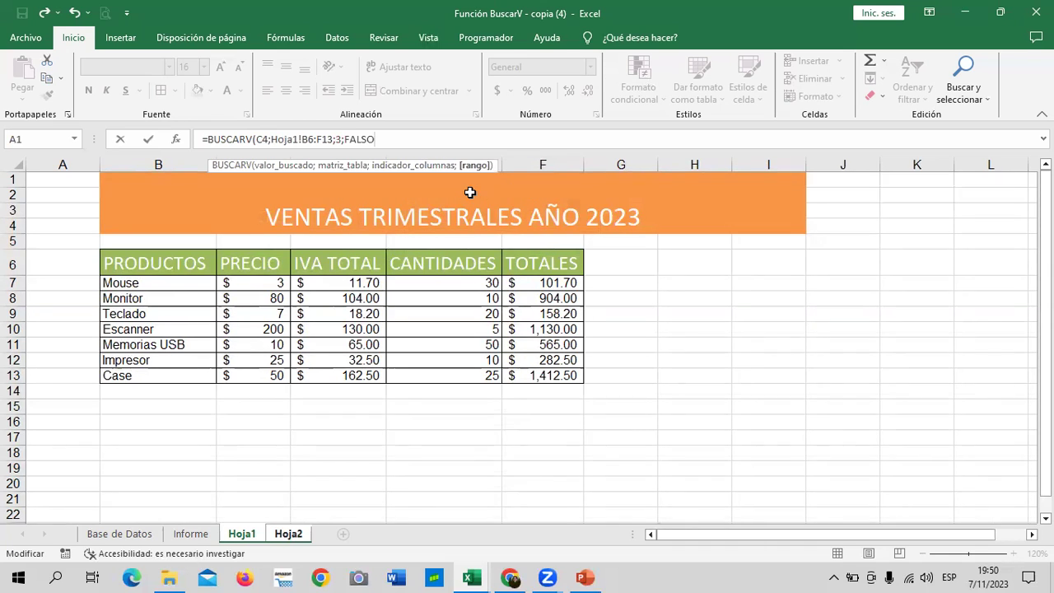
{"action": "key", "text": "Return"}
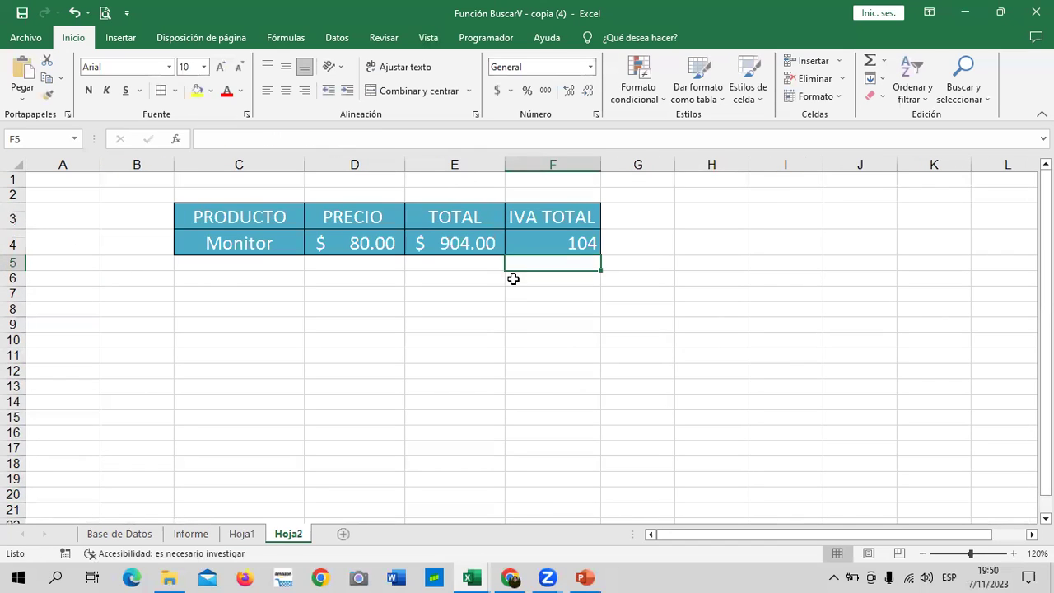
{"action": "left_click", "coordinate": [676, 365]}
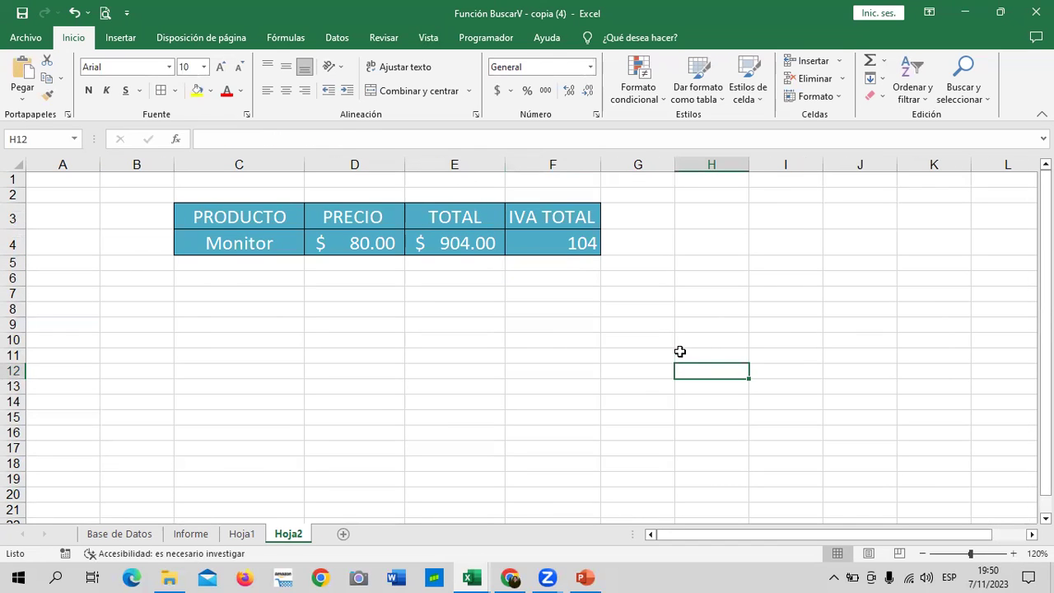
- Widen column G next to the IVA TOTAL header
{"action": "left_click", "coordinate": [309, 349]}
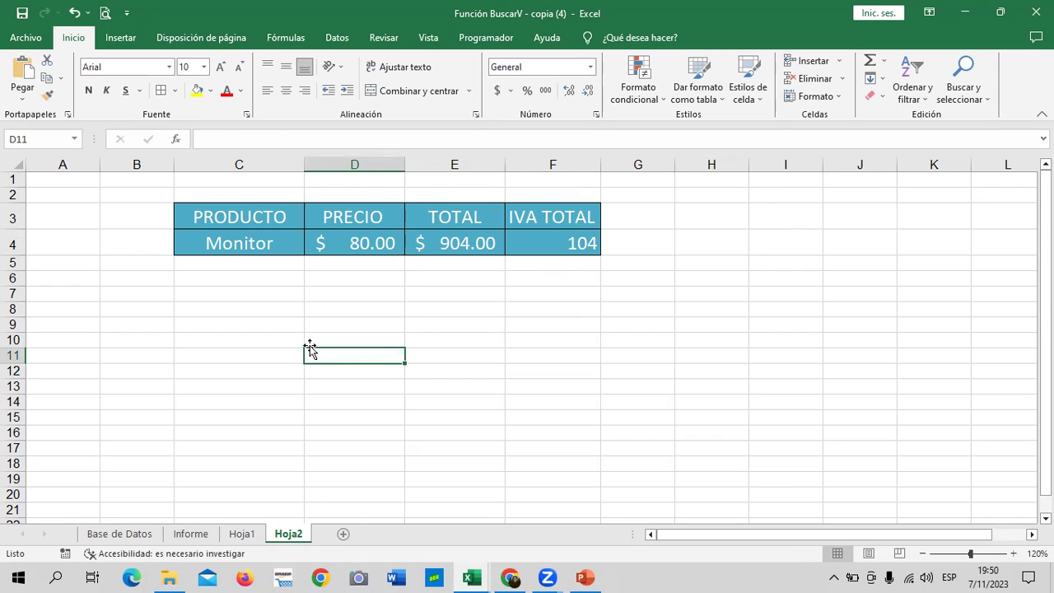
{"action": "left_click", "coordinate": [648, 215]}
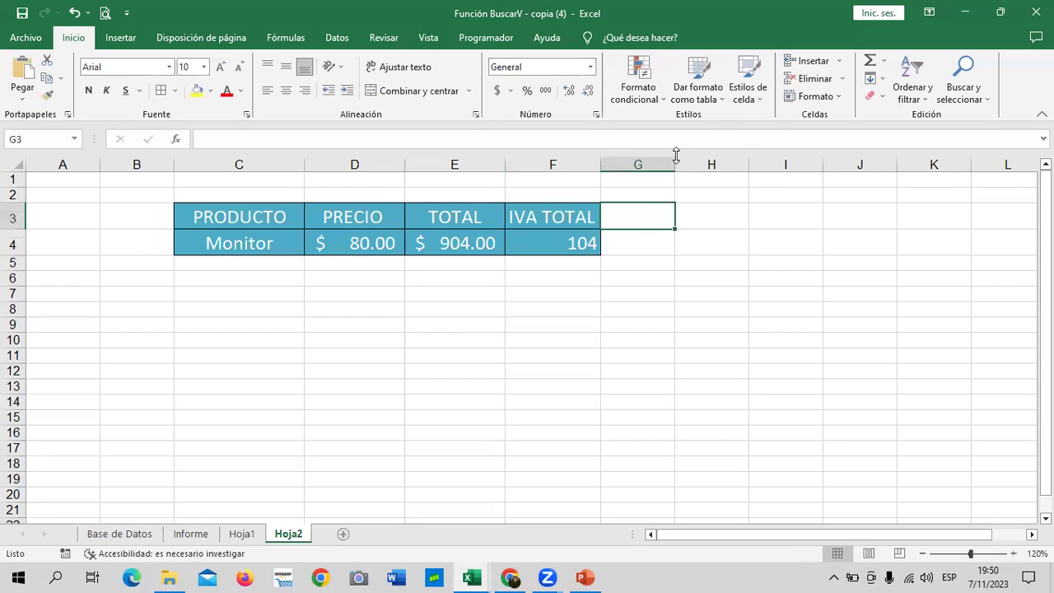
{"action": "left_click_drag", "start_coordinate": [675, 156], "coordinate": [693, 156]}
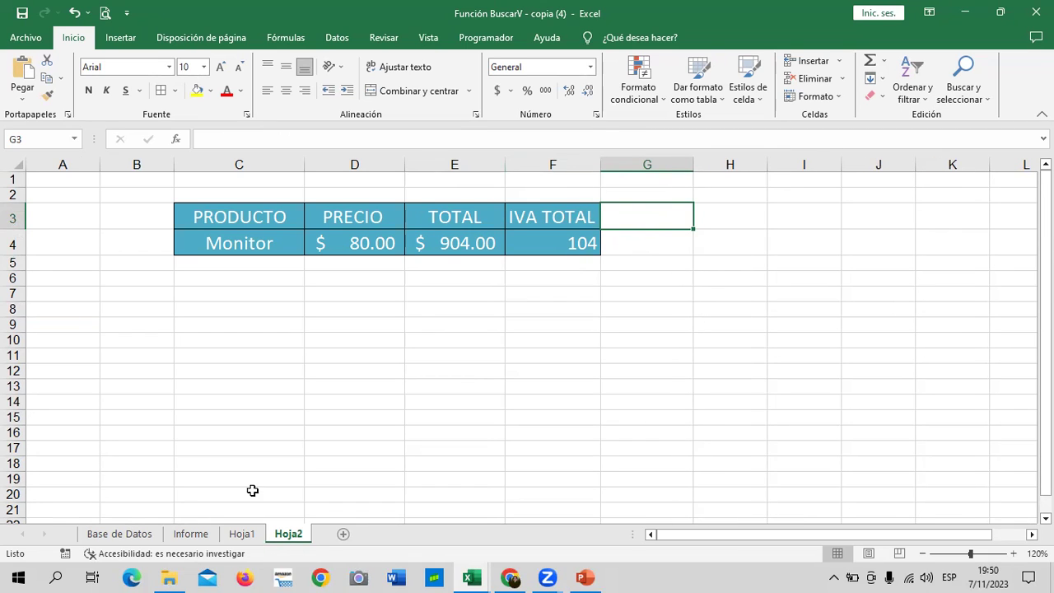
- Review the PRECIO, TOTAL and IVA TOTAL lookup formulas in D4:F4, then go to the Informe sheet
{"action": "left_click", "coordinate": [445, 243]}
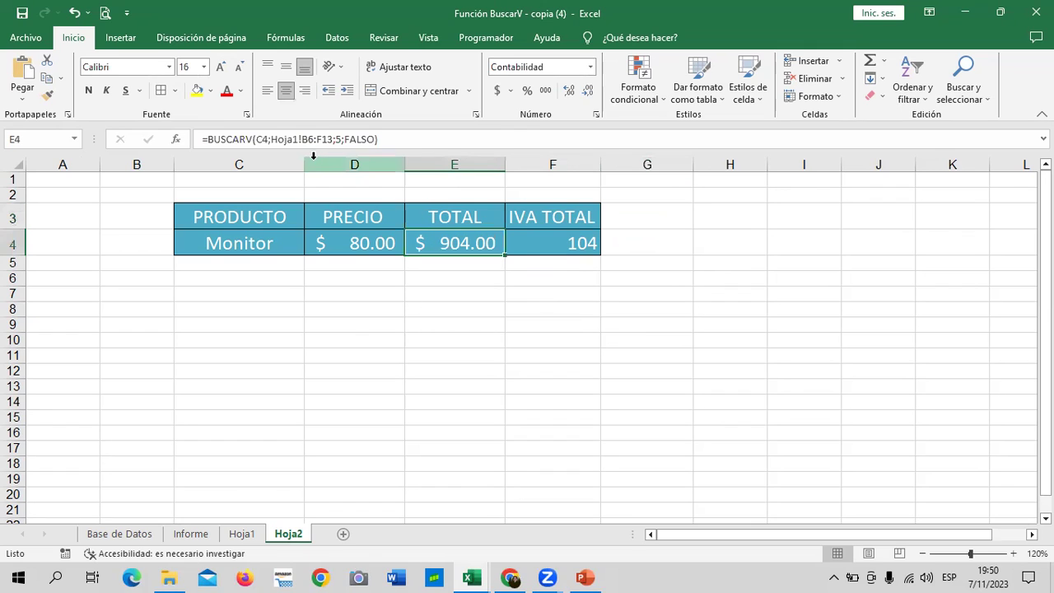
{"action": "left_click", "coordinate": [575, 241]}
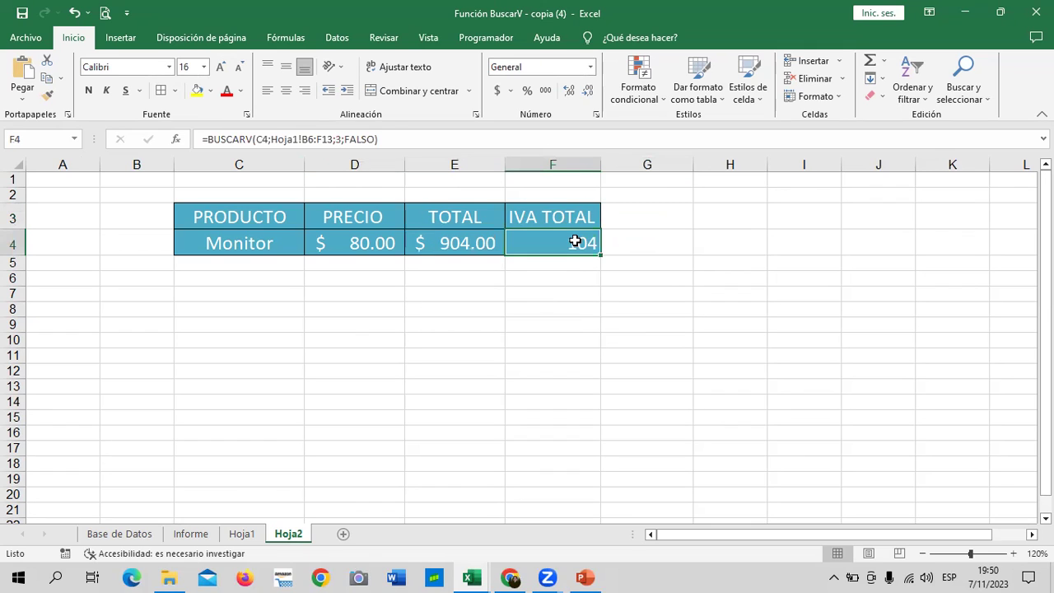
{"action": "left_click", "coordinate": [371, 244]}
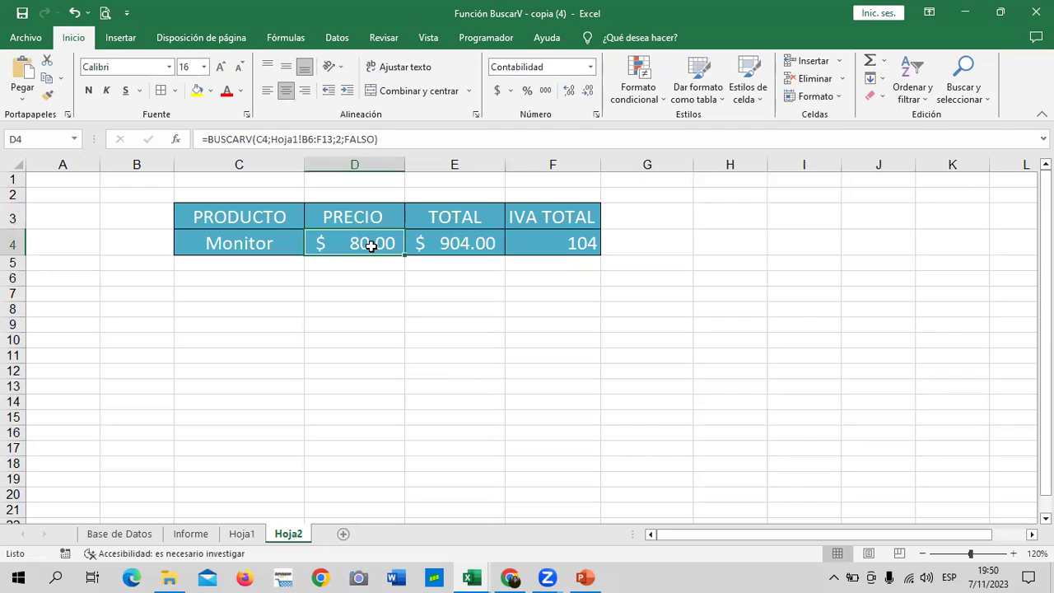
{"action": "left_click", "coordinate": [463, 245]}
{"action": "left_click", "coordinate": [564, 242]}
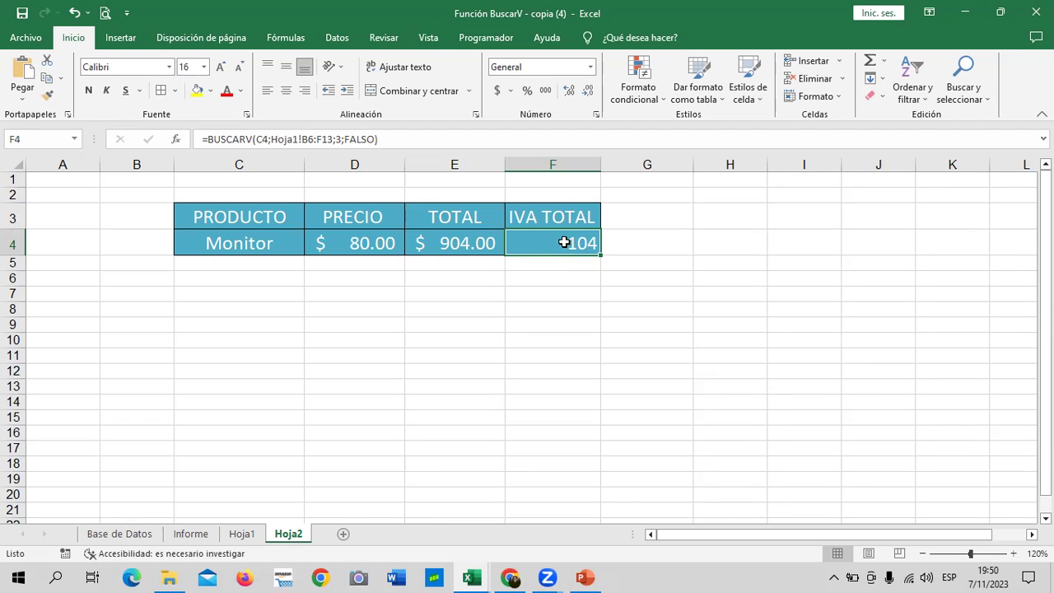
{"action": "left_click", "coordinate": [200, 535]}
- Inspect the company, contact and address lookup formulas in row 10 of Informe
{"action": "left_click", "coordinate": [261, 274]}
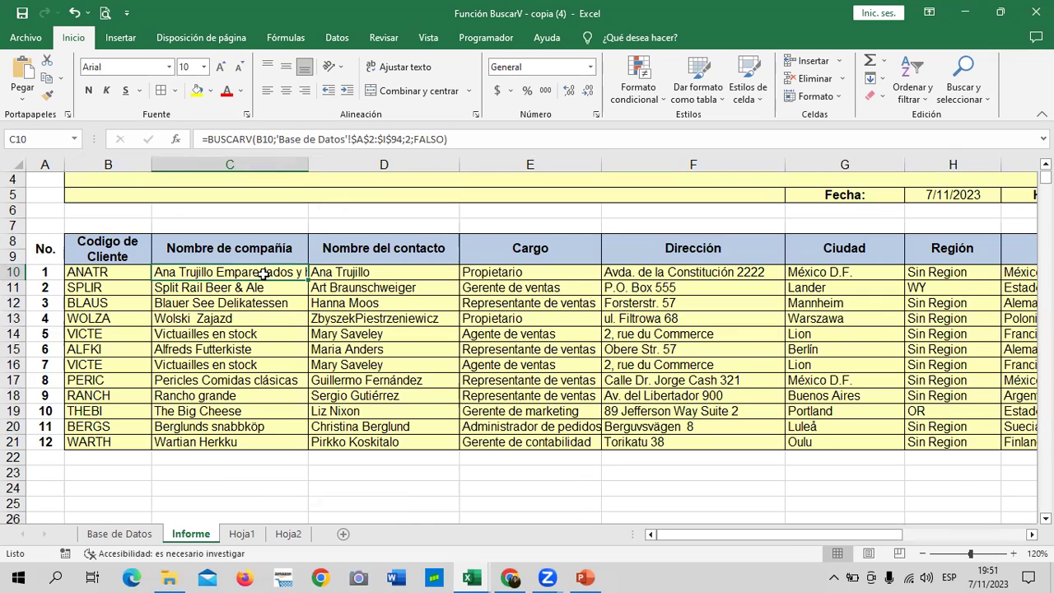
{"action": "left_click", "coordinate": [358, 278]}
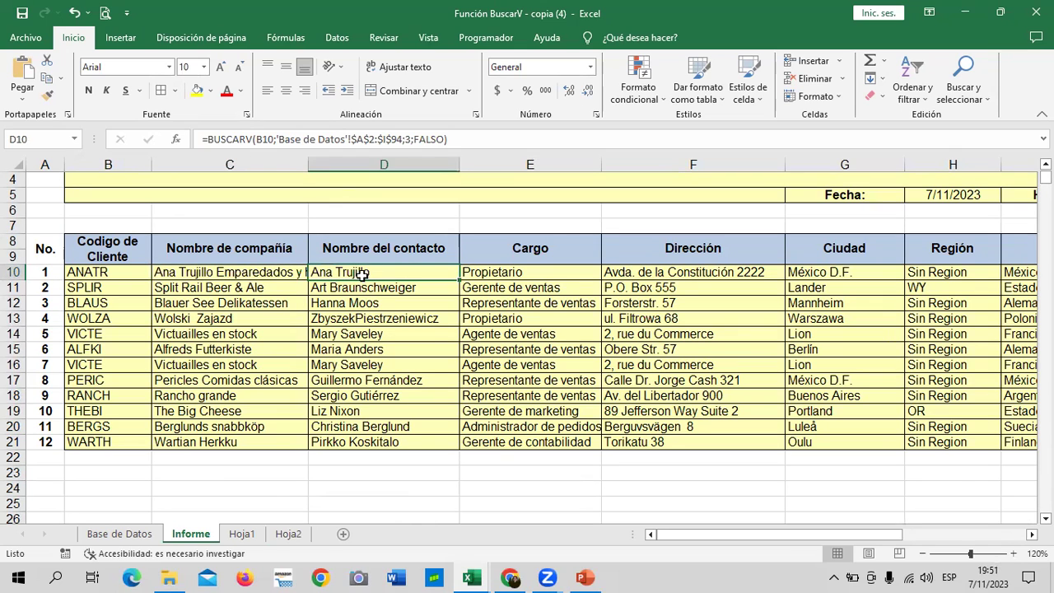
{"action": "left_click", "coordinate": [499, 276]}
{"action": "left_click", "coordinate": [632, 270]}
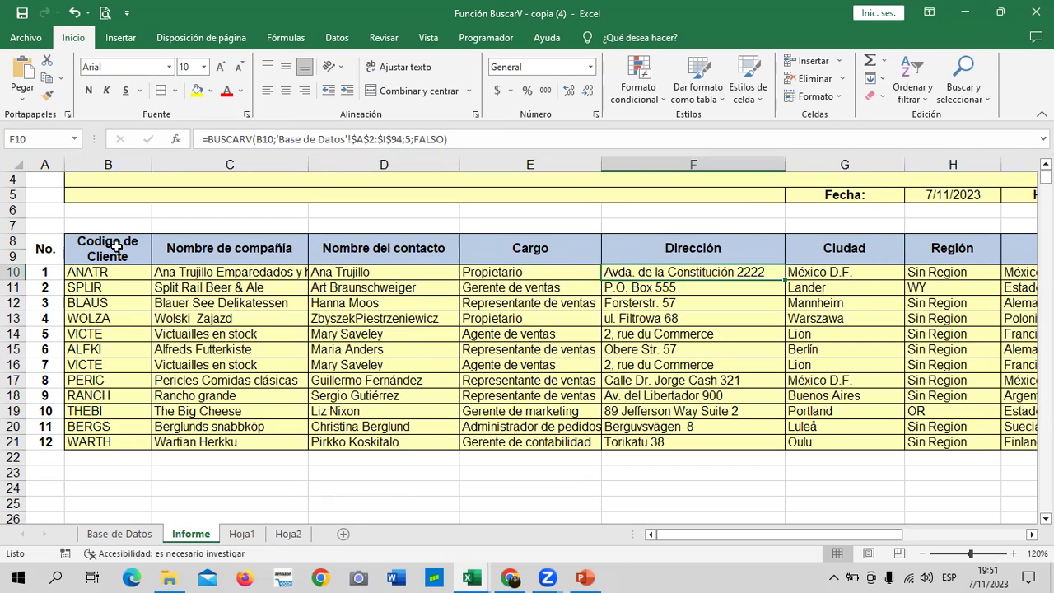
{"action": "left_click", "coordinate": [7, 242]}
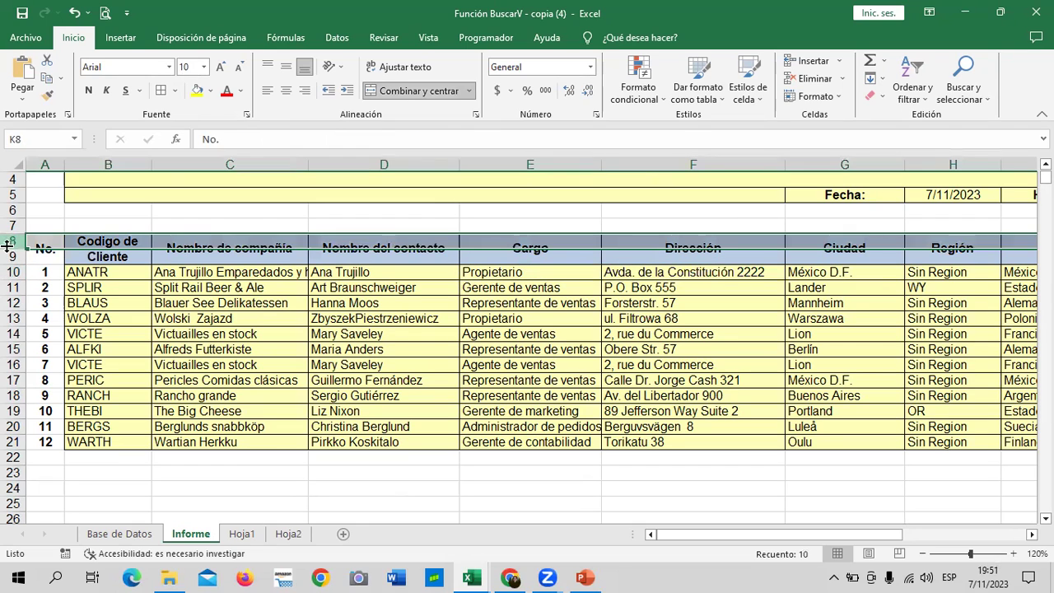
- Look over the Base de Datos sheet, then return to Hoja2
{"action": "left_click", "coordinate": [120, 533]}
{"action": "scroll", "coordinate": [184, 277], "scroll_direction": "up", "scroll_amount": 7}
{"action": "scroll", "coordinate": [184, 313], "scroll_direction": "up", "scroll_amount": 4}
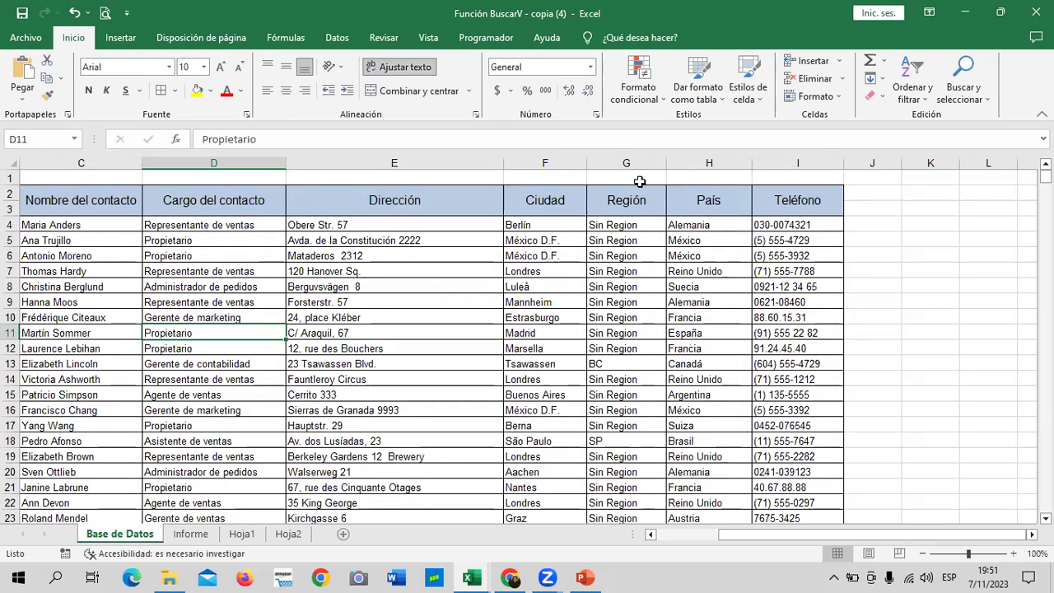
{"action": "left_click", "coordinate": [302, 531]}
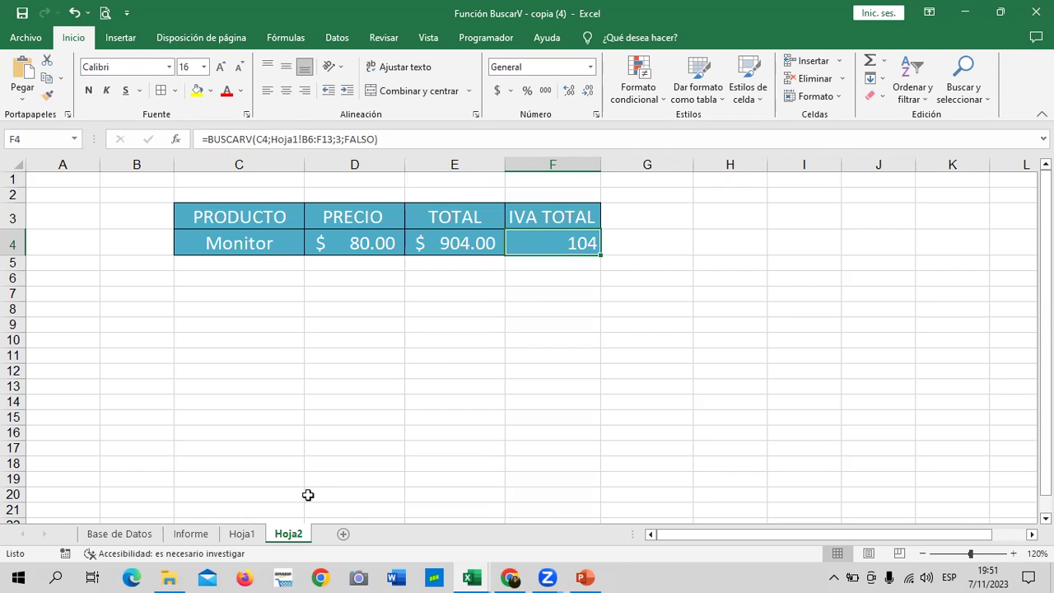
- On Hoja1, look over the PRECIO, IVA TOTAL, CANTIDADES and TOTALES headers
{"action": "left_click", "coordinate": [246, 536]}
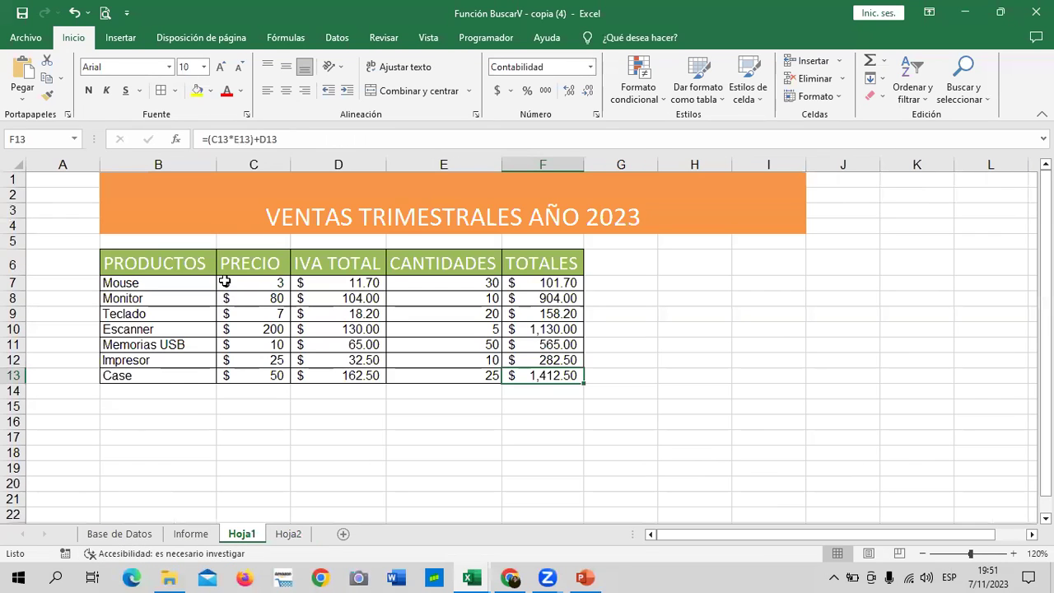
{"action": "left_click", "coordinate": [248, 269]}
{"action": "left_click", "coordinate": [339, 264]}
{"action": "left_click", "coordinate": [423, 262]}
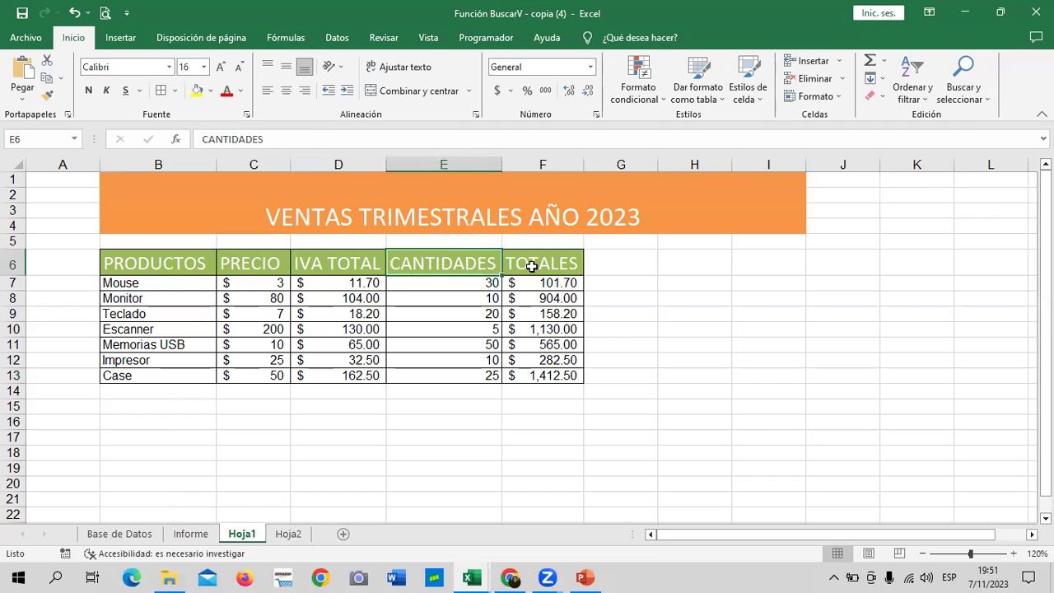
{"action": "left_click", "coordinate": [532, 266]}
{"action": "left_click", "coordinate": [180, 263]}
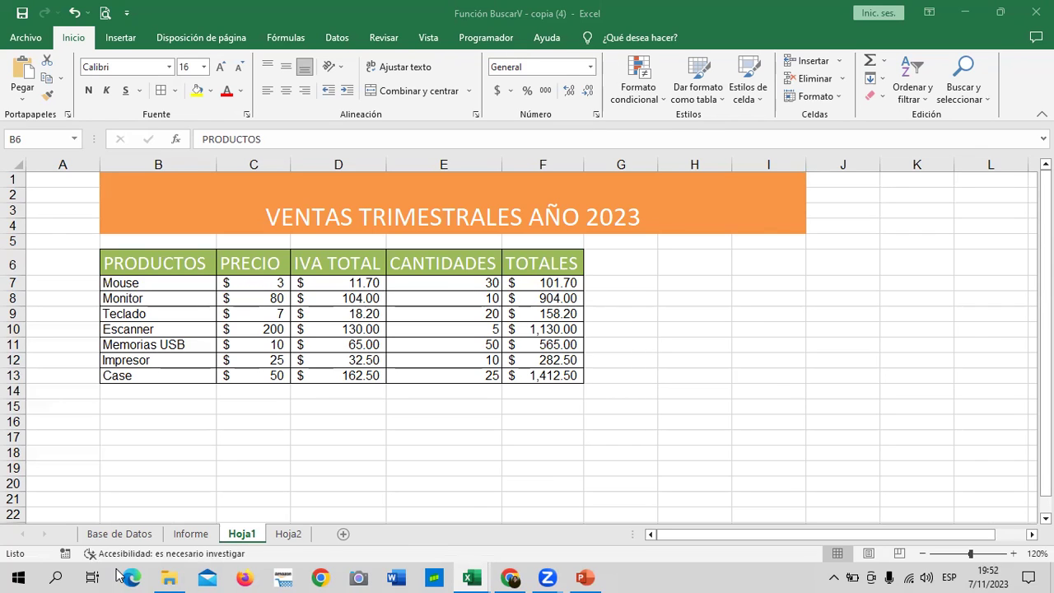
{"action": "mouse_move", "coordinate": [472, 576]}
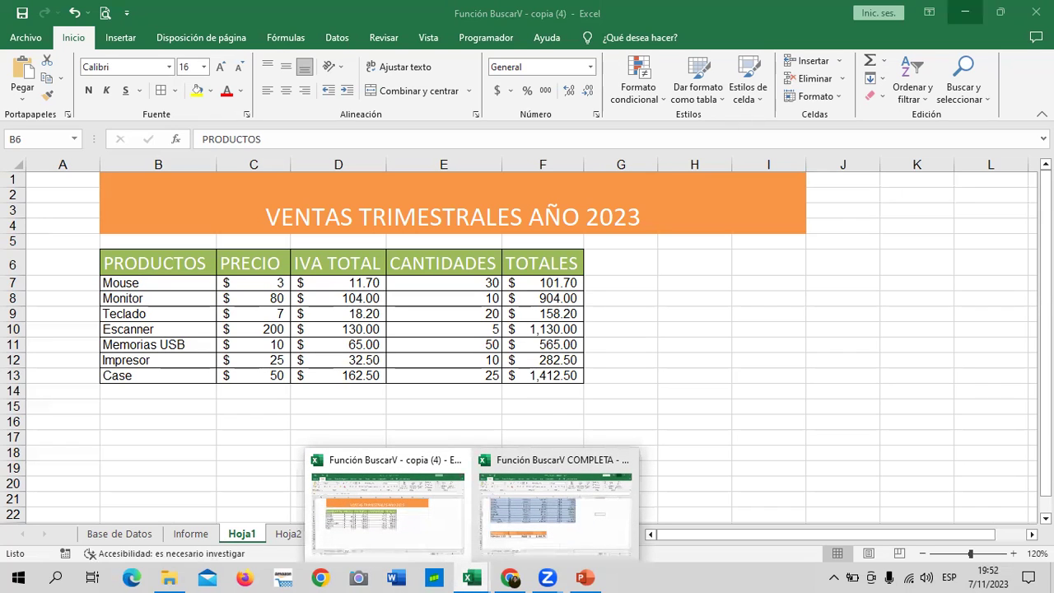
{"action": "left_click", "coordinate": [964, 8]}
{"action": "left_click", "coordinate": [964, 12]}
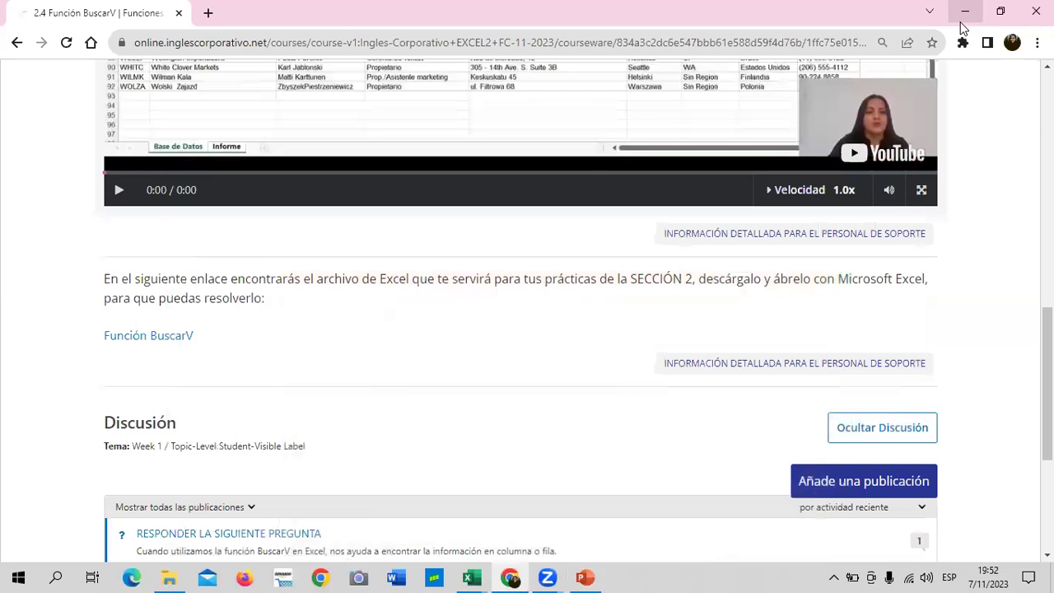
{"action": "left_click", "coordinate": [957, 10]}
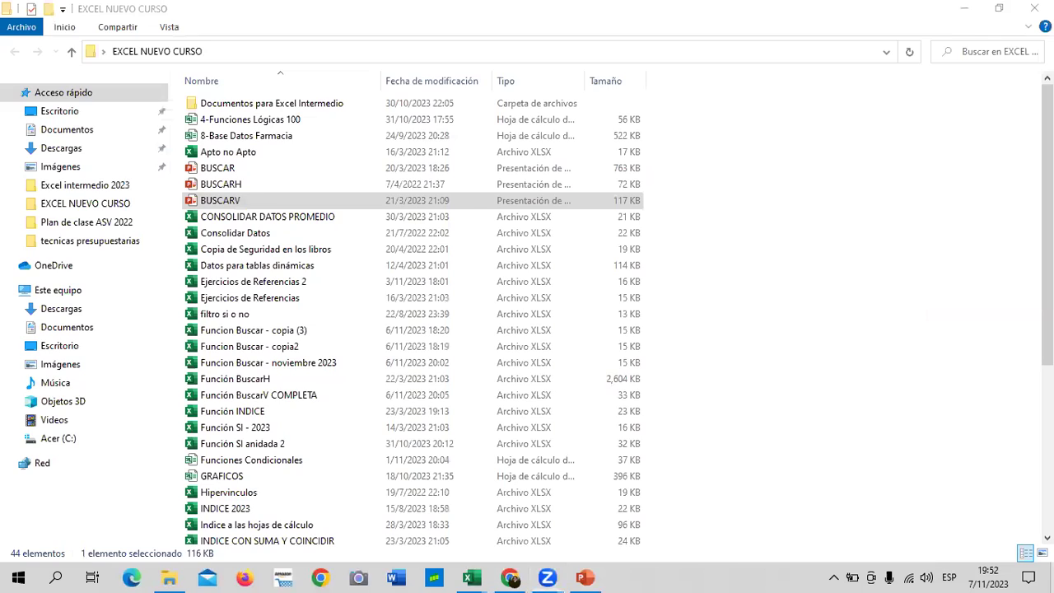
{"action": "key", "text": "super+d"}
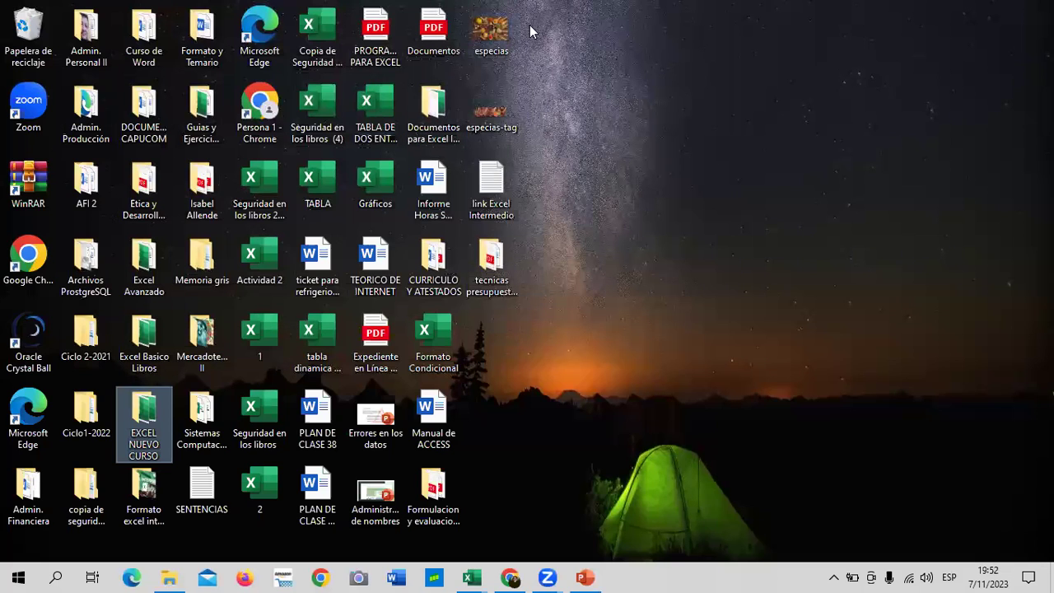
{"action": "mouse_move", "coordinate": [544, 576]}
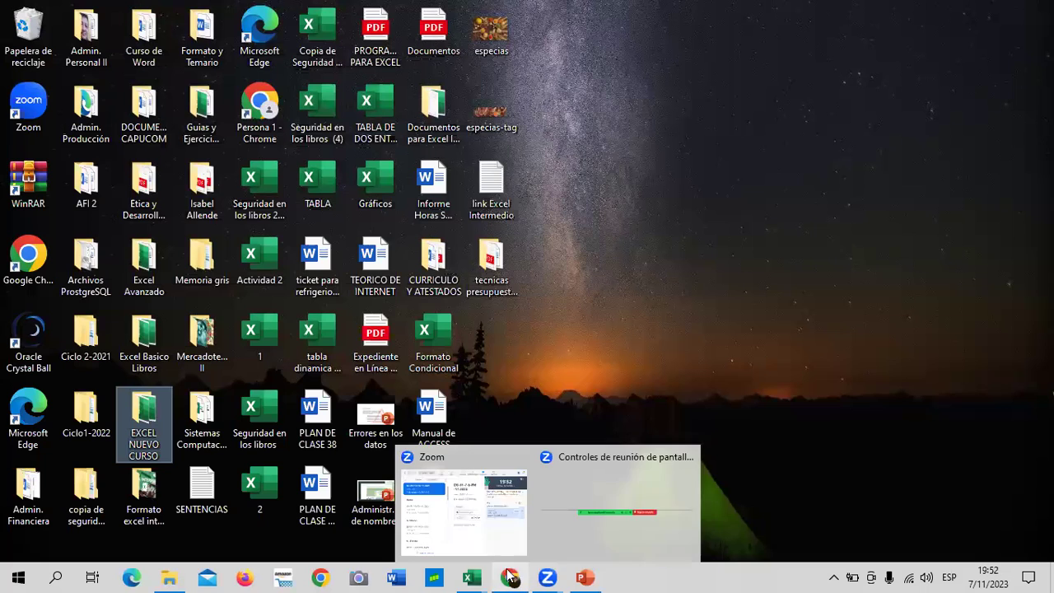
{"action": "mouse_move", "coordinate": [471, 576]}
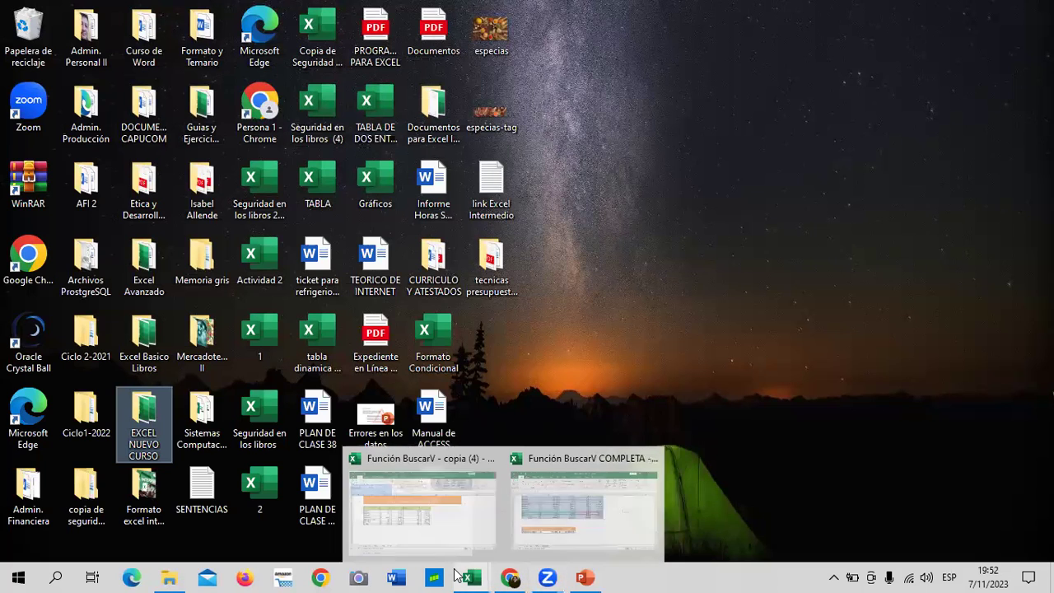
{"action": "left_click", "coordinate": [410, 534]}
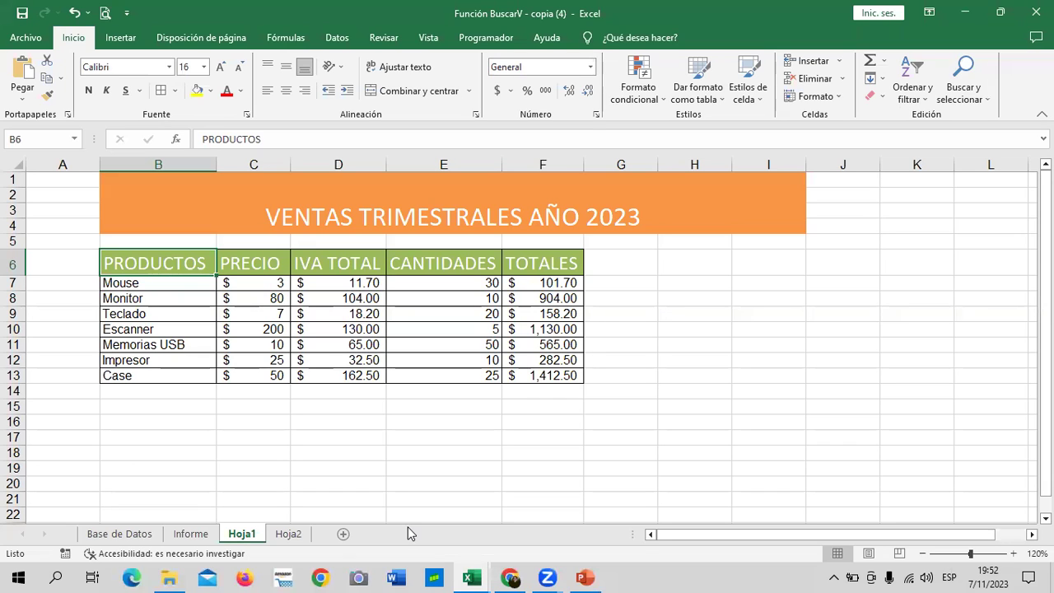
- Delete the IVA TOTAL formula from Hoja2 cell F4 and reselect the empty cell
{"action": "left_click", "coordinate": [651, 423]}
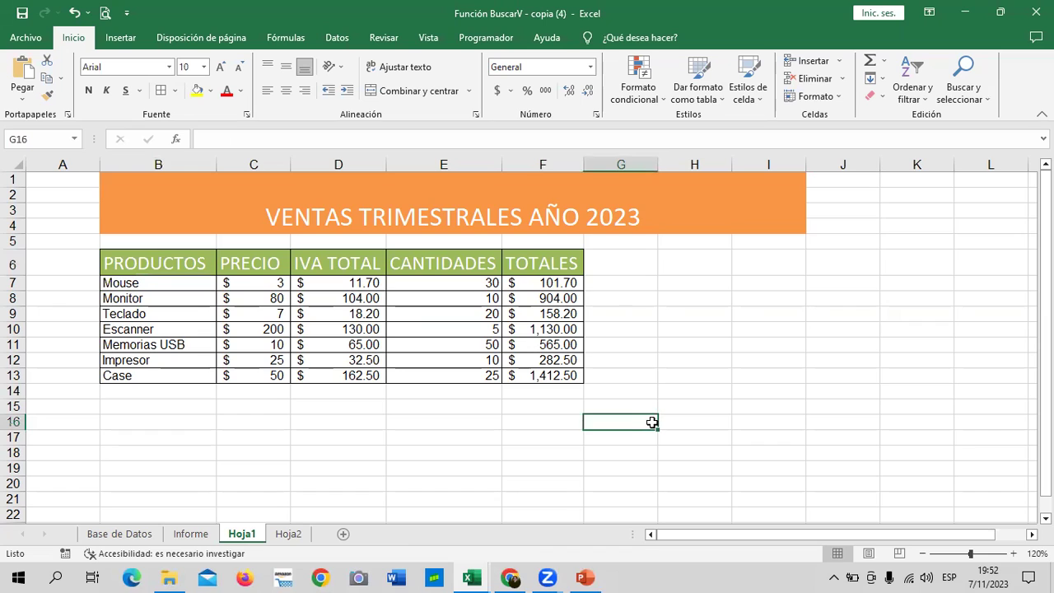
{"action": "left_click", "coordinate": [300, 535]}
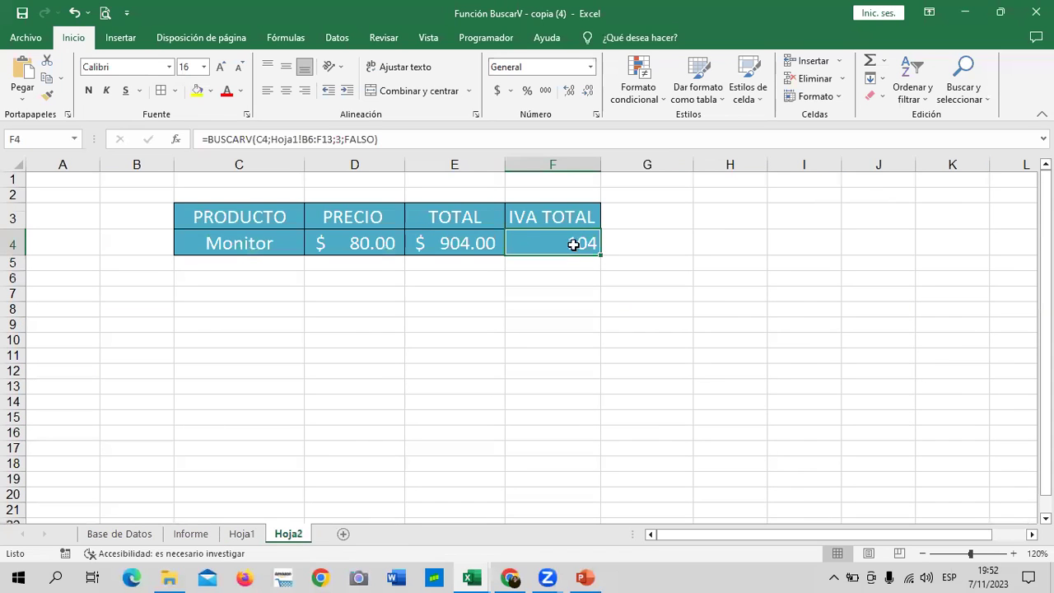
{"action": "key", "text": "Delete"}
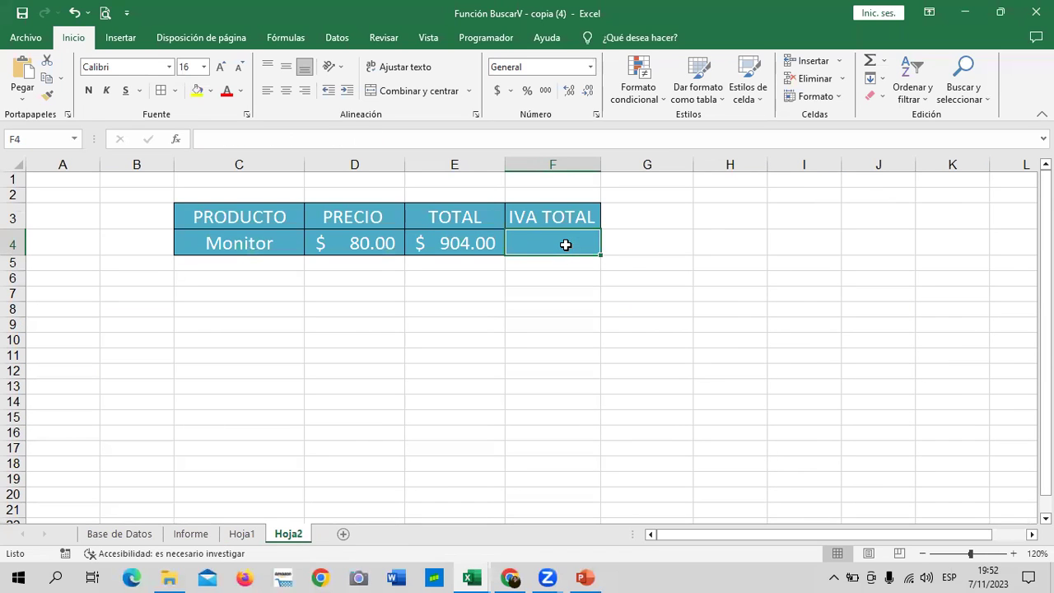
{"action": "left_click", "coordinate": [654, 260]}
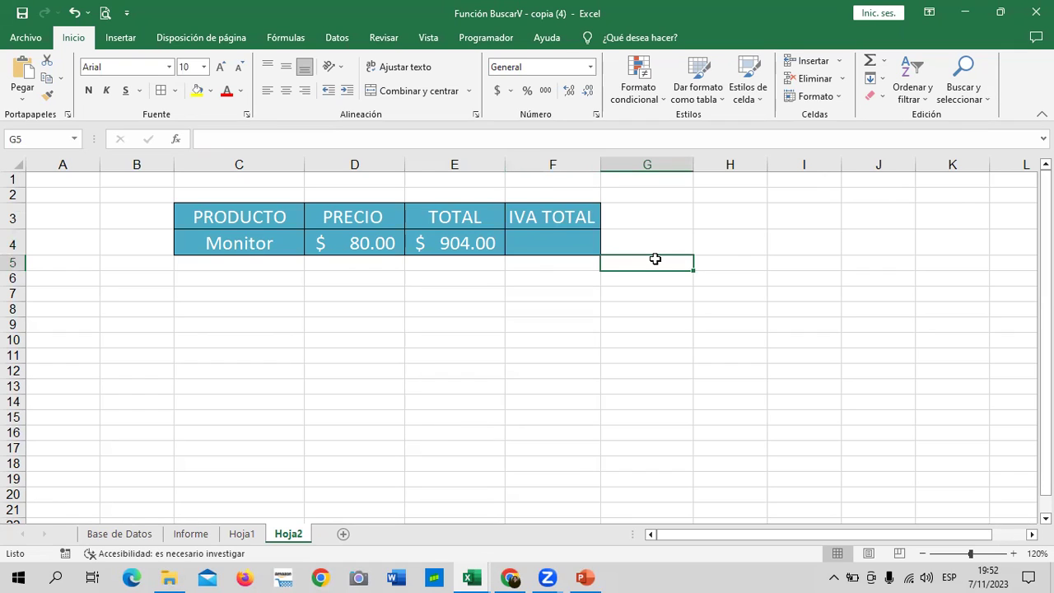
{"action": "left_click", "coordinate": [677, 240]}
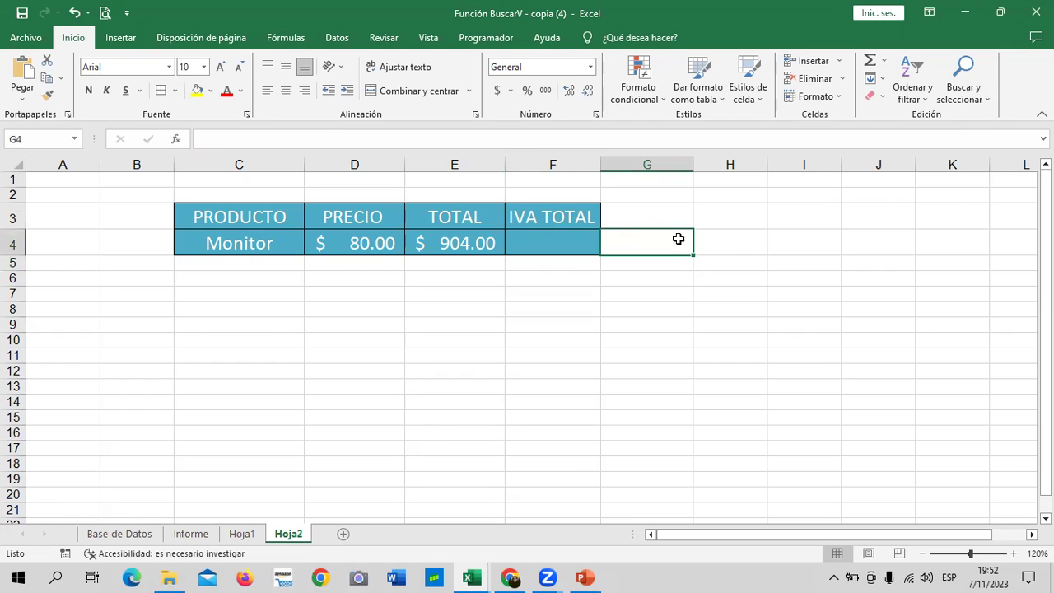
{"action": "left_click", "coordinate": [563, 239]}
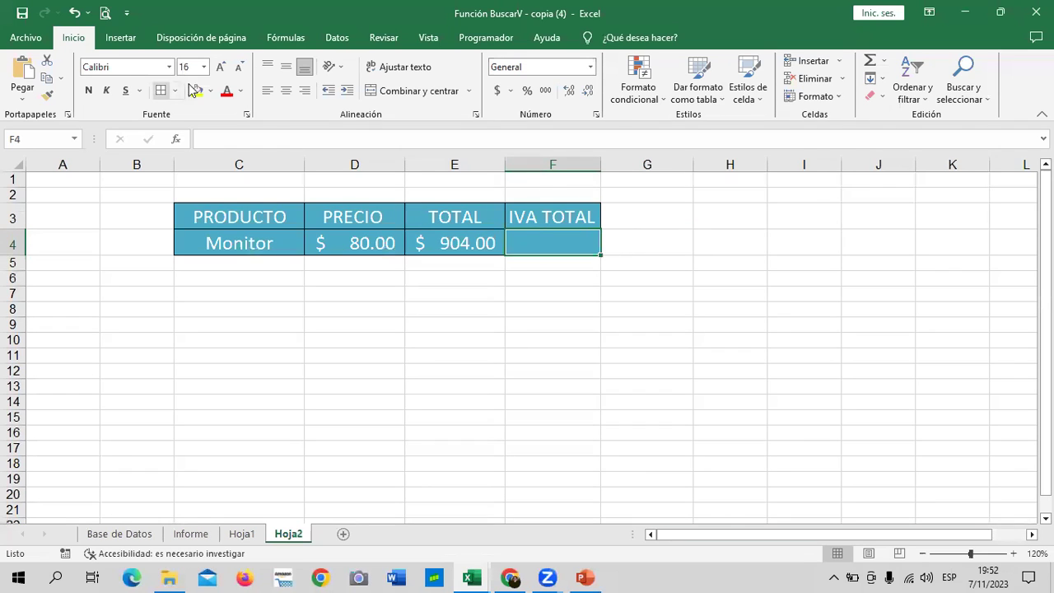
{"action": "left_click", "coordinate": [287, 38]}
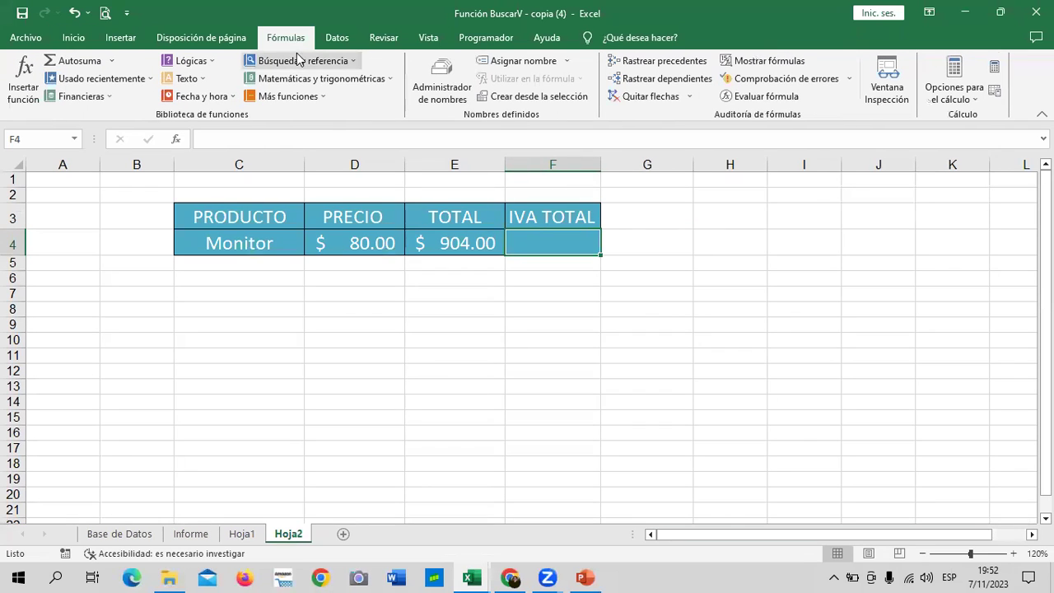
- Insert BUSCARV into F4 from Búsqueda y referencia with lookup value C4
{"action": "left_click", "coordinate": [344, 61]}
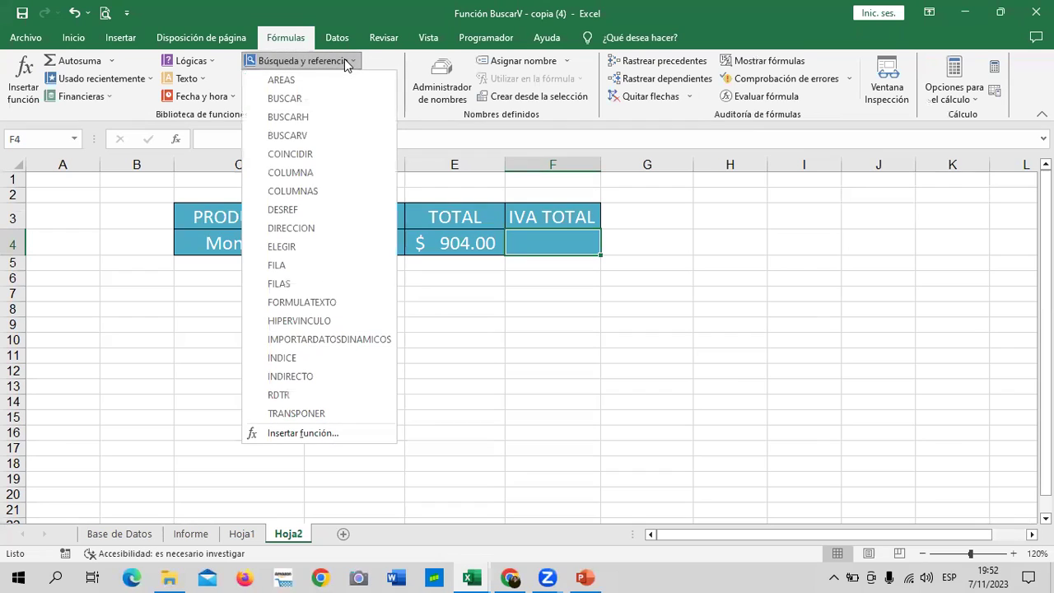
{"action": "left_click", "coordinate": [311, 135]}
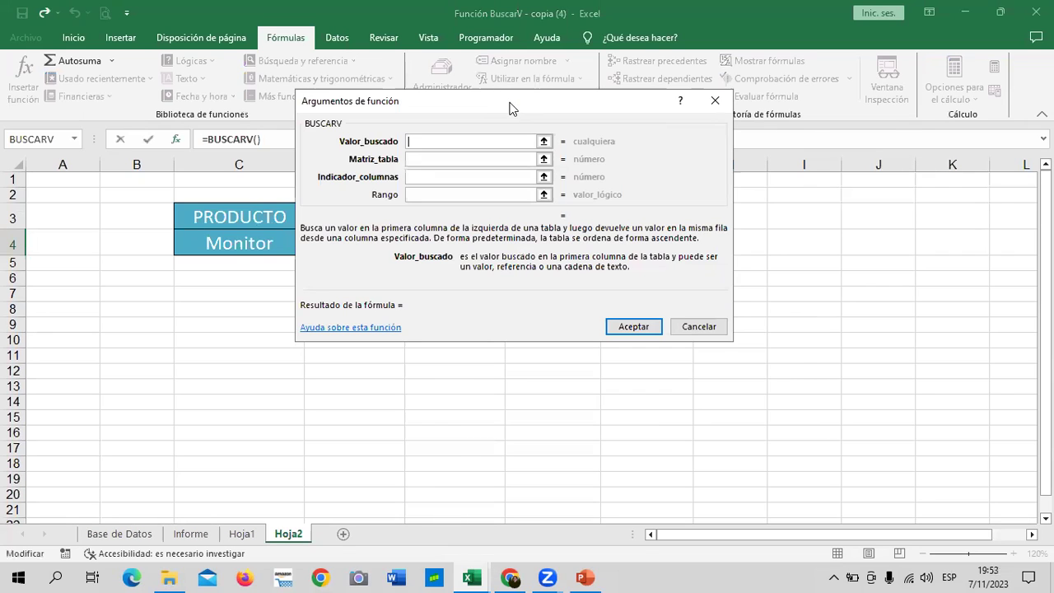
{"action": "left_click_drag", "start_coordinate": [510, 108], "coordinate": [334, 286]}
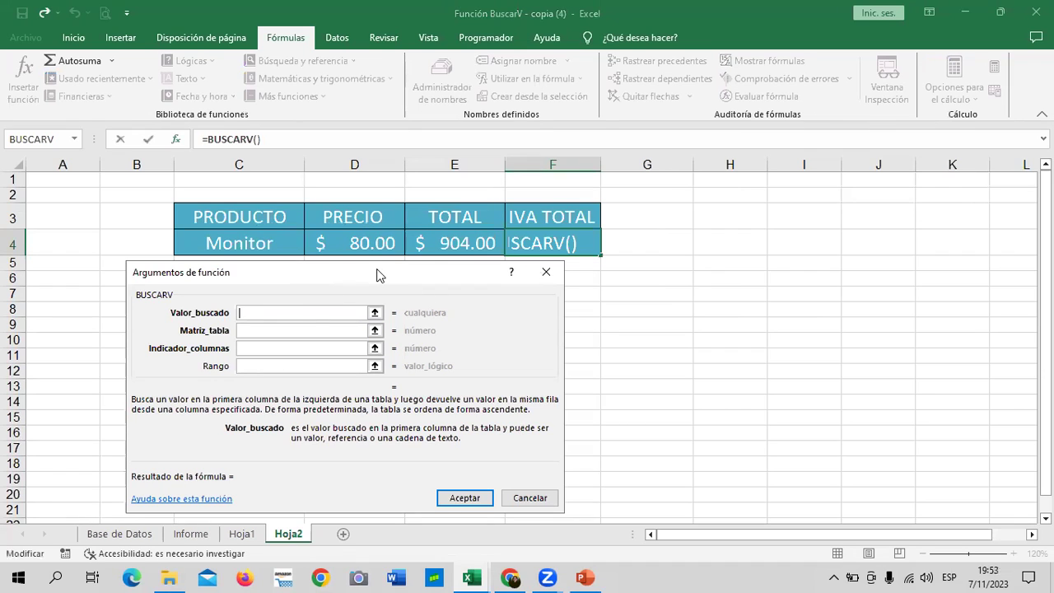
{"action": "left_click_drag", "start_coordinate": [374, 267], "coordinate": [342, 268]}
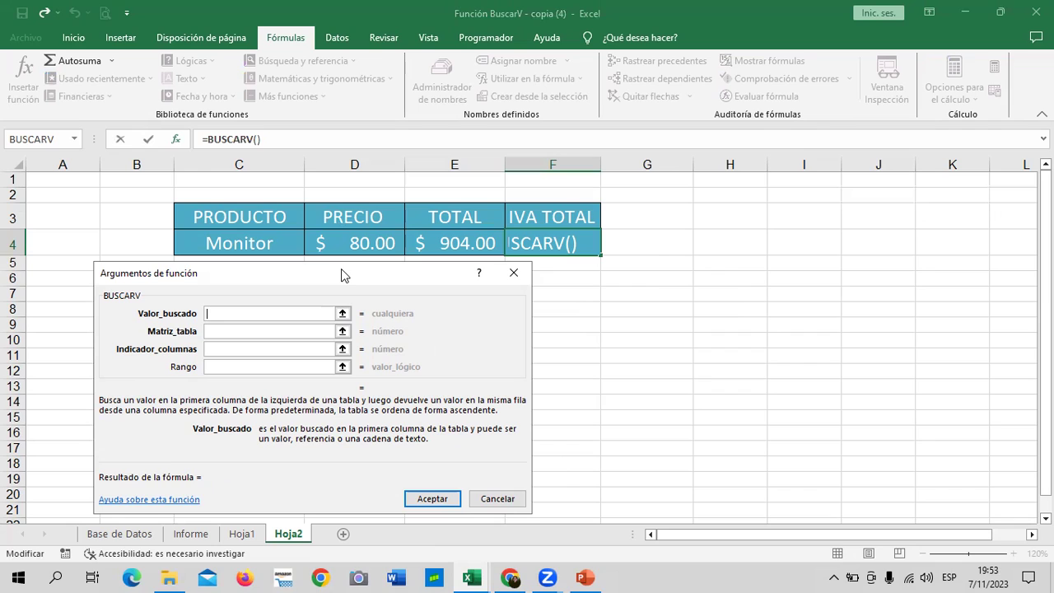
{"action": "left_click", "coordinate": [258, 139]}
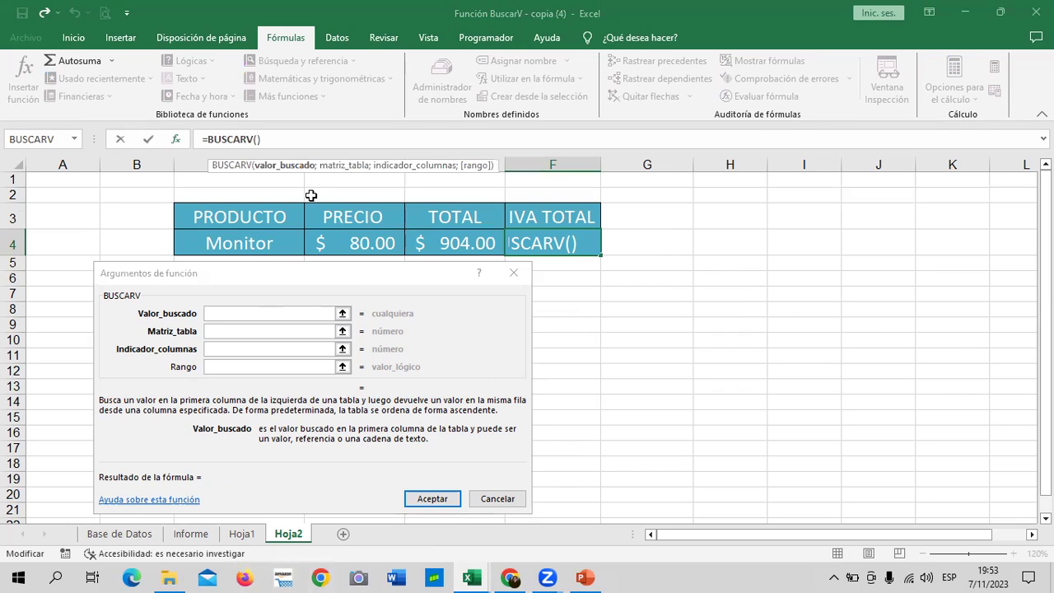
{"action": "left_click", "coordinate": [285, 313]}
{"action": "left_click", "coordinate": [266, 244]}
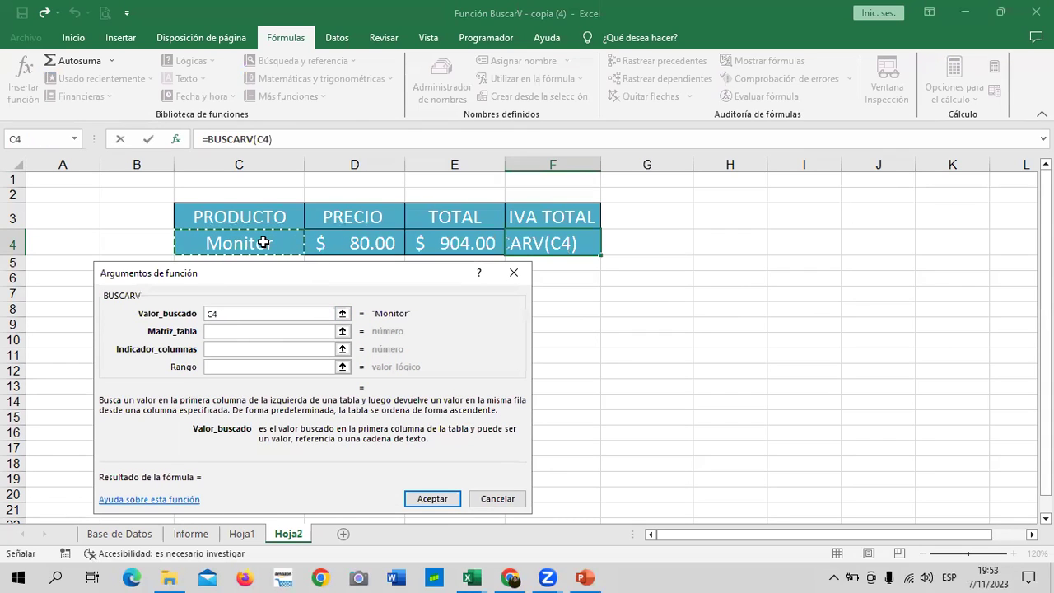
- Set the BUSCARV table array to Hoja1!B6:F13
{"action": "left_click", "coordinate": [286, 331]}
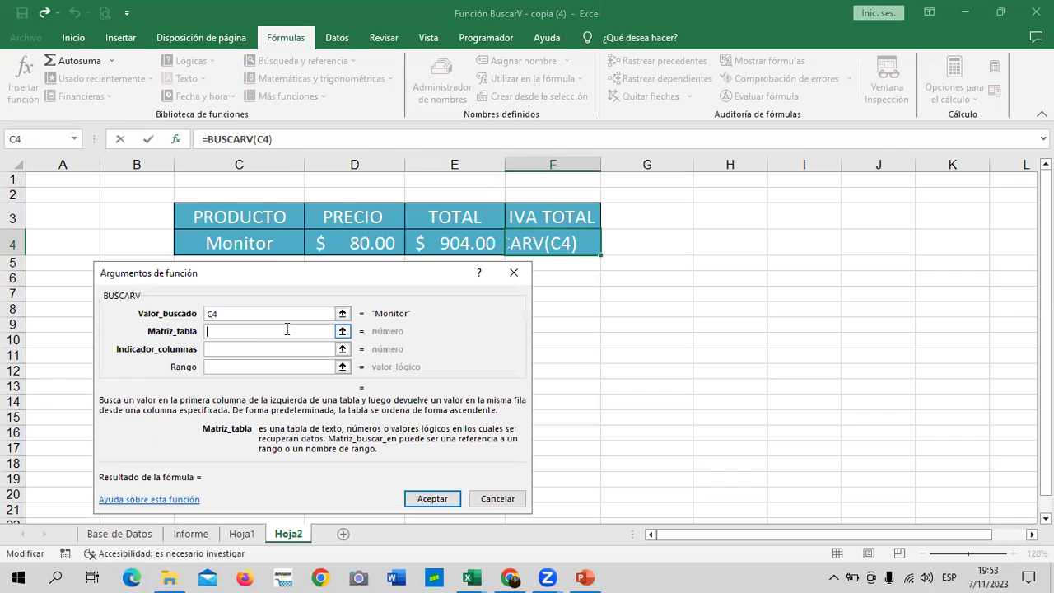
{"action": "left_click", "coordinate": [242, 534]}
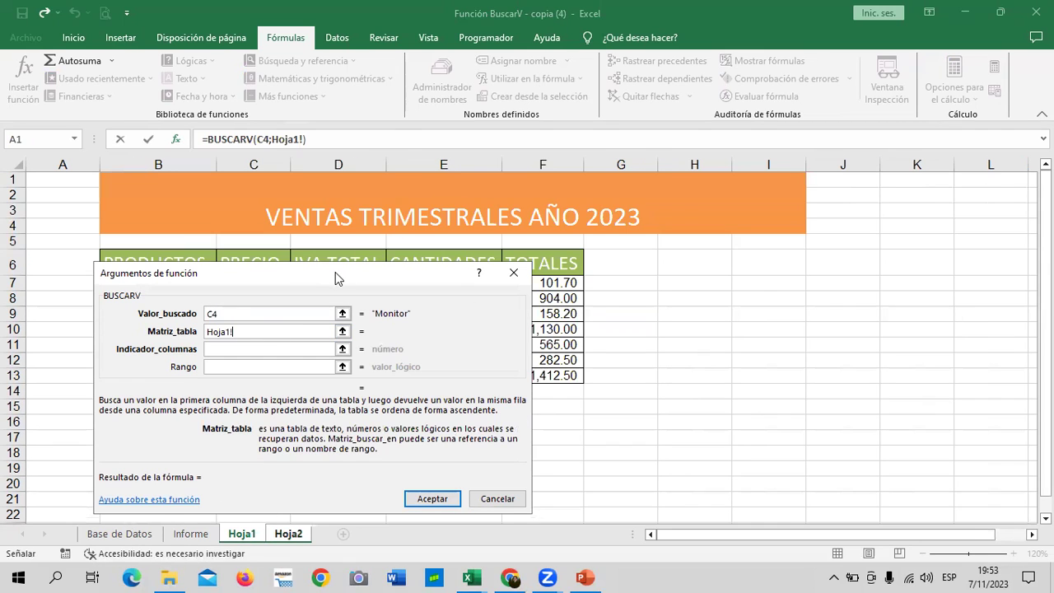
{"action": "left_click_drag", "start_coordinate": [335, 271], "coordinate": [826, 13]}
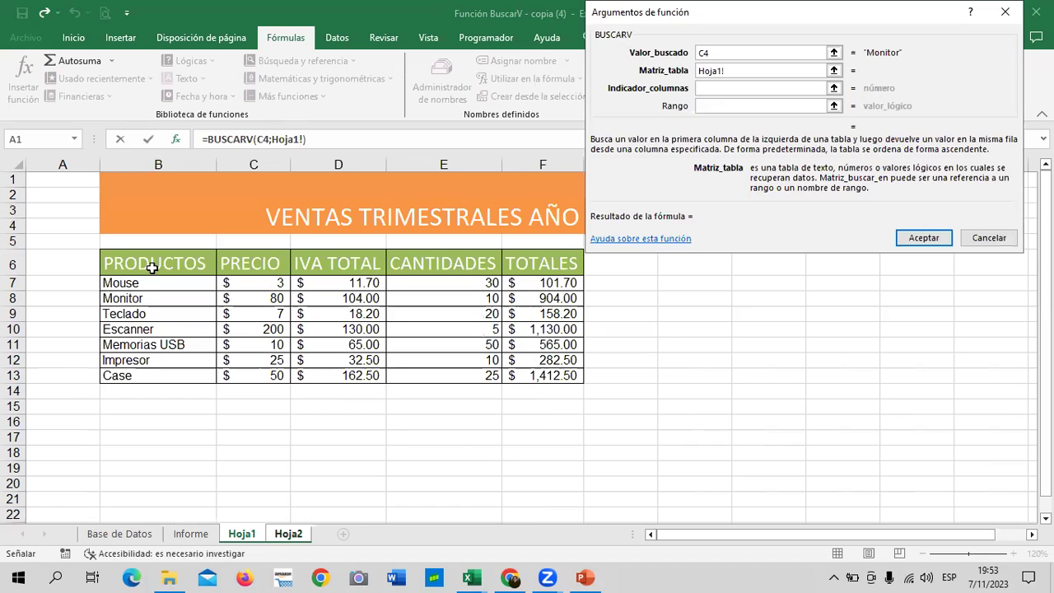
{"action": "left_click_drag", "start_coordinate": [152, 267], "coordinate": [545, 372]}
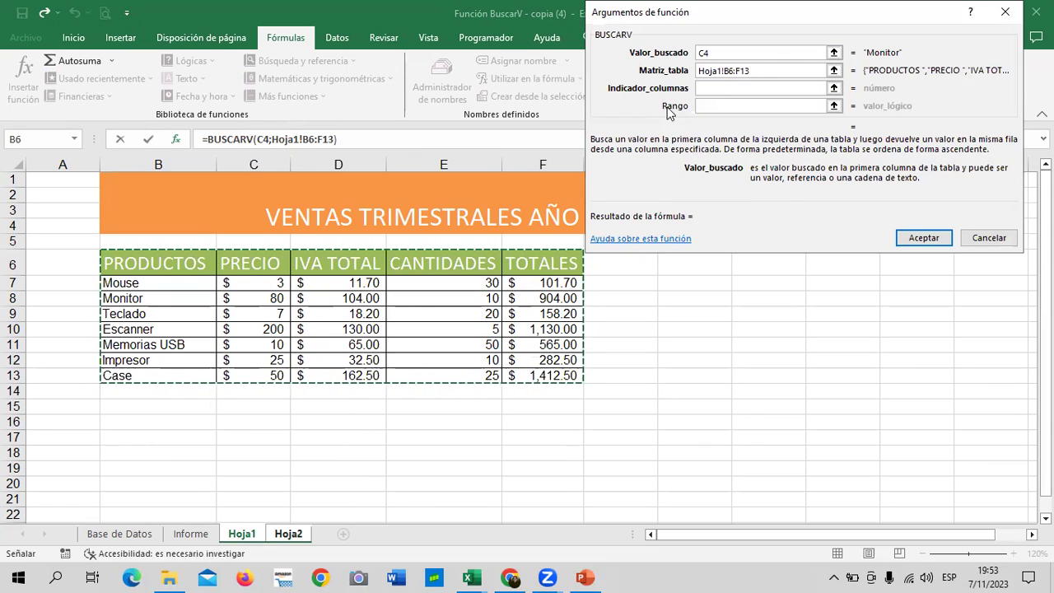
- Set column index 3 and range lookup FALSO, then accept the formula
{"action": "left_click", "coordinate": [714, 88]}
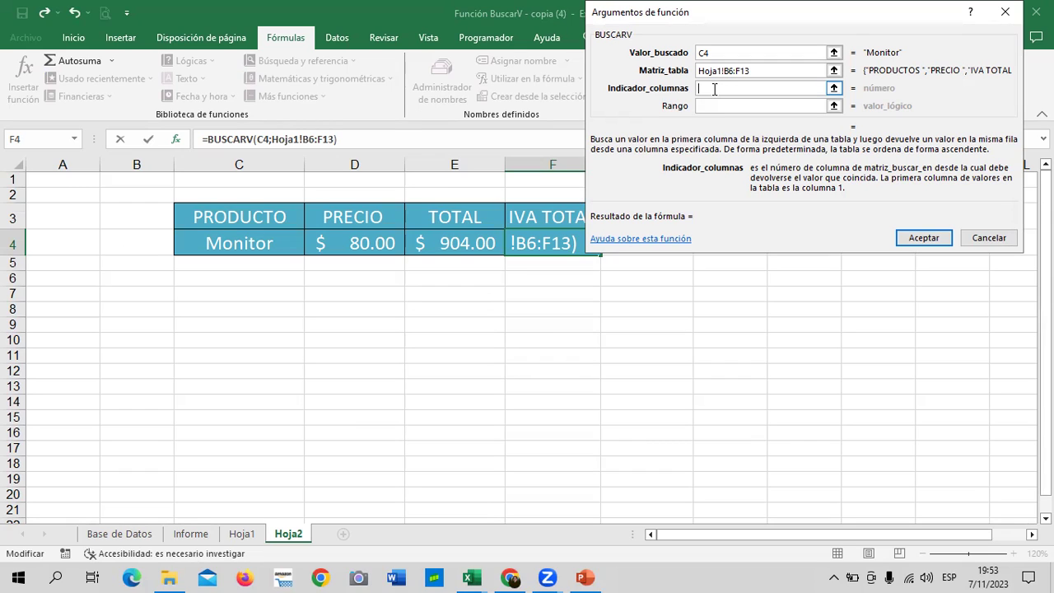
{"action": "type", "text": "5"}
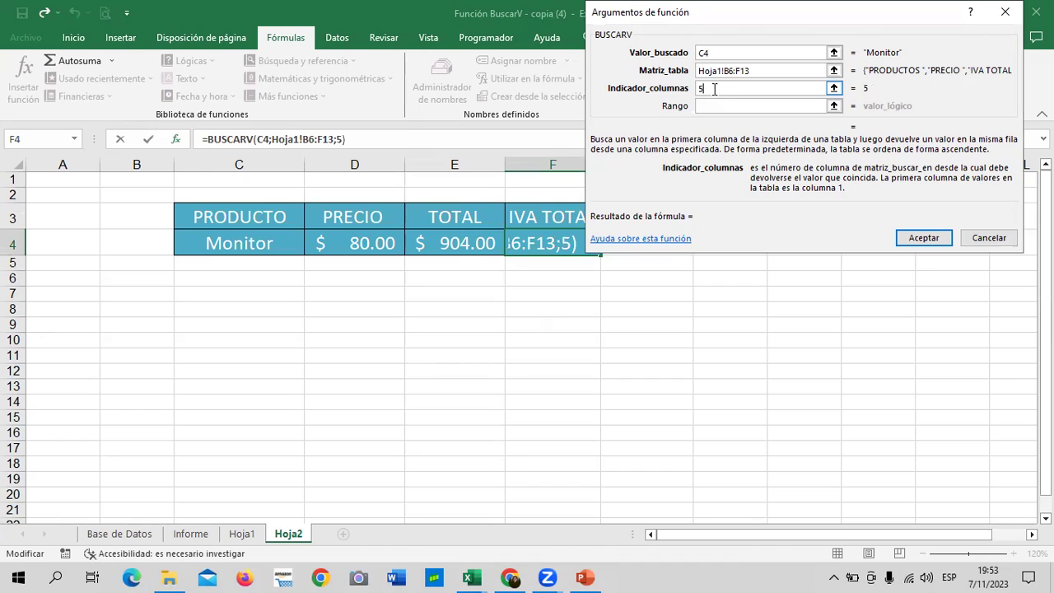
{"action": "key", "text": "BackSpace"}
{"action": "type", "text": "3"}
{"action": "left_click", "coordinate": [734, 103]}
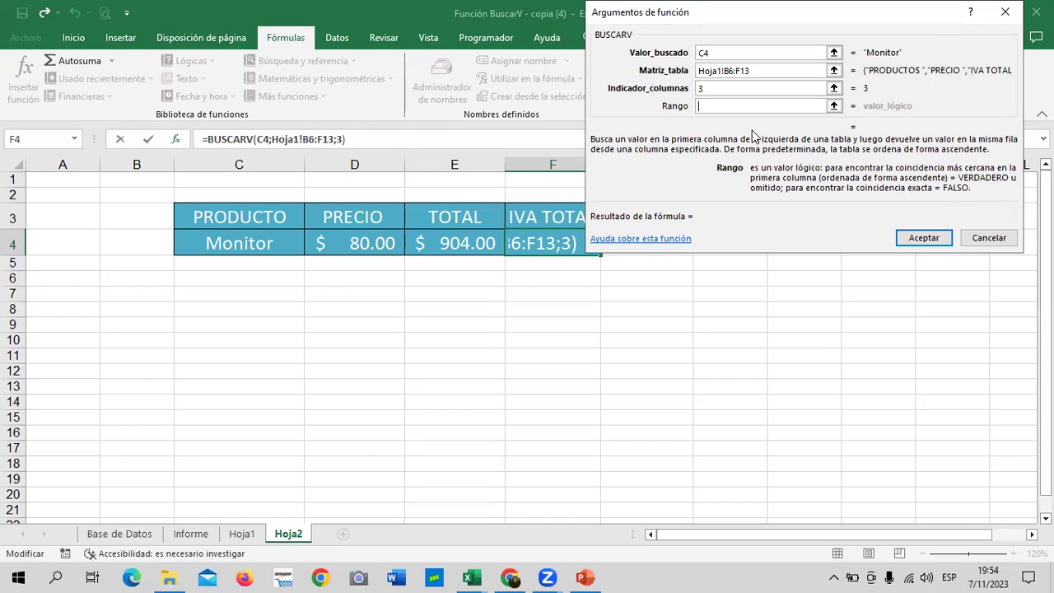
{"action": "type", "text": "fAL"}
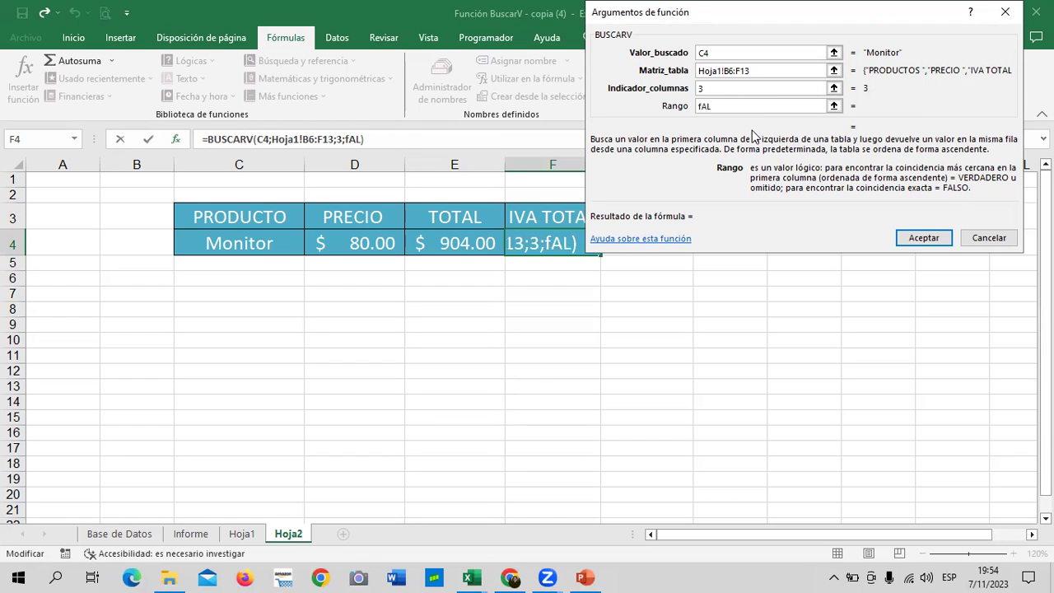
{"action": "key", "text": "BackSpace"}
{"action": "key", "text": "BackSpace"}
{"action": "type", "text": "FA"}
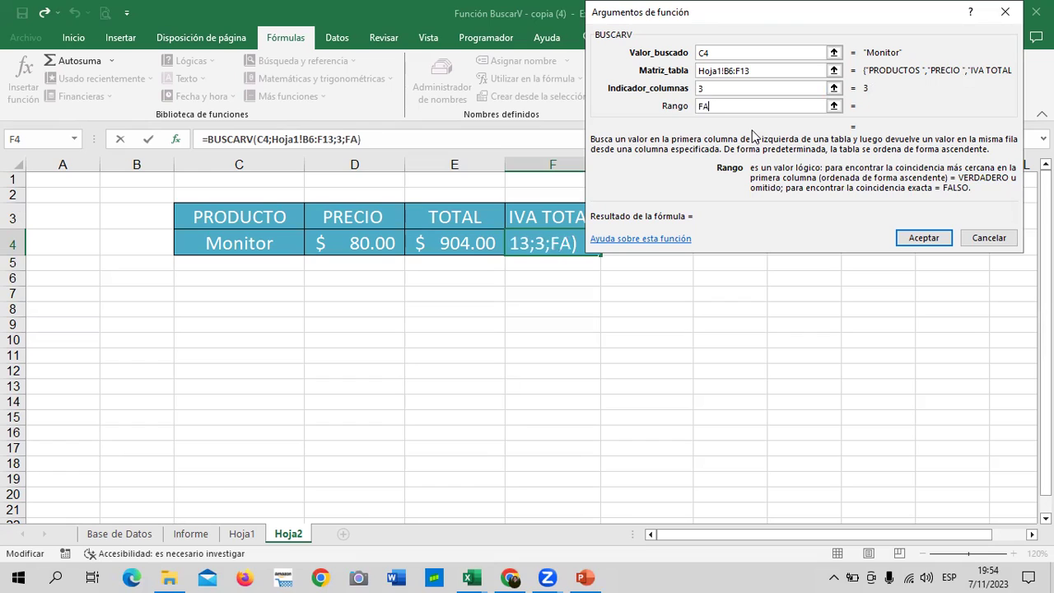
{"action": "type", "text": "LSO"}
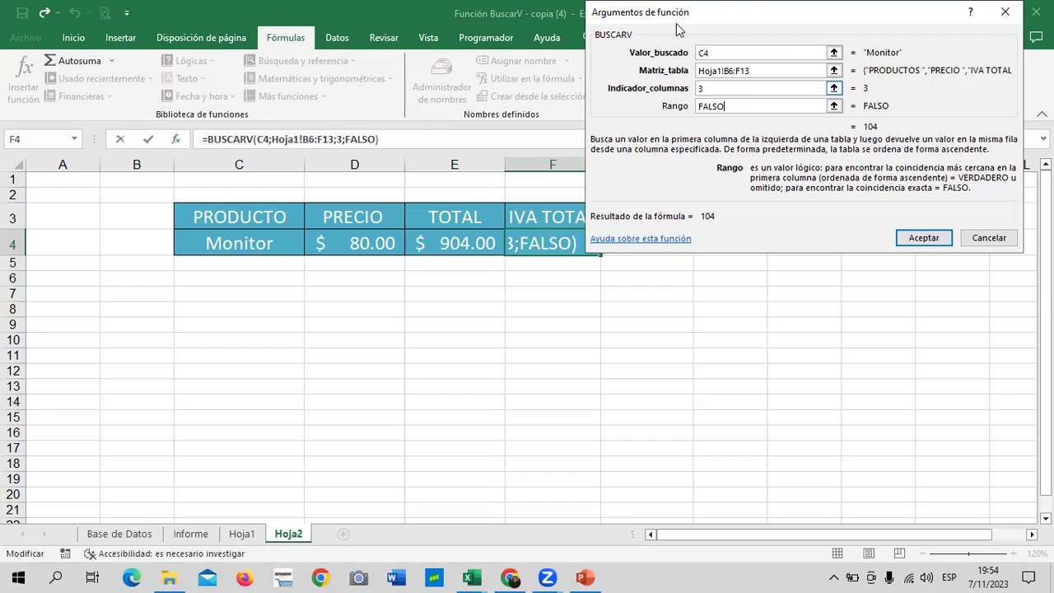
{"action": "left_click", "coordinate": [923, 238]}
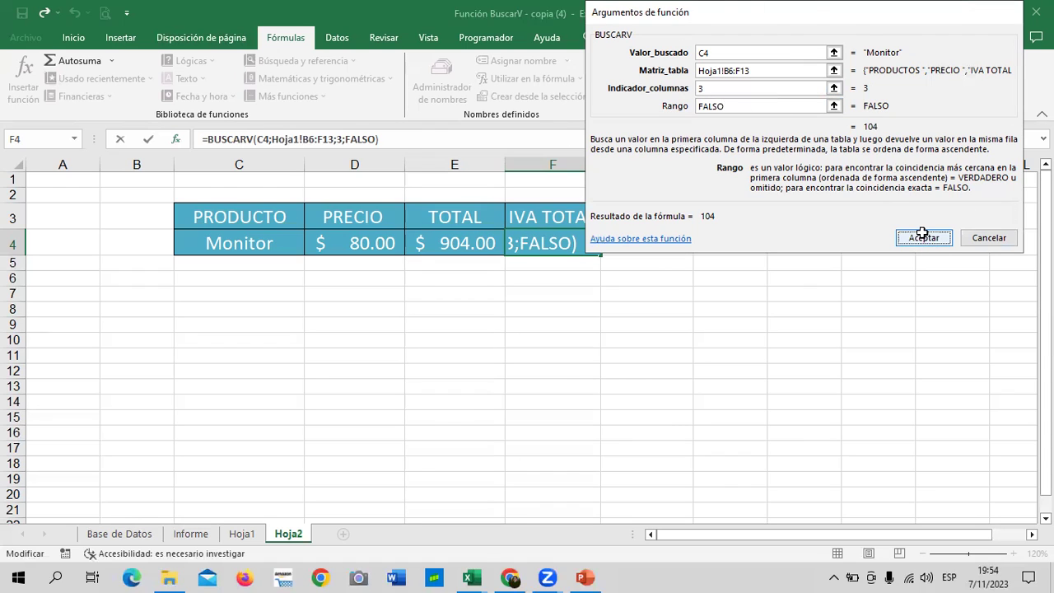
- Format the IVA TOTAL result in F4 as Contabilidad, showing $ 104.00
{"action": "left_click", "coordinate": [777, 278]}
{"action": "left_click", "coordinate": [541, 244]}
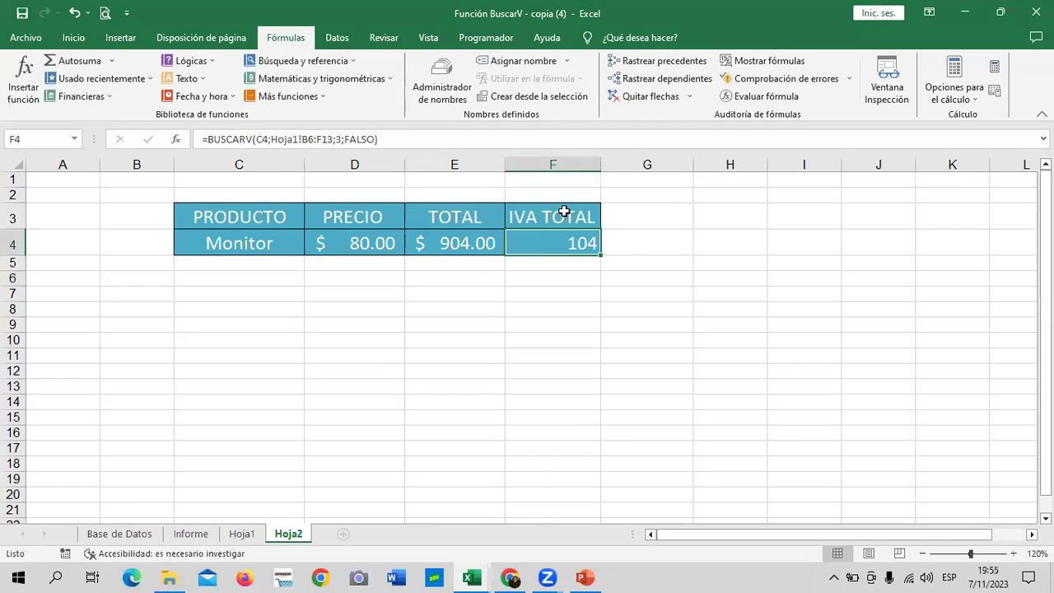
{"action": "left_click", "coordinate": [73, 37]}
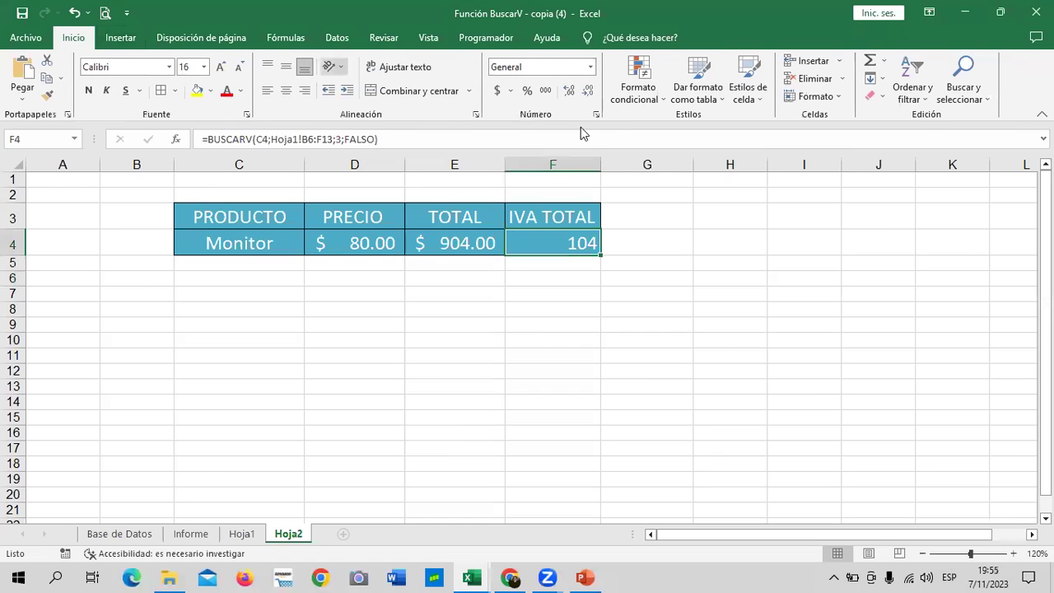
{"action": "left_click", "coordinate": [496, 91]}
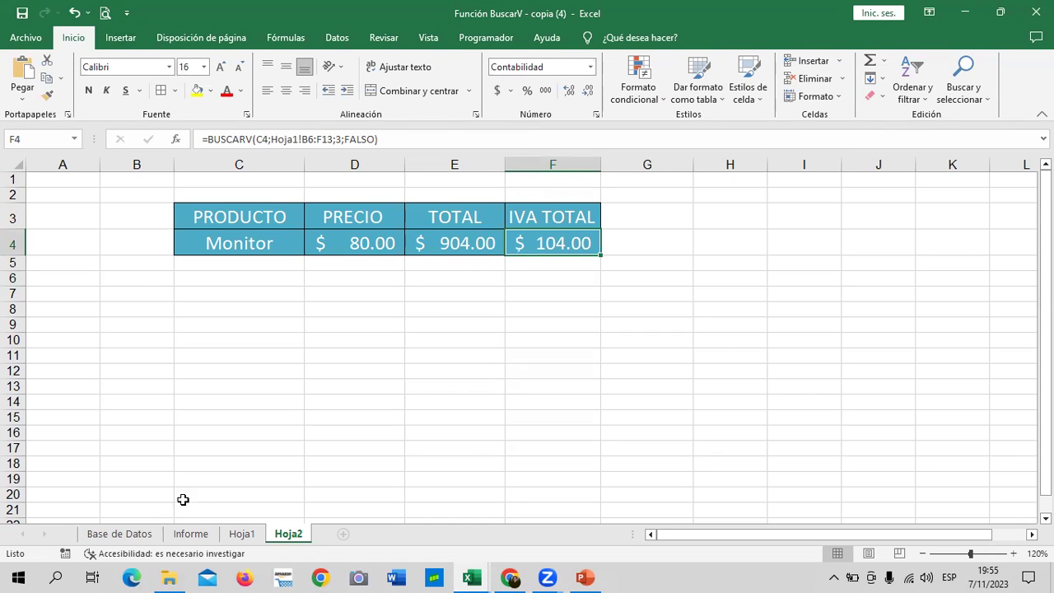
- Check Monitor's IVA TOTAL in Hoja1 D8 and the TOTAL lookup in E4
{"action": "left_click", "coordinate": [243, 535]}
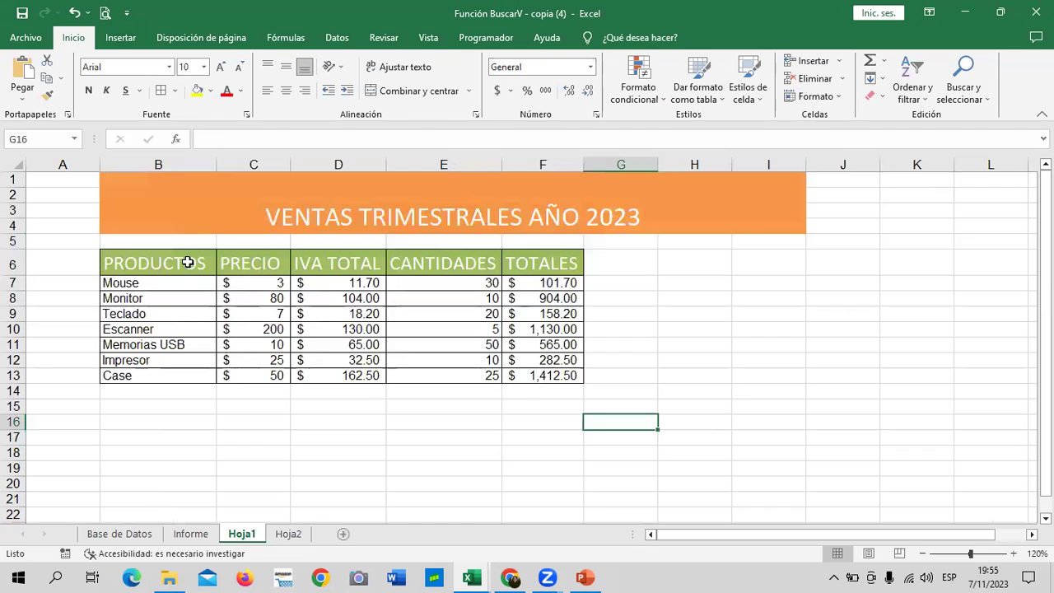
{"action": "left_click", "coordinate": [339, 305]}
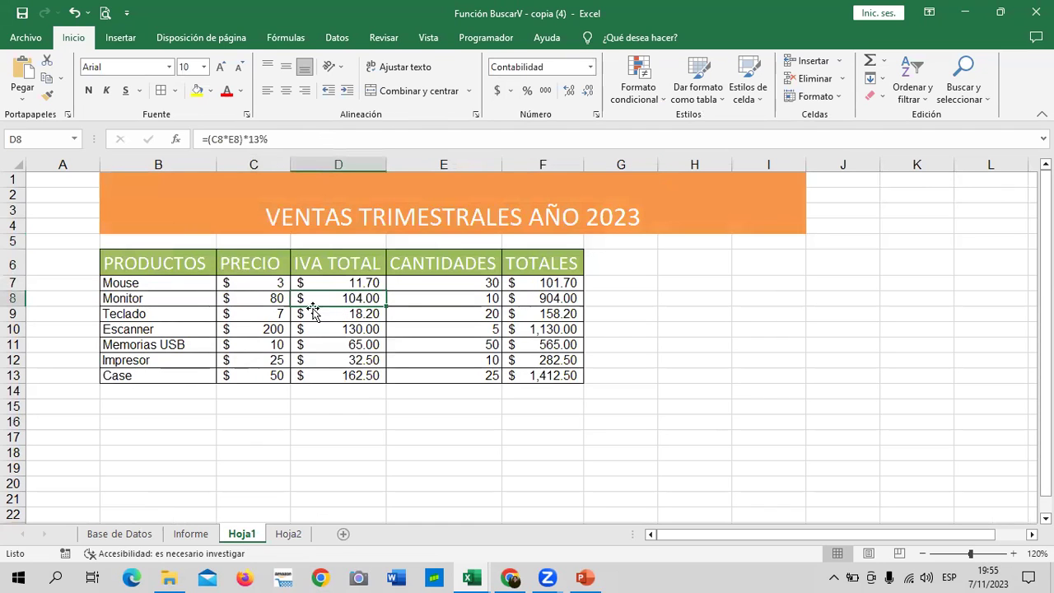
{"action": "left_click", "coordinate": [297, 535]}
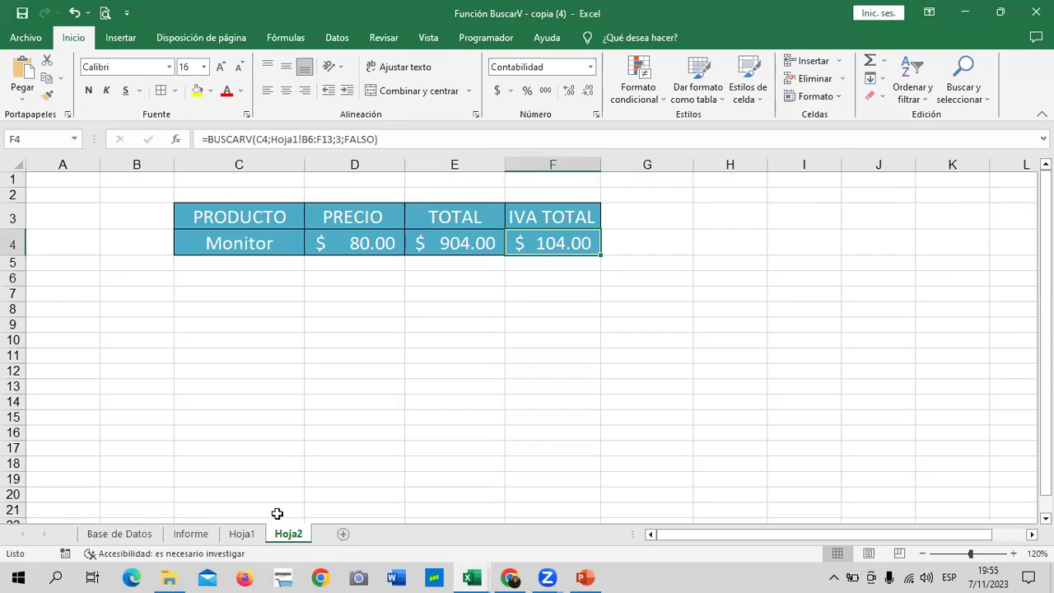
{"action": "left_click", "coordinate": [805, 308]}
{"action": "left_click", "coordinate": [453, 243]}
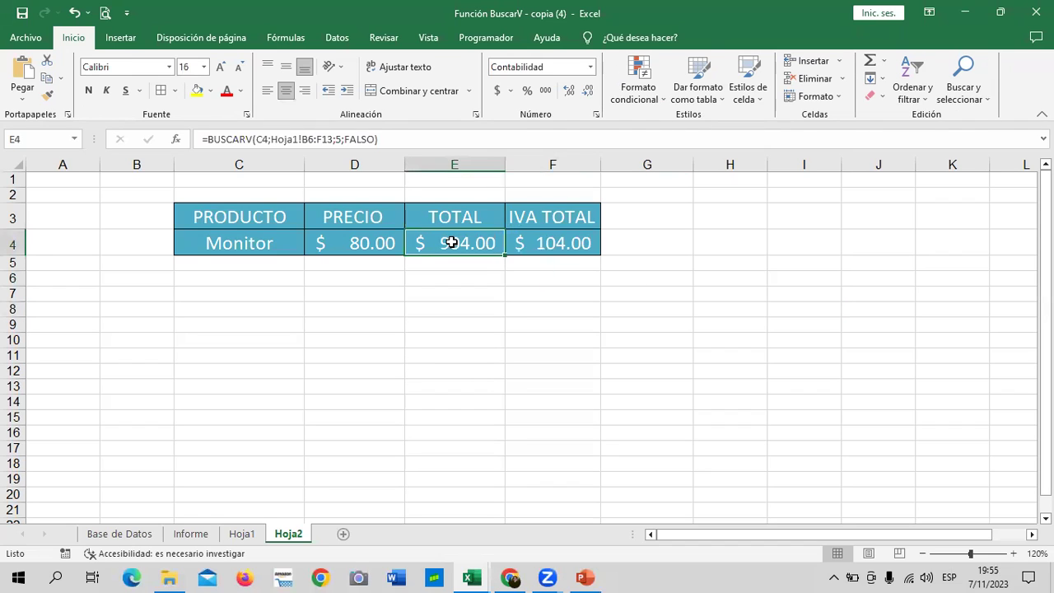
- Delete the PRECIO lookup formula from D4, leaving it empty
{"action": "left_click", "coordinate": [352, 243]}
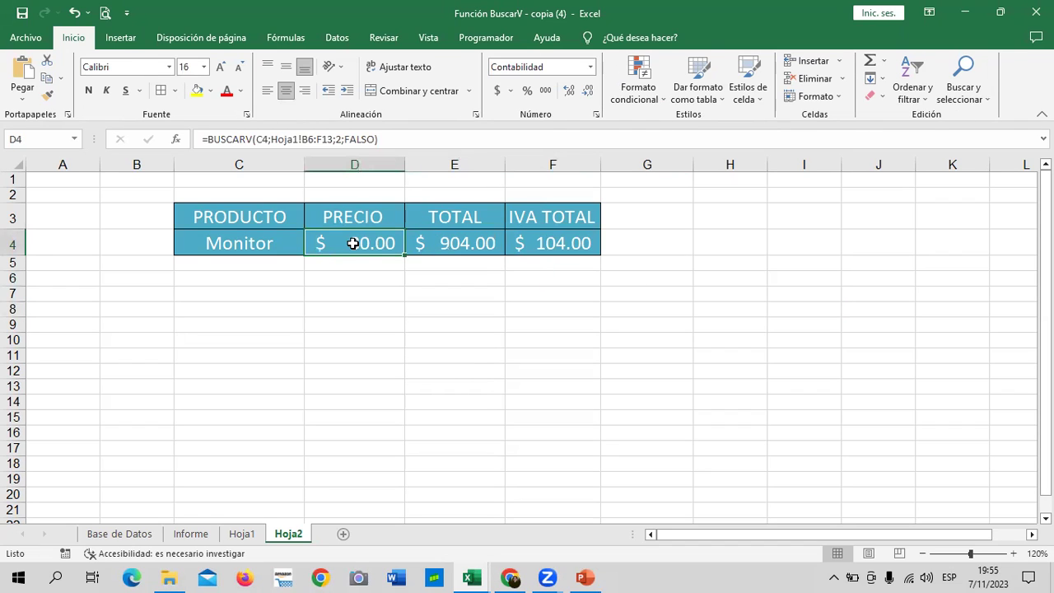
{"action": "key", "text": "Delete"}
{"action": "left_click", "coordinate": [832, 293]}
{"action": "left_click", "coordinate": [347, 245]}
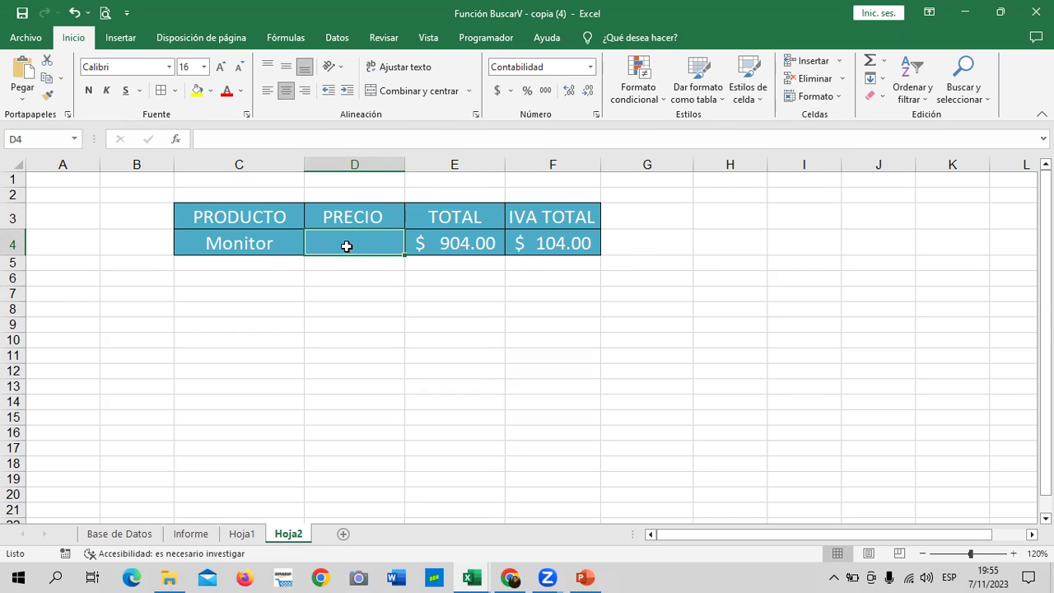
- Insert BUSCARV into D4 with lookup value C4 and table Hoja1!B6:F13
{"action": "left_click", "coordinate": [284, 39]}
{"action": "left_click", "coordinate": [295, 62]}
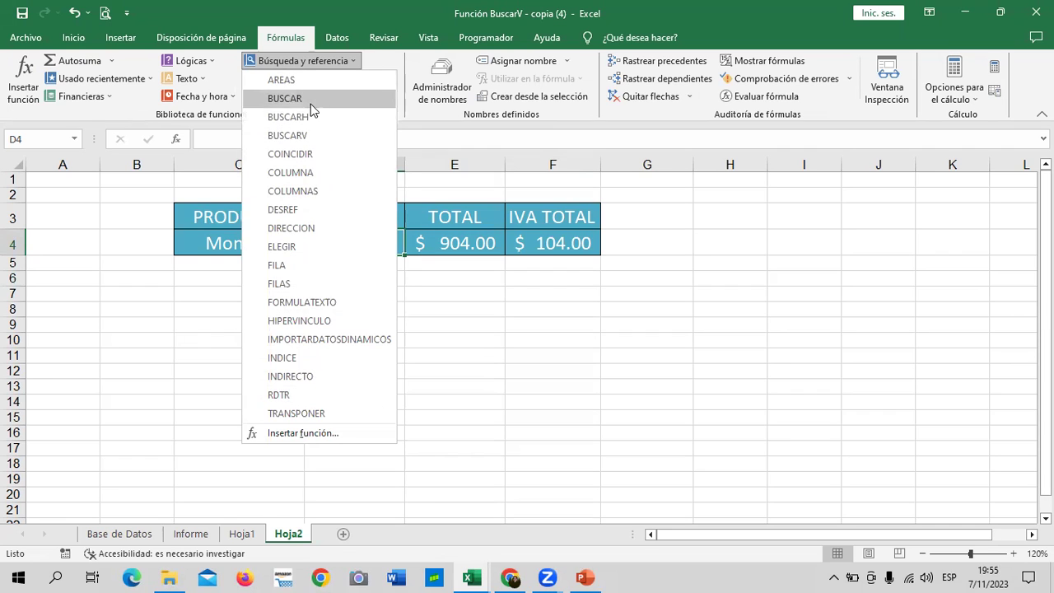
{"action": "left_click", "coordinate": [309, 135]}
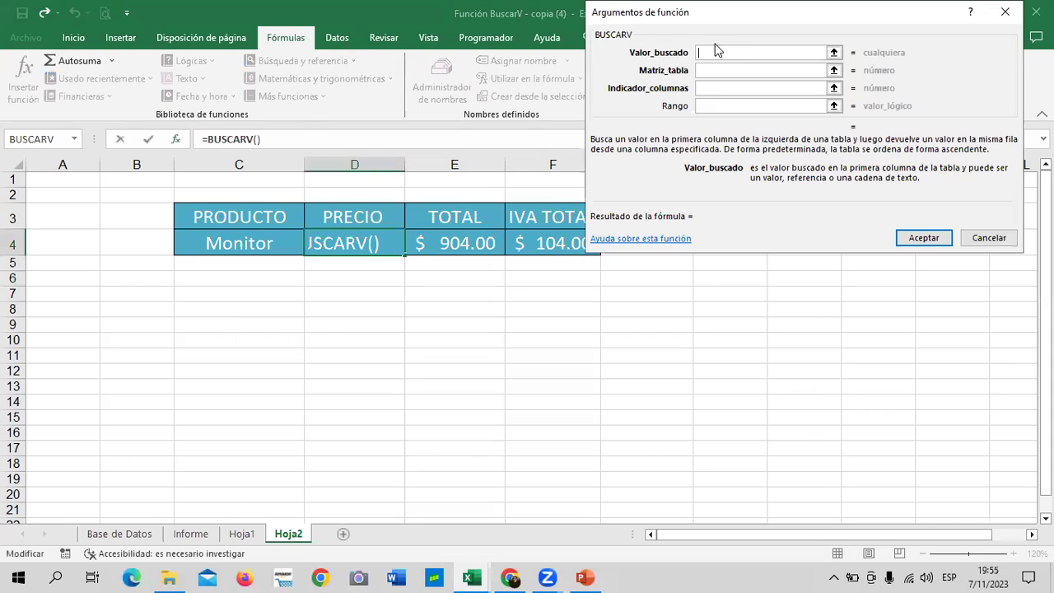
{"action": "left_click", "coordinate": [282, 239]}
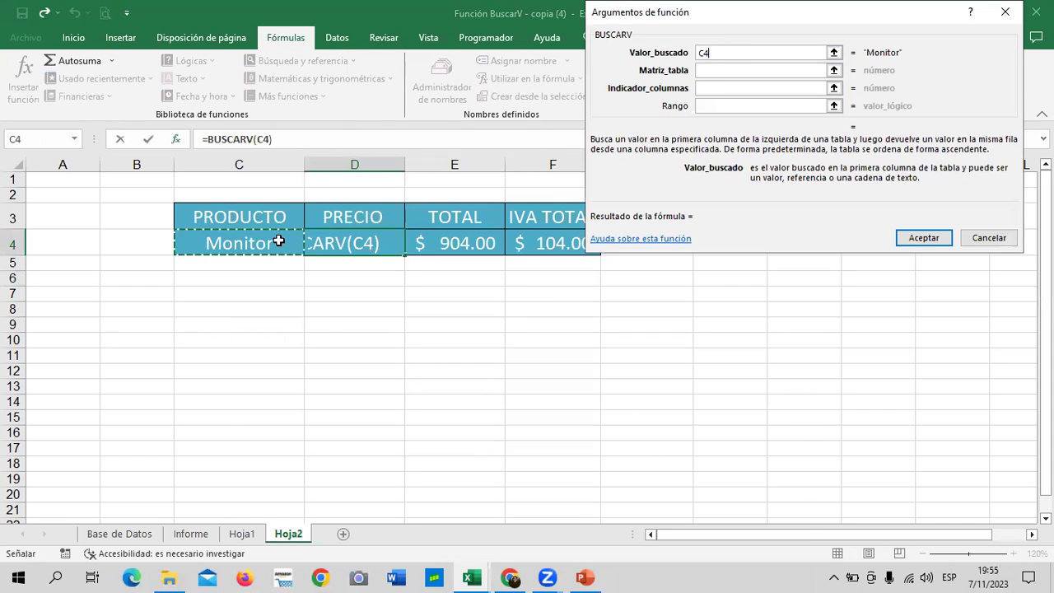
{"action": "left_click", "coordinate": [732, 73]}
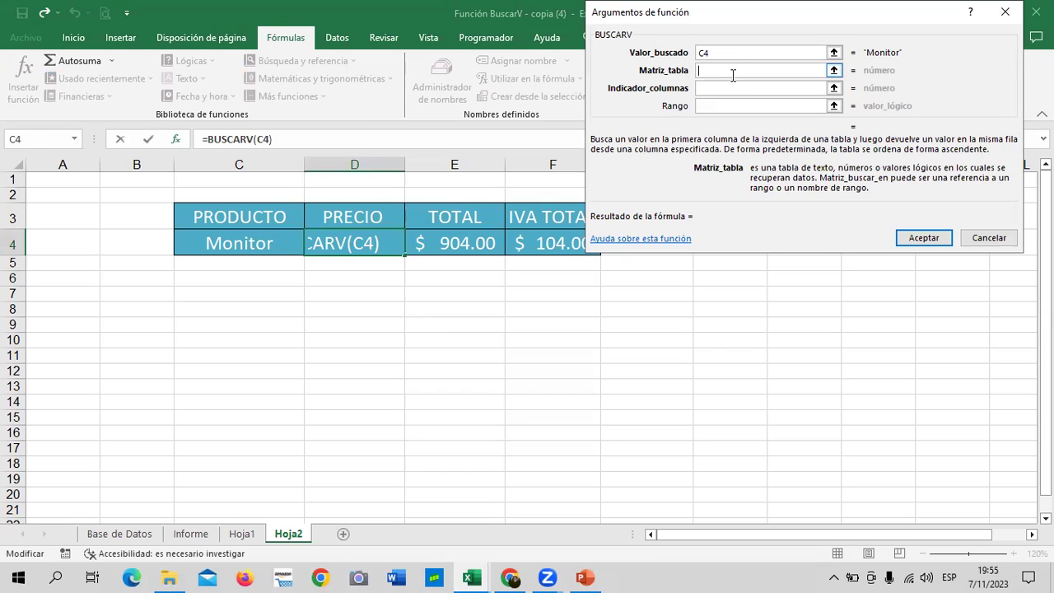
{"action": "left_click", "coordinate": [244, 534]}
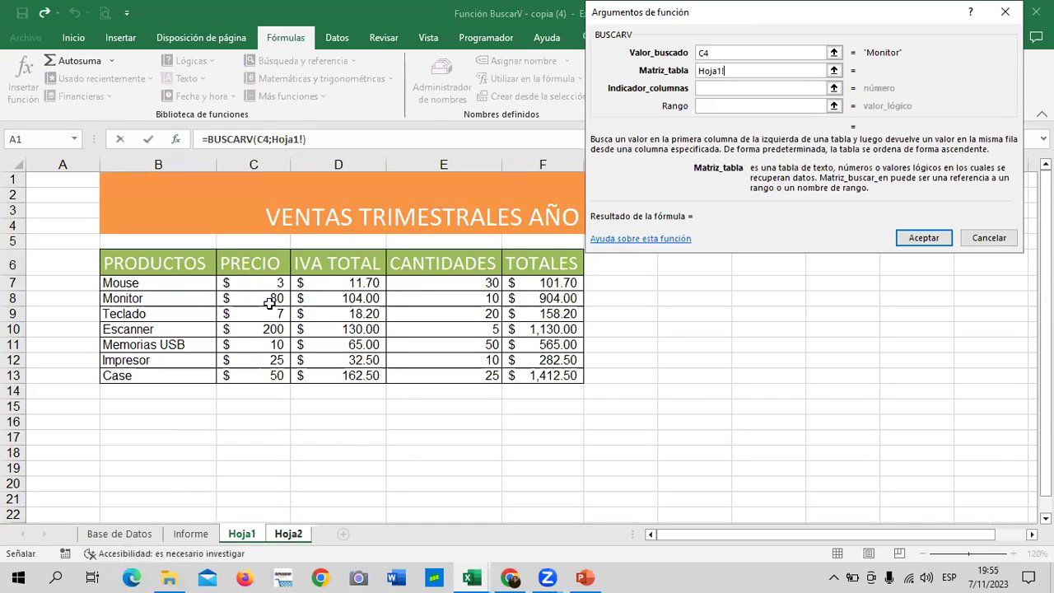
{"action": "left_click_drag", "start_coordinate": [179, 263], "coordinate": [548, 376]}
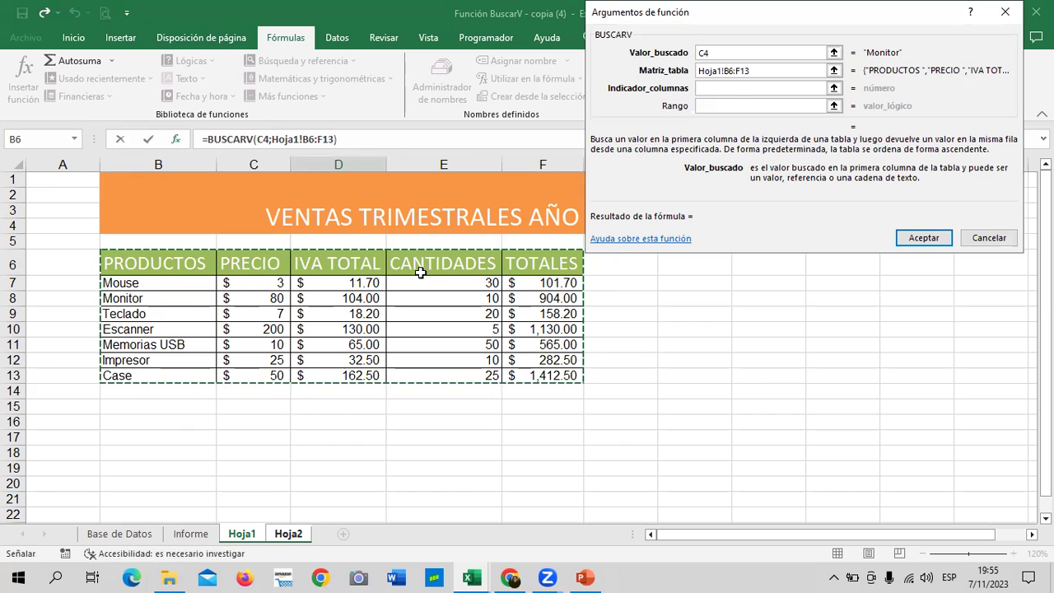
- Set column index 2 and FALSO exact match and accept, giving $80.00
{"action": "left_click", "coordinate": [738, 88]}
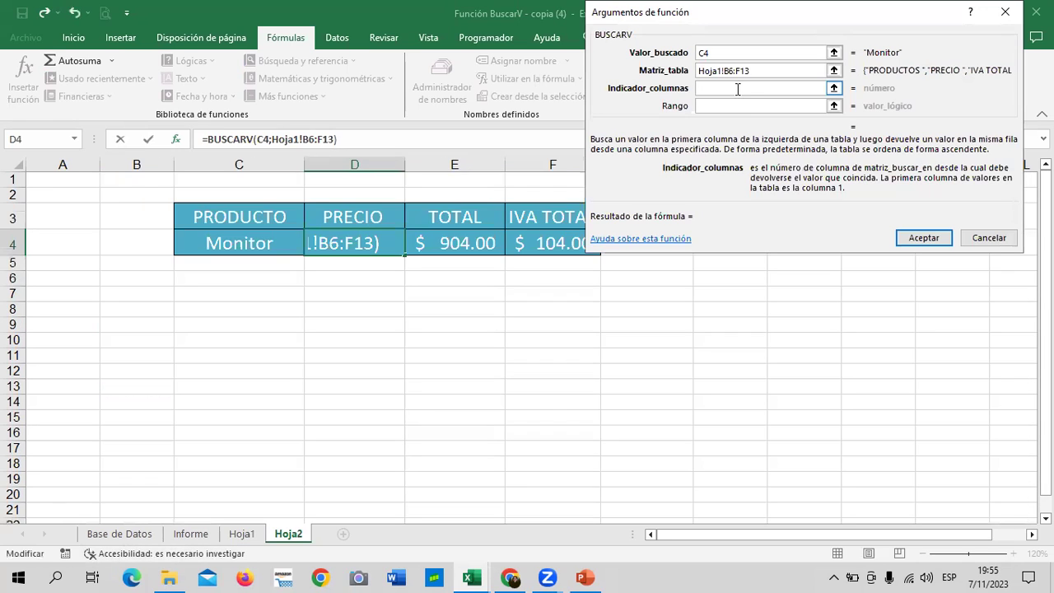
{"action": "type", "text": "2"}
{"action": "left_click", "coordinate": [749, 105]}
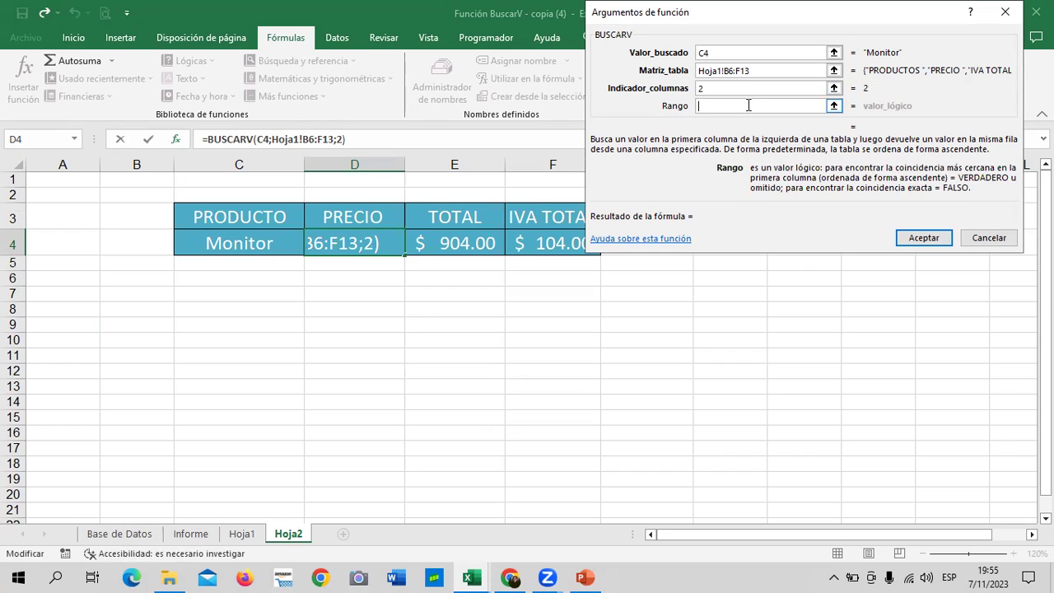
{"action": "type", "text": "FALSO"}
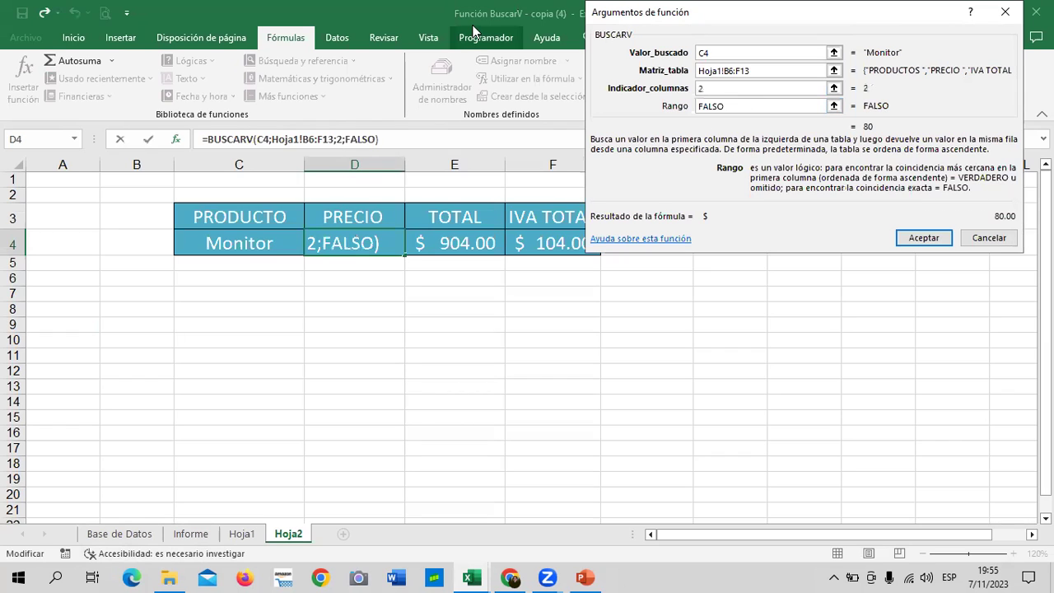
{"action": "left_click", "coordinate": [923, 239]}
- Replace FALSO with 0 as F4's match argument, still showing $104.00
{"action": "left_click", "coordinate": [742, 301]}
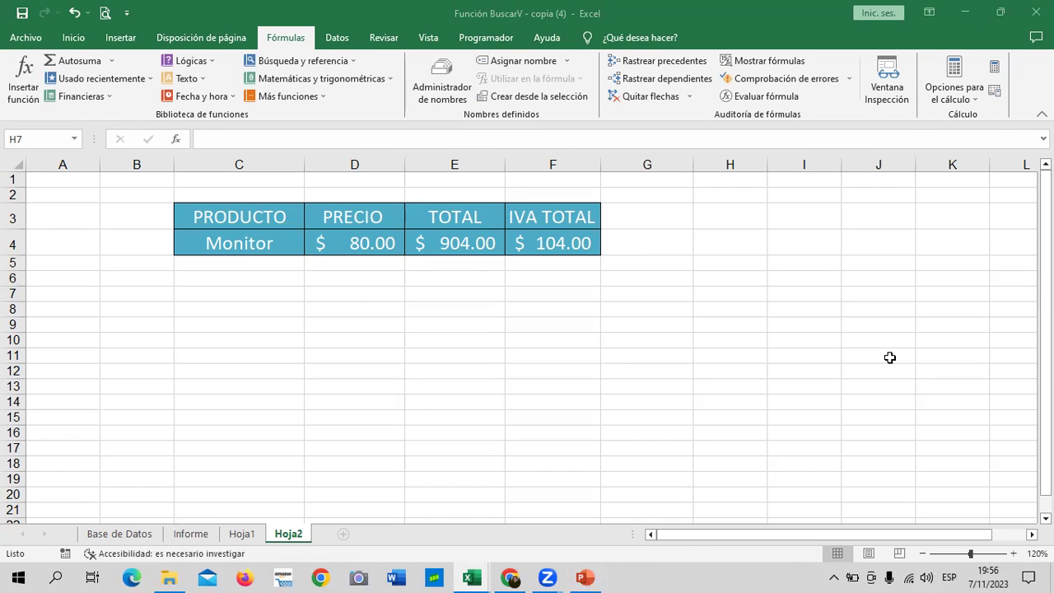
{"action": "left_click", "coordinate": [467, 243]}
{"action": "left_click", "coordinate": [535, 243]}
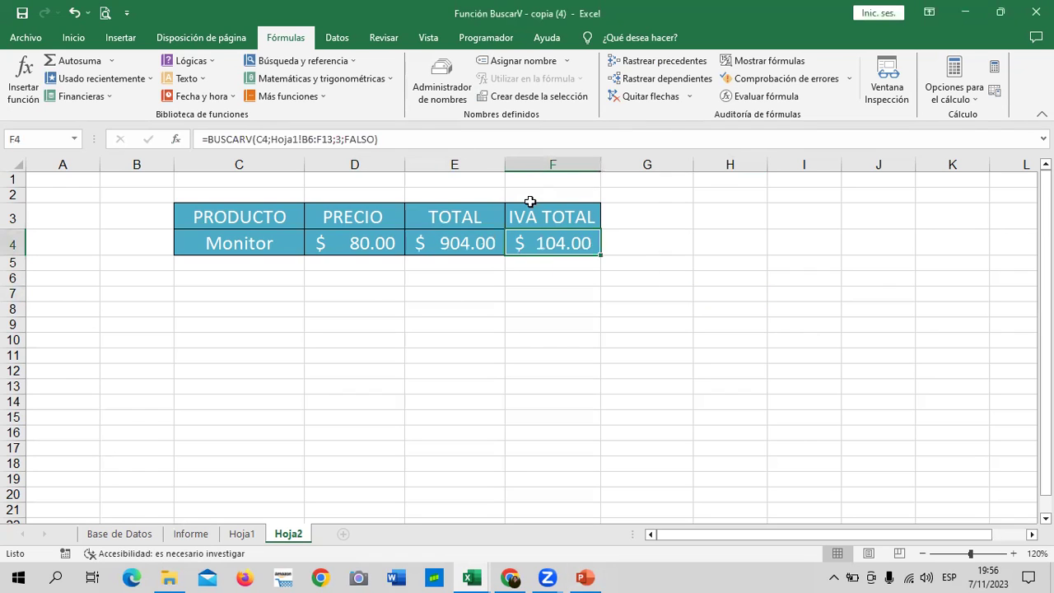
{"action": "left_click", "coordinate": [376, 138]}
{"action": "key", "text": "BackSpace"}
{"action": "key", "text": "BackSpace"}
{"action": "key", "text": "BackSpace"}
{"action": "key", "text": "BackSpace"}
{"action": "key", "text": "BackSpace"}
{"action": "key", "text": "Return"}
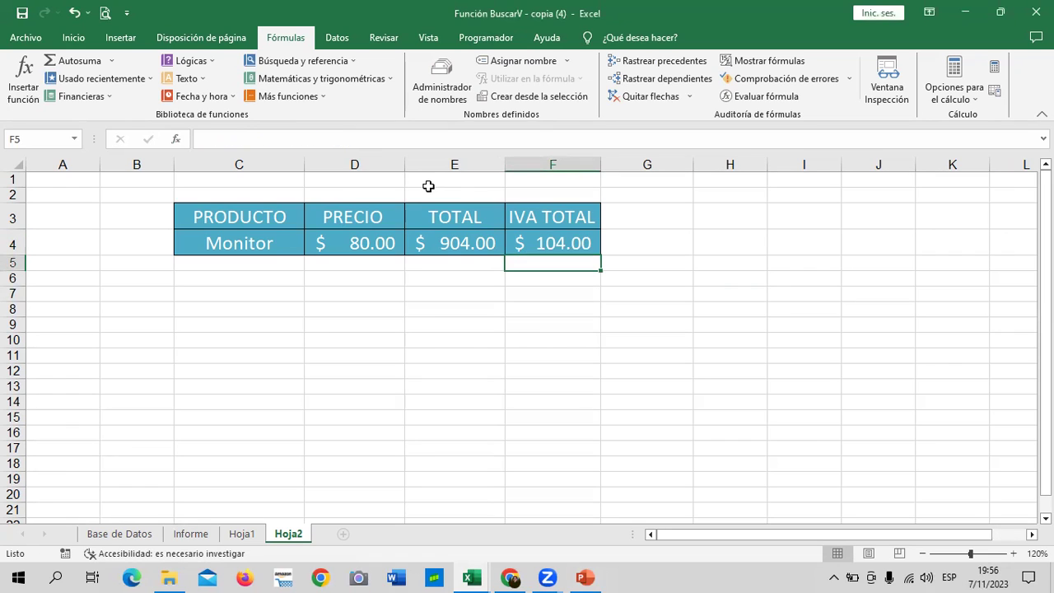
{"action": "left_click", "coordinate": [560, 245]}
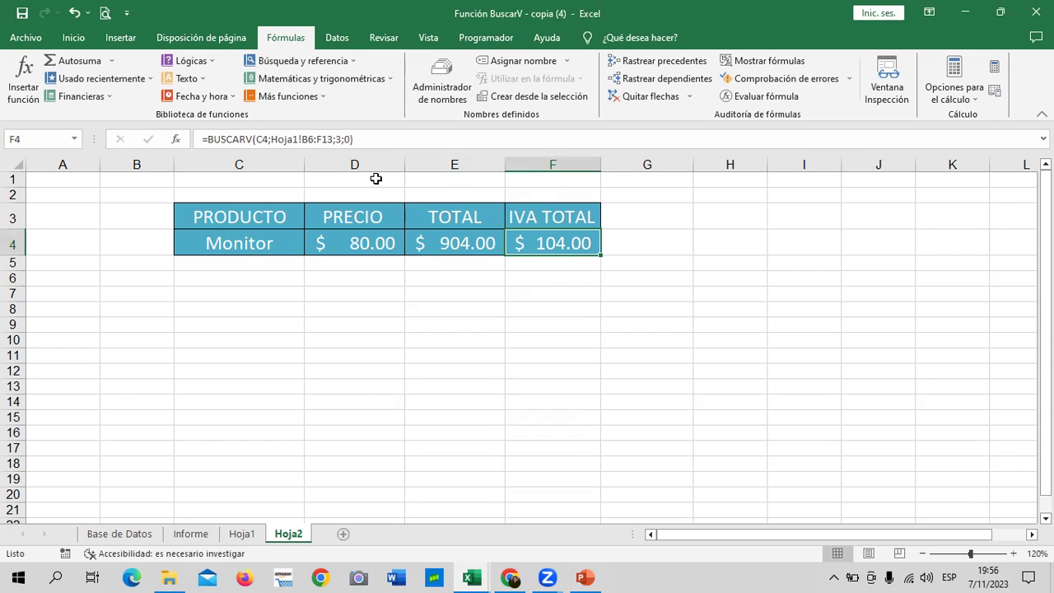
{"action": "left_click", "coordinate": [315, 61]}
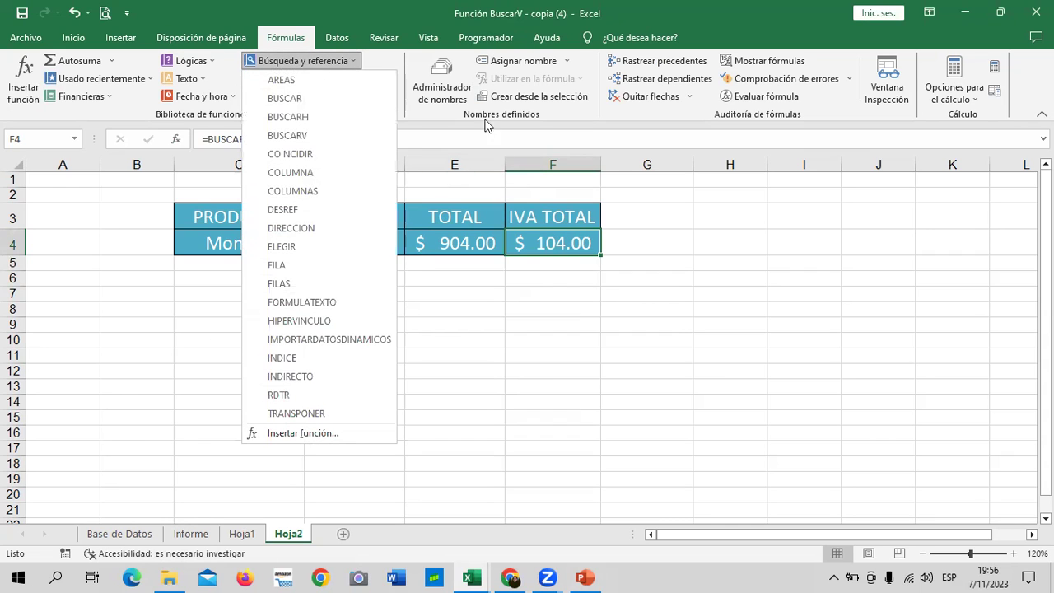
- Remove the ;0 match argument from F4's formula, making IVA TOTAL show #N/D
{"action": "left_click", "coordinate": [581, 240]}
{"action": "left_click", "coordinate": [445, 141]}
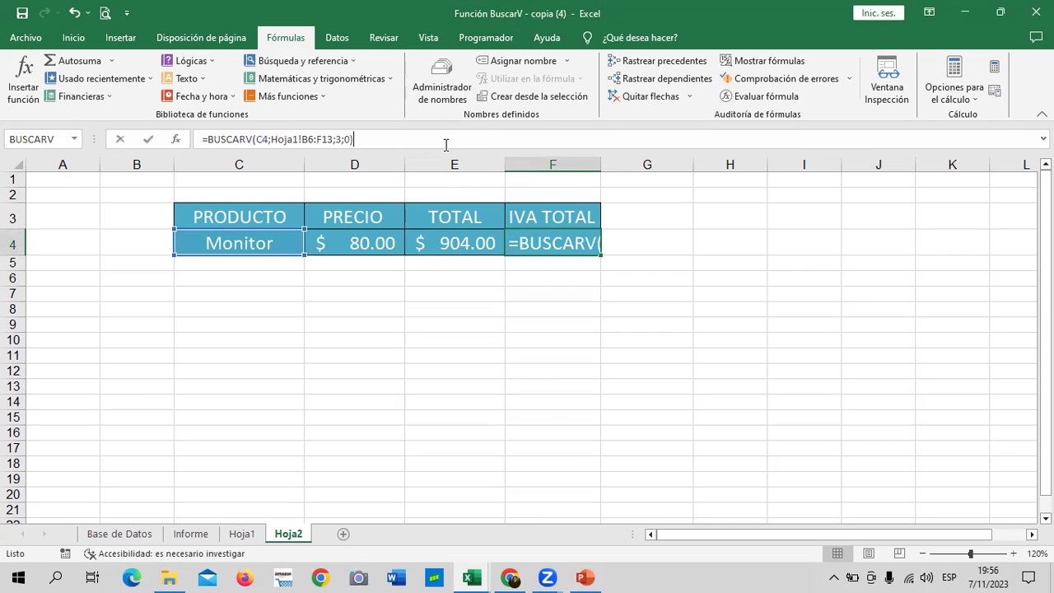
{"action": "key", "text": "BackSpace"}
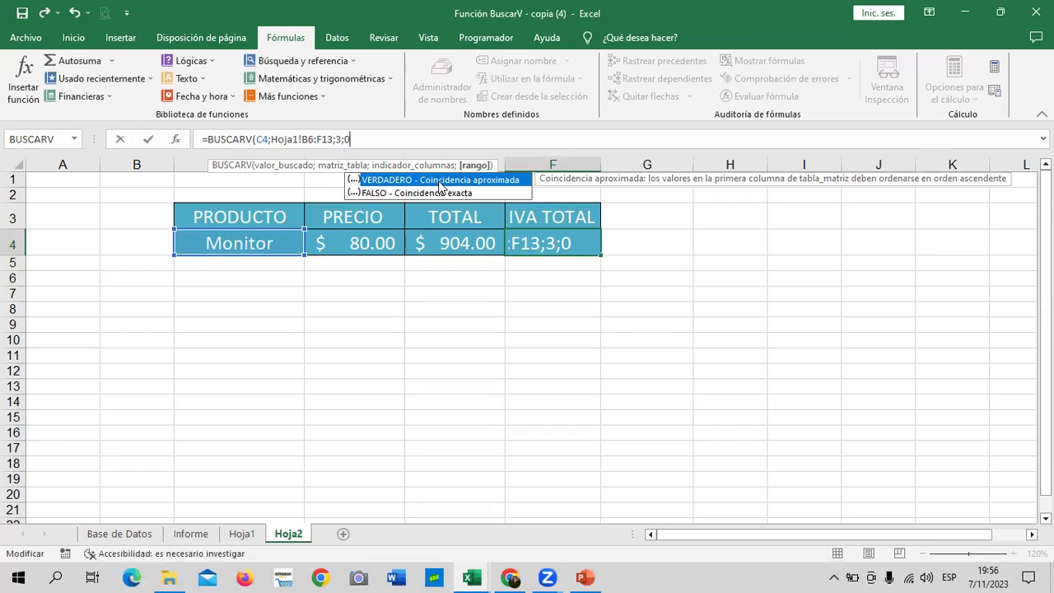
{"action": "key", "text": "BackSpace"}
{"action": "key", "text": "BackSpace"}
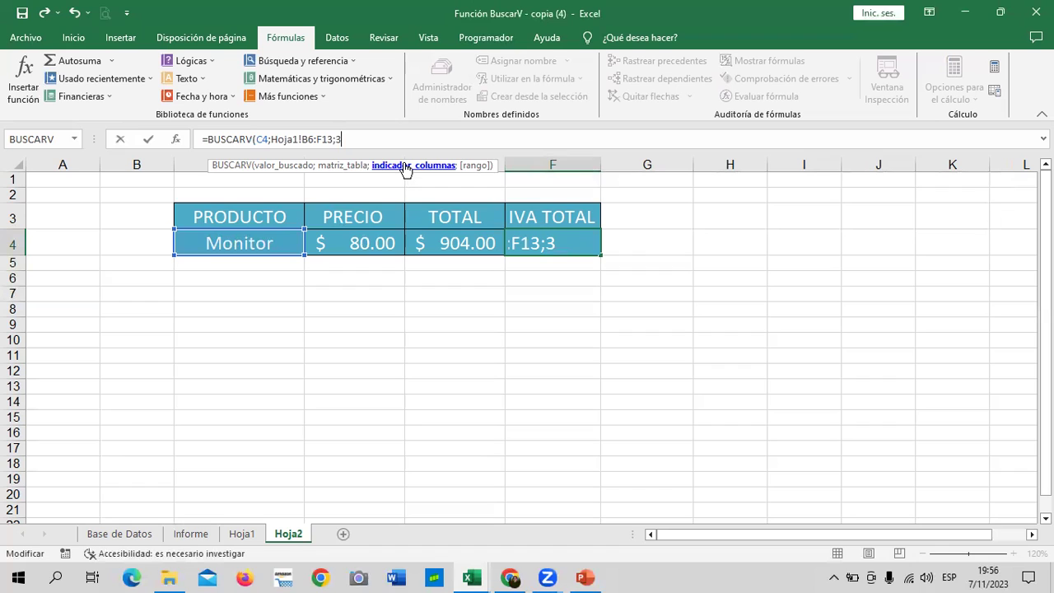
{"action": "type", "text": ")"}
{"action": "key", "text": "Return"}
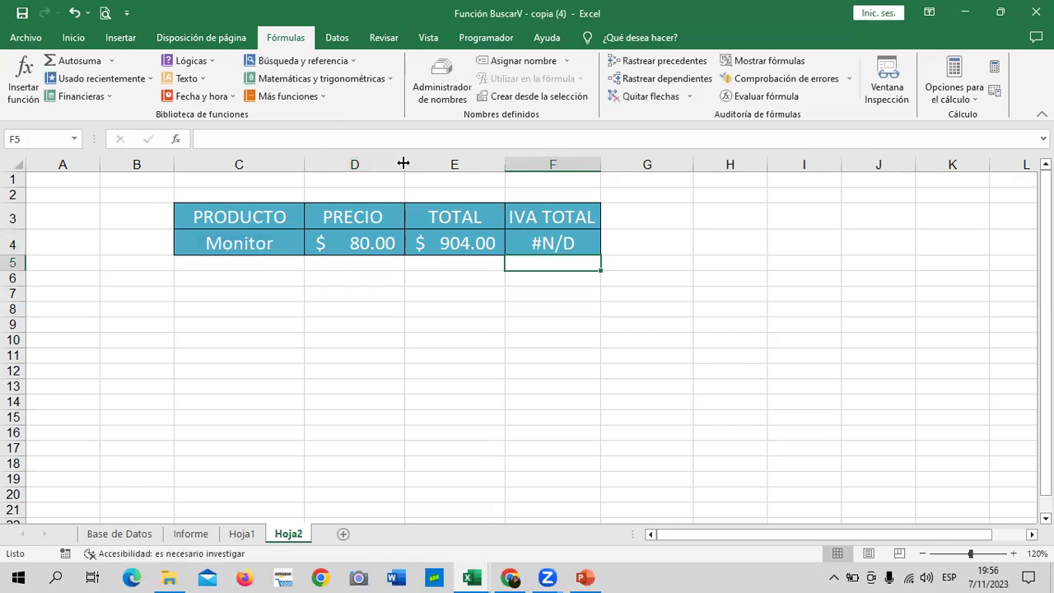
- Trim F4's formula back to =BUSCARV(C4;Hoja1!B6:F
{"action": "left_click", "coordinate": [571, 242]}
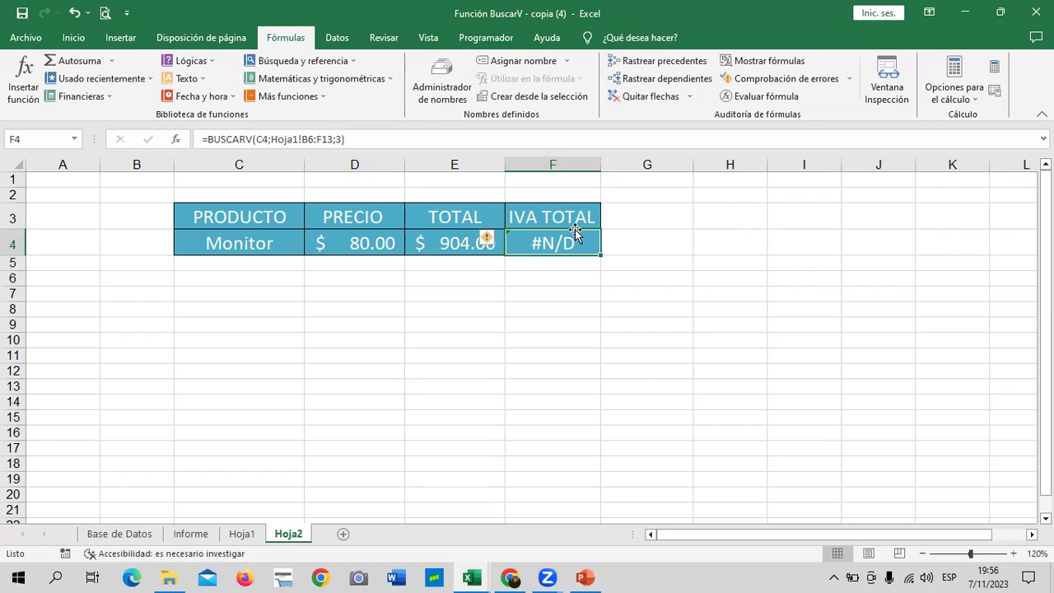
{"action": "left_click", "coordinate": [414, 140]}
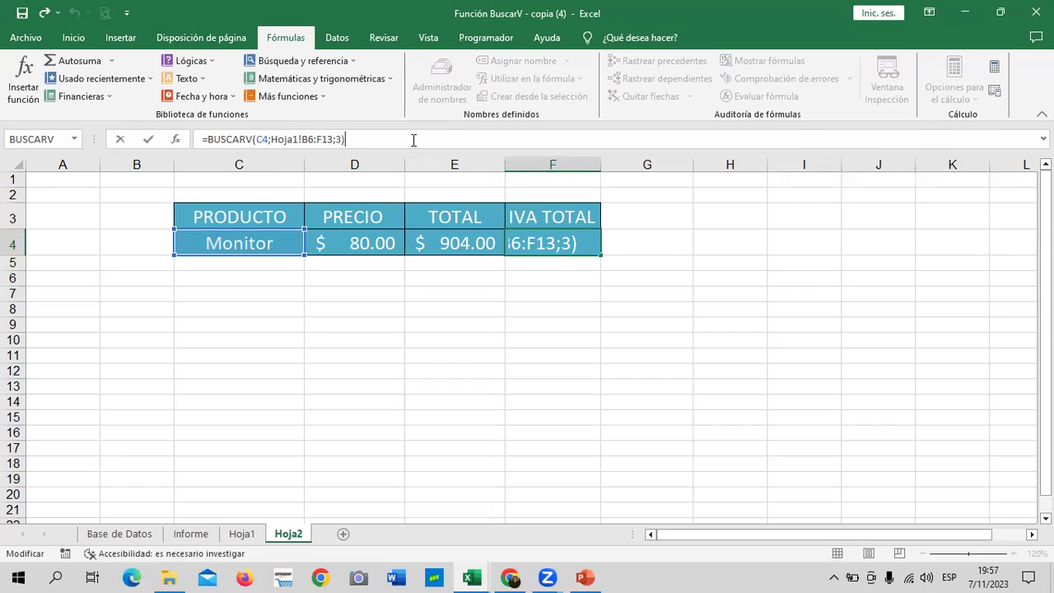
{"action": "key", "text": "BackSpace"}
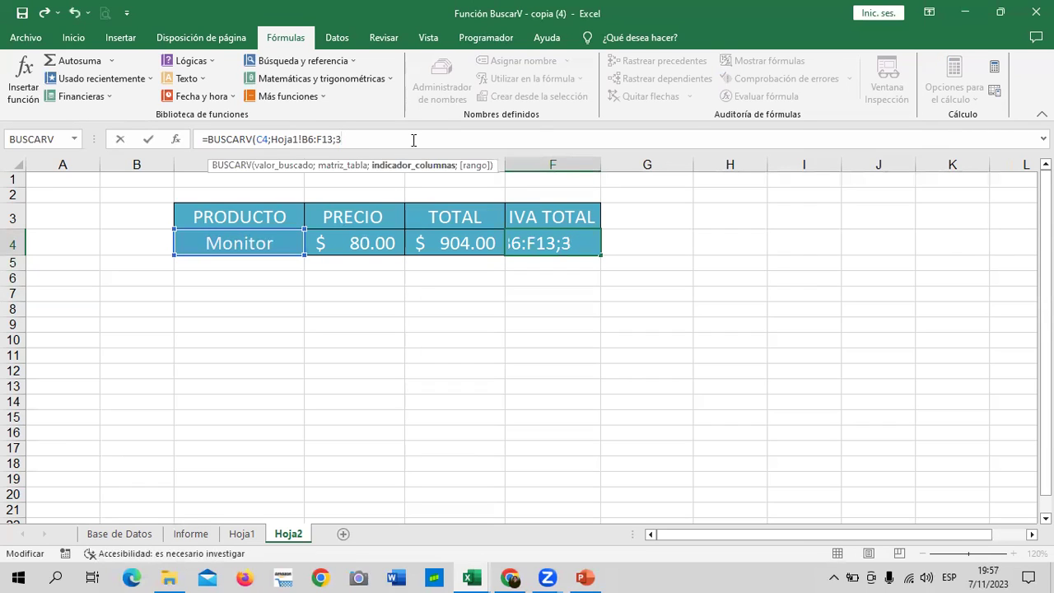
{"action": "key", "text": "BackSpace"}
{"action": "key", "text": "BackSpace"}
{"action": "key", "text": "BackSpace"}
{"action": "key", "text": "BackSpace"}
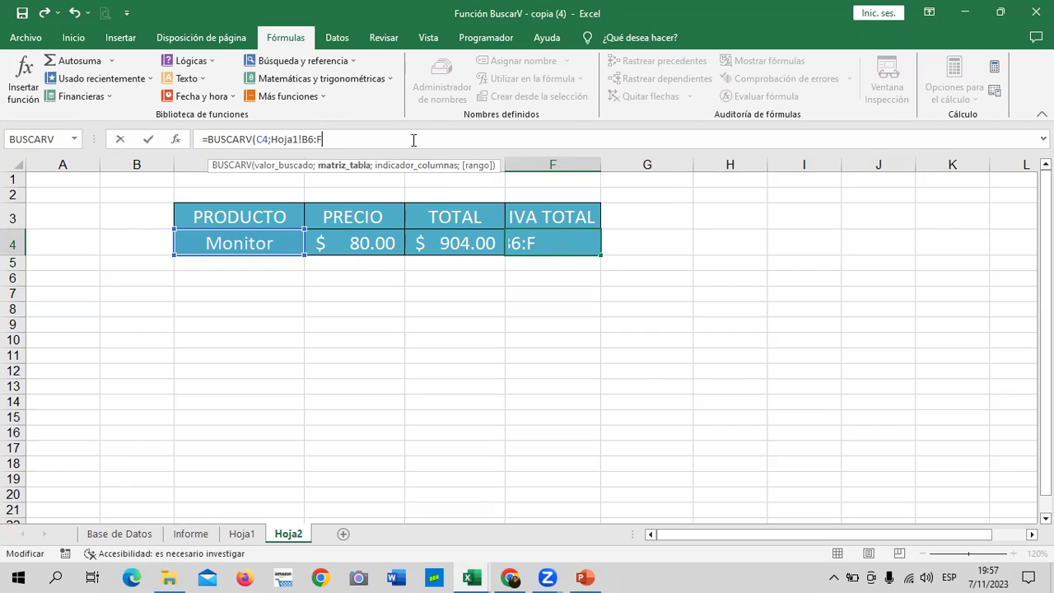
{"action": "key", "text": "BackSpace"}
{"action": "key", "text": "BackSpace"}
{"action": "key", "text": "BackSpace"}
{"action": "key", "text": "BackSpace"}
{"action": "key", "text": "BackSpace"}
{"action": "key", "text": "BackSpace"}
- Enter =BUSCARV(C4;Hoja1!B6:F13;3) in F4, using C4 as the lookup value
{"action": "left_click", "coordinate": [796, 245]}
{"action": "left_click", "coordinate": [566, 244]}
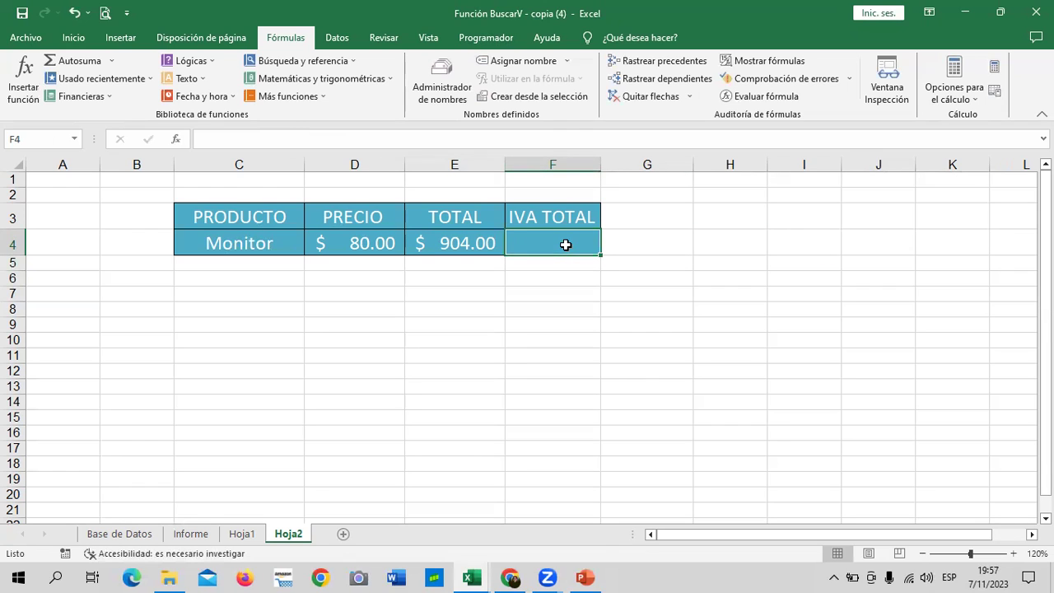
{"action": "type", "text": "=BUSCAR"}
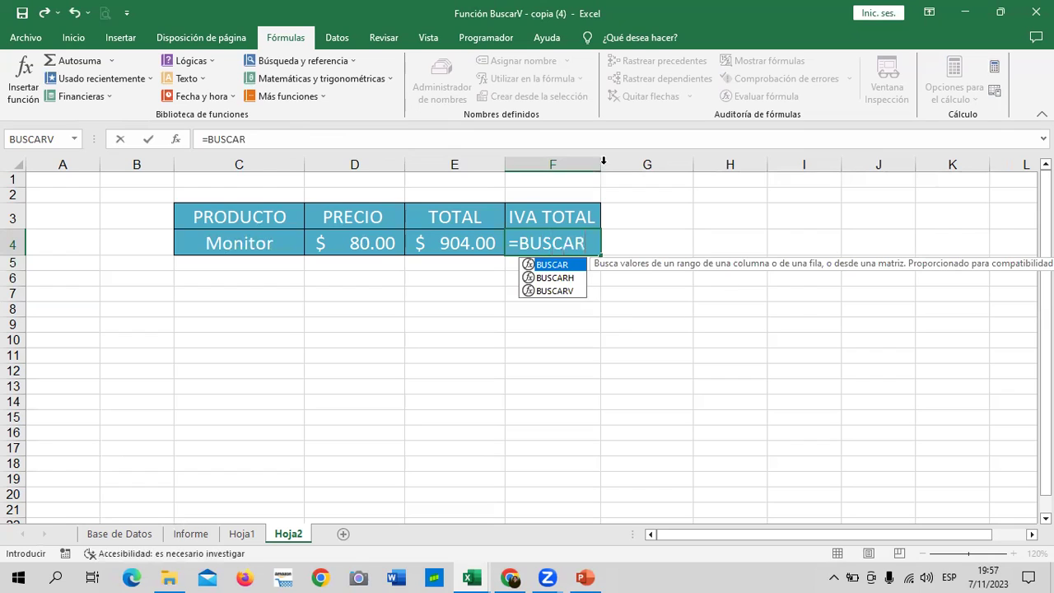
{"action": "double_click", "coordinate": [566, 292]}
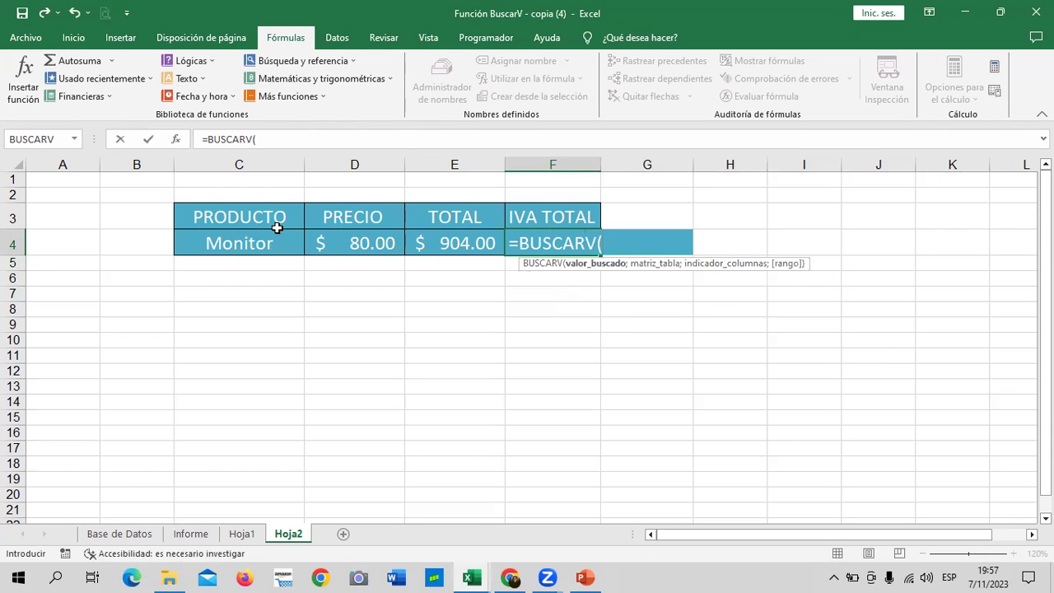
{"action": "left_click", "coordinate": [265, 239]}
{"action": "type", "text": ";"}
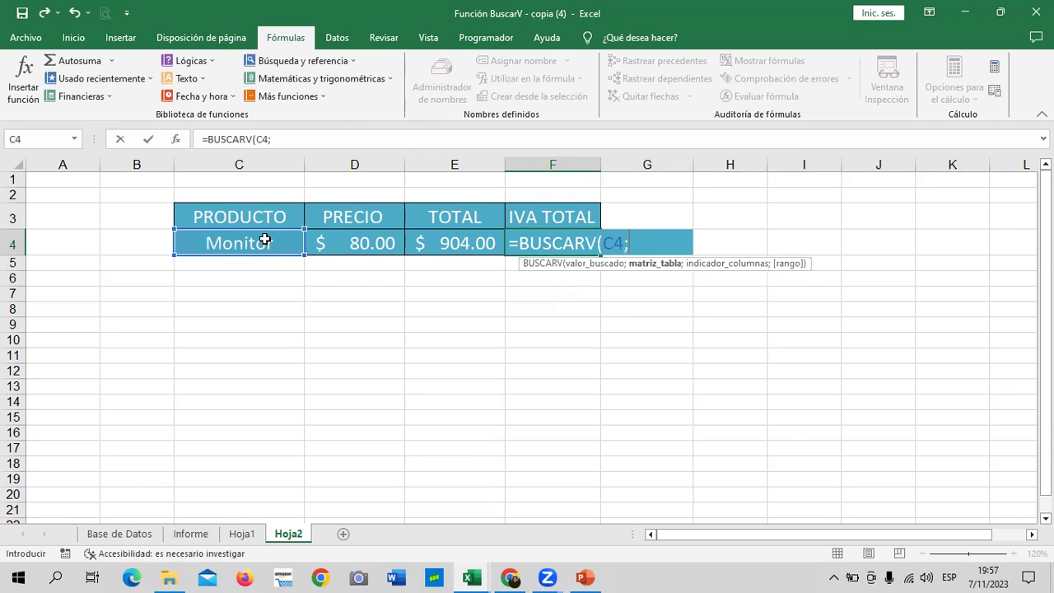
{"action": "left_click", "coordinate": [242, 534]}
{"action": "mouse_move", "coordinate": [165, 263]}
{"action": "left_mouse_down"}
{"action": "mouse_move", "coordinate": [454, 312]}
{"action": "mouse_move", "coordinate": [539, 375]}
{"action": "left_mouse_up"}
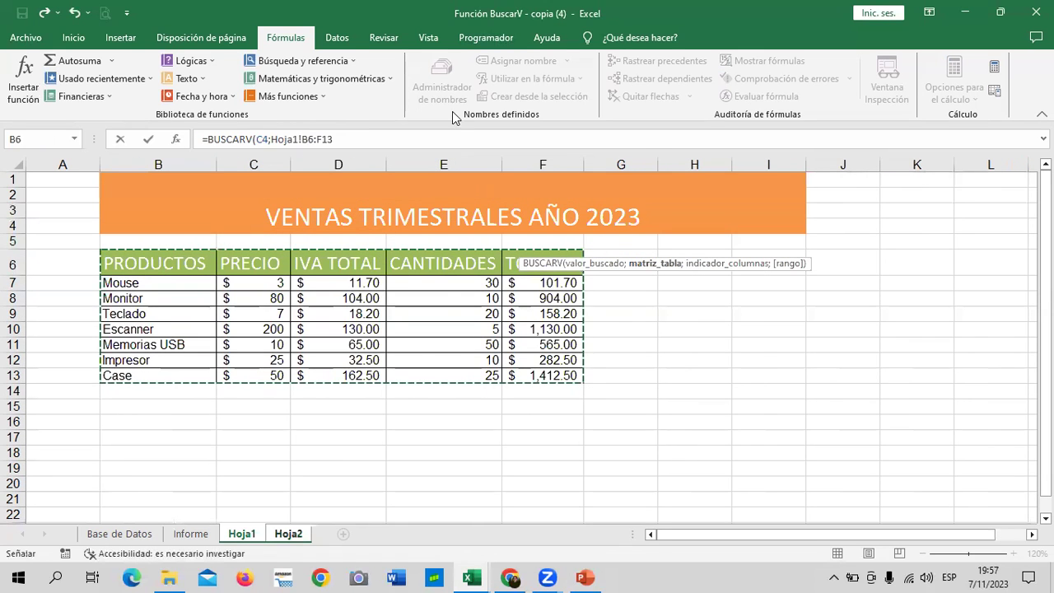
{"action": "left_click", "coordinate": [440, 145]}
{"action": "type", "text": ";"}
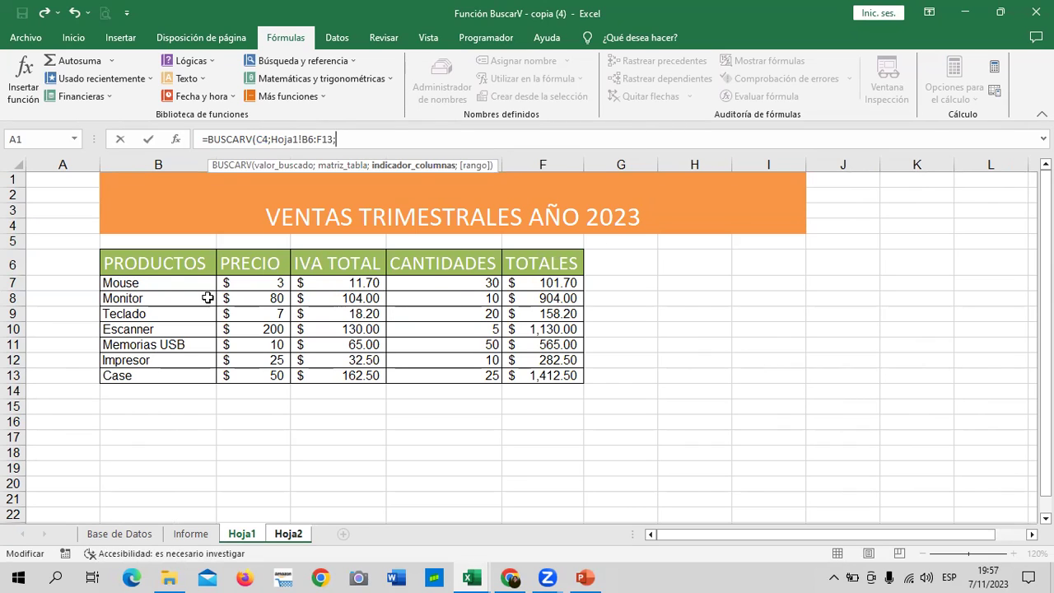
{"action": "type", "text": "3"}
{"action": "type", "text": ")"}
{"action": "key", "text": "Return"}
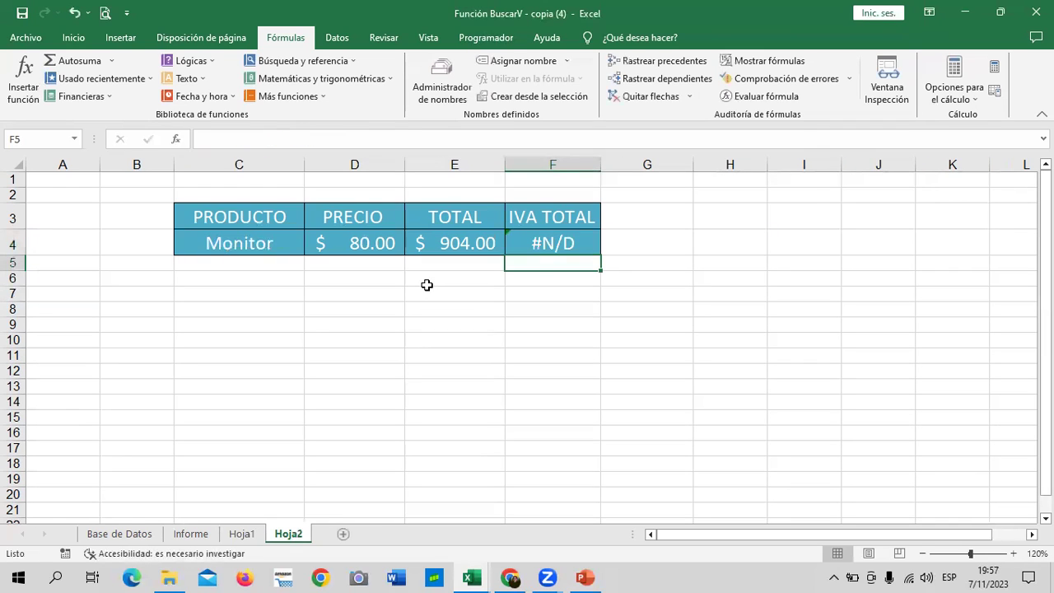
- Add an empty match argument after the 3 so F4 shows $104.00
{"action": "left_click", "coordinate": [541, 243]}
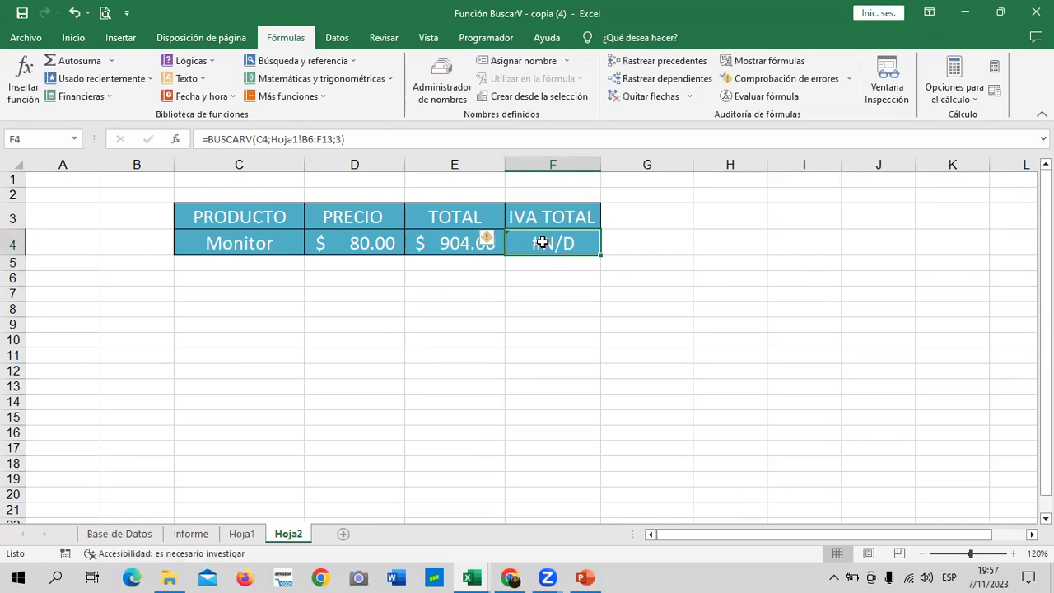
{"action": "left_click", "coordinate": [432, 139]}
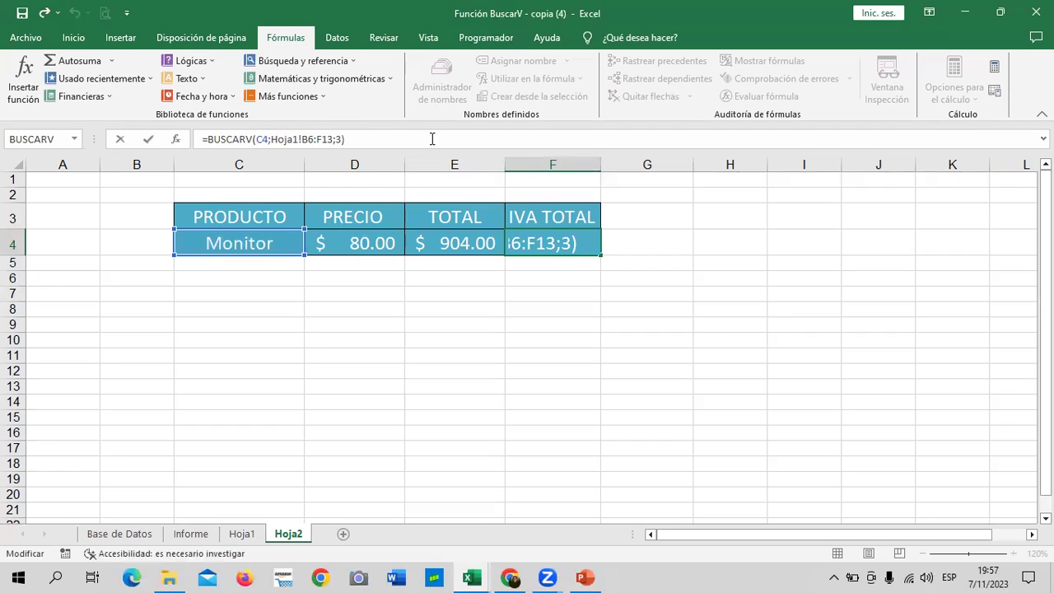
{"action": "left_click", "coordinate": [343, 138]}
{"action": "type", "text": ";"}
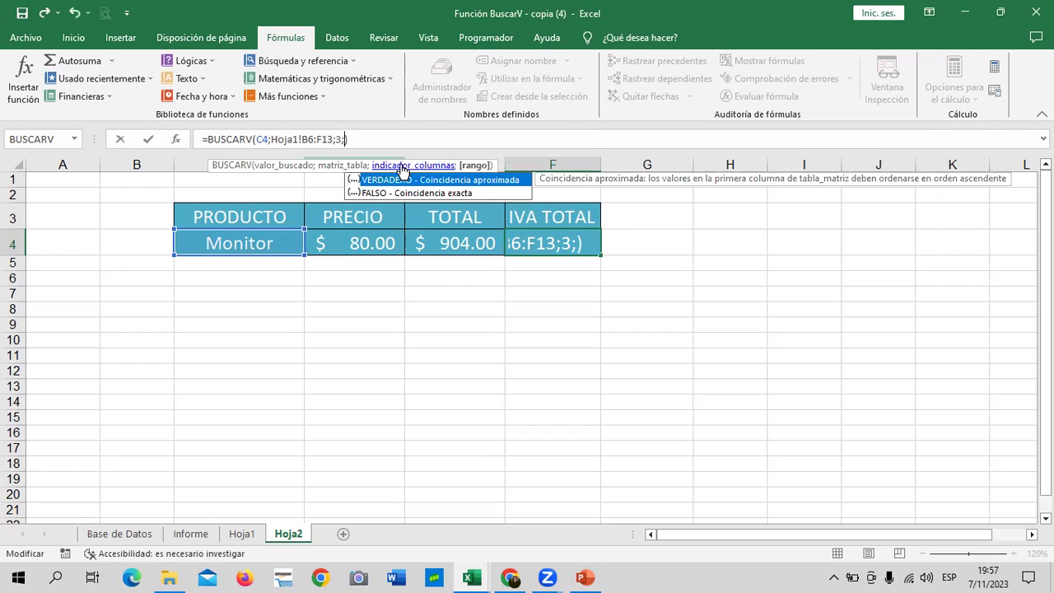
{"action": "key", "text": "Return"}
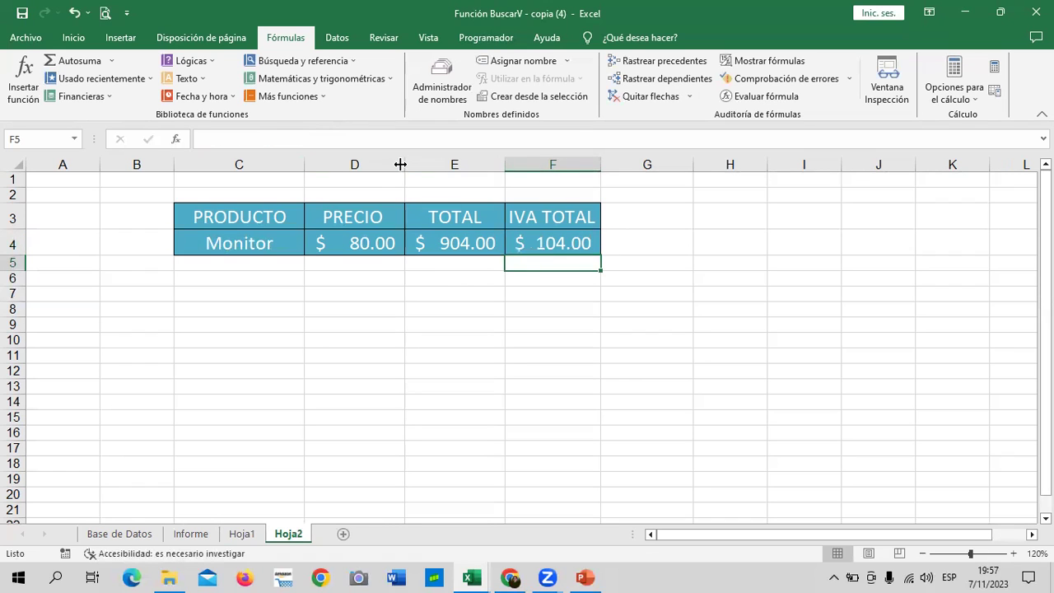
{"action": "left_click", "coordinate": [564, 239]}
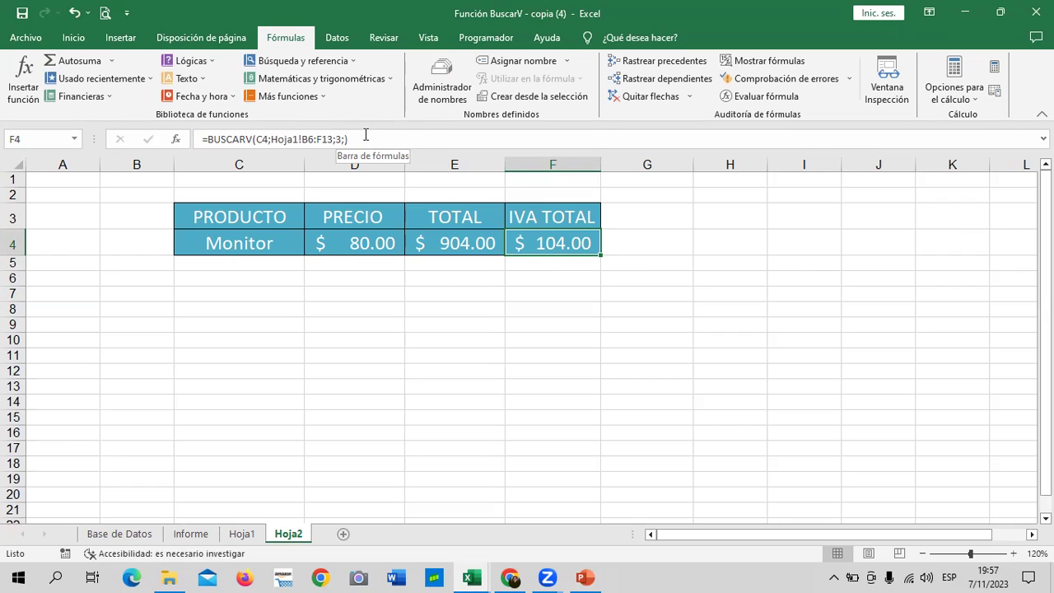
- Try VERDADERO (approximate match) as the last argument of F4's BUSCARV formula
{"action": "left_click", "coordinate": [345, 140]}
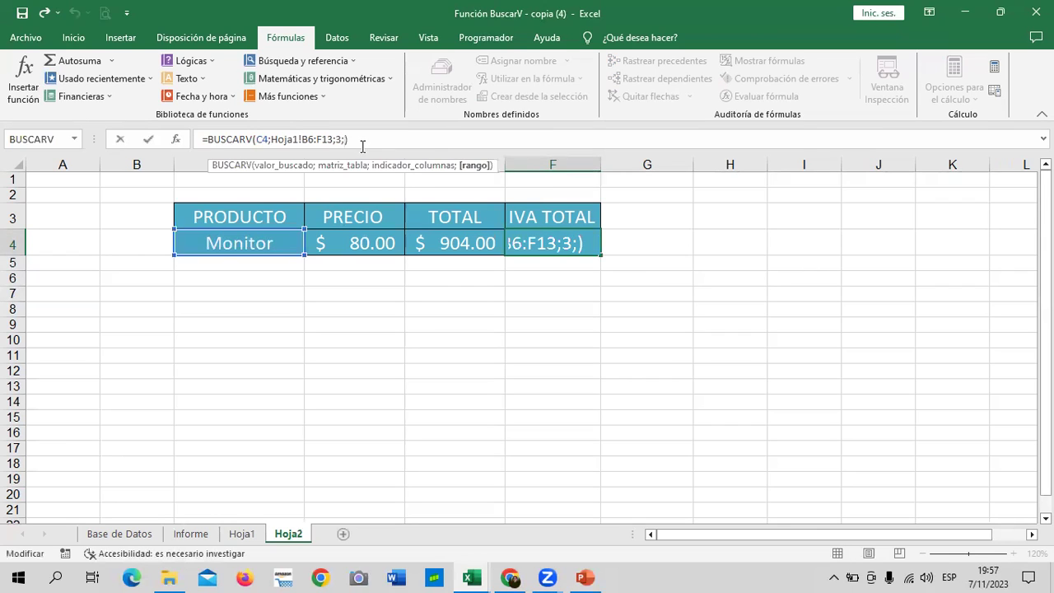
{"action": "type", "text": "0"}
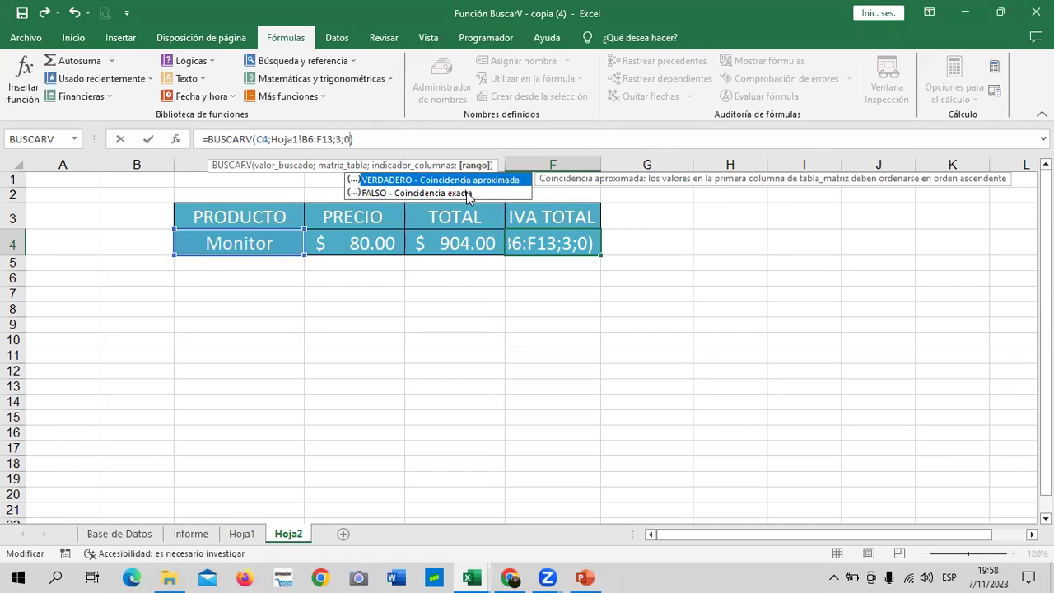
{"action": "double_click", "coordinate": [468, 179]}
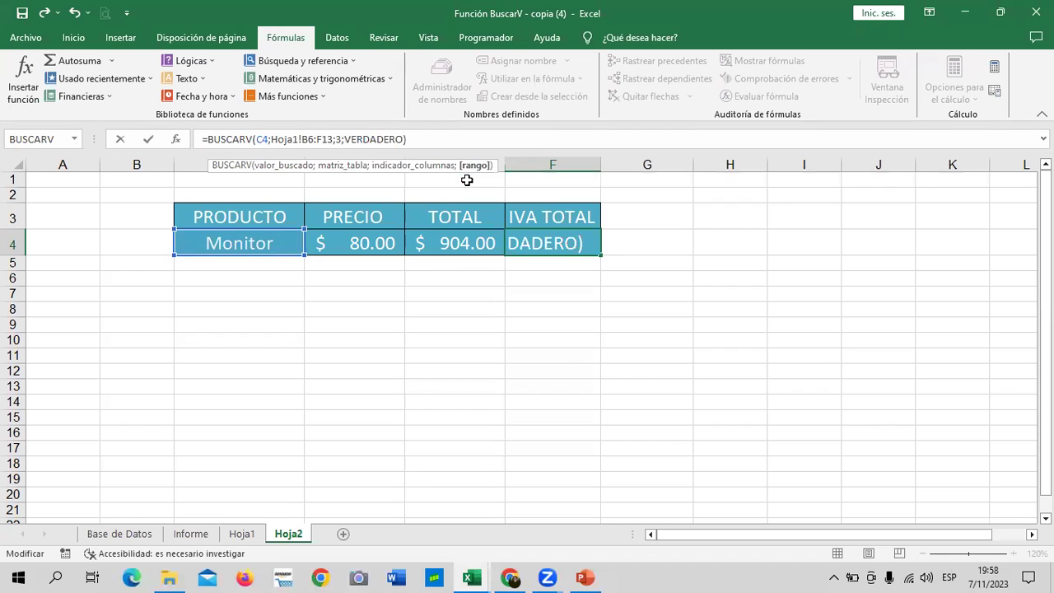
{"action": "key", "text": "Return"}
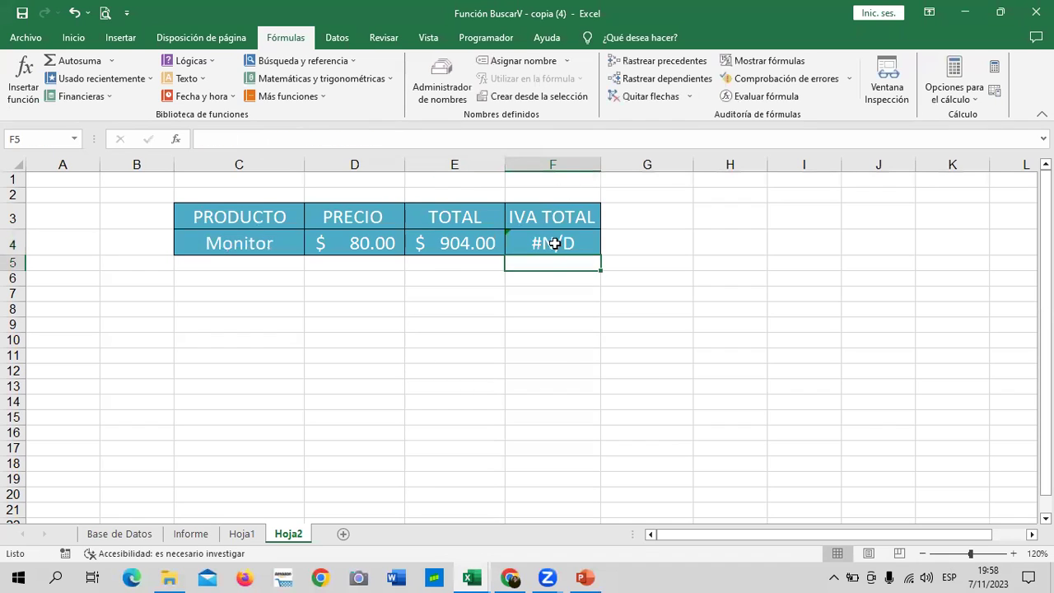
{"action": "left_click", "coordinate": [552, 237]}
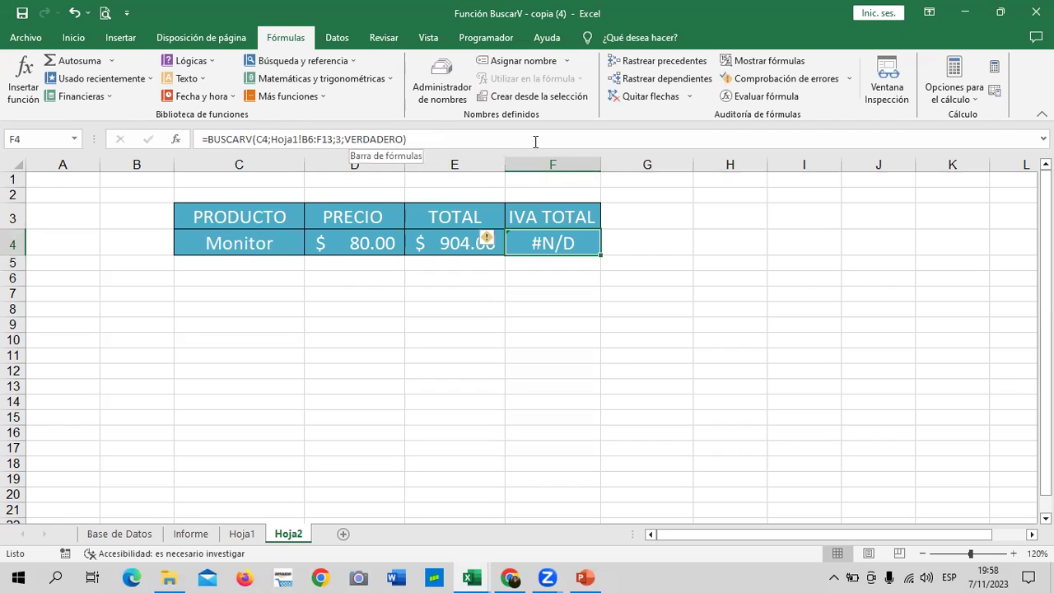
{"action": "left_click", "coordinate": [475, 131]}
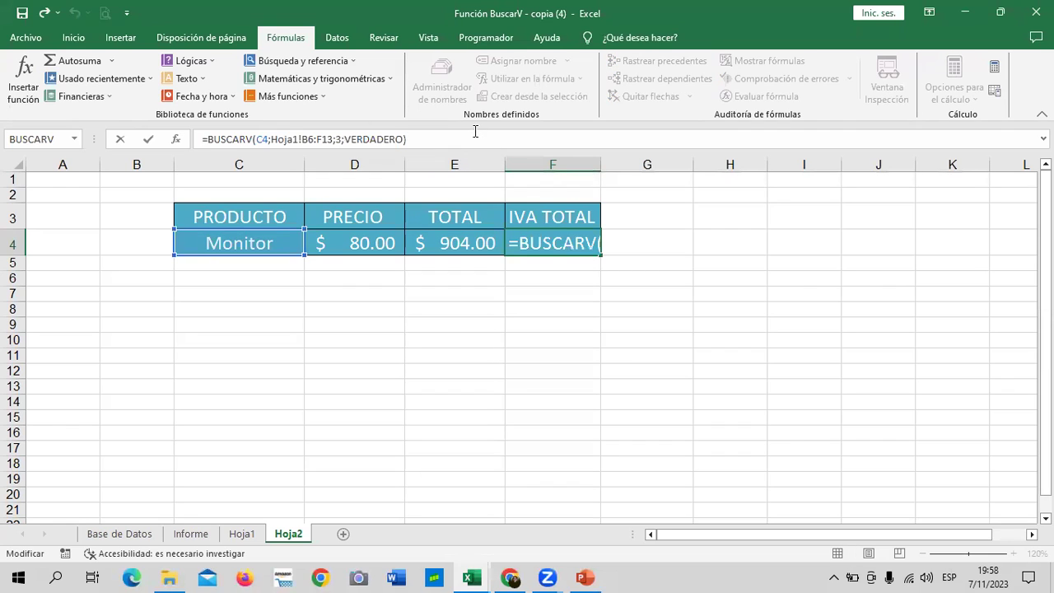
{"action": "left_click", "coordinate": [475, 132]}
{"action": "key", "text": "BackSpace"}
{"action": "key", "text": "BackSpace"}
{"action": "key", "text": "BackSpace"}
{"action": "key", "text": "BackSpace"}
{"action": "key", "text": "BackSpace"}
{"action": "key", "text": "BackSpace"}
{"action": "key", "text": "BackSpace"}
{"action": "key", "text": "BackSpace"}
{"action": "key", "text": "BackSpace"}
{"action": "key", "text": "BackSpace"}
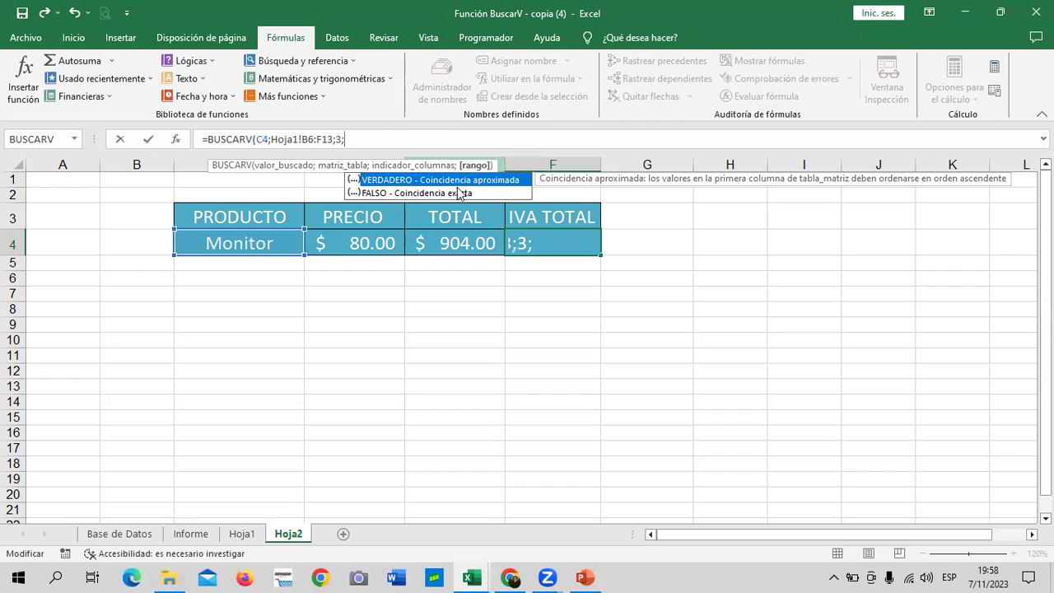
{"action": "double_click", "coordinate": [448, 179]}
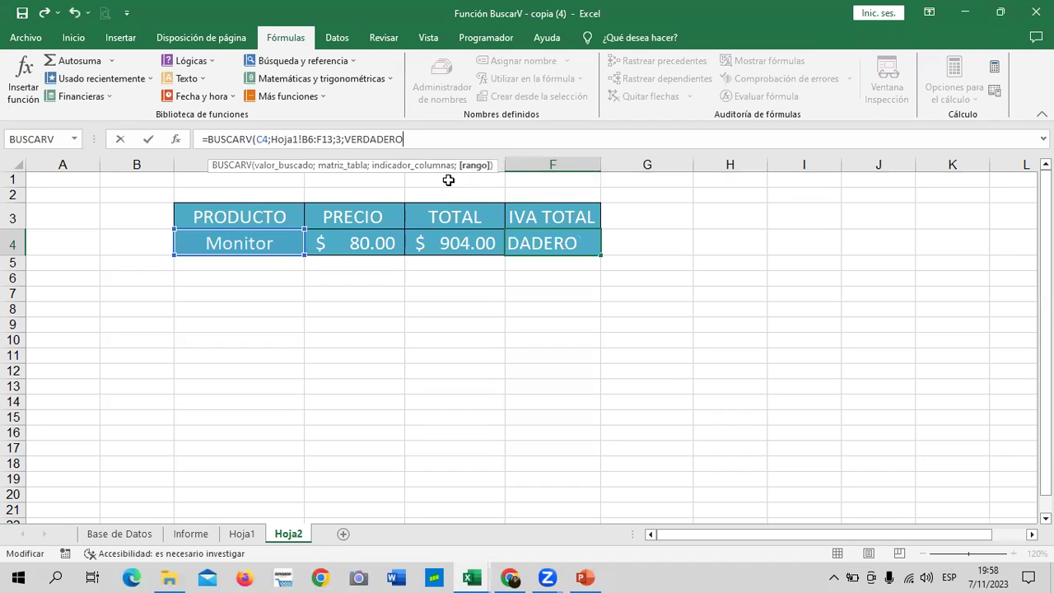
{"action": "type", "text": ")"}
{"action": "key", "text": "Return"}
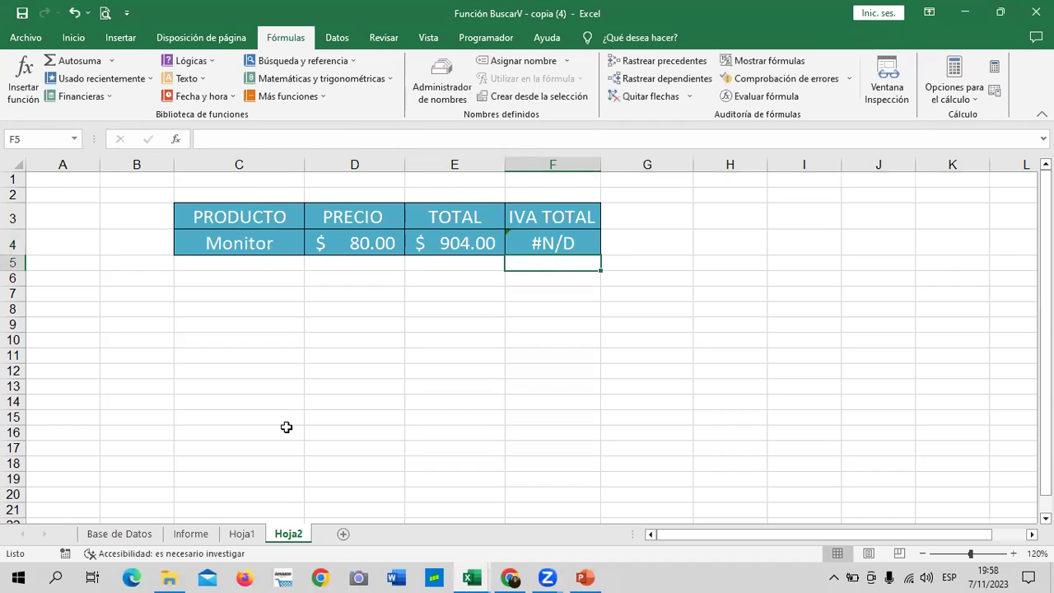
- After checking Hoja1, replace VERDADERO with FALSO: =BUSCARV(C4;Hoja1!B6:F13;3;FALSO)
{"action": "left_click", "coordinate": [242, 534]}
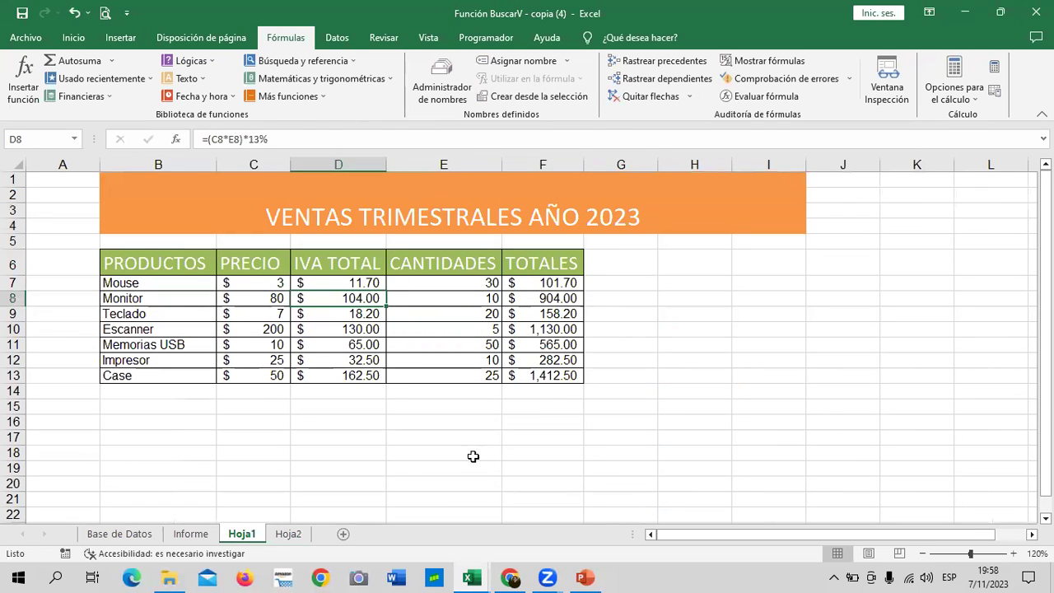
{"action": "left_click", "coordinate": [288, 533]}
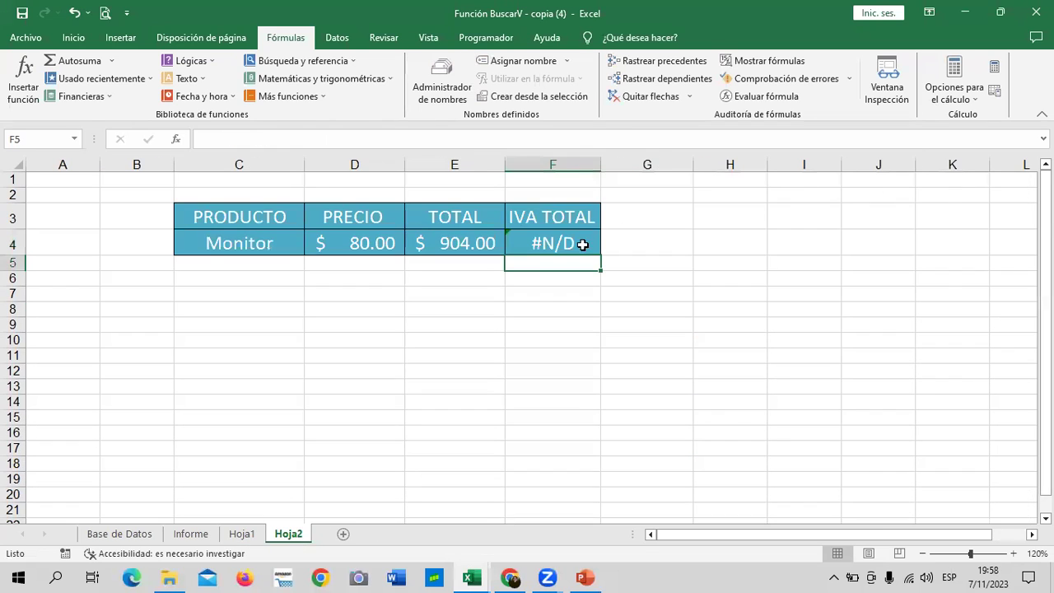
{"action": "left_click", "coordinate": [566, 243]}
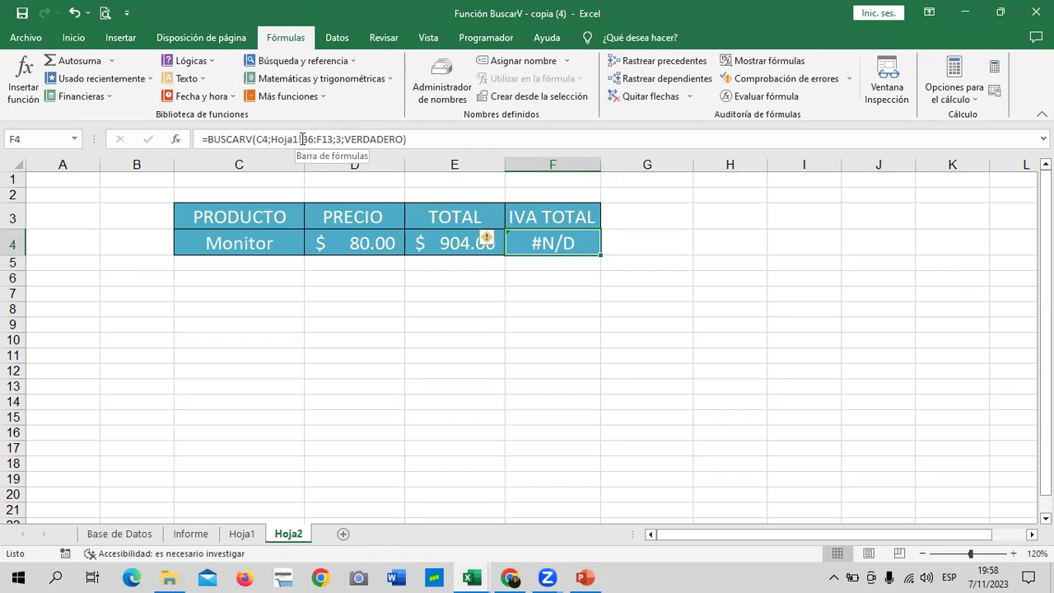
{"action": "left_click", "coordinate": [303, 139]}
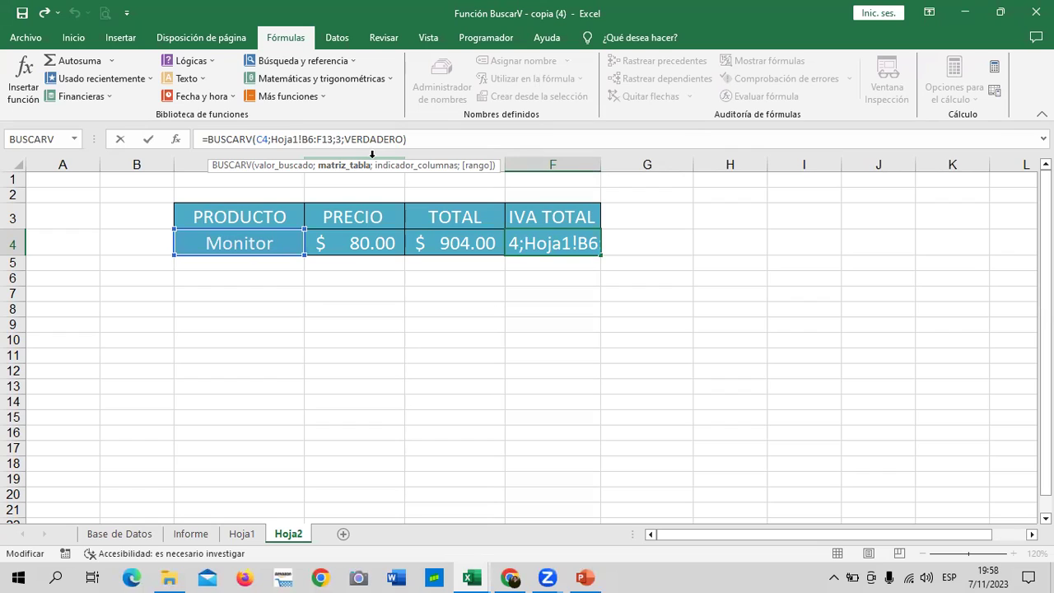
{"action": "left_click", "coordinate": [461, 140]}
{"action": "key", "text": "BackSpace"}
{"action": "key", "text": "BackSpace"}
{"action": "key", "text": "BackSpace"}
{"action": "key", "text": "BackSpace"}
{"action": "key", "text": "BackSpace"}
{"action": "key", "text": "BackSpace"}
{"action": "key", "text": "BackSpace"}
{"action": "key", "text": "BackSpace"}
{"action": "key", "text": "BackSpace"}
{"action": "key", "text": "BackSpace"}
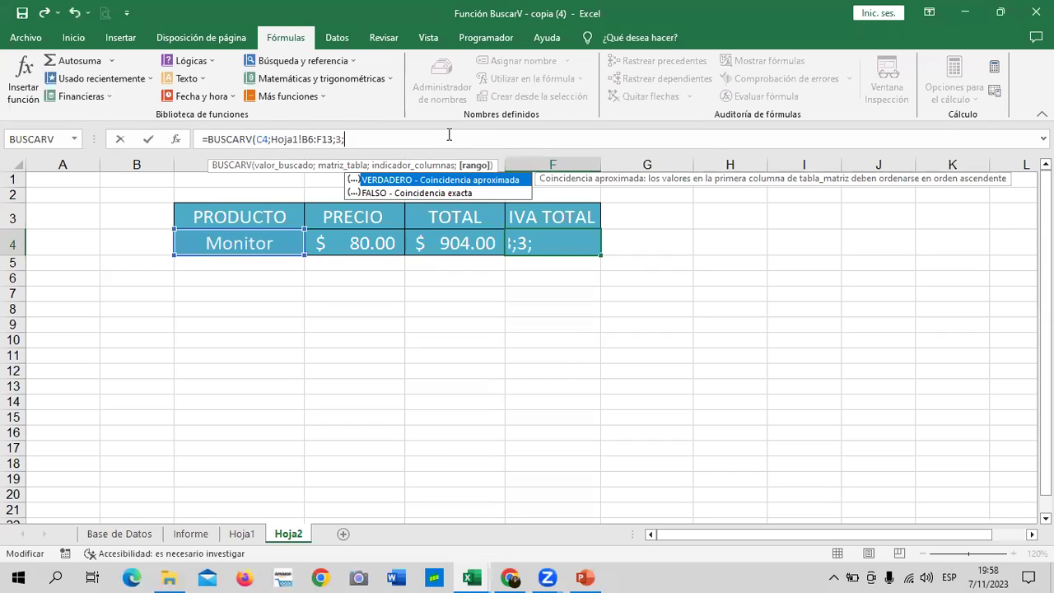
{"action": "type", "text": "FA"}
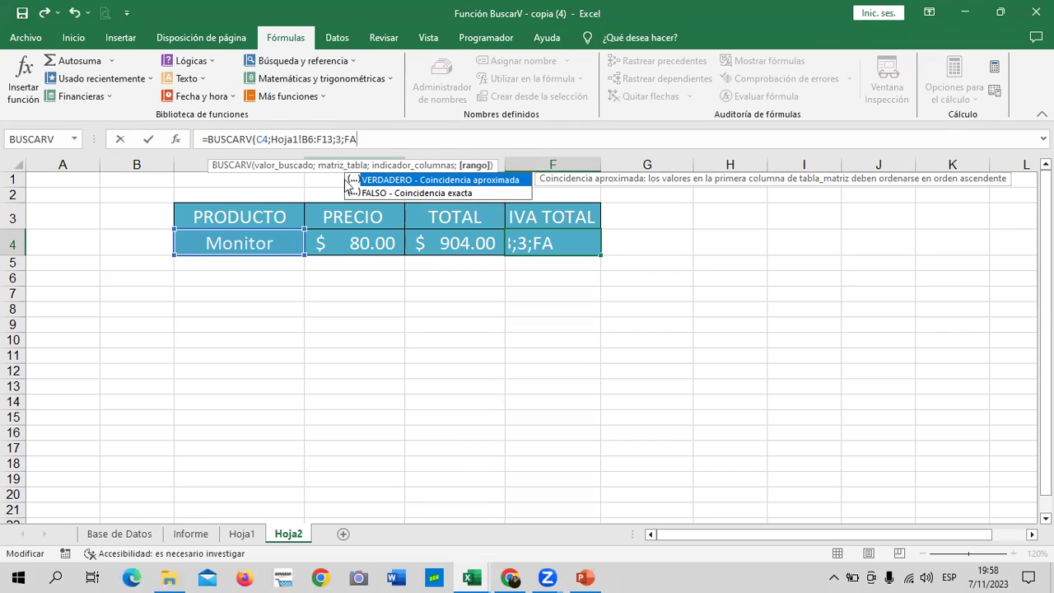
{"action": "double_click", "coordinate": [377, 193]}
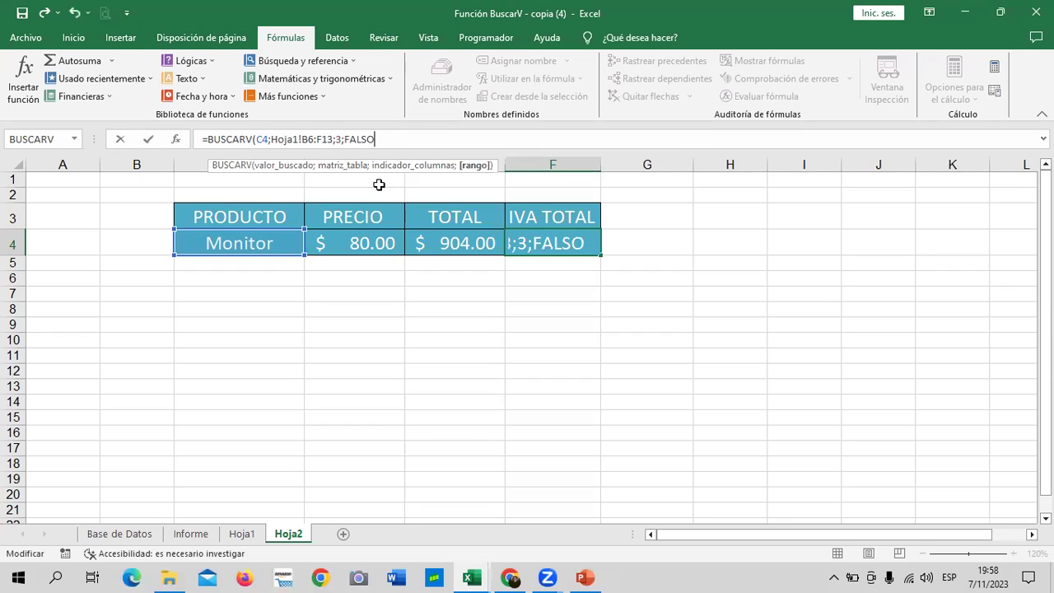
{"action": "type", "text": ")"}
{"action": "key", "text": "Return"}
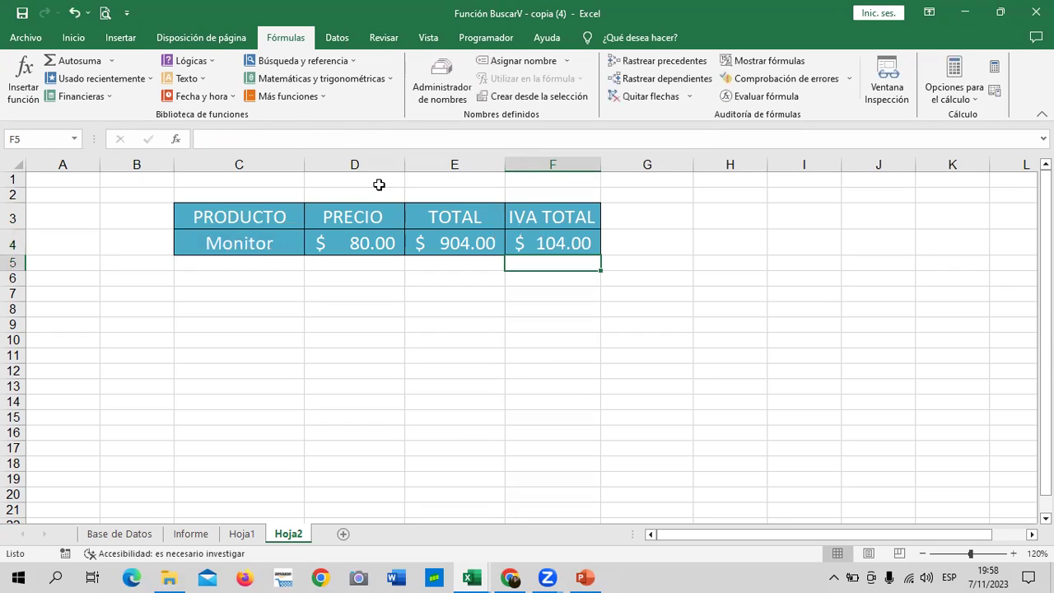
{"action": "left_click", "coordinate": [580, 241]}
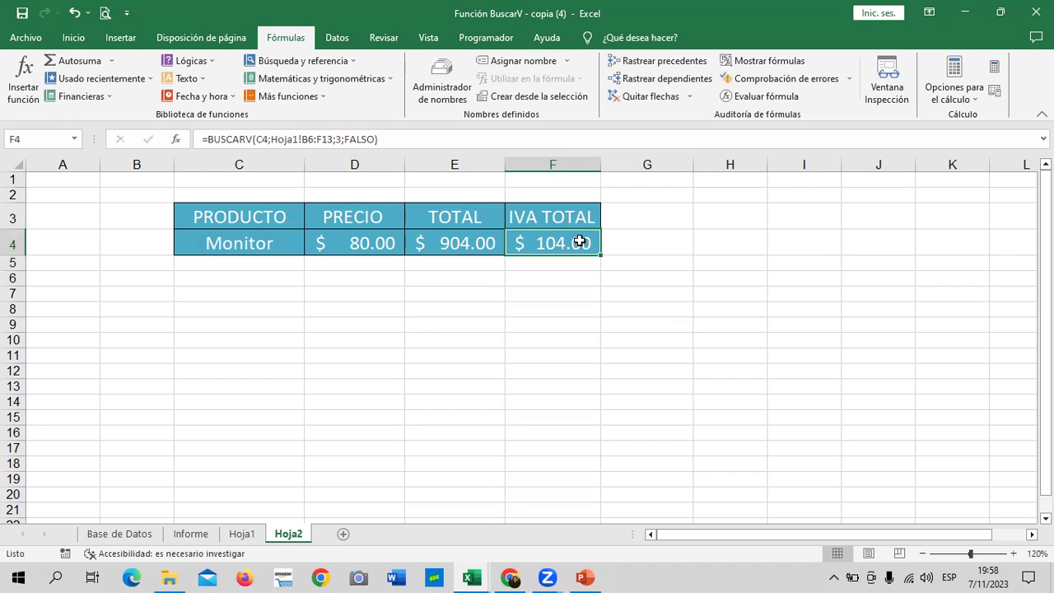
- Pick Escanner, then Memorias USB, and finally Impresor from C4's product dropdown
{"action": "left_click", "coordinate": [256, 240]}
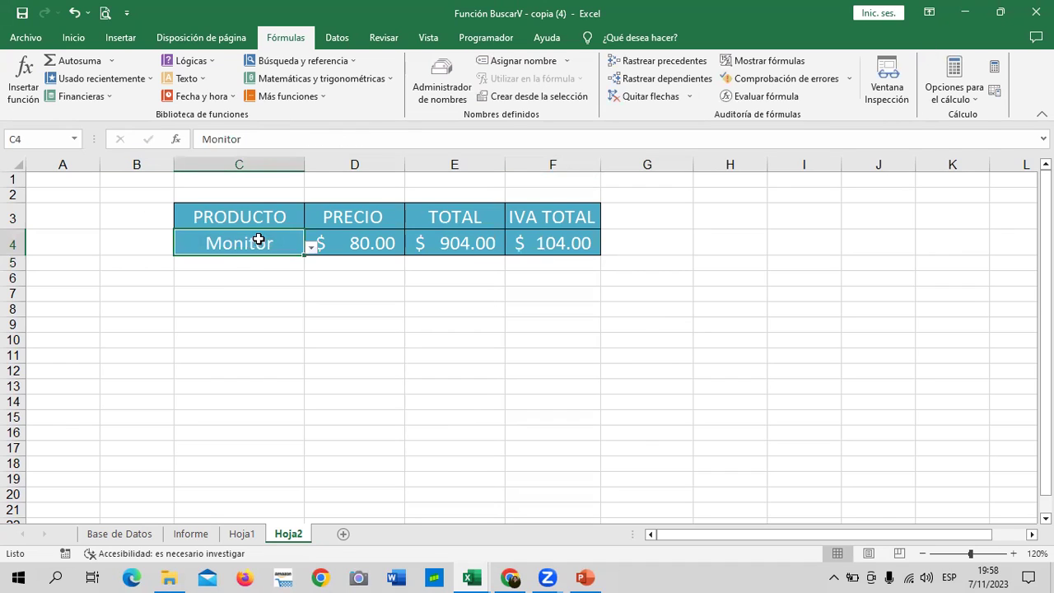
{"action": "left_click", "coordinate": [311, 247]}
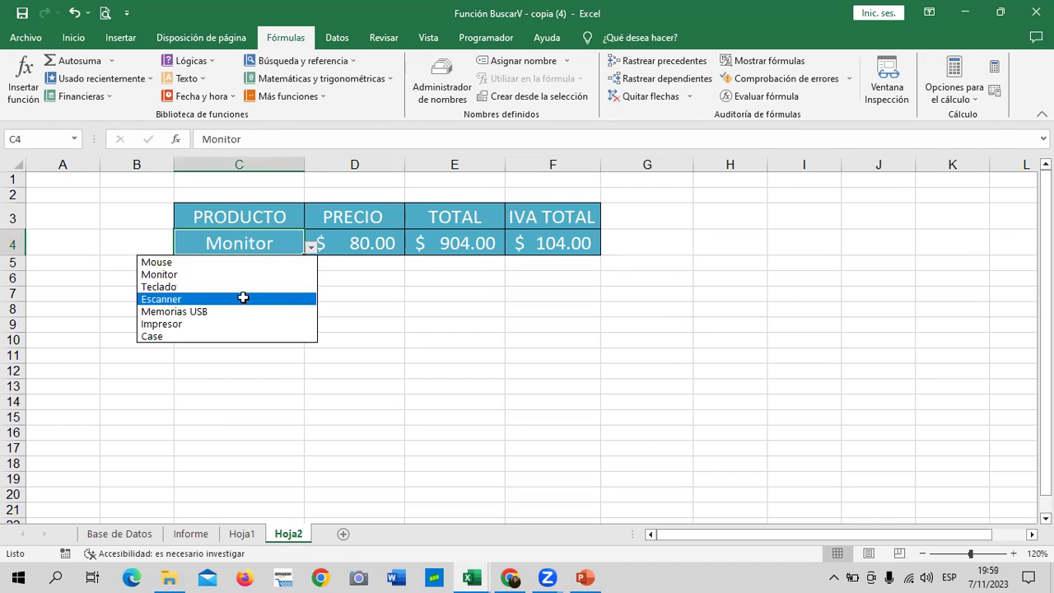
{"action": "left_click", "coordinate": [243, 297]}
{"action": "left_click", "coordinate": [310, 246]}
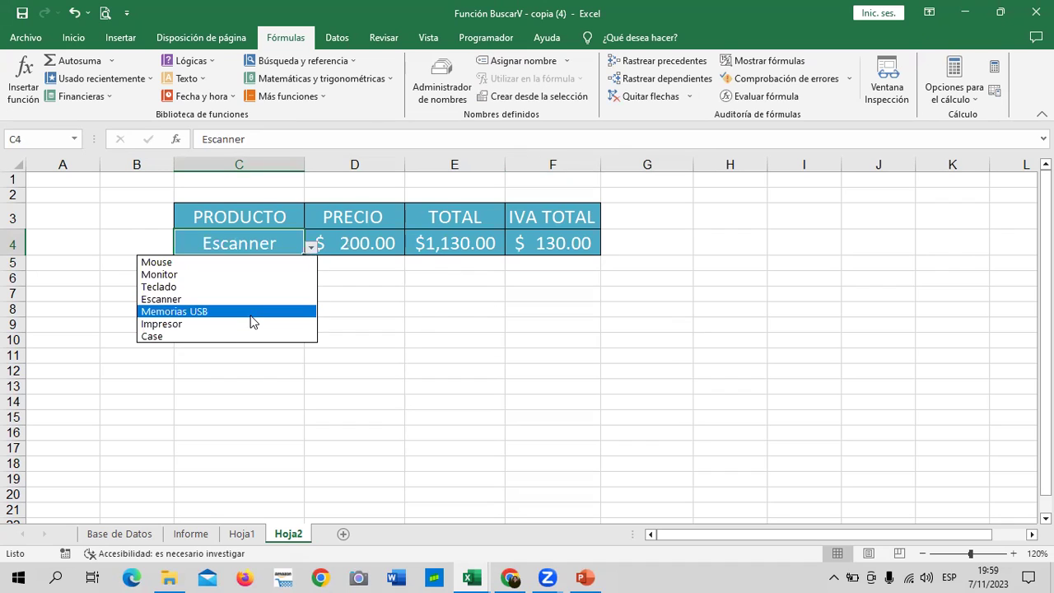
{"action": "left_click", "coordinate": [251, 313]}
{"action": "left_click", "coordinate": [310, 246]}
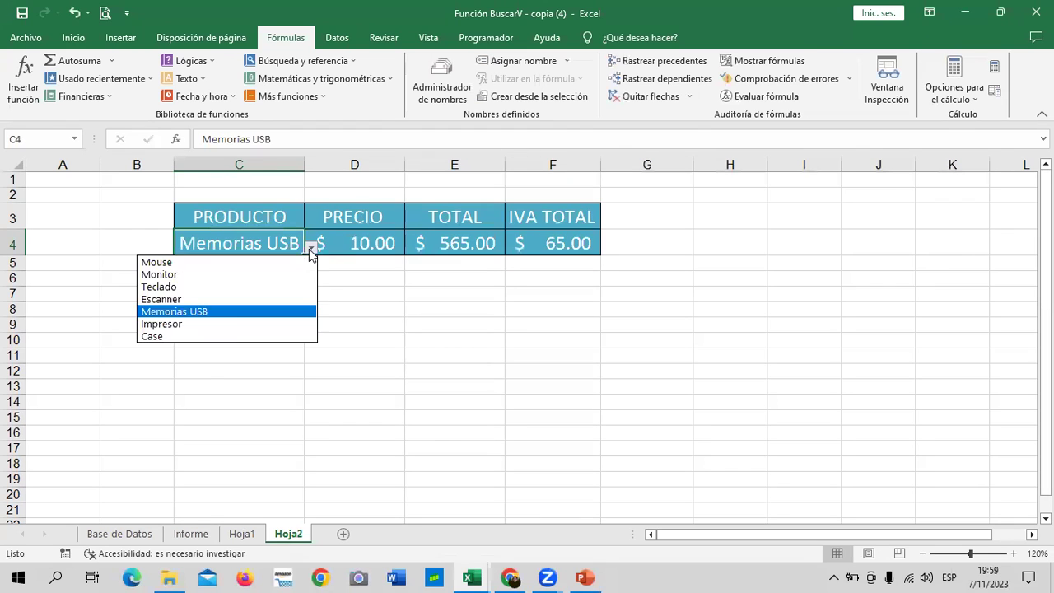
{"action": "left_click", "coordinate": [235, 324]}
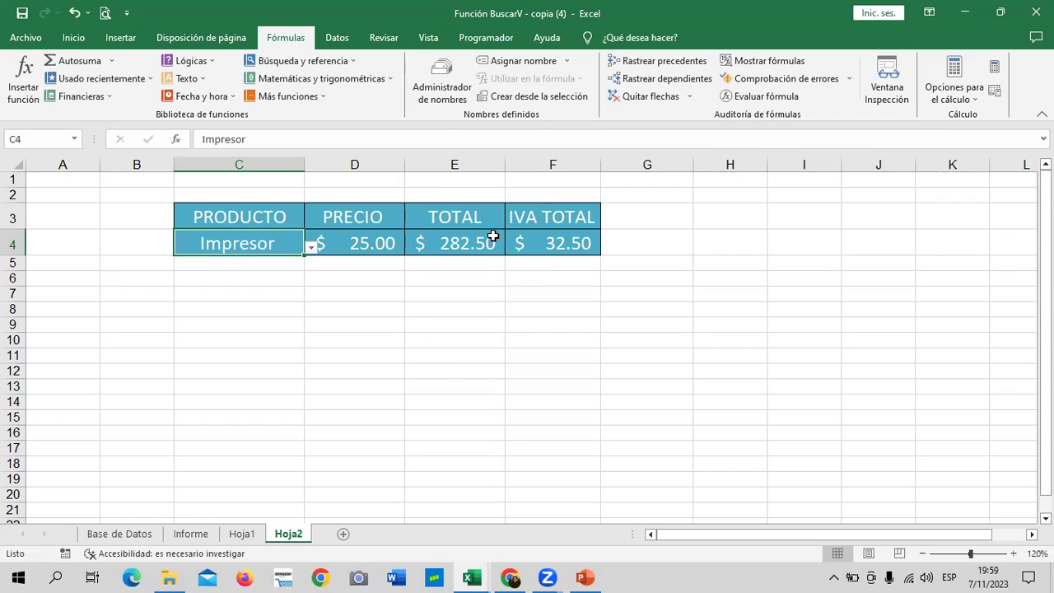
{"action": "left_click", "coordinate": [646, 238]}
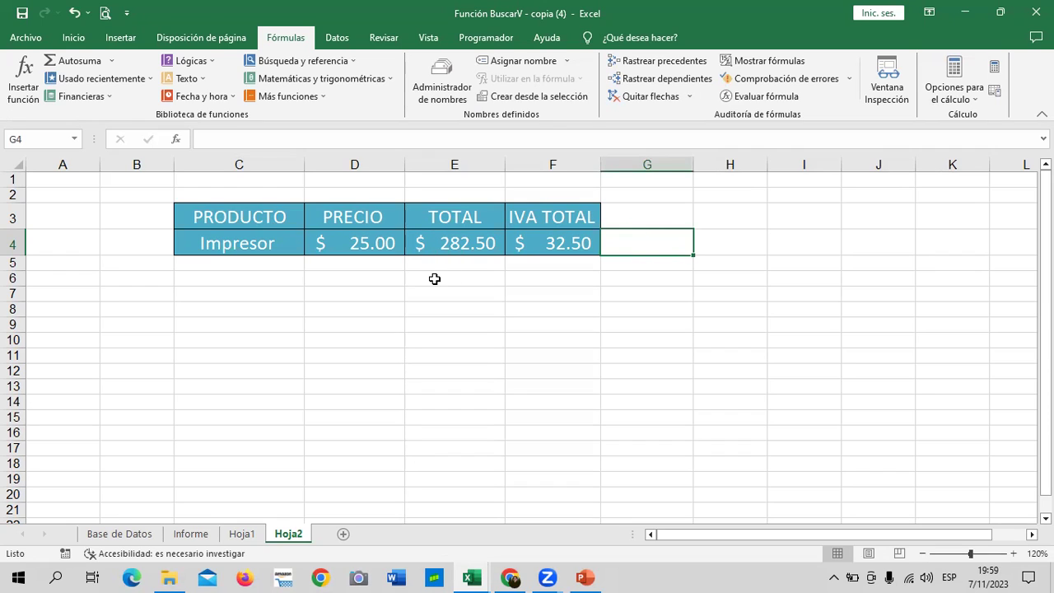
- Move through the Hoja1 and Informe sheets to the Base de Datos contact list
{"action": "left_click", "coordinate": [633, 216]}
{"action": "left_click", "coordinate": [643, 248]}
{"action": "left_click", "coordinate": [249, 533]}
{"action": "left_click", "coordinate": [206, 535]}
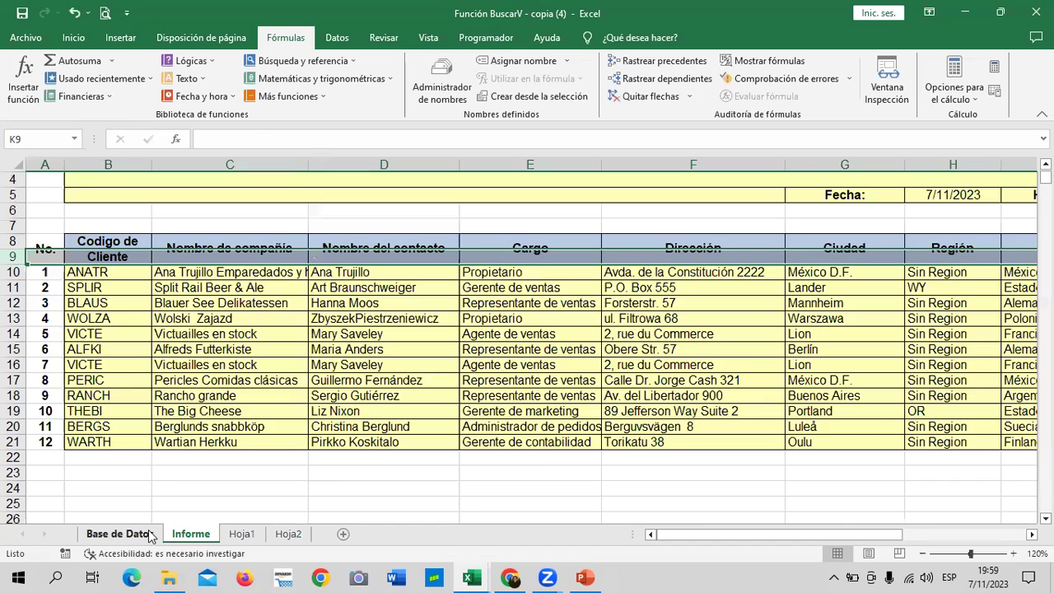
{"action": "left_click", "coordinate": [148, 535]}
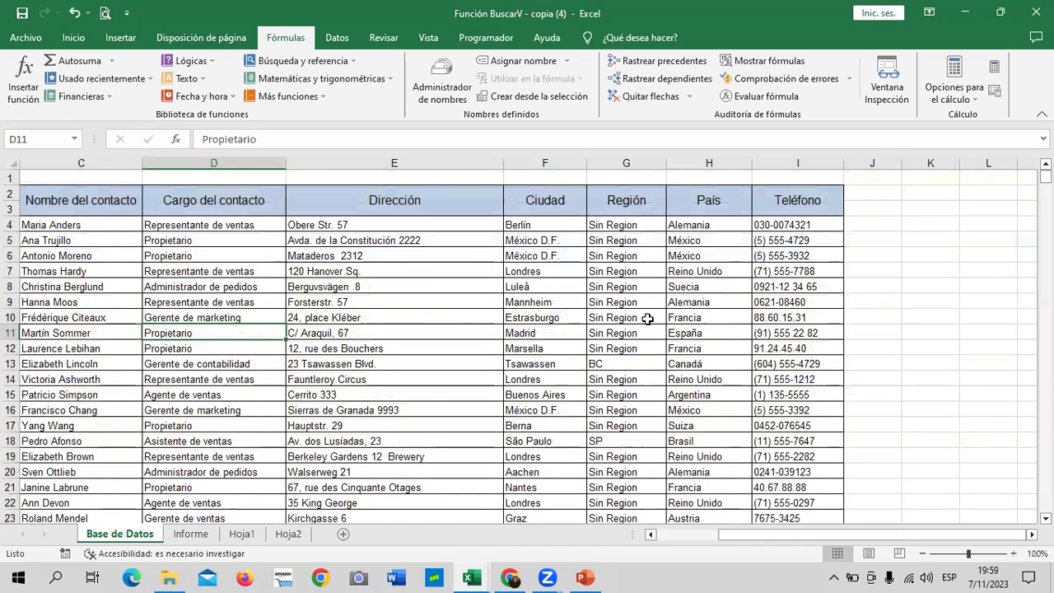
{"action": "left_click", "coordinate": [897, 236]}
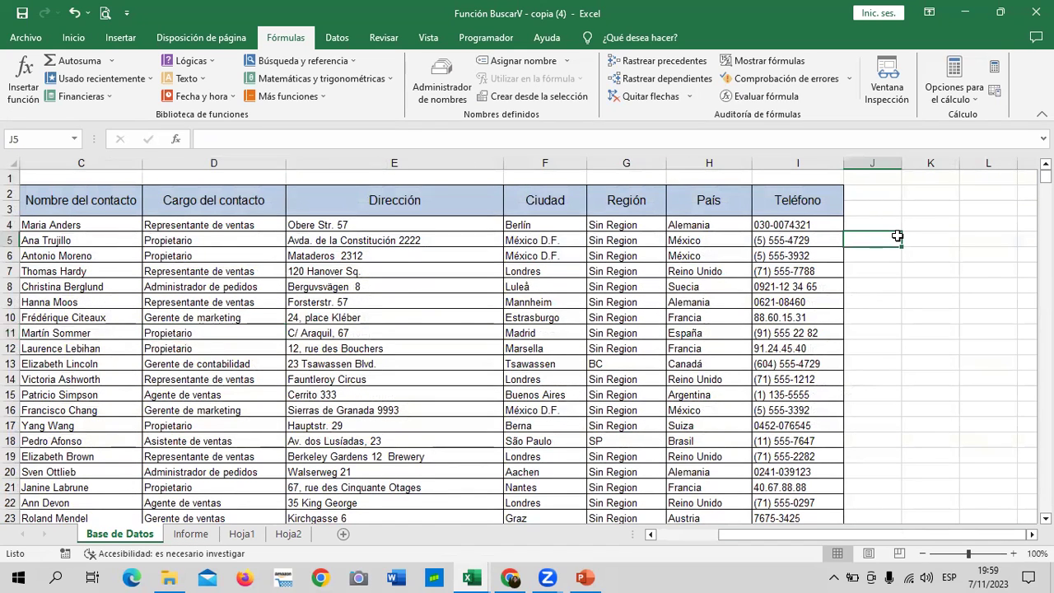